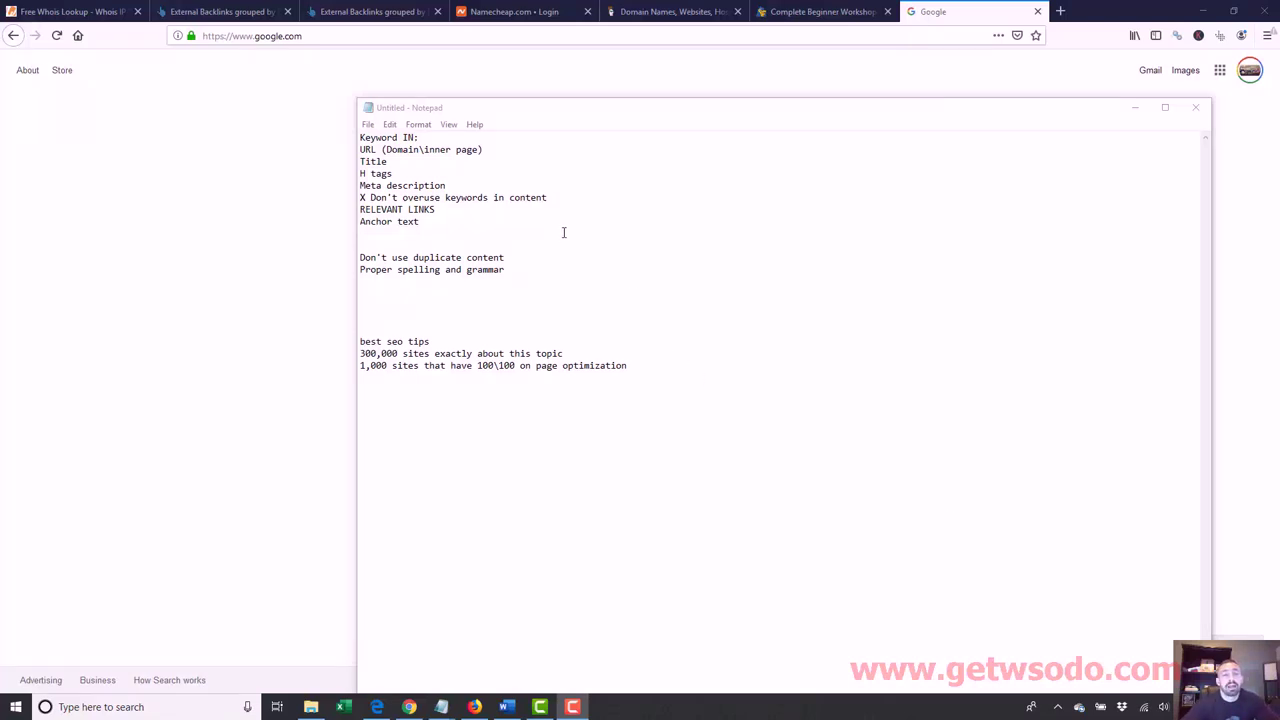
- Highlight the on-page keyword placement notes, from the URL line through the warning about overusing keywords in content
drag(582, 197, 120, 55)
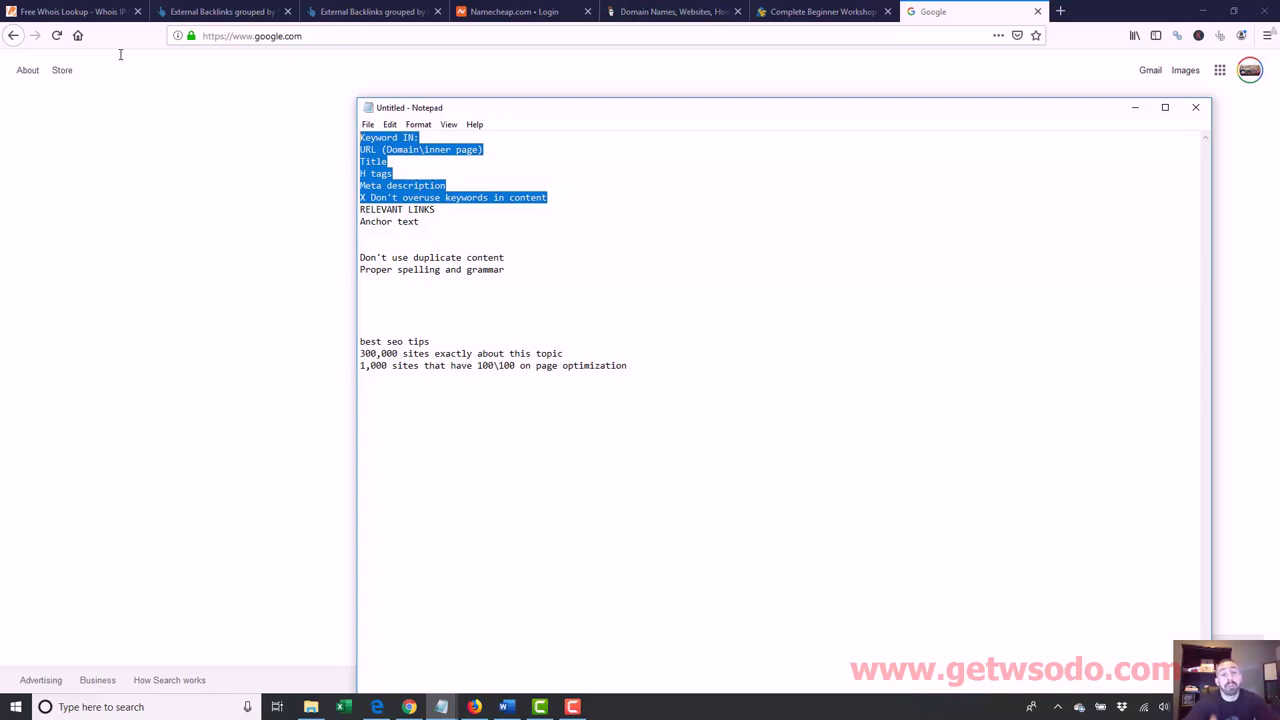
click(588, 205)
drag(580, 203, 323, 146)
click(545, 197)
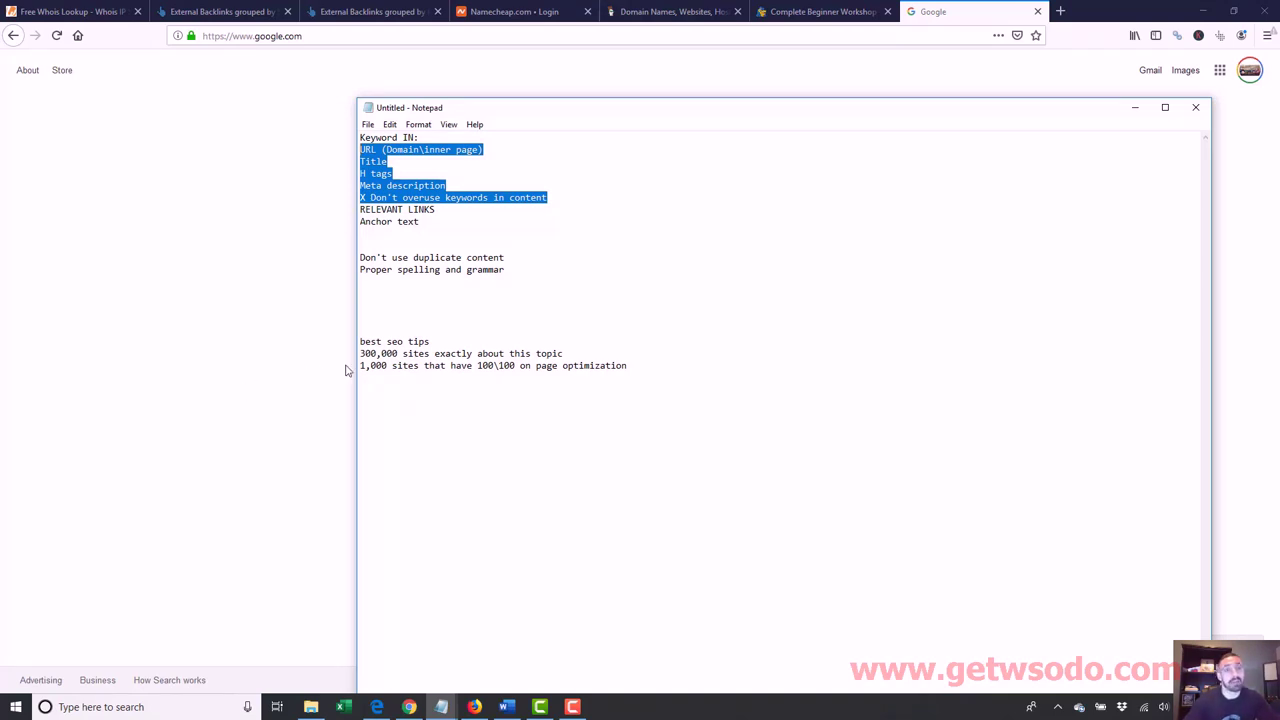
- Switch to Edge and review the Complete Beginner Workshop home page, its navigation menu and its web address
click(376, 707)
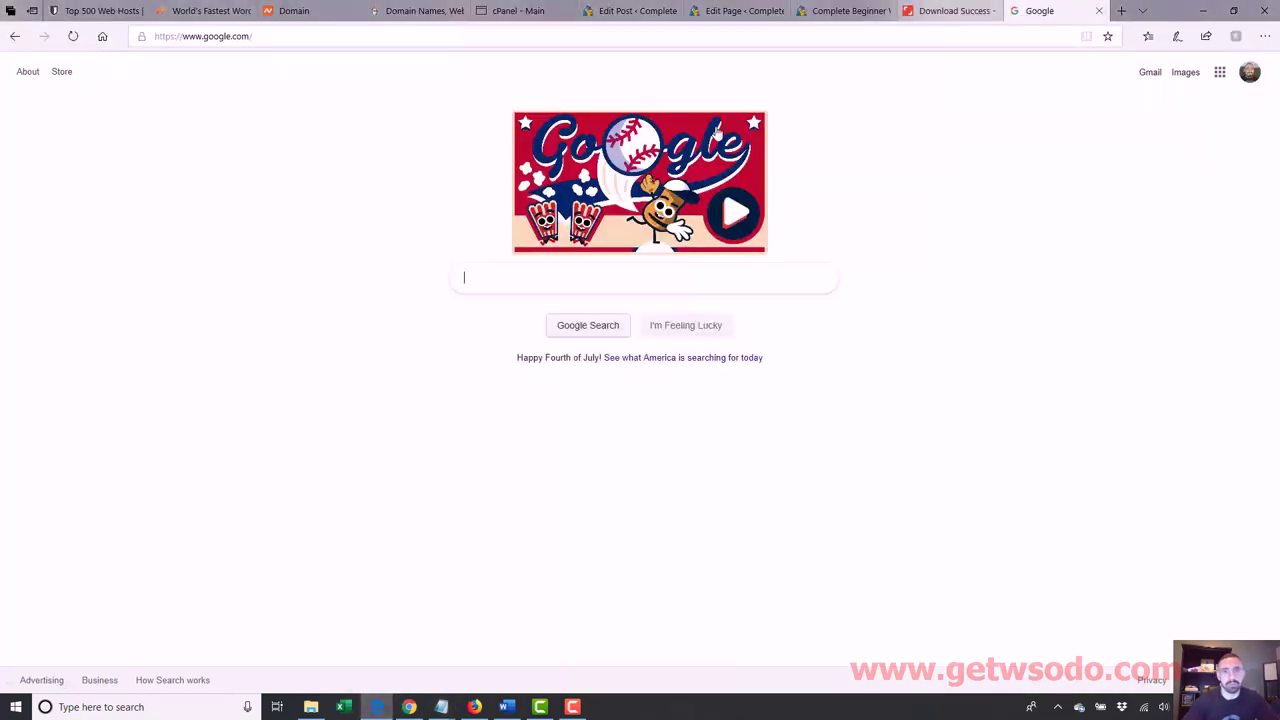
click(868, 12)
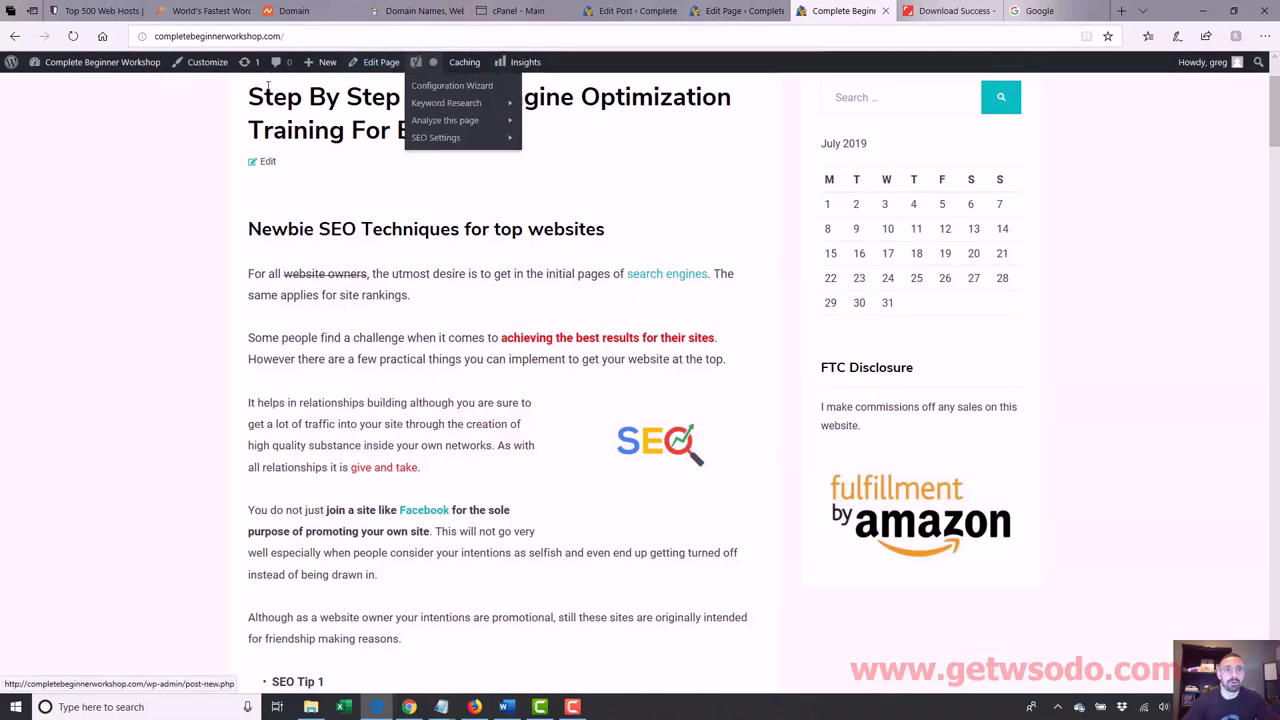
click(742, 12)
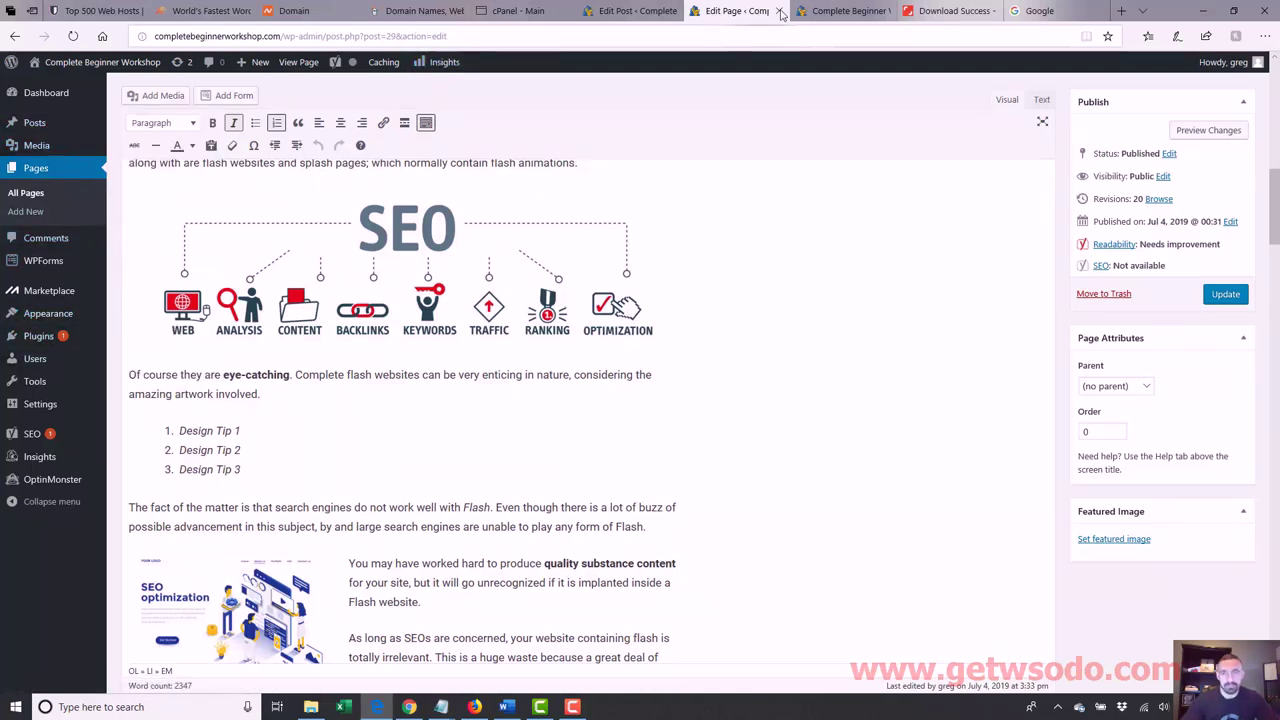
click(826, 12)
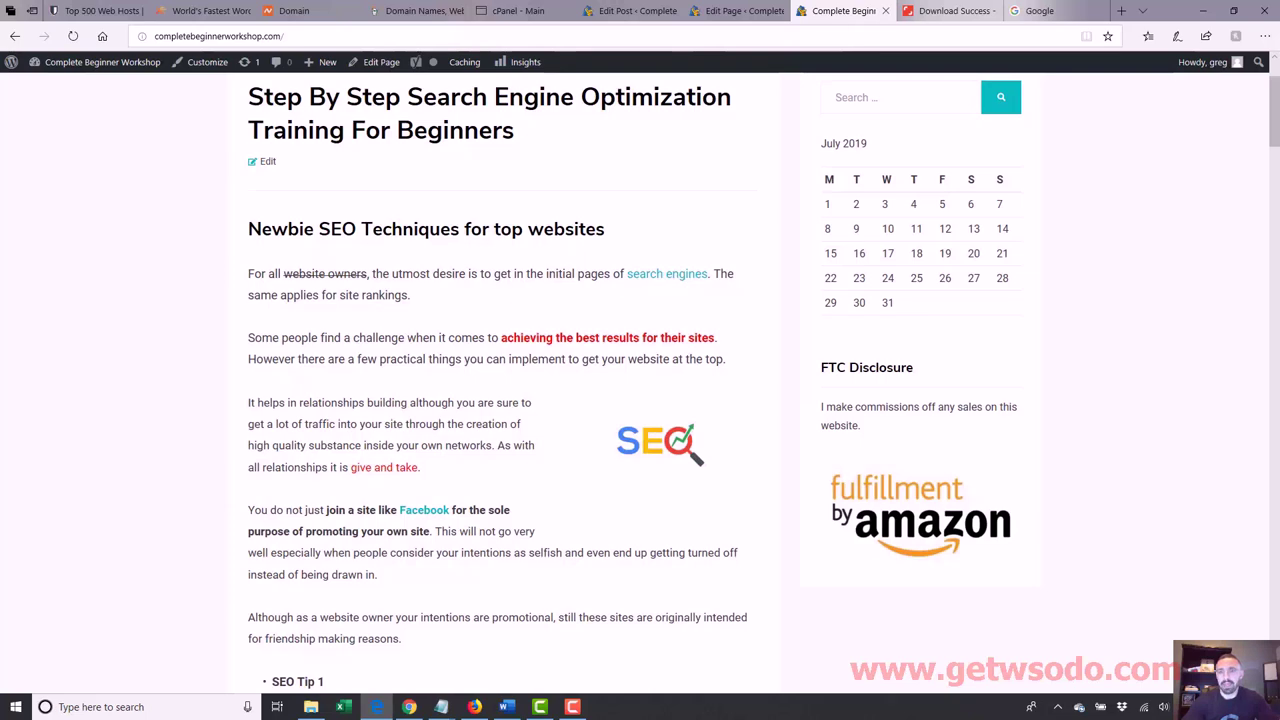
scroll(760, 440, up, 2)
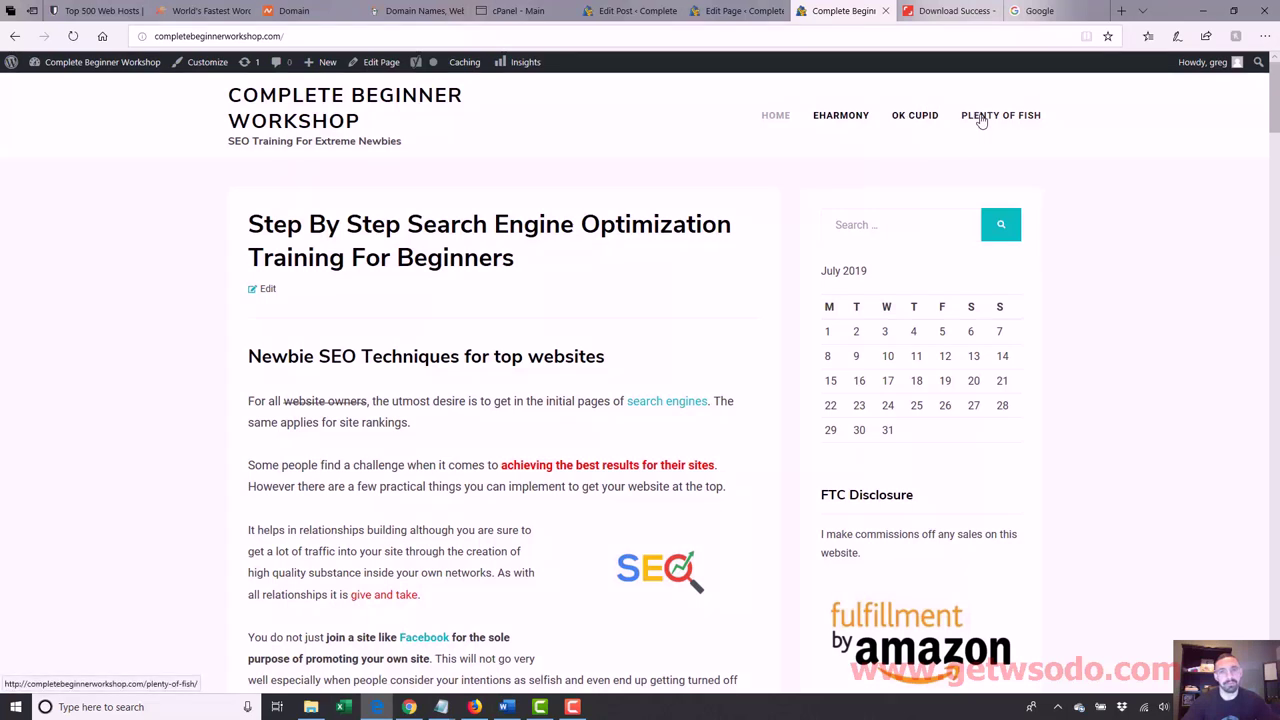
click(320, 36)
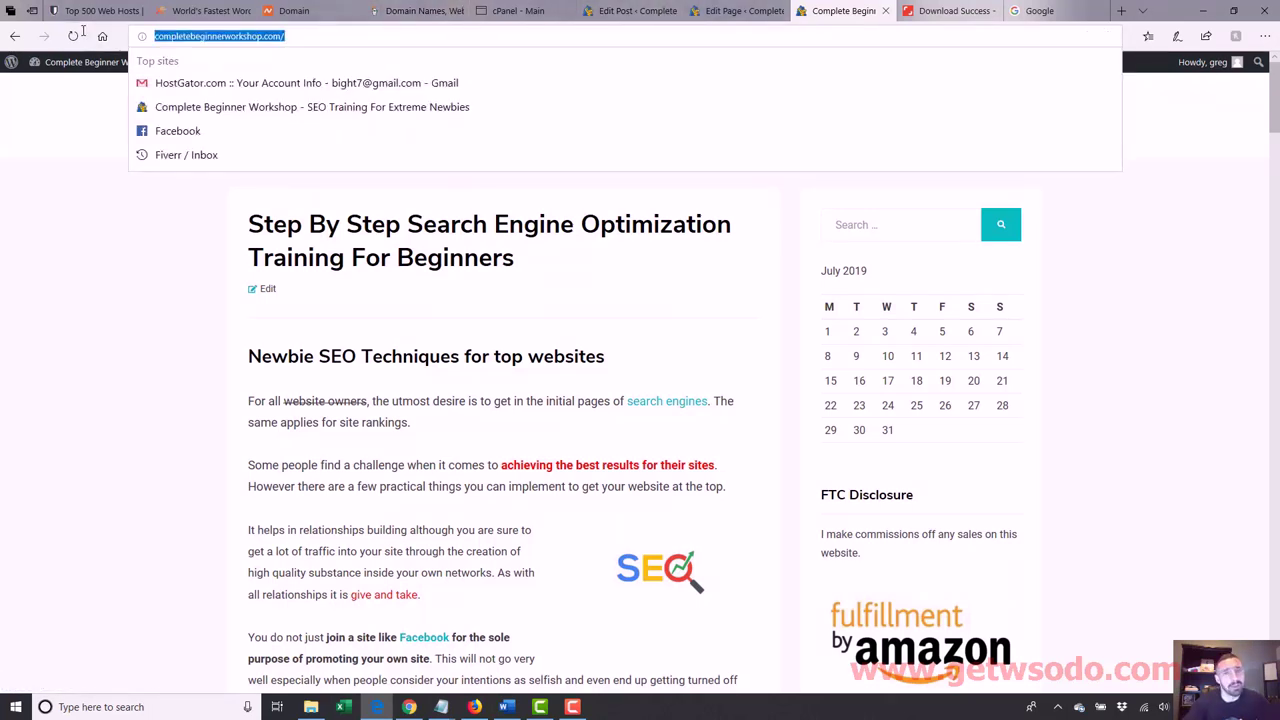
click(1182, 328)
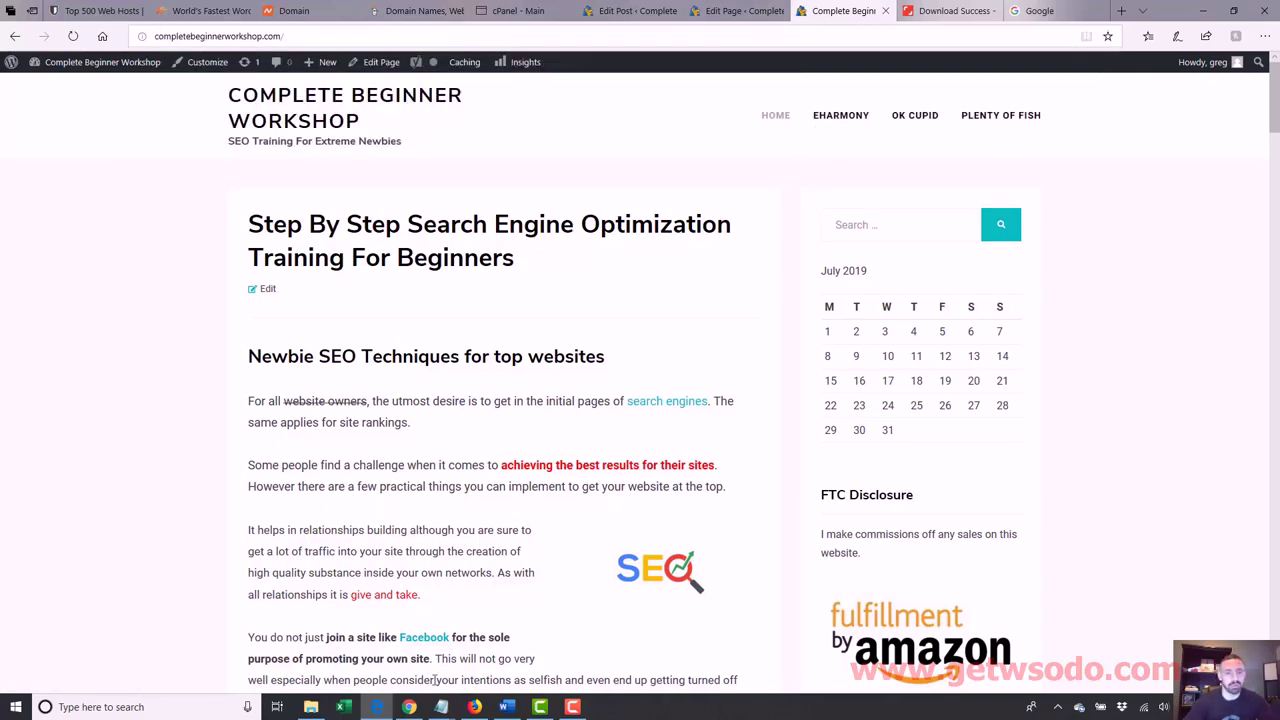
- Switch to Chrome and close the LatinAmericanCupid page, the duplicate "best latin dating" search and the Best Latin Dating Sites page
click(409, 707)
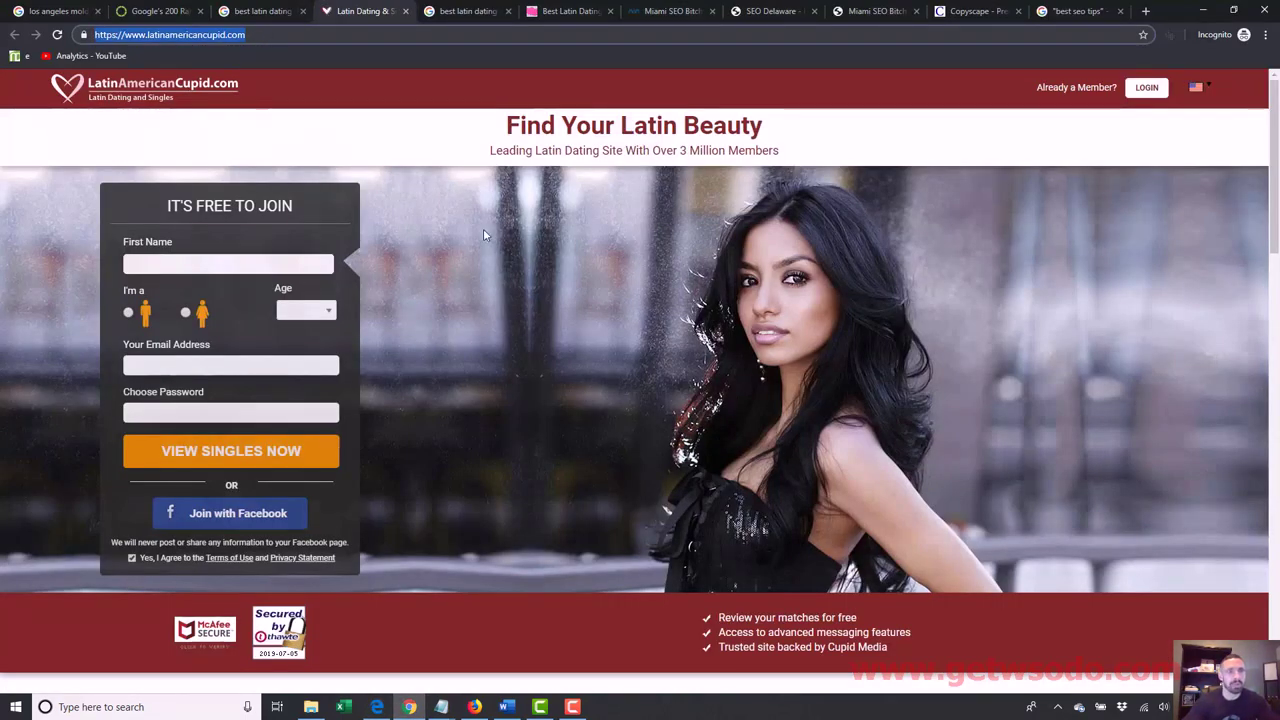
click(555, 8)
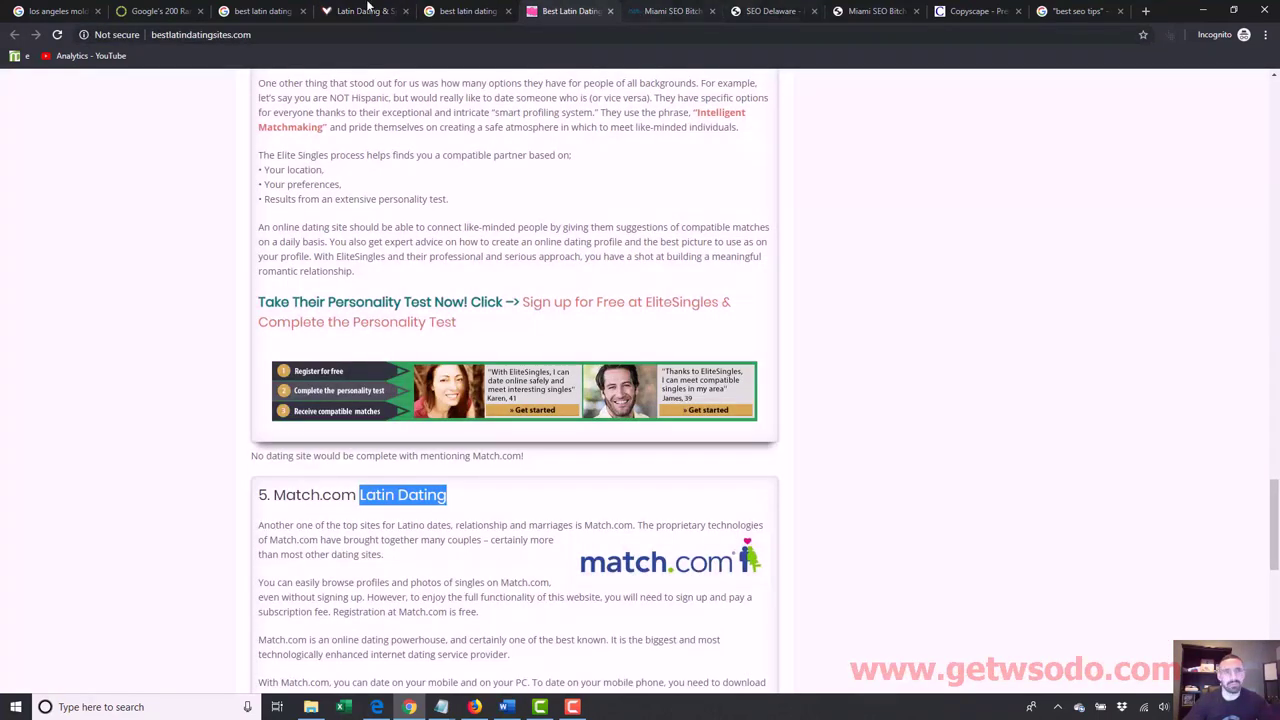
click(152, 11)
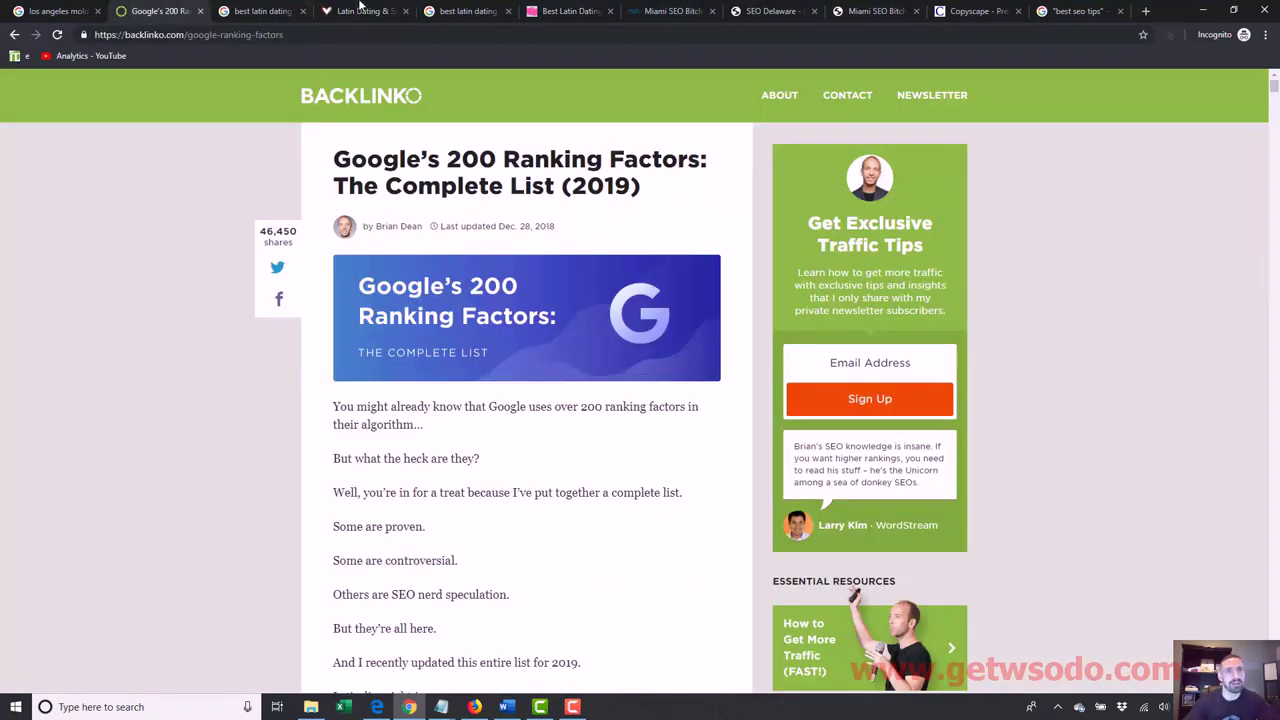
click(347, 12)
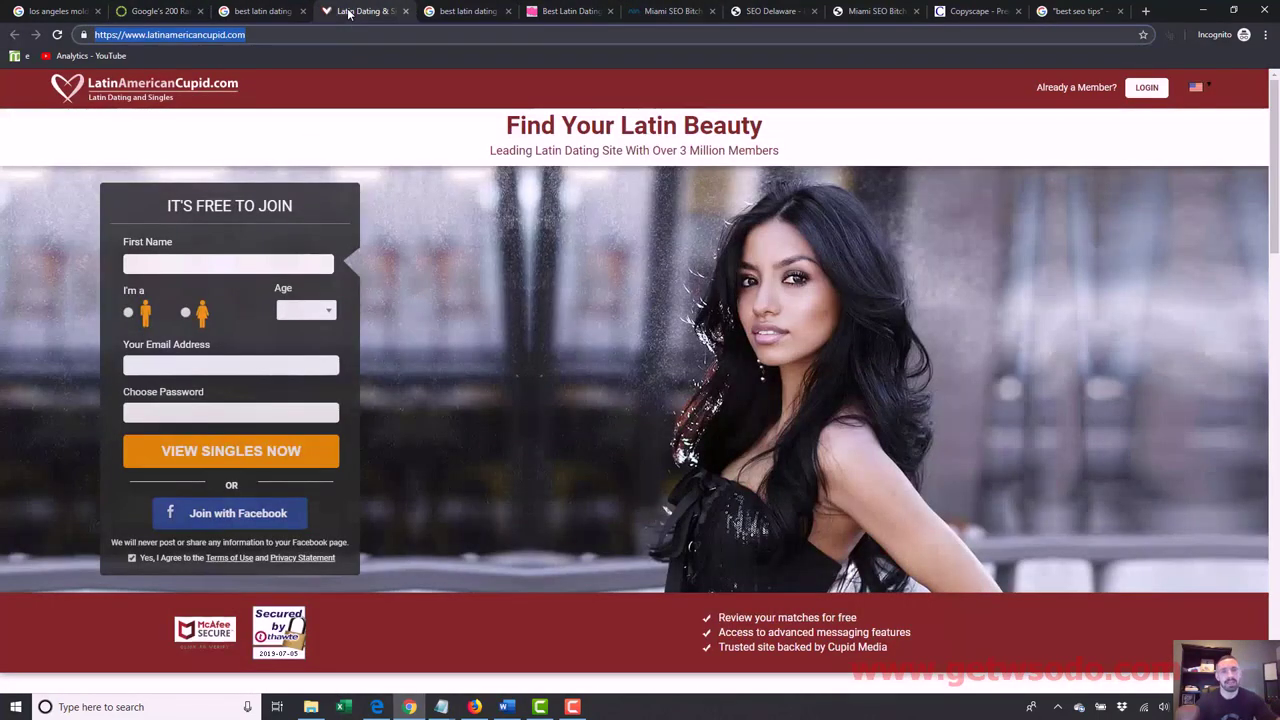
click(405, 12)
click(405, 11)
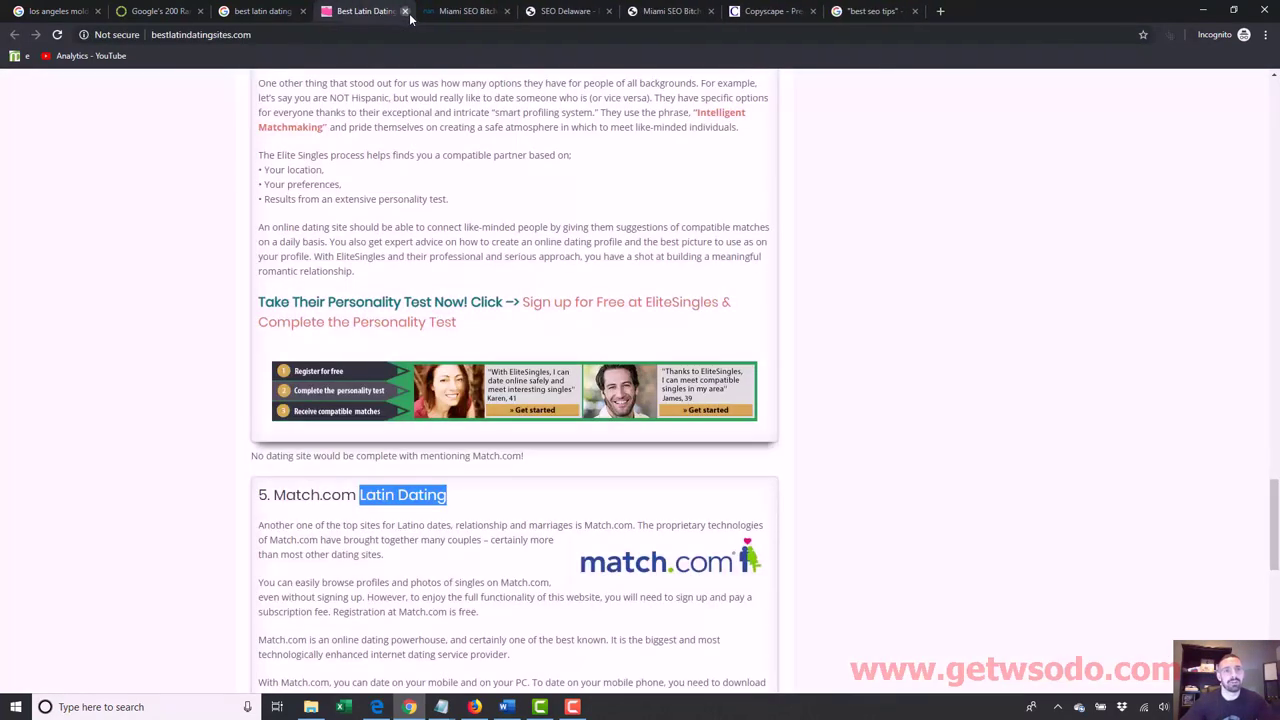
click(405, 11)
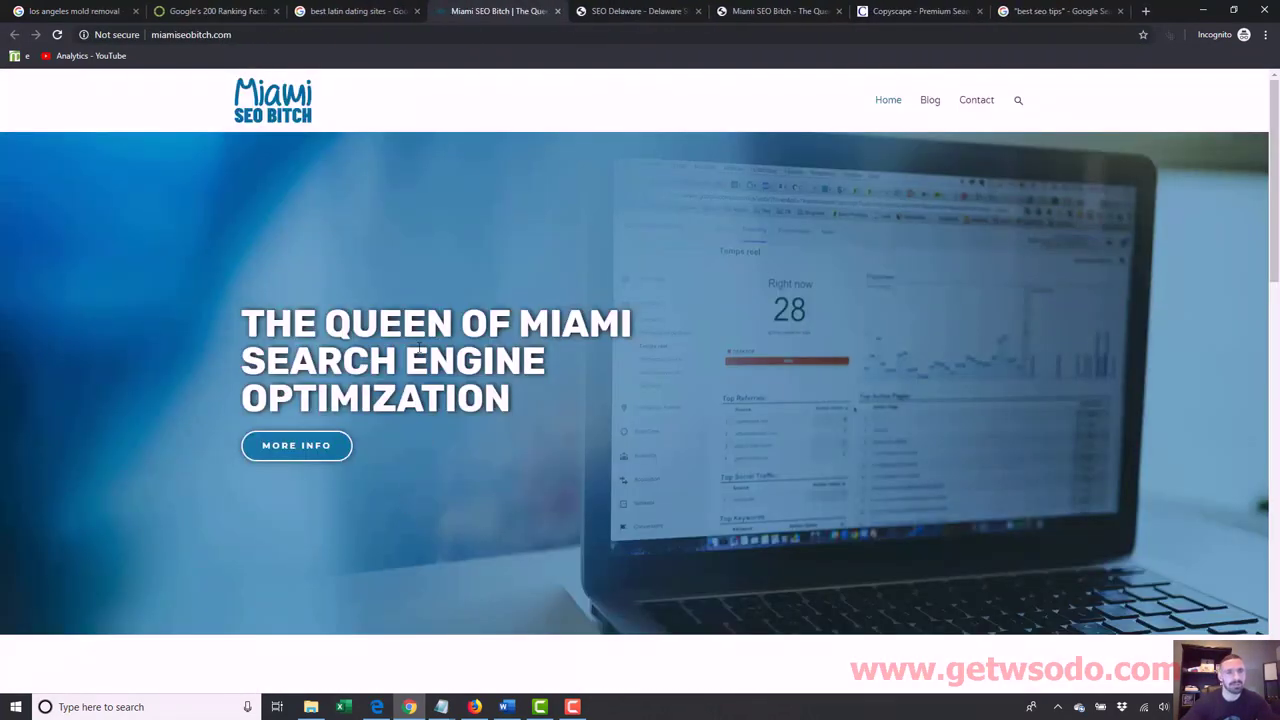
- Search Google for "best dating sites" and open the "10 Best US Dating Sites 2019" result
click(383, 18)
click(385, 34)
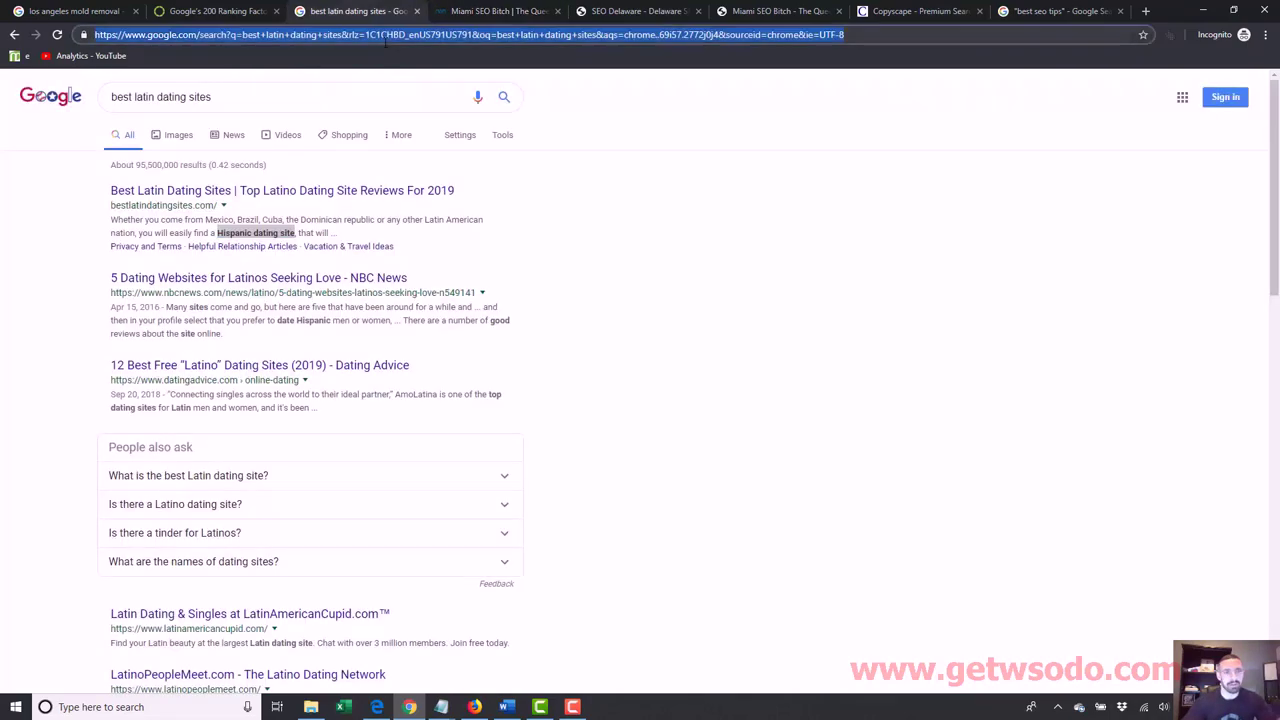
text(best dating sites)
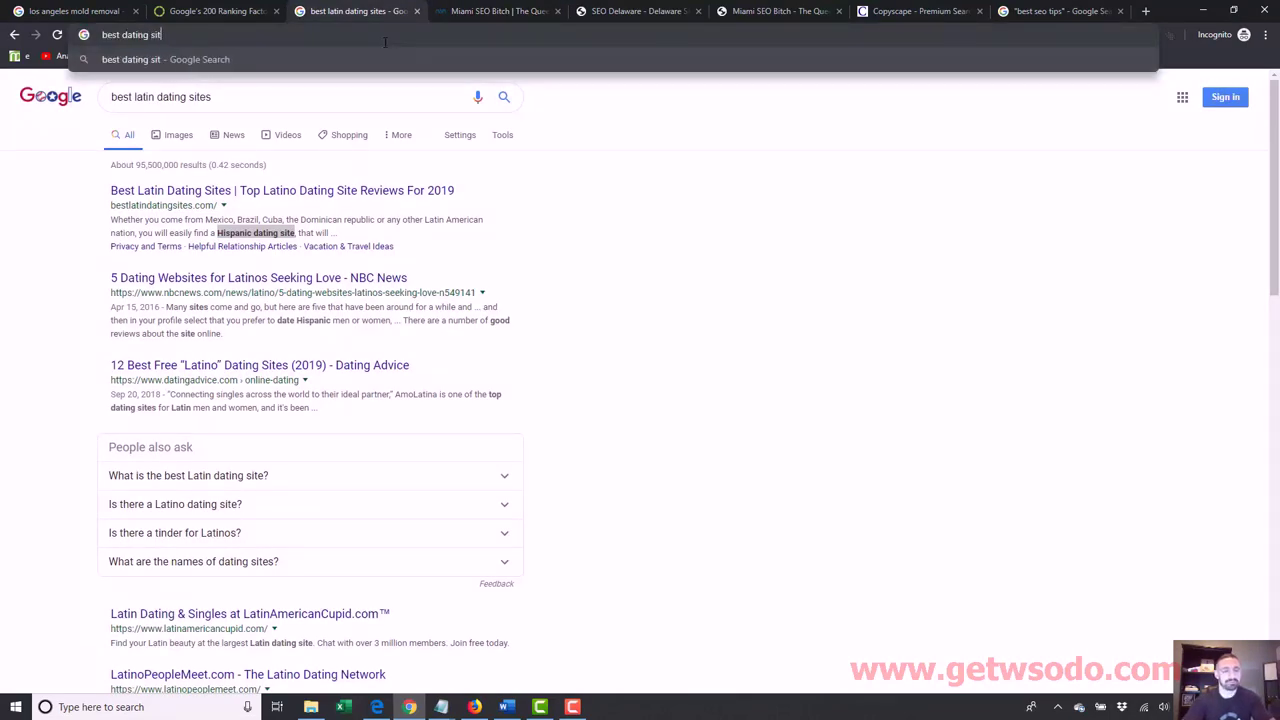
key(Return)
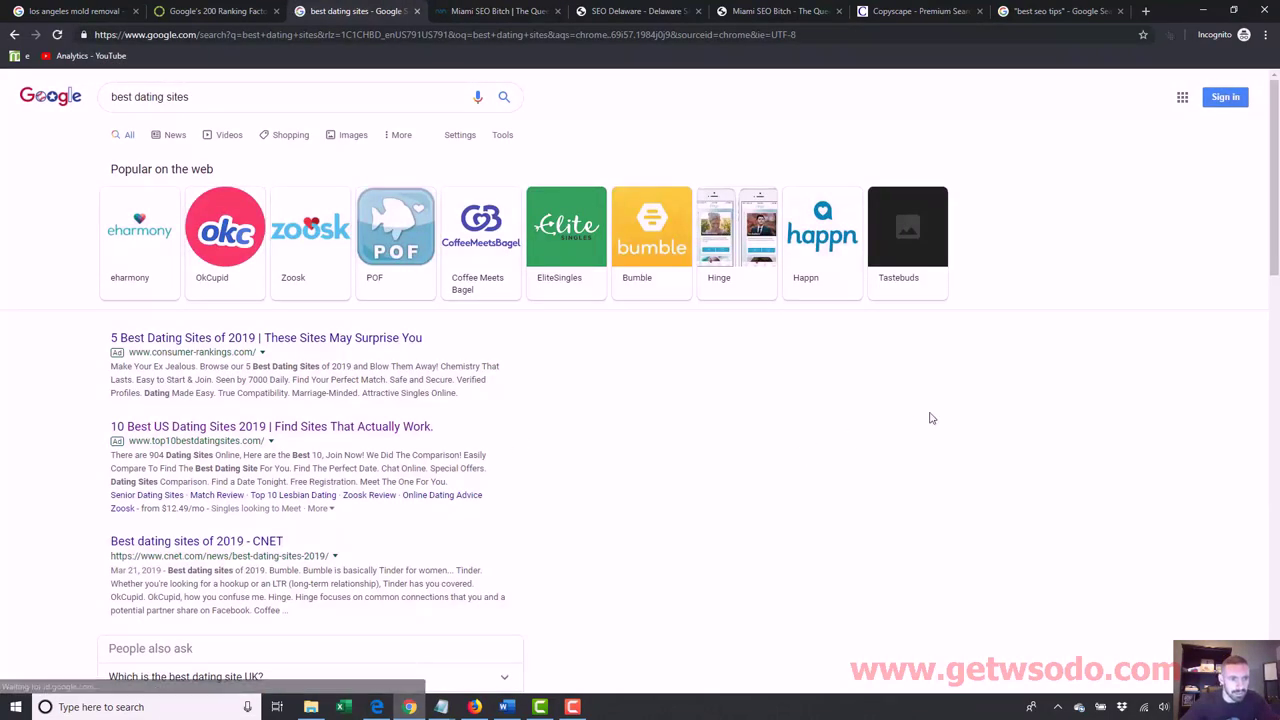
click(323, 427)
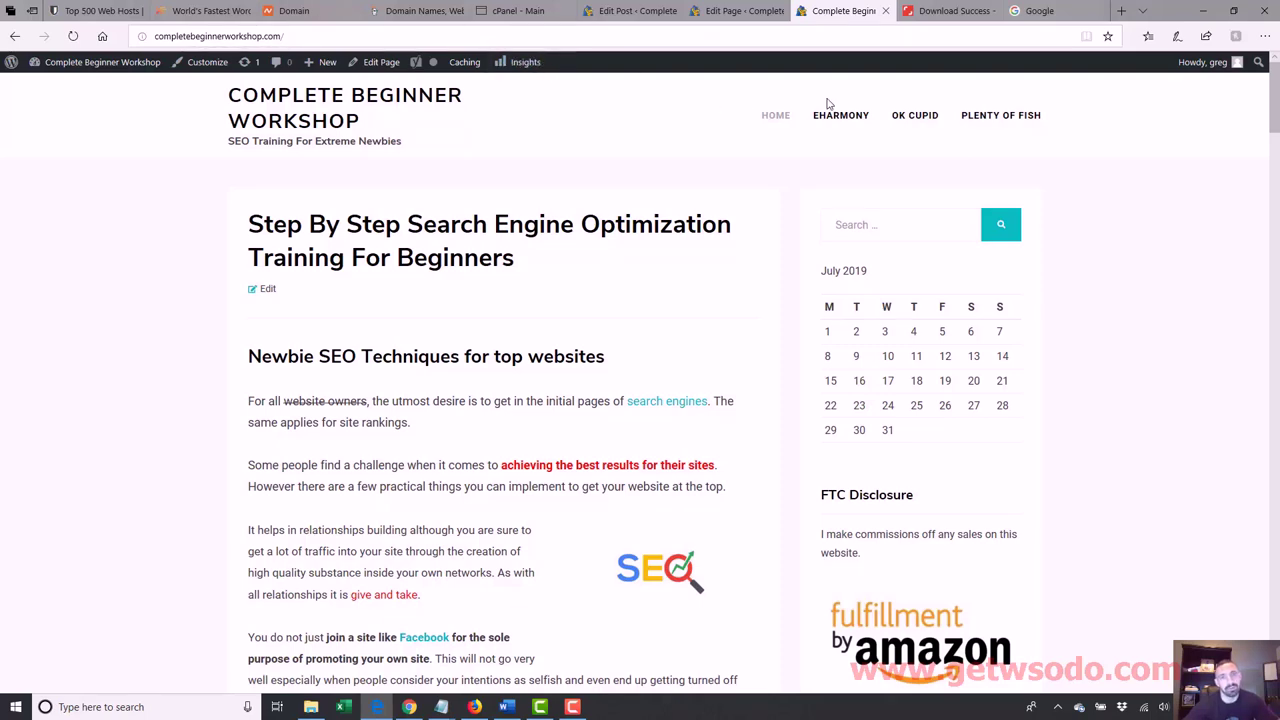
- In Edge, open the WordPress list of all pages and move the eHarmony page to the Trash
click(738, 11)
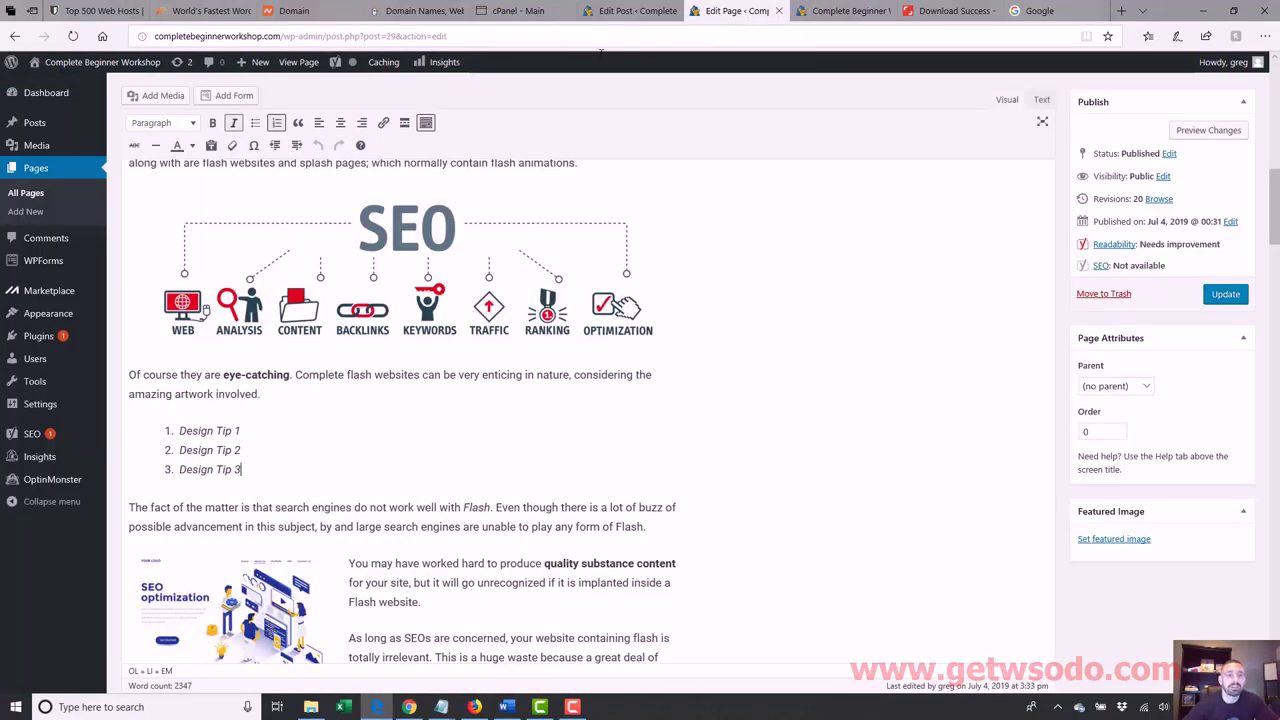
click(38, 195)
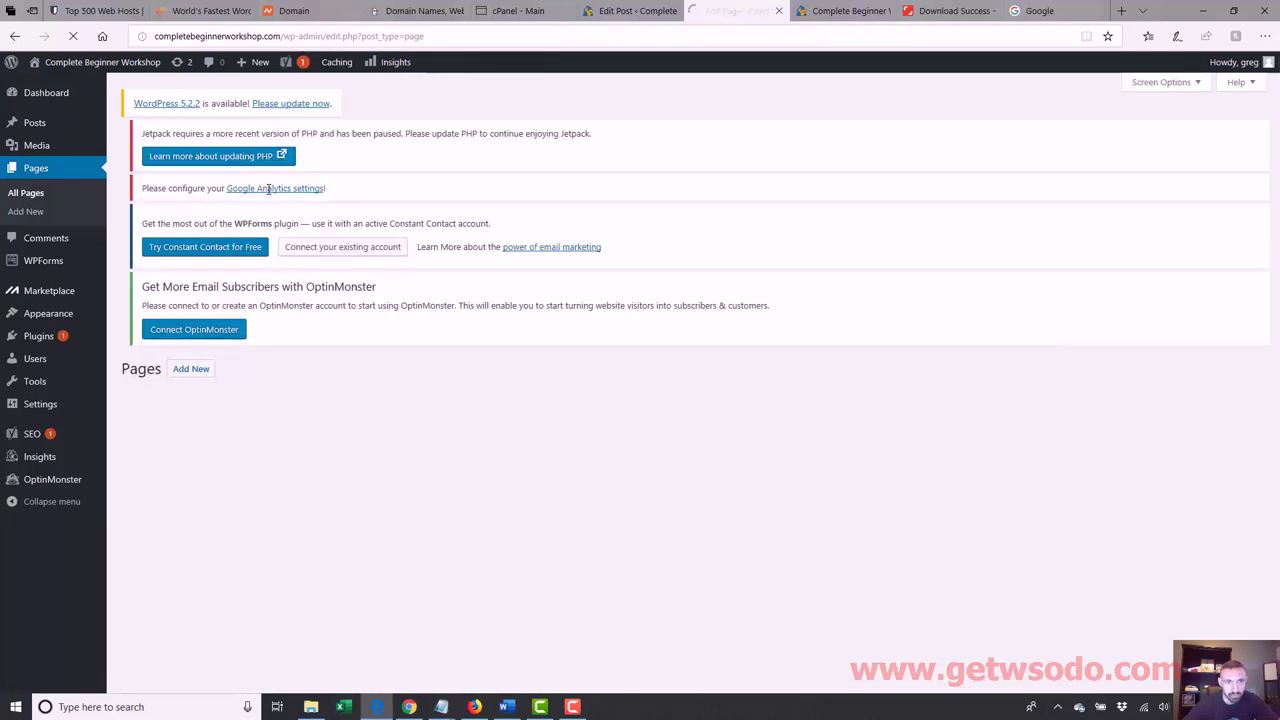
click(228, 513)
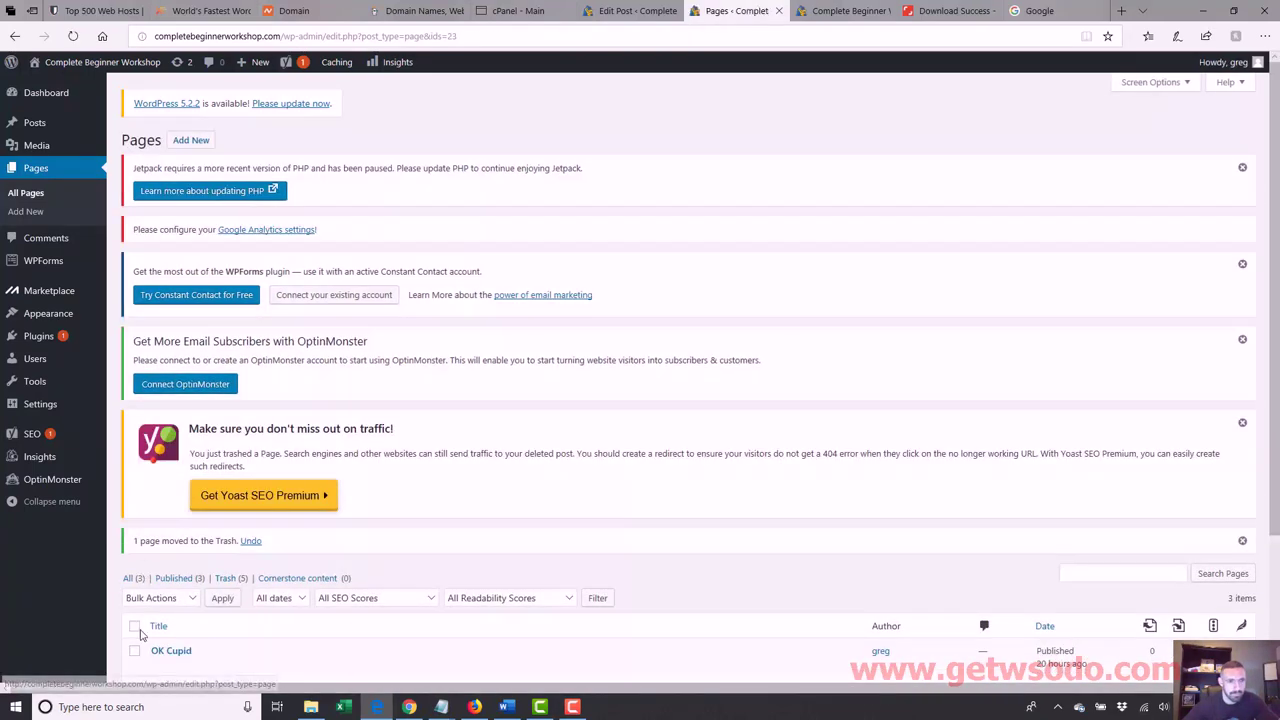
- Move the OK Cupid and Plenty Of Fish pages to the Trash together with a bulk action
scroll(729, 437, down, 2)
click(135, 510)
click(135, 470)
click(175, 416)
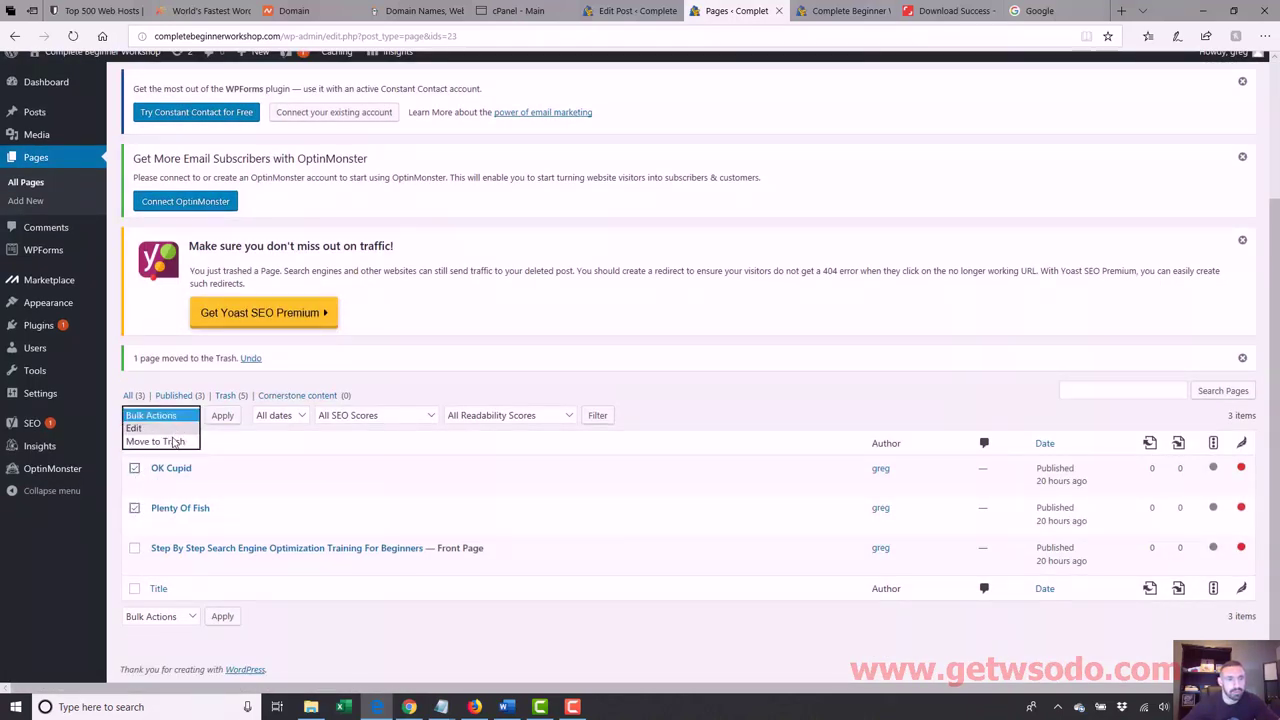
click(160, 421)
click(222, 416)
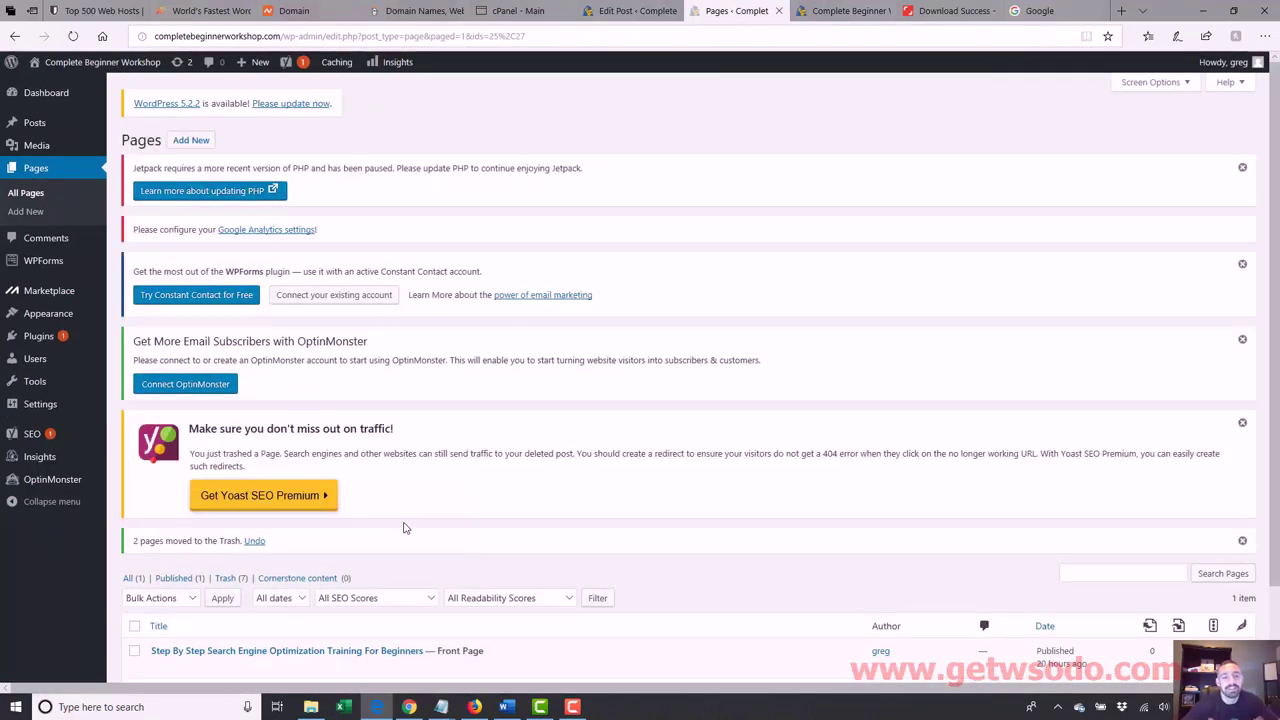
- Reload the live home page and check its navigation menu
click(835, 11)
click(819, 34)
key(Return)
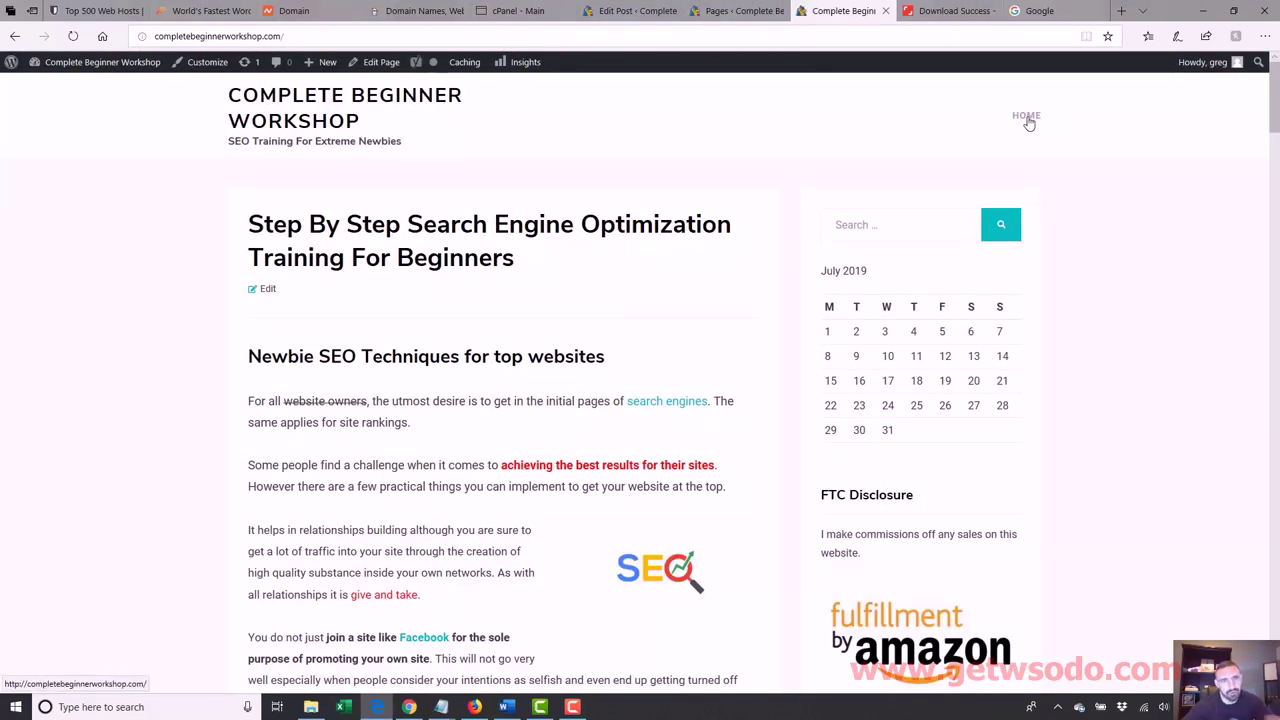
scroll(1100, 300, down, 2)
scroll(1100, 300, up, 2)
- Open the WordPress posts list and move Post 1, Post 2 and Post 3 to the Trash with a bulk action
click(740, 10)
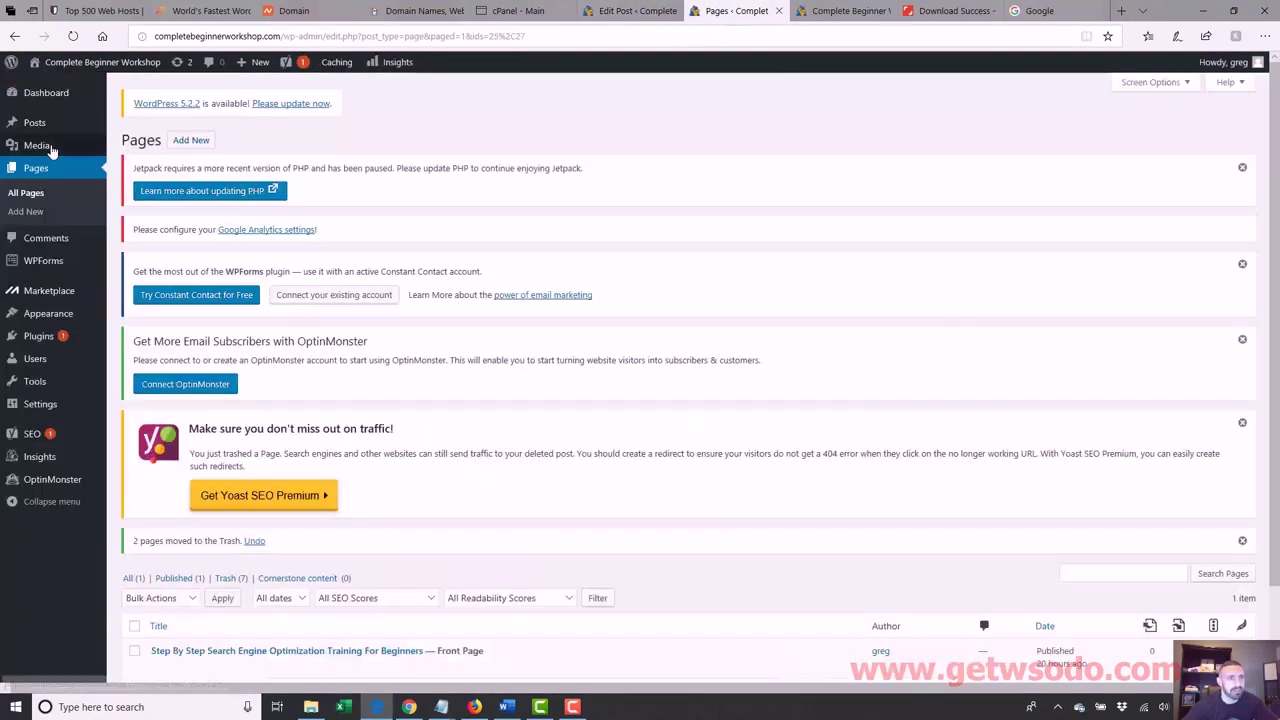
click(38, 124)
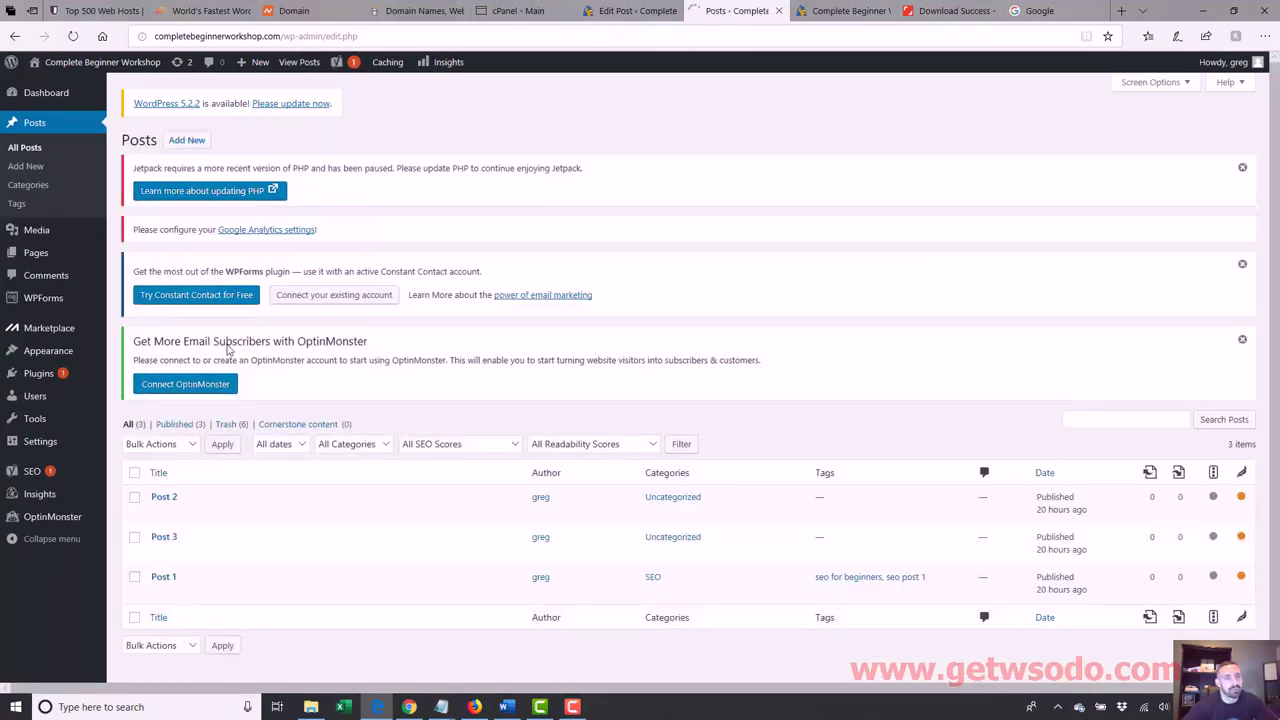
click(134, 498)
click(134, 537)
click(134, 577)
click(160, 444)
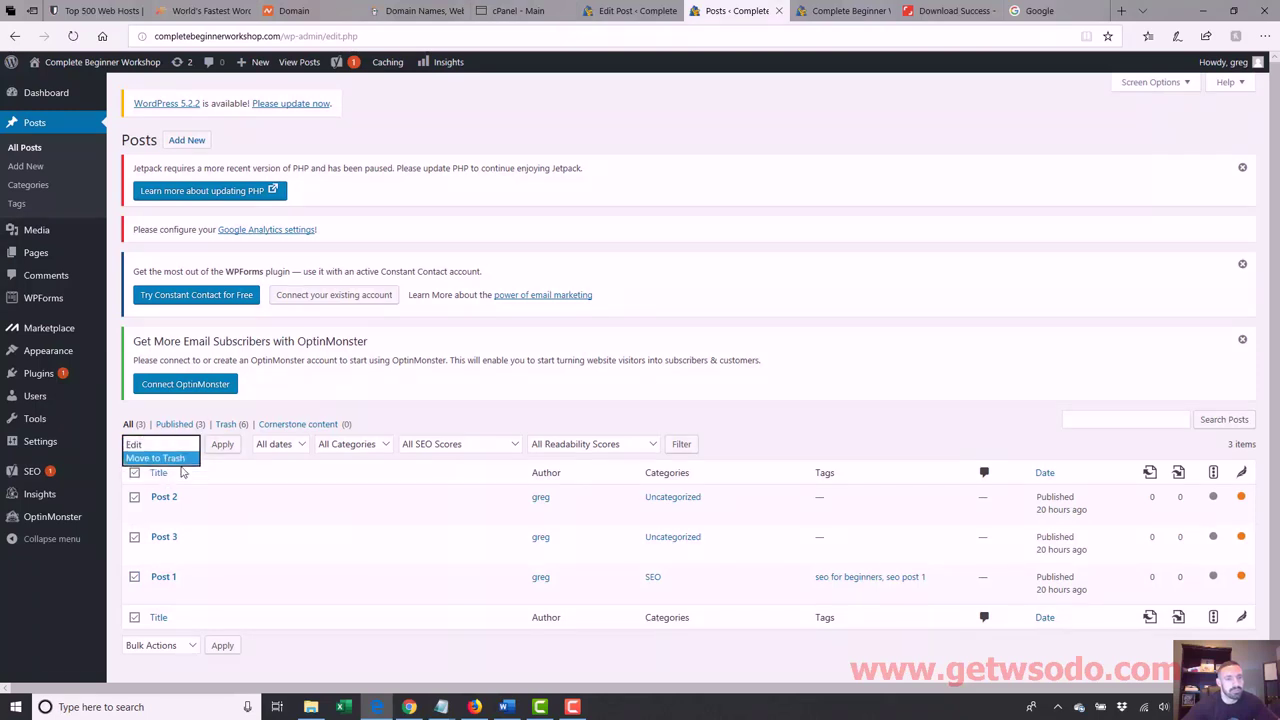
click(165, 470)
click(221, 448)
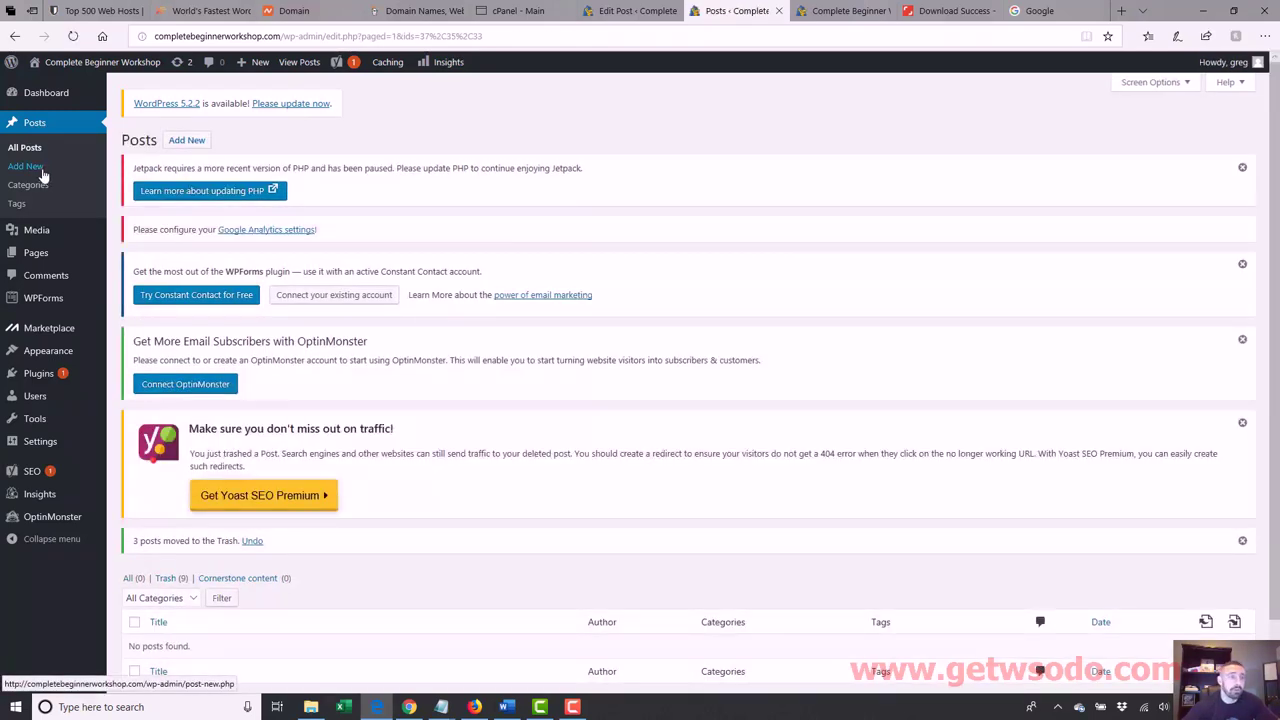
- Return to the live home page and examine the completebeginnerworkshop domain name in its web address
click(50, 254)
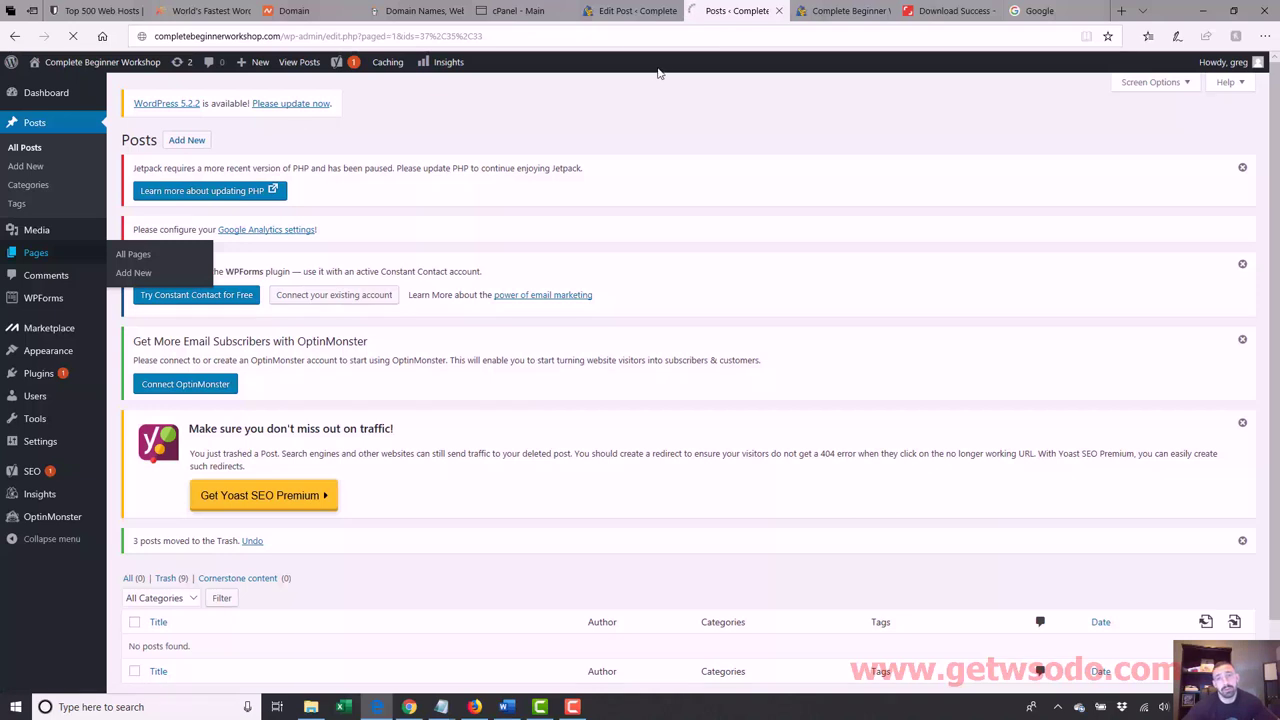
click(835, 14)
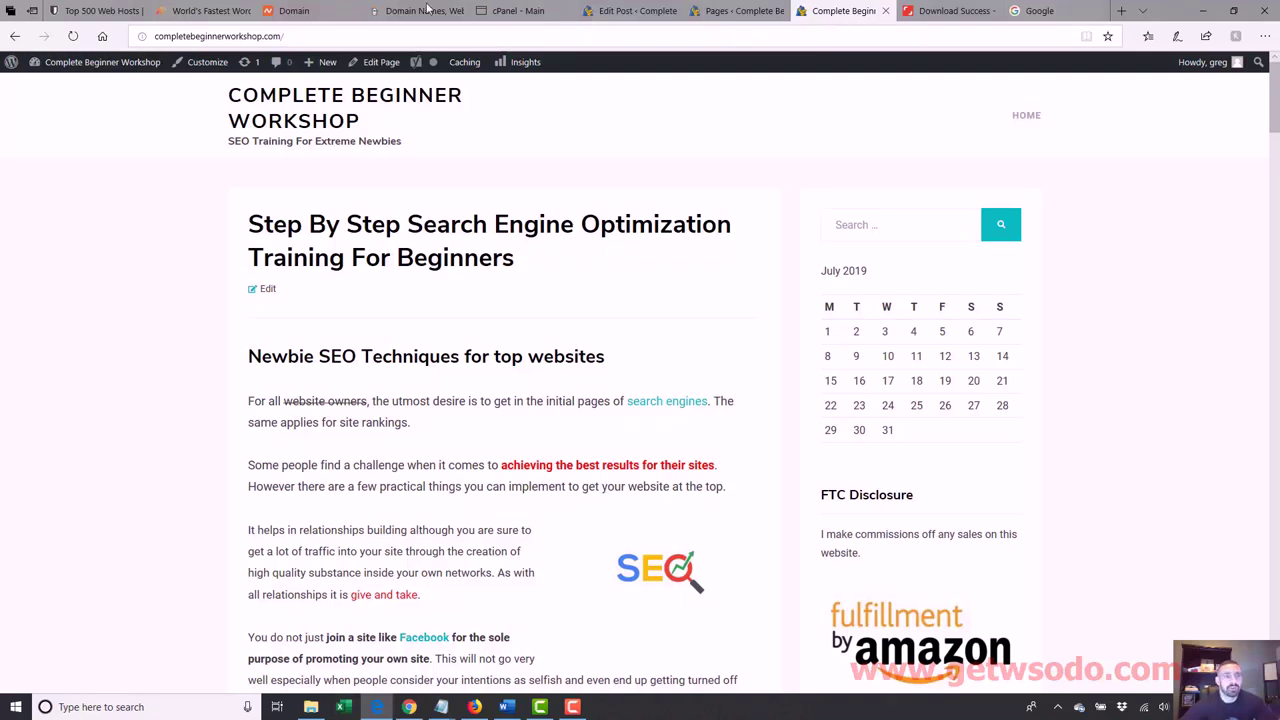
drag(281, 40, 152, 40)
click(35, 318)
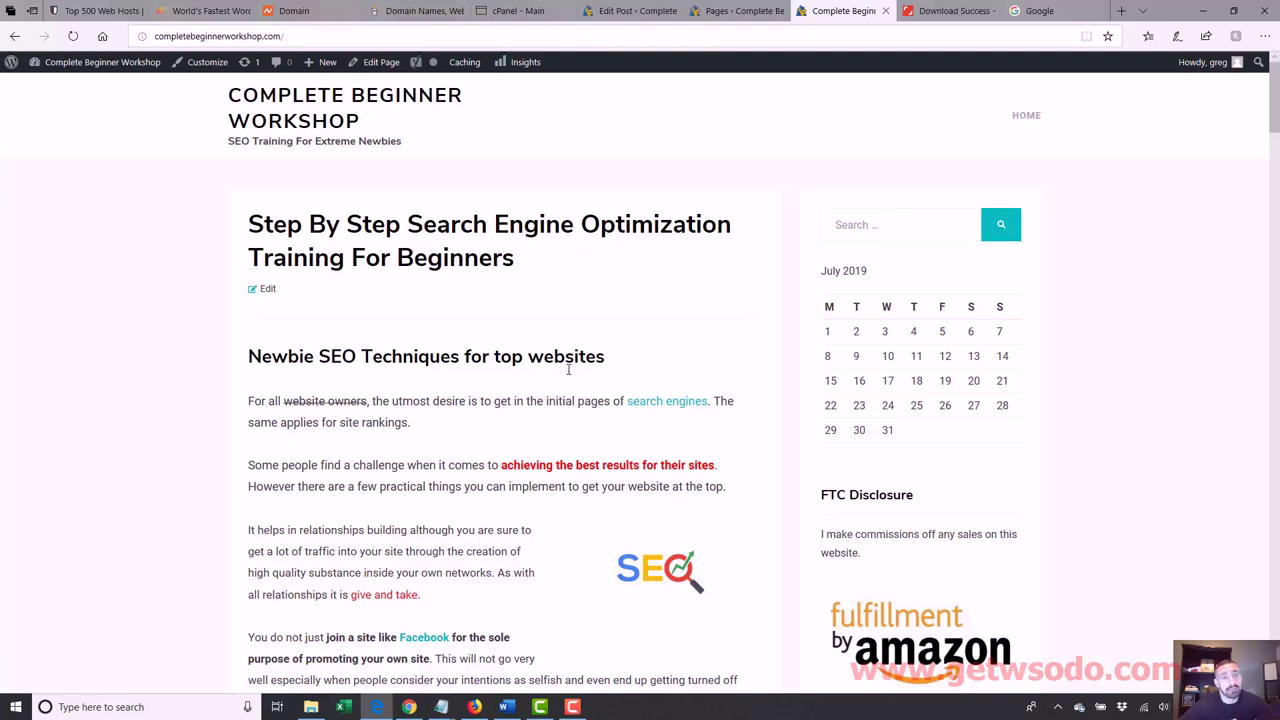
click(298, 120)
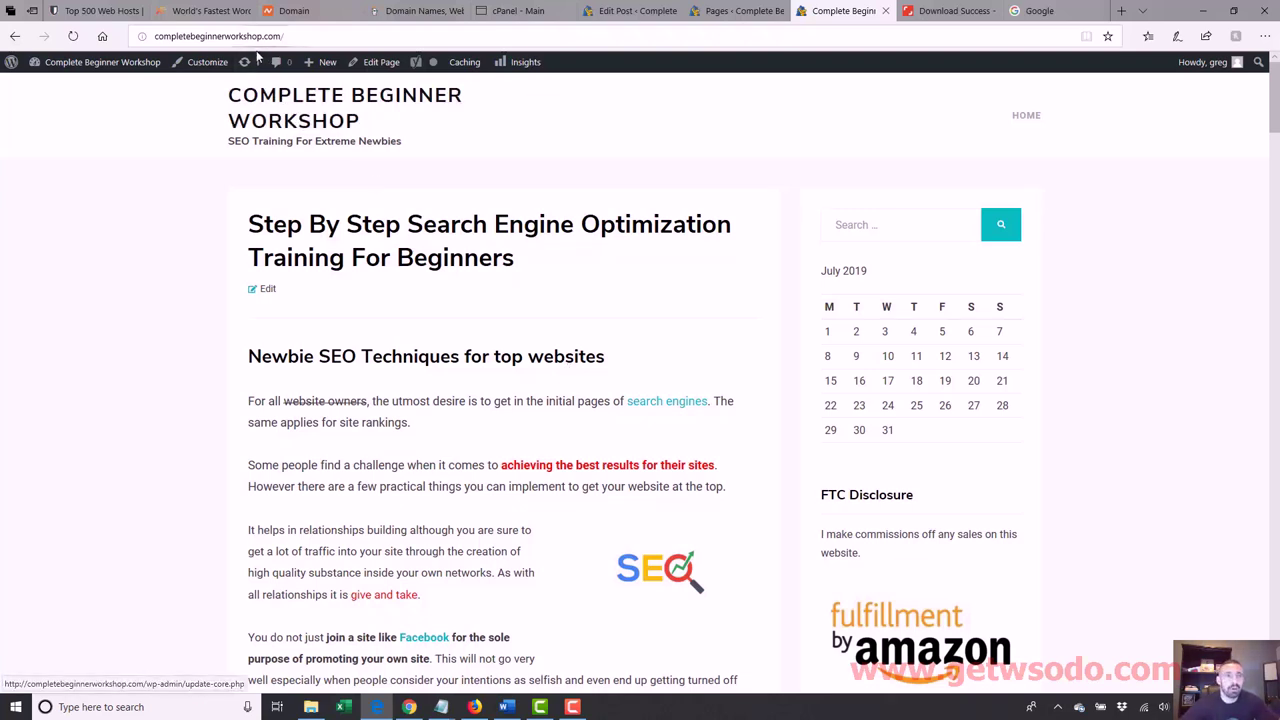
click(262, 37)
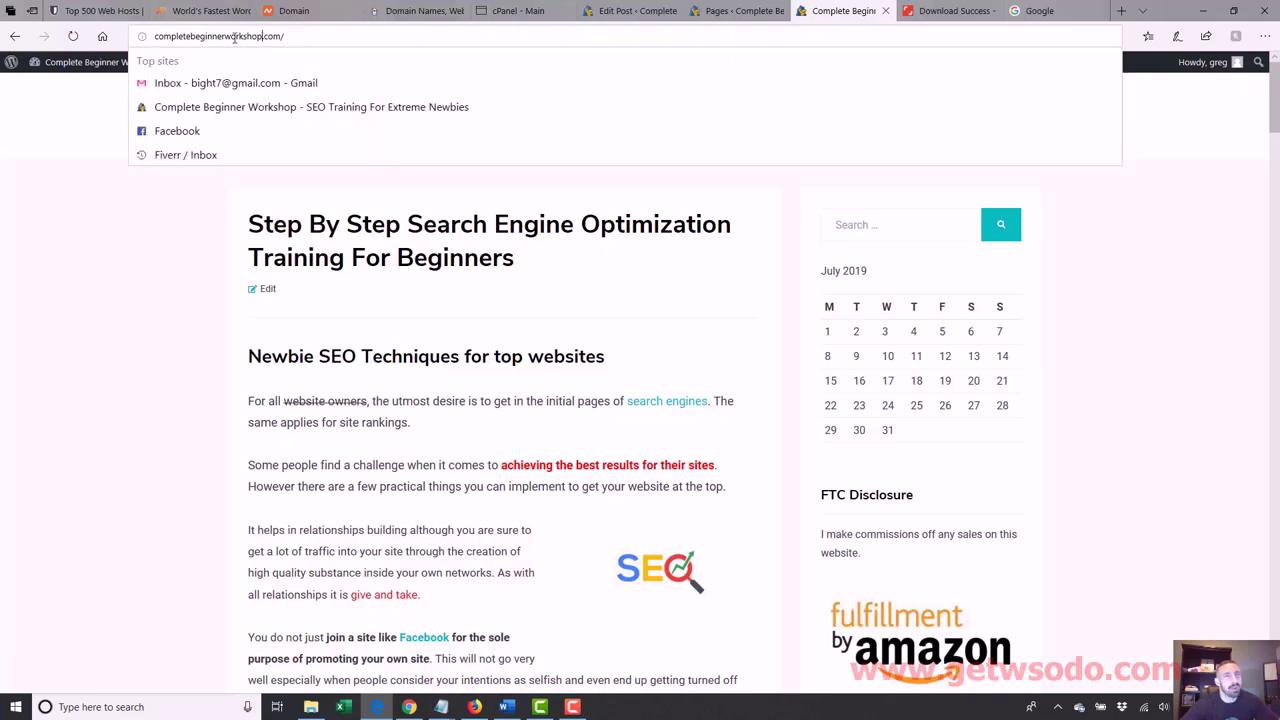
drag(262, 37, 143, 37)
click(219, 36)
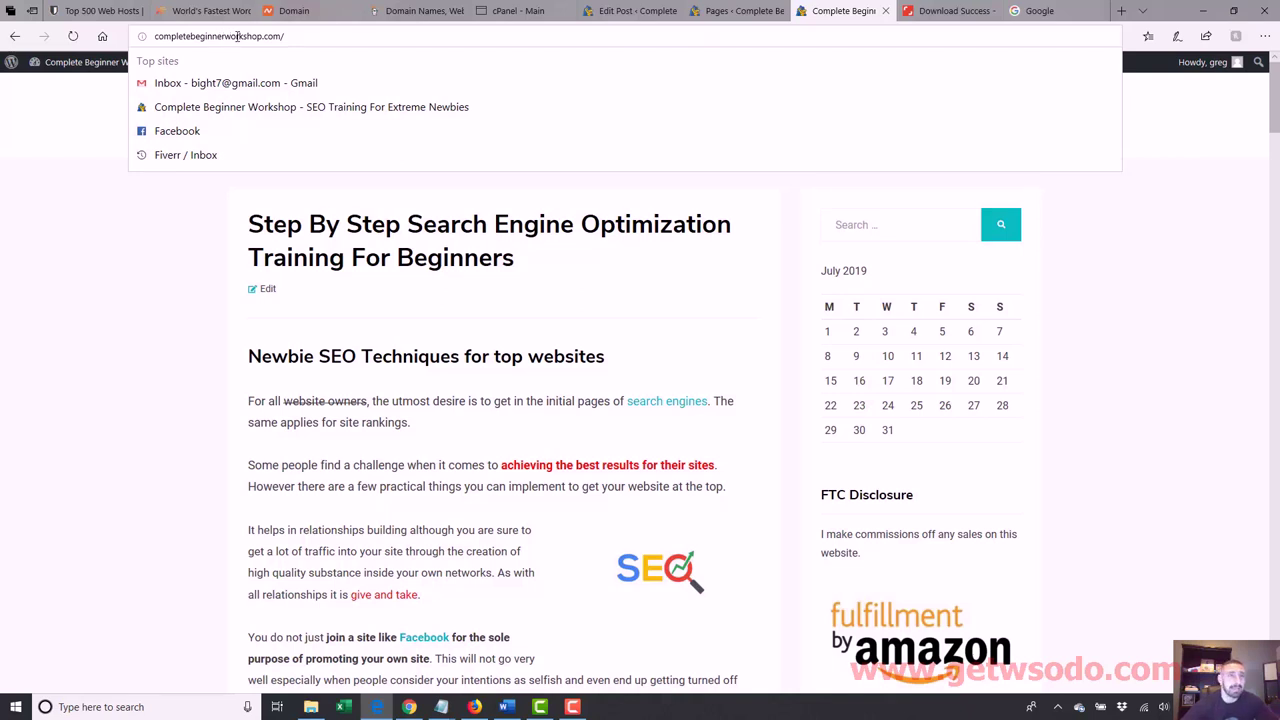
- Examine the domain name completebeginnerworkshop.com in the web address, looking at the whole name and the word complete
drag(262, 37, 137, 32)
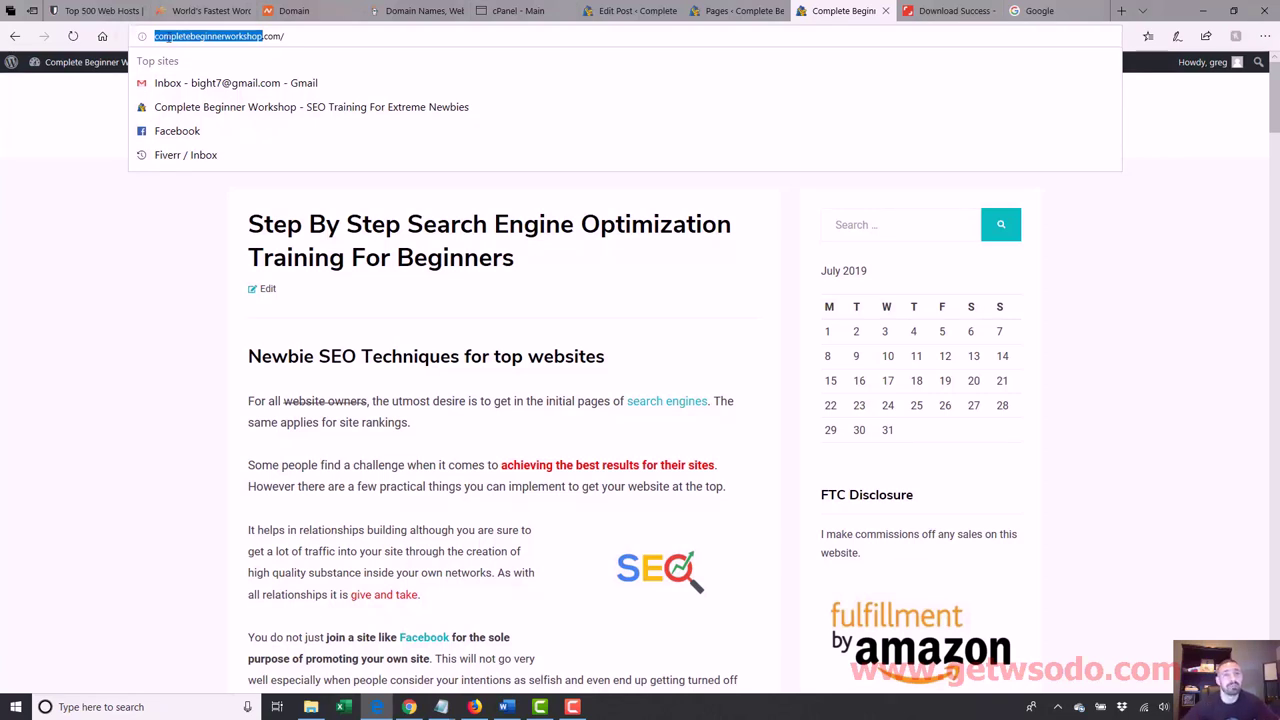
click(225, 37)
drag(265, 36, 158, 36)
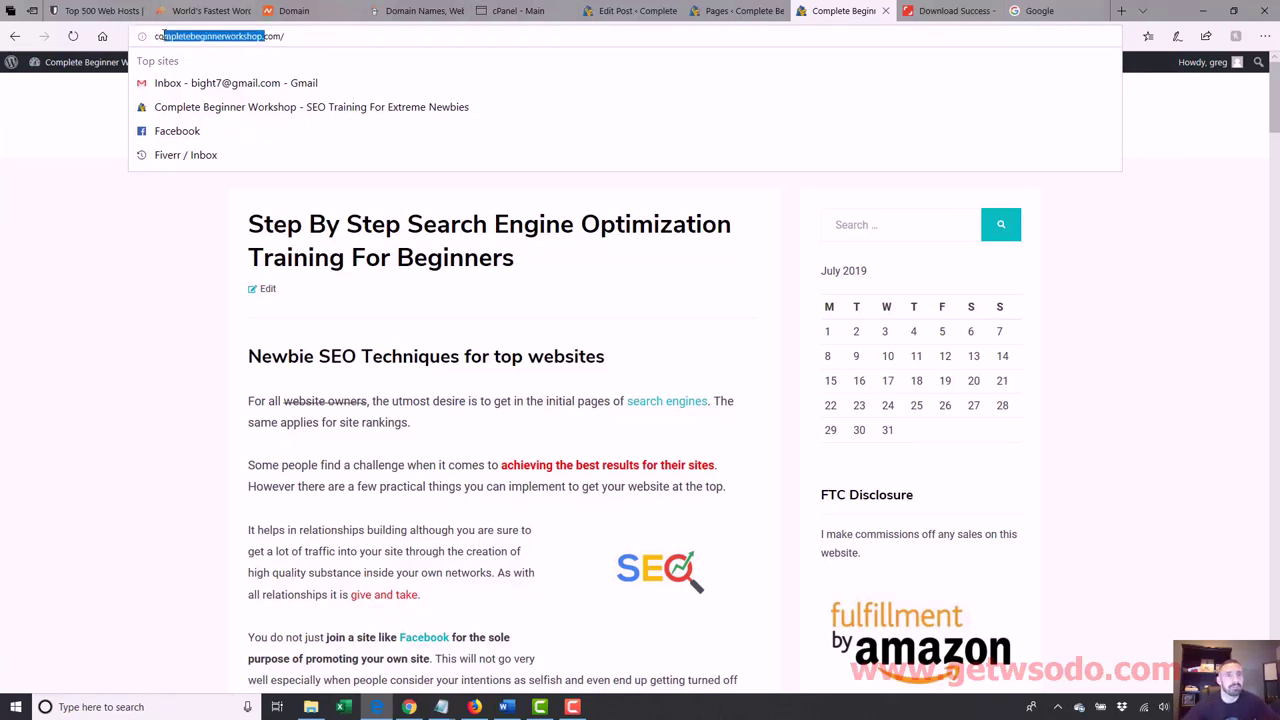
click(191, 36)
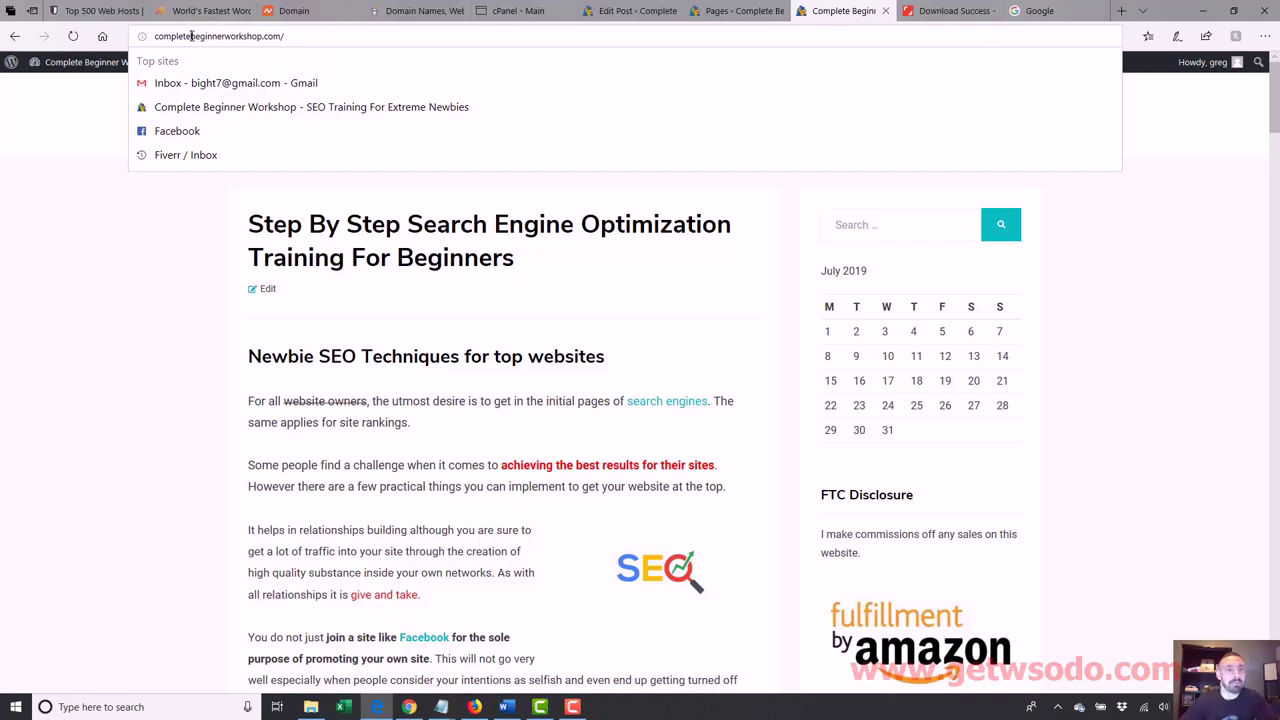
double_click(191, 36)
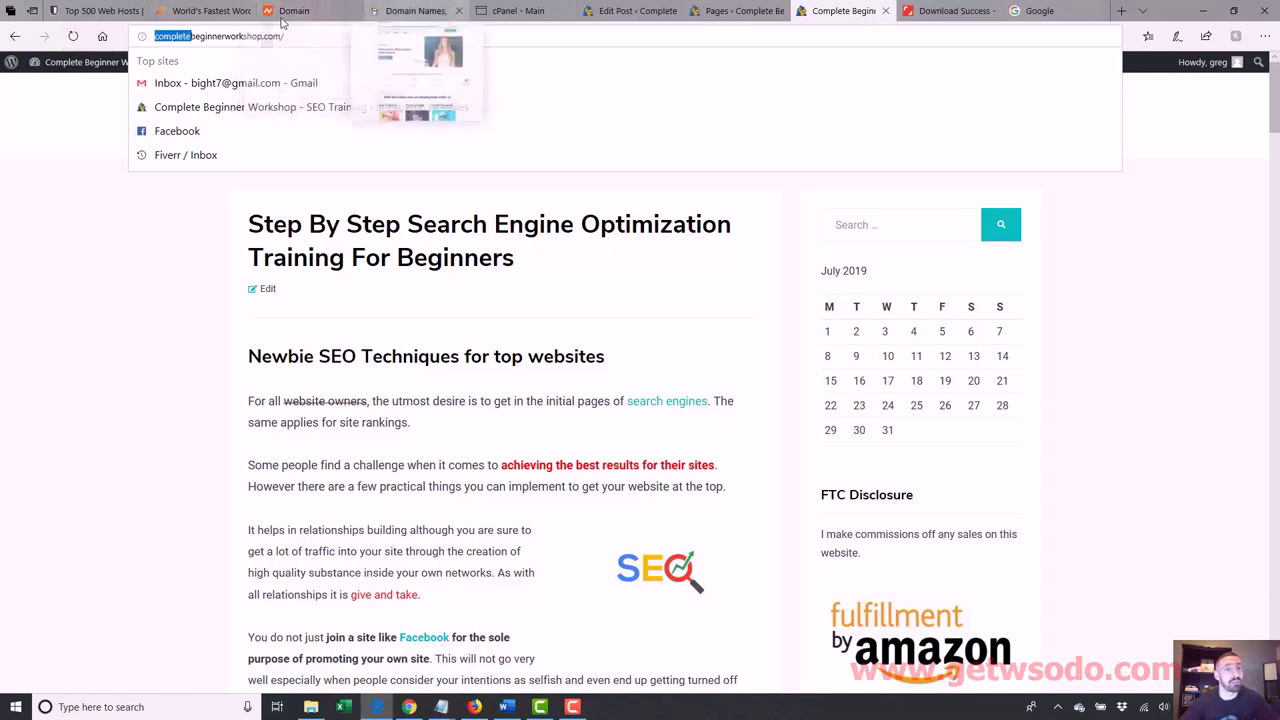
click(248, 37)
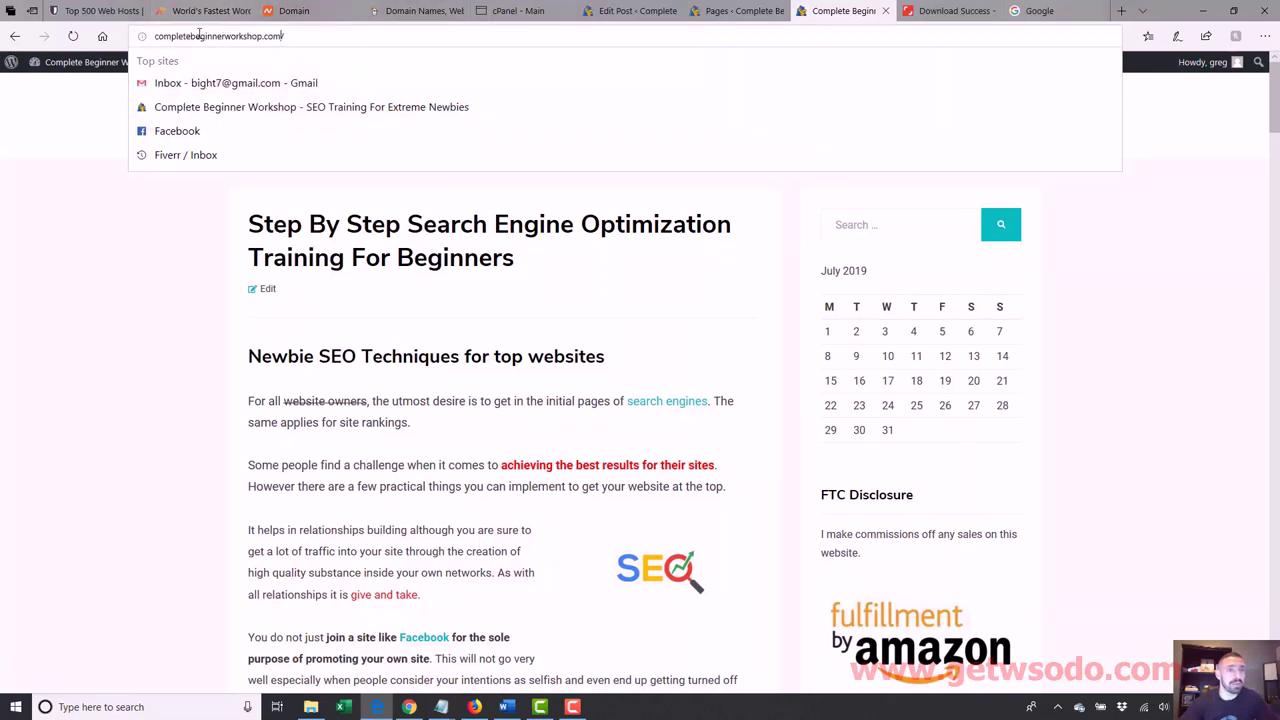
drag(191, 36, 129, 36)
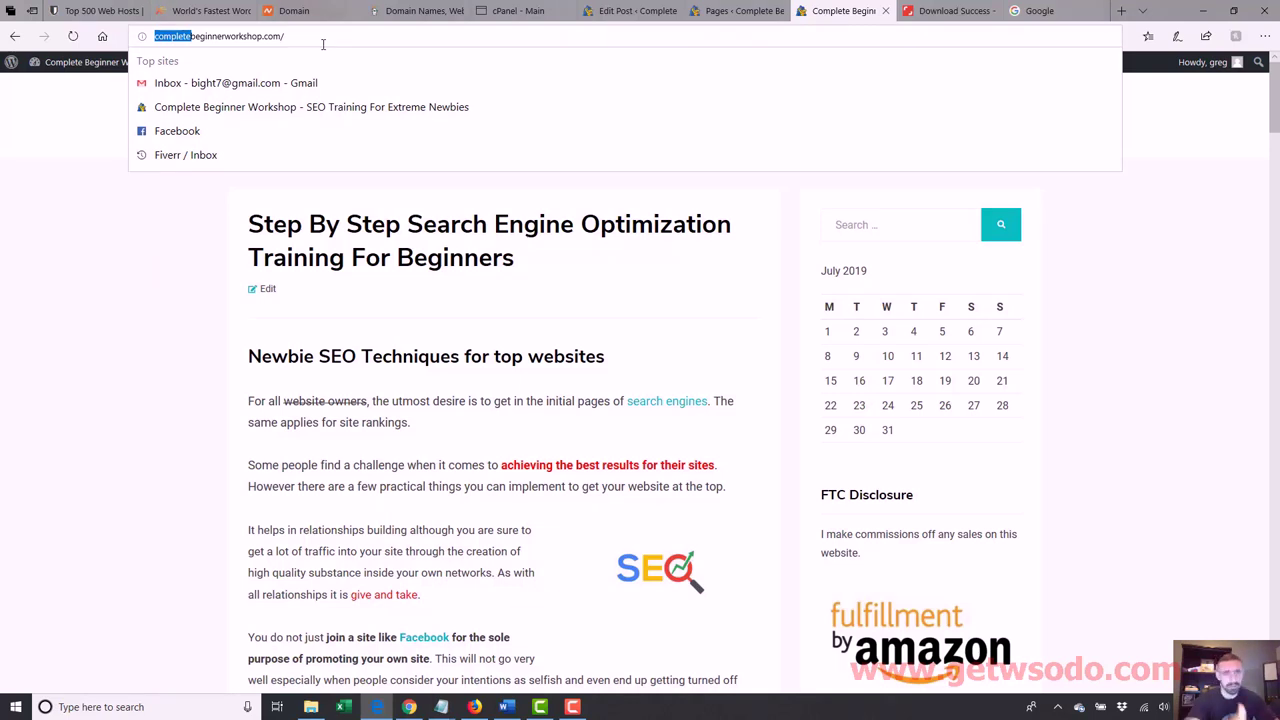
drag(280, 37, 140, 36)
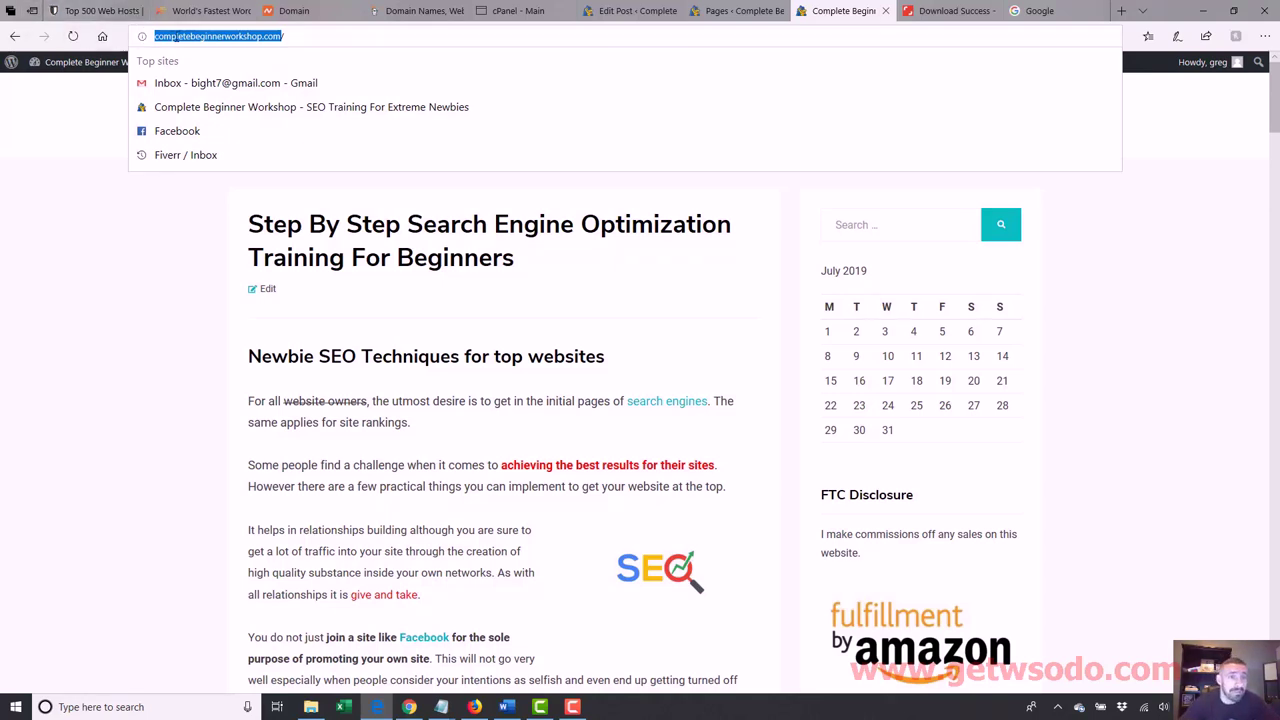
click(180, 36)
drag(191, 36, 100, 30)
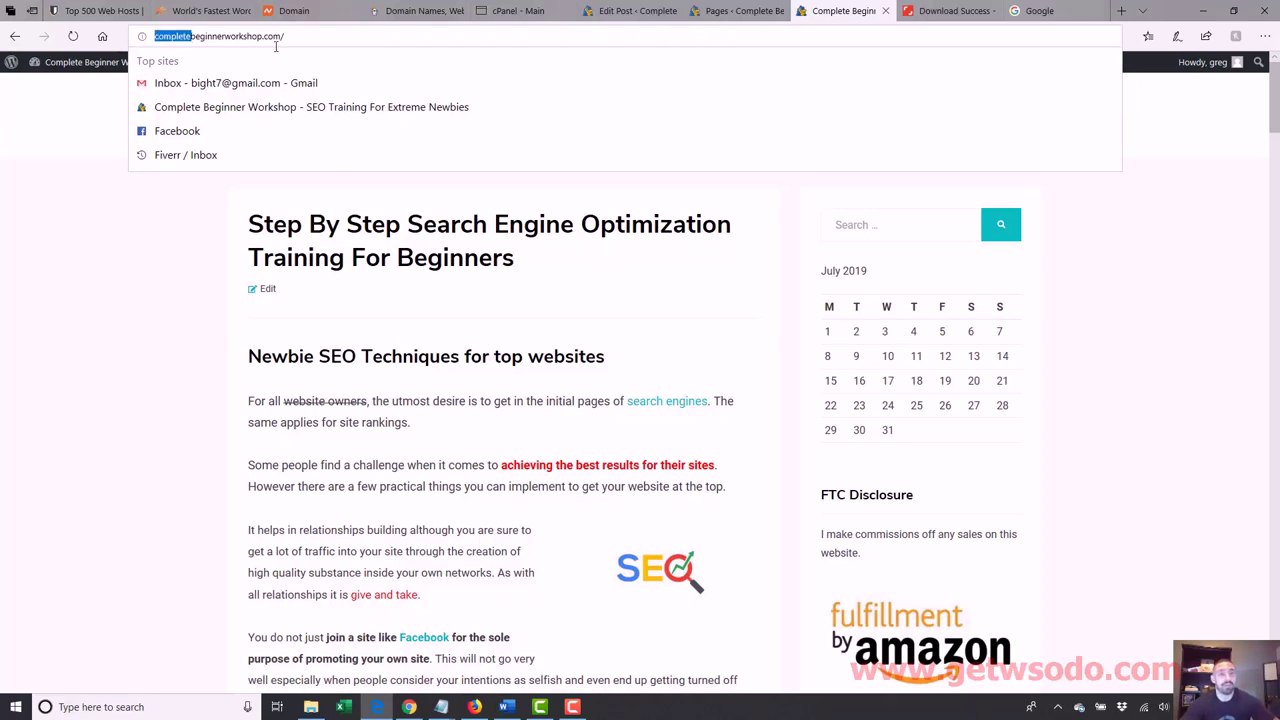
key(ctrl+a)
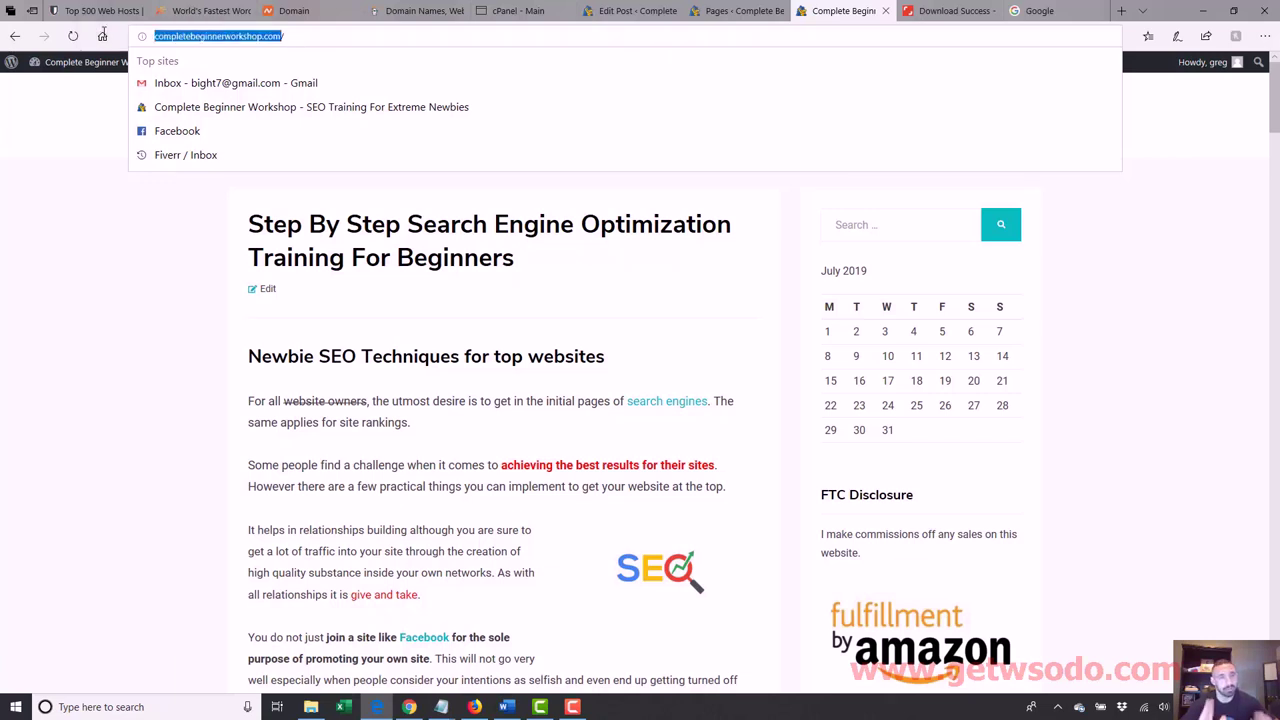
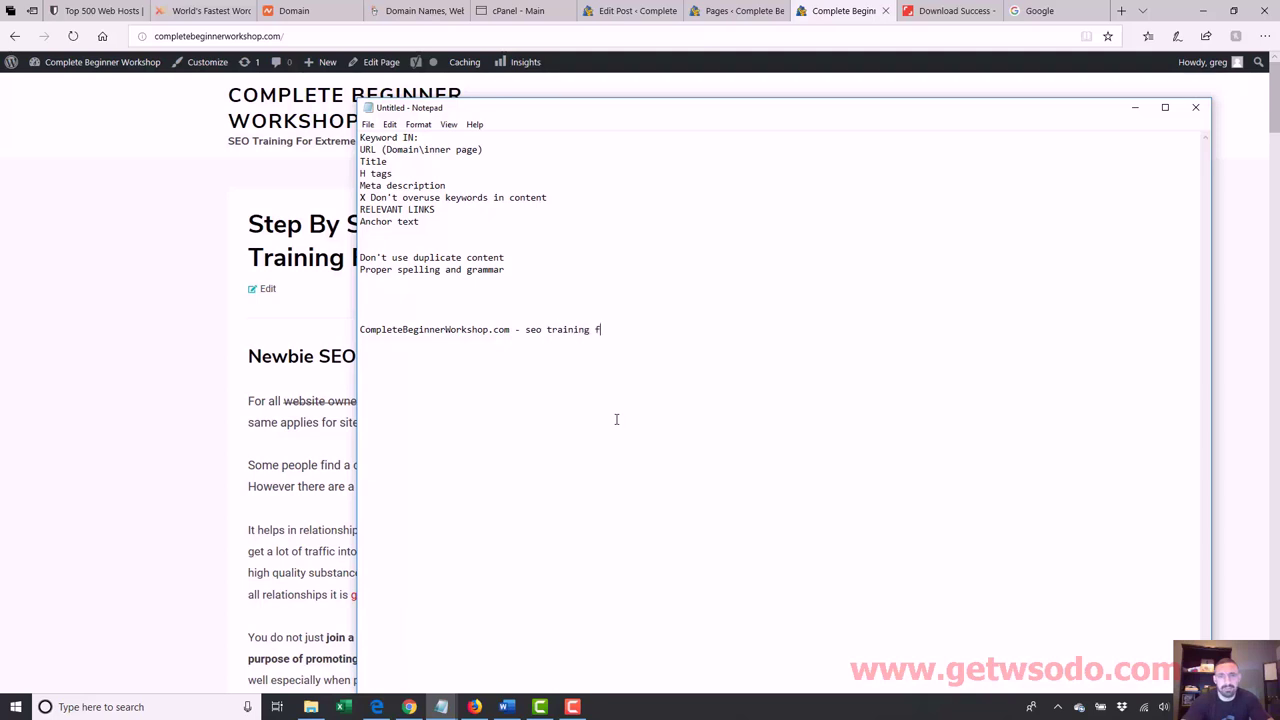
- Complete the CompleteBeginnerWorkshop.com keyword line in the Notepad notes with seo training for beginners, beginner seo workshop, seo courses for beginners
text(ginners,)
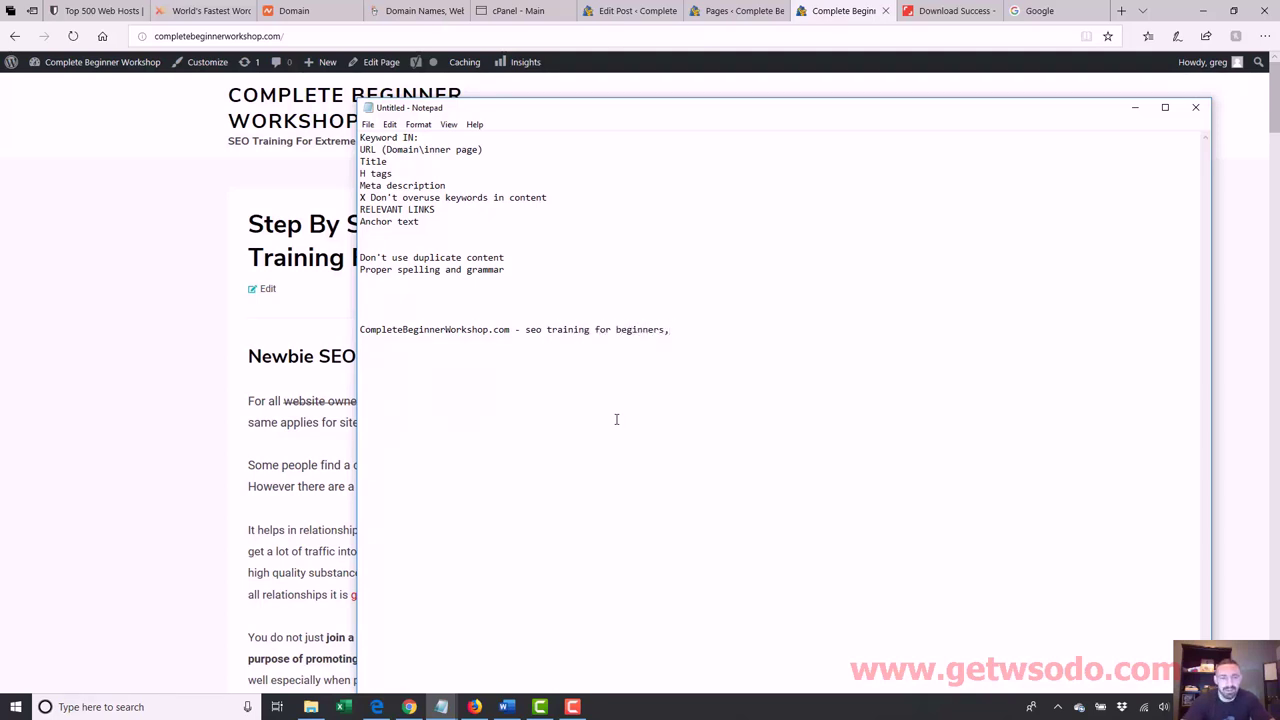
text( beginner seo)
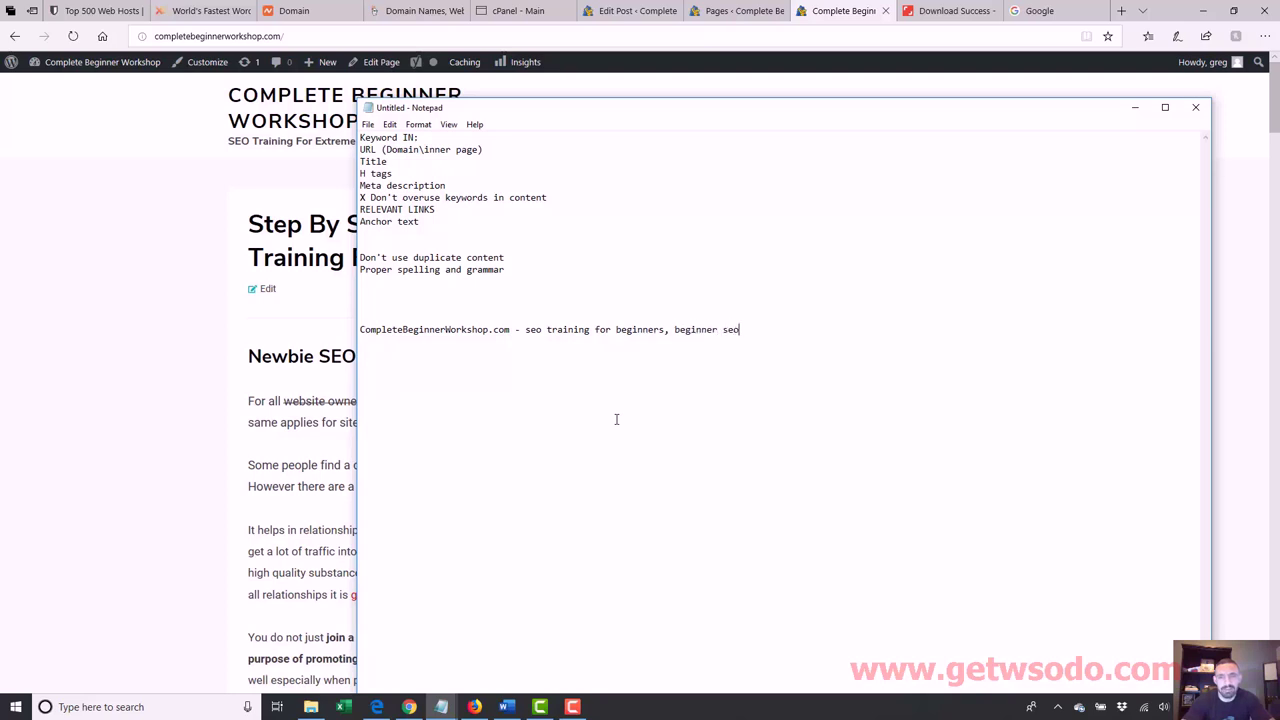
text( workshop, seo courses for beginners)
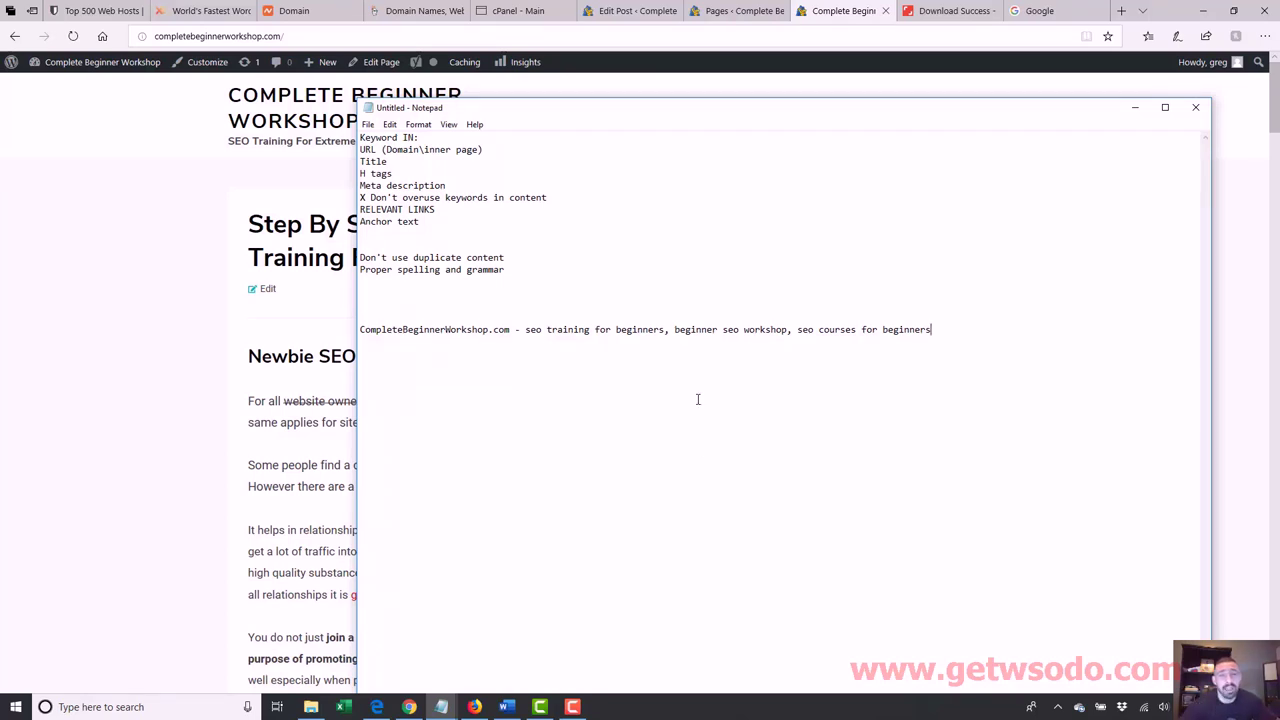
drag(661, 335, 527, 333)
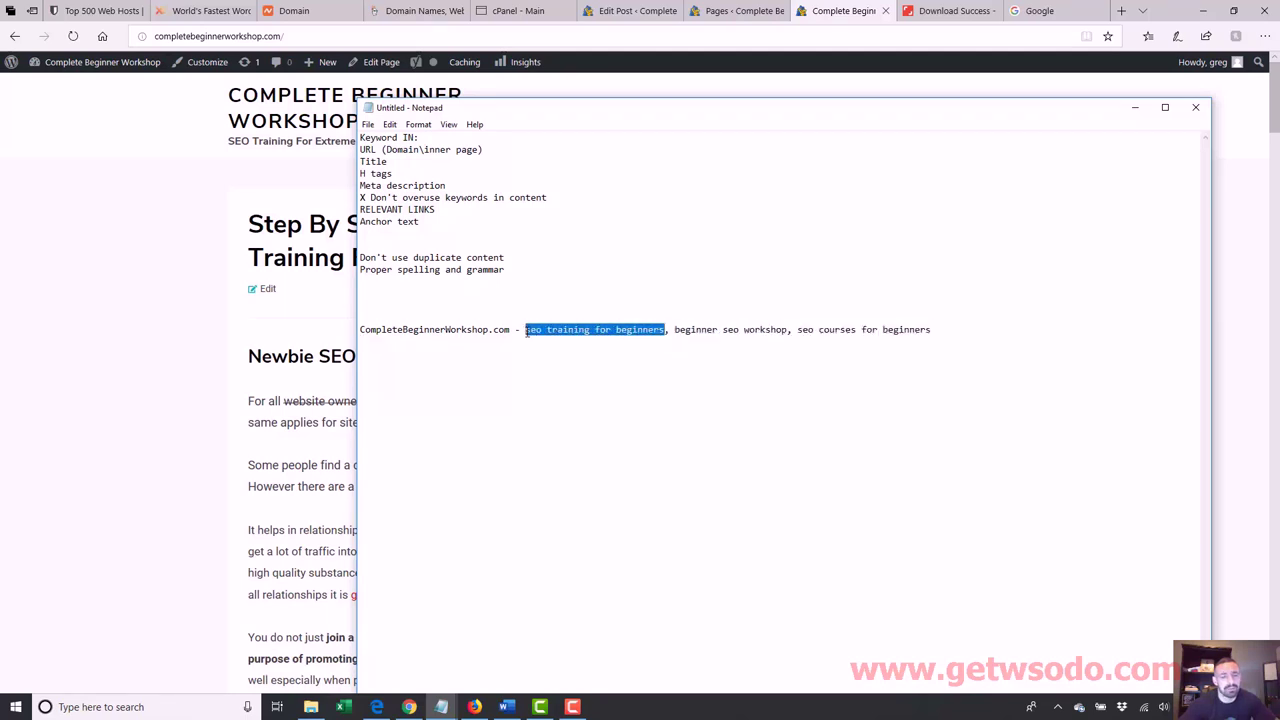
- Switch to Firefox, open keywordseverywhere.com in a new tab and look over the add-on's description
click(474, 706)
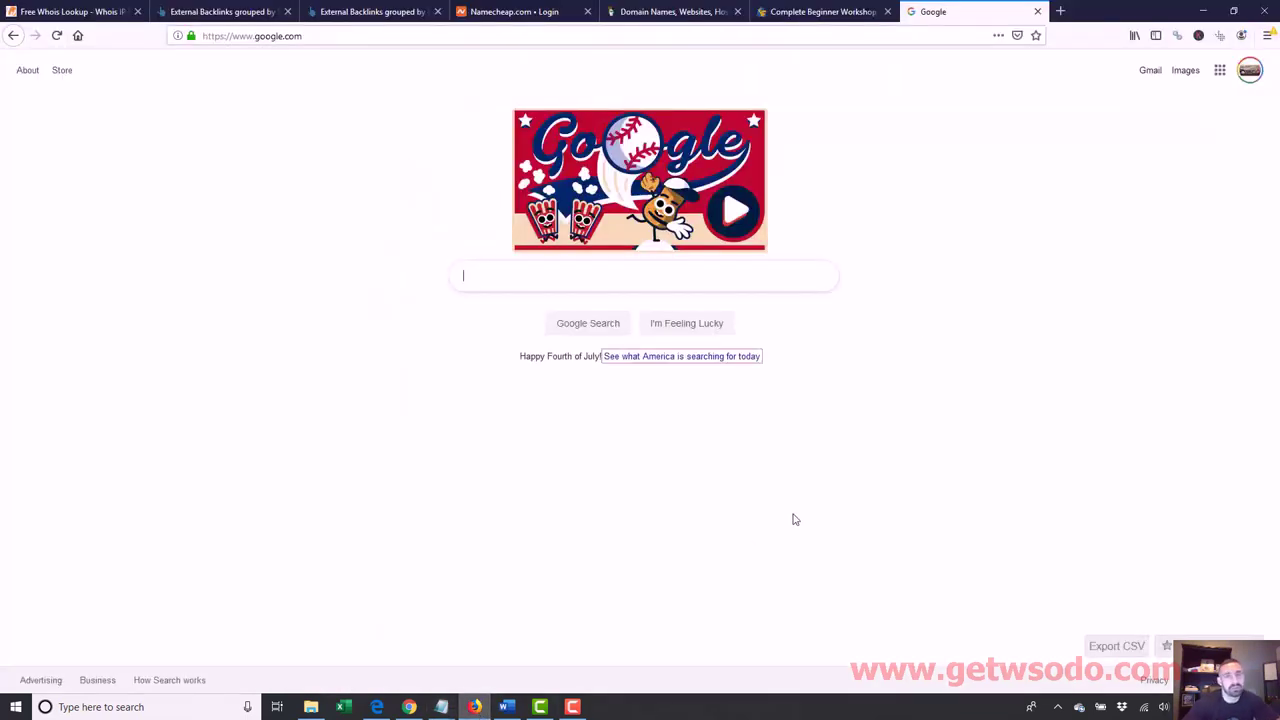
key(ctrl+t)
text(keywords)
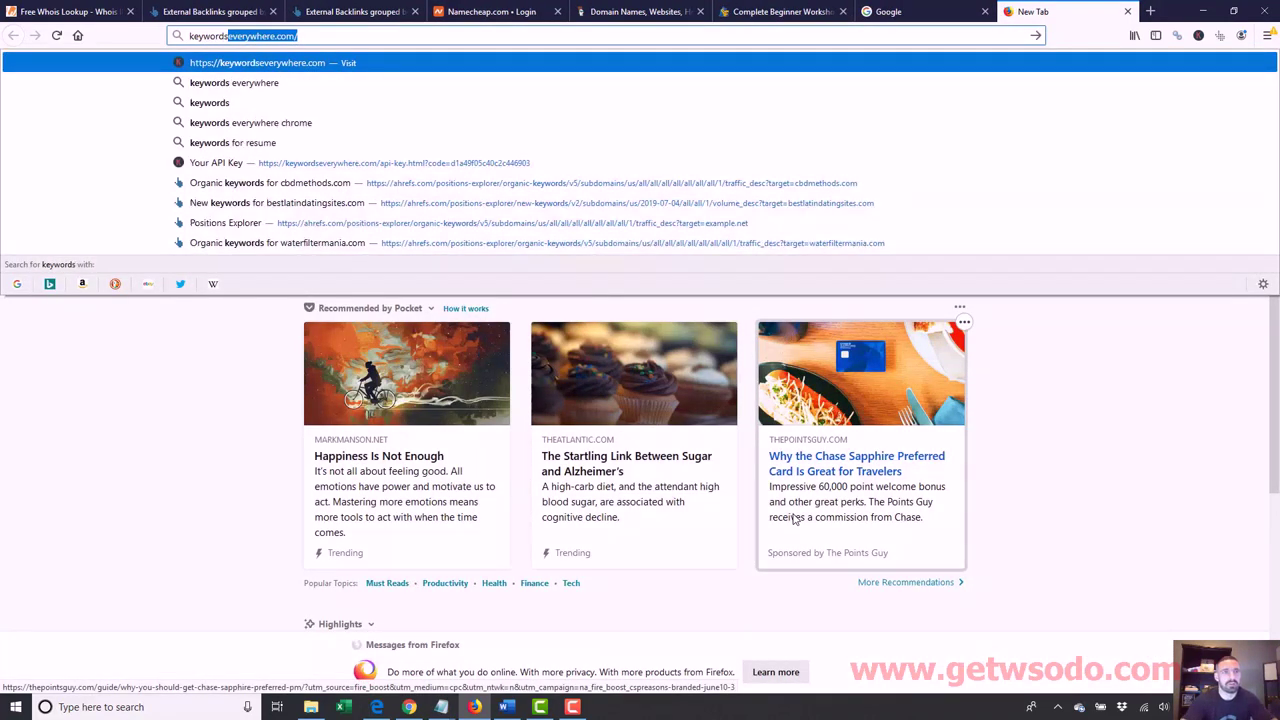
key(Return)
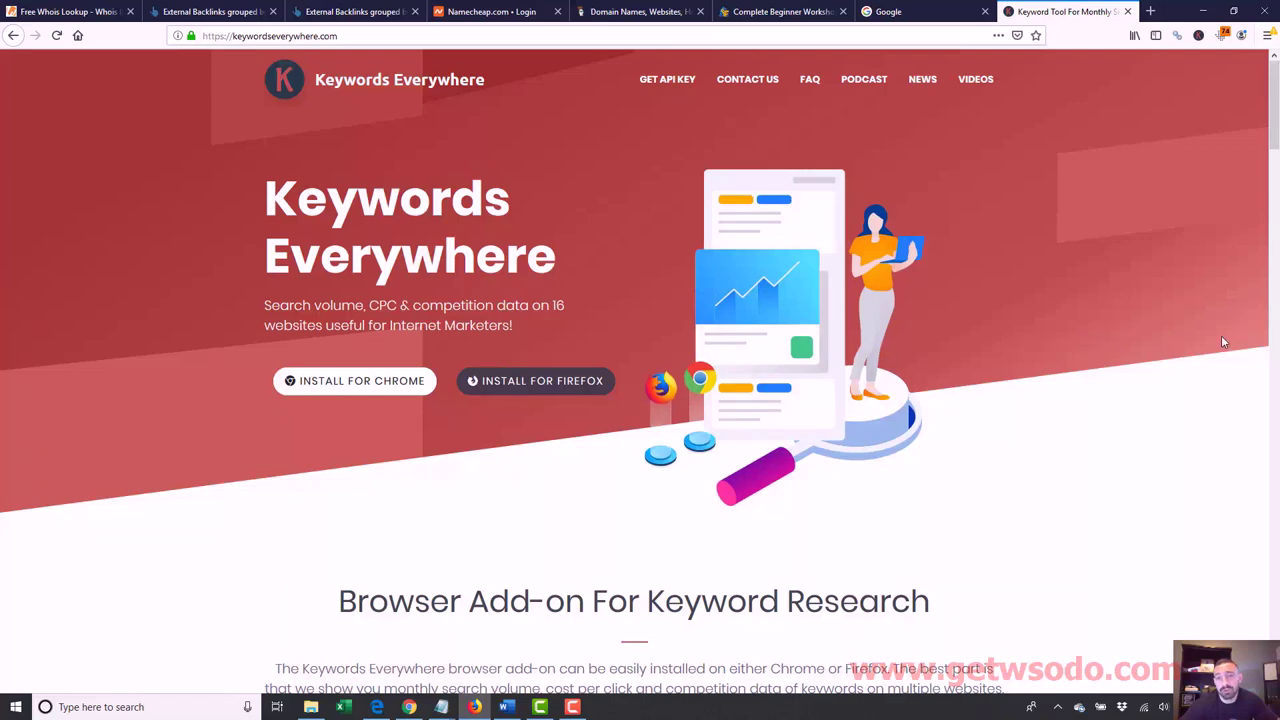
scroll(1272, 130, down, 2)
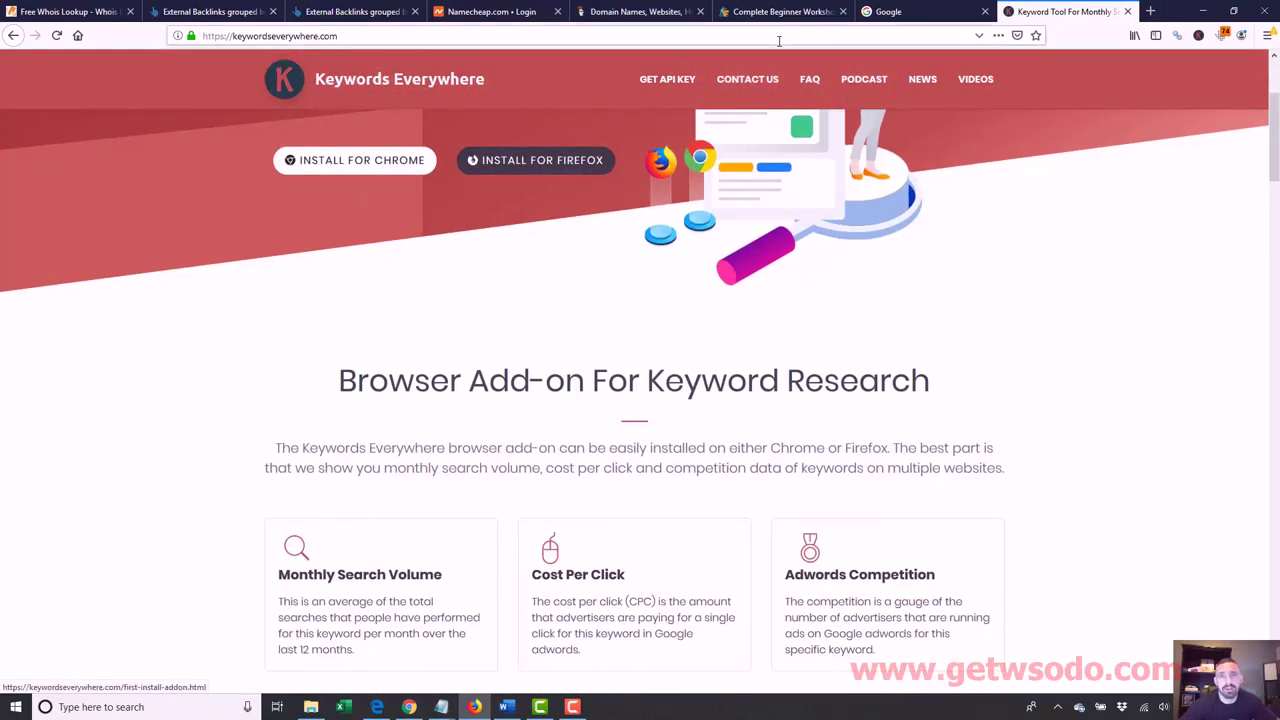
- Search Google for seo training for beginners and examine its keyword metrics, related keywords and related searches
click(905, 14)
text(seo training for beginners)
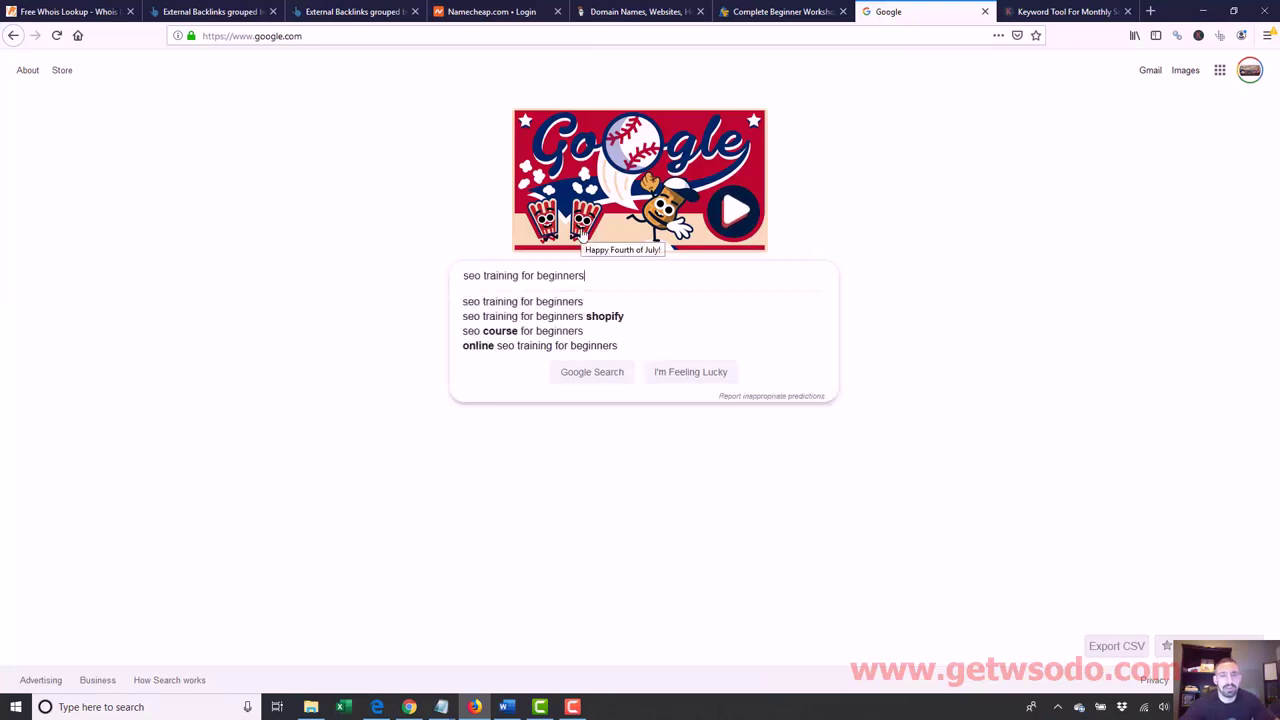
key(Return)
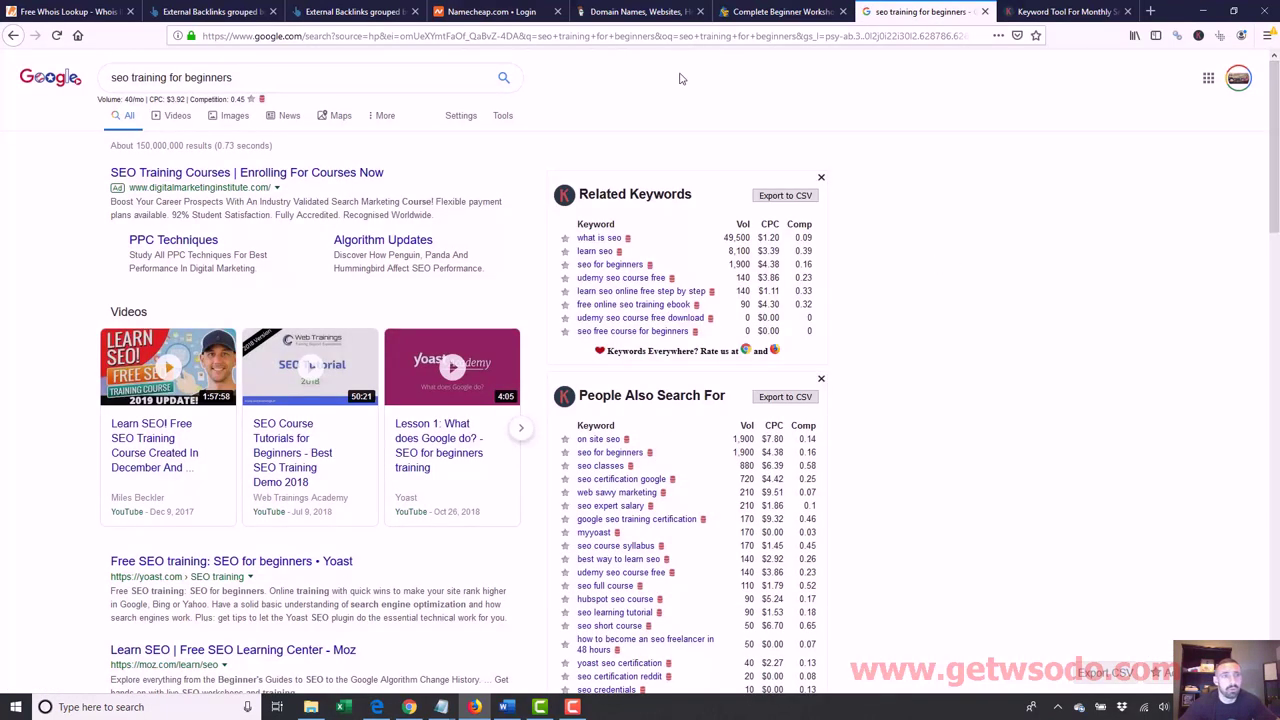
double_click(184, 101)
drag(556, 243, 826, 421)
scroll(845, 470, down, 7)
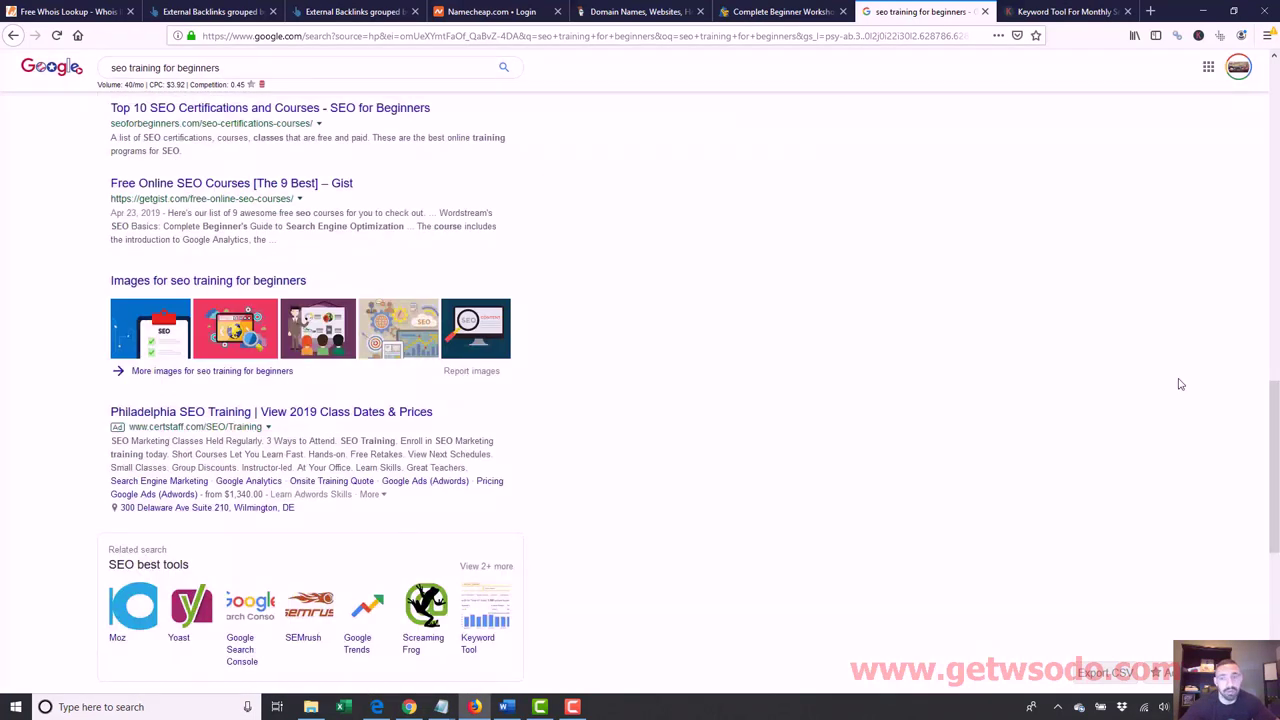
scroll(1180, 384, down, 5)
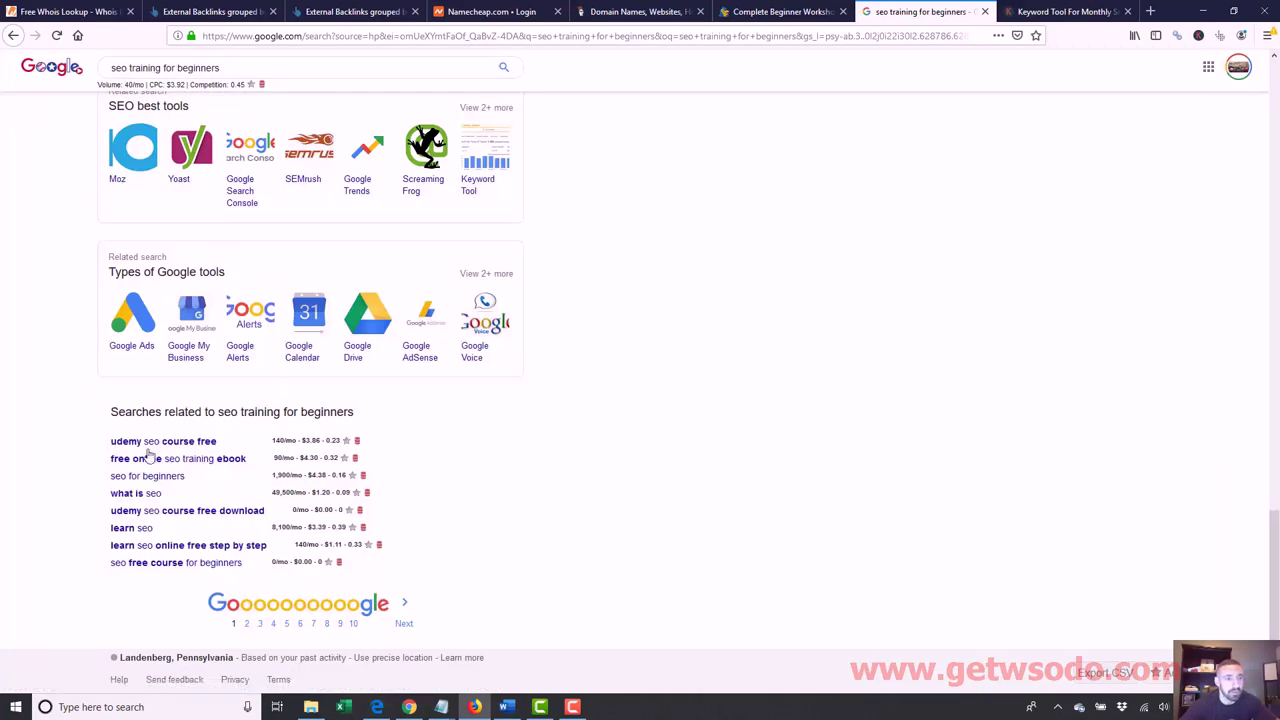
drag(148, 452, 360, 566)
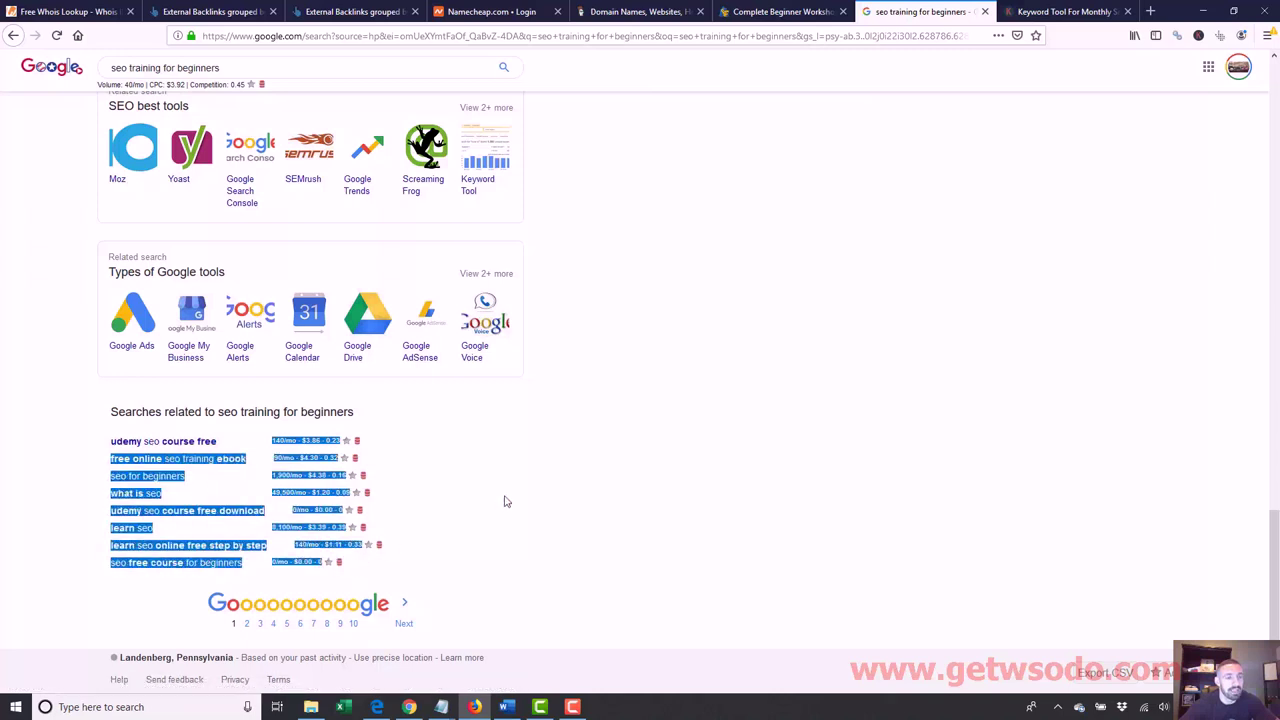
click(624, 462)
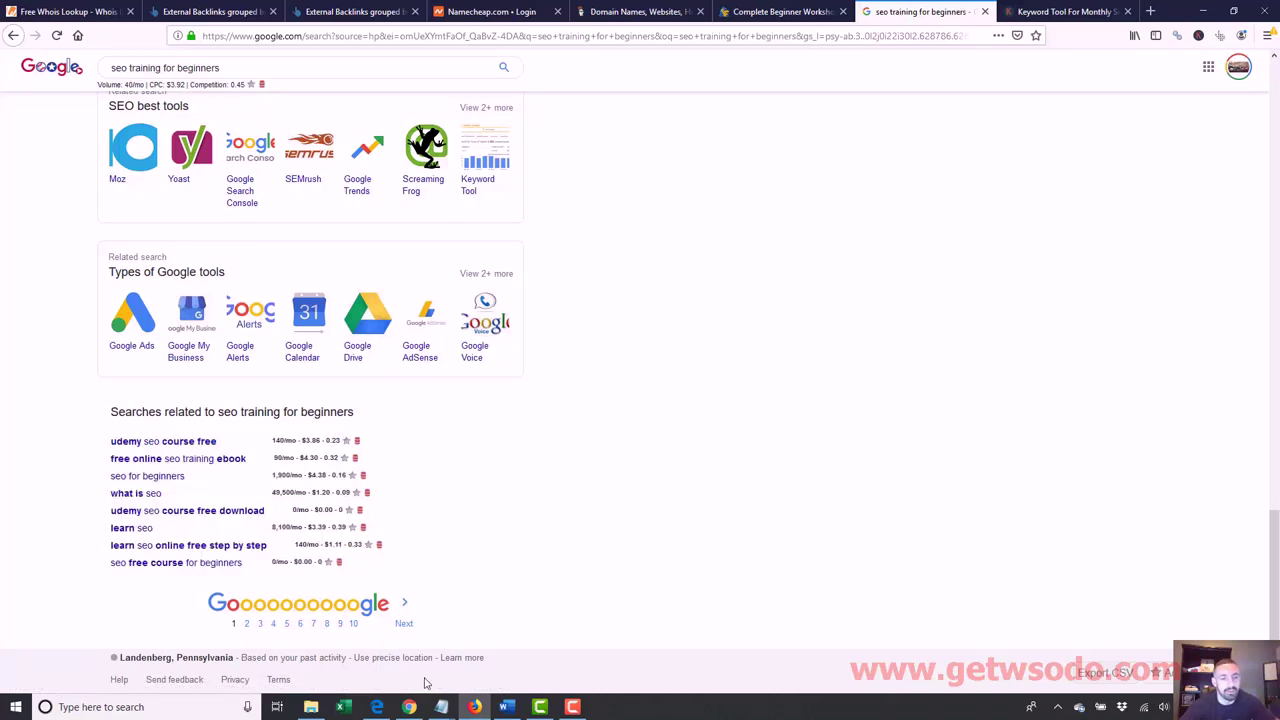
- Return to the untitled Notepad notes and add seo for beginners to the end of the CompleteBeginnerWorkshop.com keyword line
mouse_move(441, 712)
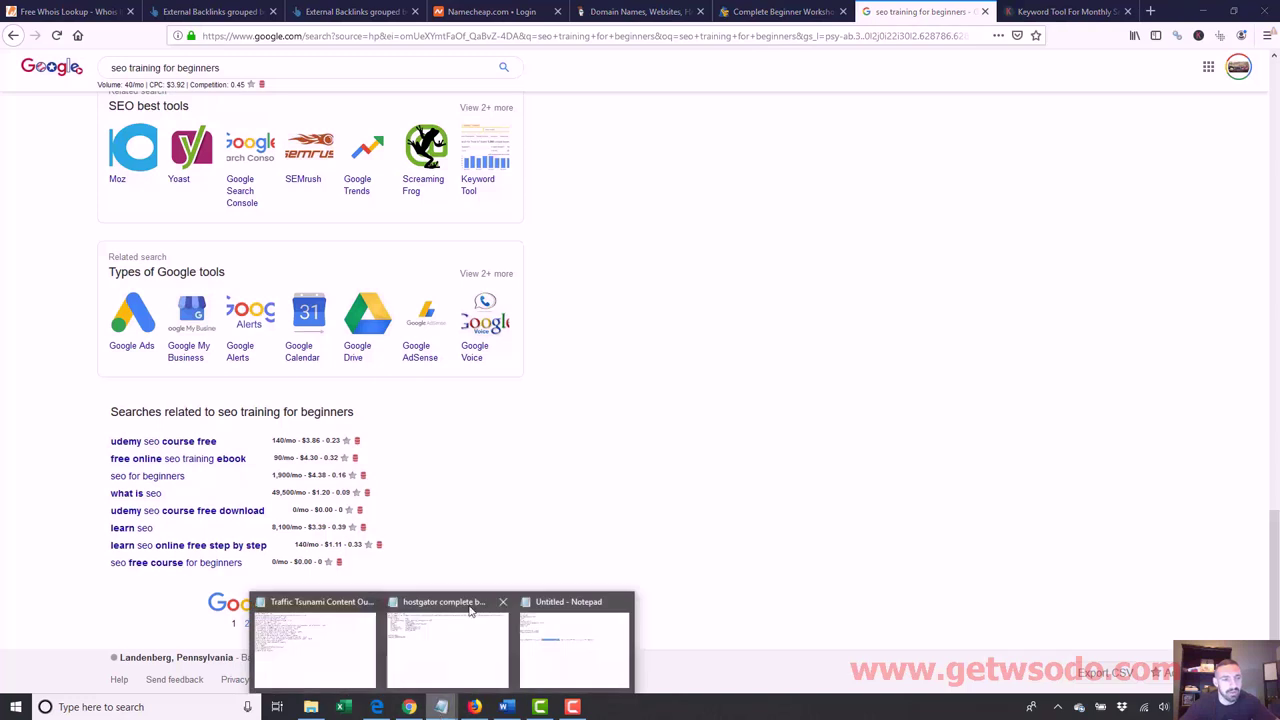
click(565, 630)
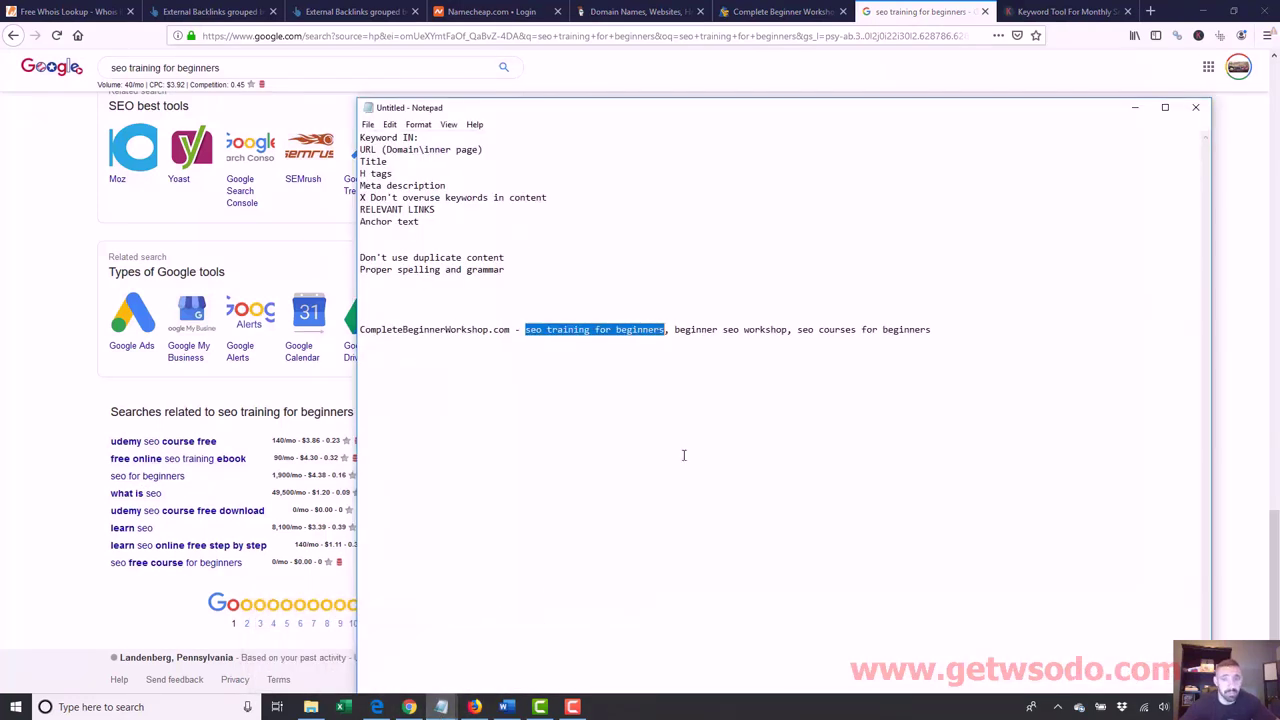
click(953, 331)
text(, seo)
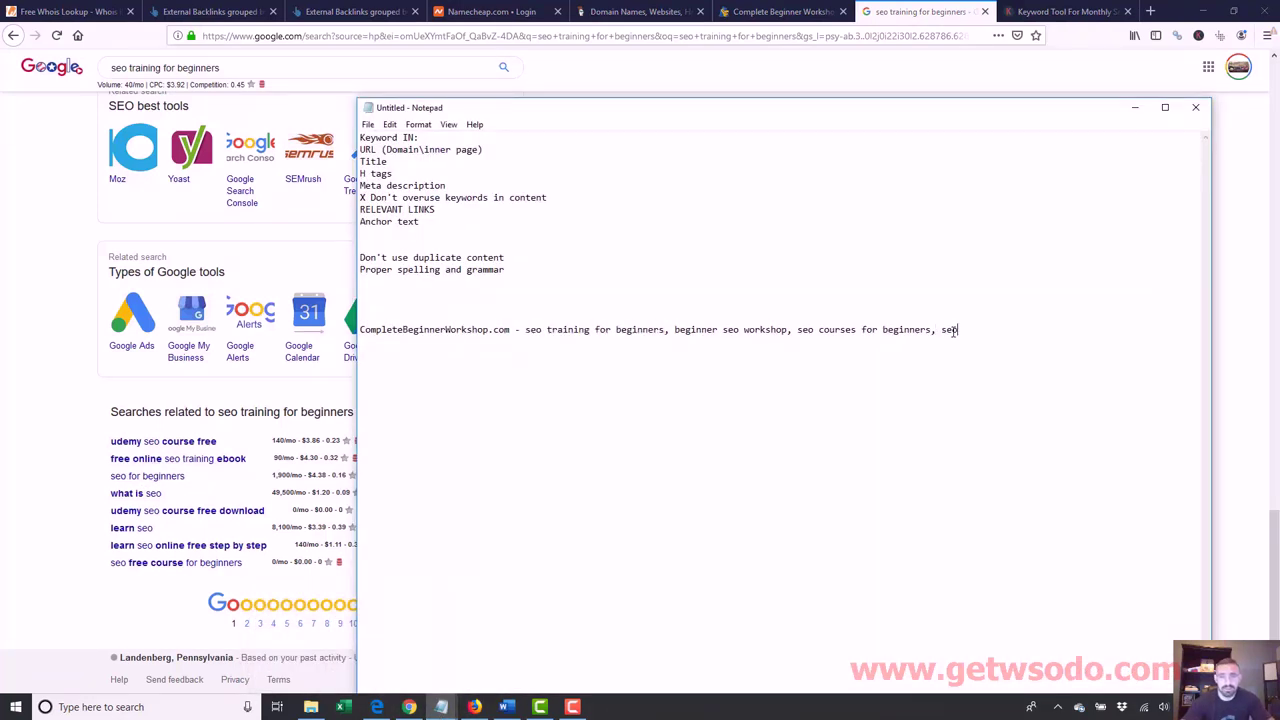
text( for beginners)
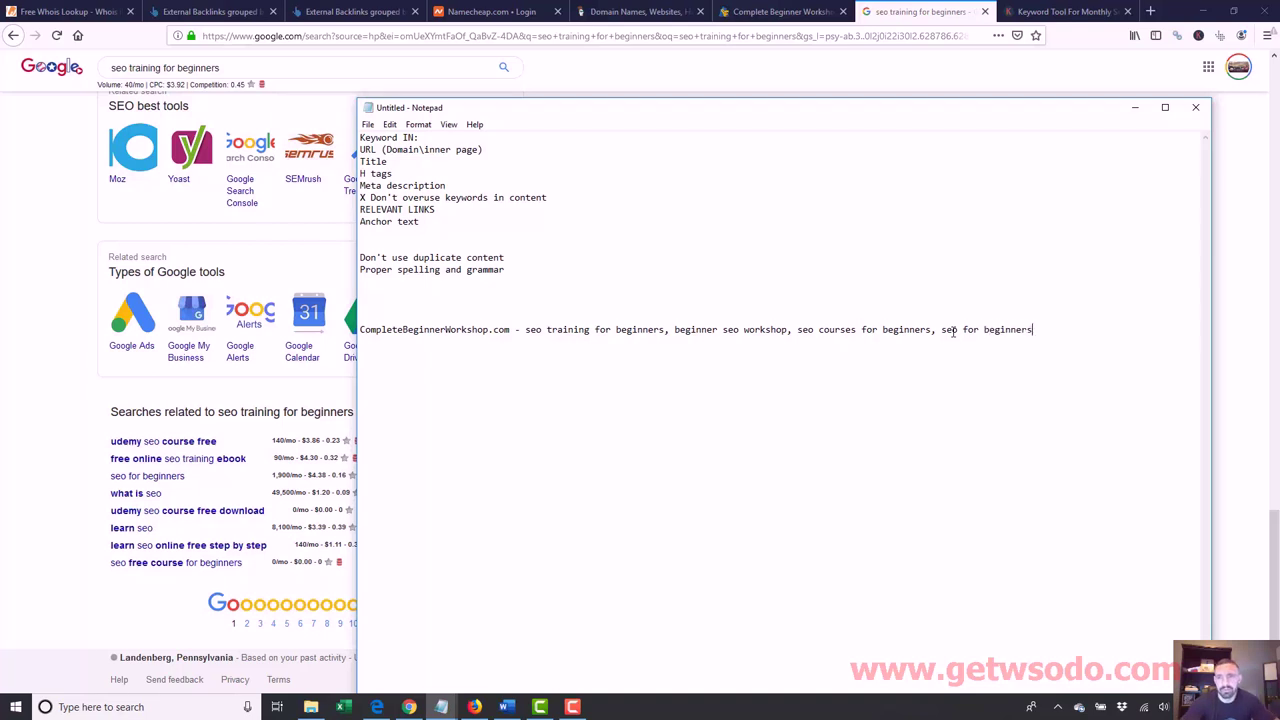
text(,)
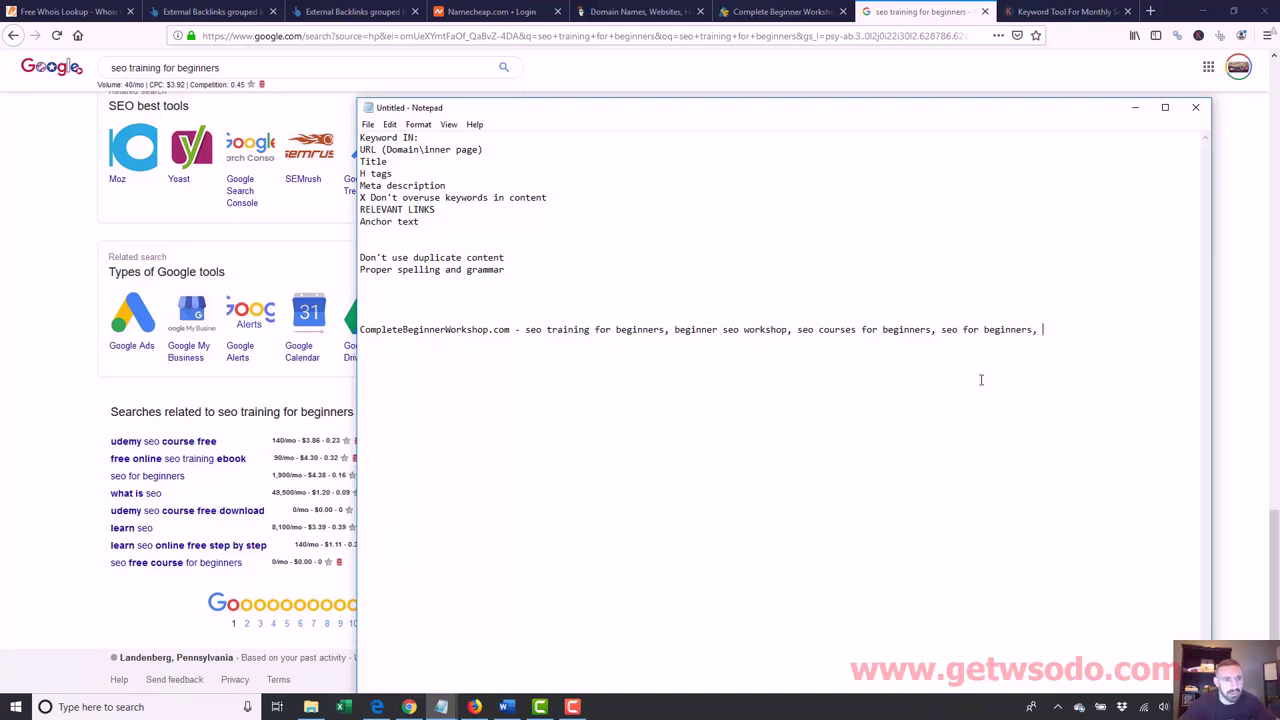
- Review the related keyword lists in the Google results and append best beginner seo course to the Notepad keyword line
click(55, 509)
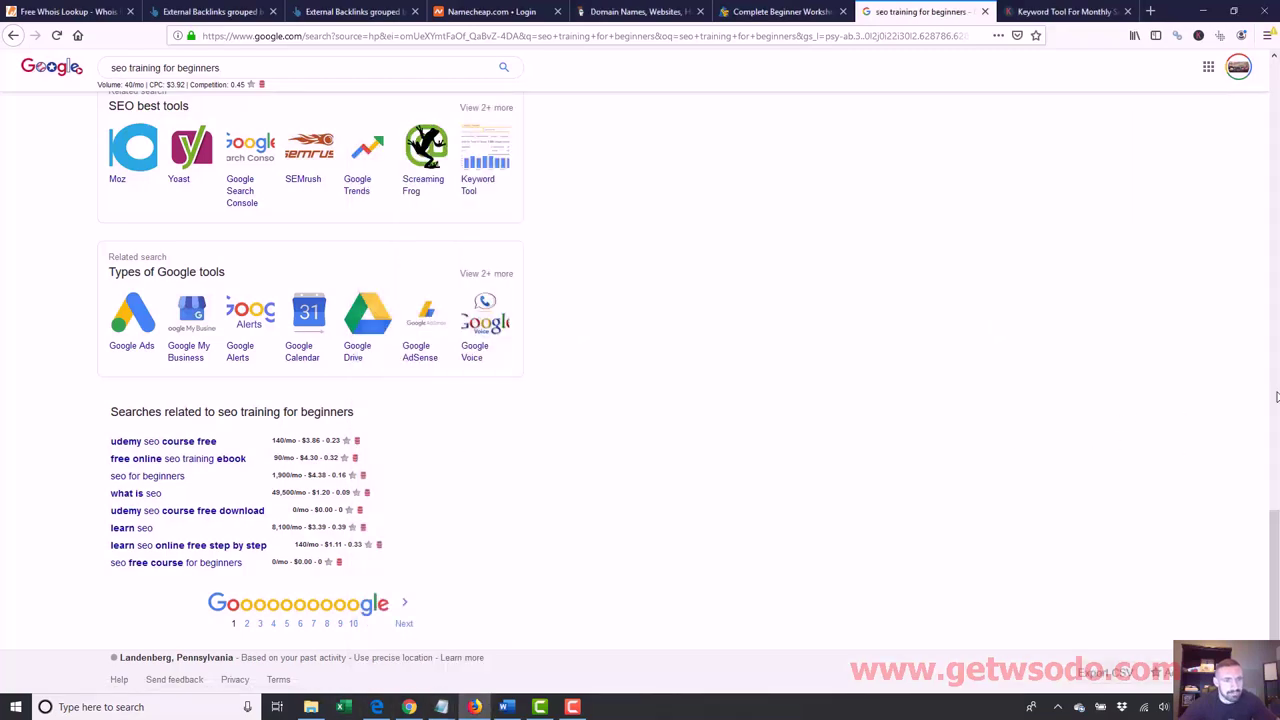
drag(1274, 575, 1274, 60)
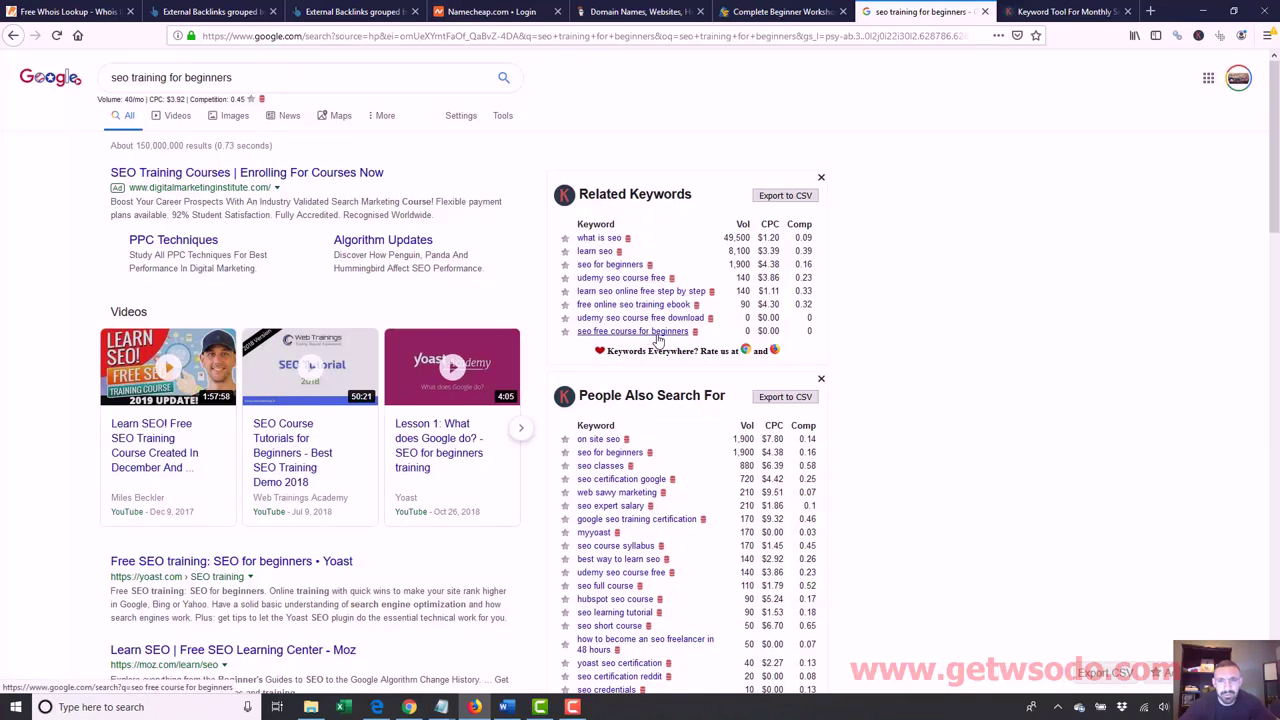
drag(1274, 150, 1277, 289)
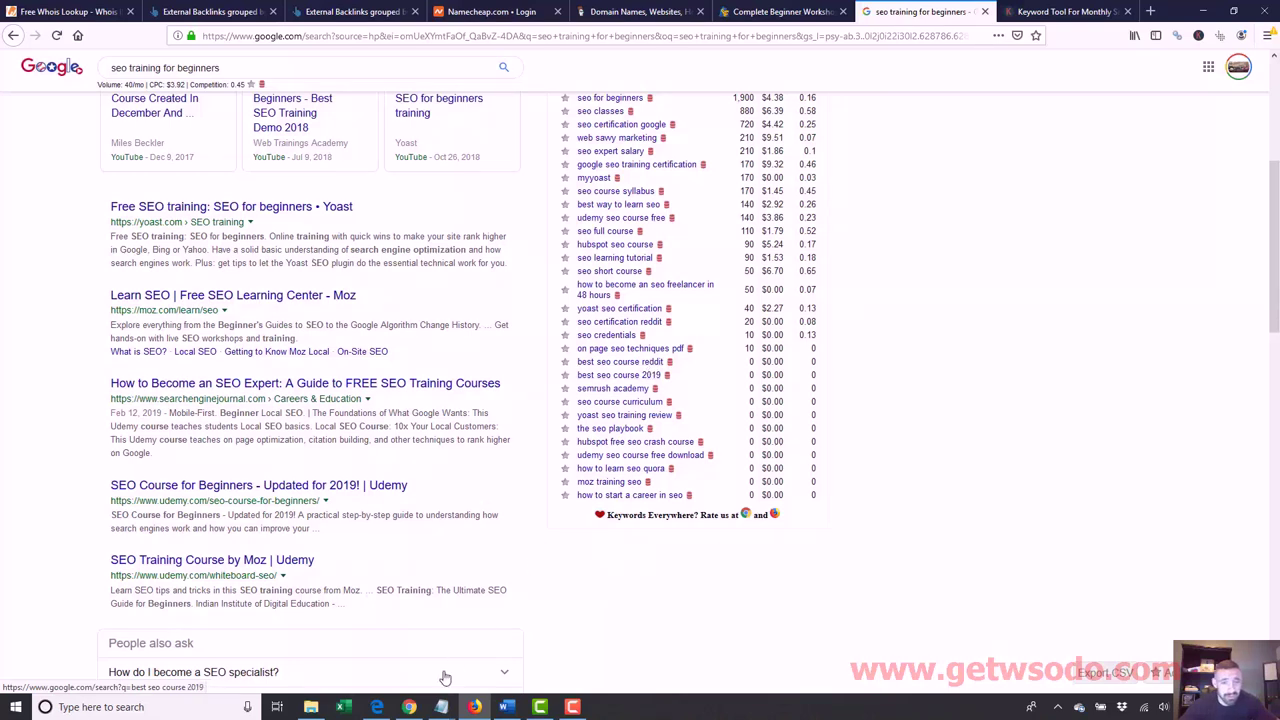
mouse_move(441, 705)
click(598, 632)
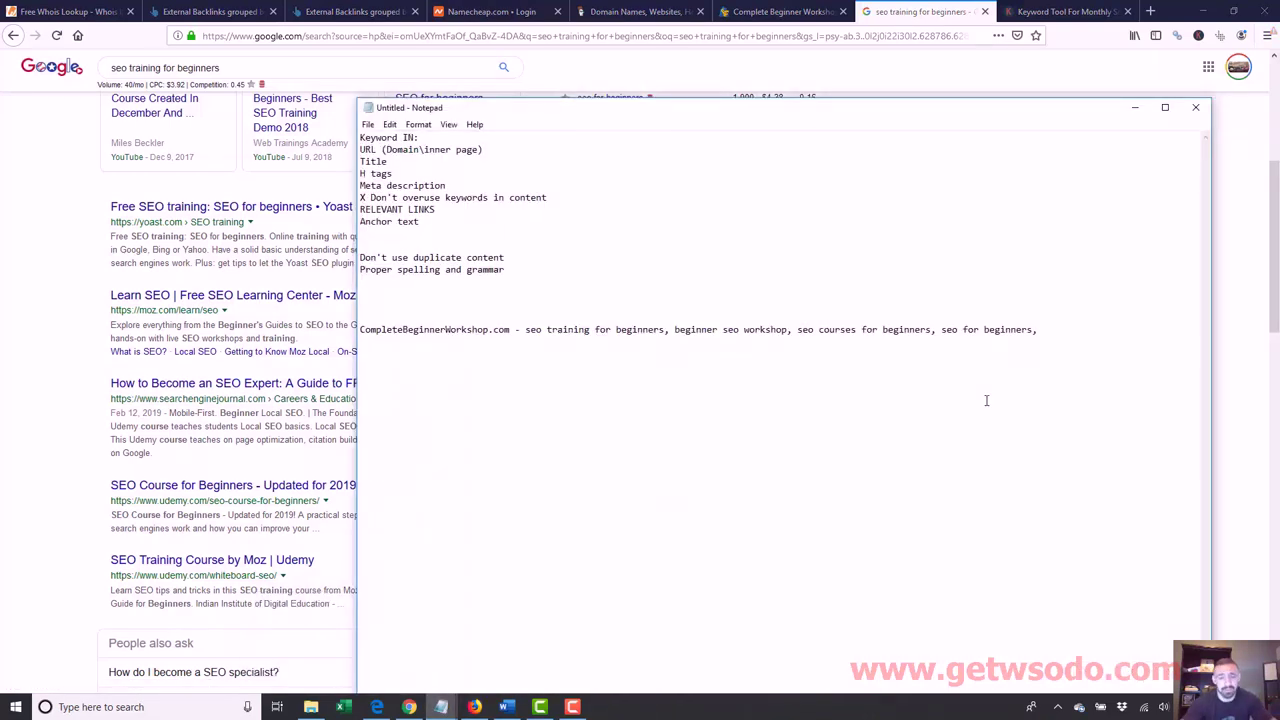
text(best begoinne)
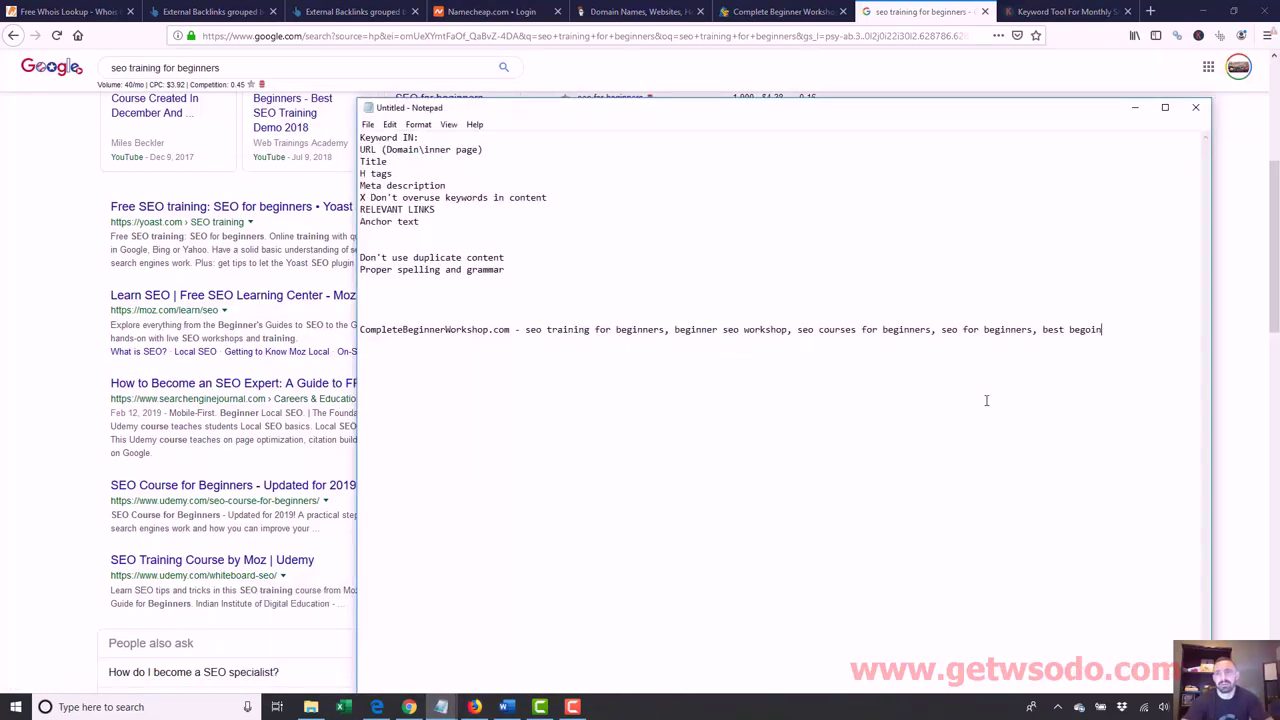
key(BackSpace)
text(inner seo course)
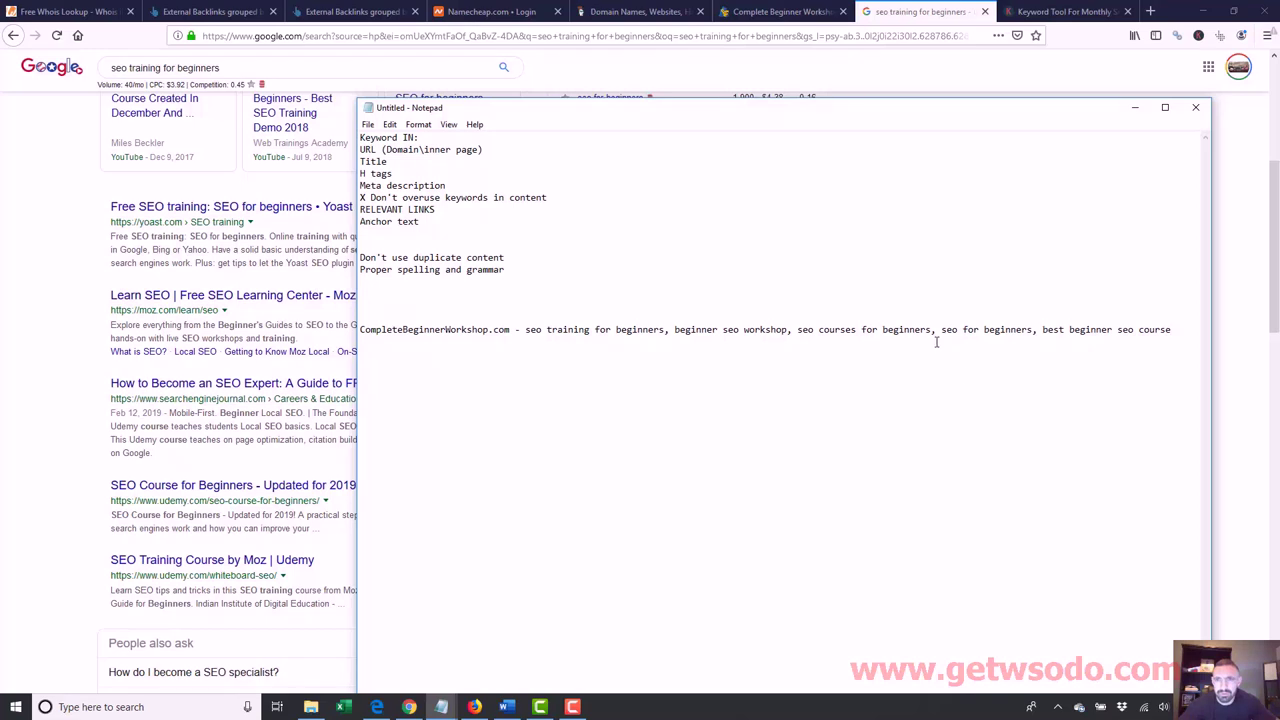
- Search Google for beginner seo course and examine its keyword metrics and the related and people-also-search-for keyword lists
drag(932, 332, 799, 337)
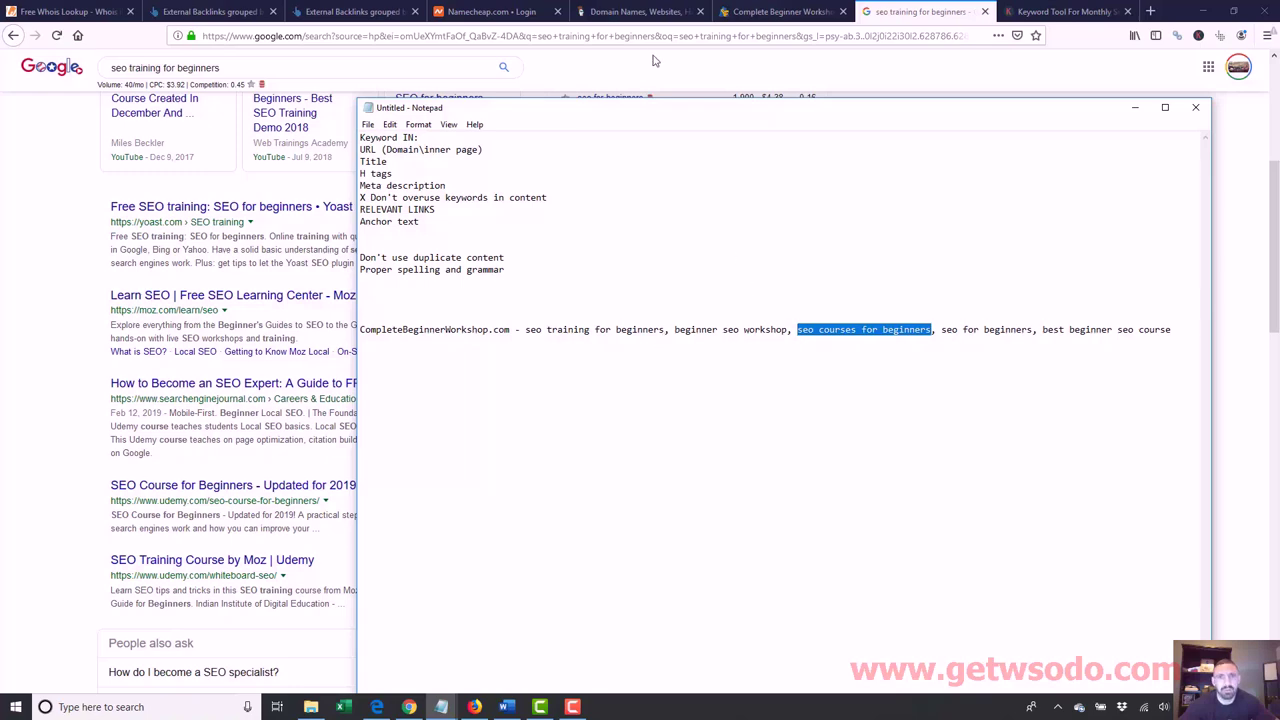
click(920, 14)
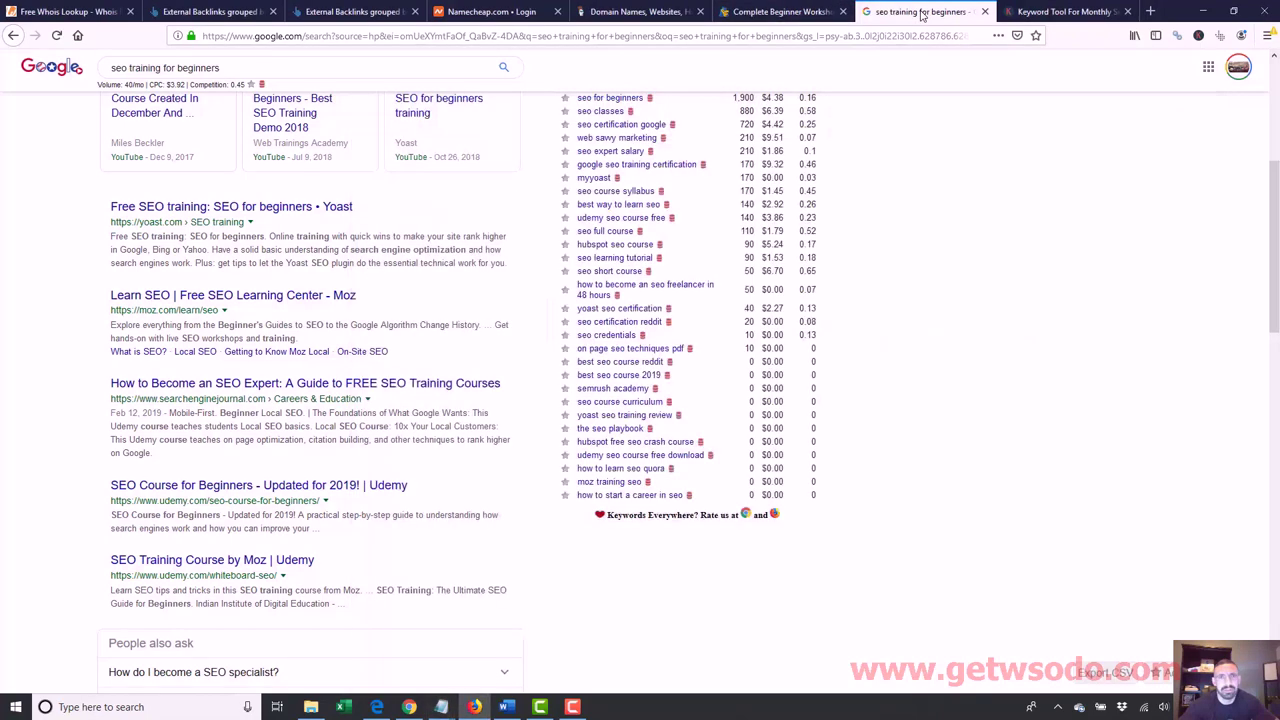
triple_click(269, 74)
text(beginne)
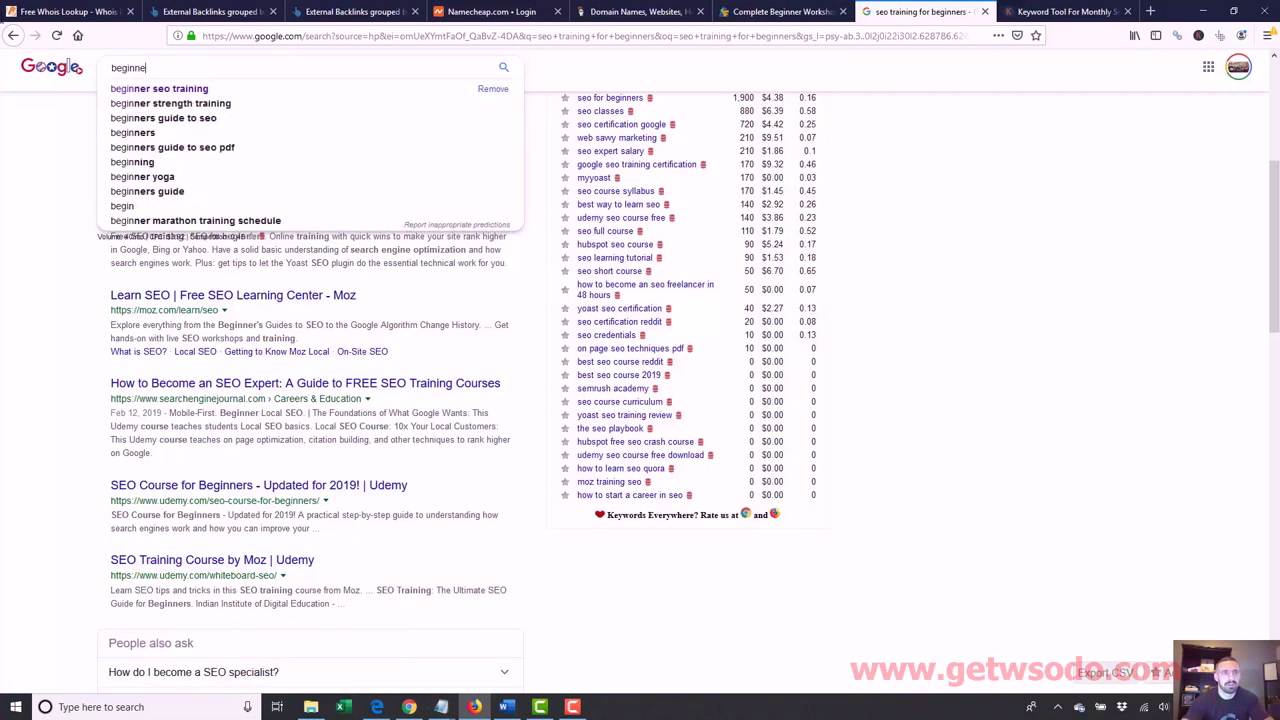
text(r seo cour)
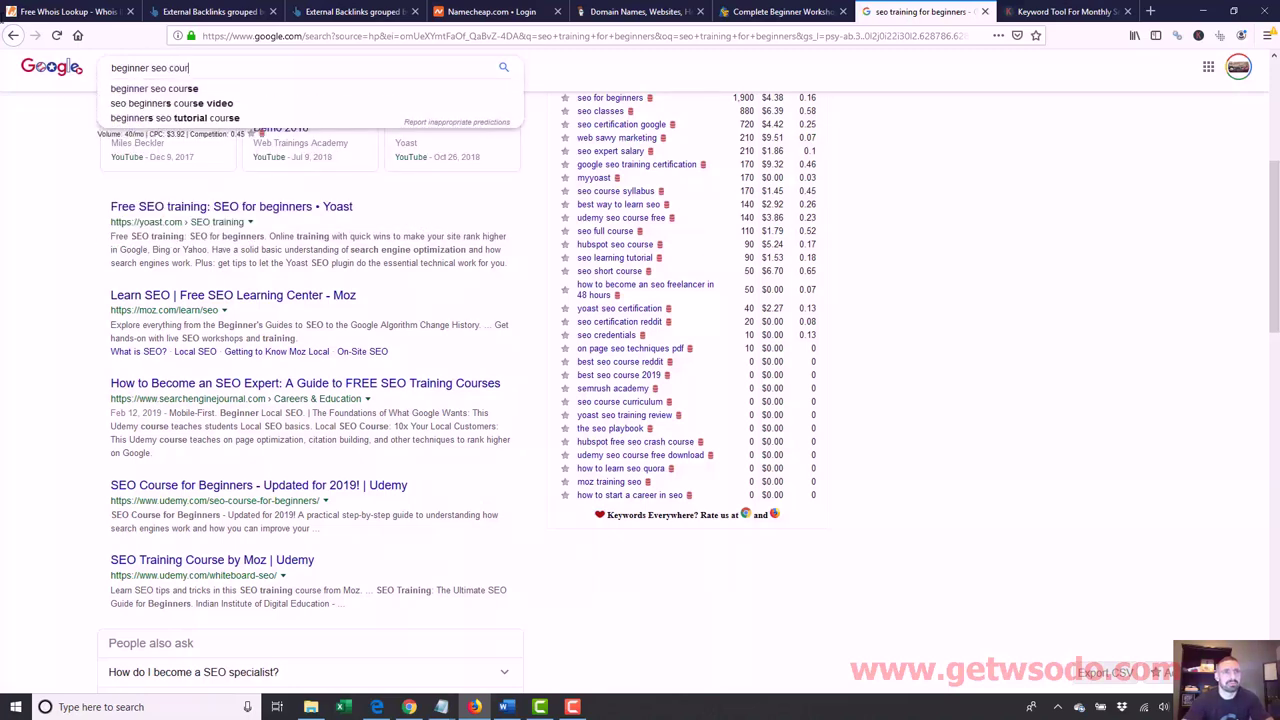
text(se)
key(Return)
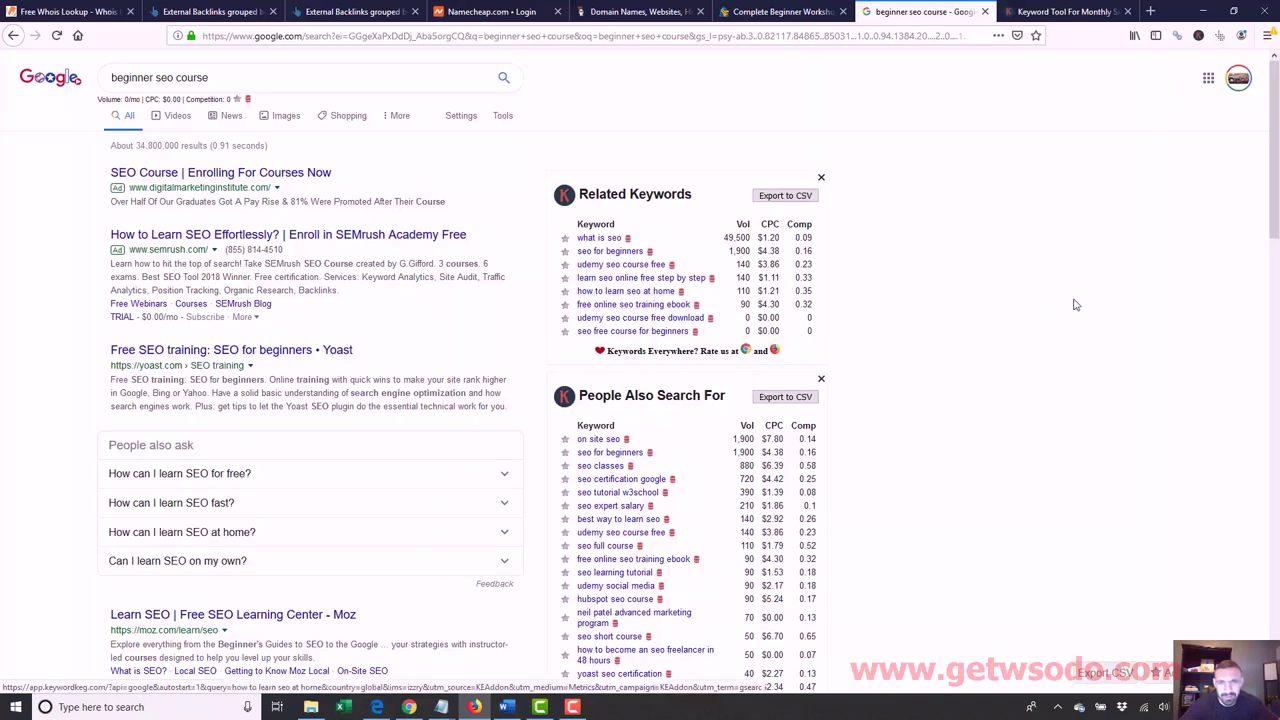
drag(1275, 196, 1277, 268)
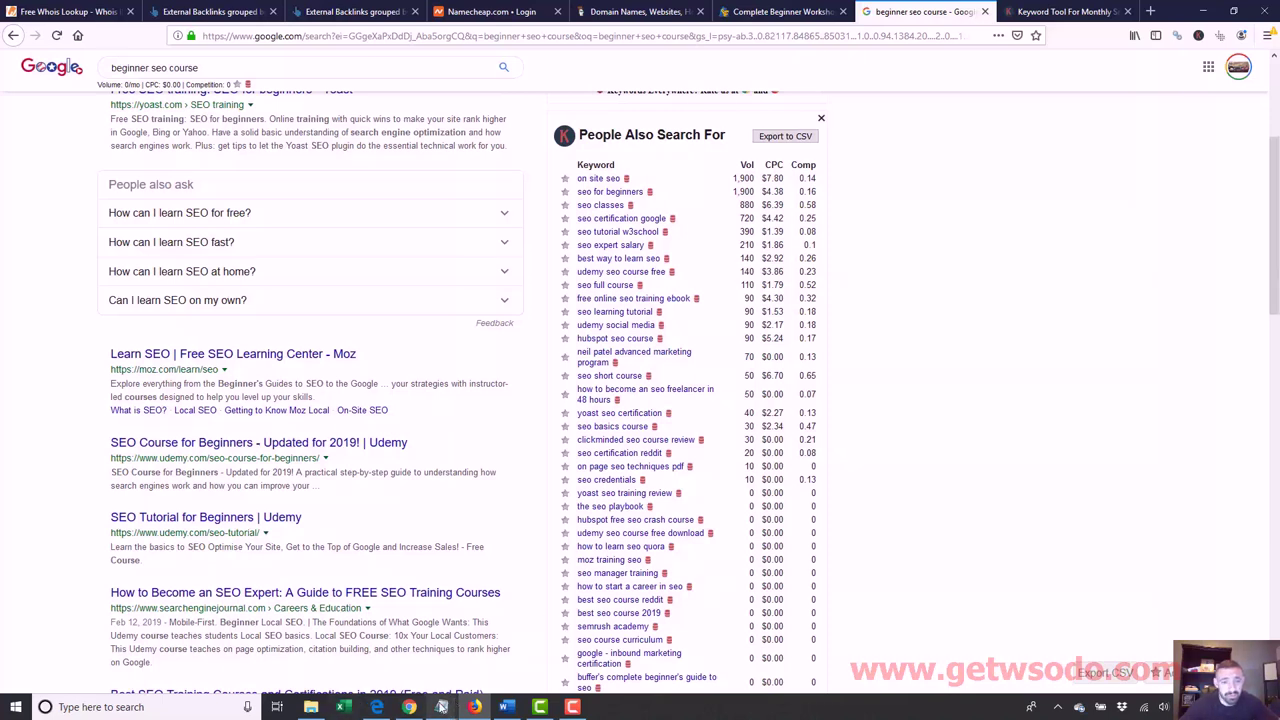
- In the untitled Notepad notes, move the keywords to their own line below CompleteBeginnerWorkshop.com, remove the dash and append seo classes
mouse_move(441, 707)
click(564, 668)
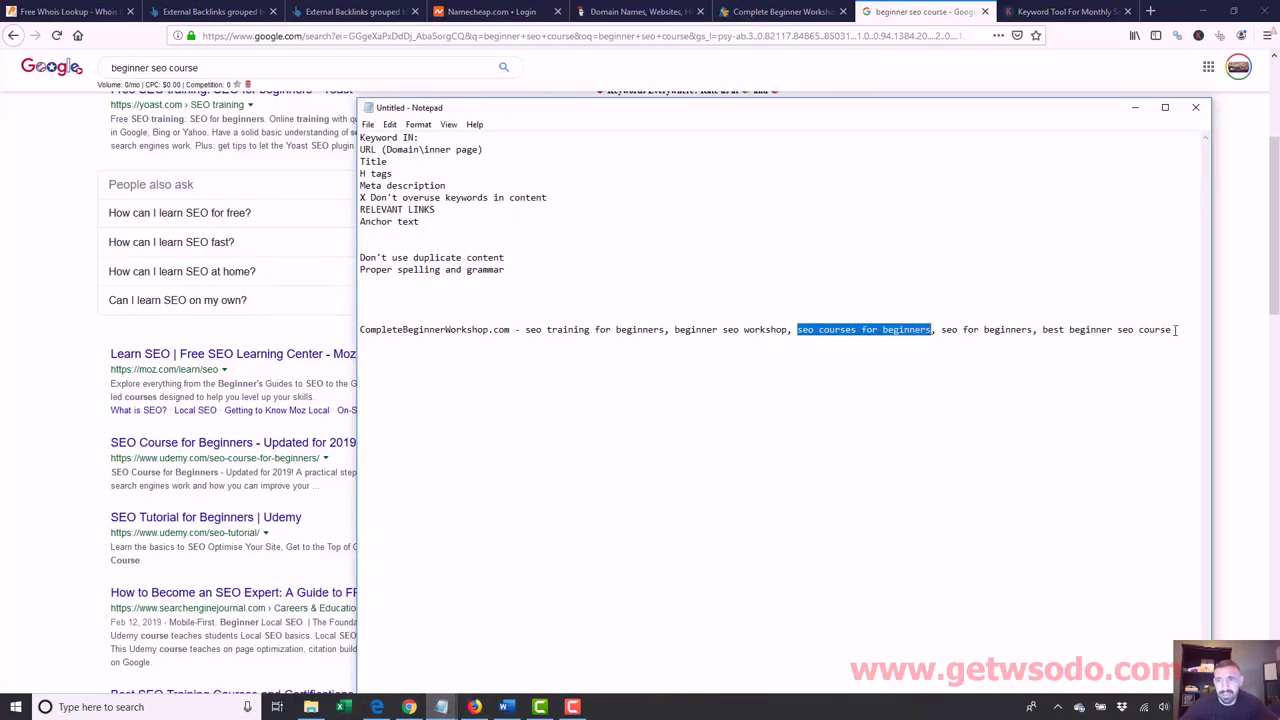
click(525, 330)
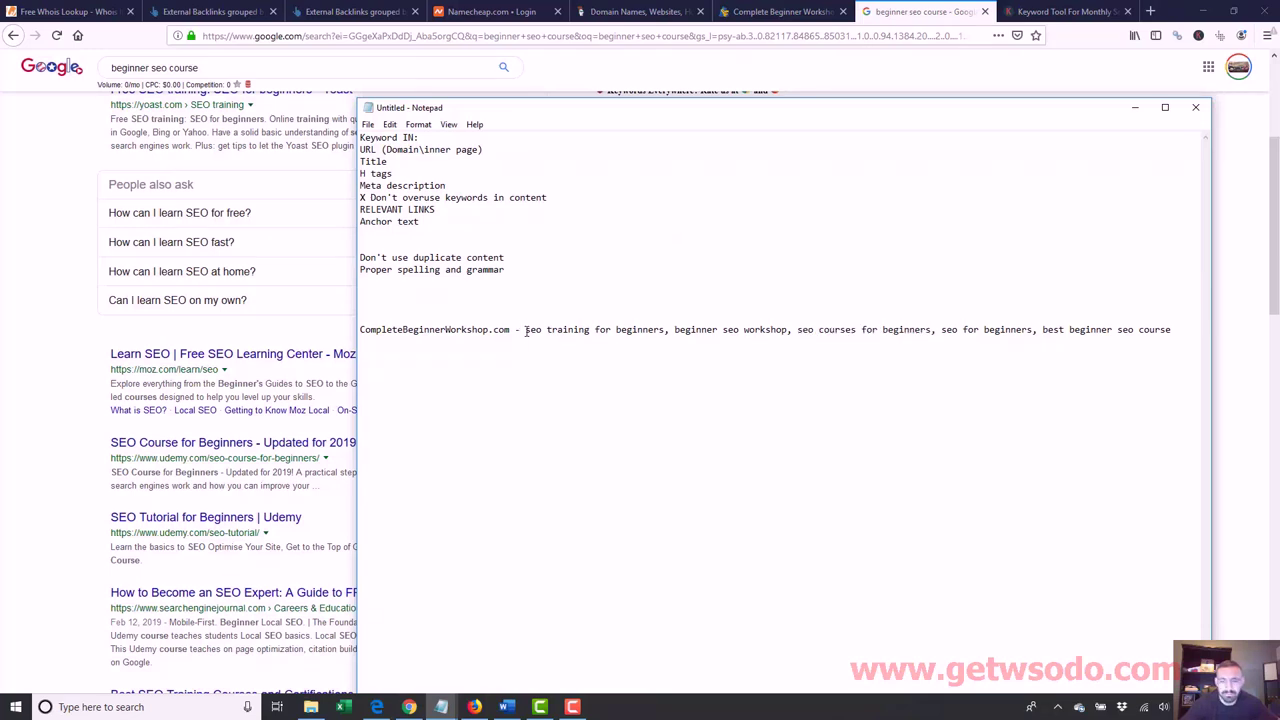
key(BackSpace)
key(BackSpace)
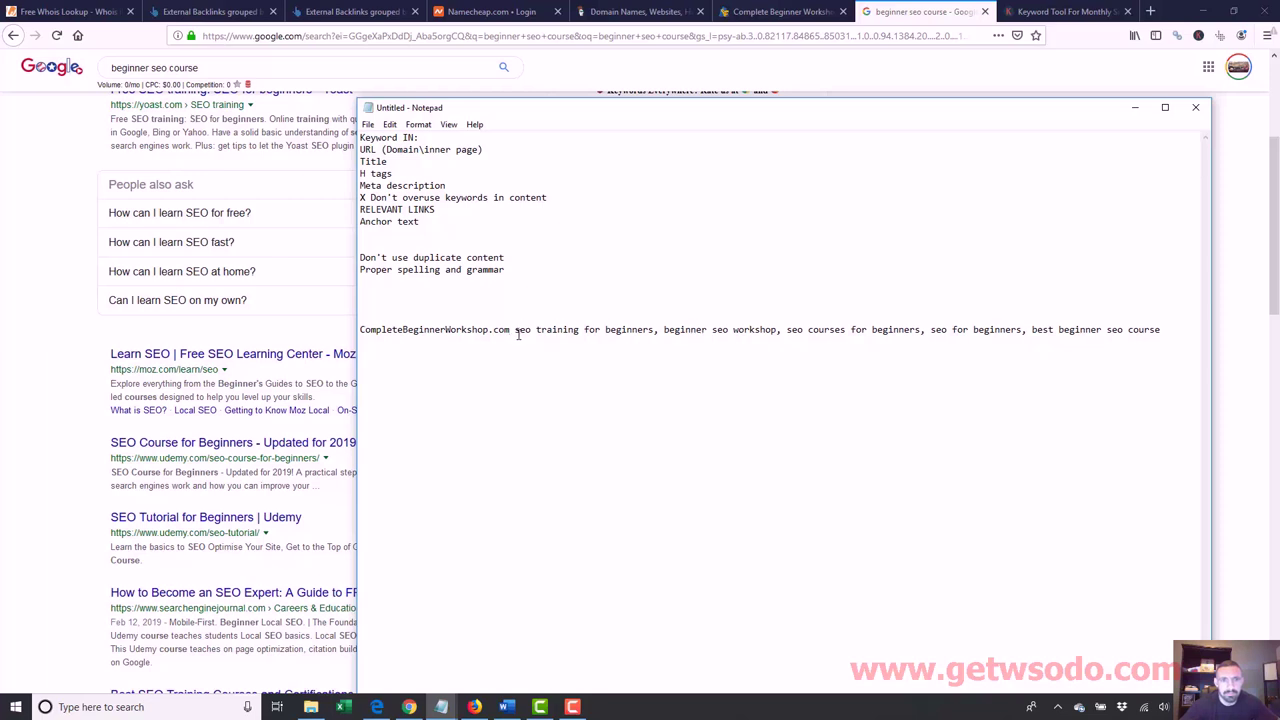
key(Return)
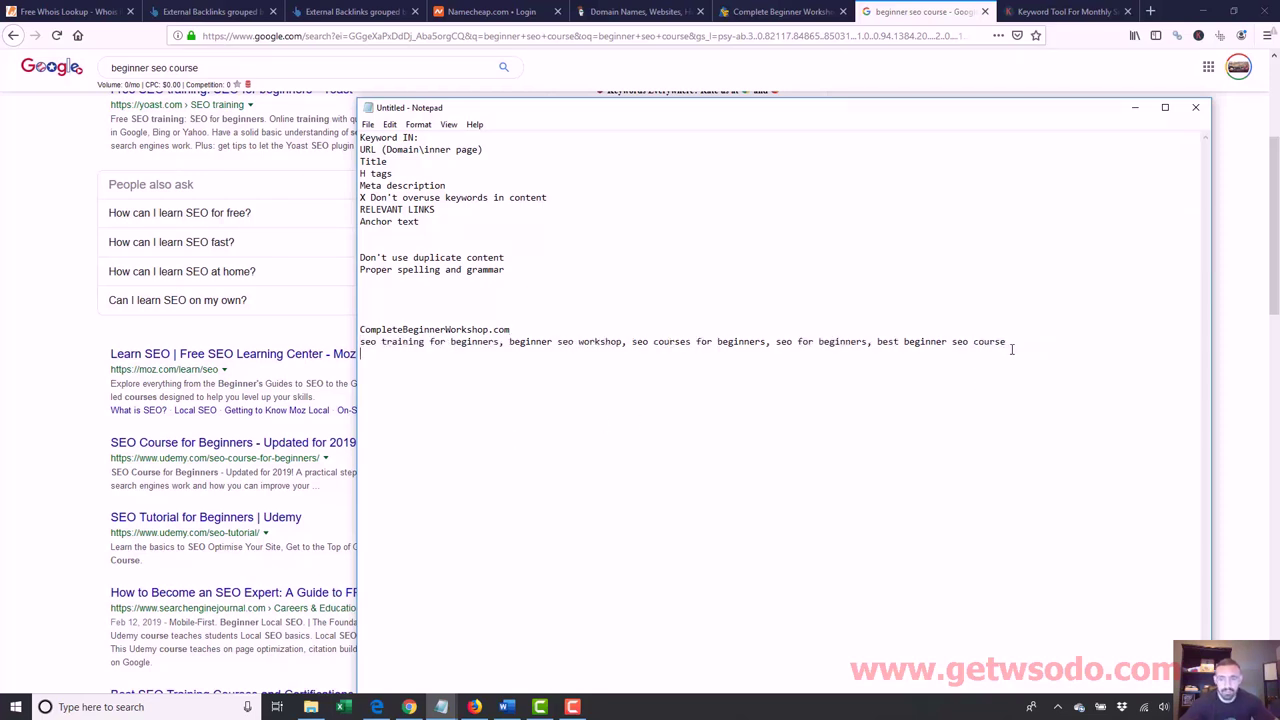
text(, seo clos)
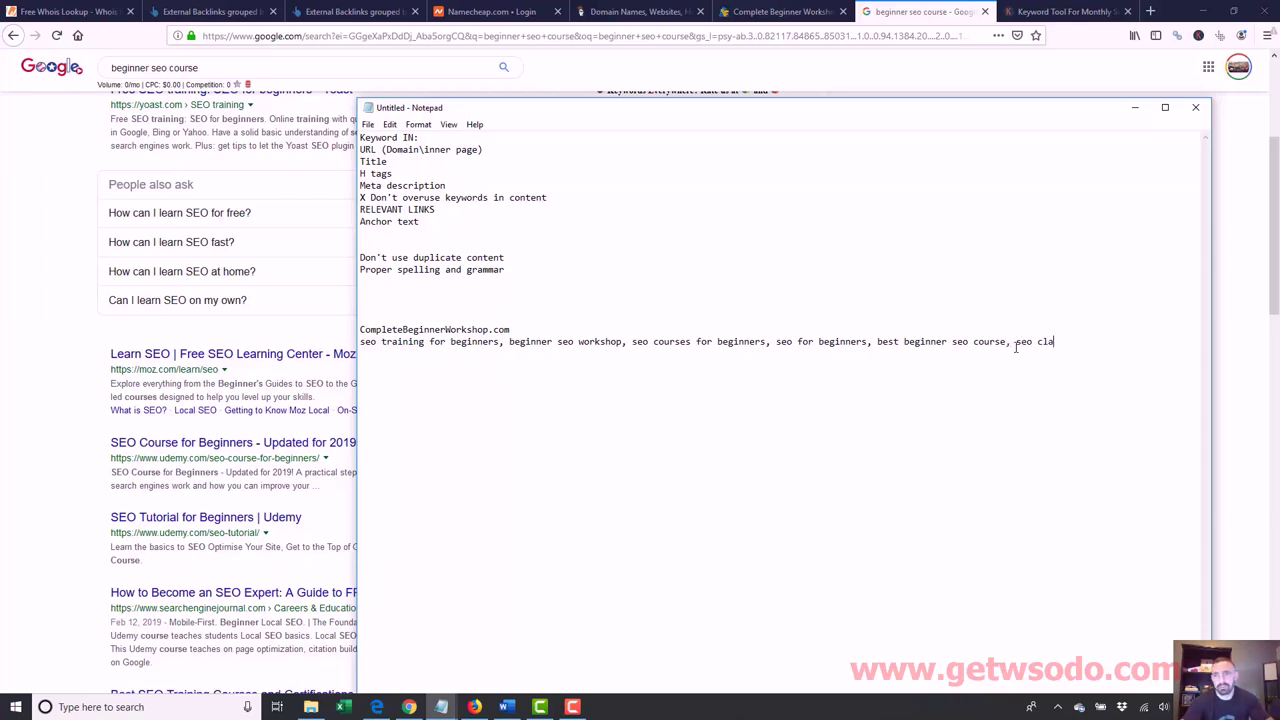
text(sses)
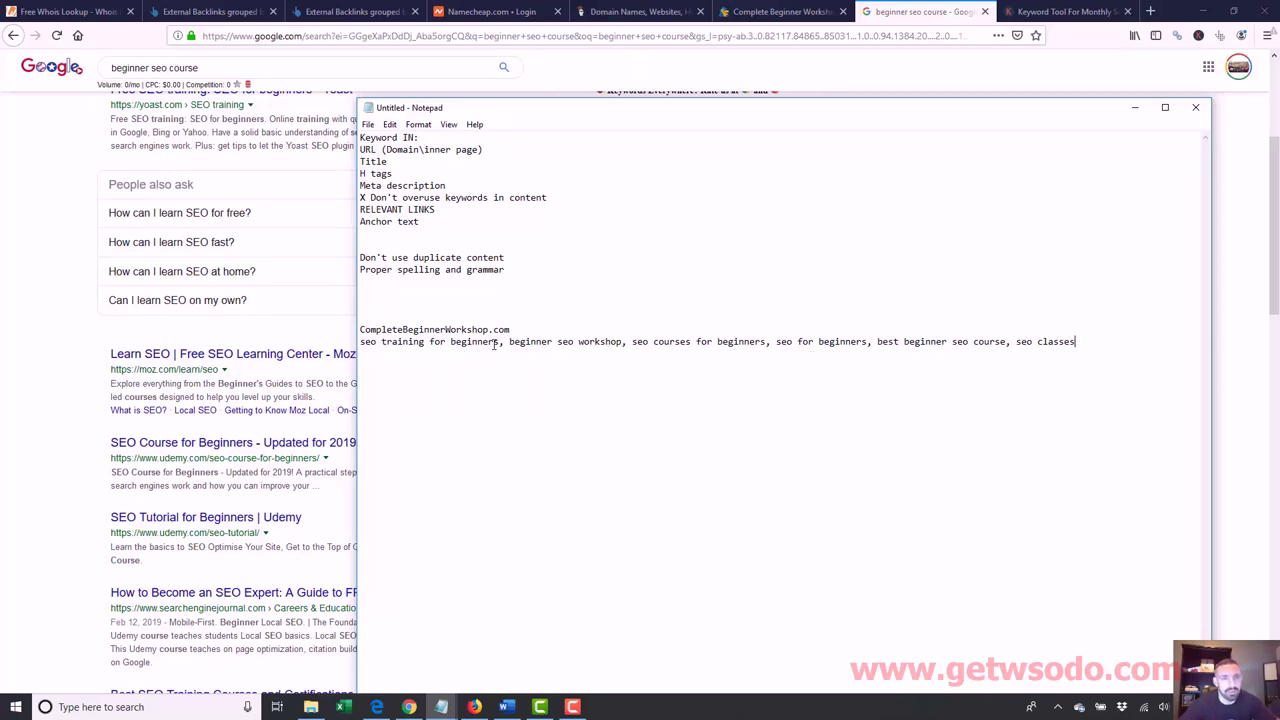
- Shorten four keywords in the list to seo training, seo workshop, seo courses and best seo course by removing the beginner wording
drag(500, 342, 426, 342)
key(BackSpace)
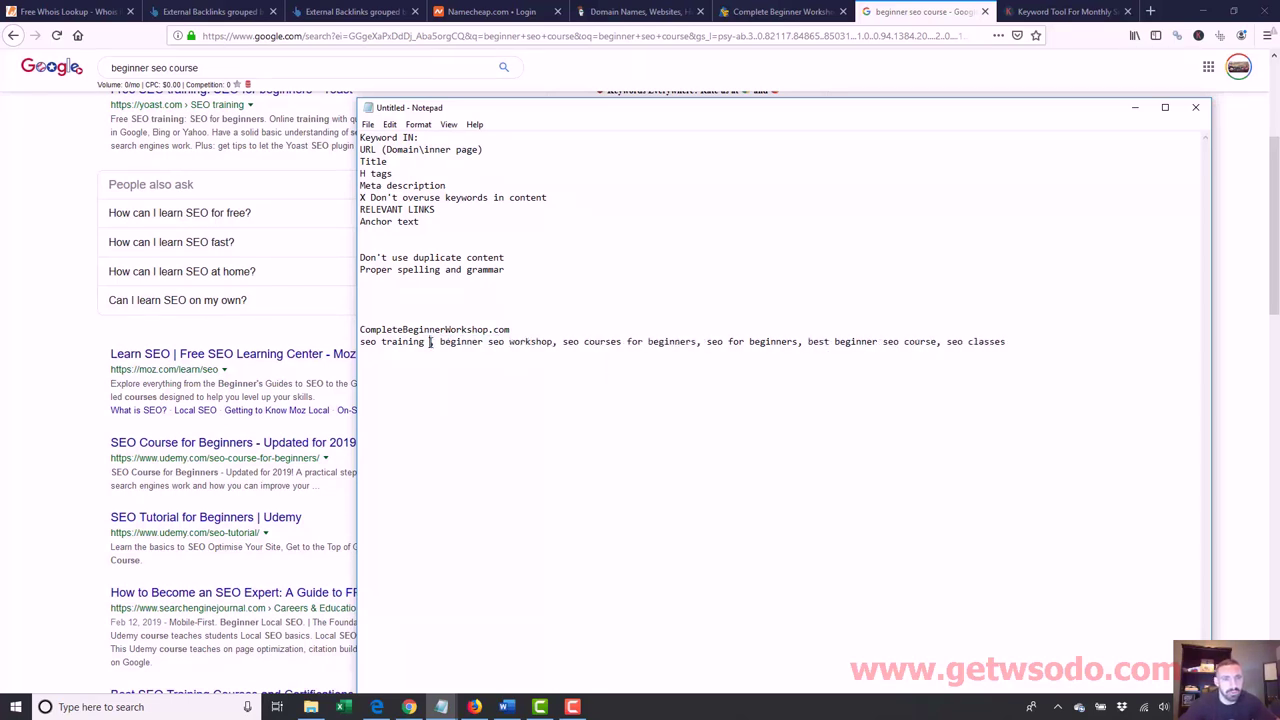
drag(484, 344, 433, 344)
key(BackSpace)
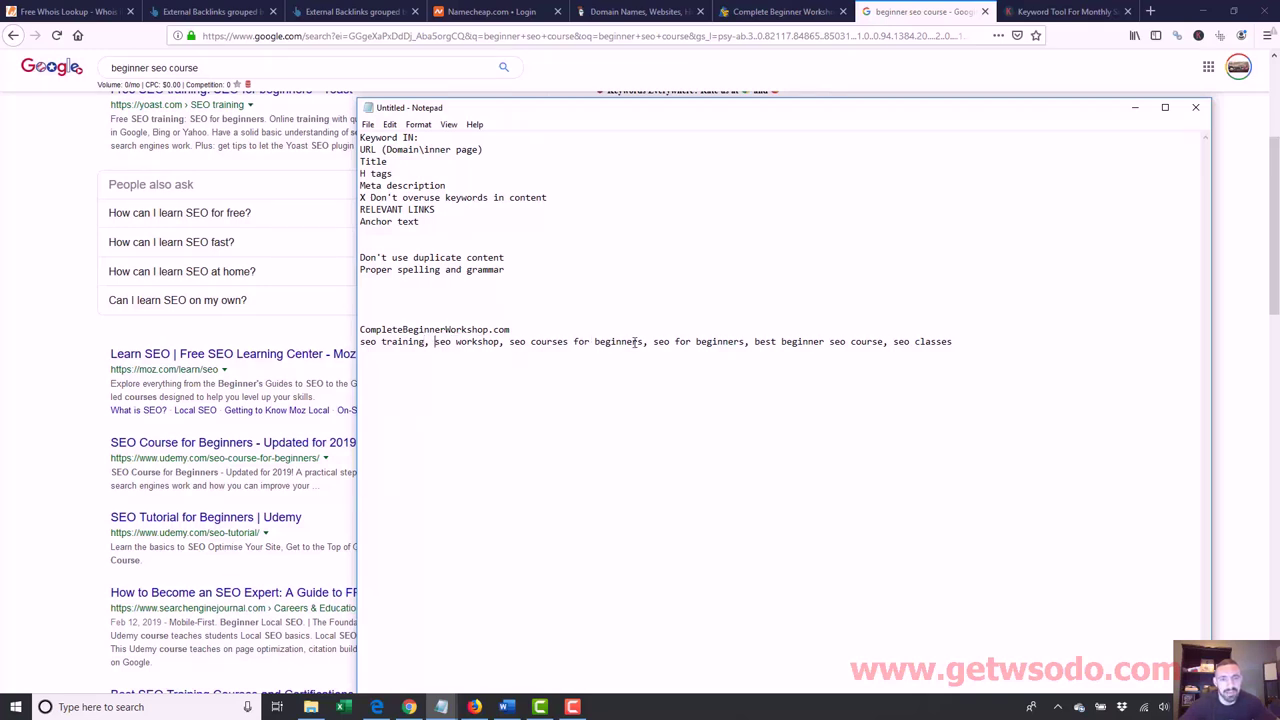
drag(644, 342, 567, 343)
key(BackSpace)
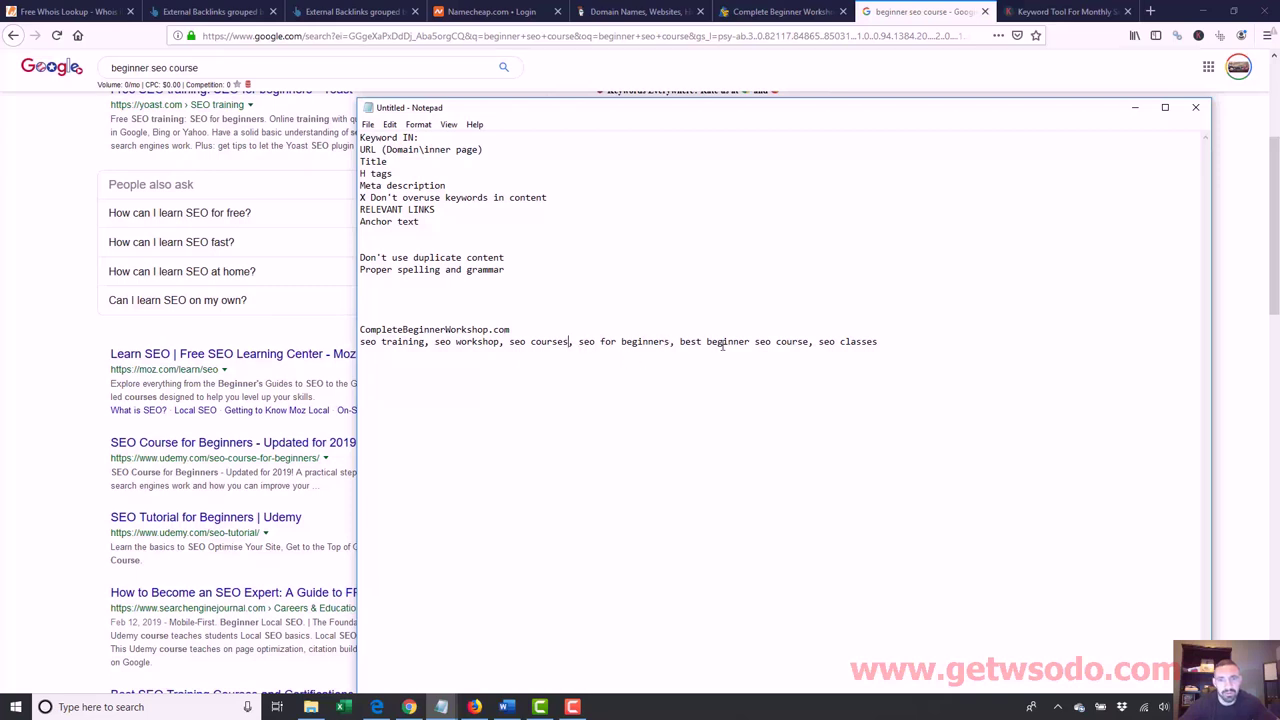
drag(753, 343, 706, 344)
key(BackSpace)
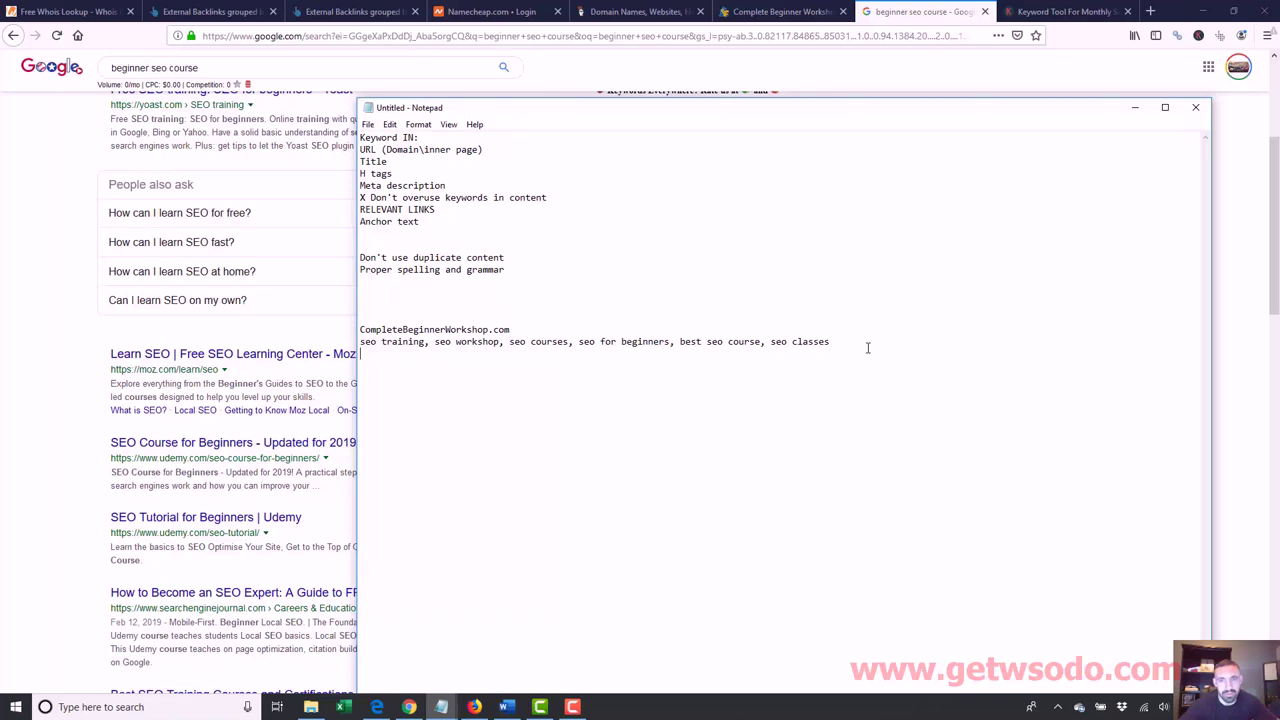
- Check the related keywords in the Google results and append online seo training to the Notepad keyword line
click(60, 398)
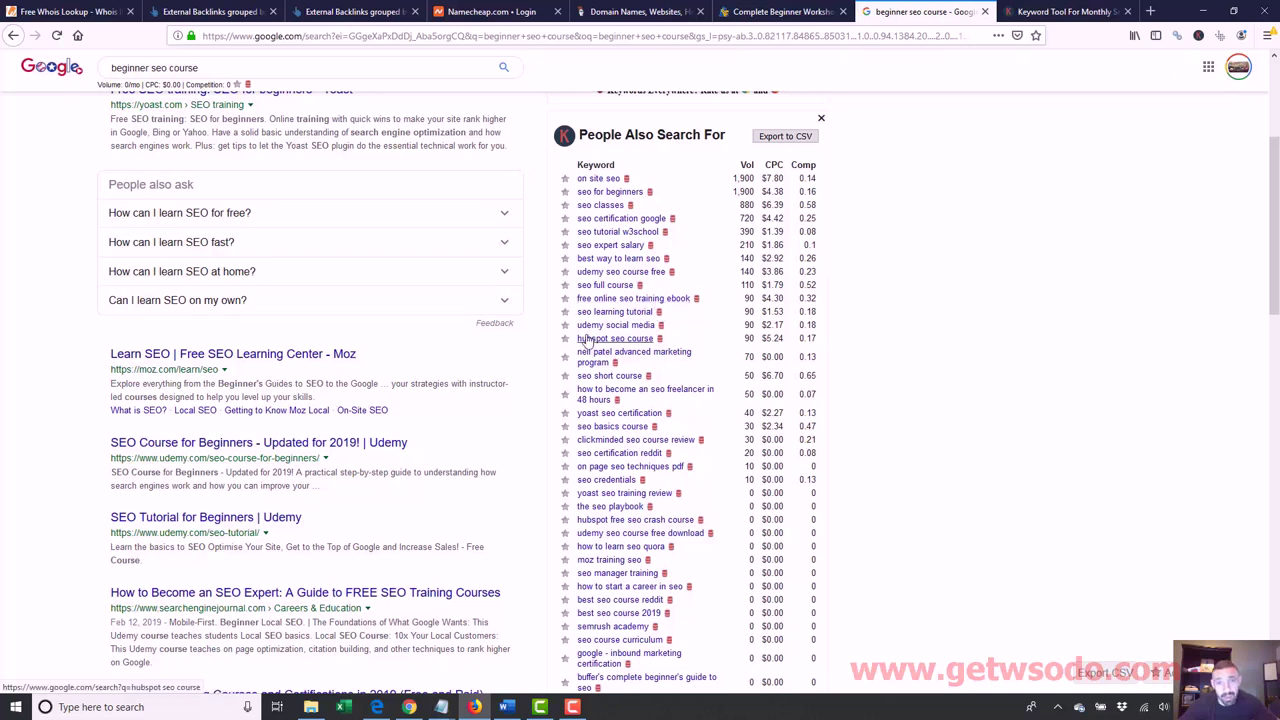
mouse_move(441, 707)
click(573, 663)
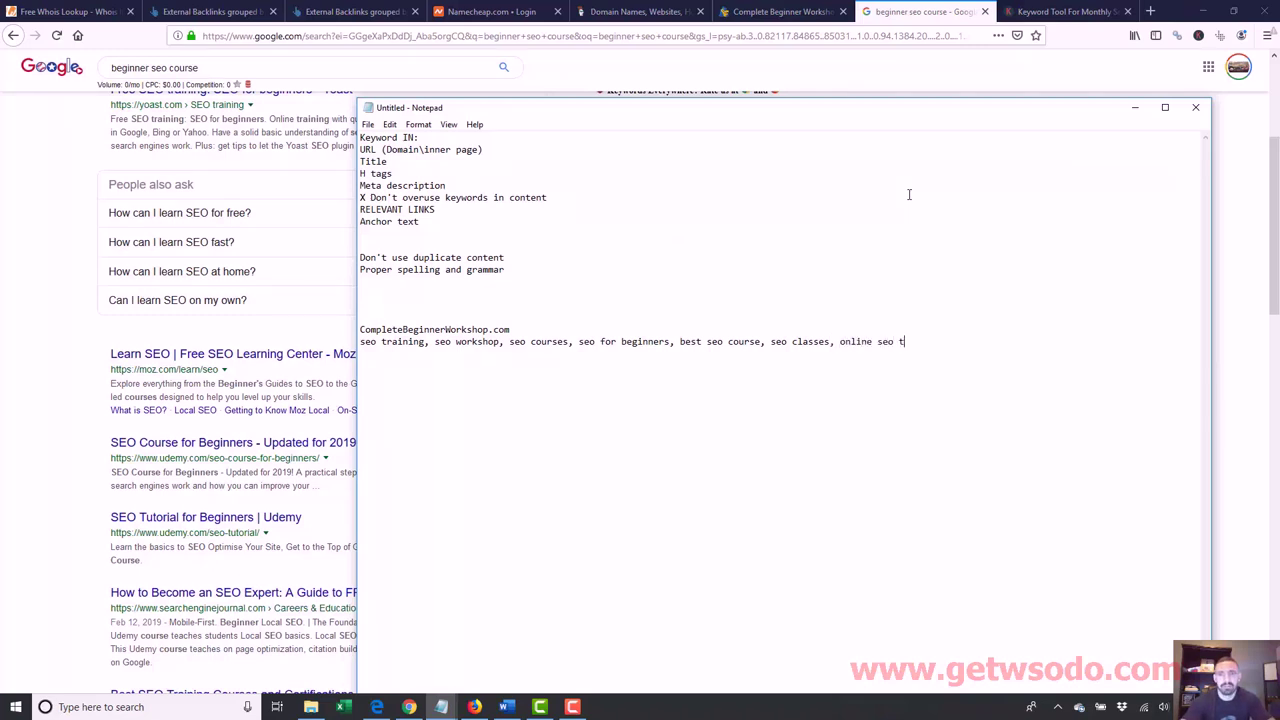
text(ing,)
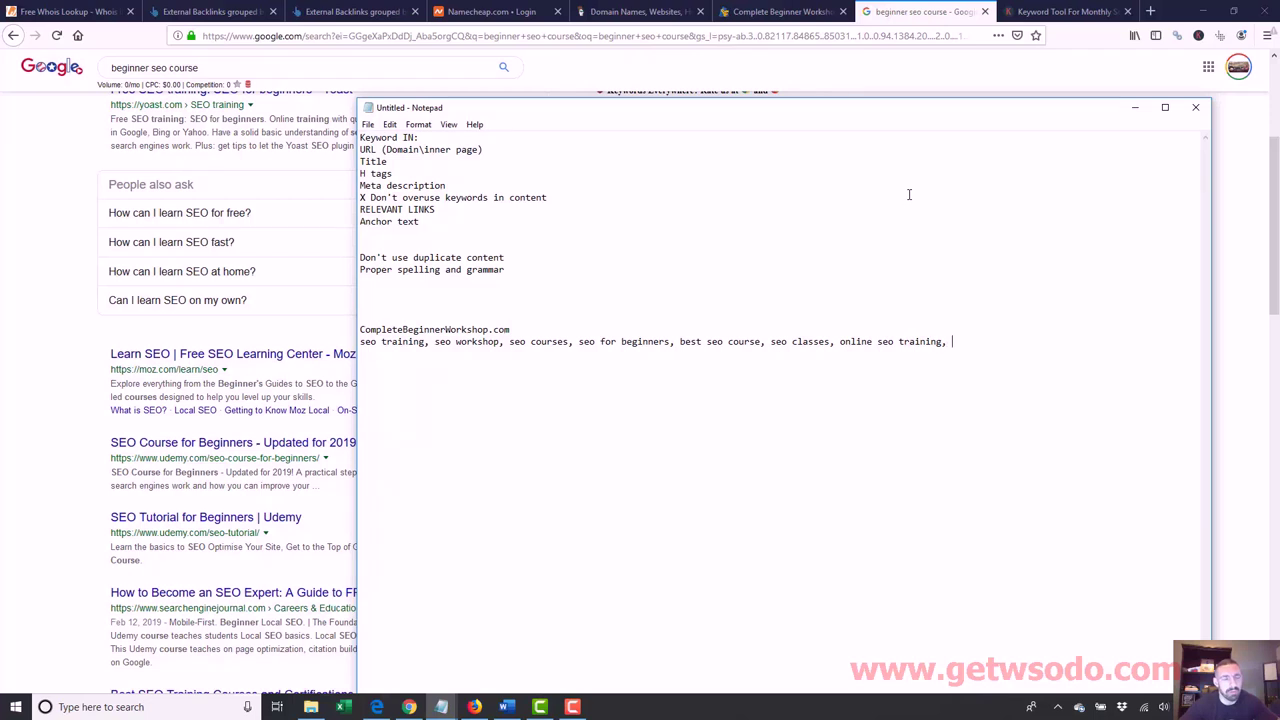
- Review more of the beginner seo course results in Google and append seo tutorial to the Notepad keyword line
click(21, 355)
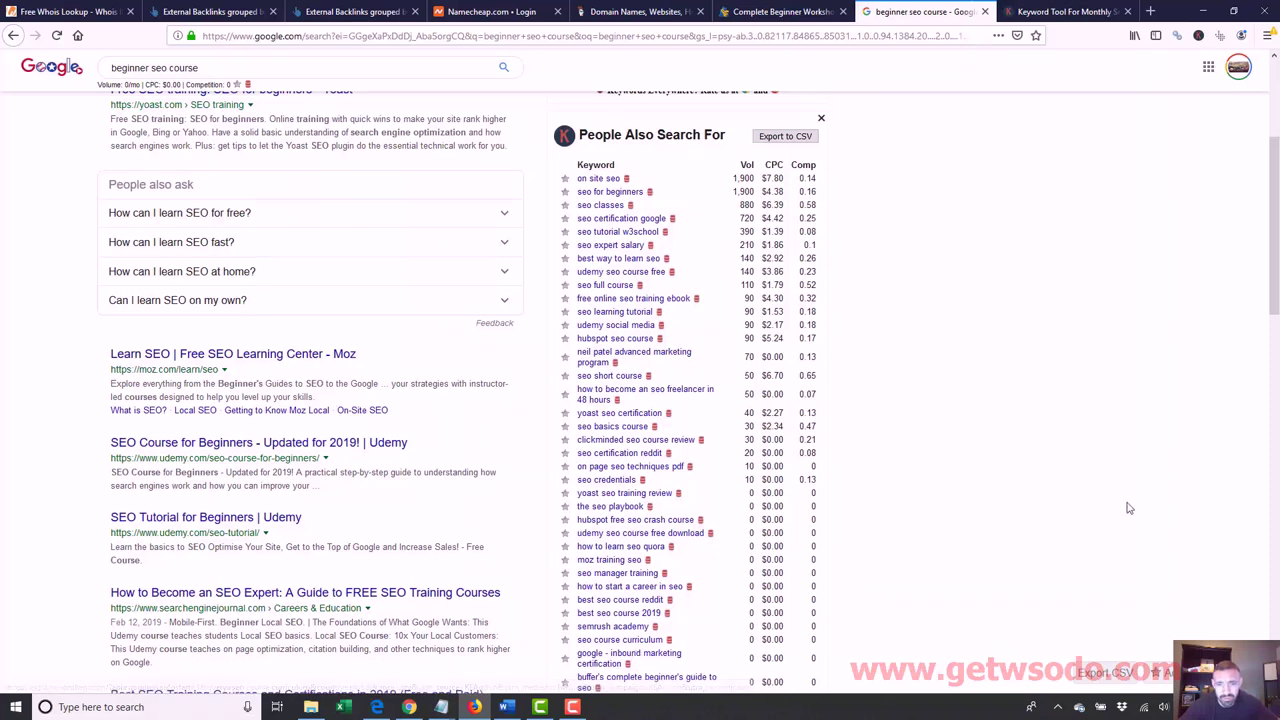
drag(1274, 296, 1278, 340)
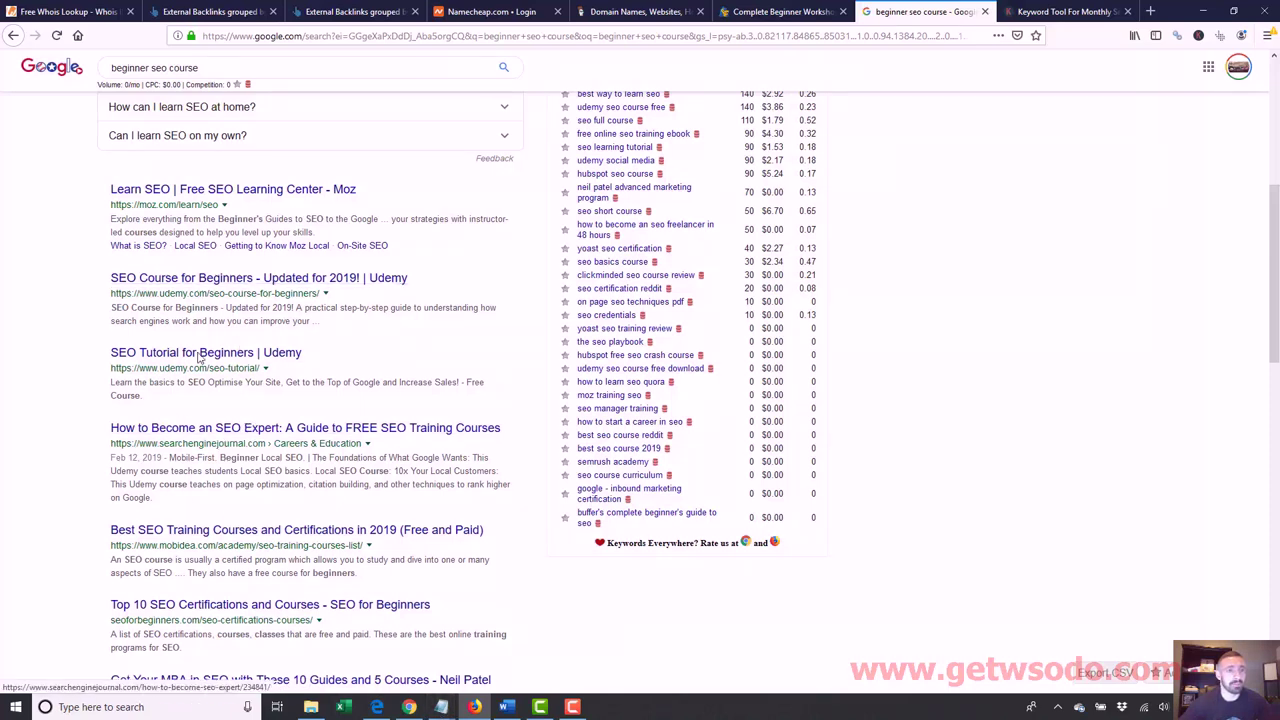
mouse_move(441, 707)
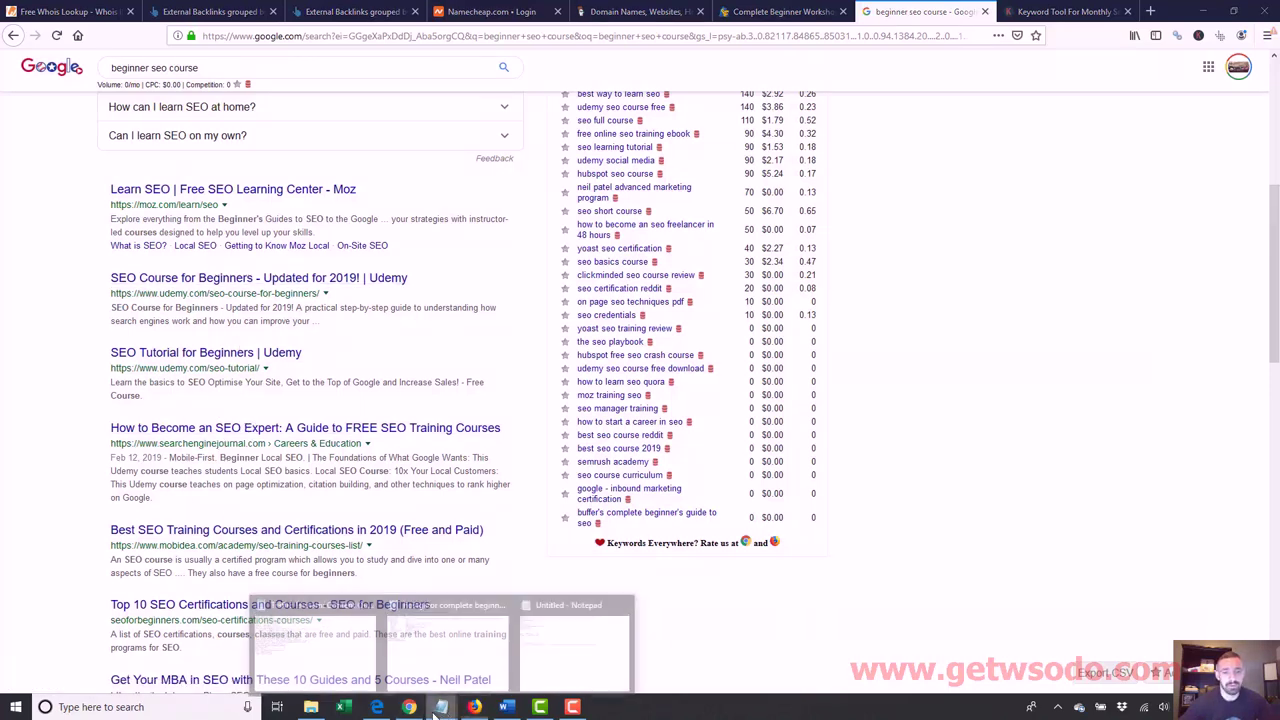
click(580, 650)
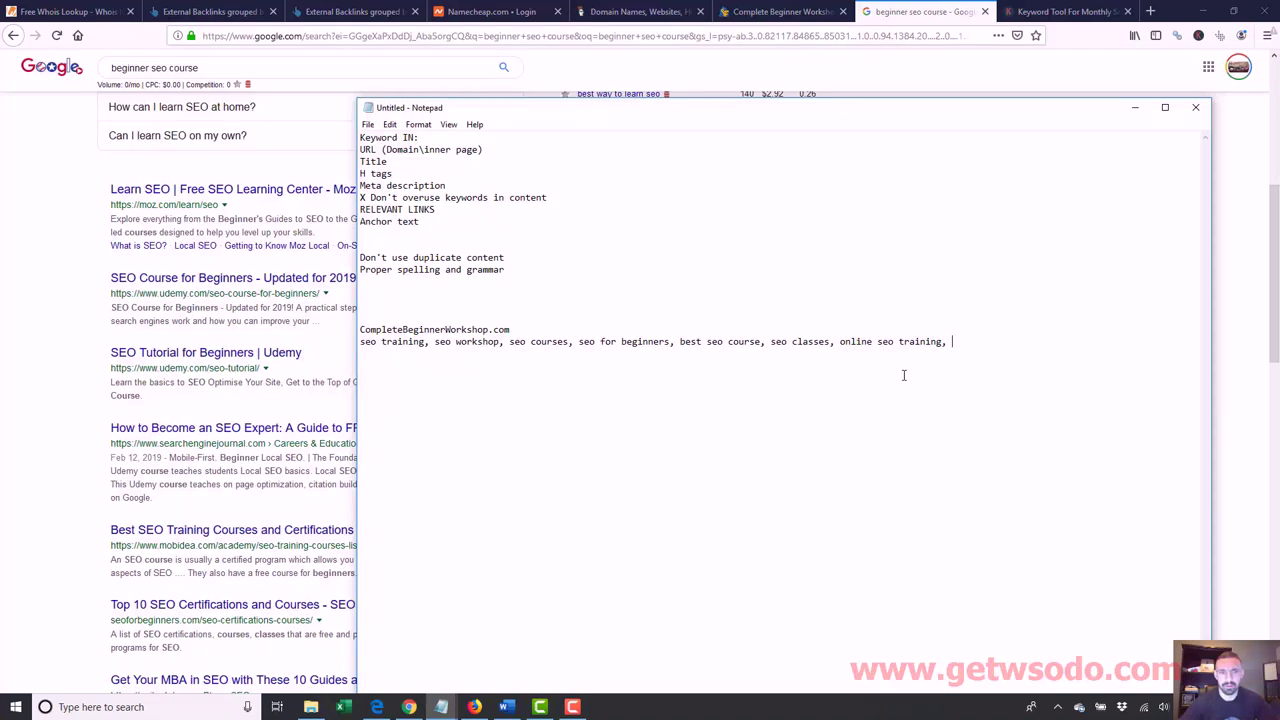
text(seo tutorial)
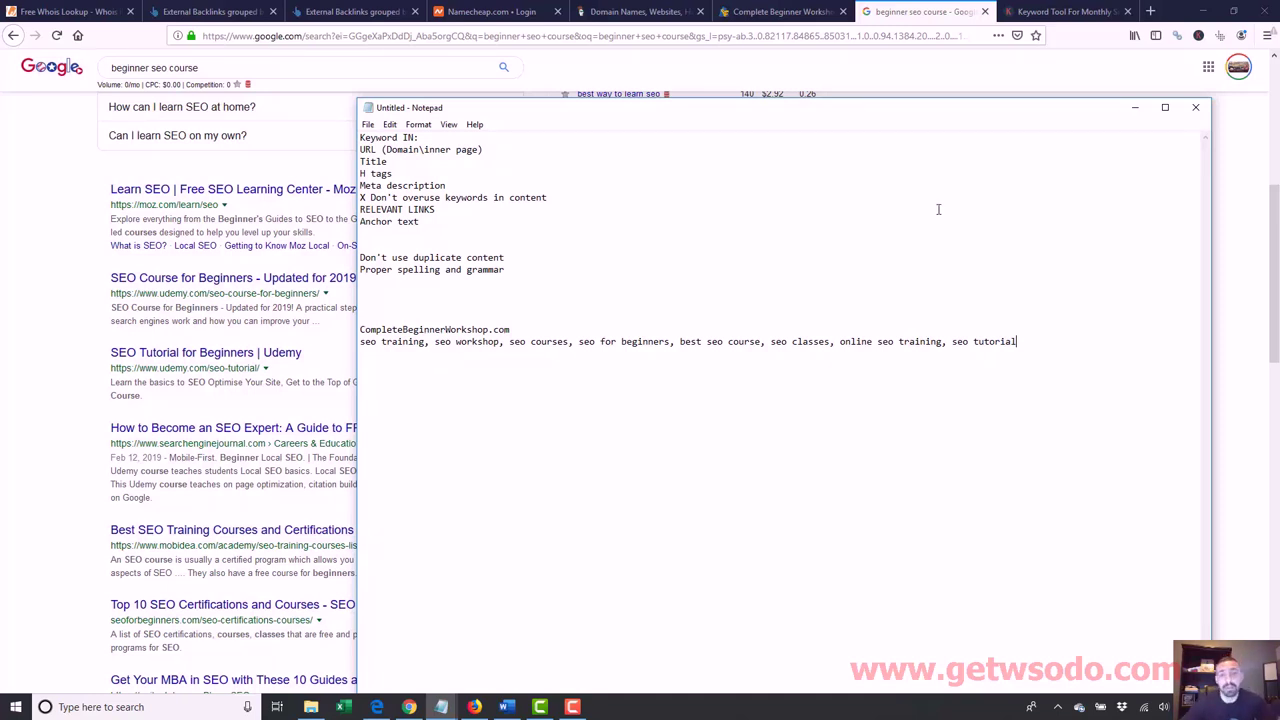
- Highlight the whole keyword line in Notepad, then switch to Firefox and reload the completebeginnerworkshop.com homepage
drag(1017, 341, 349, 343)
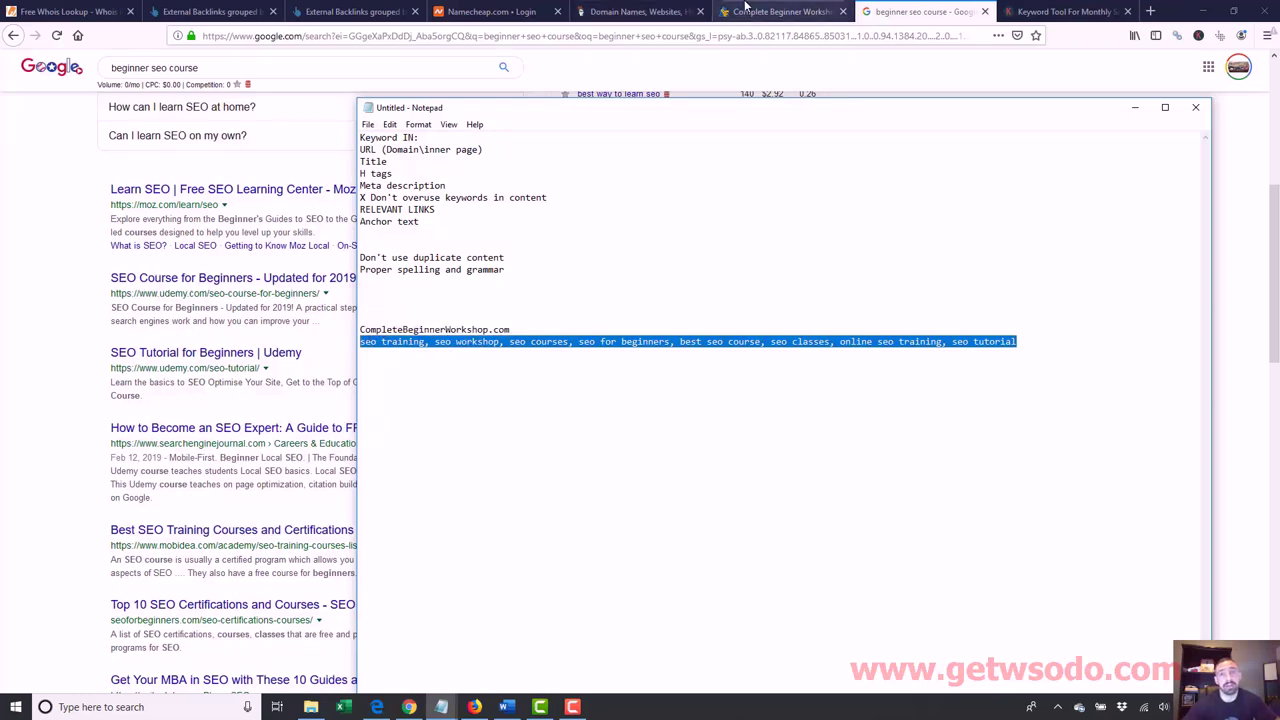
click(780, 11)
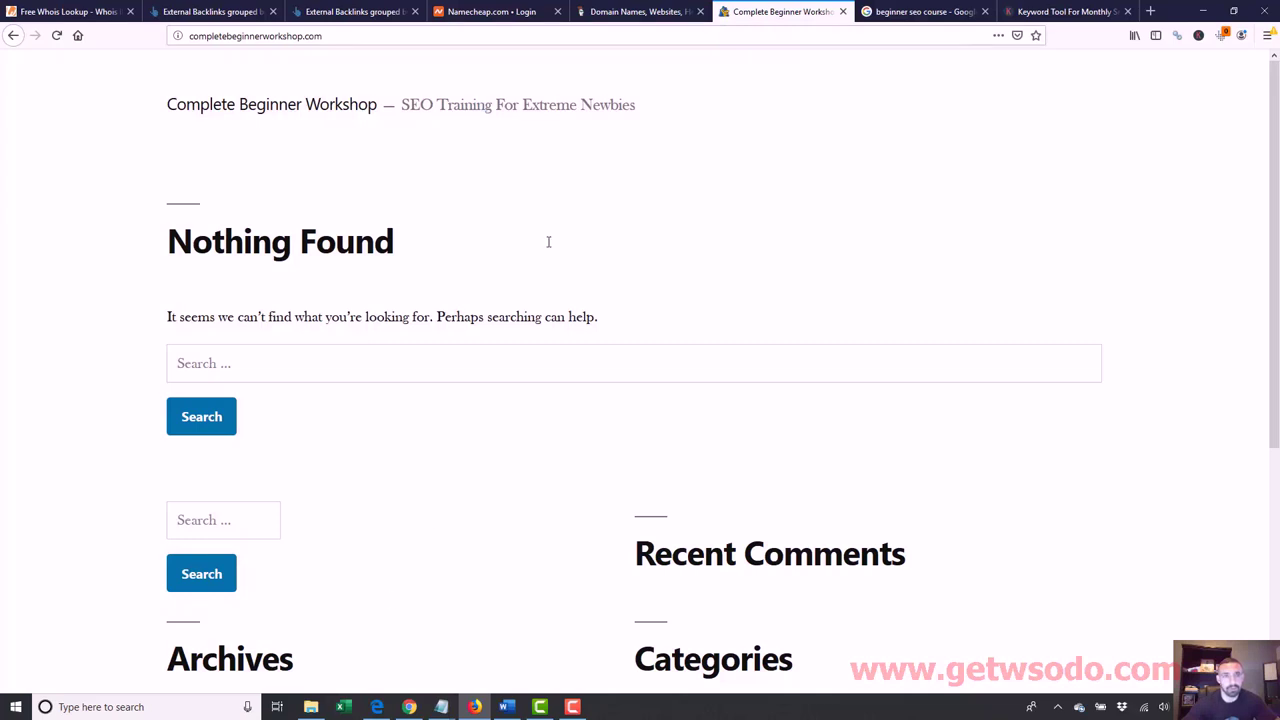
click(569, 40)
key(Return)
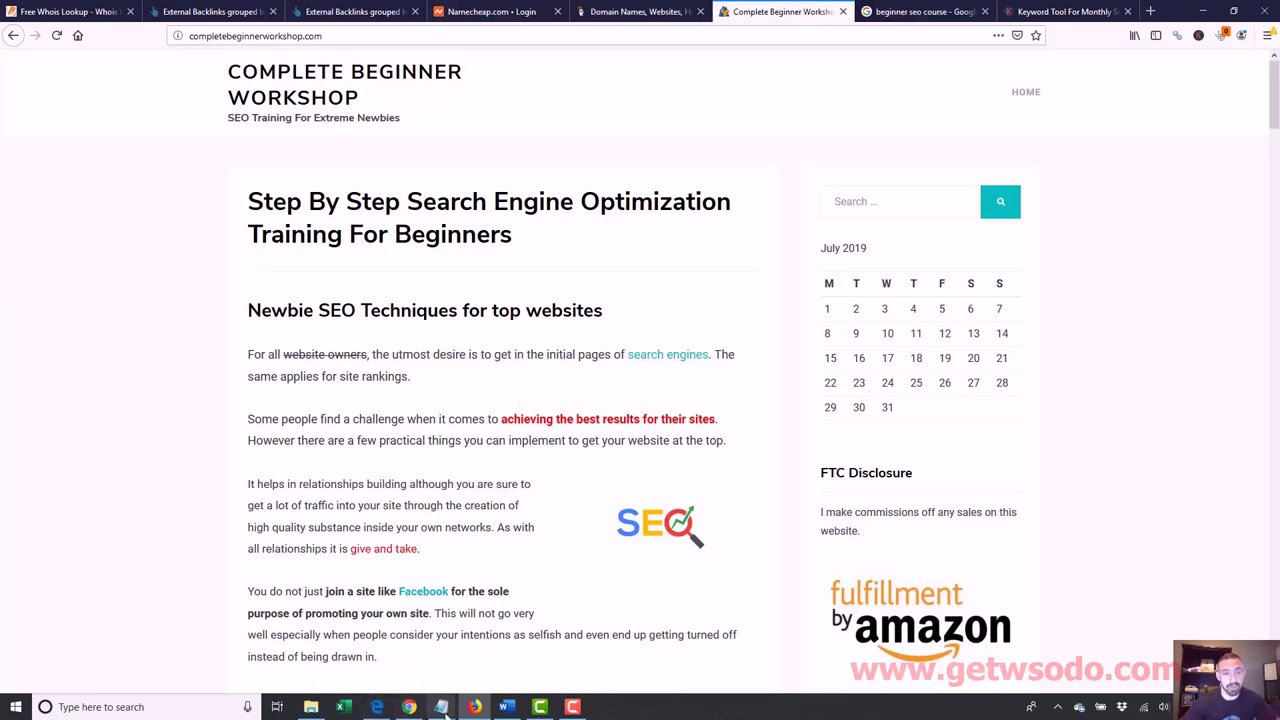
- Recheck the Notepad keywords, then switch to Edge and open the Step By Step Search Engine Optimization Training For Beginners page for editing in WordPress
mouse_move(441, 706)
click(581, 642)
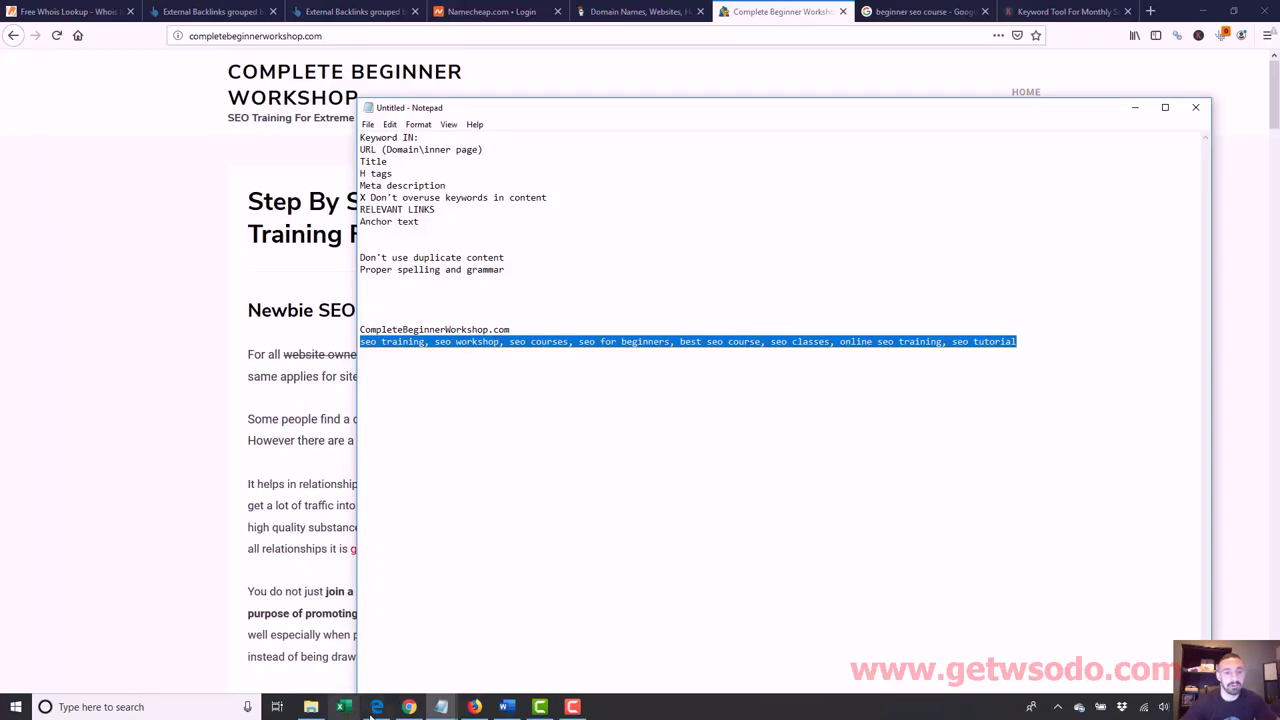
click(376, 706)
click(748, 11)
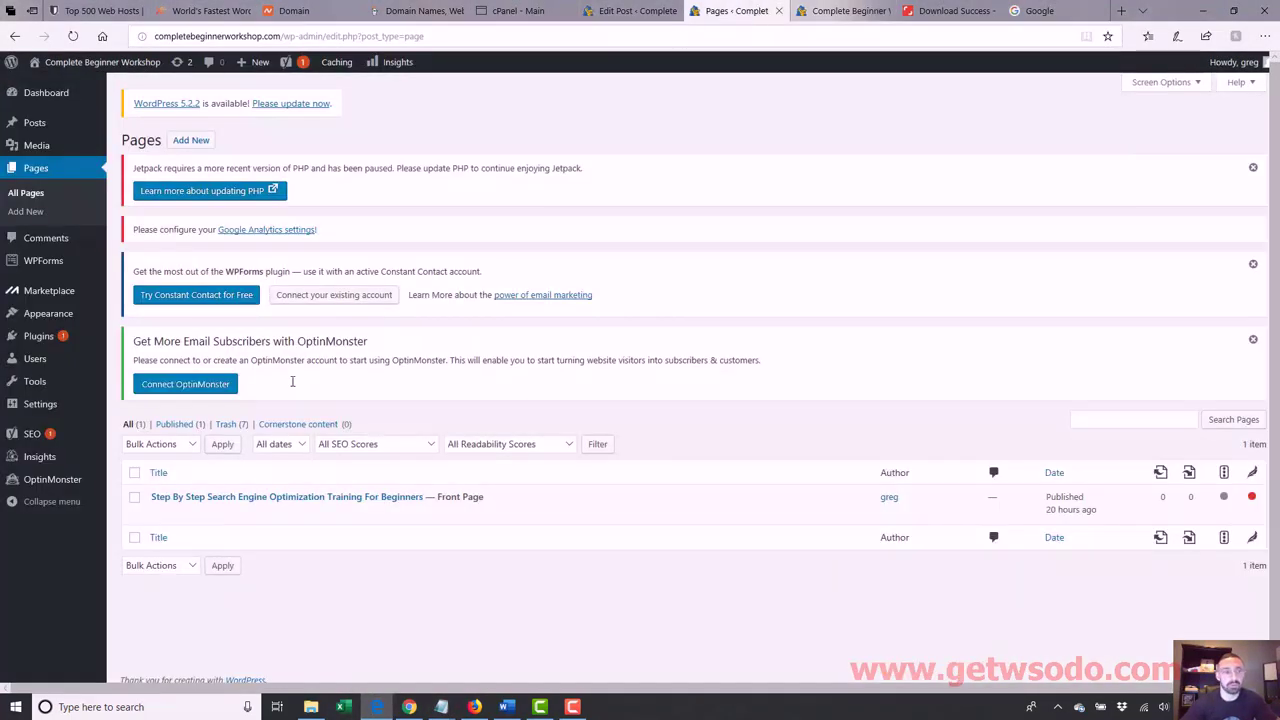
click(331, 497)
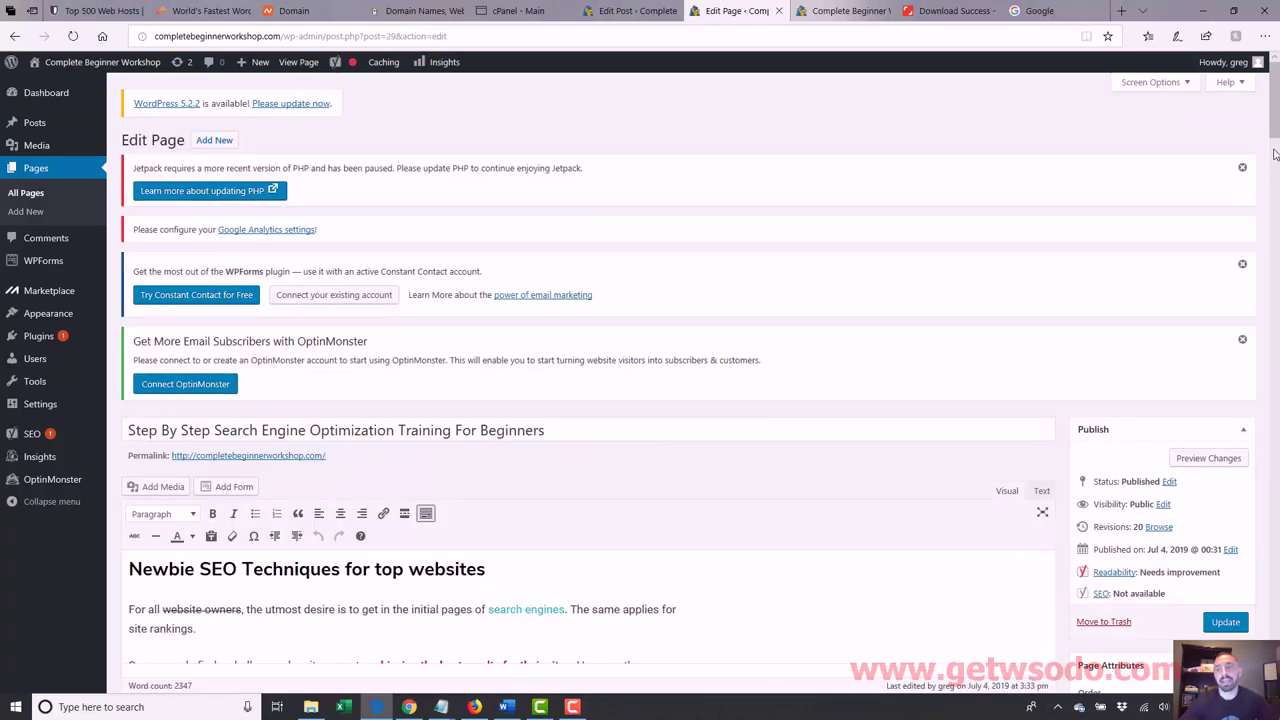
- Clear the existing SEO title in the page's Yoast SEO snippet settings
scroll(1274, 153, down, 4)
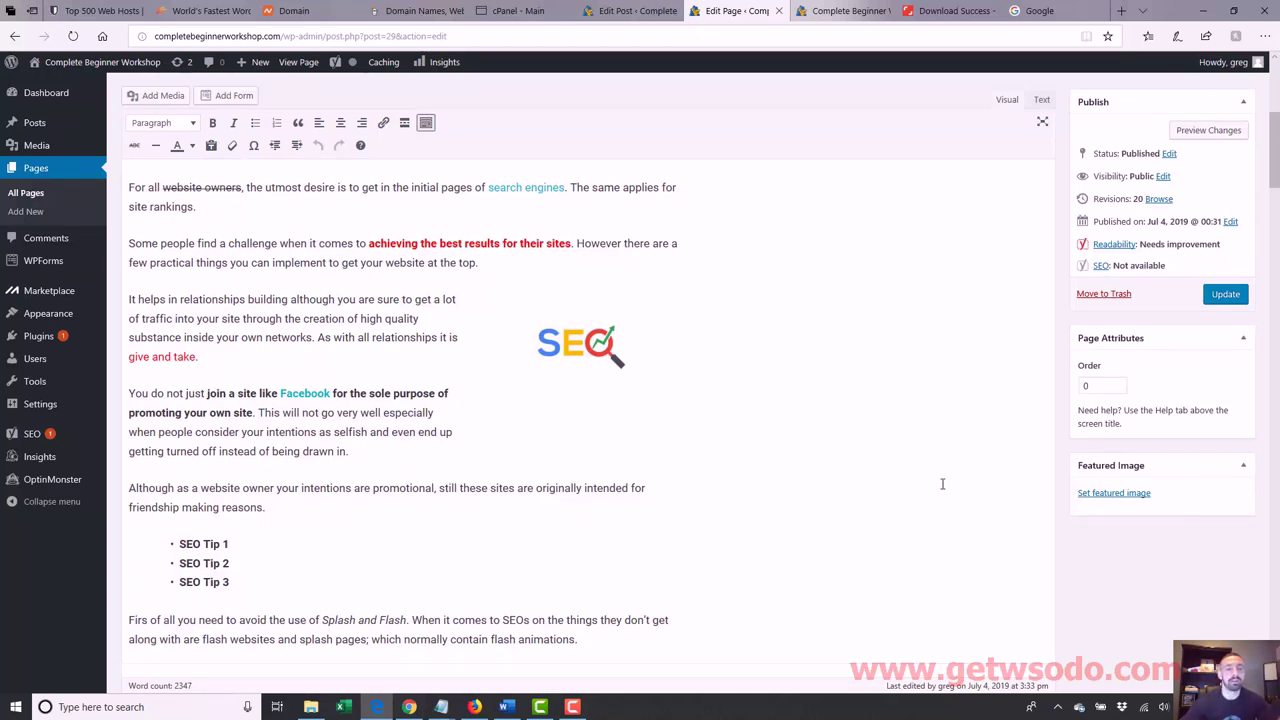
click(460, 340)
drag(131, 188, 398, 333)
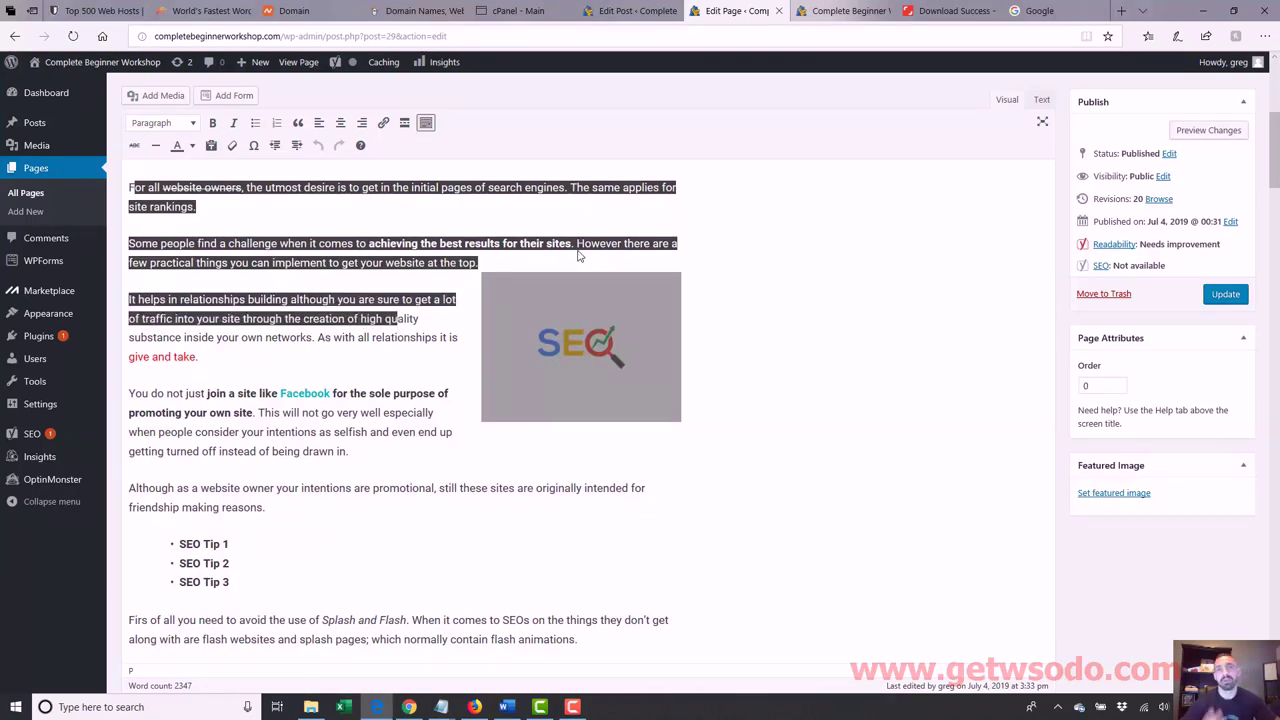
drag(1276, 148, 1270, 128)
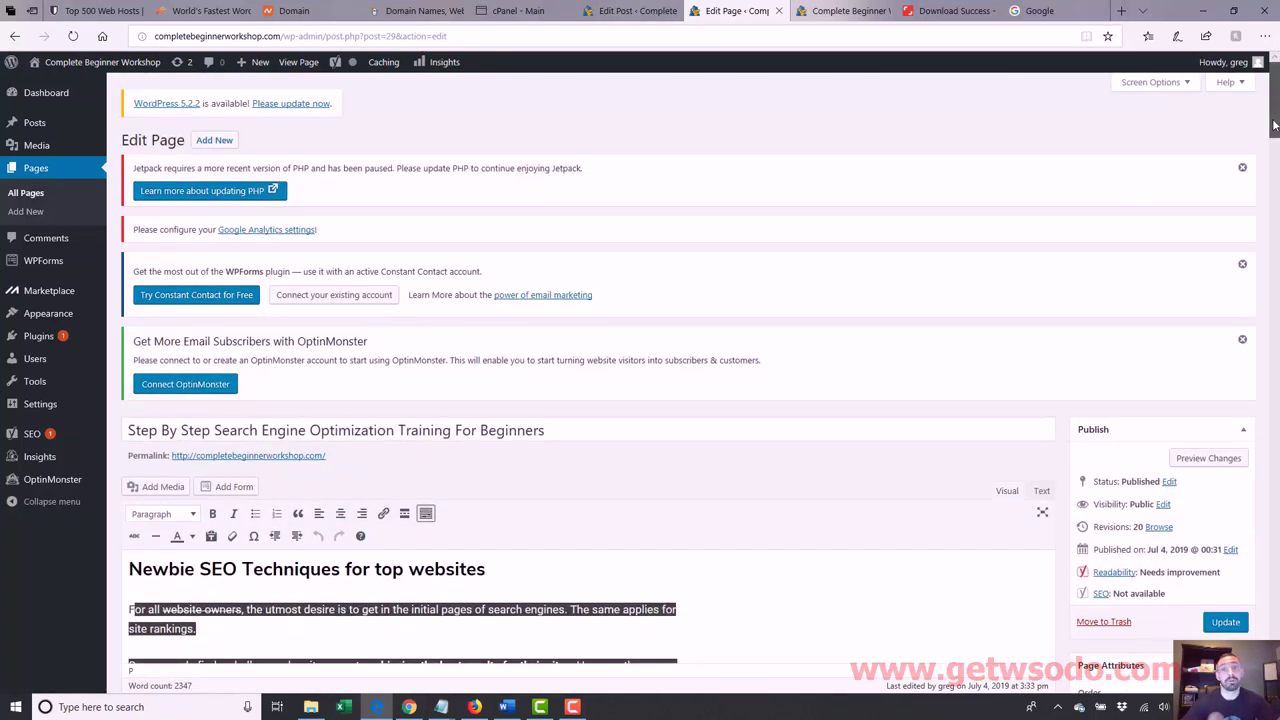
drag(1274, 125, 1274, 640)
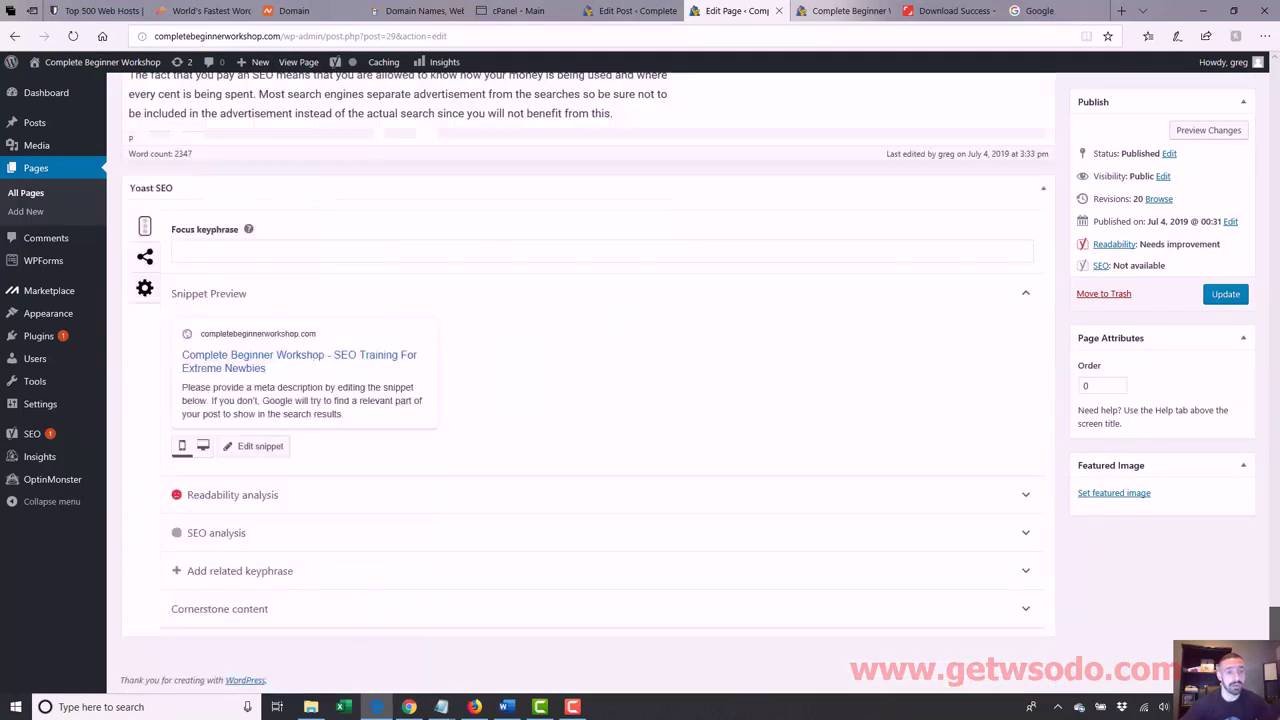
click(330, 356)
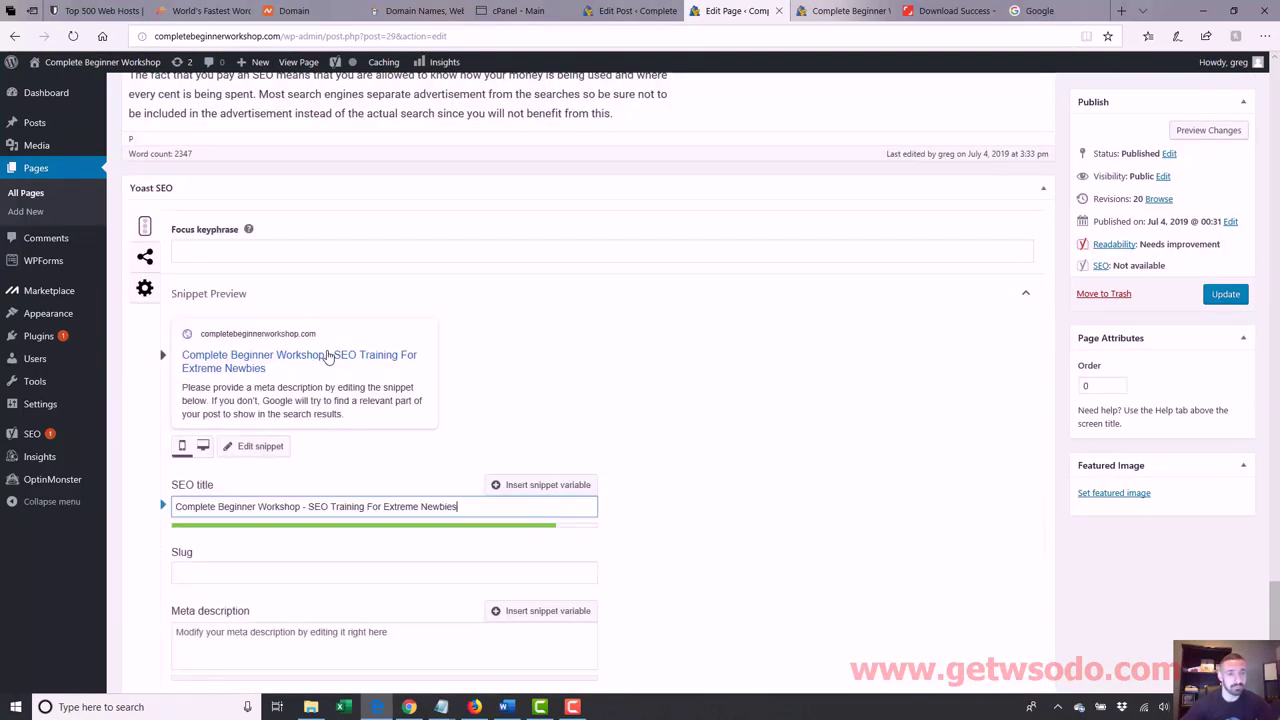
drag(471, 506, 155, 493)
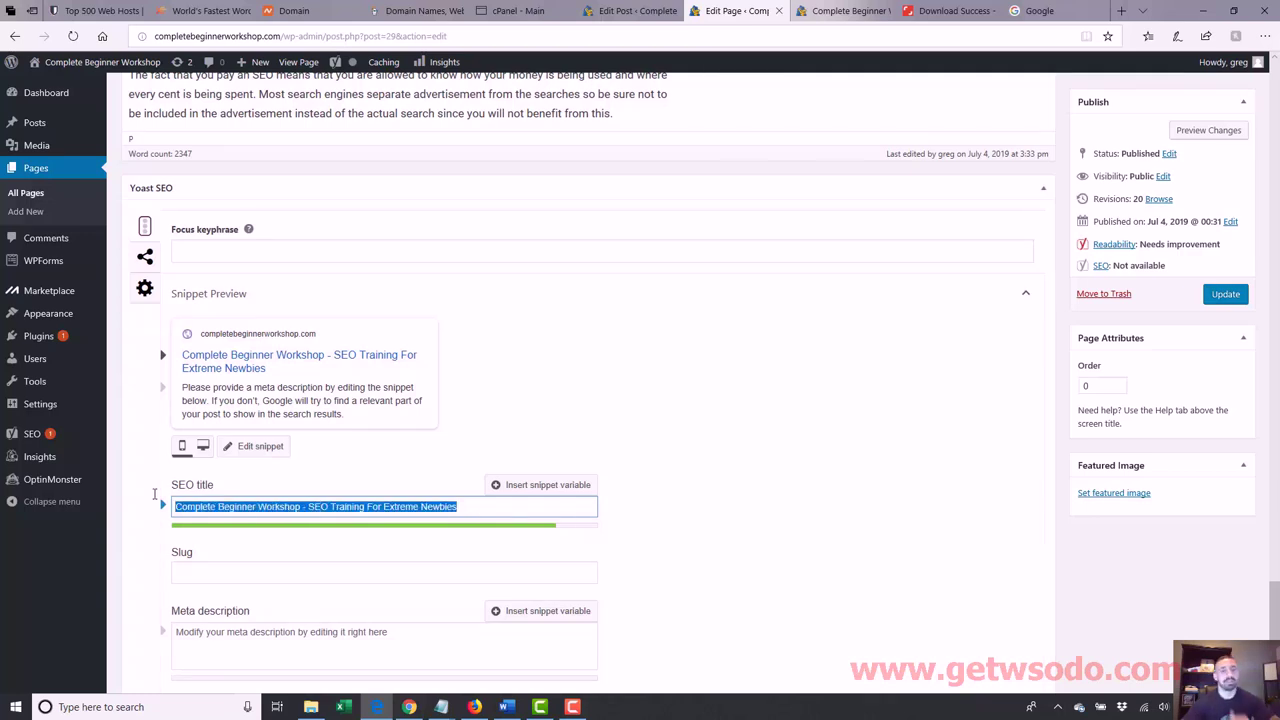
key(BackSpace)
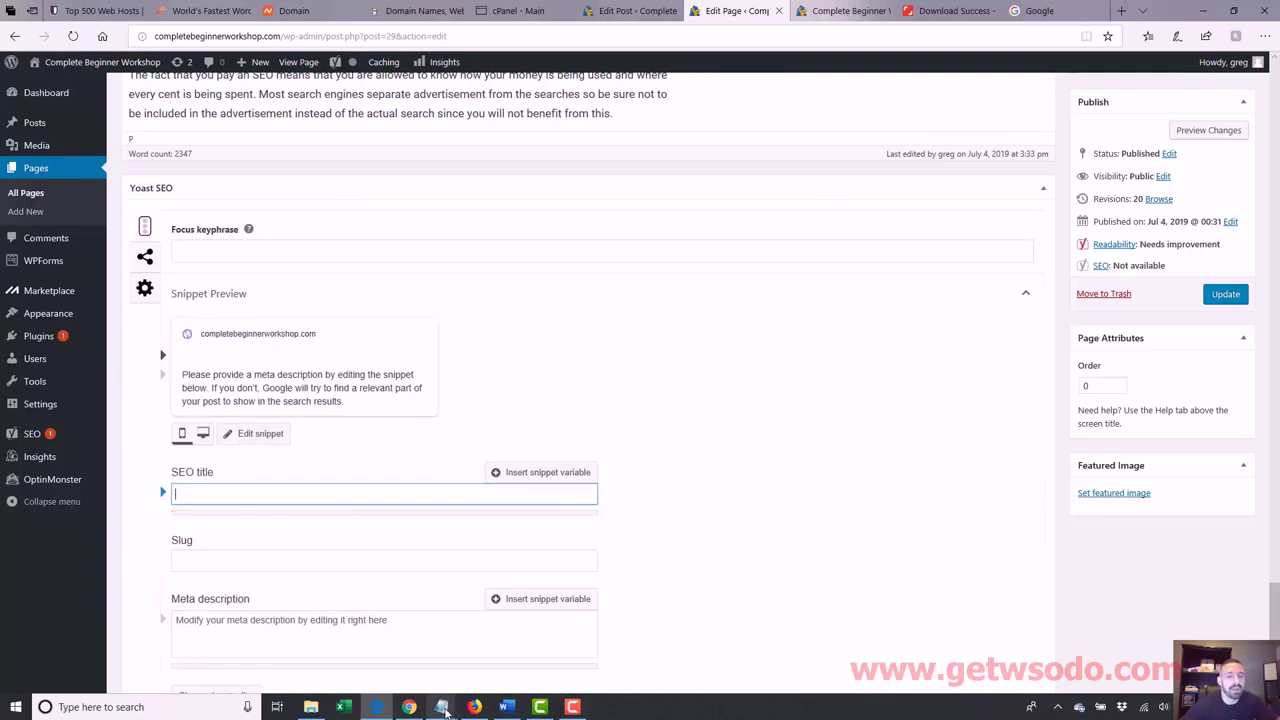
- Switch to the untitled Notepad file and add space for a new line below the keyword list
click(565, 645)
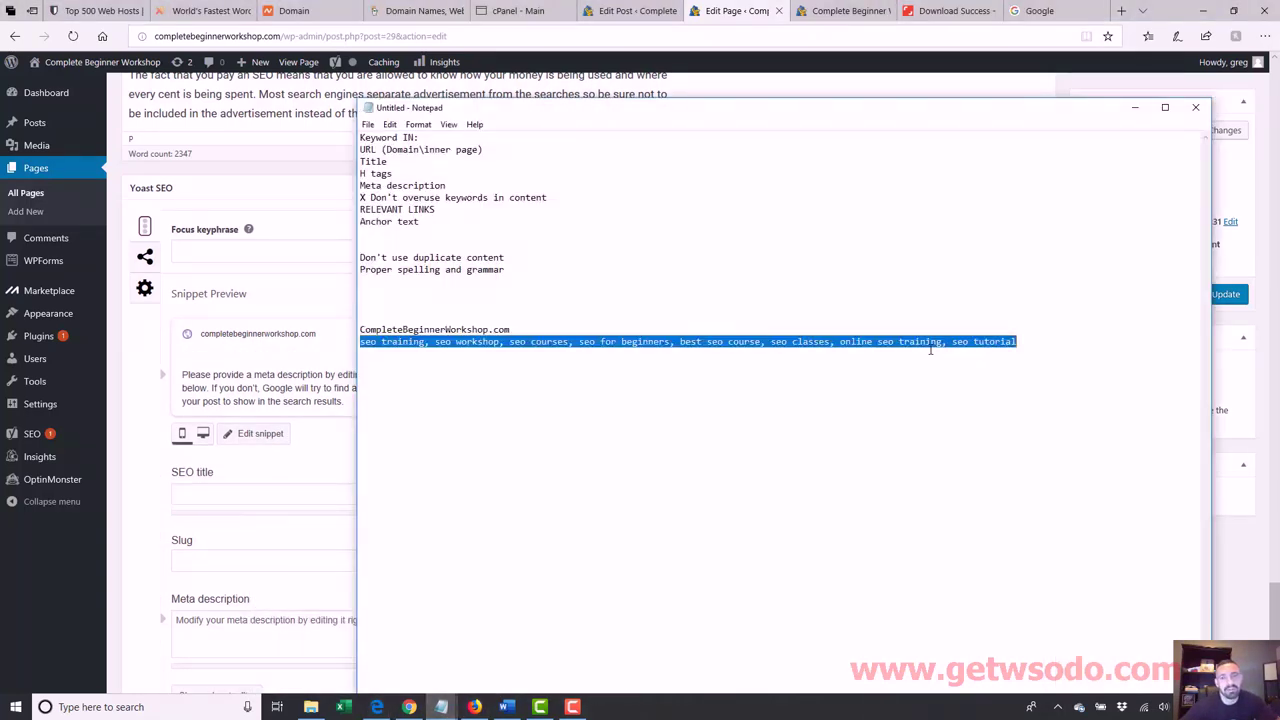
click(1019, 342)
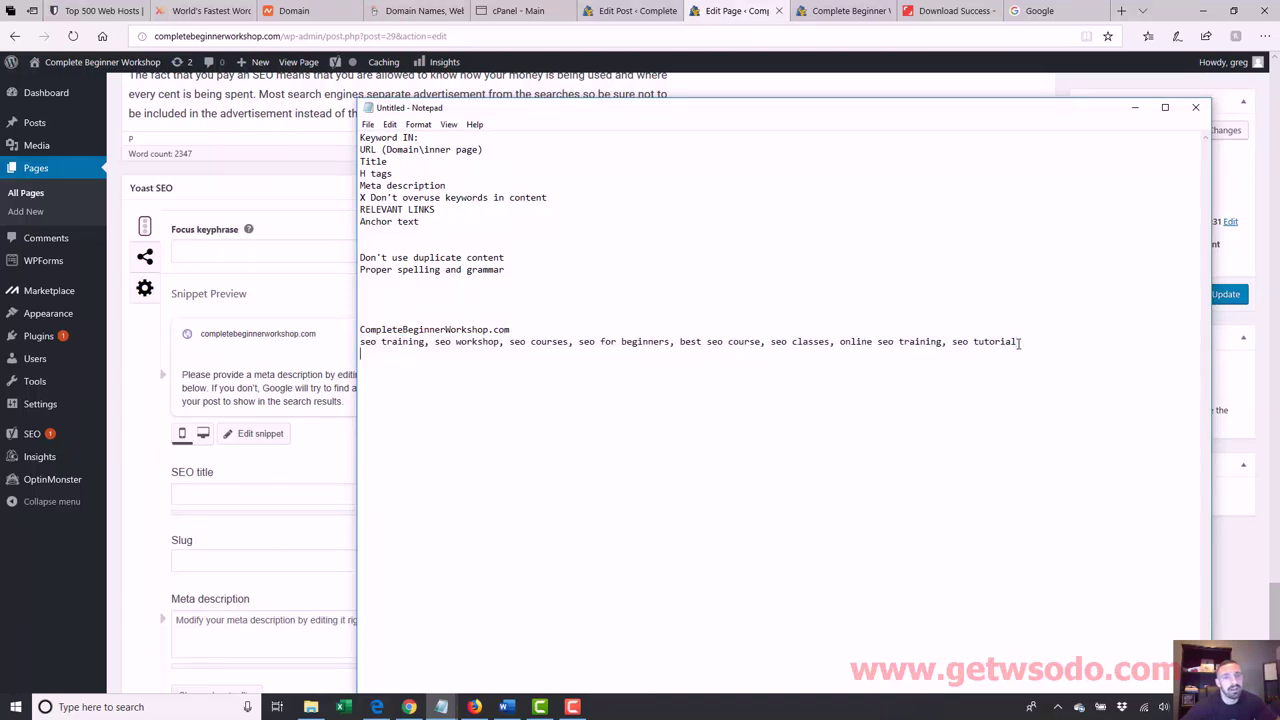
key(Return)
key(Return)
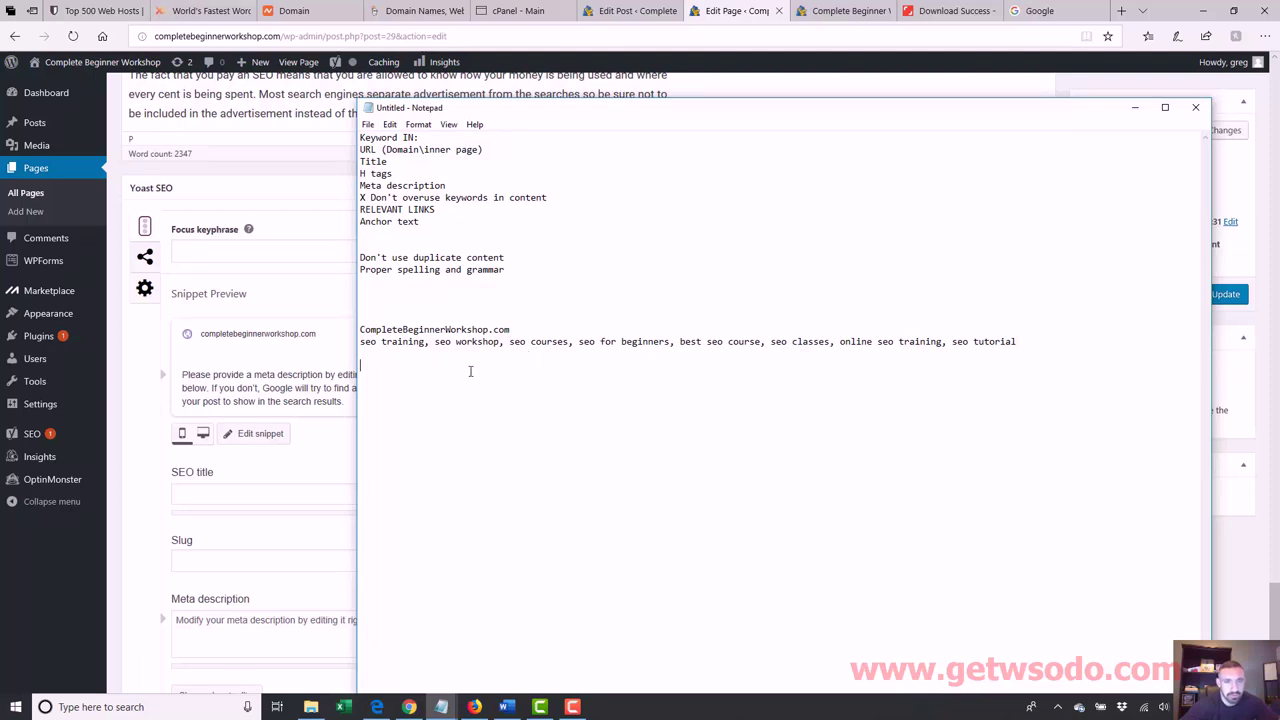
click(745, 14)
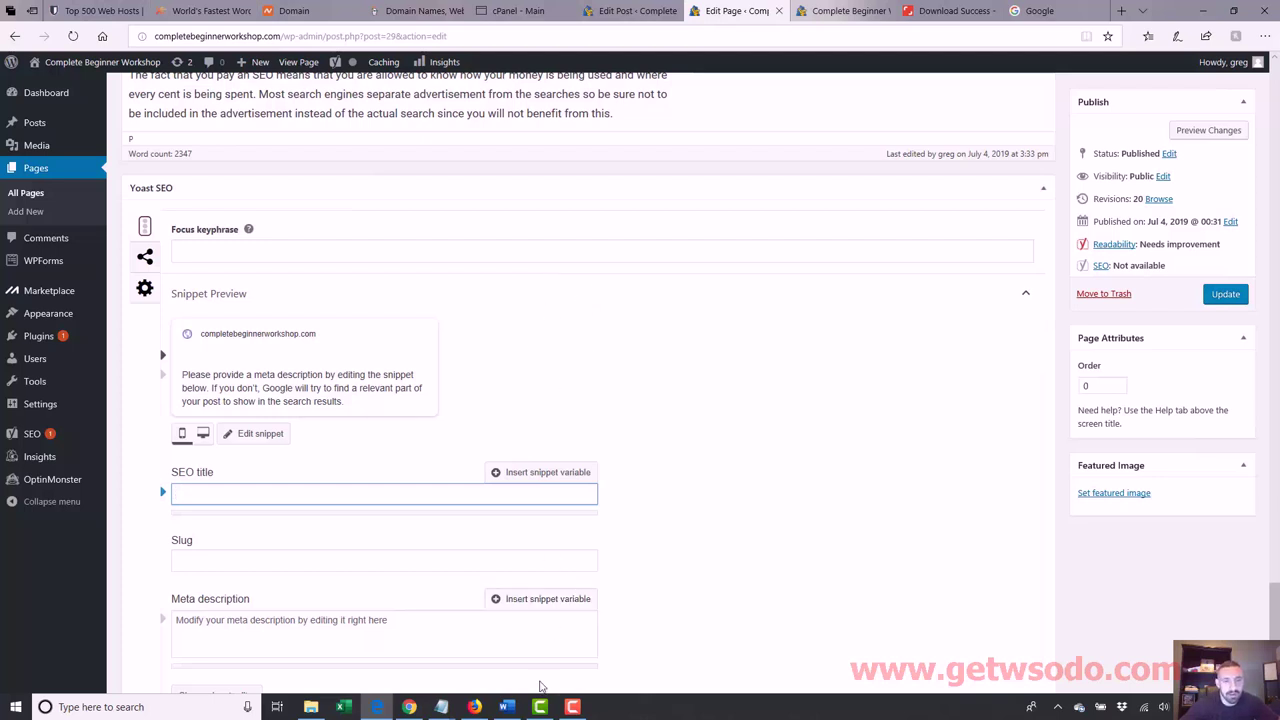
mouse_move(441, 707)
click(606, 657)
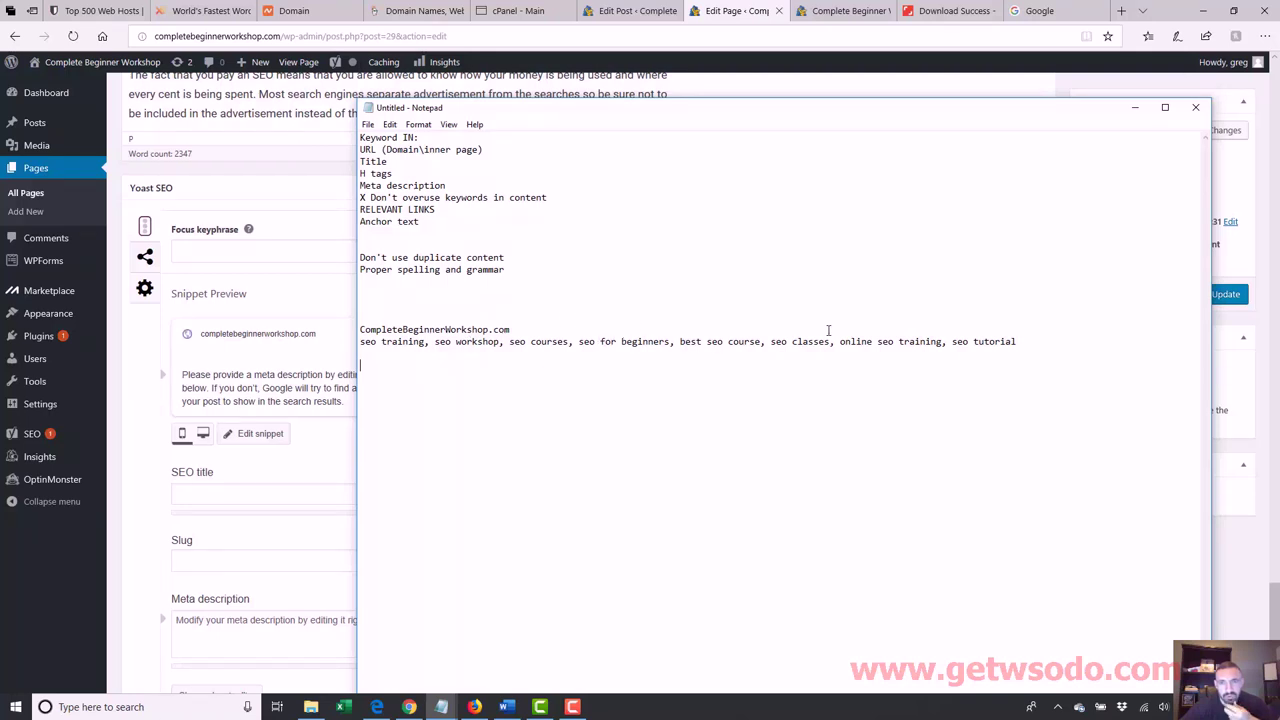
click(1022, 347)
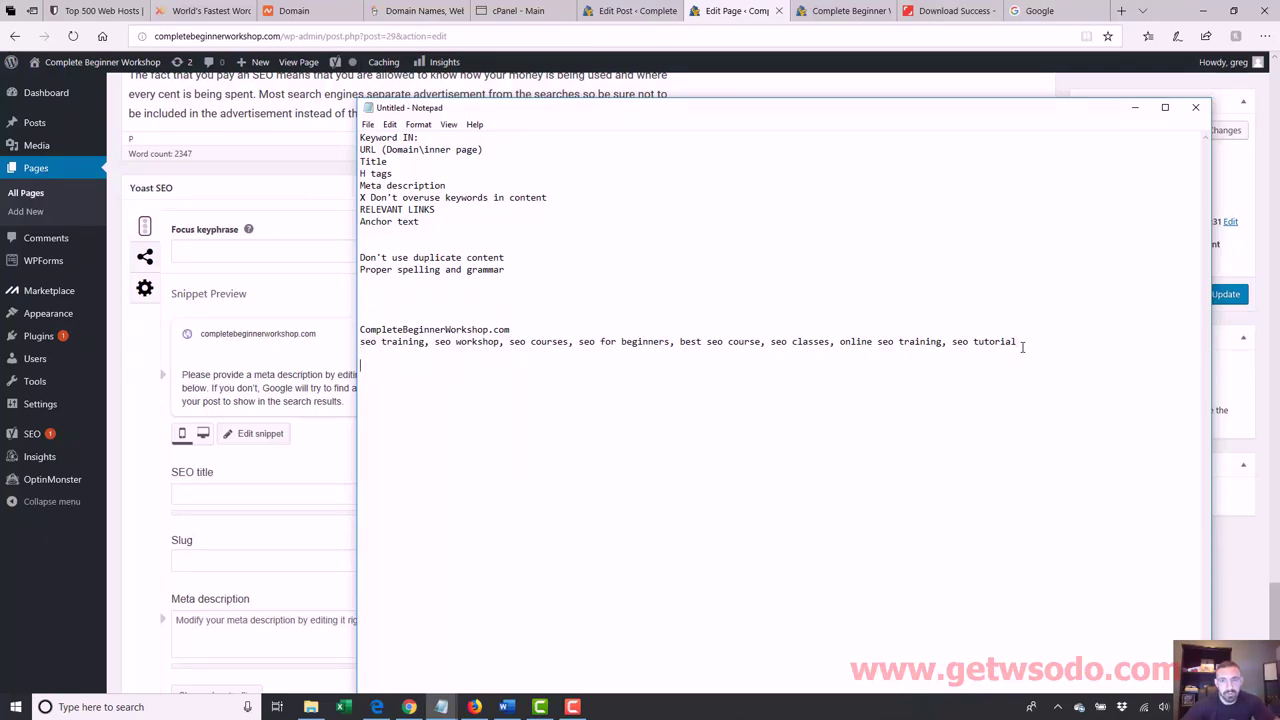
- Write the title The Best Online SEO Training Course For Beginners - Complete Beginner Workshop below the keywords
text(The Best)
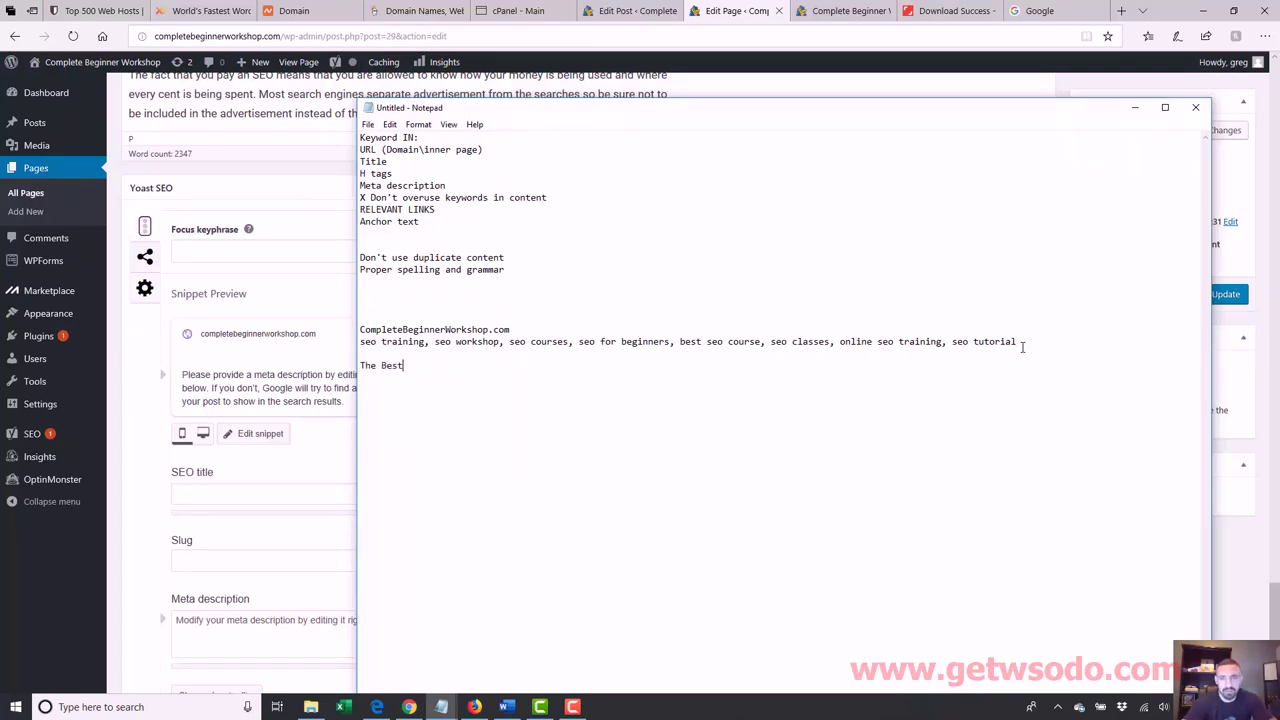
text( Online SEO T)
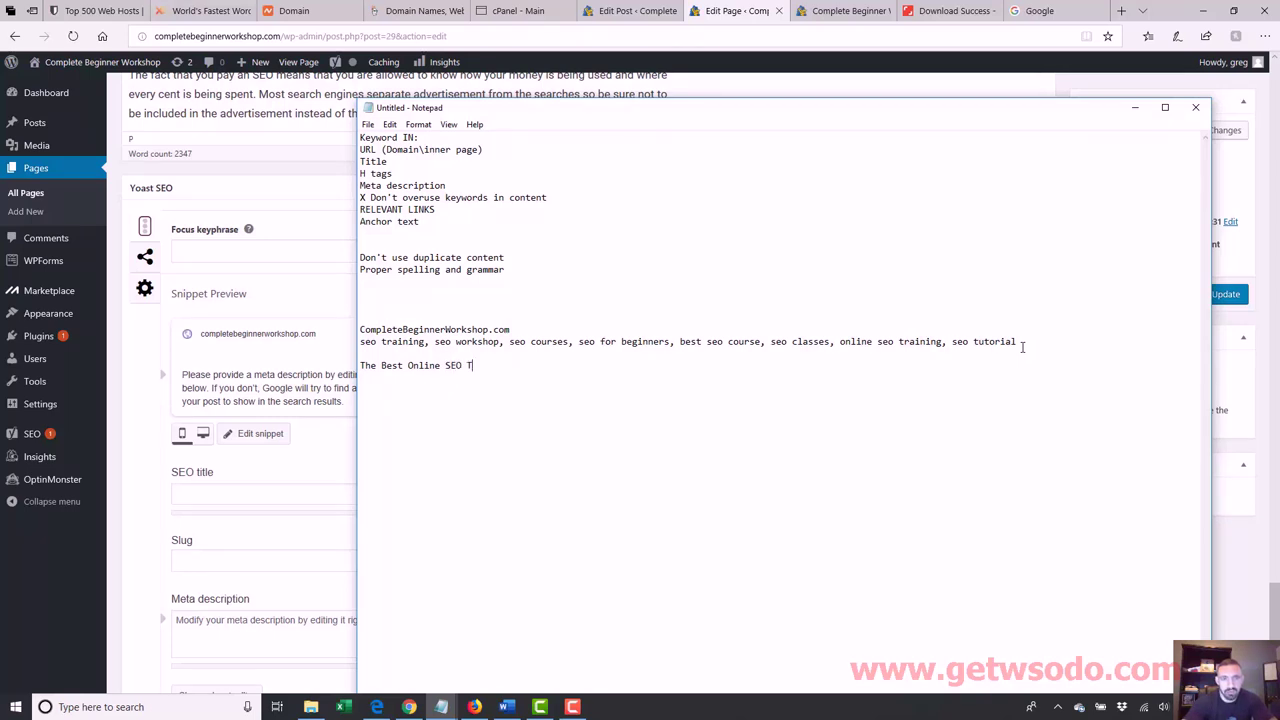
text(raining Course)
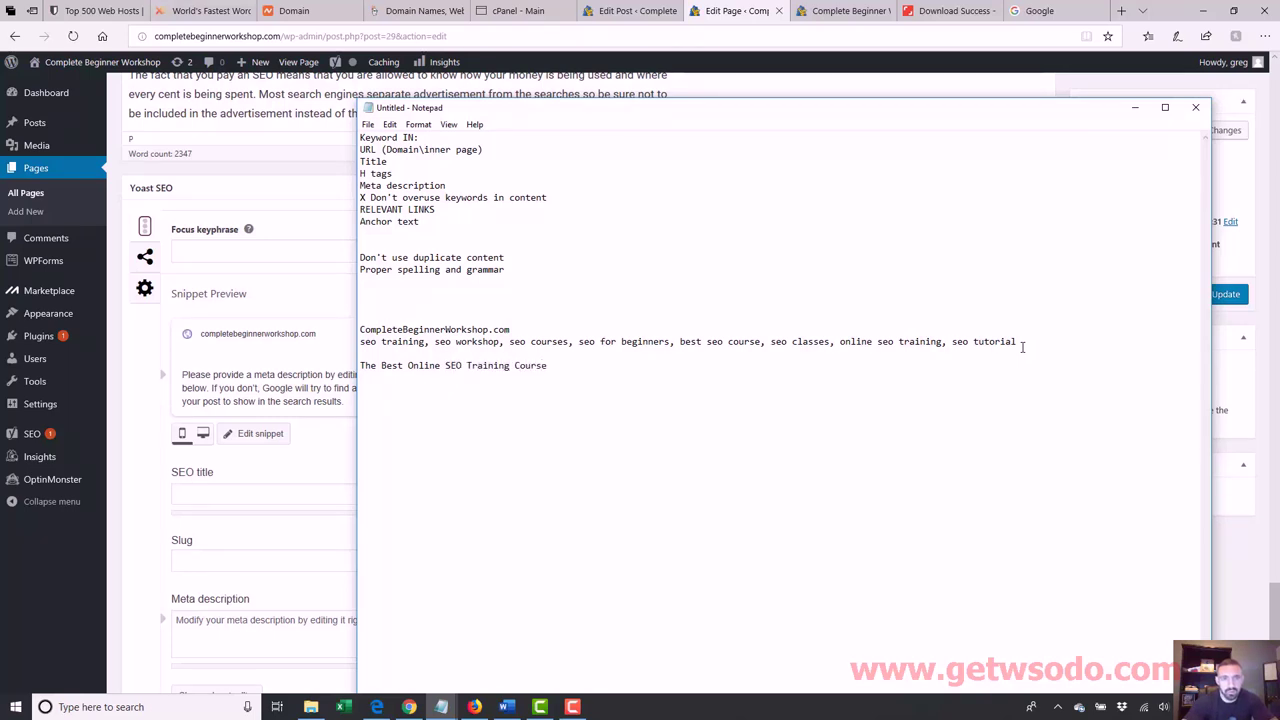
text( For Beginners)
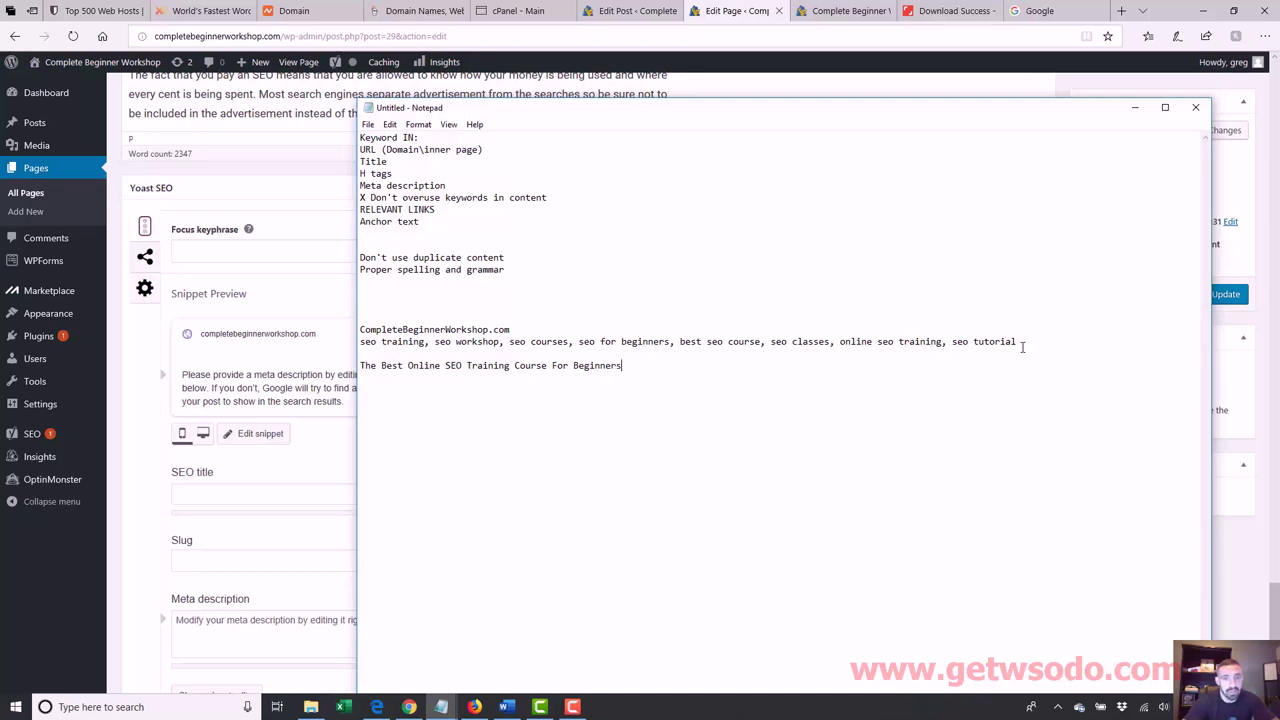
text( - Complete Beginner Workshop)
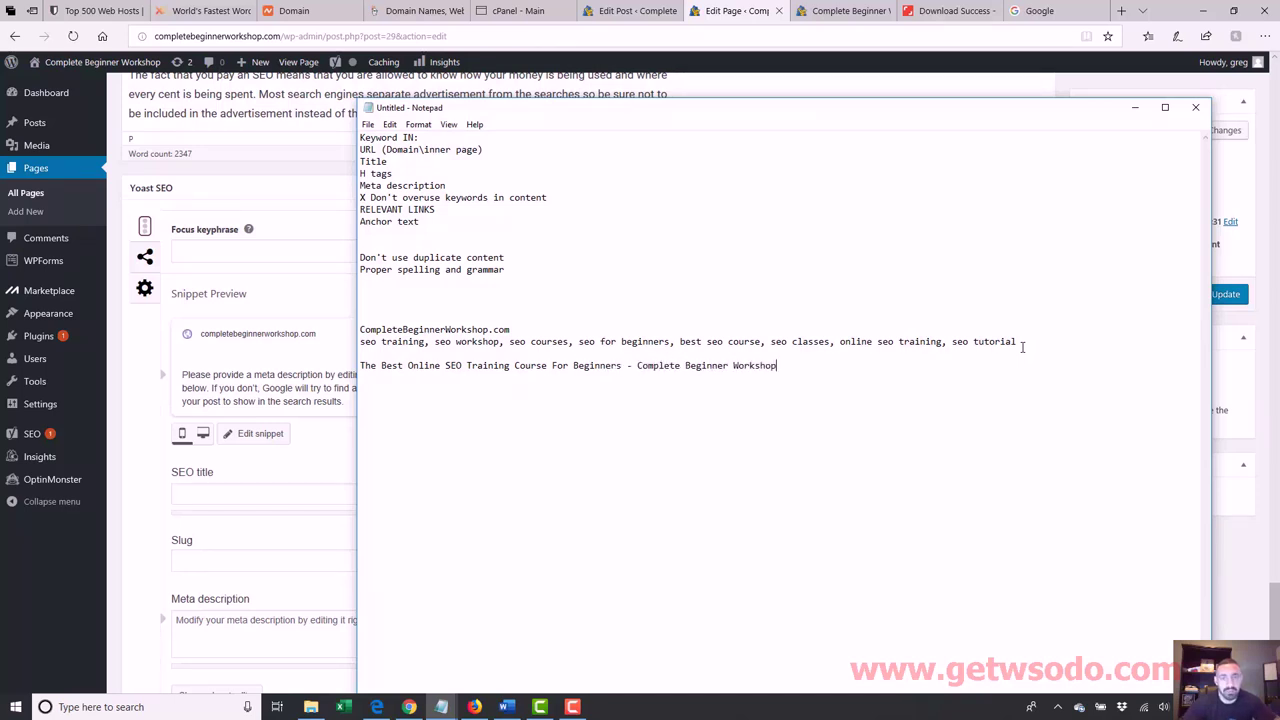
- Copy the whole drafted title line from Notepad into the empty Yoast SEO title in Edge
key(shift+Left)
key(shift+Left)
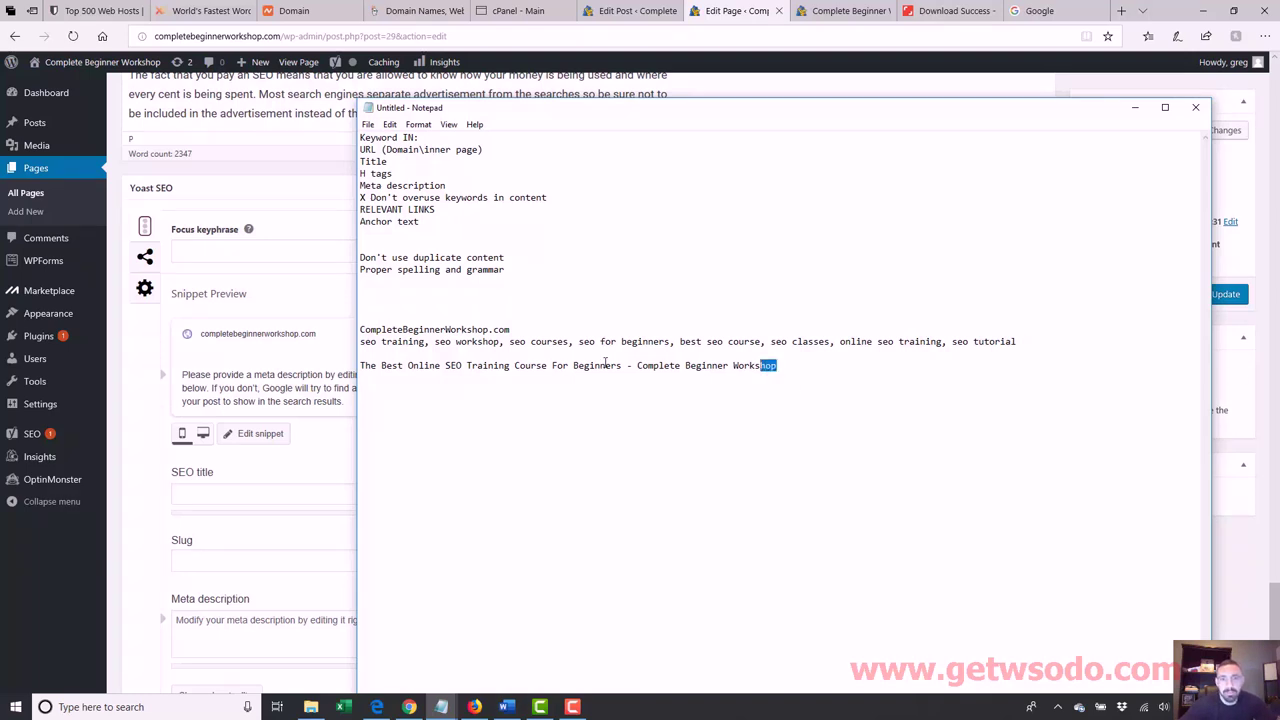
drag(605, 362, 344, 370)
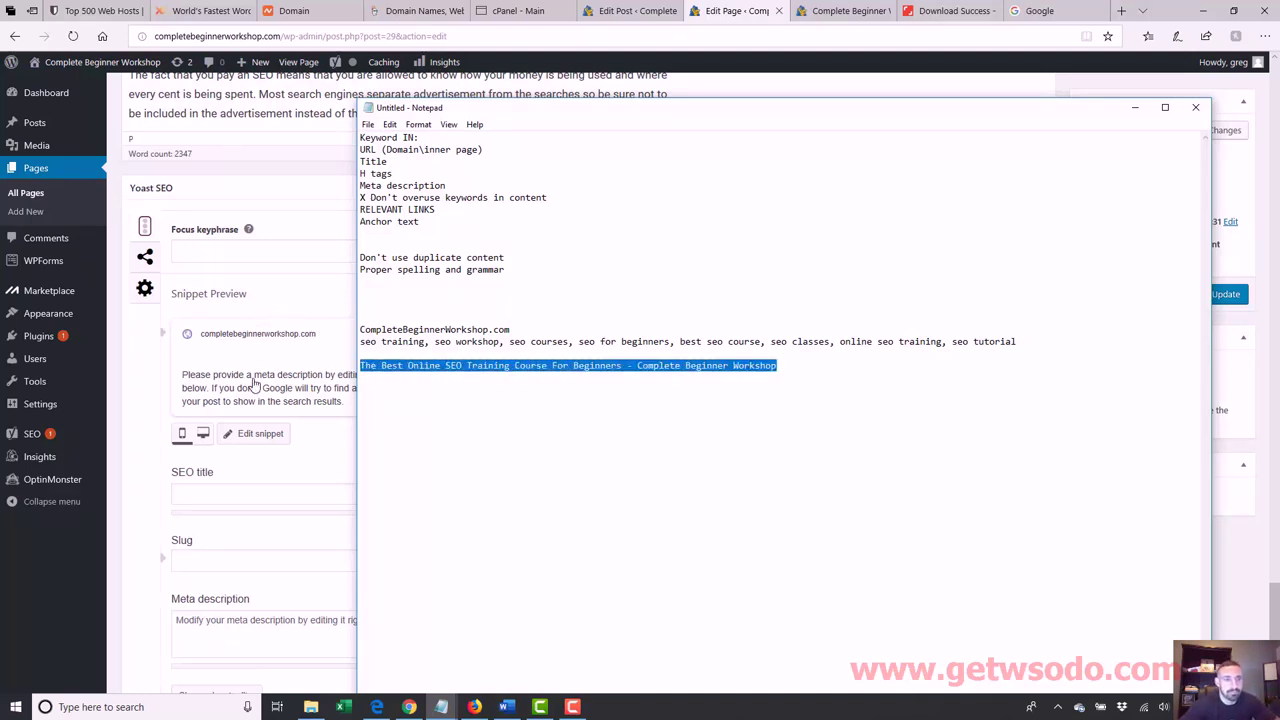
click(243, 493)
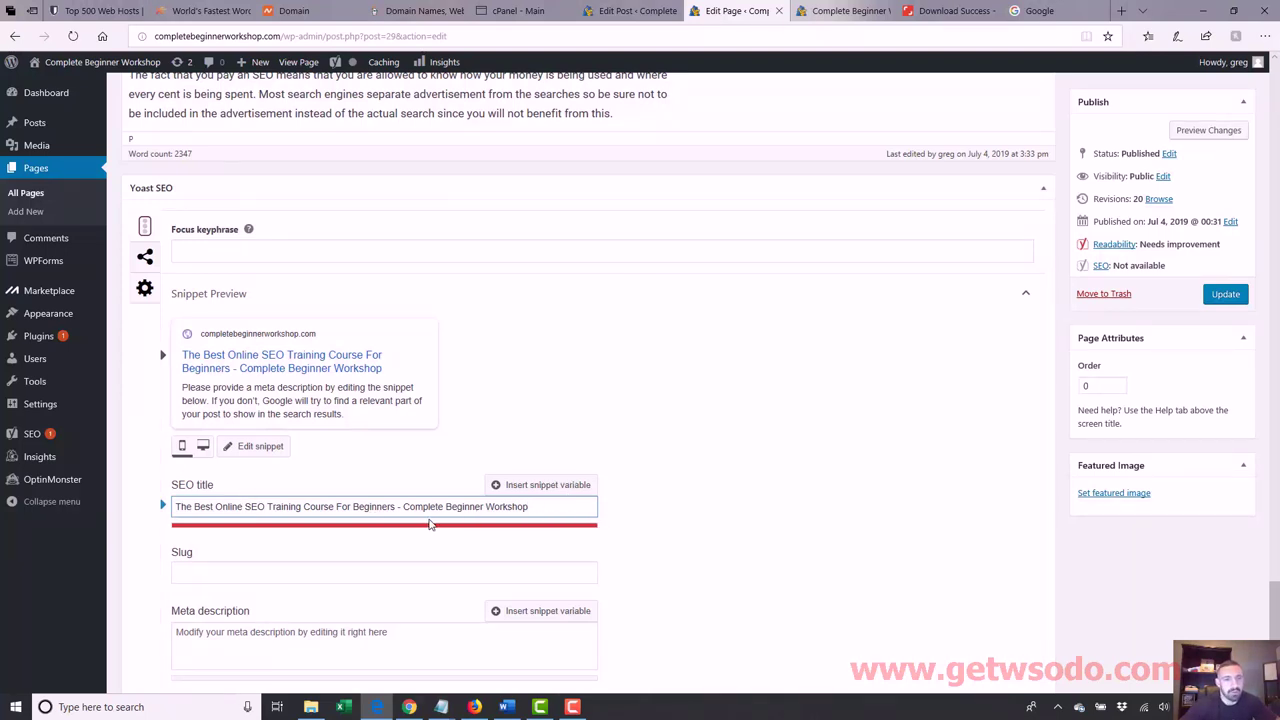
- Replace the separator and Complete Beginner Workshop at the end of the SEO title with In 2019
key(BackSpace)
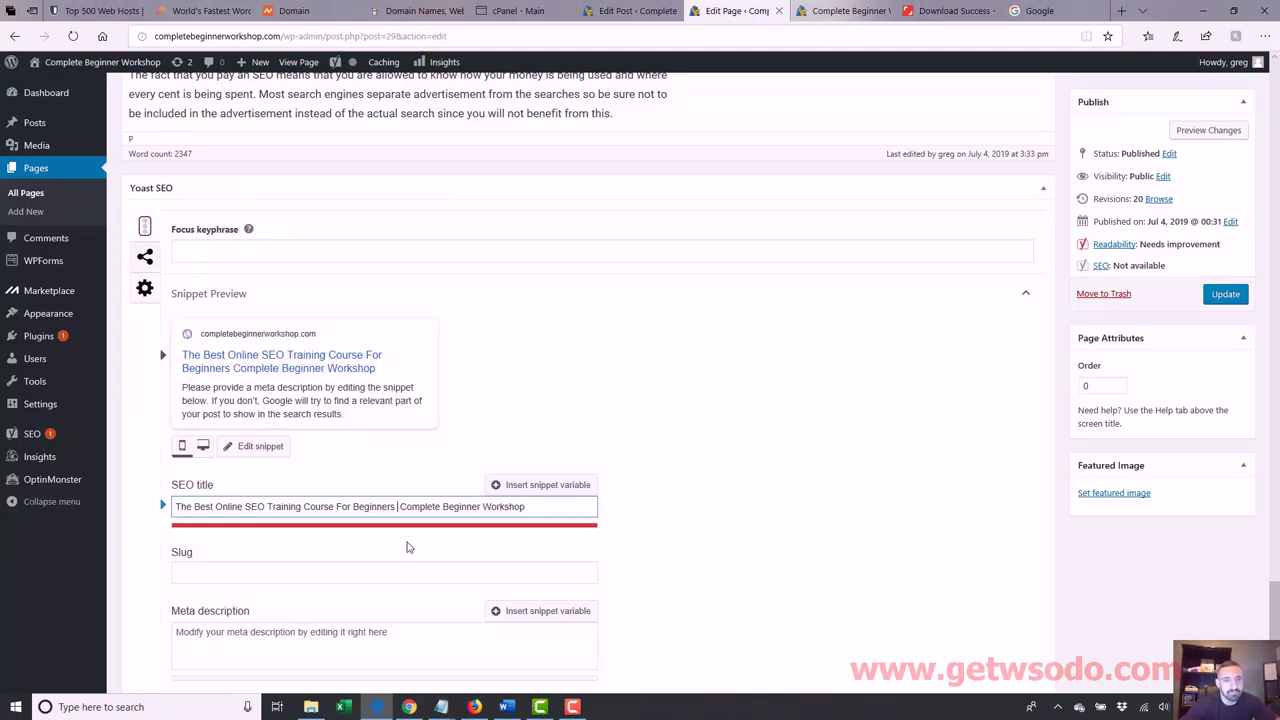
text(|)
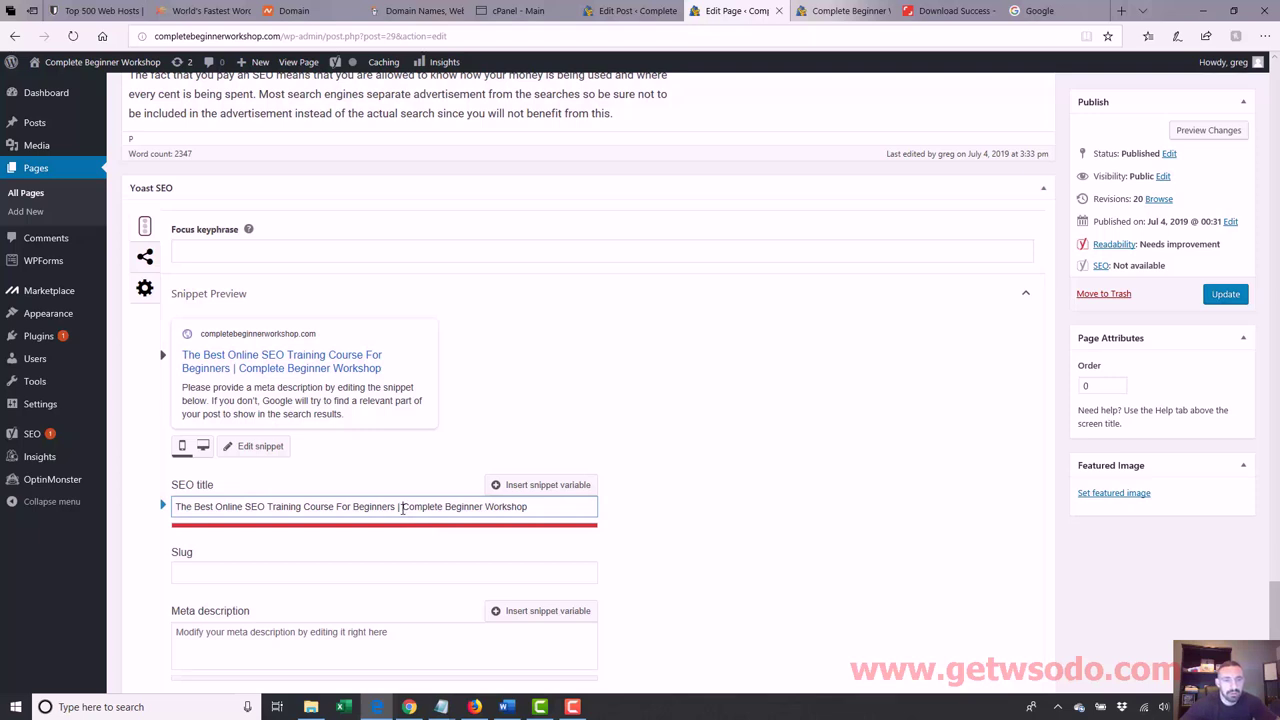
drag(395, 507, 680, 530)
key(BackSpace)
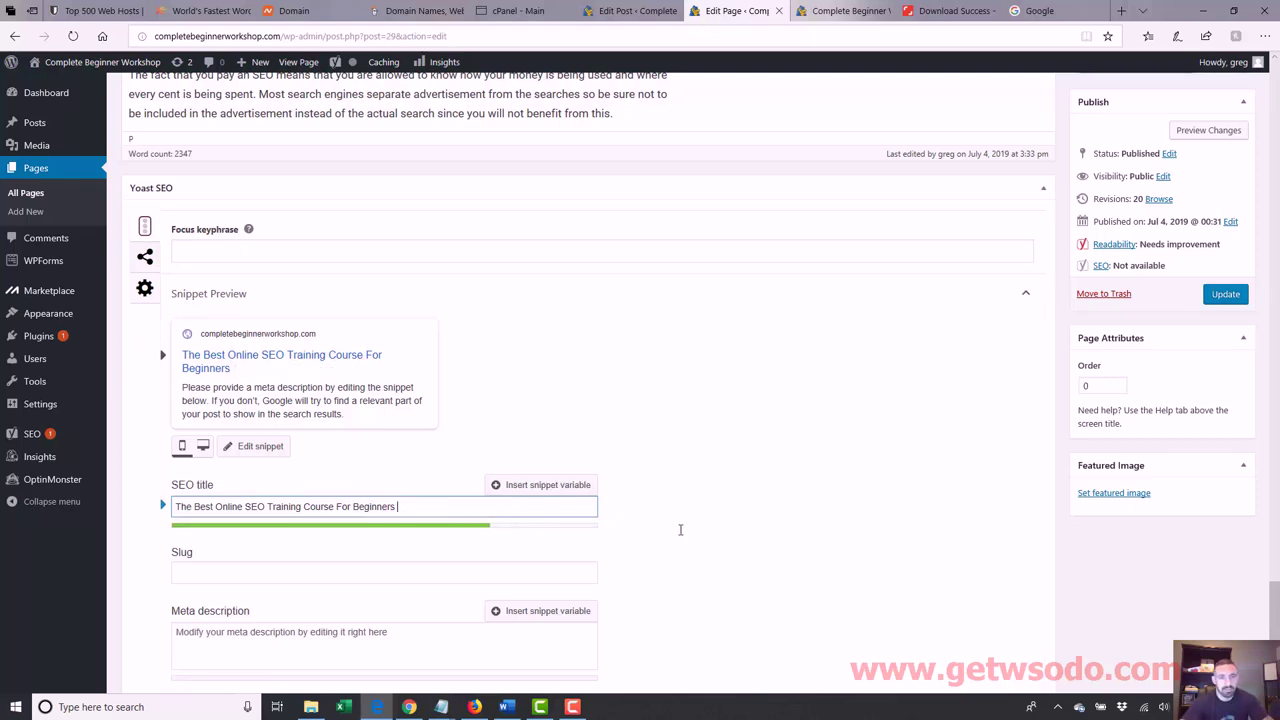
text(In 2019)
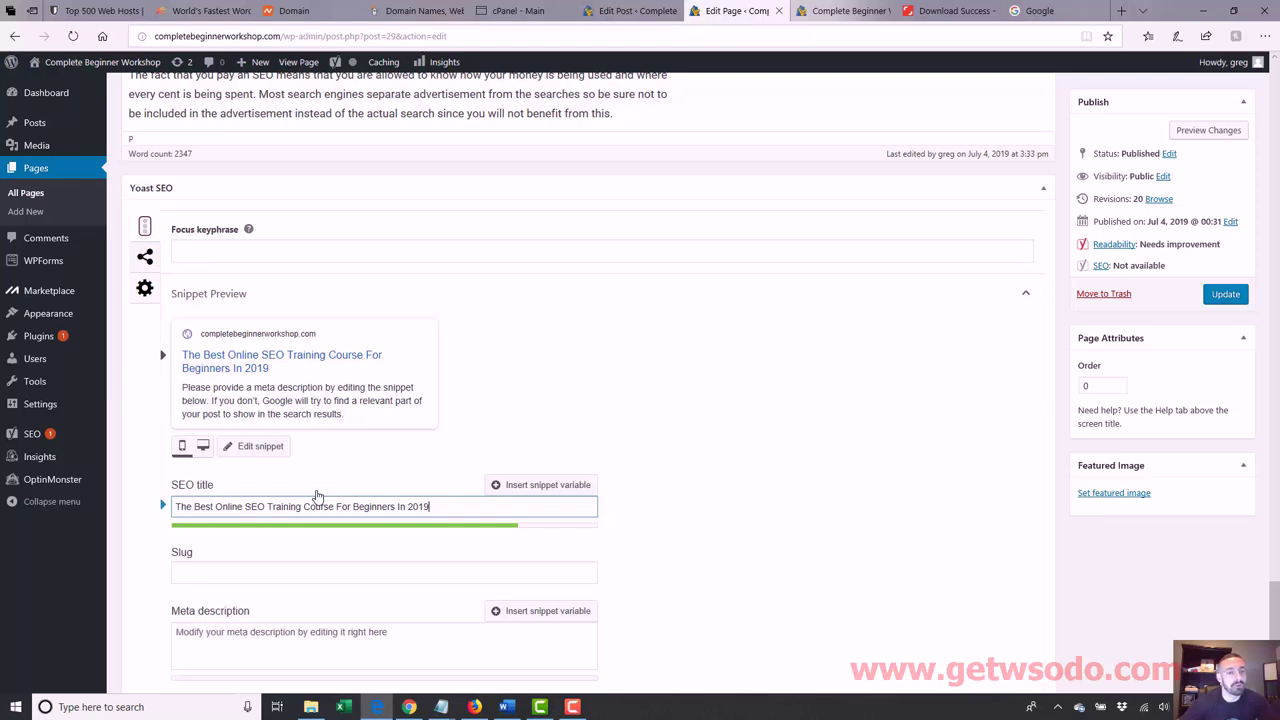
- Switch to Notepad, add blank lines between the keywords and the drafted title, and move the window to uncover the Yoast snippet
mouse_move(441, 707)
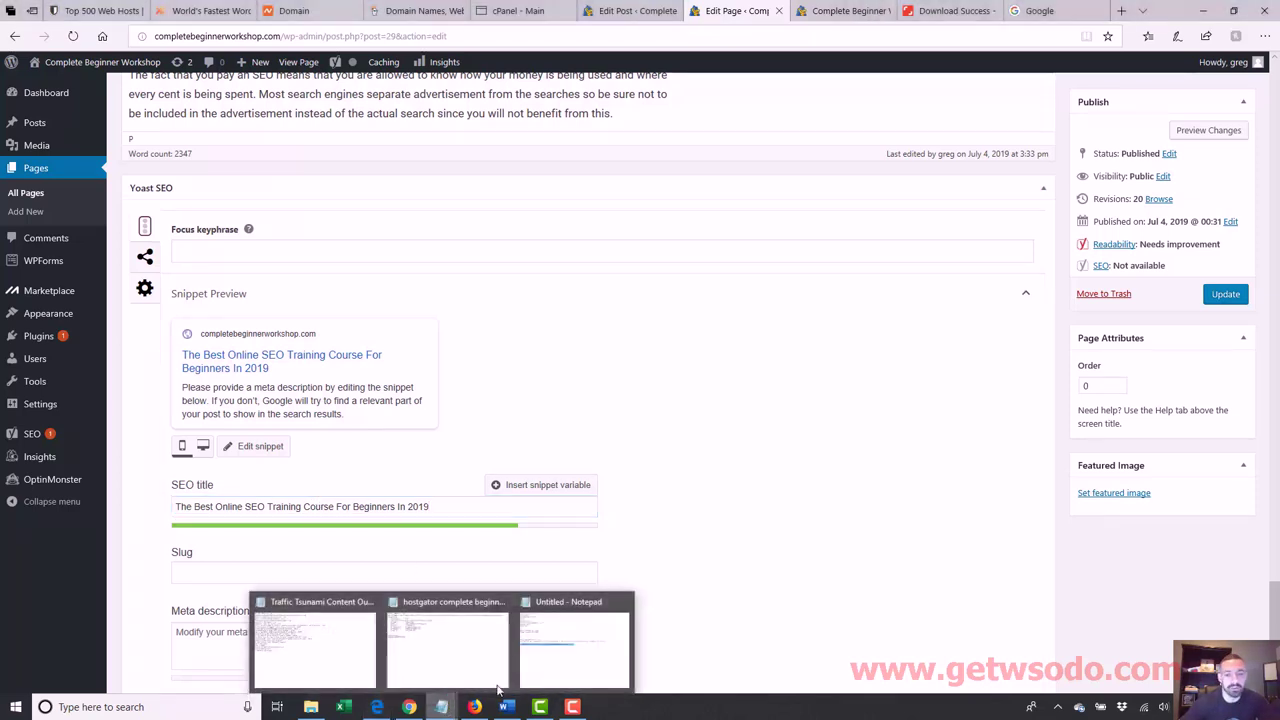
click(577, 645)
drag(366, 341, 847, 329)
drag(922, 341, 1026, 345)
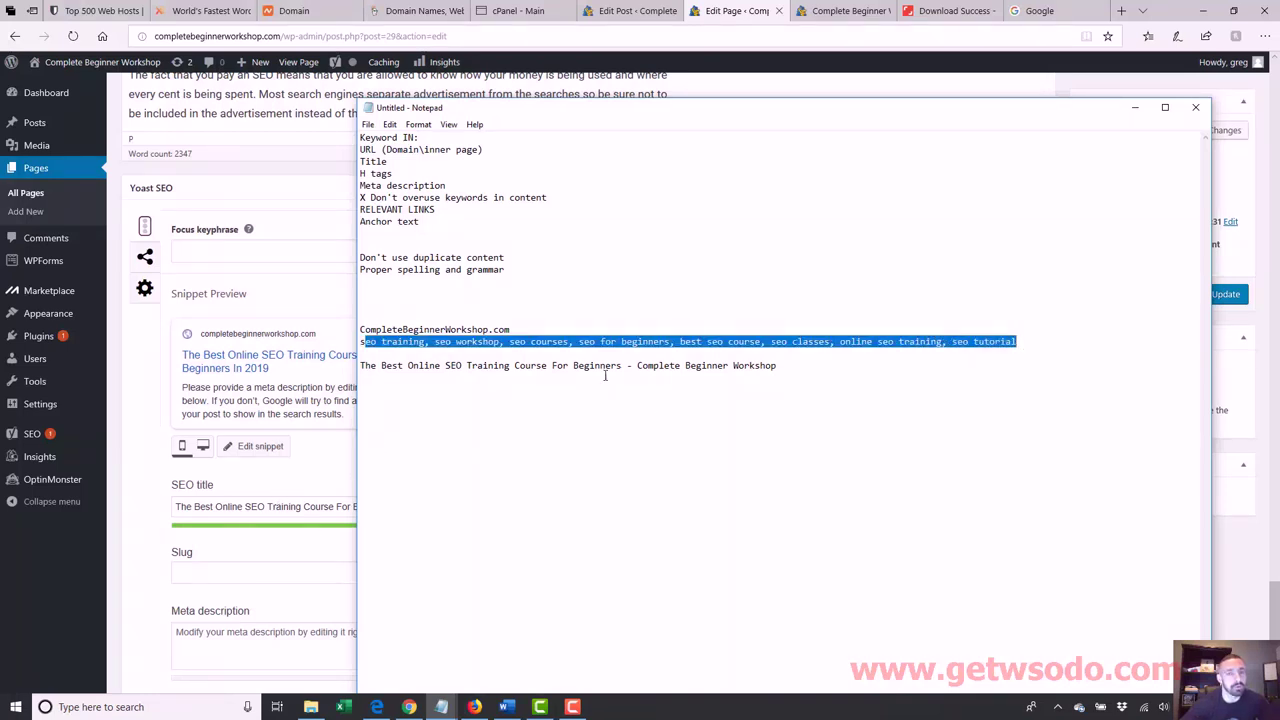
click(1020, 341)
key(Return)
key(Return)
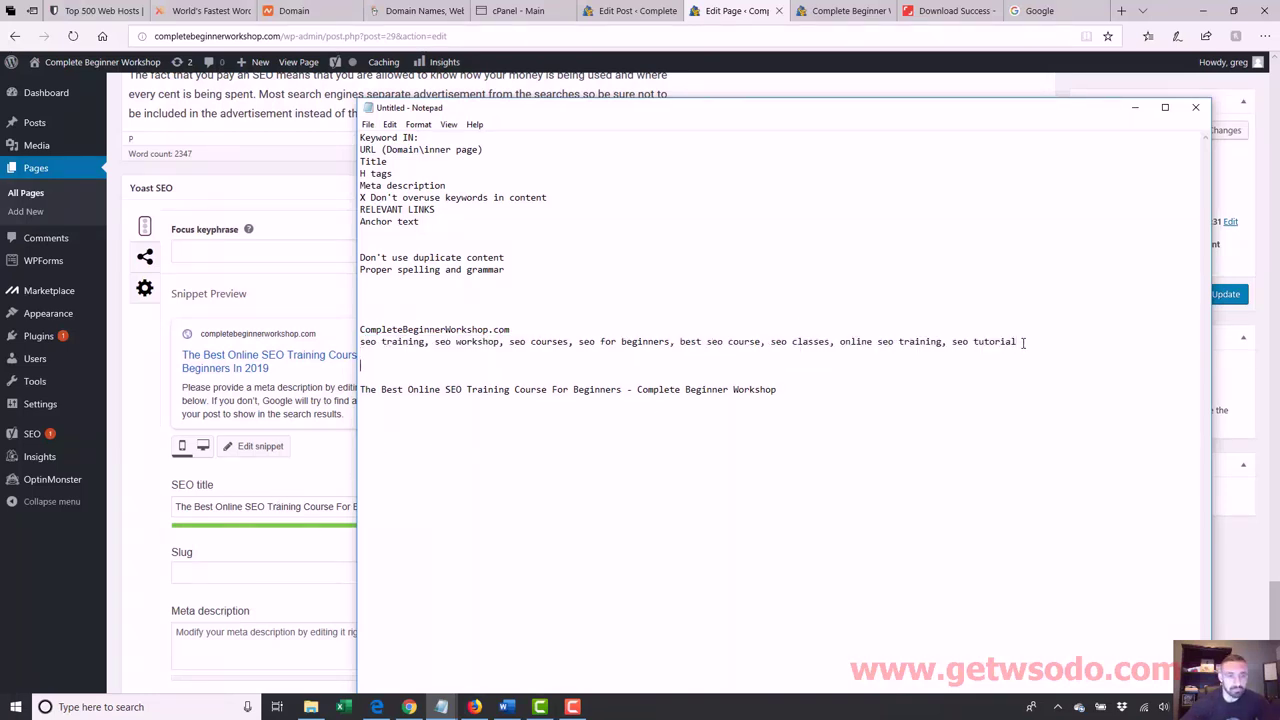
drag(829, 113, 952, 63)
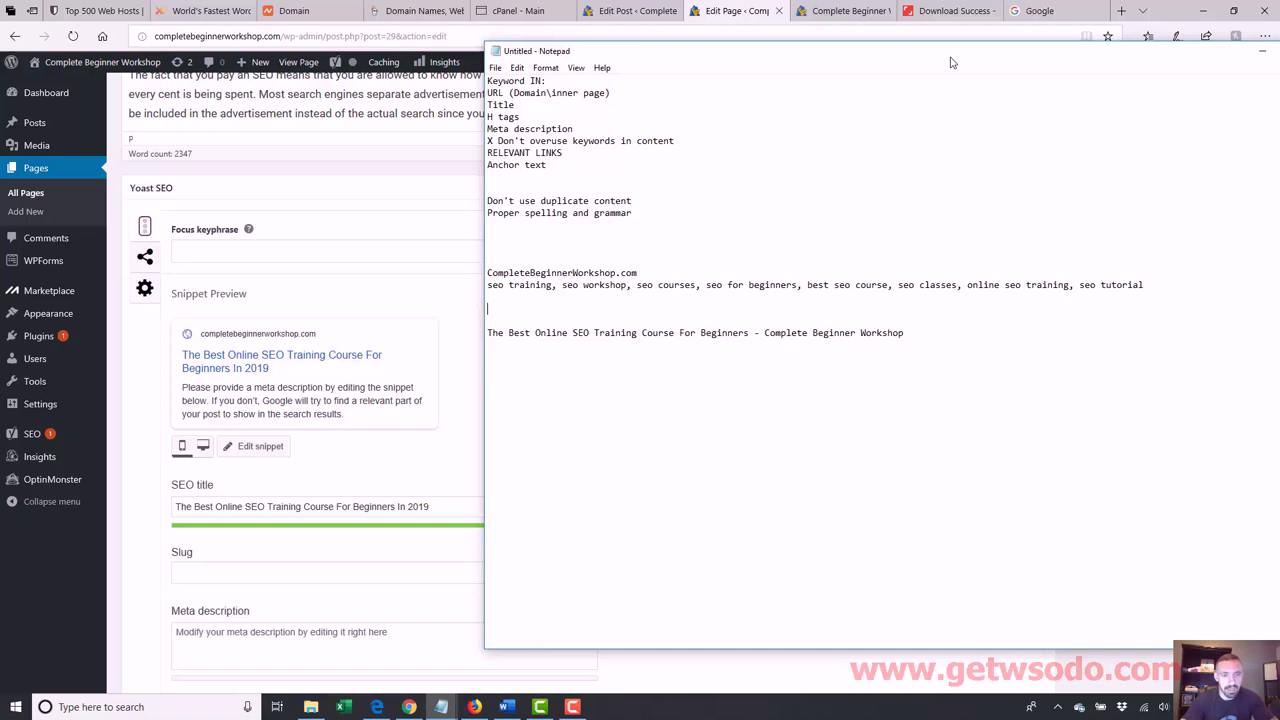
- Write workshop, classes, tutorial on the blank line below the keyword list, compare it with the list, and highlight it
text(workshop,)
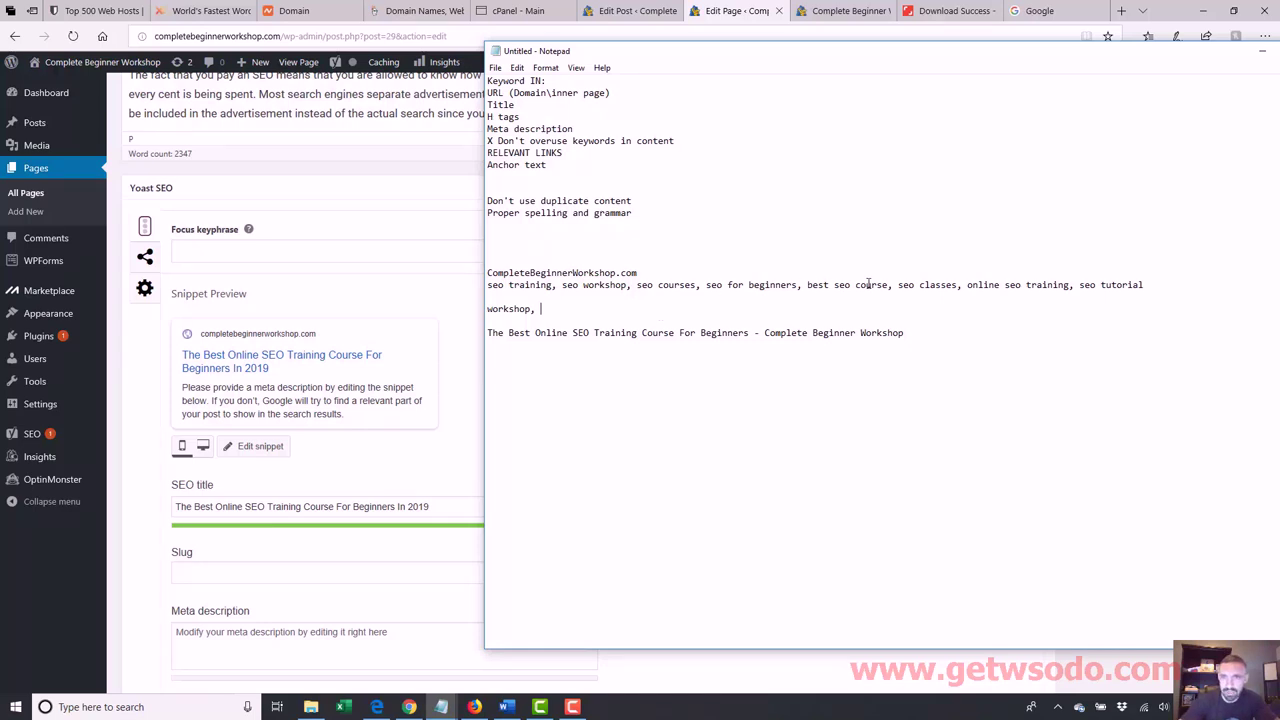
text(classe)
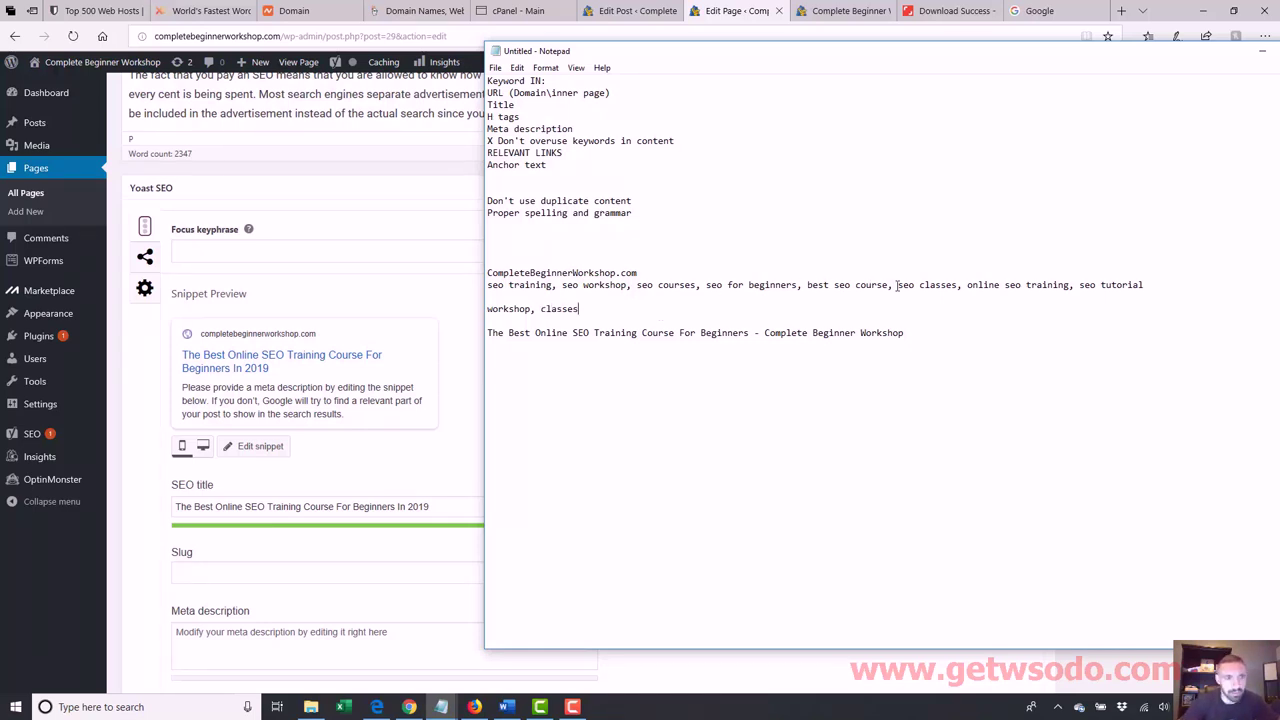
text(s, tuto)
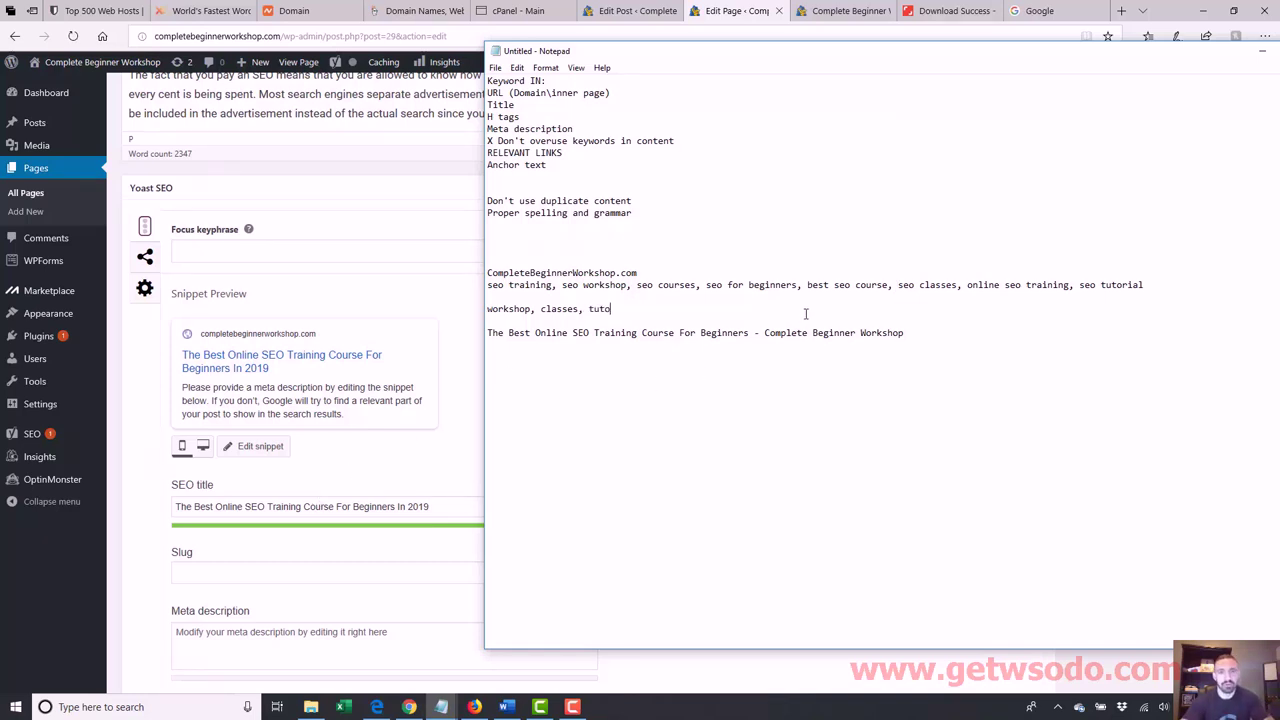
text(rial)
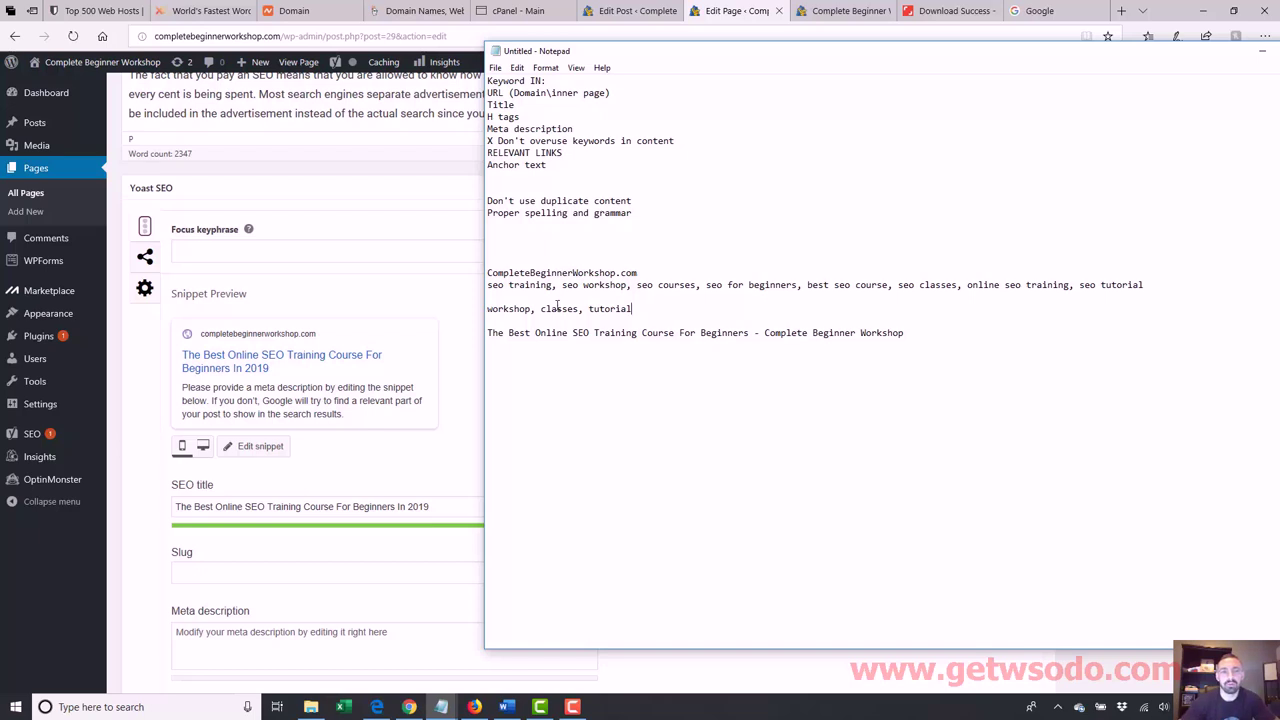
drag(491, 285, 1128, 285)
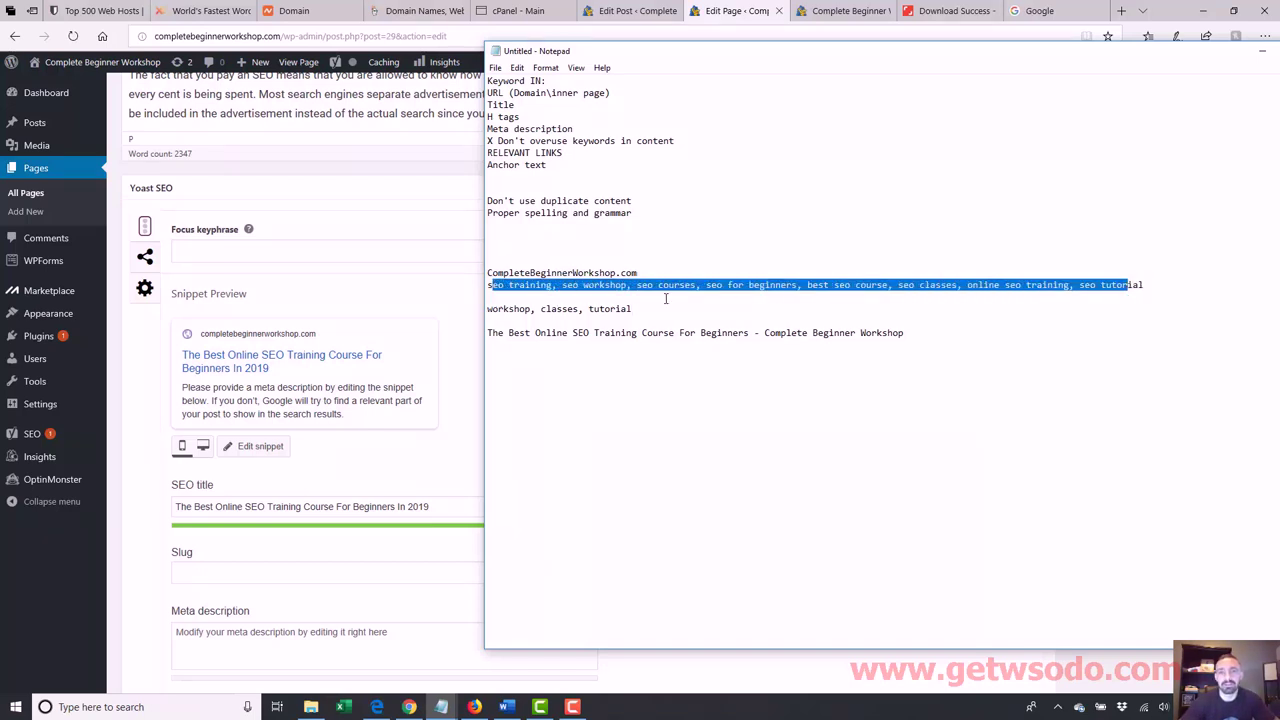
drag(632, 309, 485, 308)
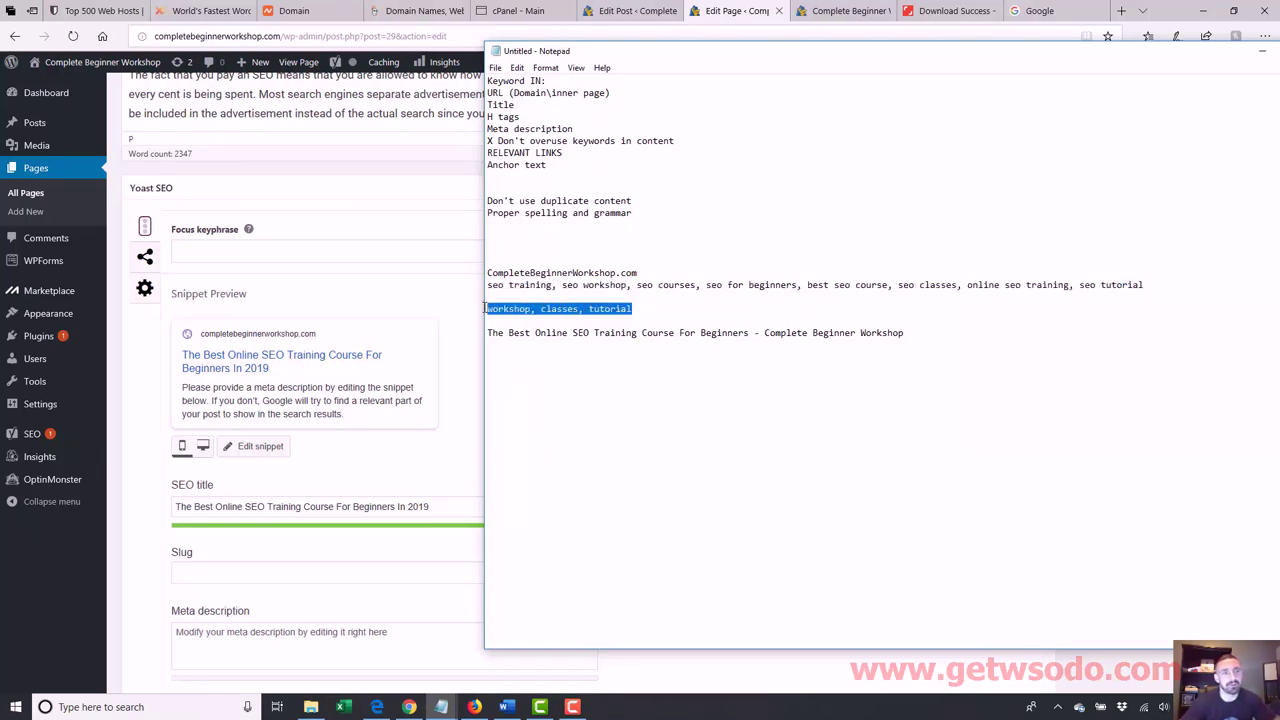
- Return to Edge, reopen the Yoast snippet preview, and remove the word Course from the SEO title
click(437, 283)
click(440, 289)
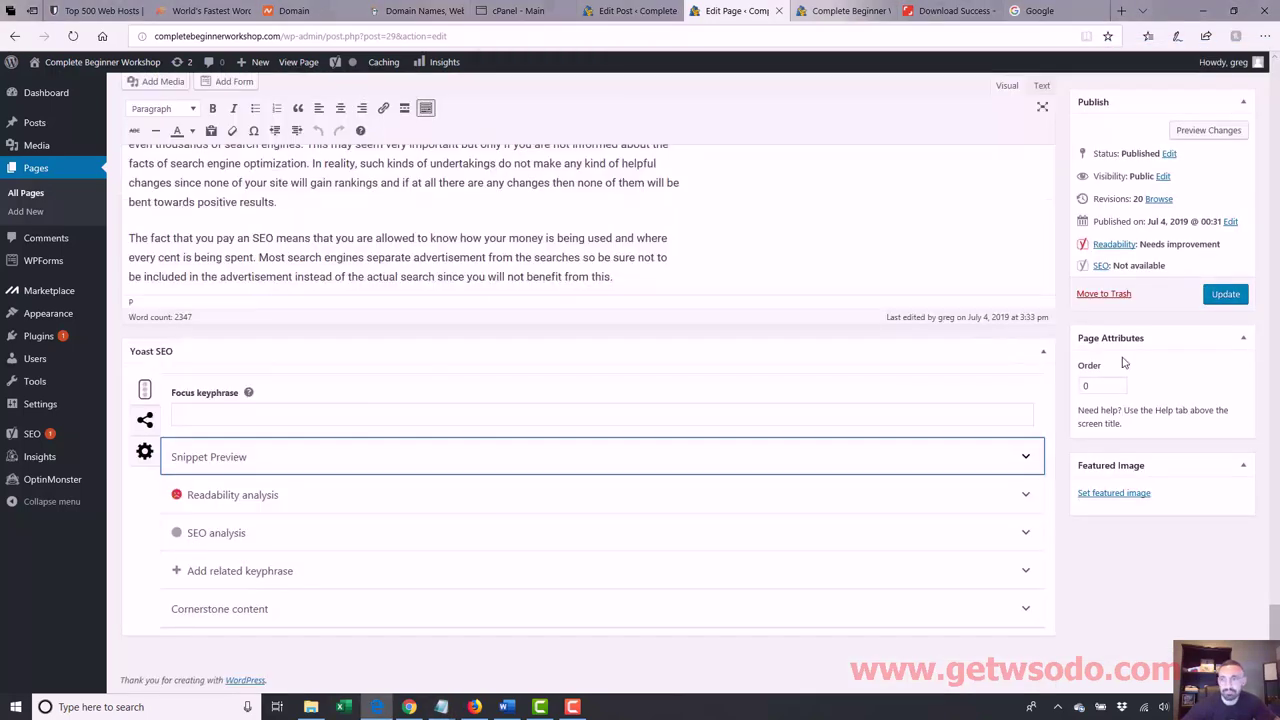
scroll(1200, 612, up, 1)
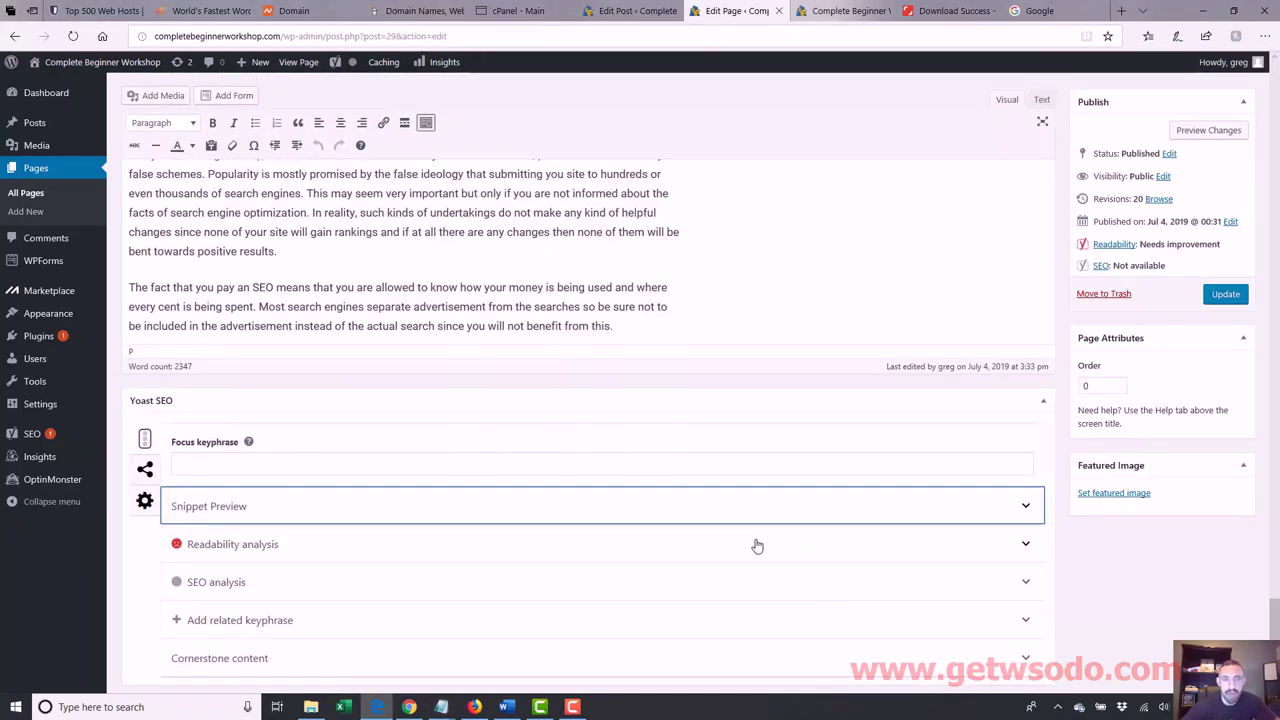
click(834, 508)
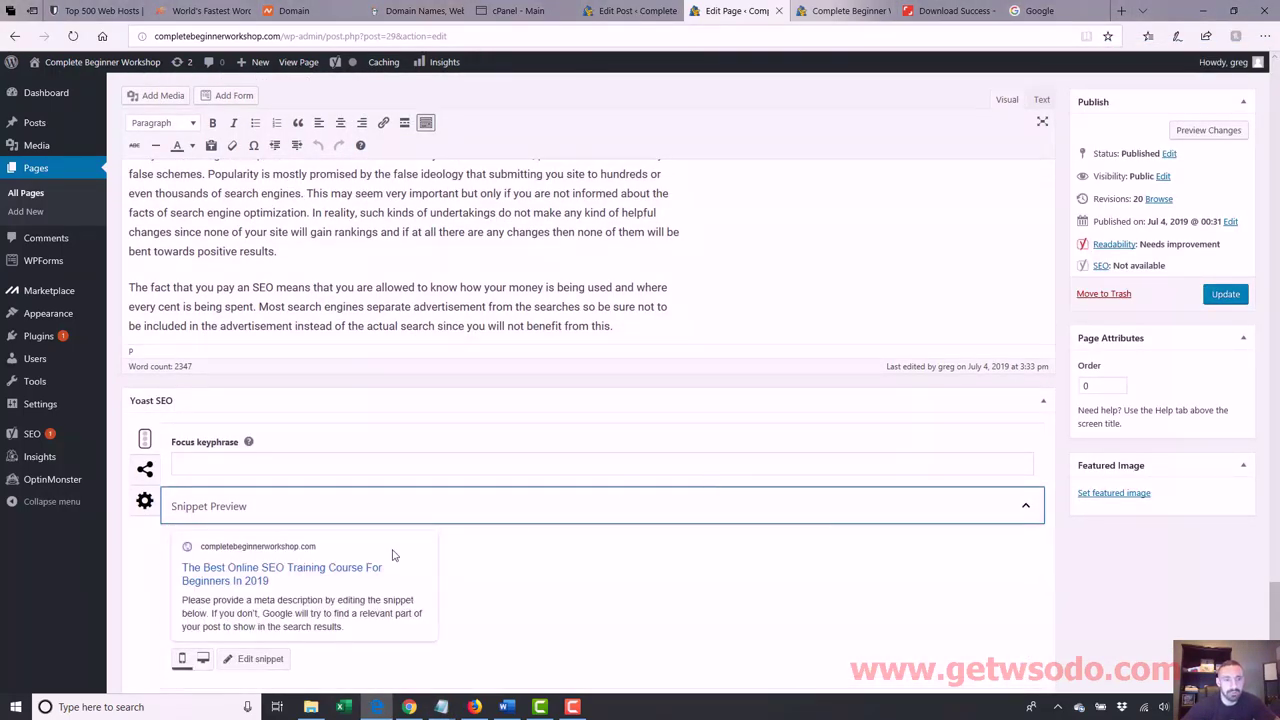
mouse_move(1268, 634)
mouse_down()
mouse_move(1271, 604)
mouse_move(1272, 624)
mouse_up()
click(362, 392)
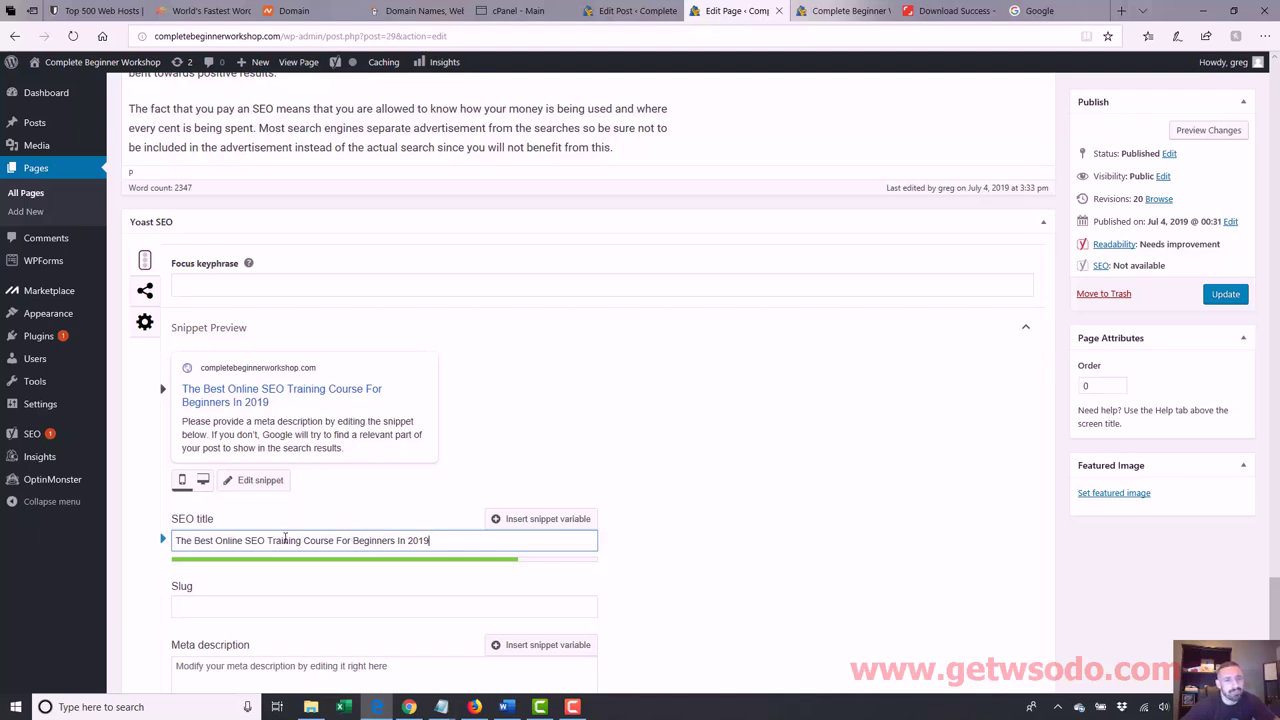
drag(336, 545, 305, 545)
key(BackSpace)
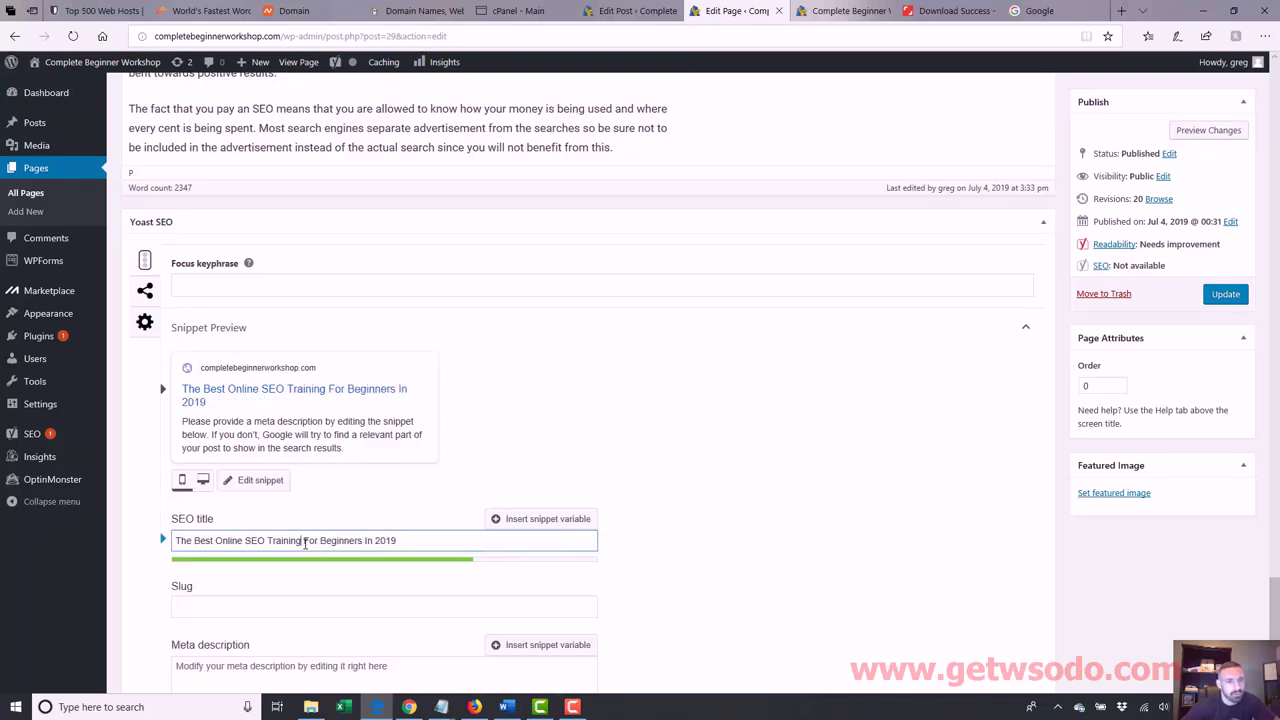
- Append | Complete Beginner Workshop to the end of the SEO title
text(| Com)
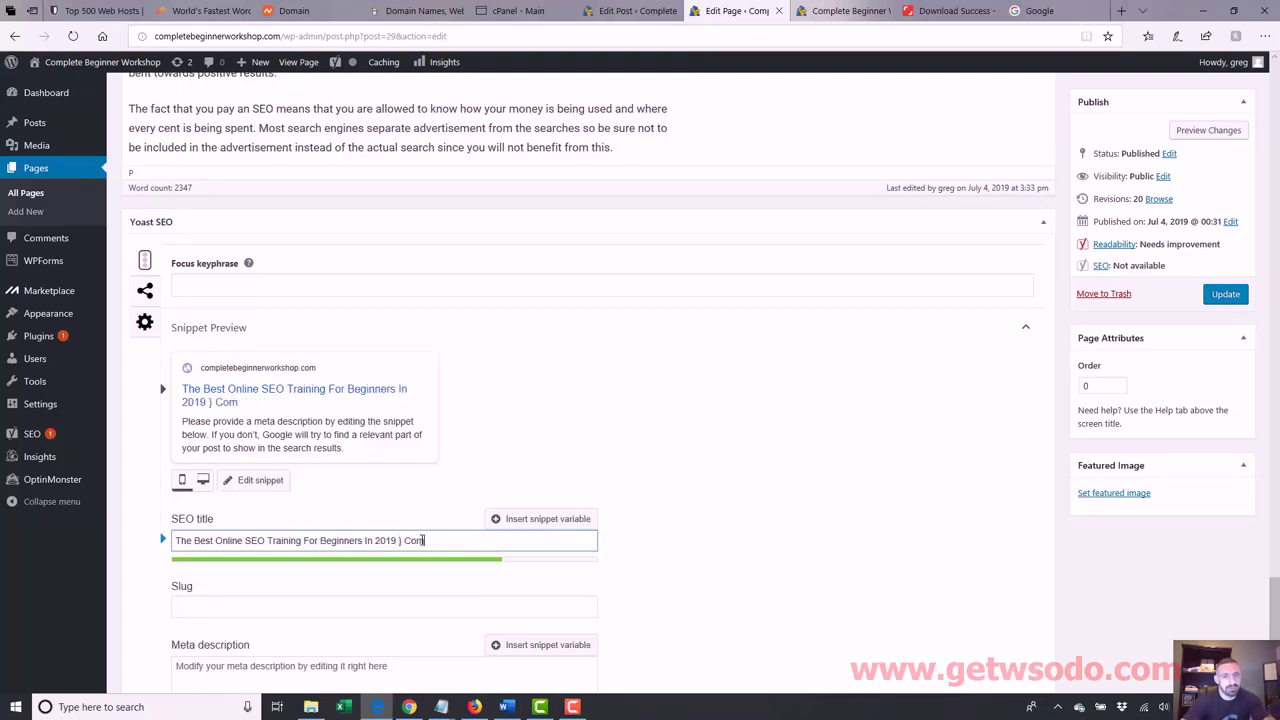
key(BackSpace)
key(BackSpace)
key(BackSpace)
text(C)
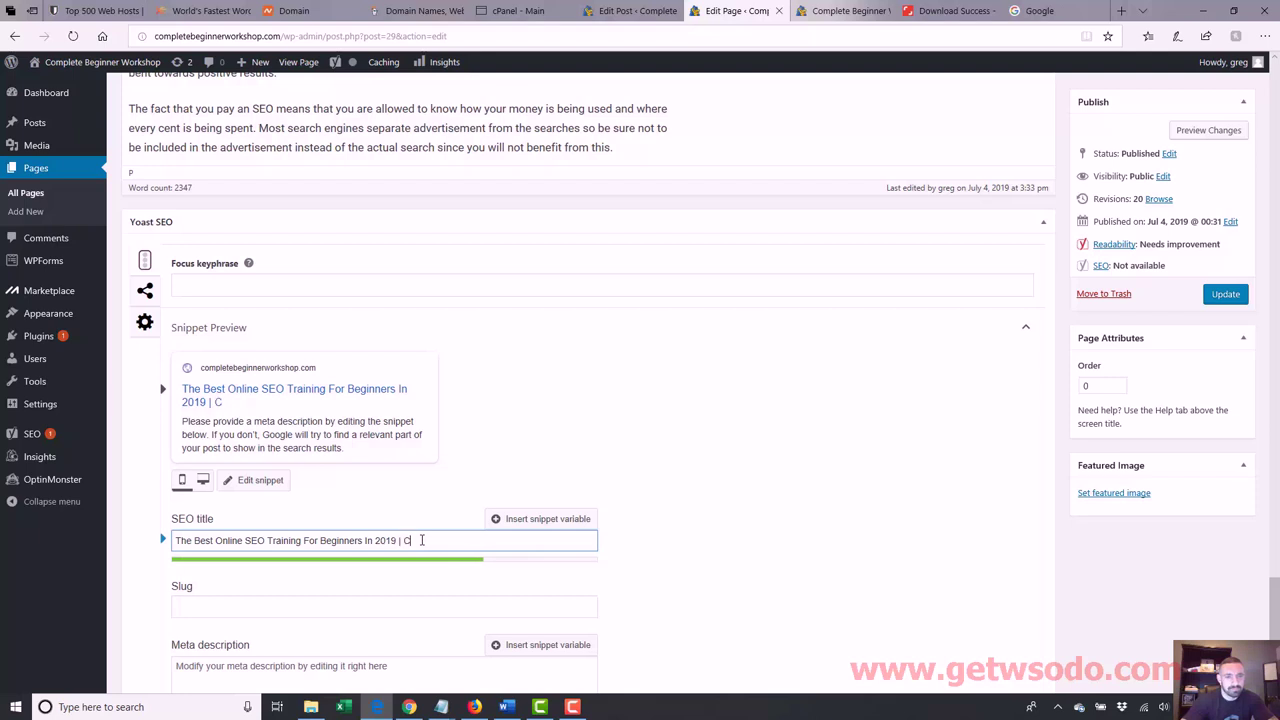
text(omplete Beginner S)
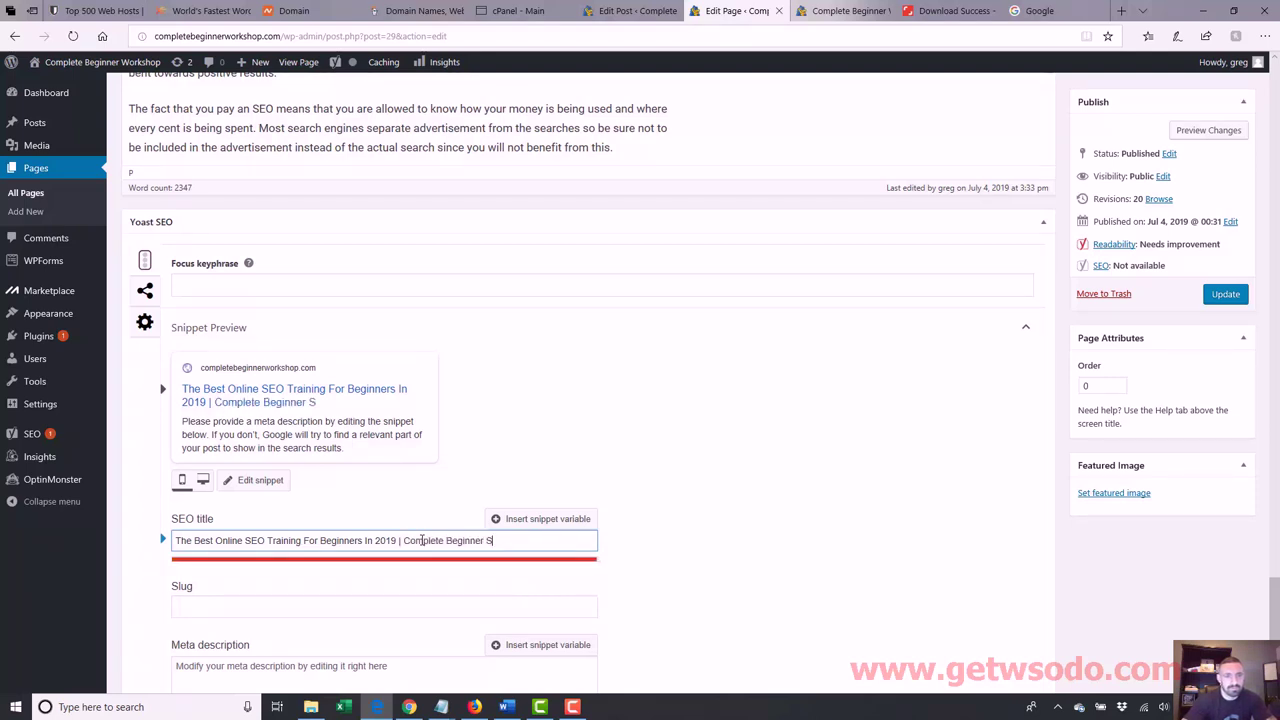
key(BackSpace)
text(Workshop)
- Shorten the SEO title by deleting In 2019 before the separator and the leading word The
click(396, 540)
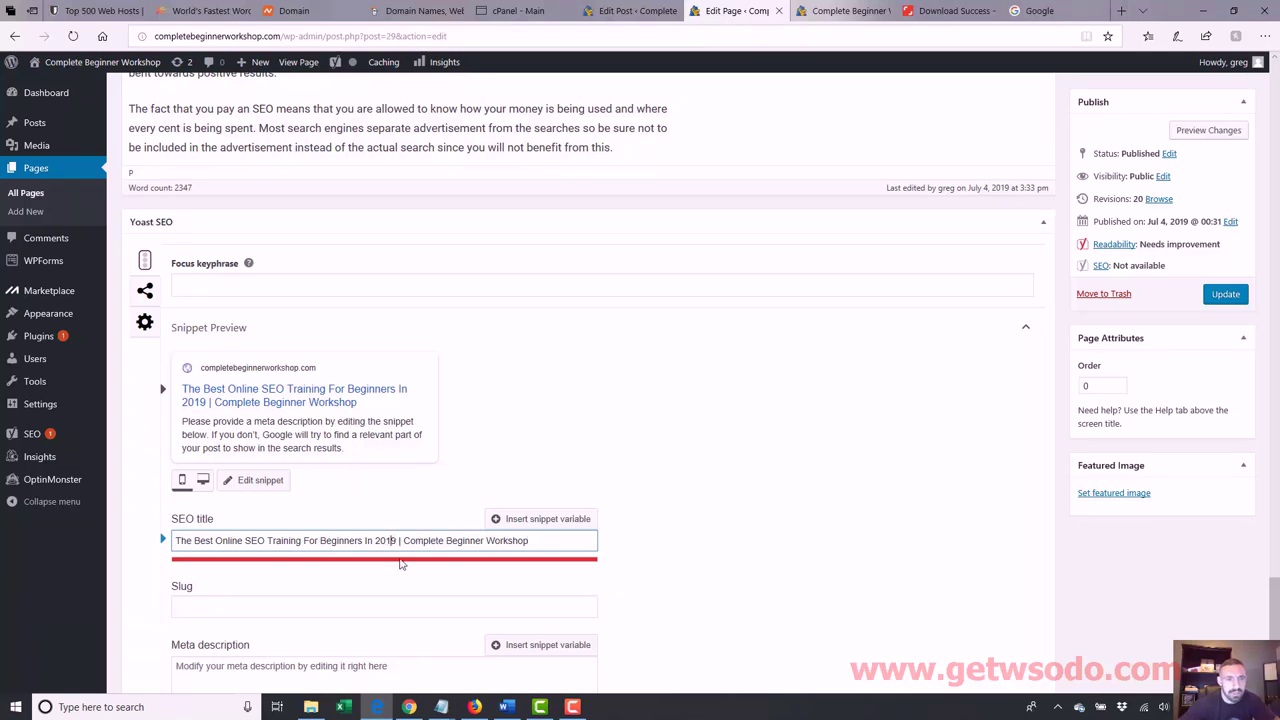
key(BackSpace)
key(BackSpace)
key(BackSpace)
key(BackSpace)
key(BackSpace)
key(BackSpace)
key(BackSpace)
key(BackSpace)
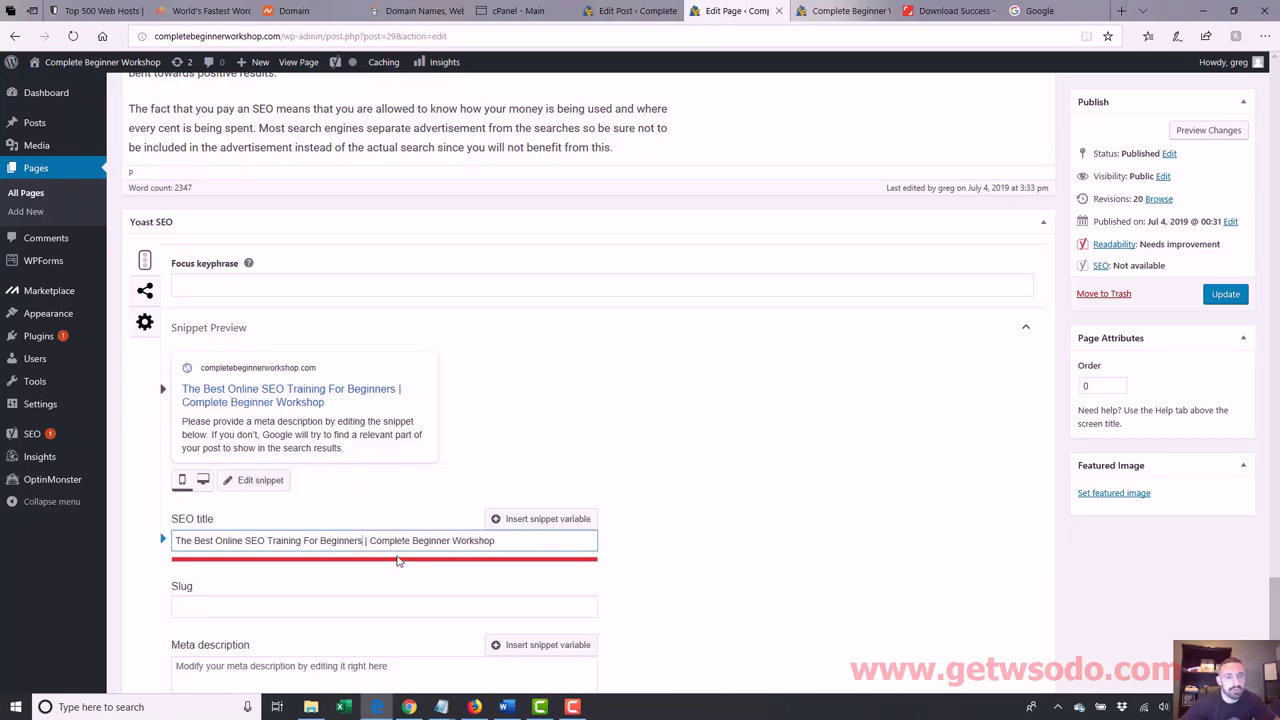
double_click(193, 540)
key(BackSpace)
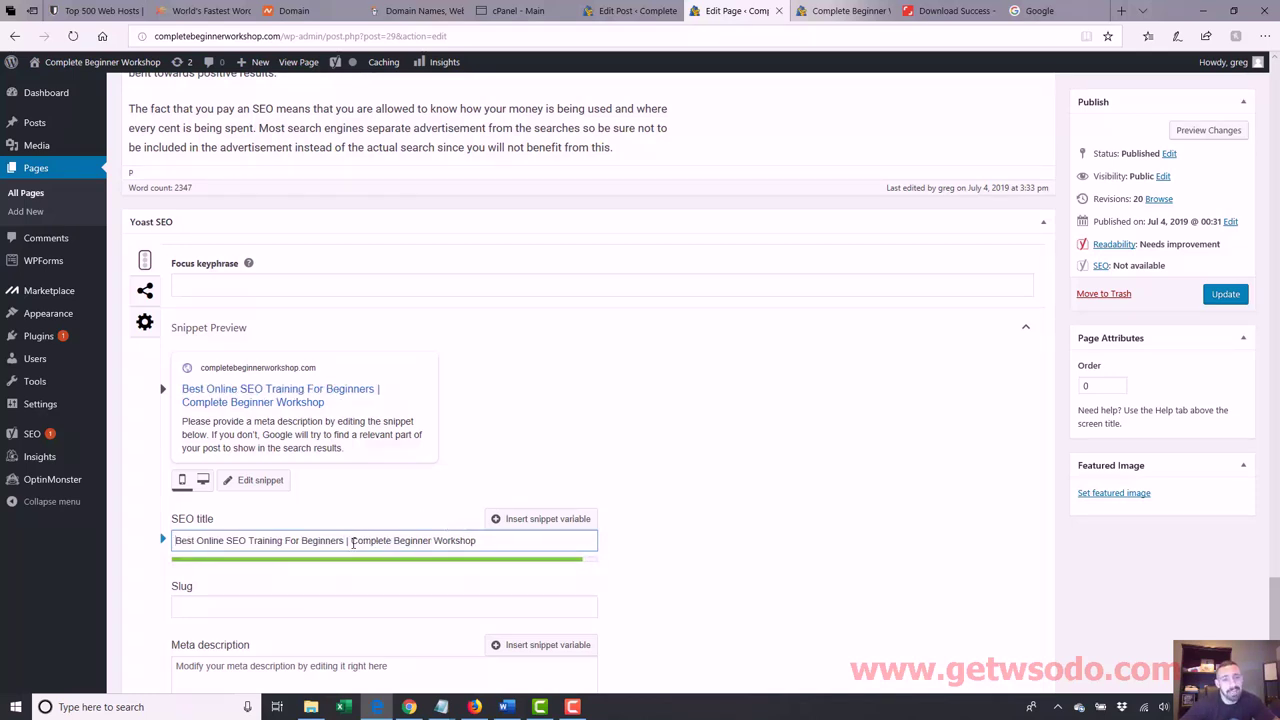
drag(350, 540, 505, 531)
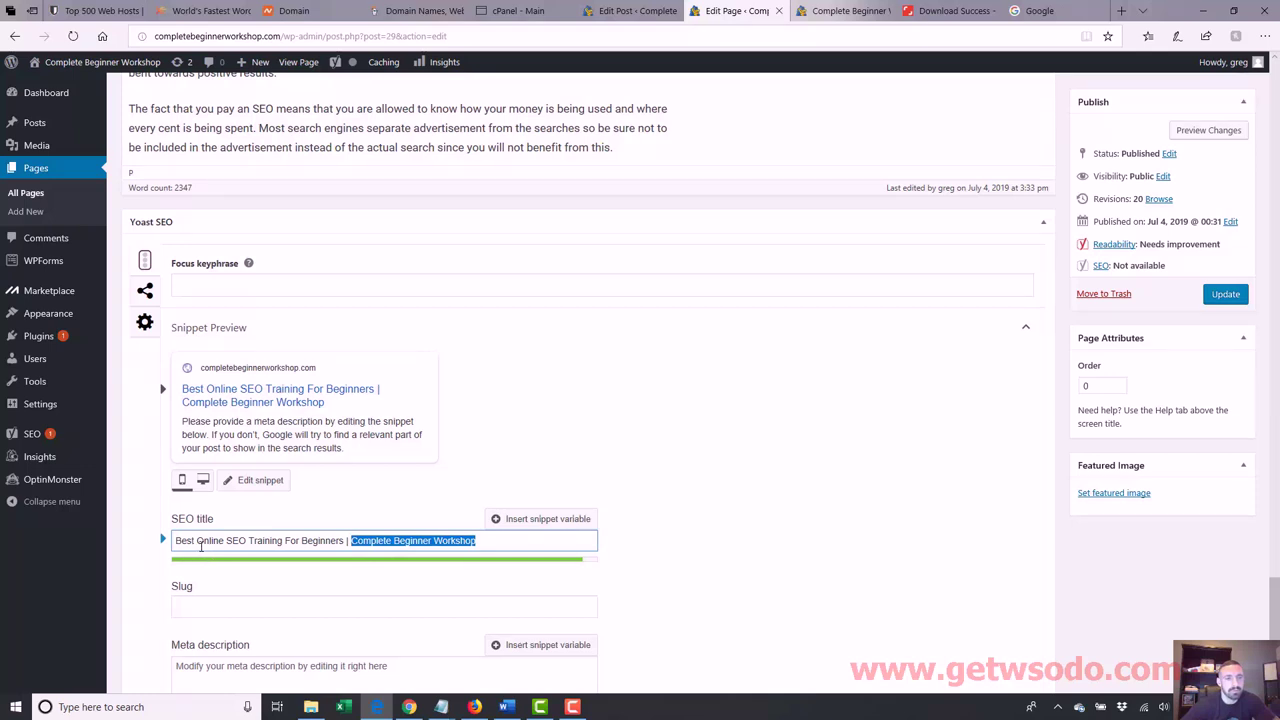
click(455, 544)
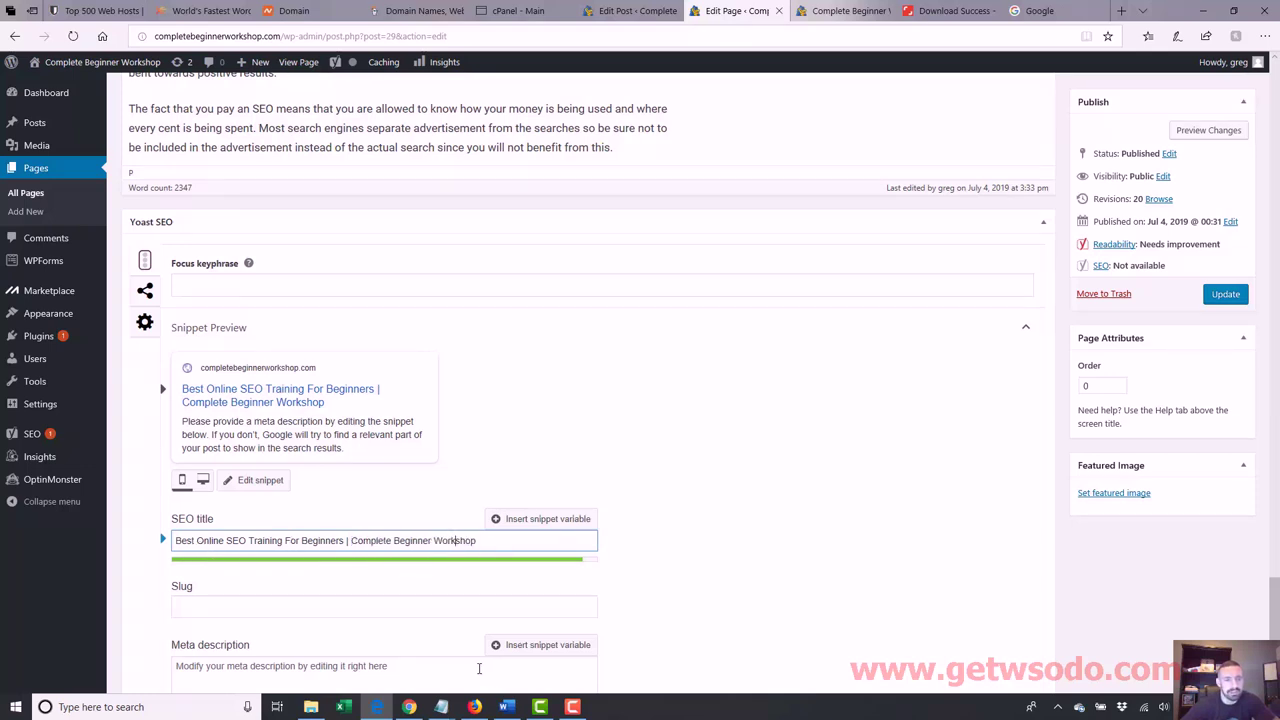
- Switch to Notepad and change the leftover keywords line below the keyword list to classes, tutorial, course, 2019
click(441, 706)
click(543, 677)
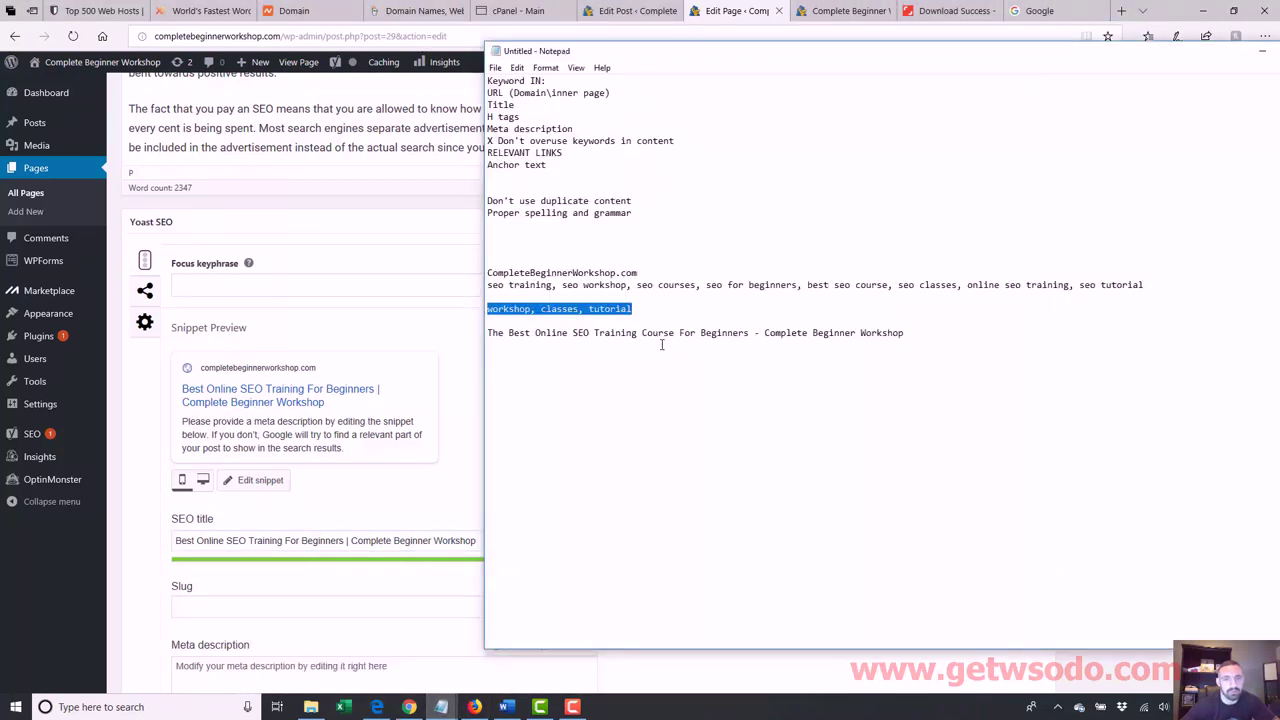
click(653, 310)
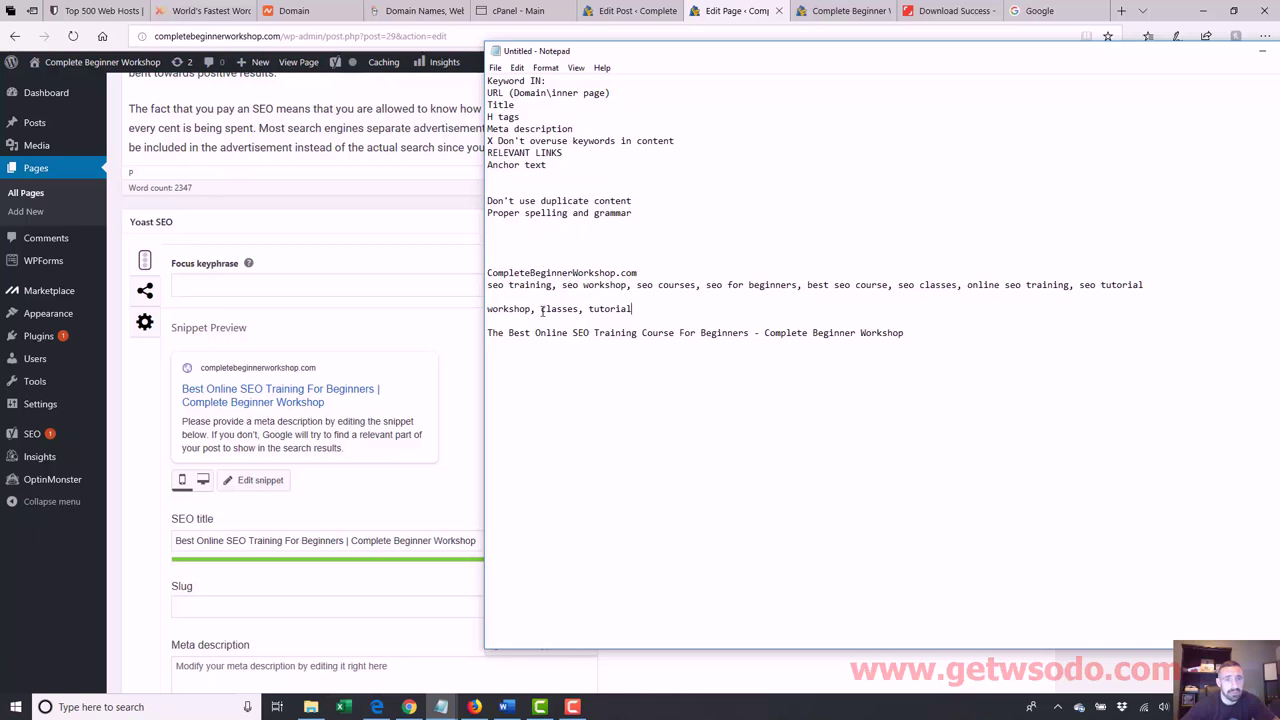
drag(542, 309, 489, 309)
key(BackSpace)
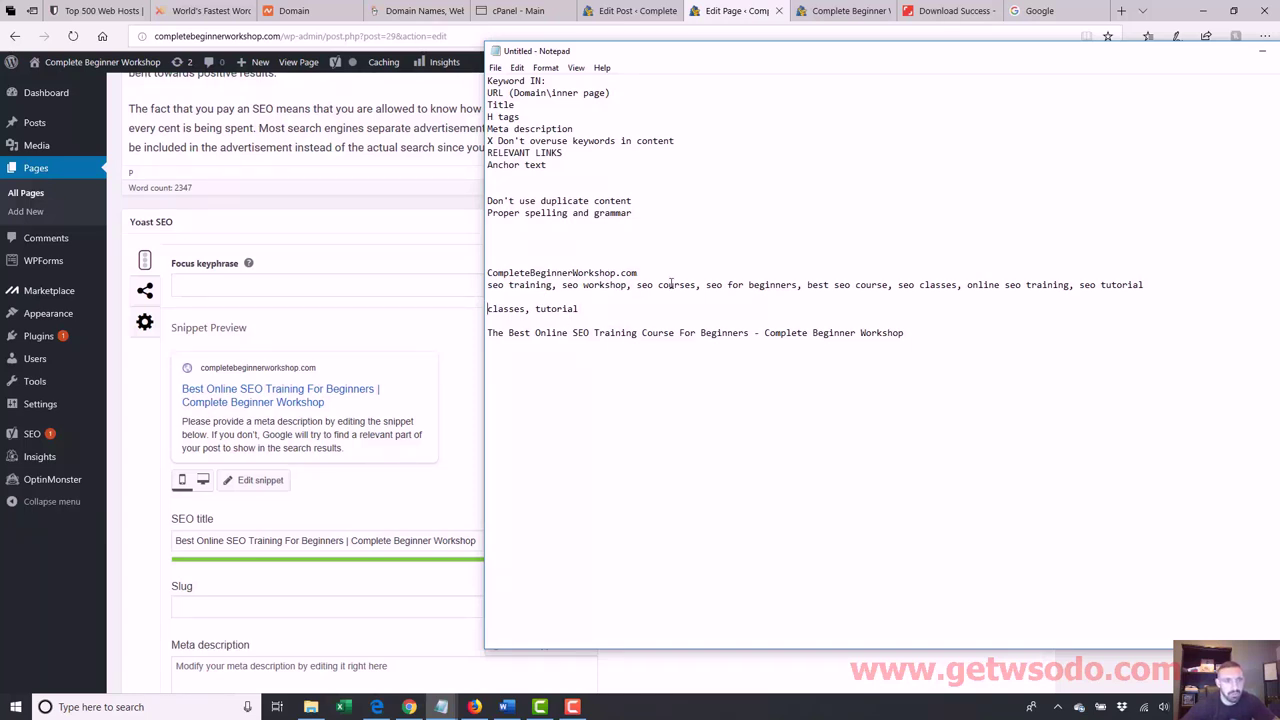
click(630, 312)
text(, course)
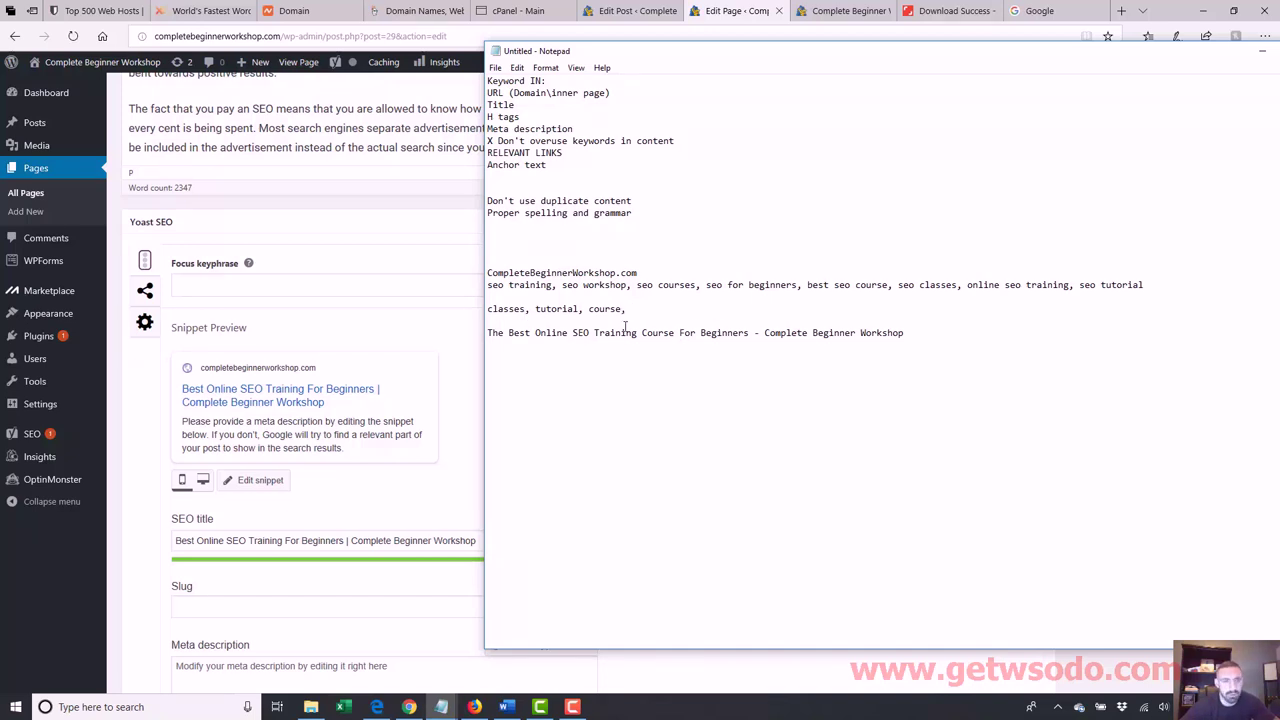
text(, 2019)
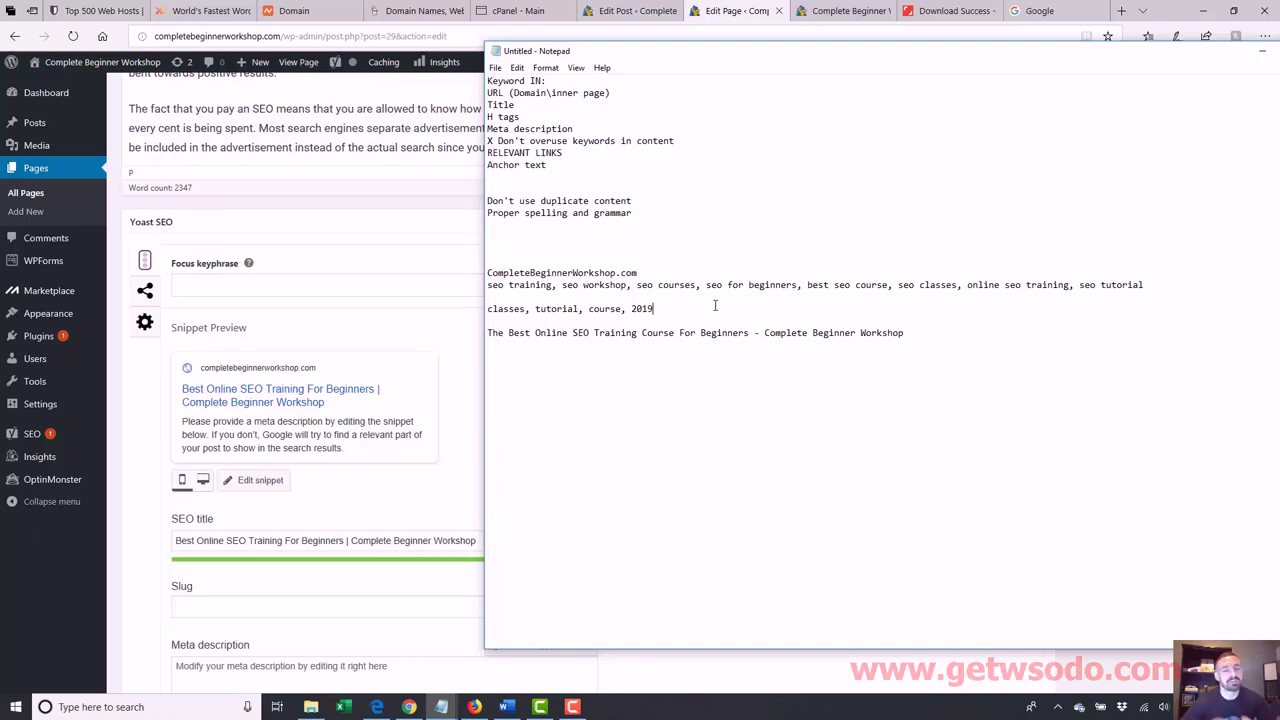
key(ctrl+shift+Left)
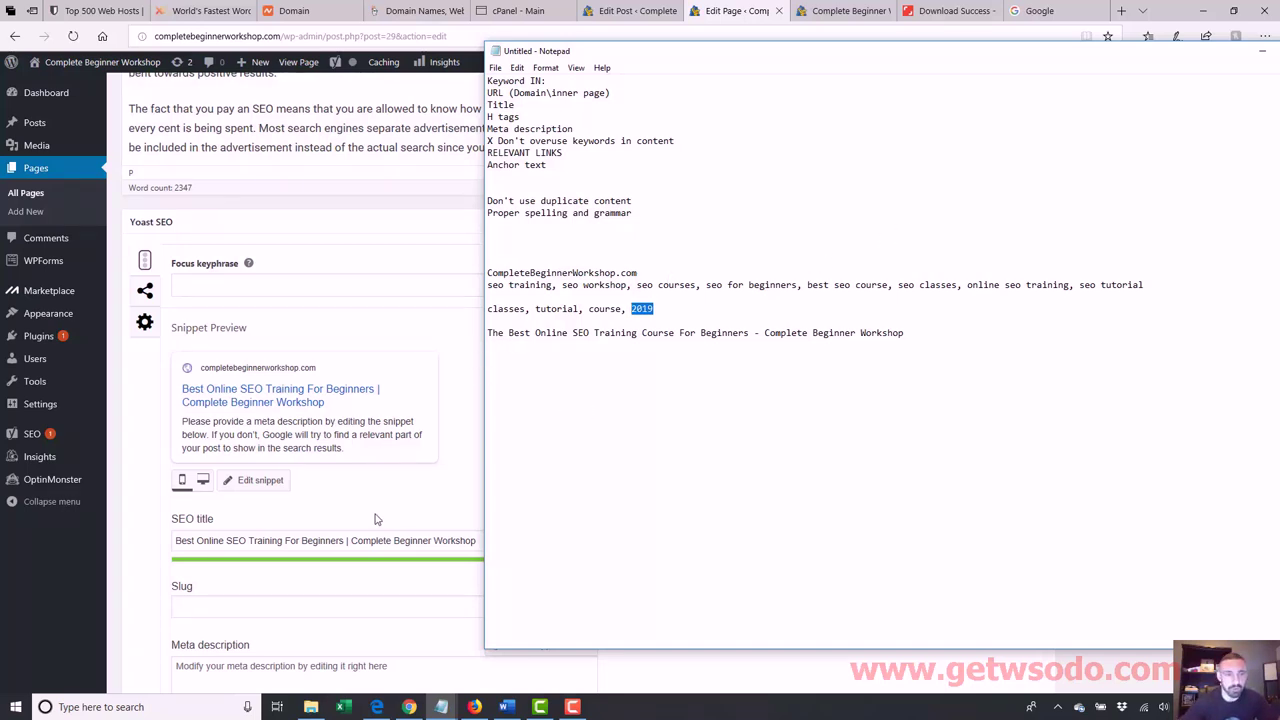
- Return to Edge, review both halves of the SEO title, and update the page
click(336, 541)
drag(344, 541, 163, 537)
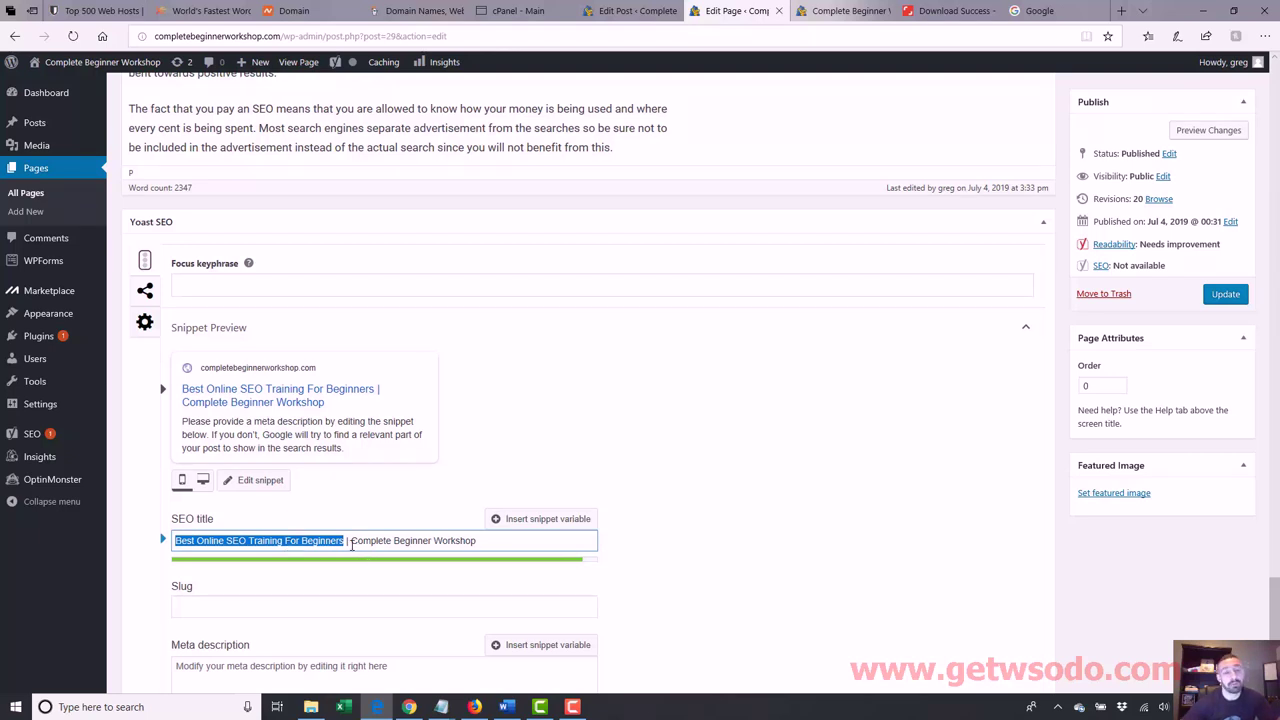
drag(352, 545, 534, 545)
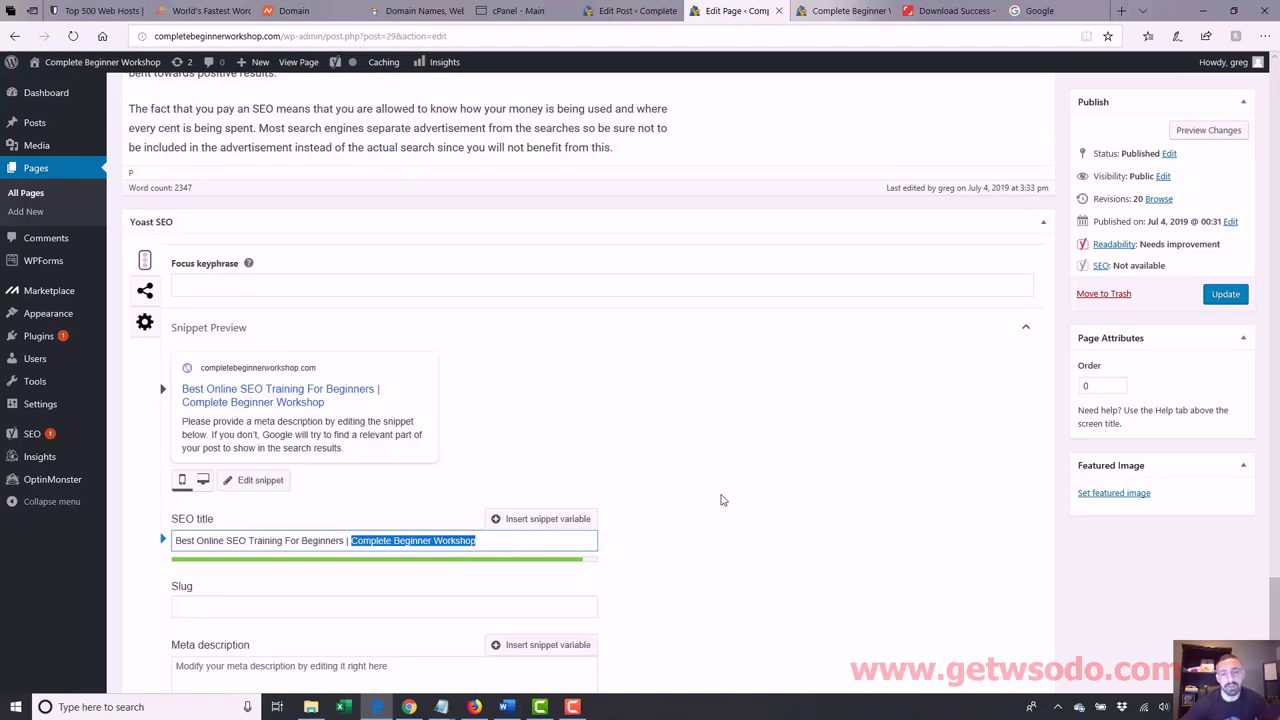
click(566, 548)
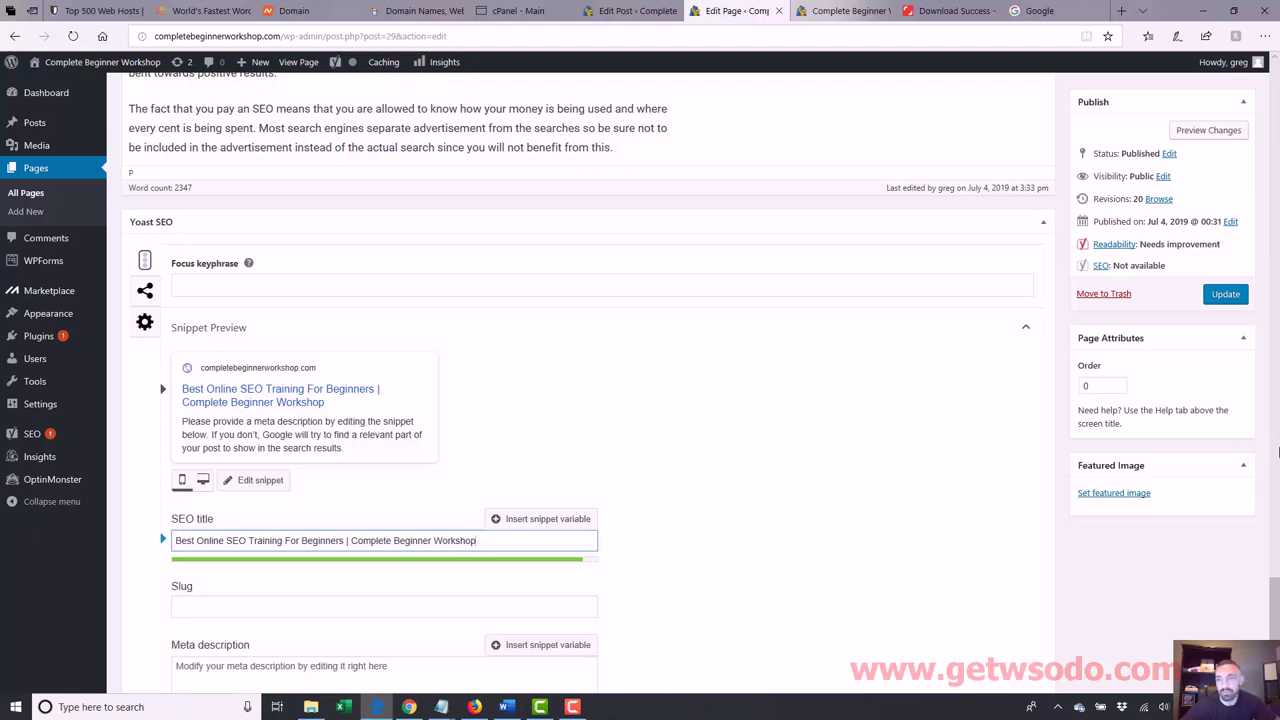
scroll(1276, 452, up, 2)
click(1226, 294)
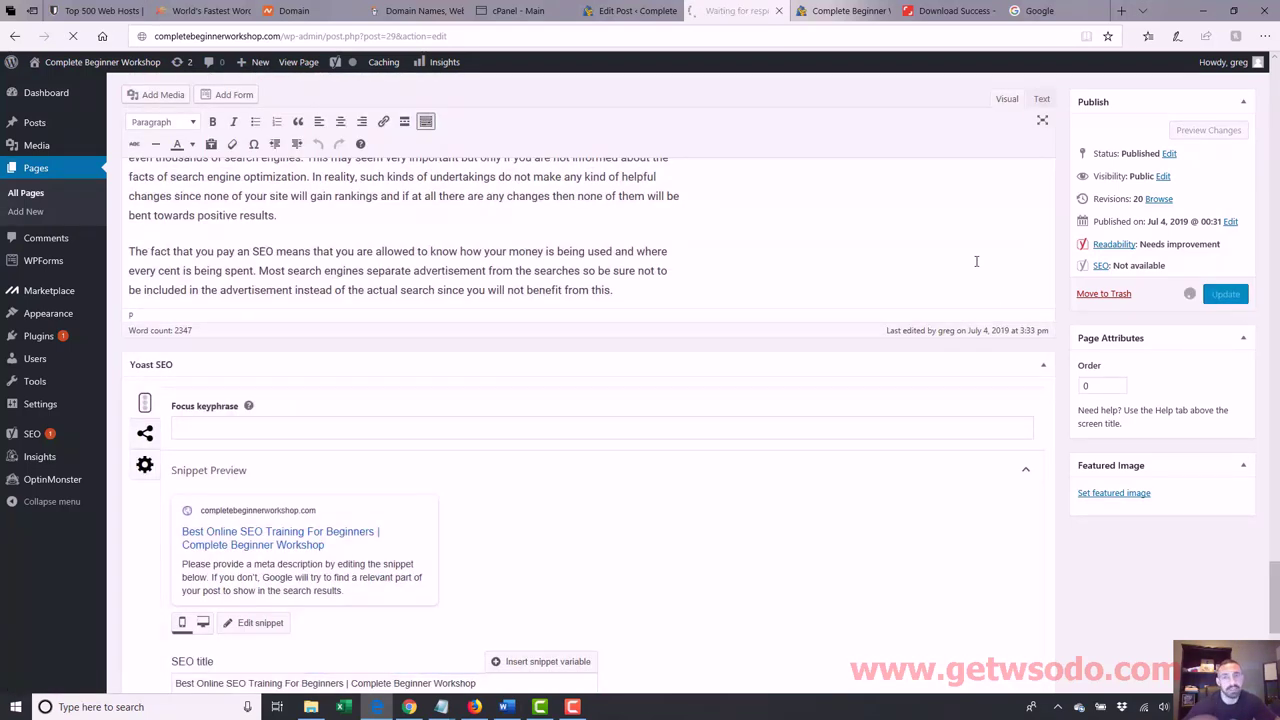
- Reload the live Complete Beginner Workshop front page to check its new title
click(850, 11)
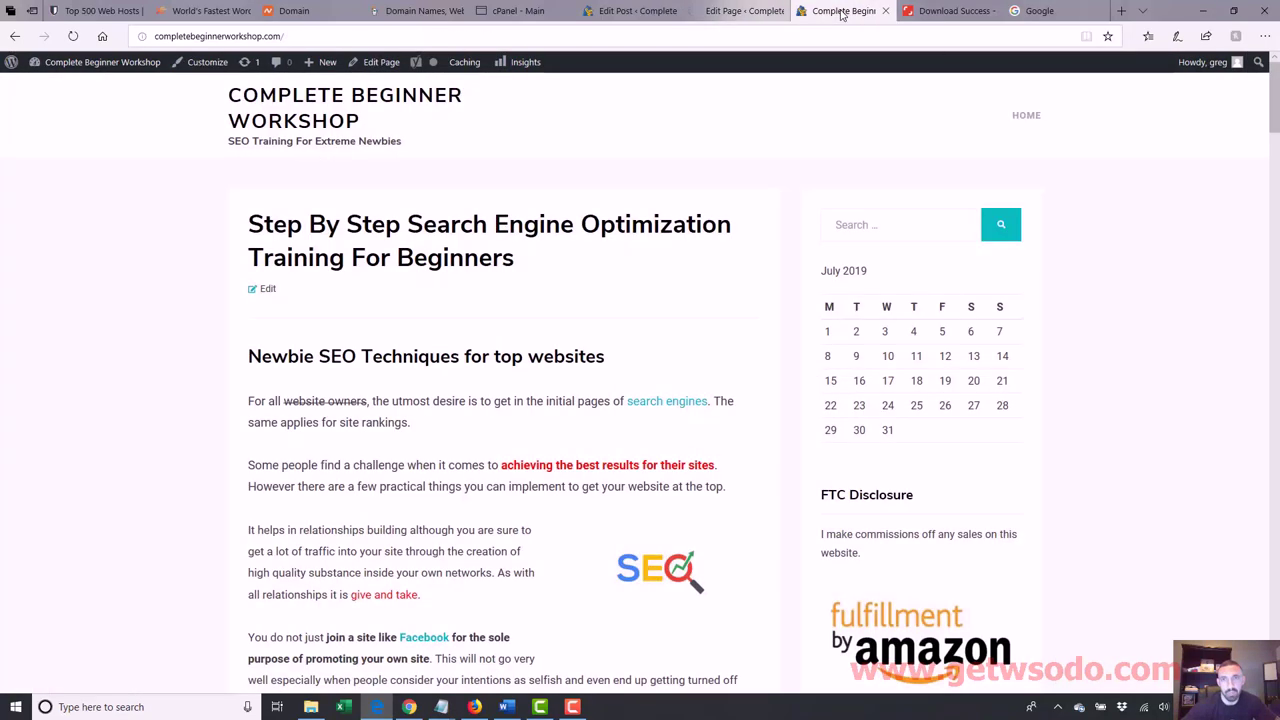
click(793, 32)
key(Return)
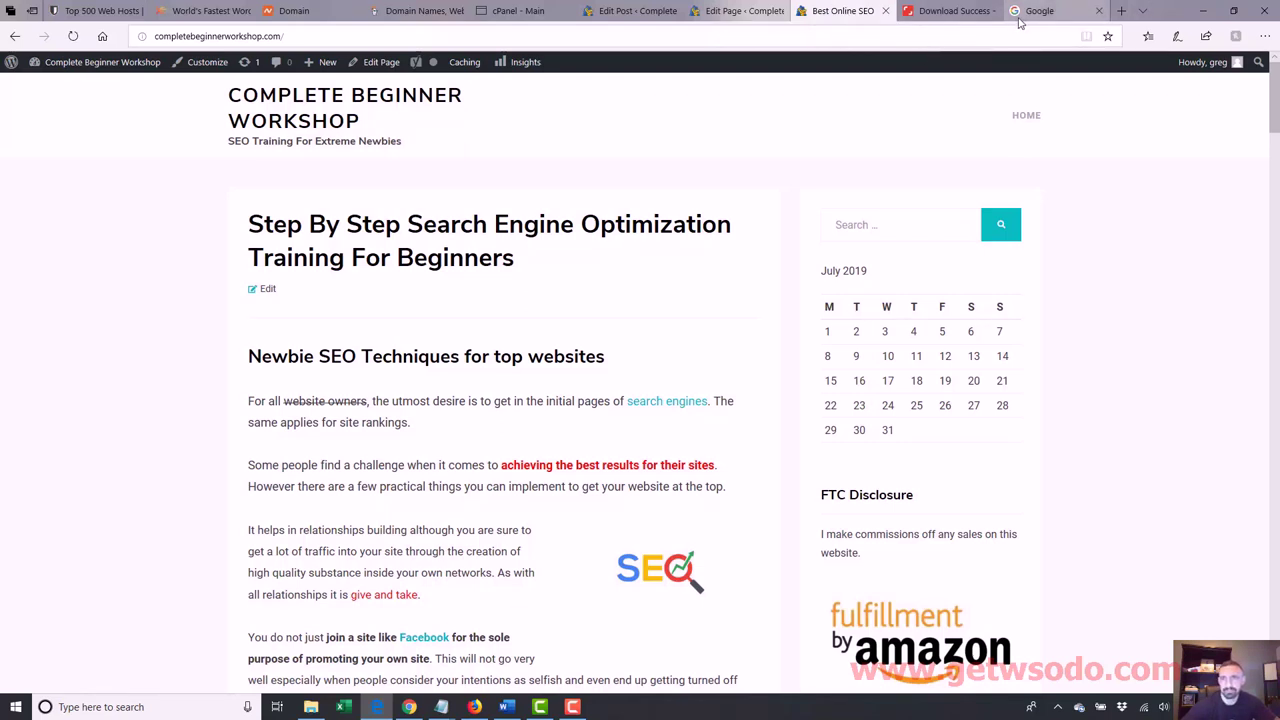
- Return to the front page's editor and clear the page title Step By Step Search Engine Optimization Training For Beginners
click(736, 10)
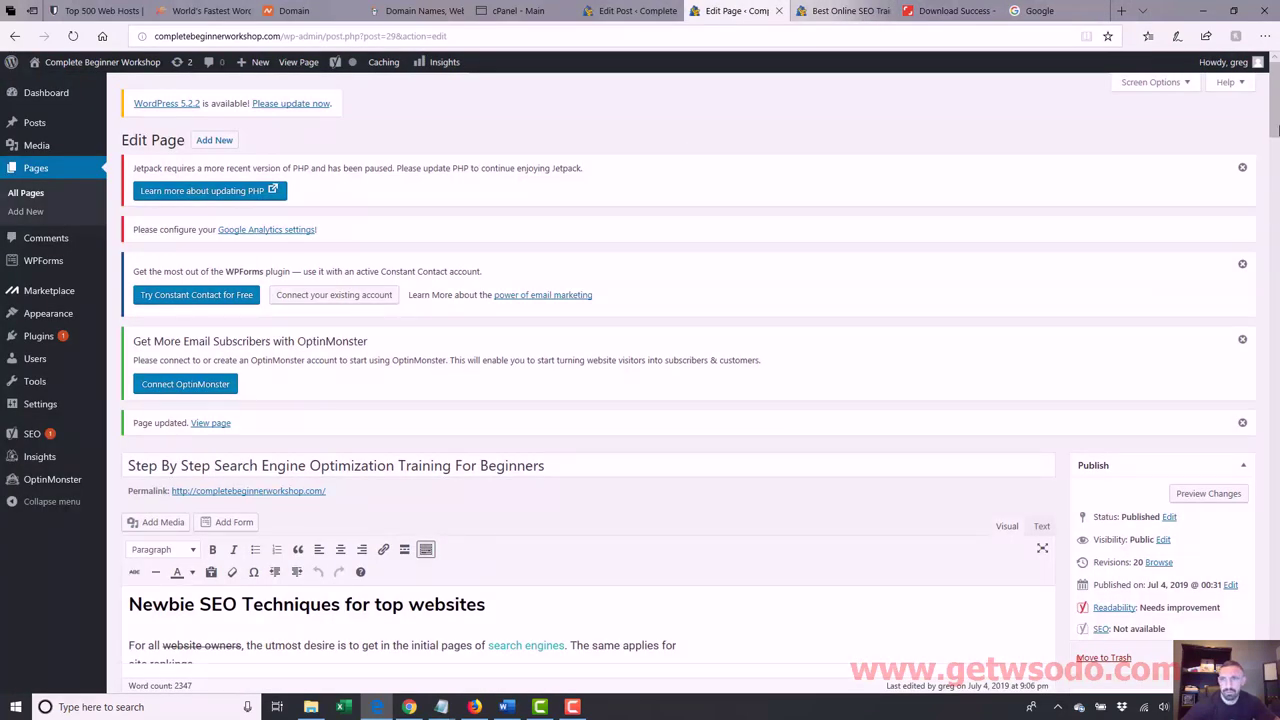
scroll(1275, 128, down, 2)
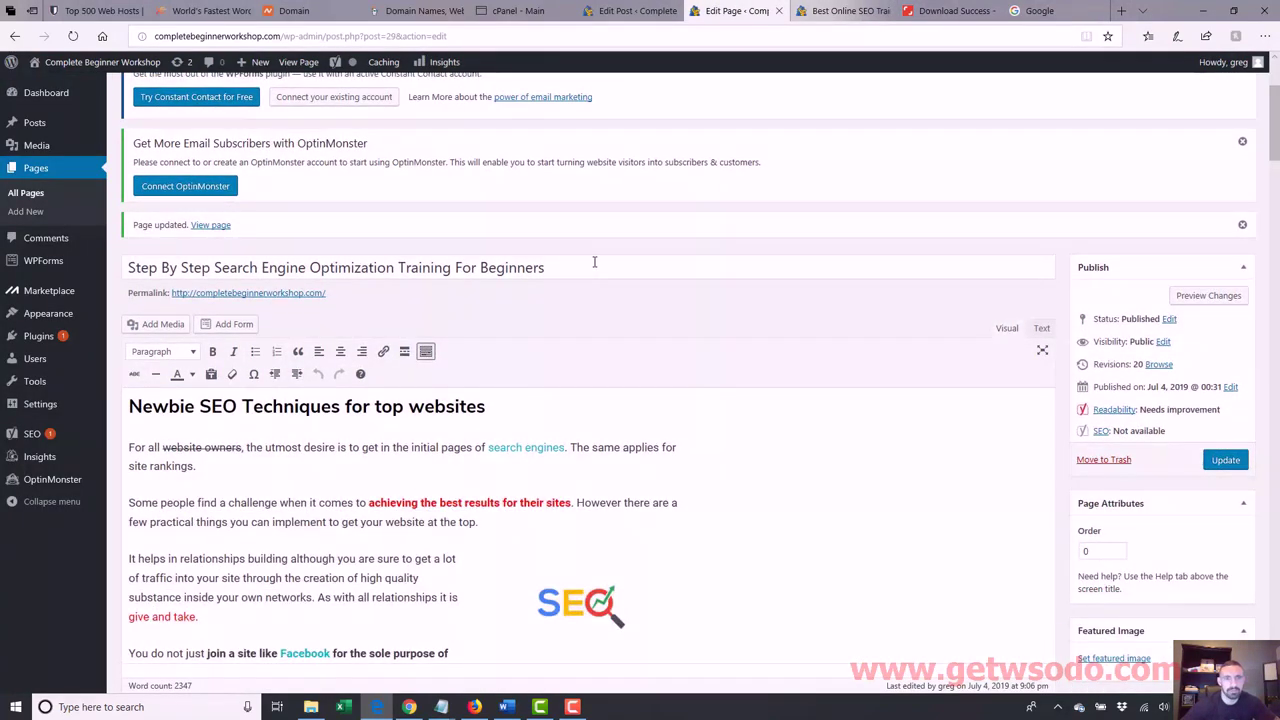
drag(594, 262, 3, 222)
key(BackSpace)
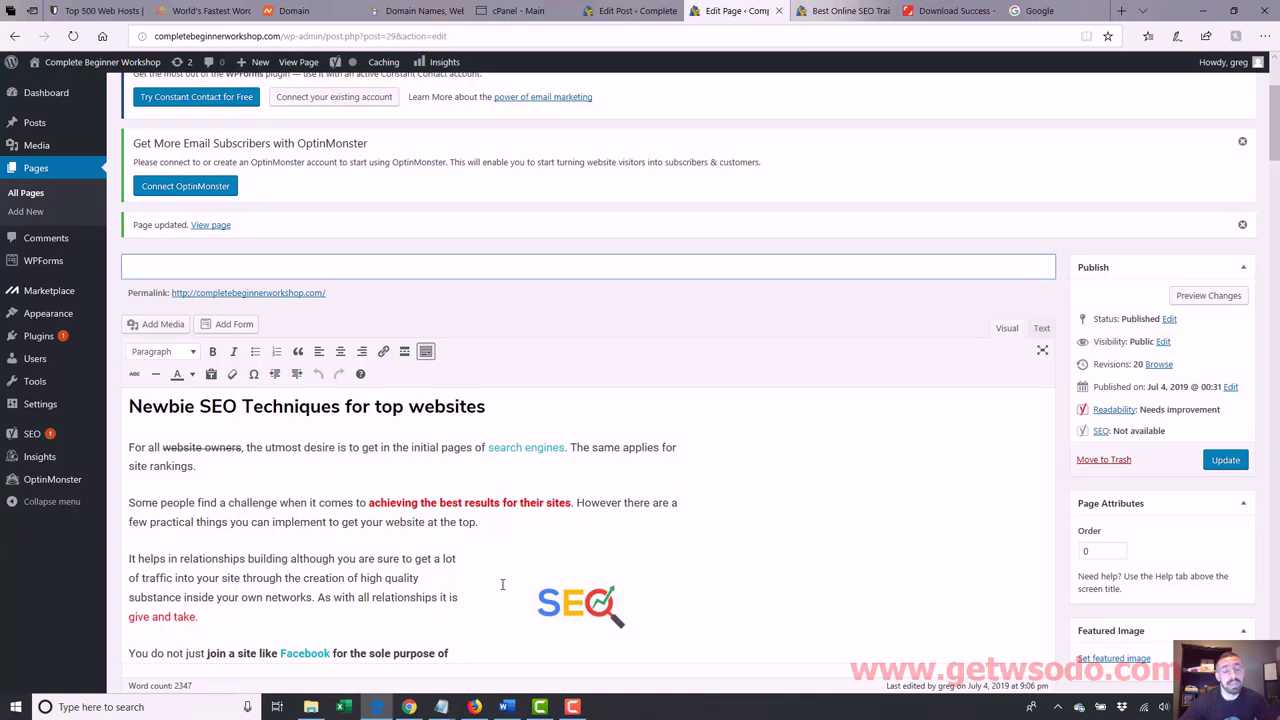
- Consult the keywords in Notepad, and enter Search Engine Optimization as the page title in Edge
mouse_move(441, 707)
click(560, 655)
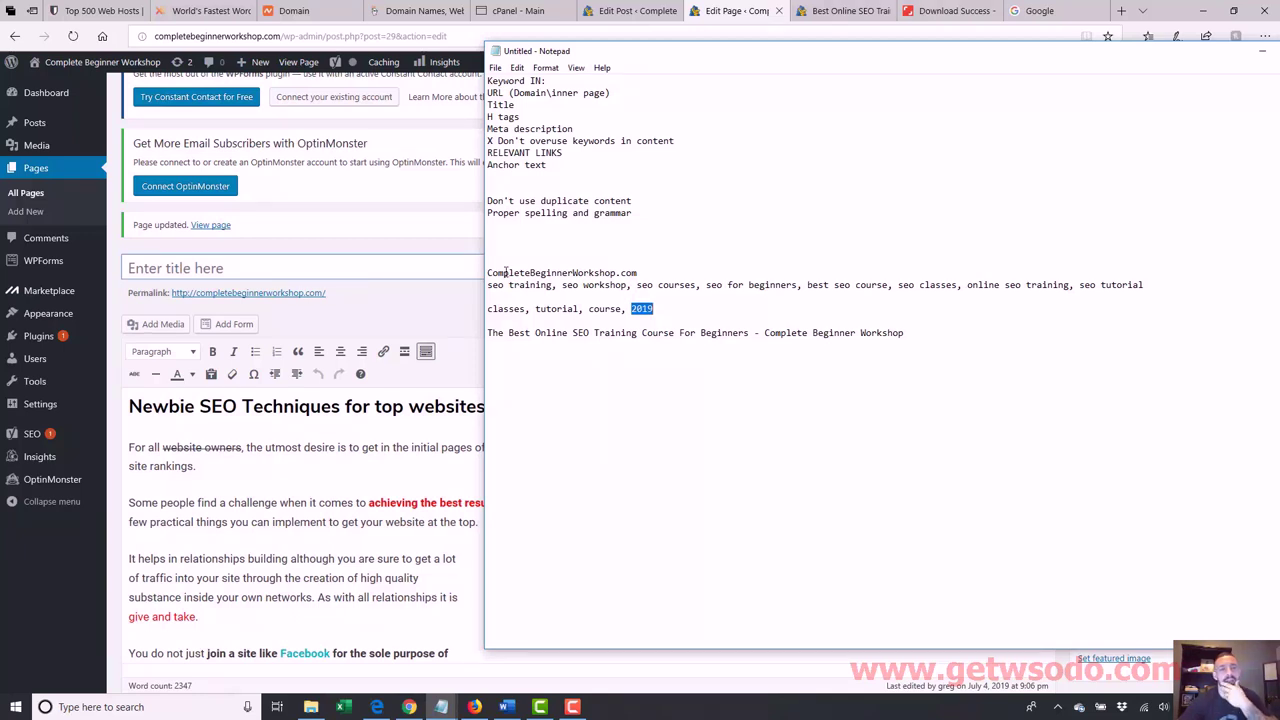
click(345, 267)
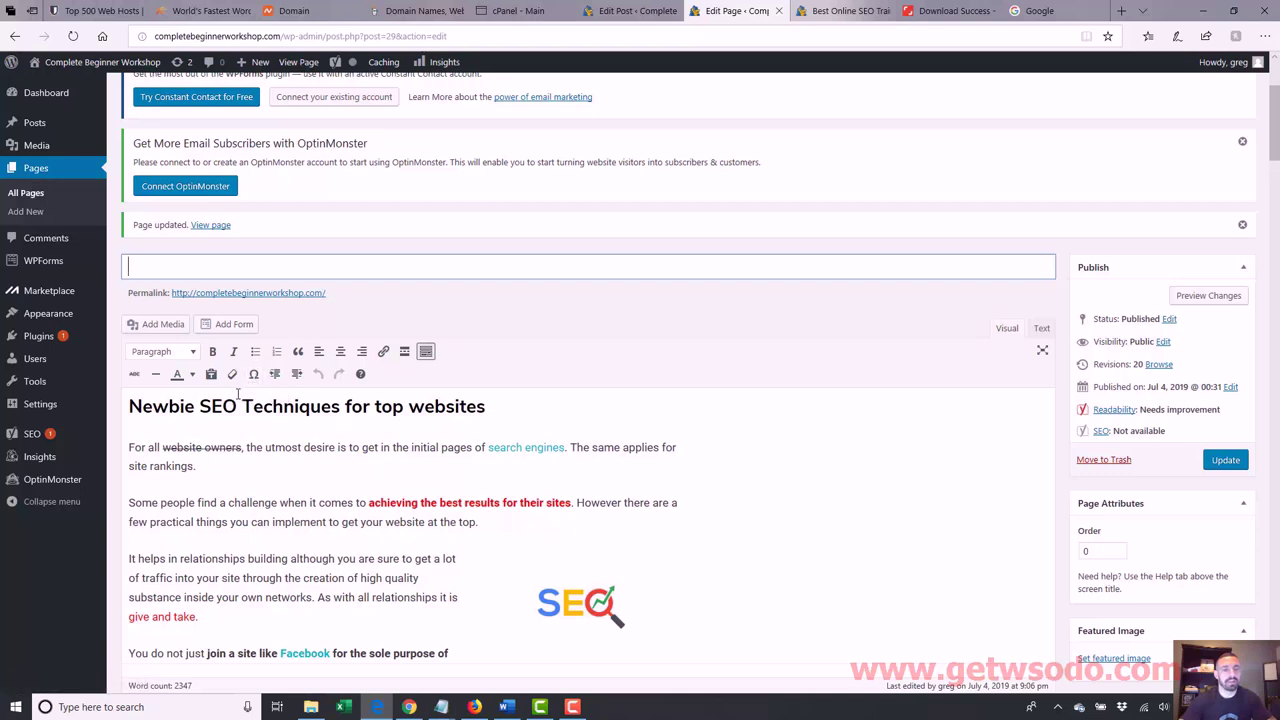
text(Sear)
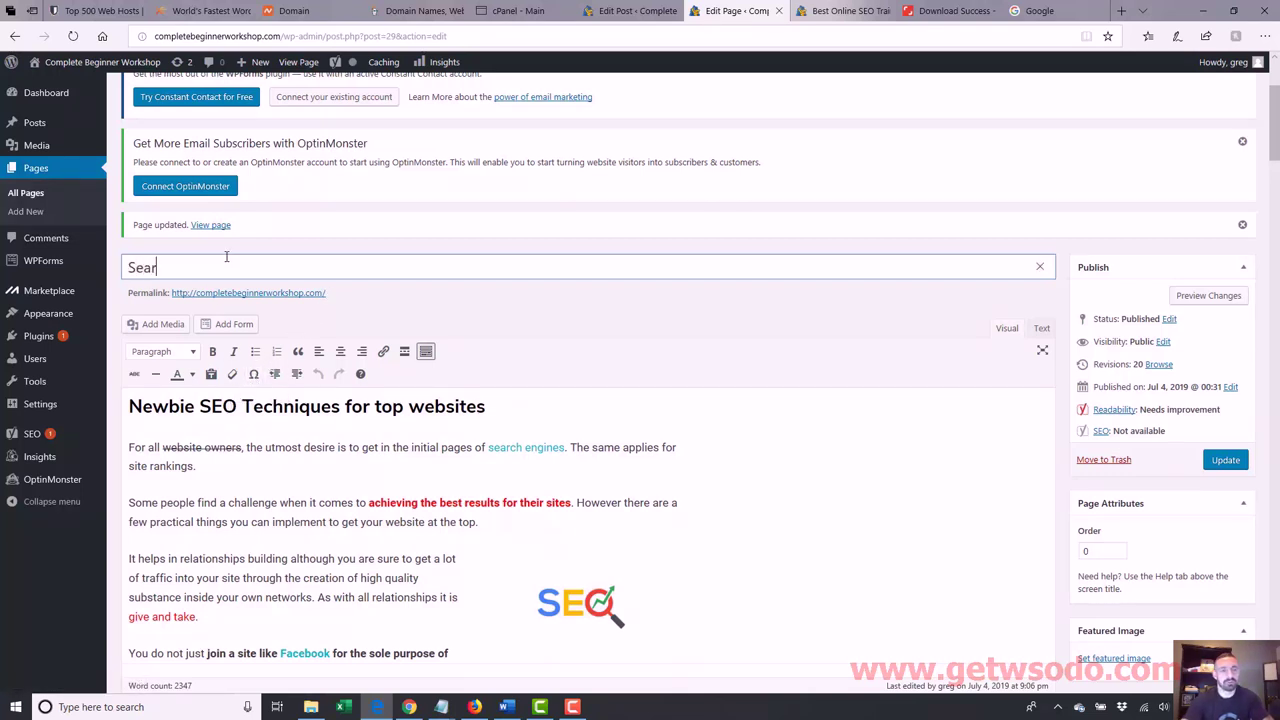
text(ch Engine Optiomiza)
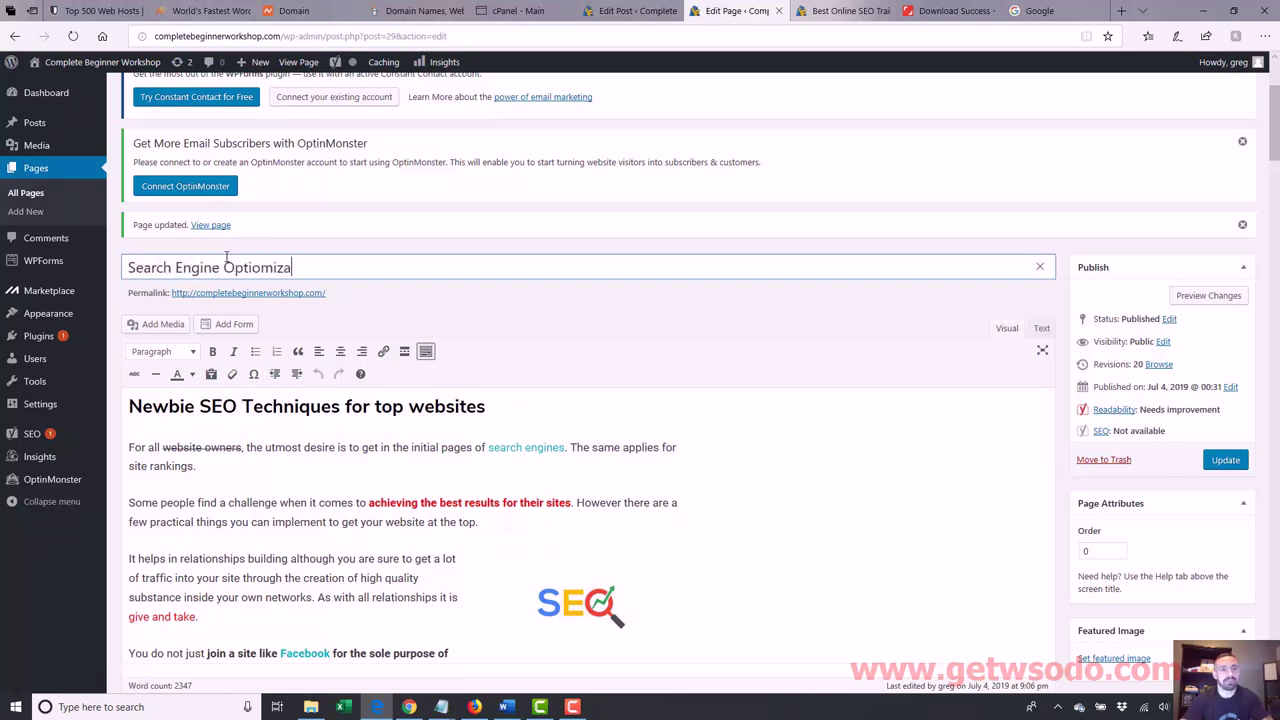
key(BackSpace)
key(BackSpace)
key(BackSpace)
key(BackSpace)
key(BackSpace)
text(mization)
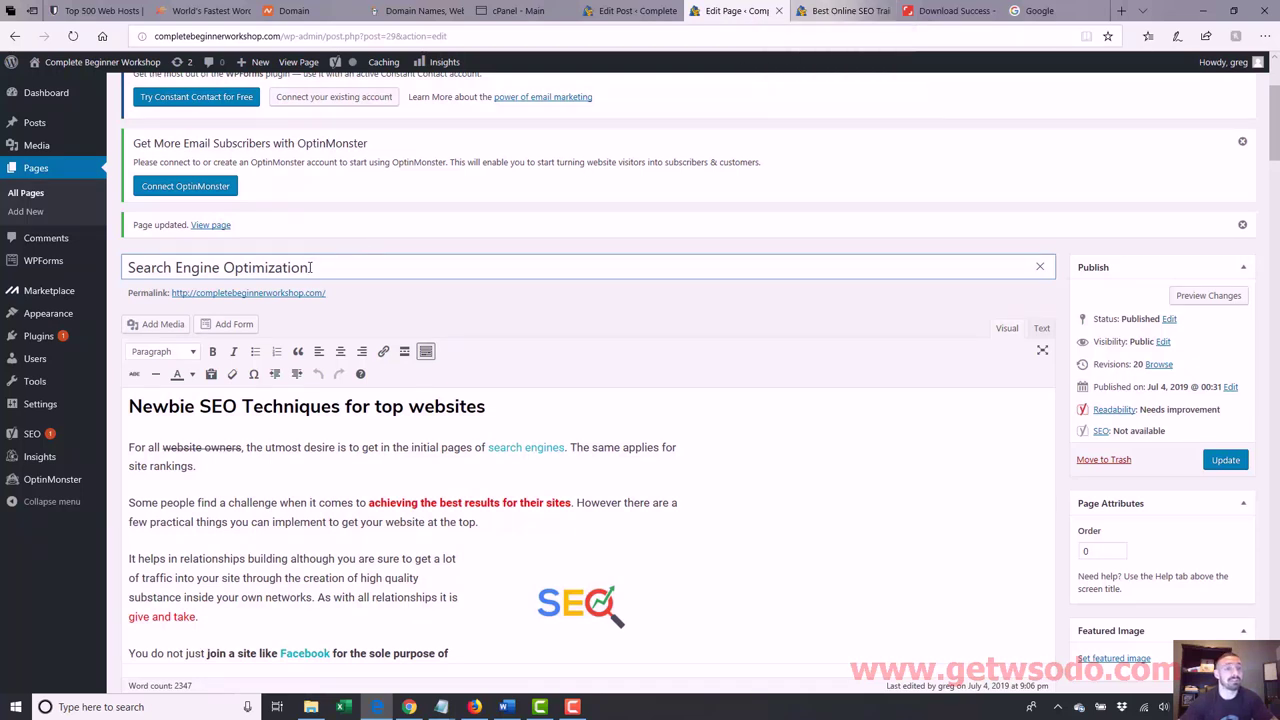
- Check the Notepad keywords and extend the page title in Edge to Search Engine Optimization Course For 2019
drag(310, 267, 127, 267)
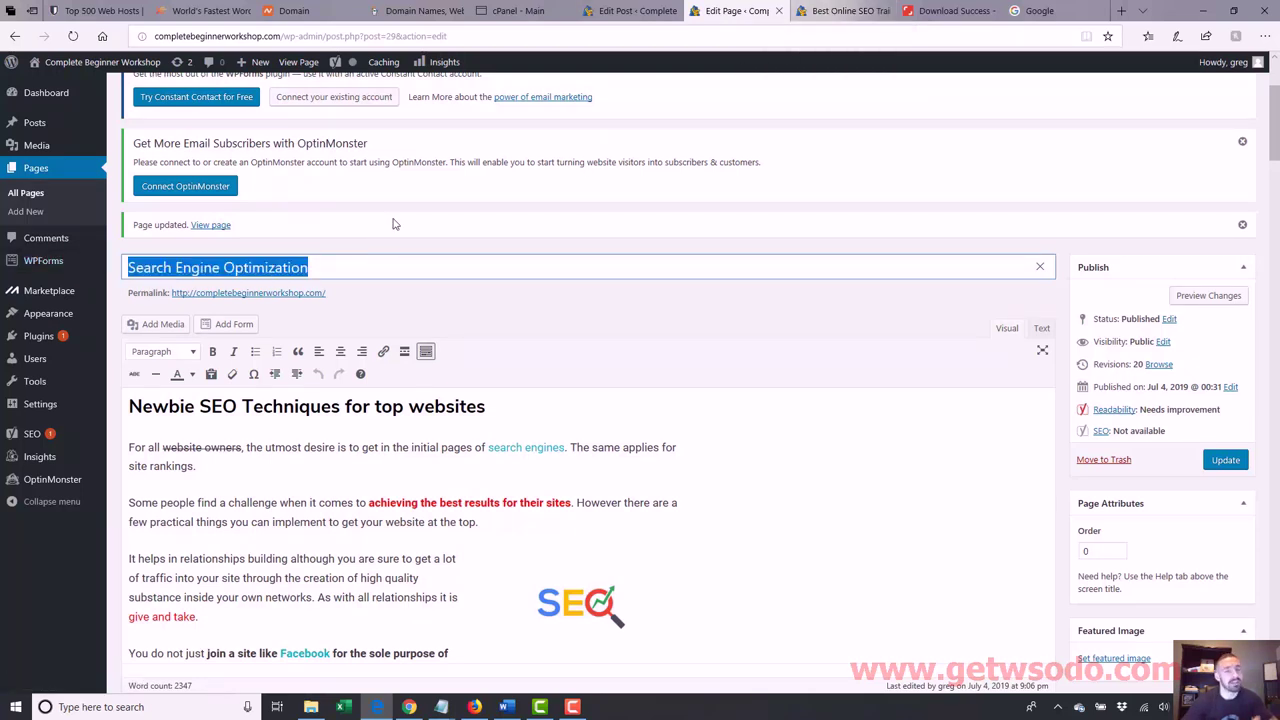
click(341, 271)
text(Trai)
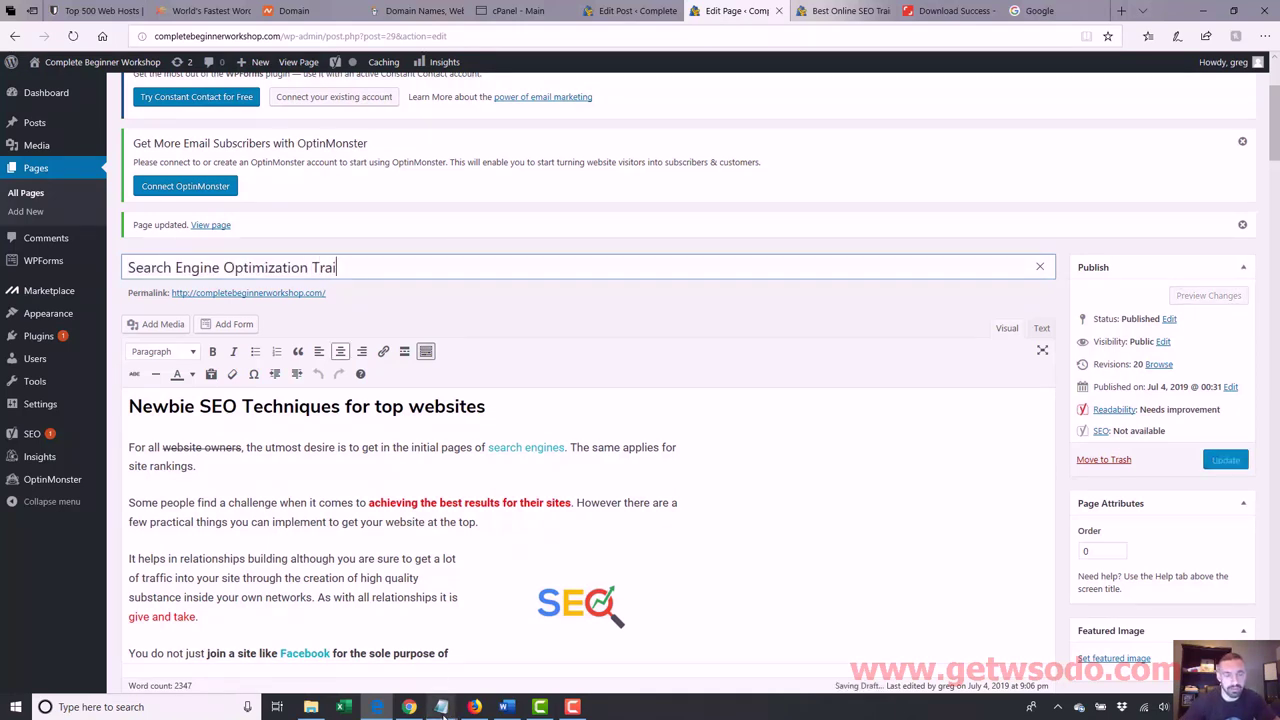
mouse_move(442, 706)
click(575, 645)
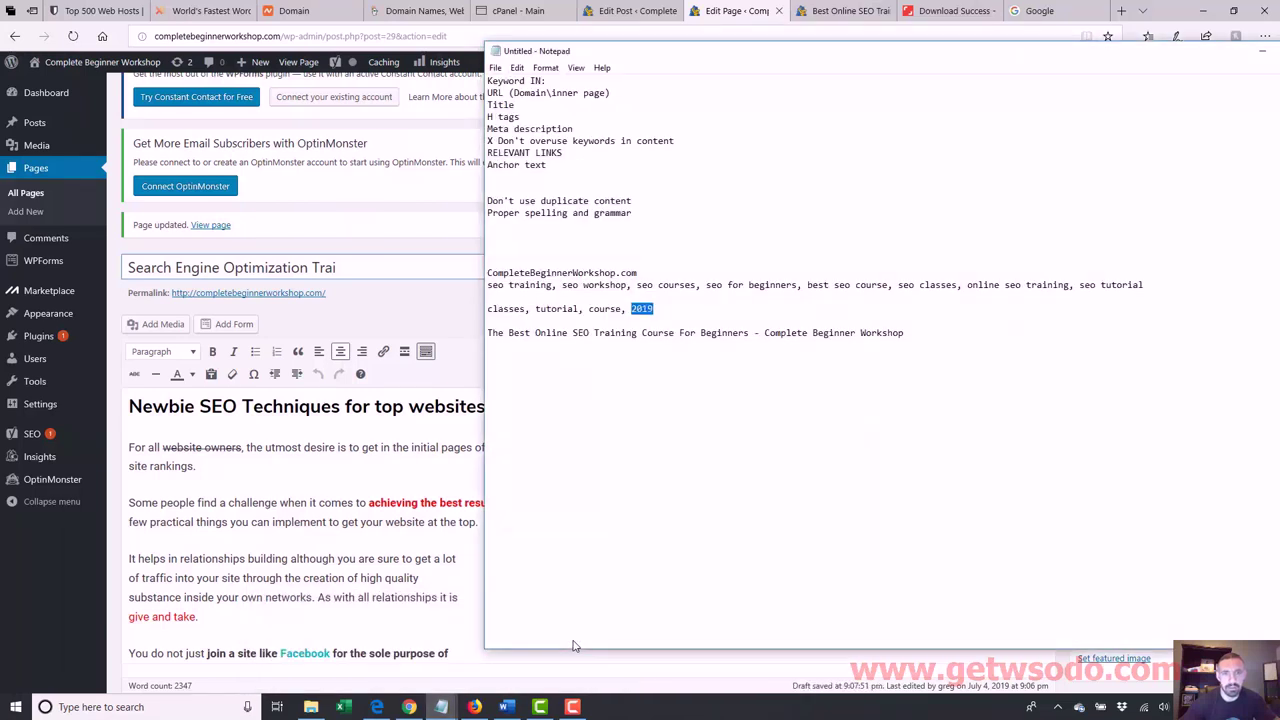
click(340, 266)
double_click(337, 267)
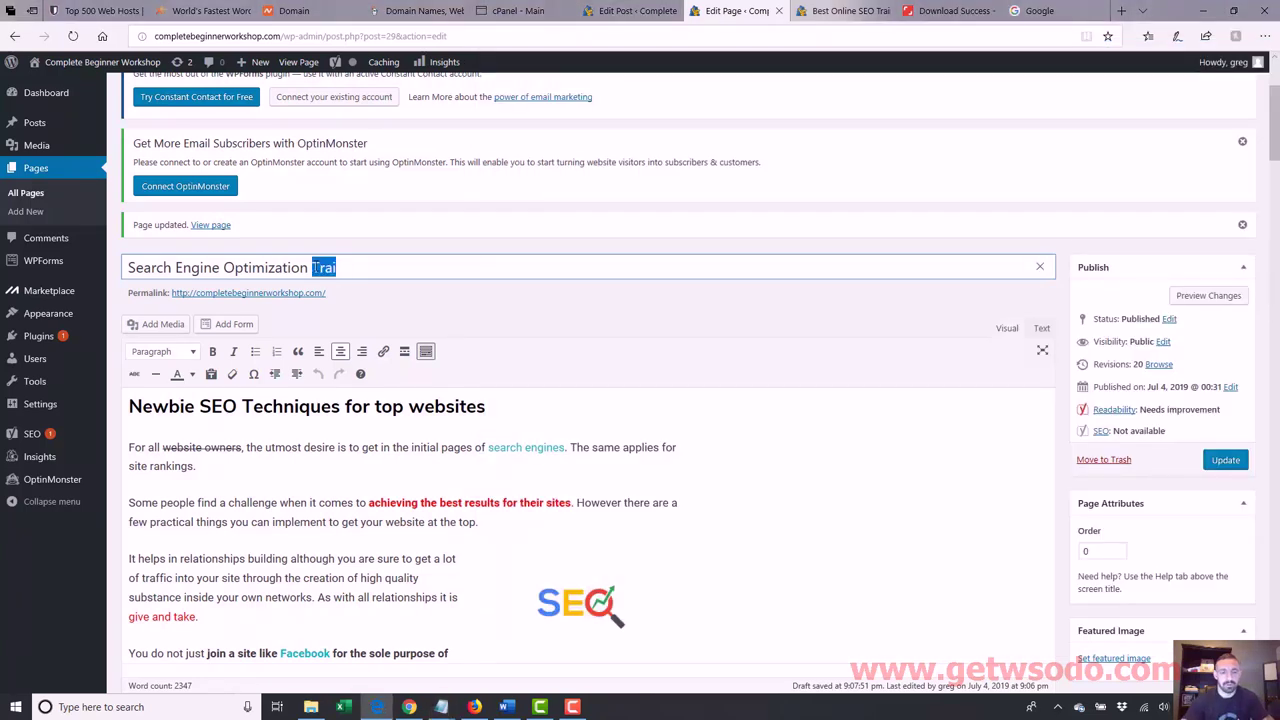
text(Course For 2019)
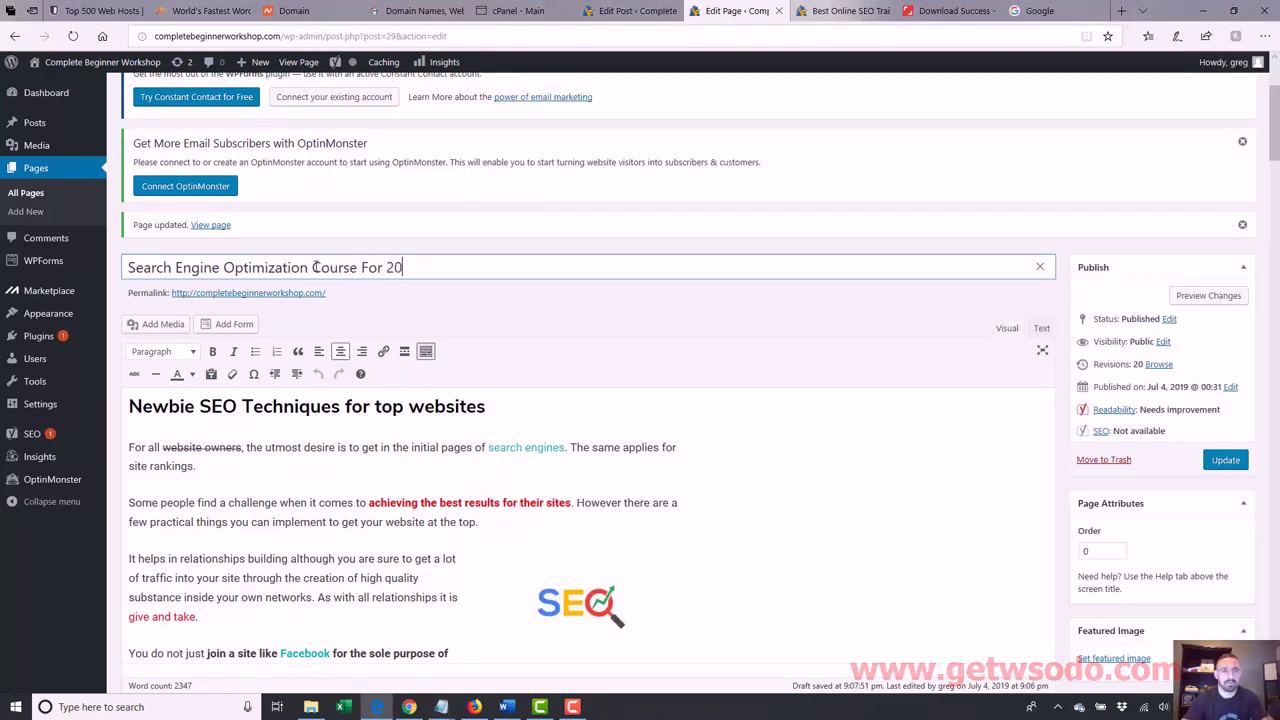
- Expand the page title to The Top Rated Search Engine Optimization Course For Newbies 2019
click(130, 268)
text(The Top Rated)
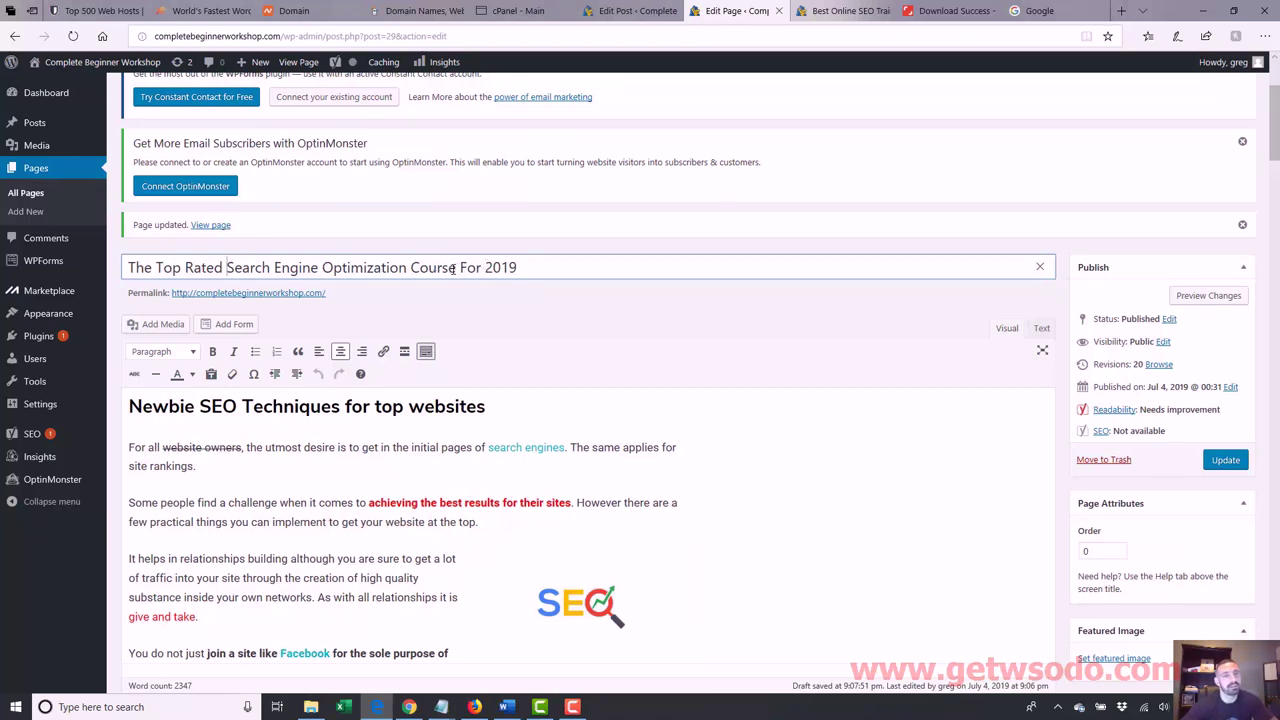
click(486, 268)
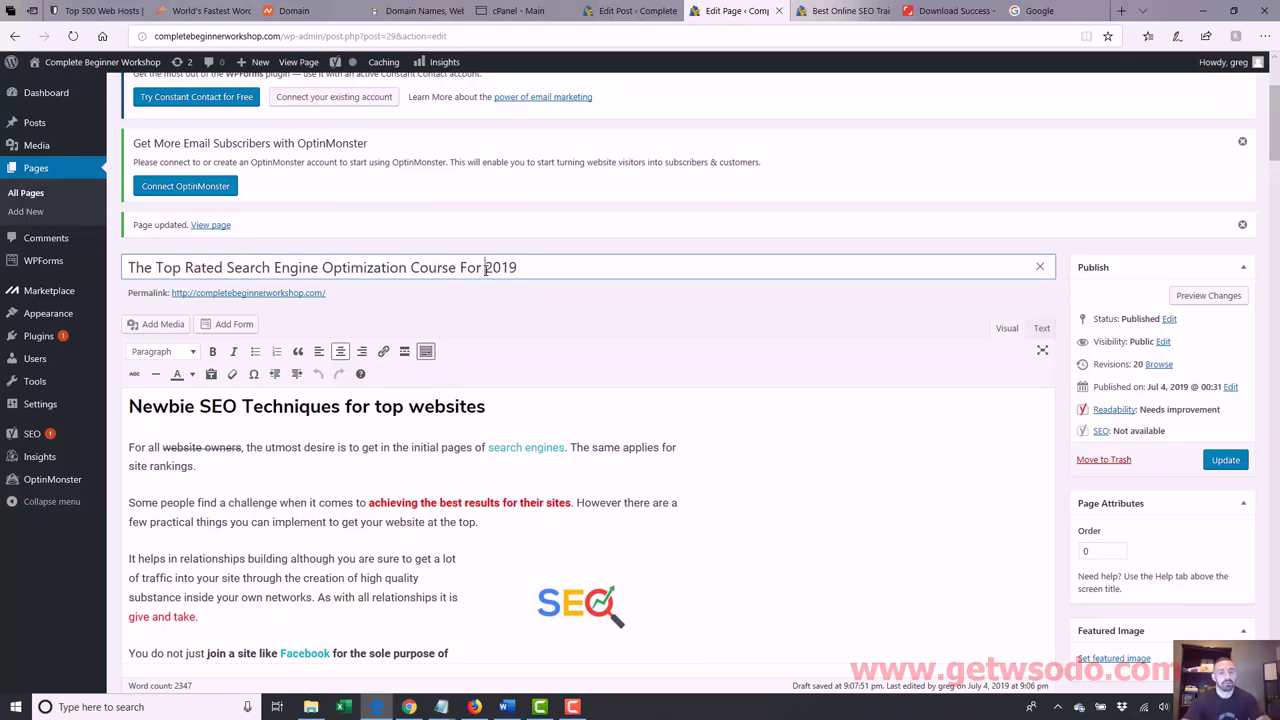
text(Newbies)
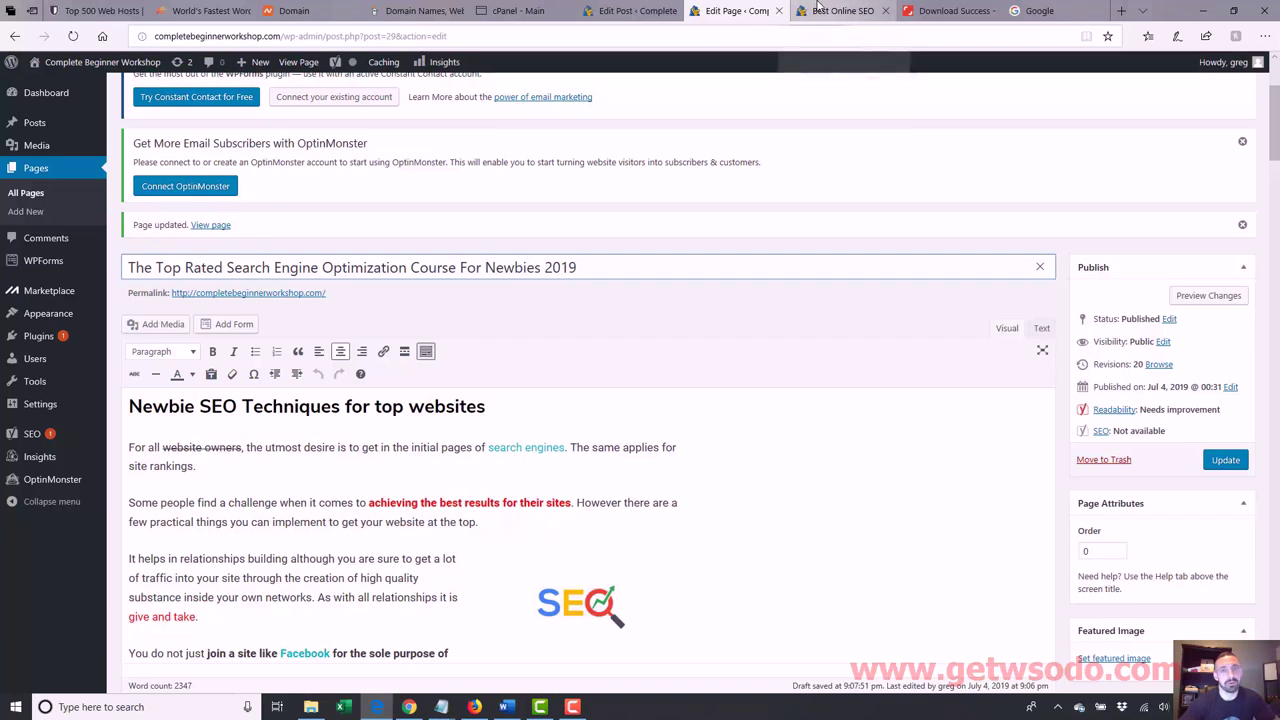
- Review the opening and main keyword phrase of the page title, and update the page
drag(182, 268, 143, 268)
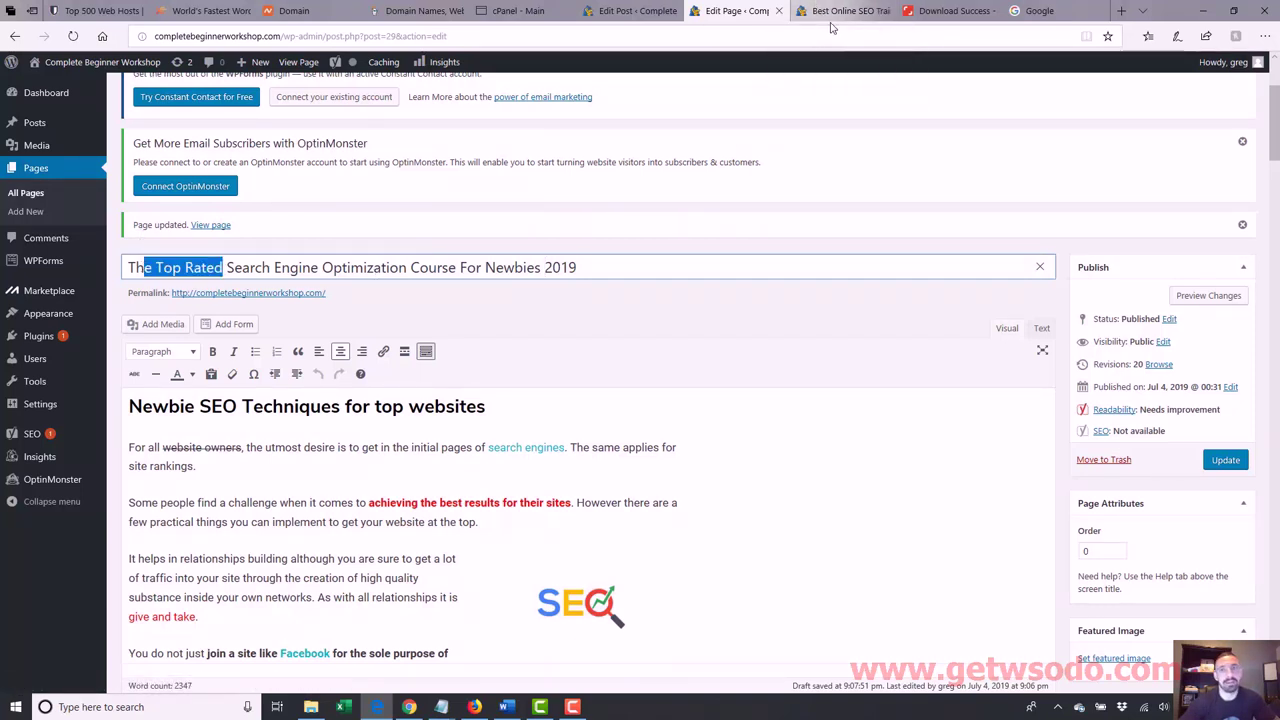
drag(410, 268, 228, 272)
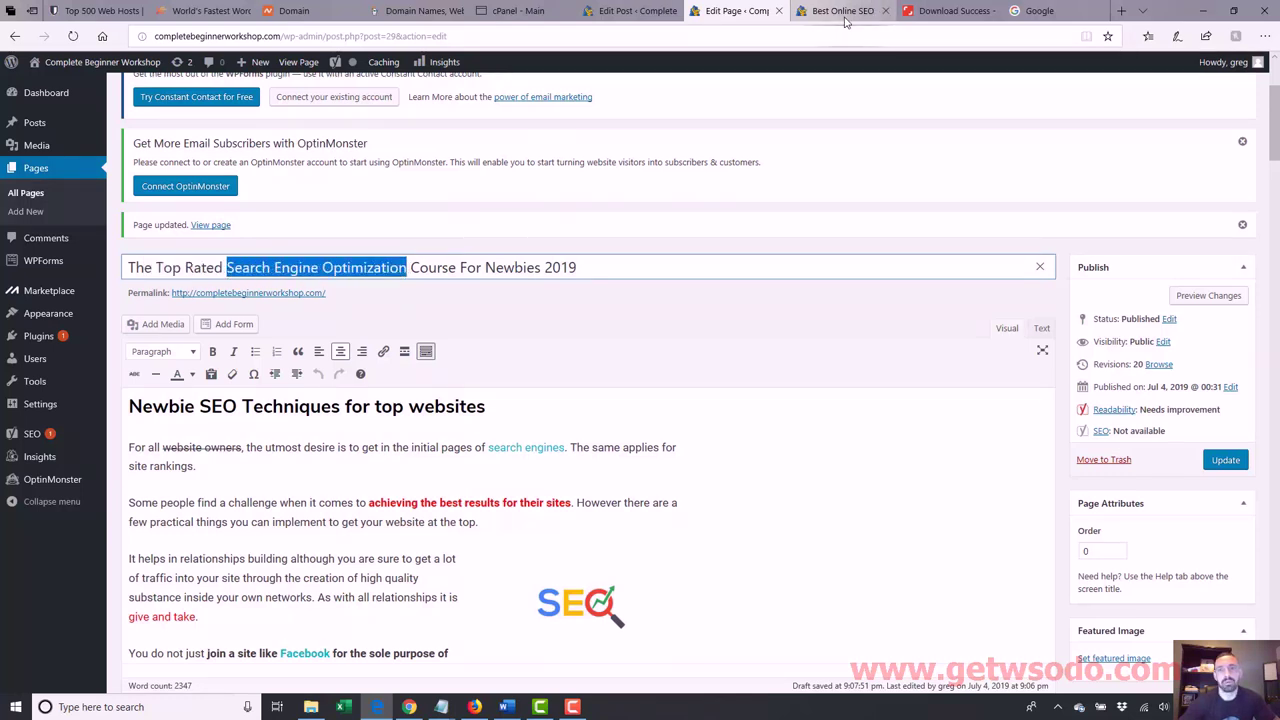
mouse_move(845, 20)
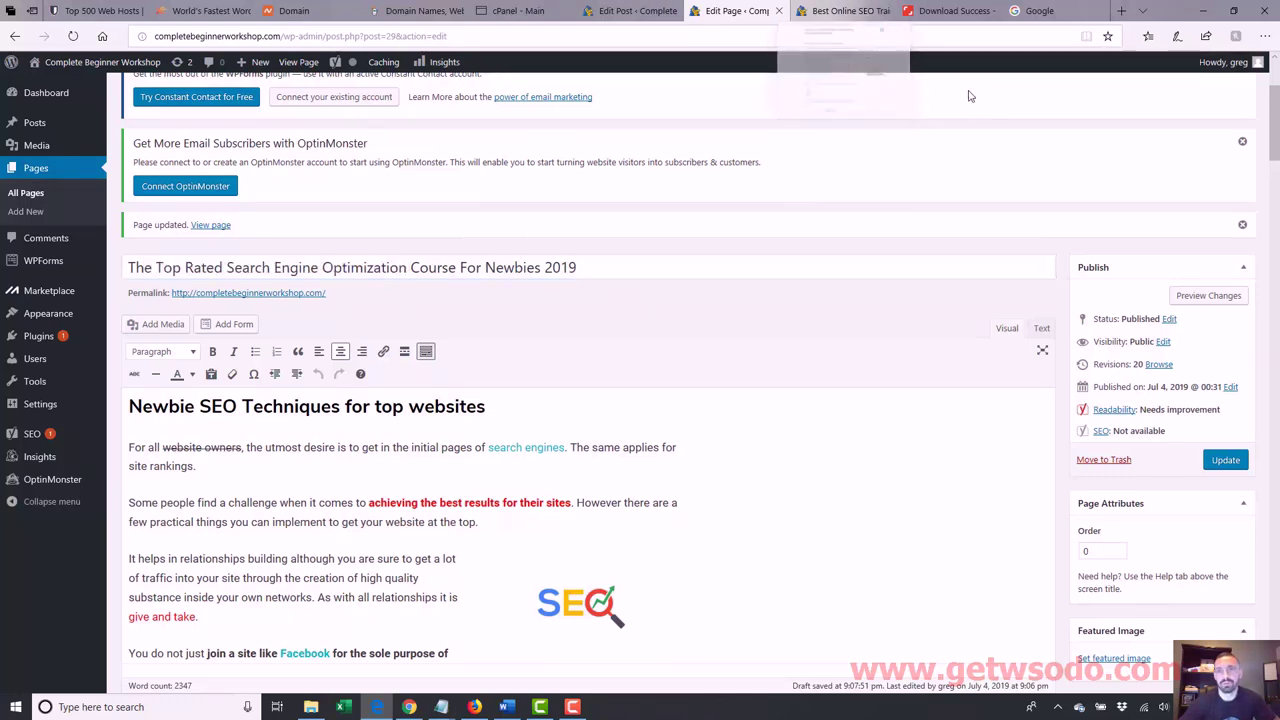
mouse_move(1274, 120)
mouse_down()
mouse_move(1274, 618)
mouse_move(1274, 95)
mouse_up()
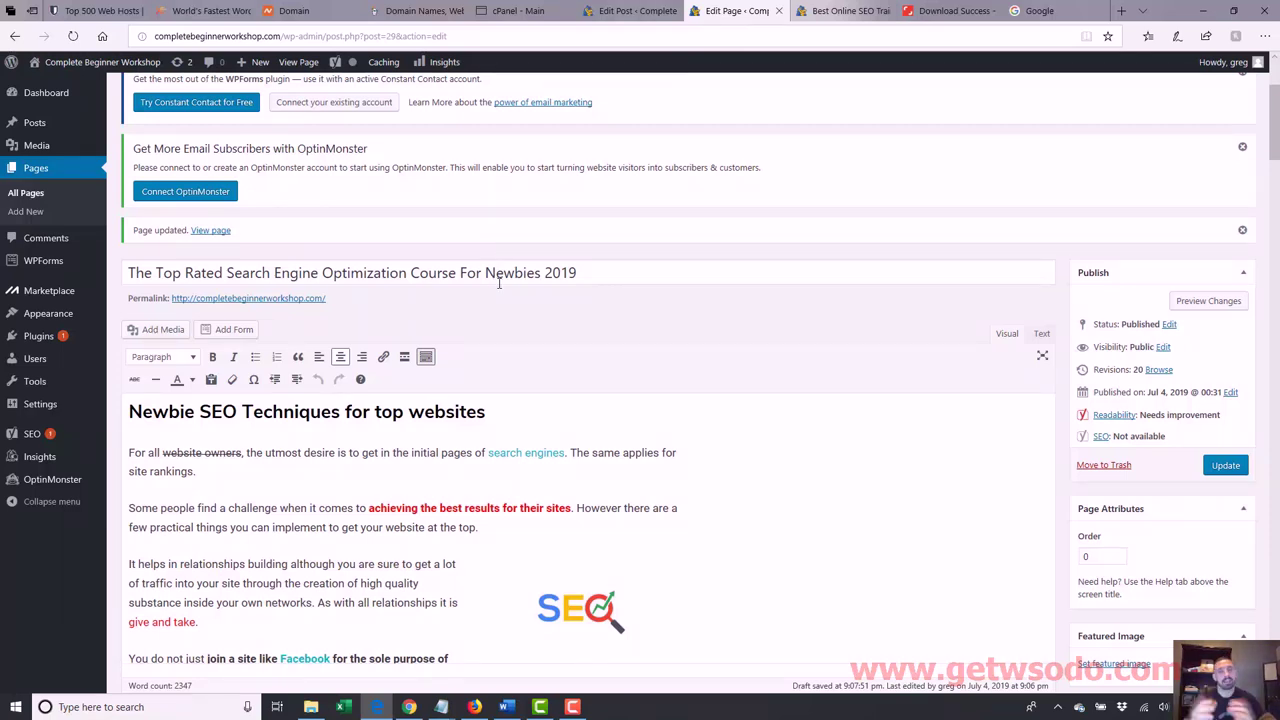
click(1230, 467)
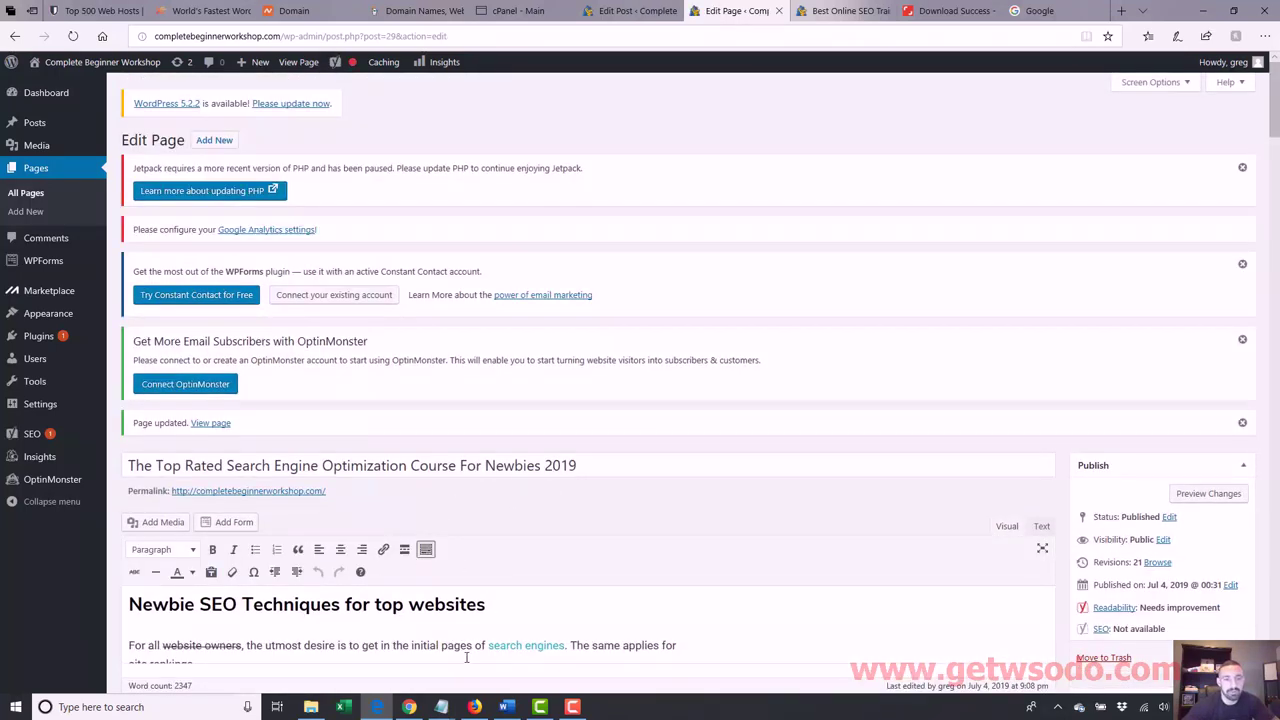
- Switch to Notepad and append top rated and newbies to the keyword line that ends with 2019
mouse_move(441, 706)
click(557, 650)
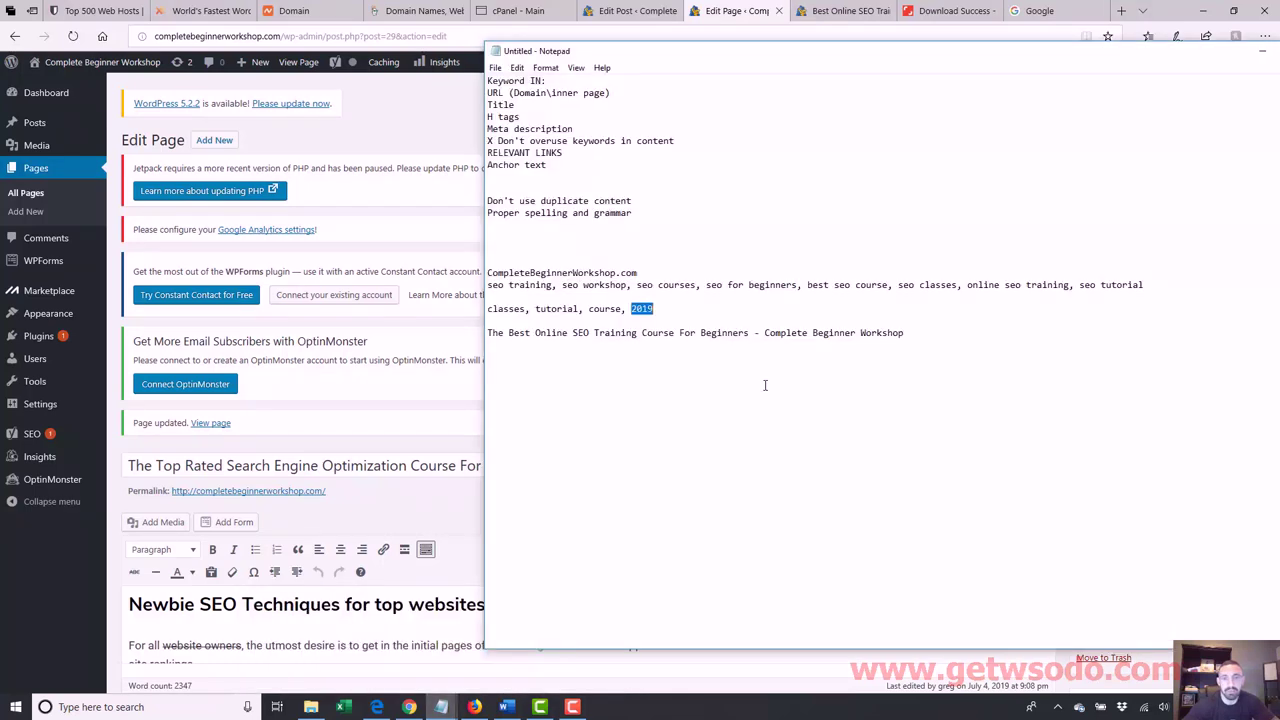
click(728, 314)
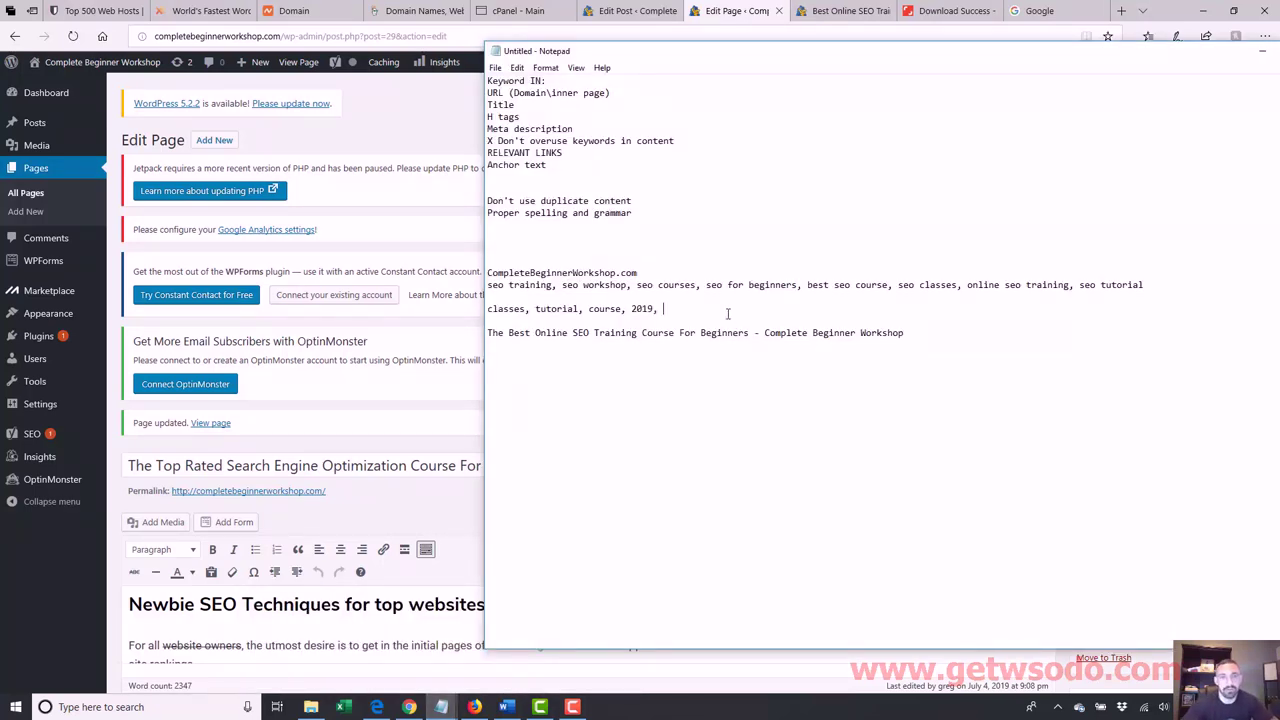
drag(529, 277, 484, 285)
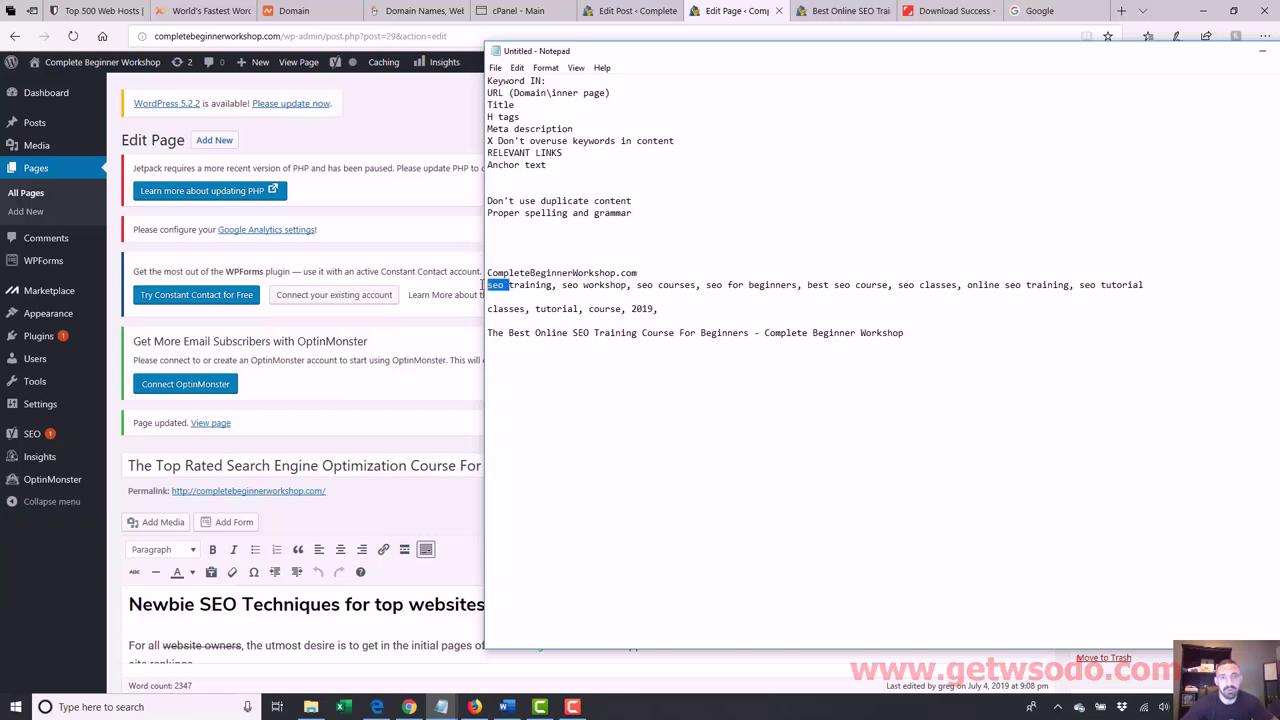
click(670, 307)
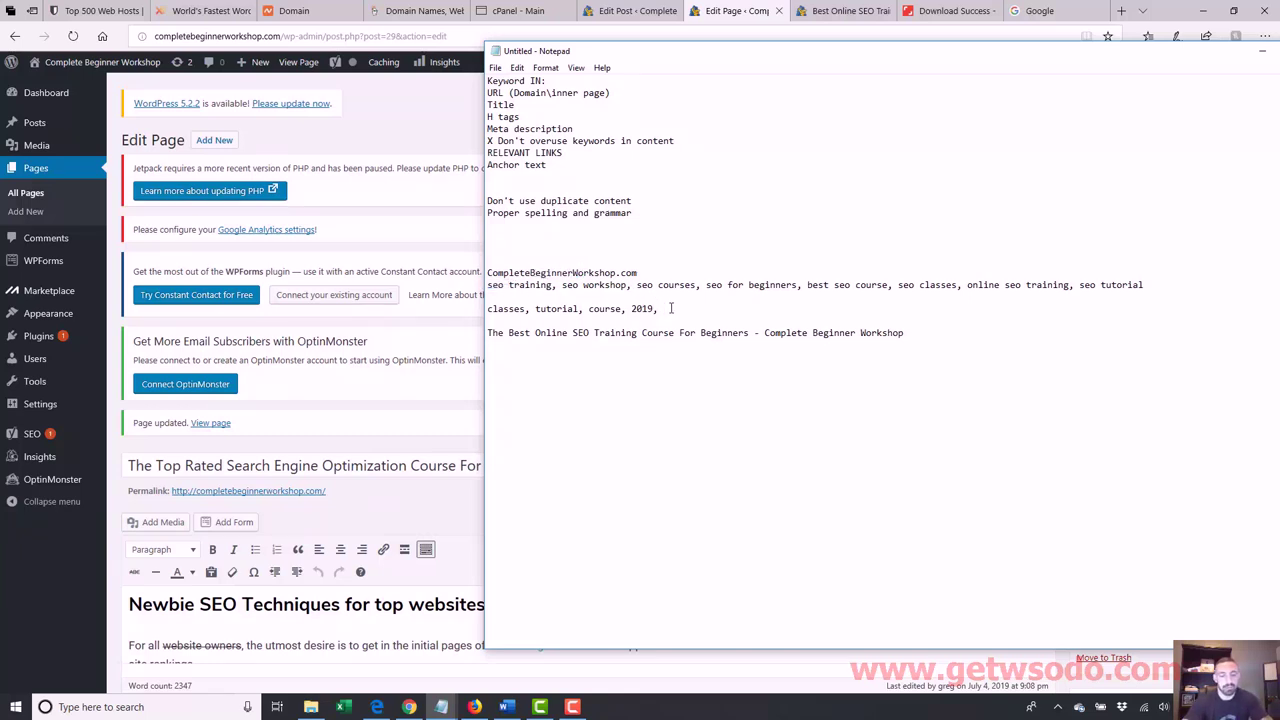
text(top,)
text(rated)
text(, ne)
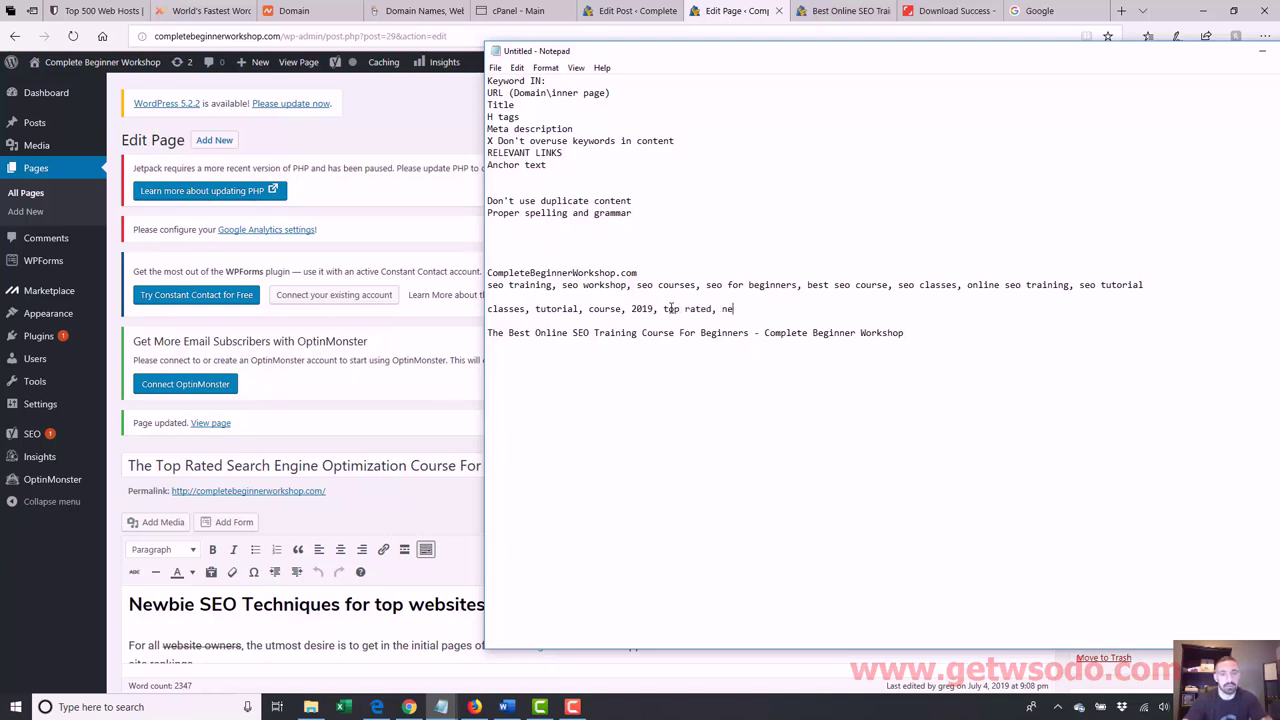
text(wbies)
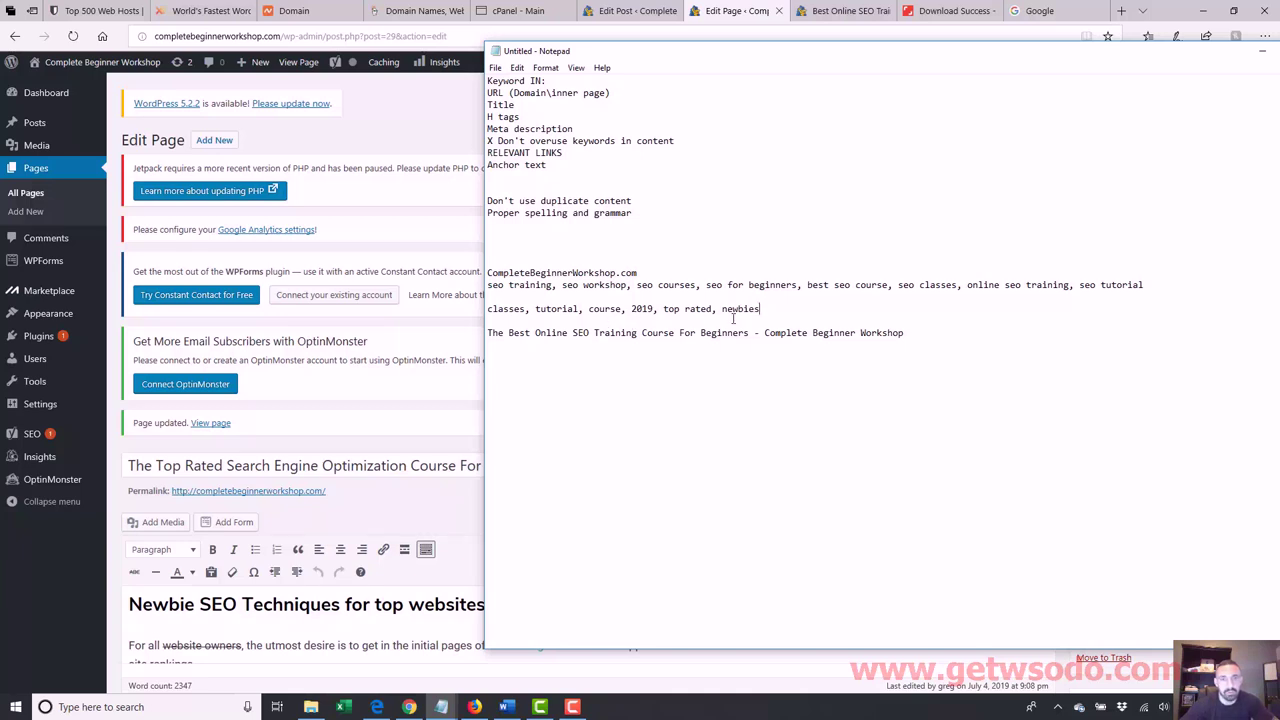
- Add a new line reading classes, tutorial beneath that keyword line, and review the line above it
key(Return)
text(classes,)
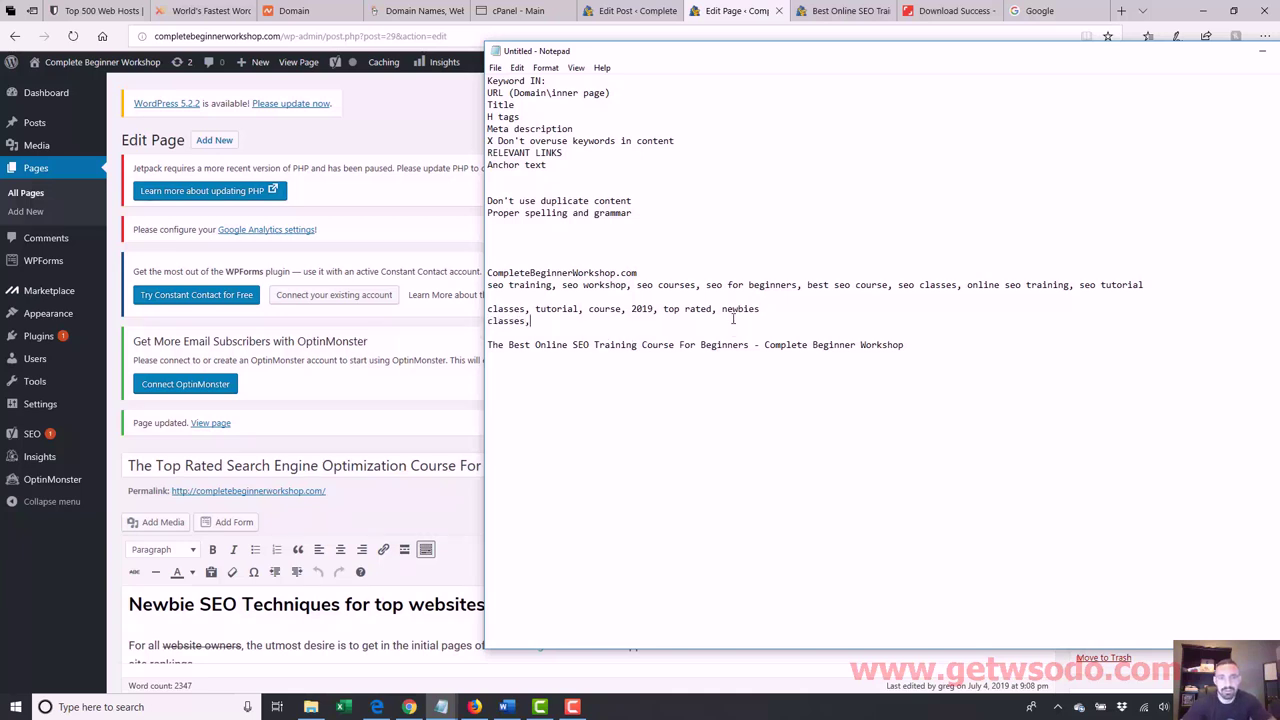
text( tutorial)
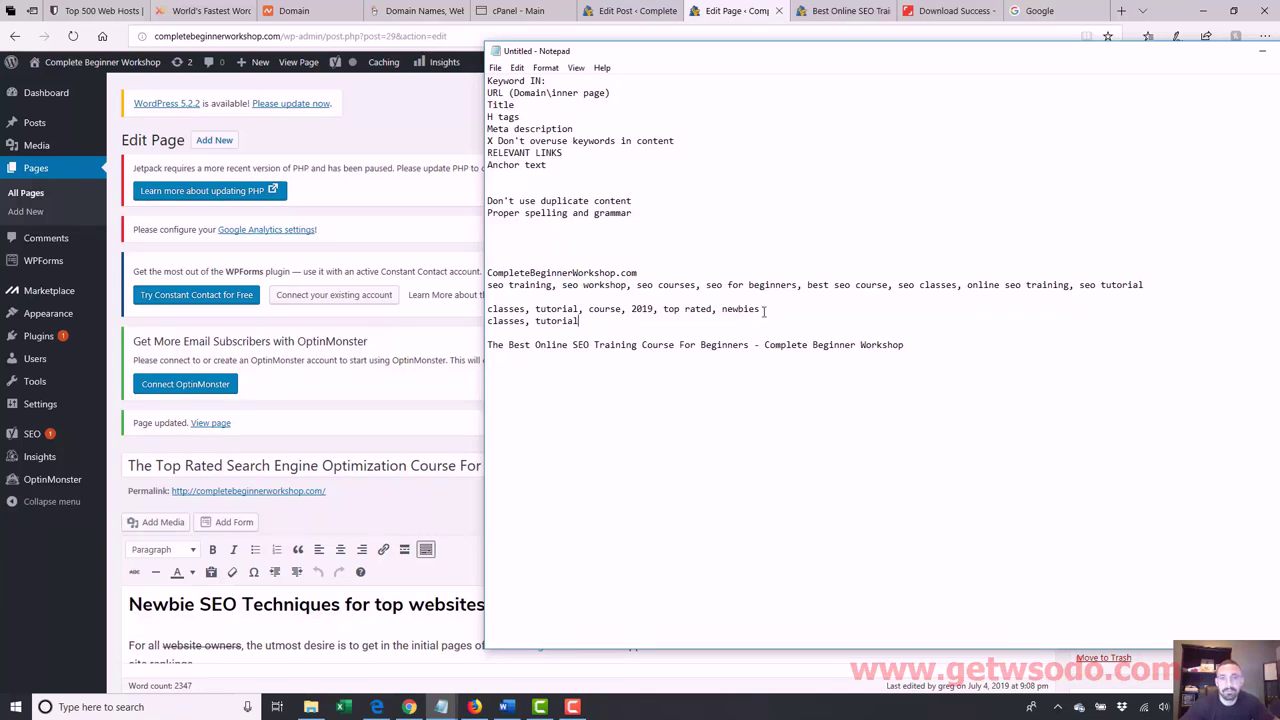
drag(764, 309, 487, 309)
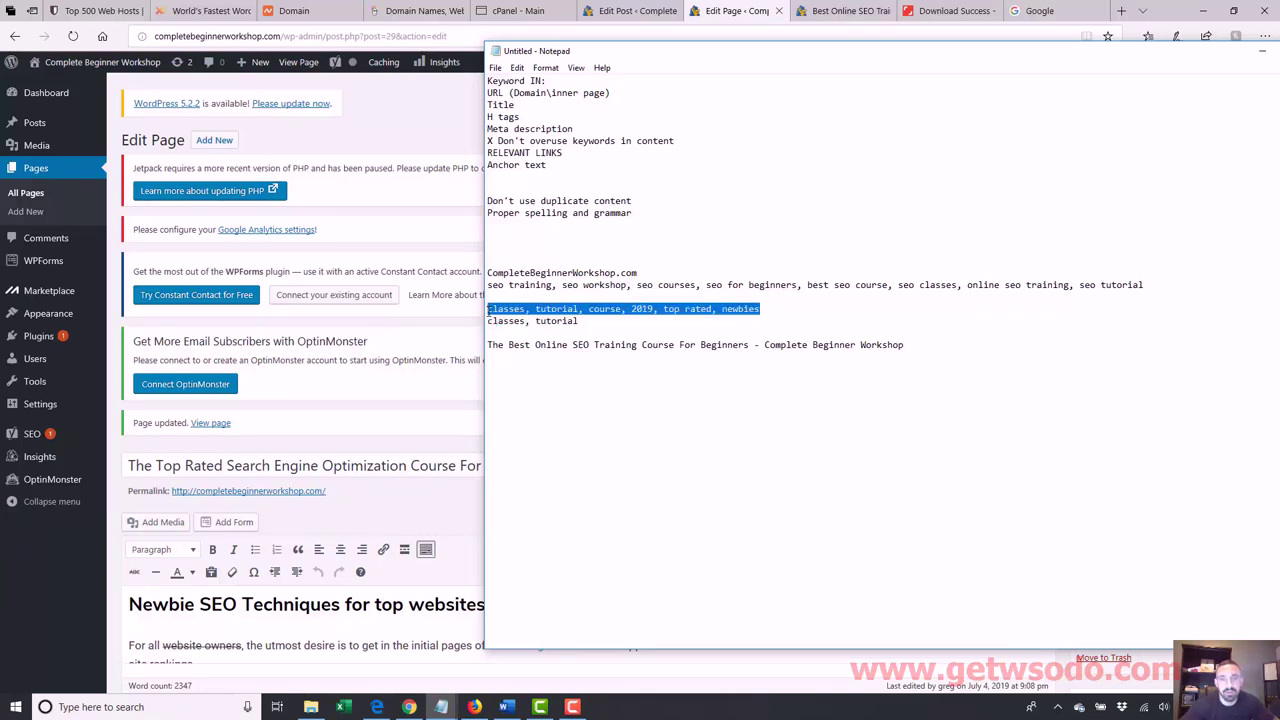
click(634, 309)
- Consult the Notepad keywords and replace the heading Newbie SEO Techniques for top websites in Edge with Beginner SEO Class
click(340, 604)
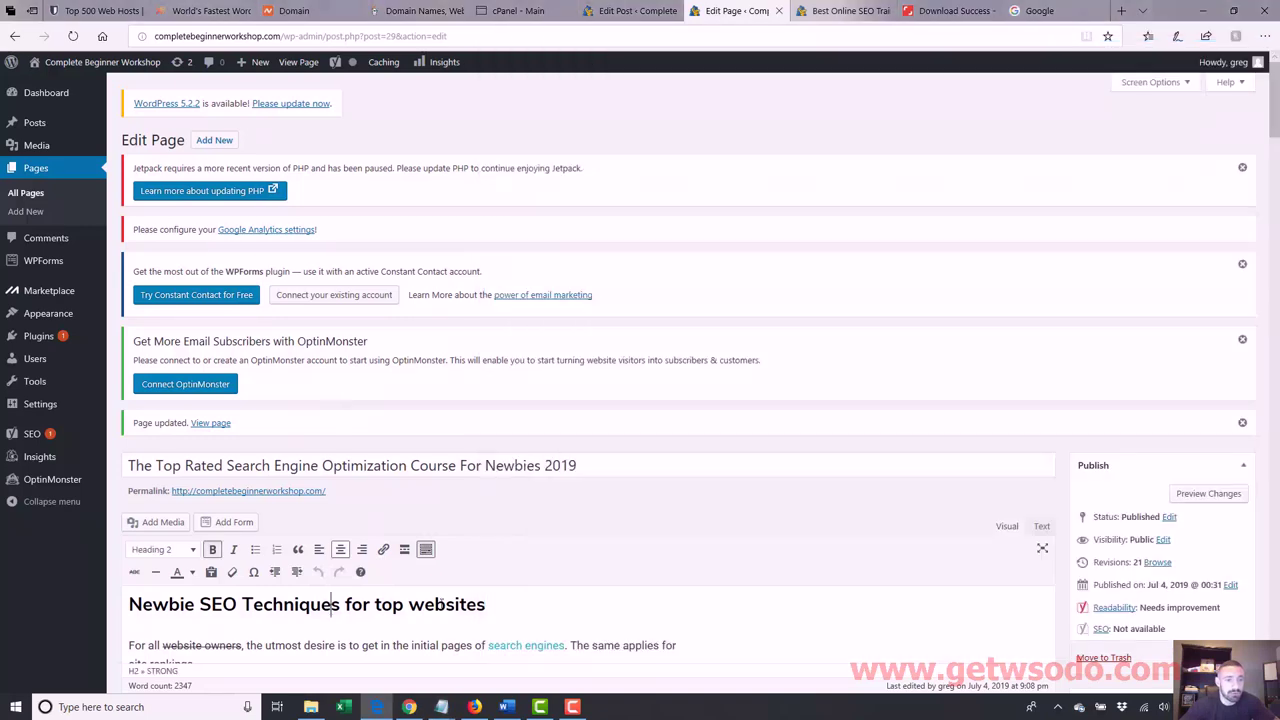
drag(493, 604, 126, 606)
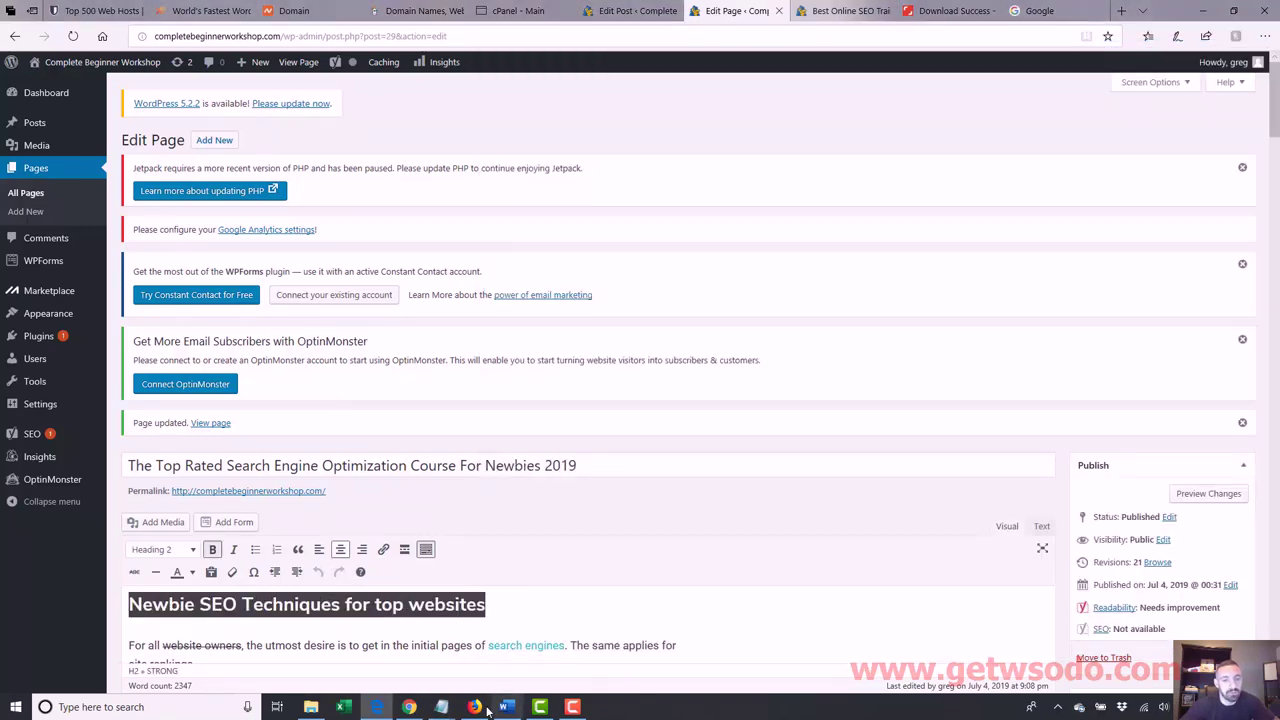
mouse_move(446, 710)
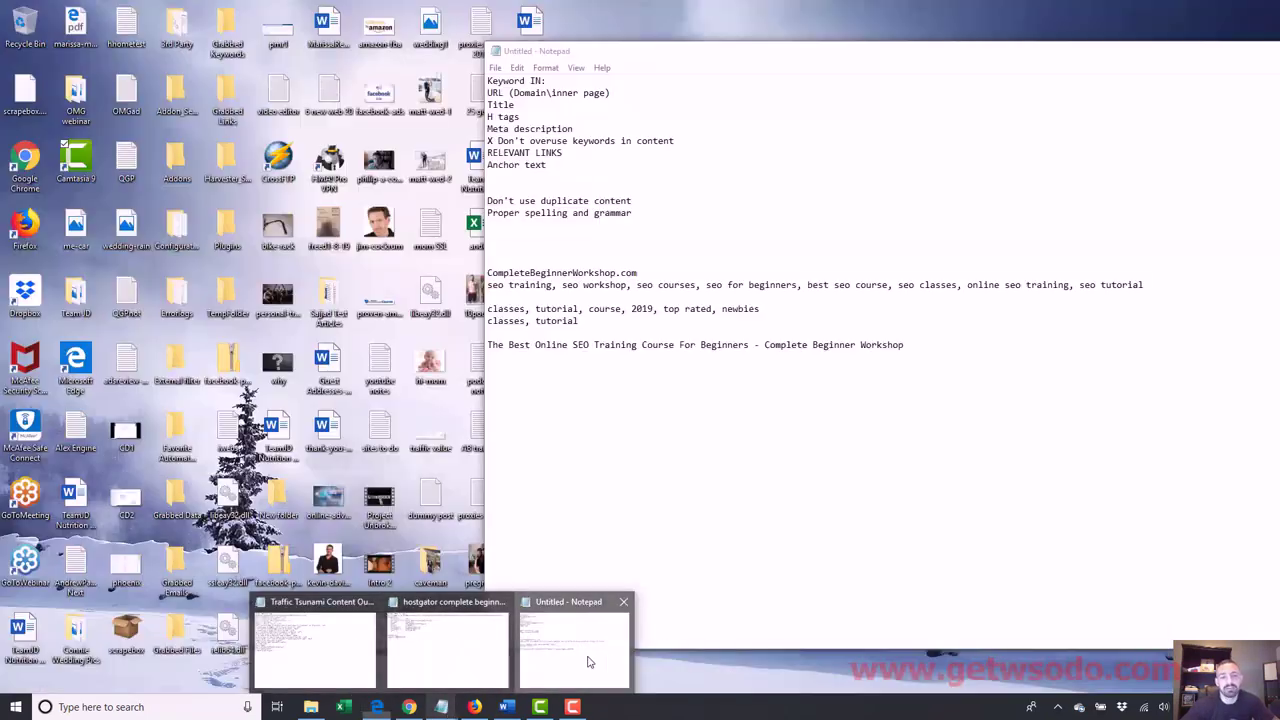
click(588, 662)
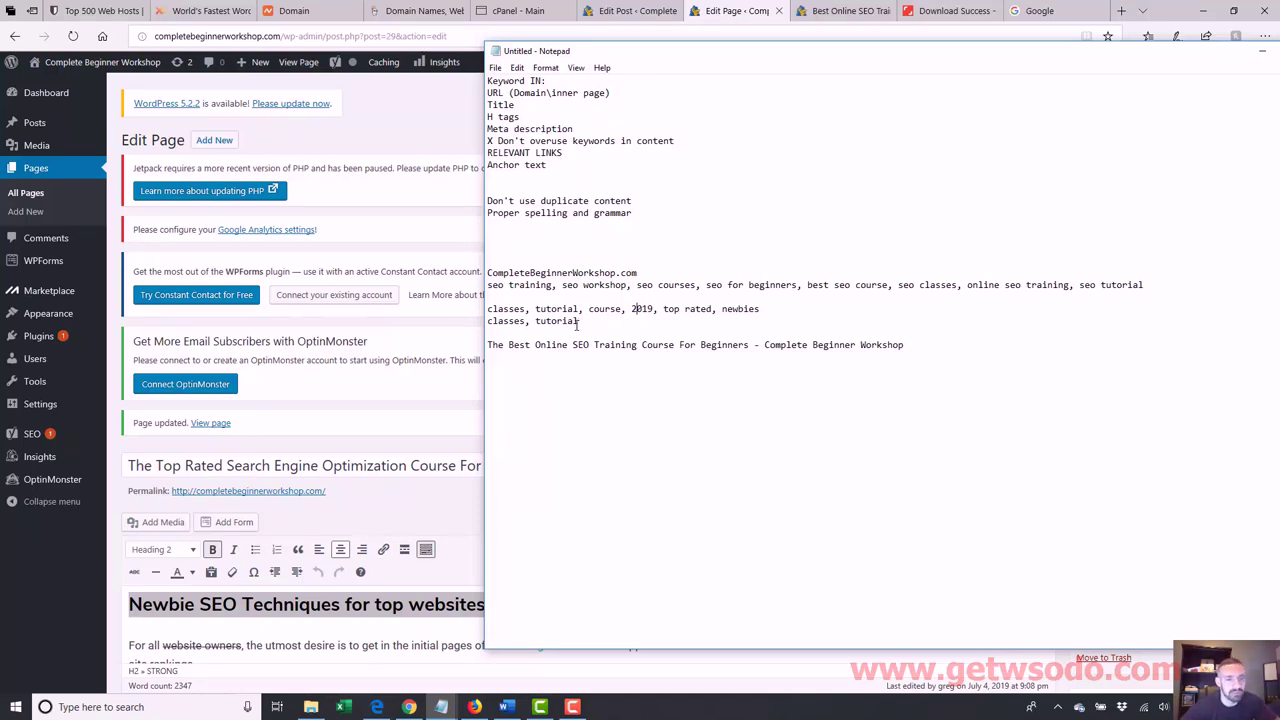
click(336, 610)
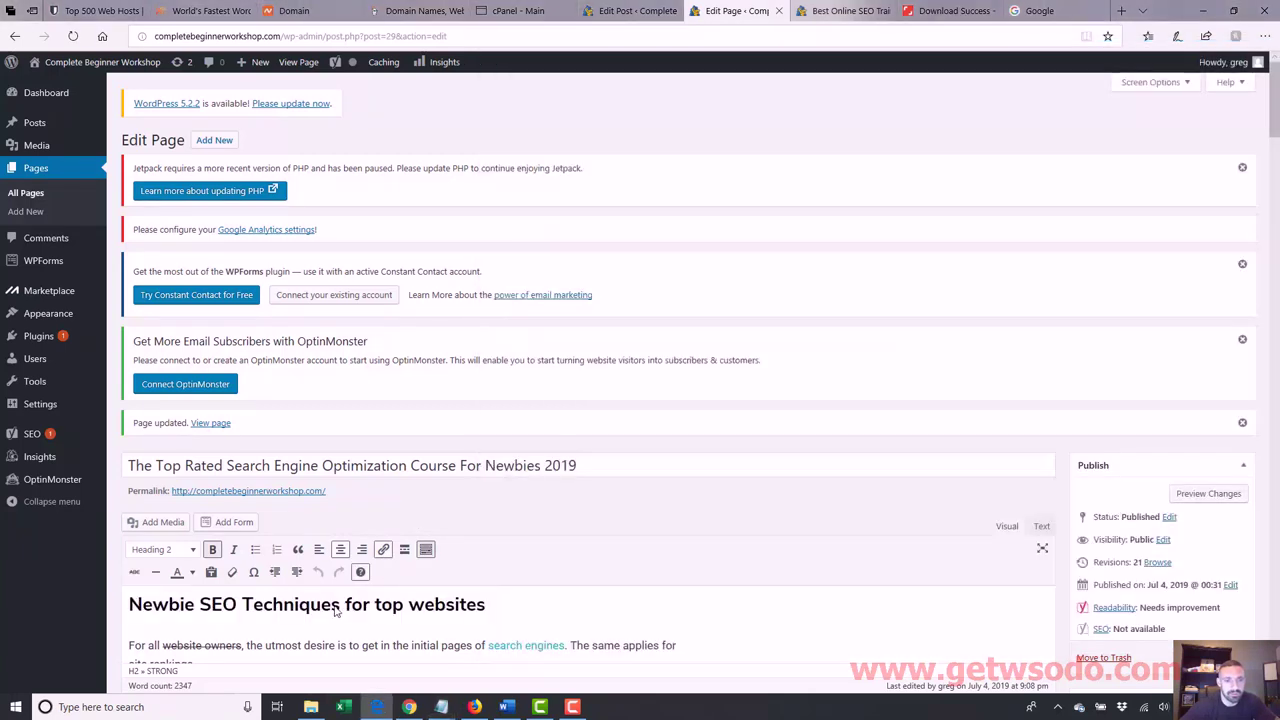
drag(491, 605, 57, 566)
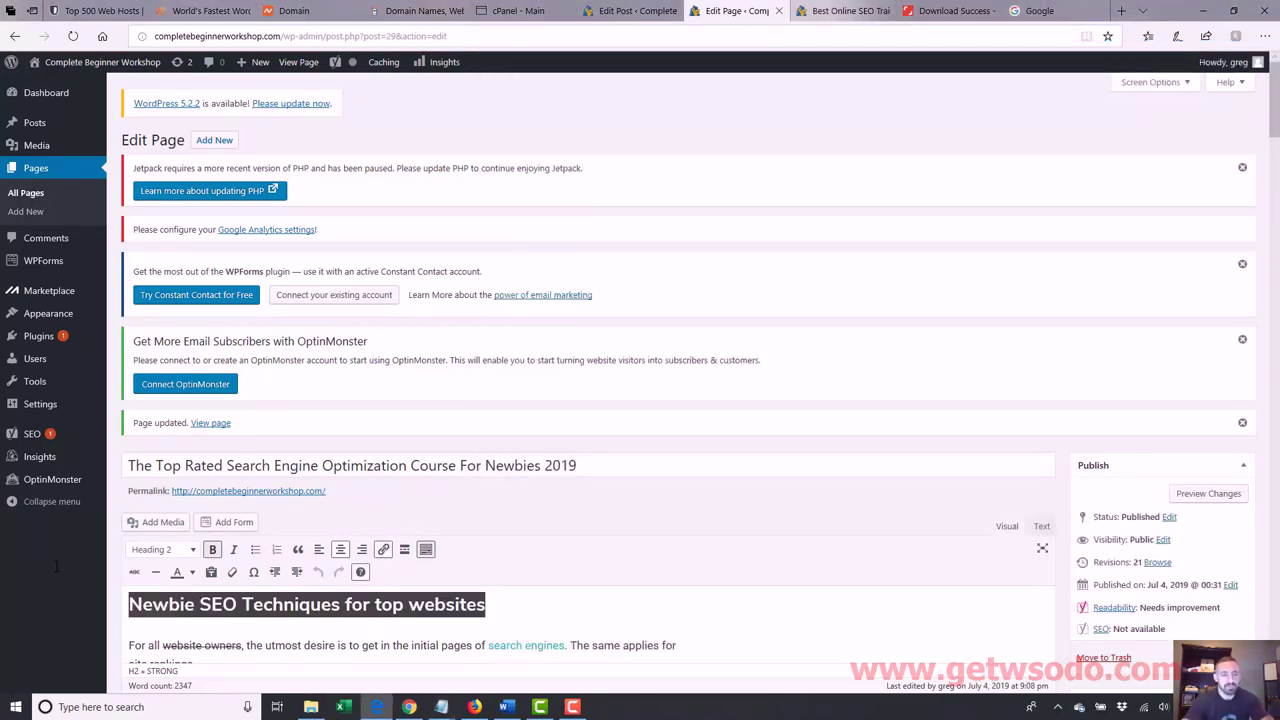
text(Beginner SEO)
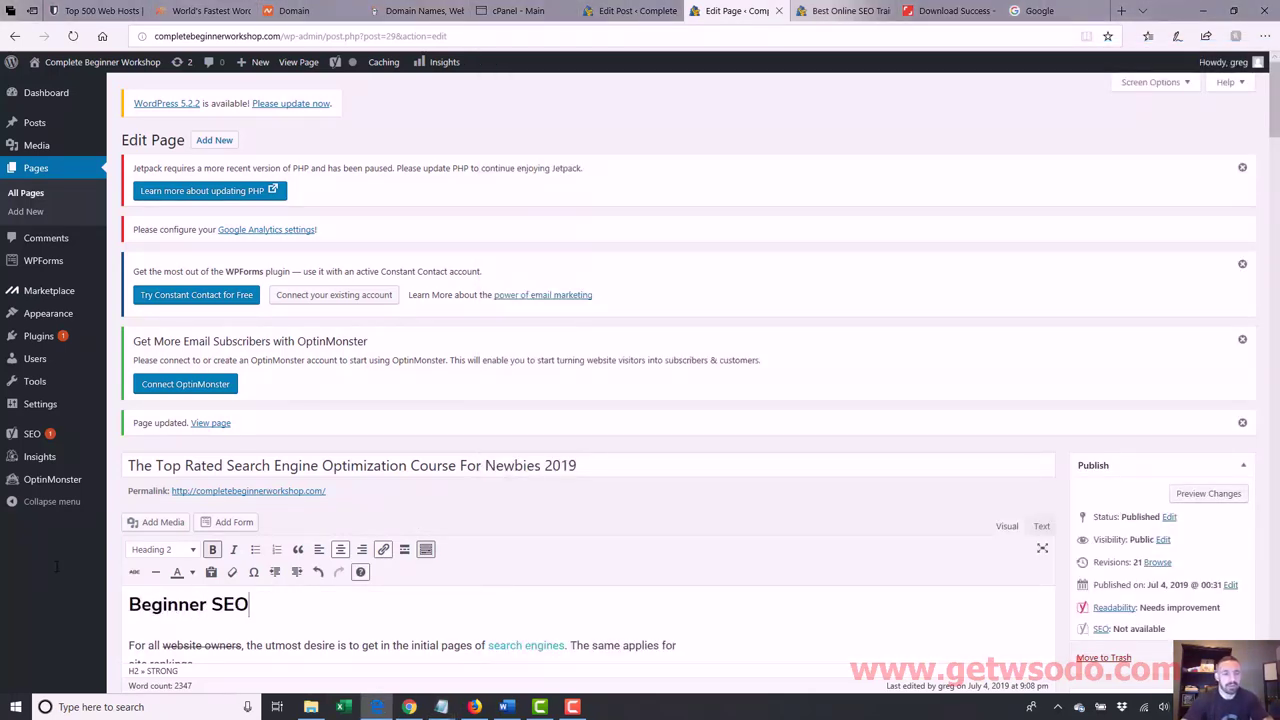
text( Class)
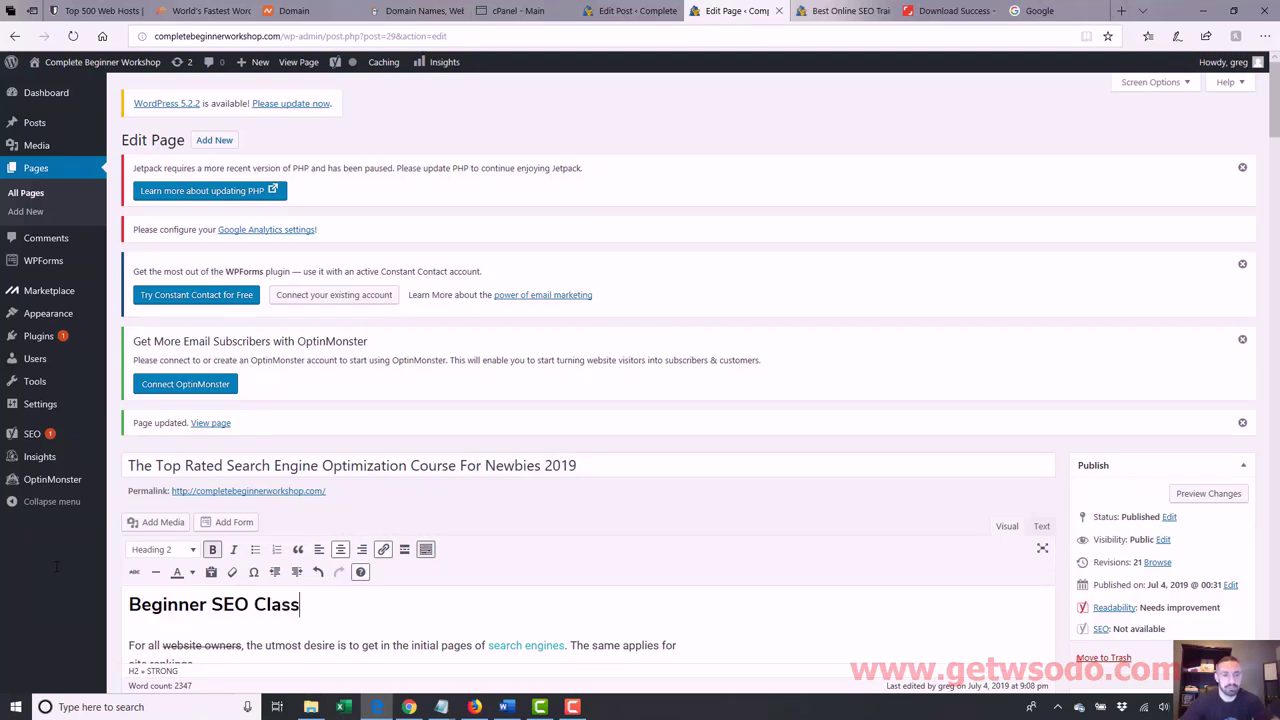
- Recheck the Notepad keywords and replace the first content heading in Edge with The Ultimate Beginner SEO Tutorial
mouse_move(443, 707)
click(552, 619)
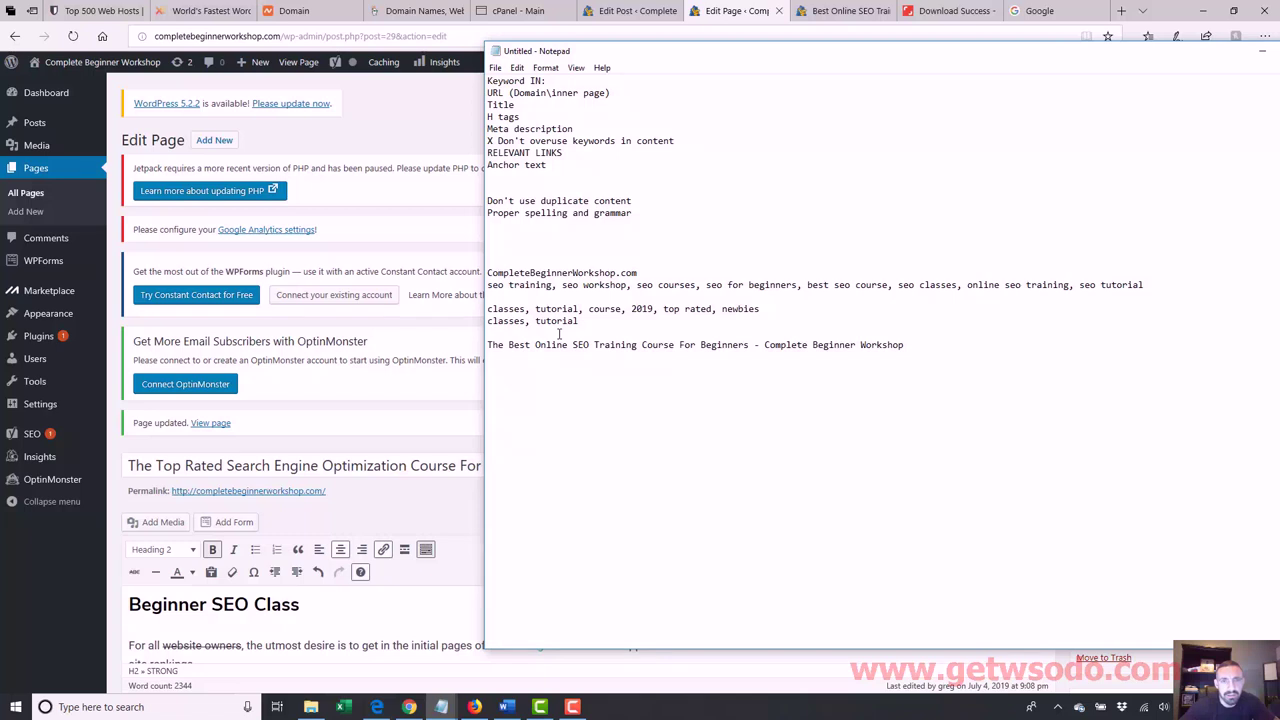
click(370, 580)
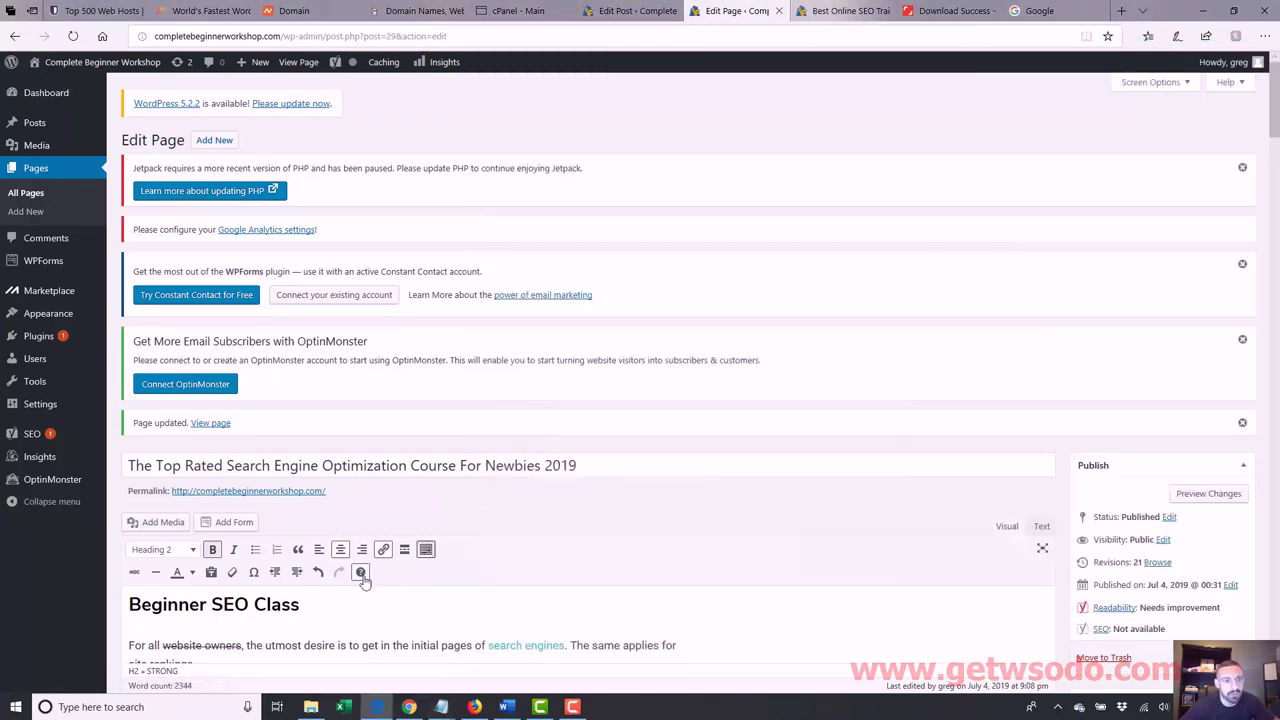
drag(327, 600, 45, 590)
text(The )
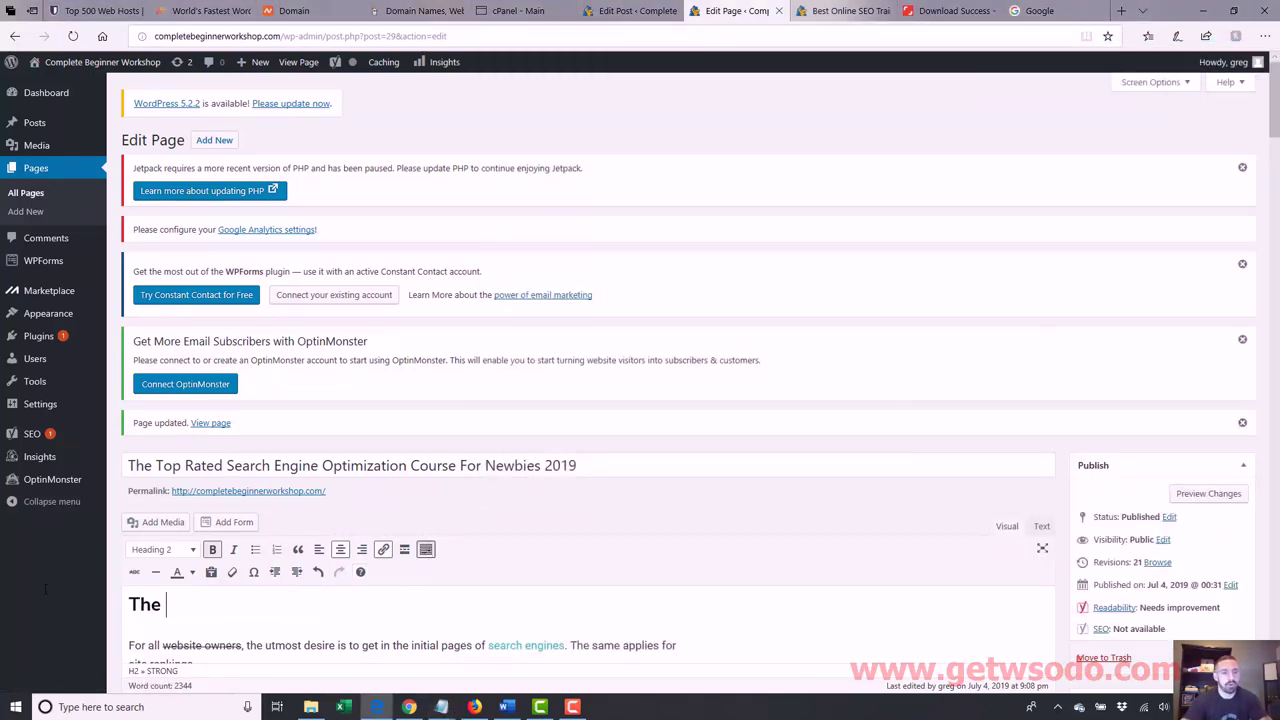
text(Ultimate Beginner)
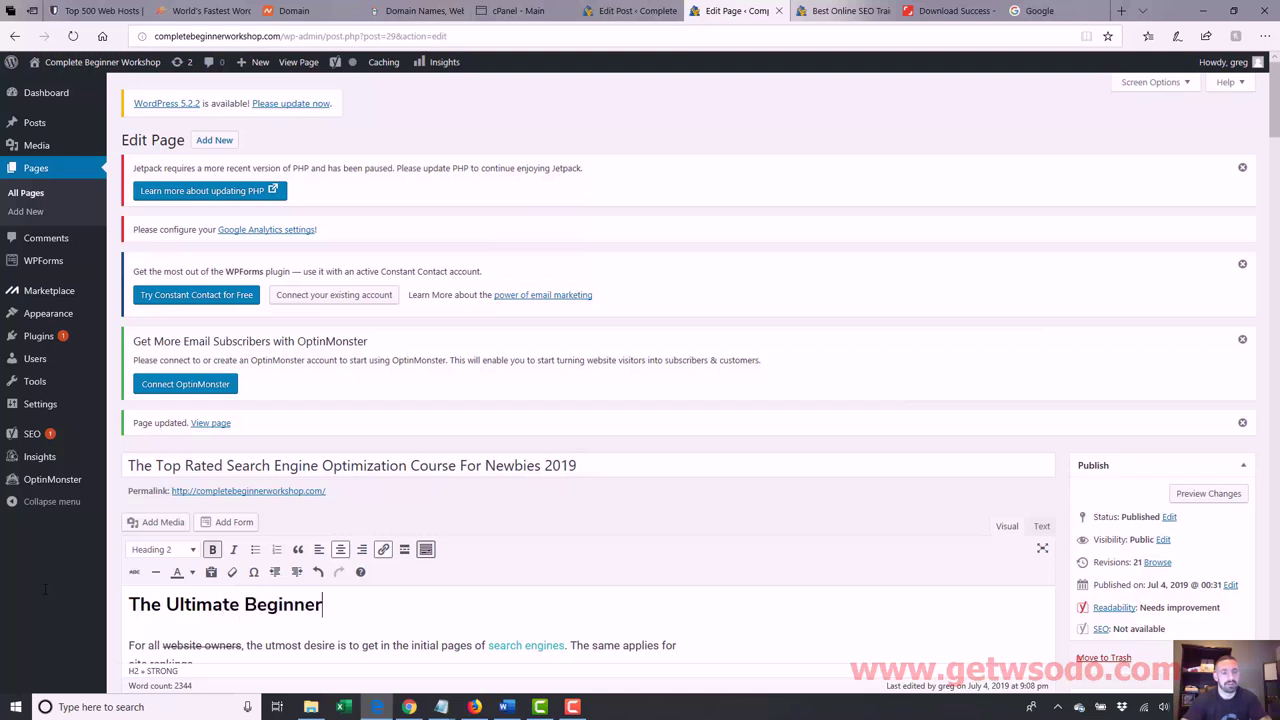
text( SEO Tutorial)
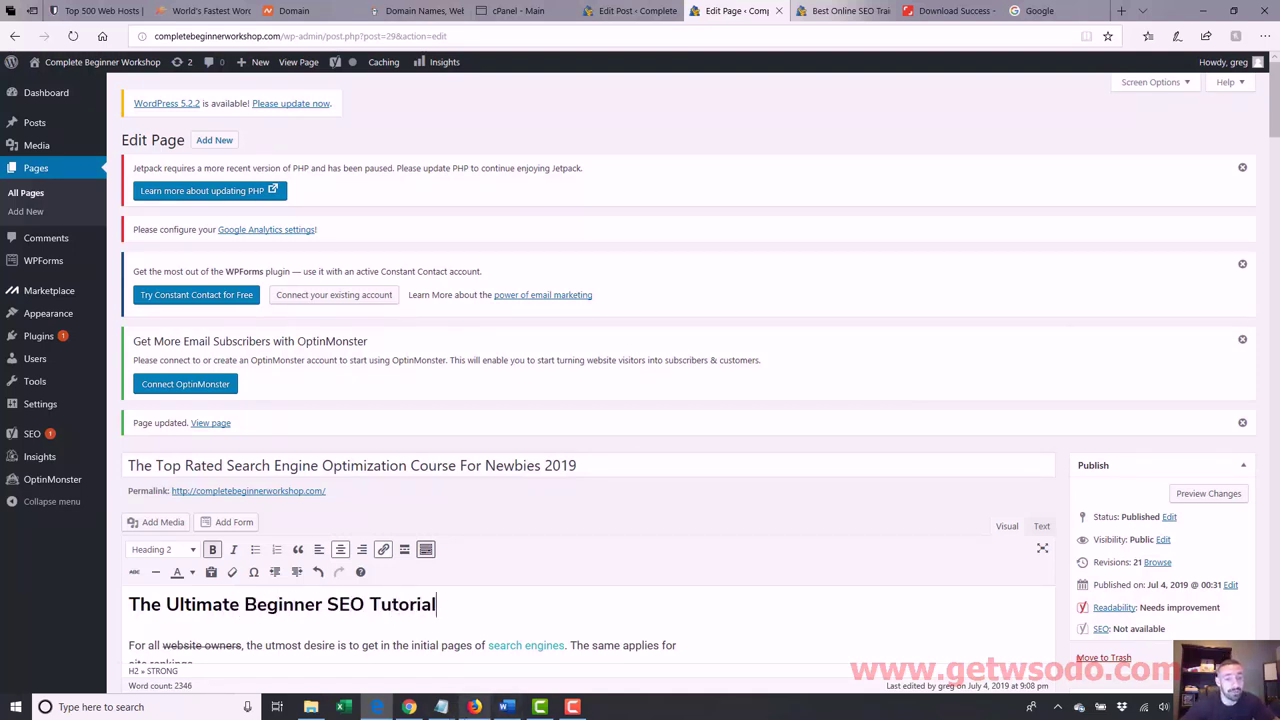
- Switch to Notepad and add a new line reading classes beneath the classes, tutorial line
click(575, 650)
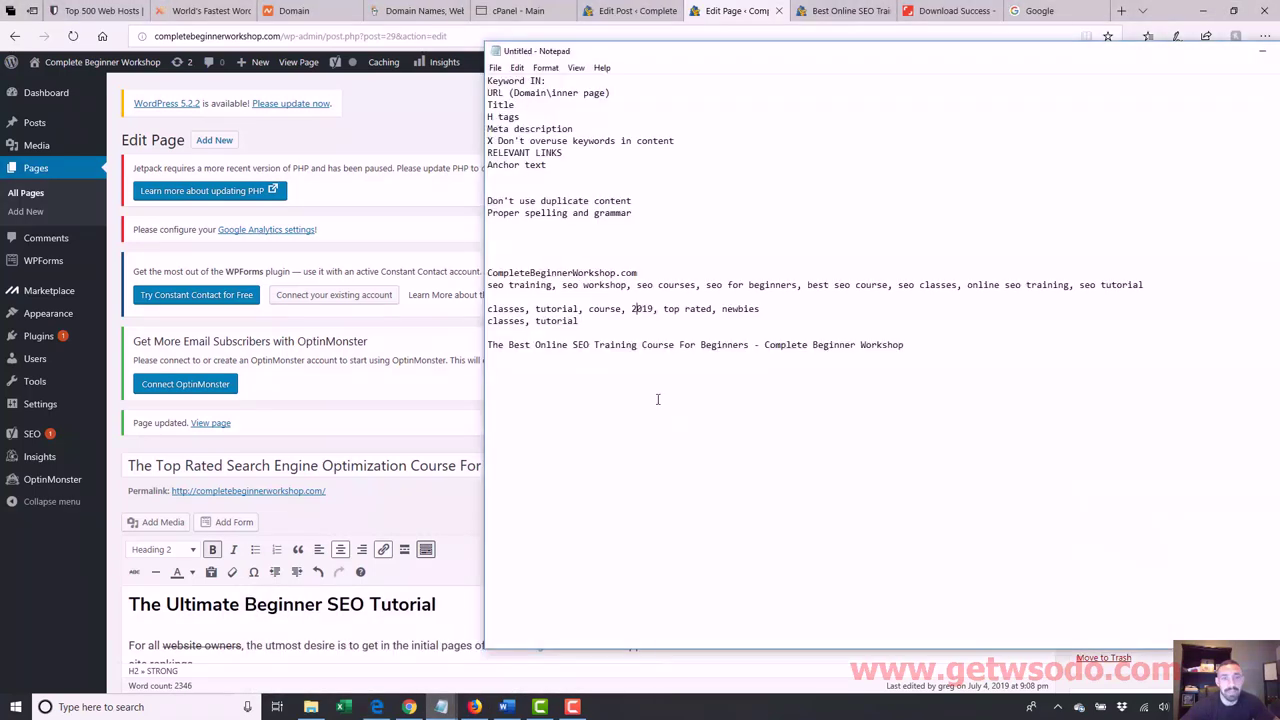
key(Return)
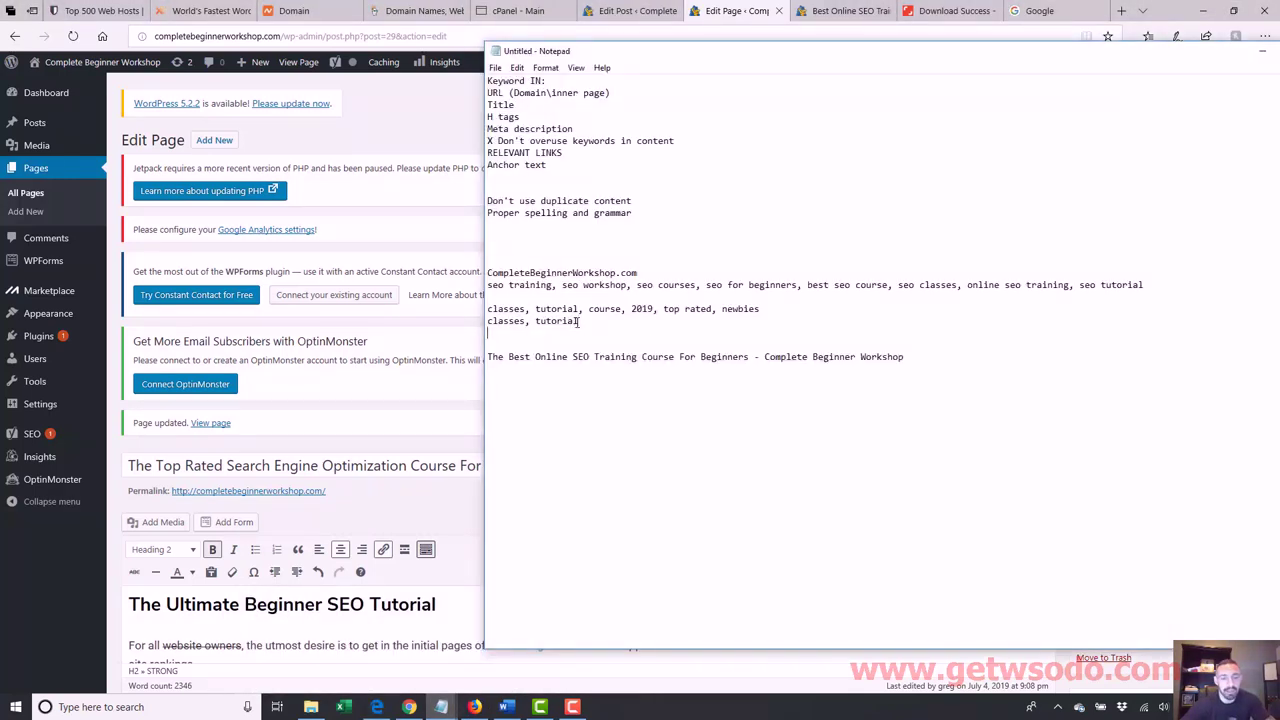
text(classes)
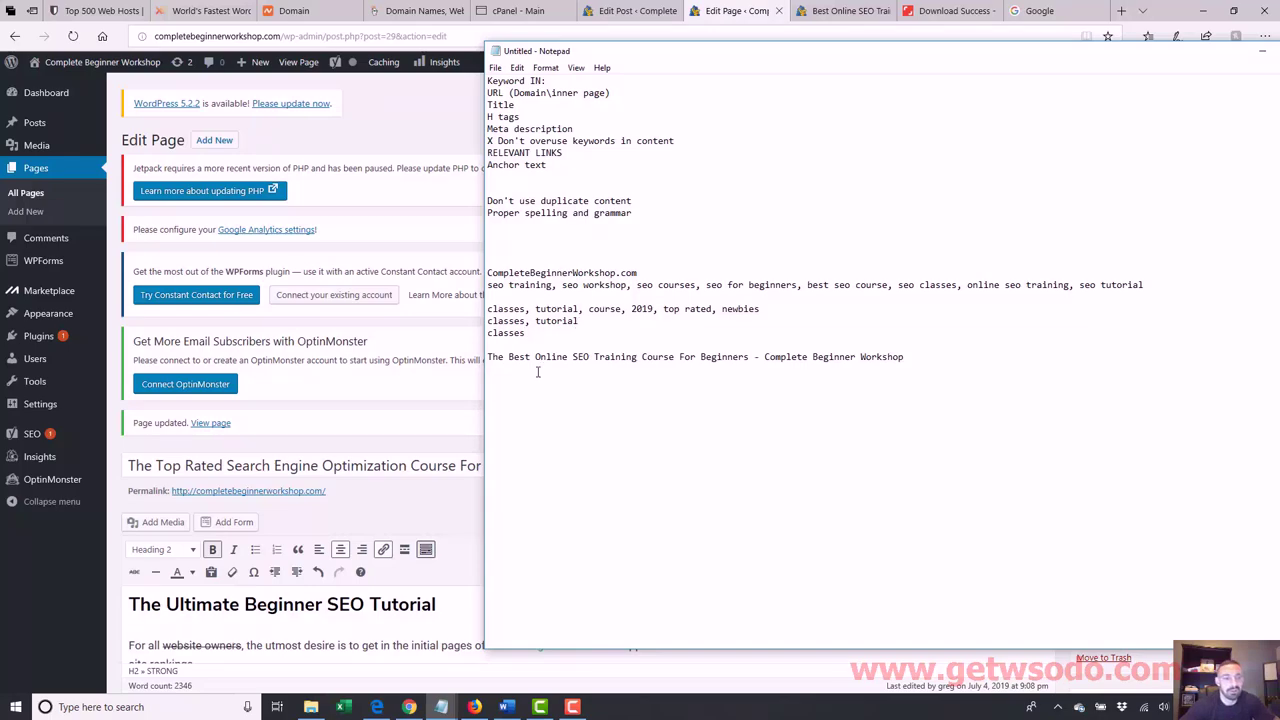
- Consult the Notepad keywords and replace the line Why You Need SEO services in Edge with What We Offer In Our Online SEO Classes
click(440, 596)
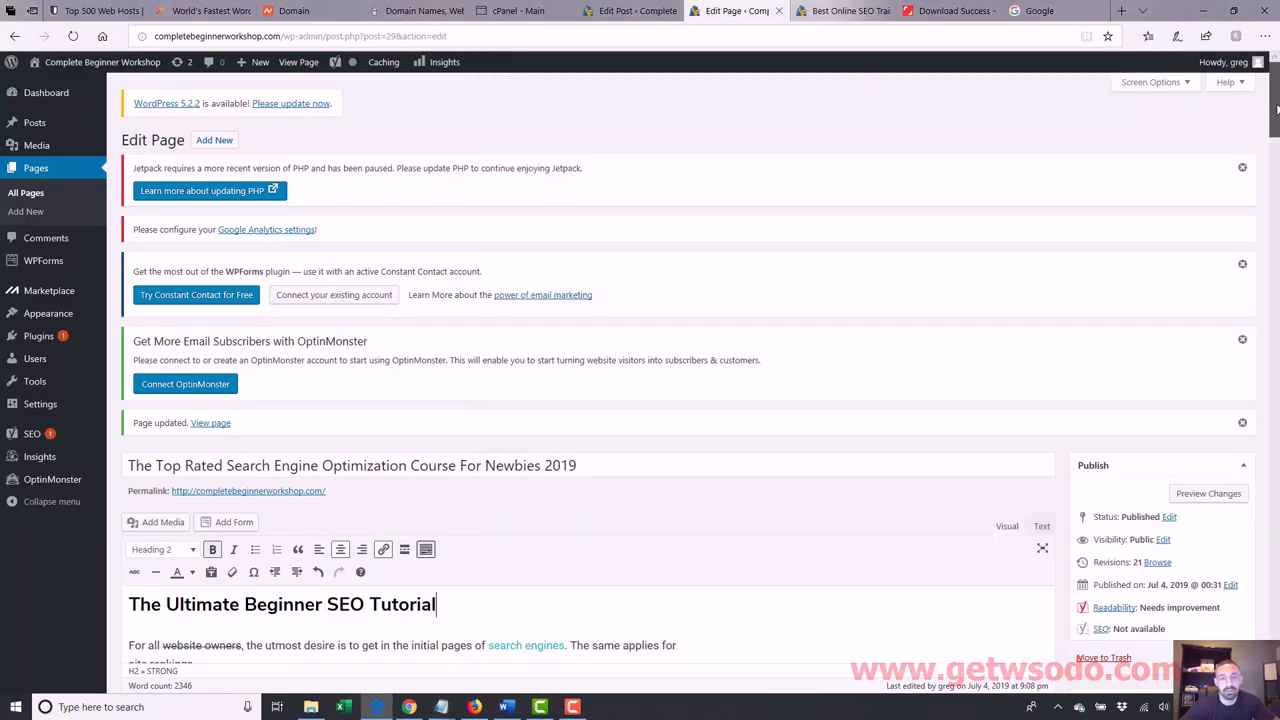
mouse_move(1276, 110)
mouse_down()
mouse_move(1276, 320)
mouse_move(1276, 95)
mouse_move(1276, 132)
mouse_up()
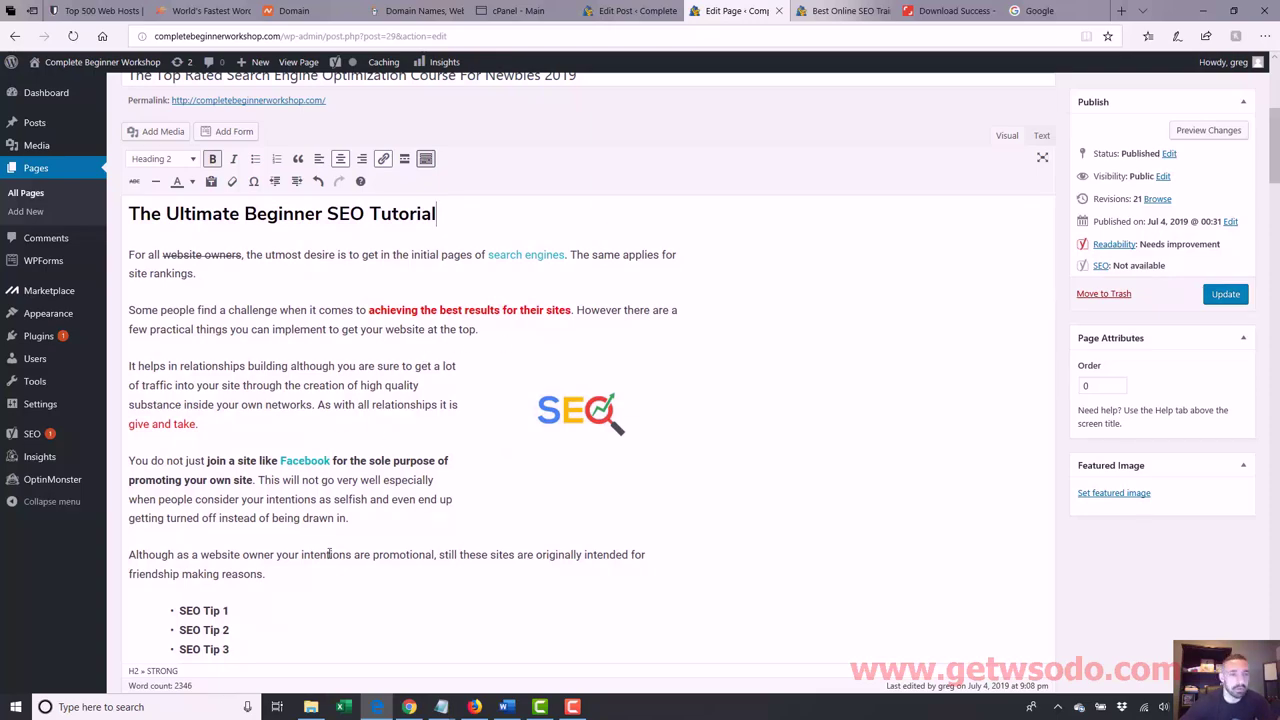
drag(1276, 172, 1276, 405)
scroll(689, 361, up, 2)
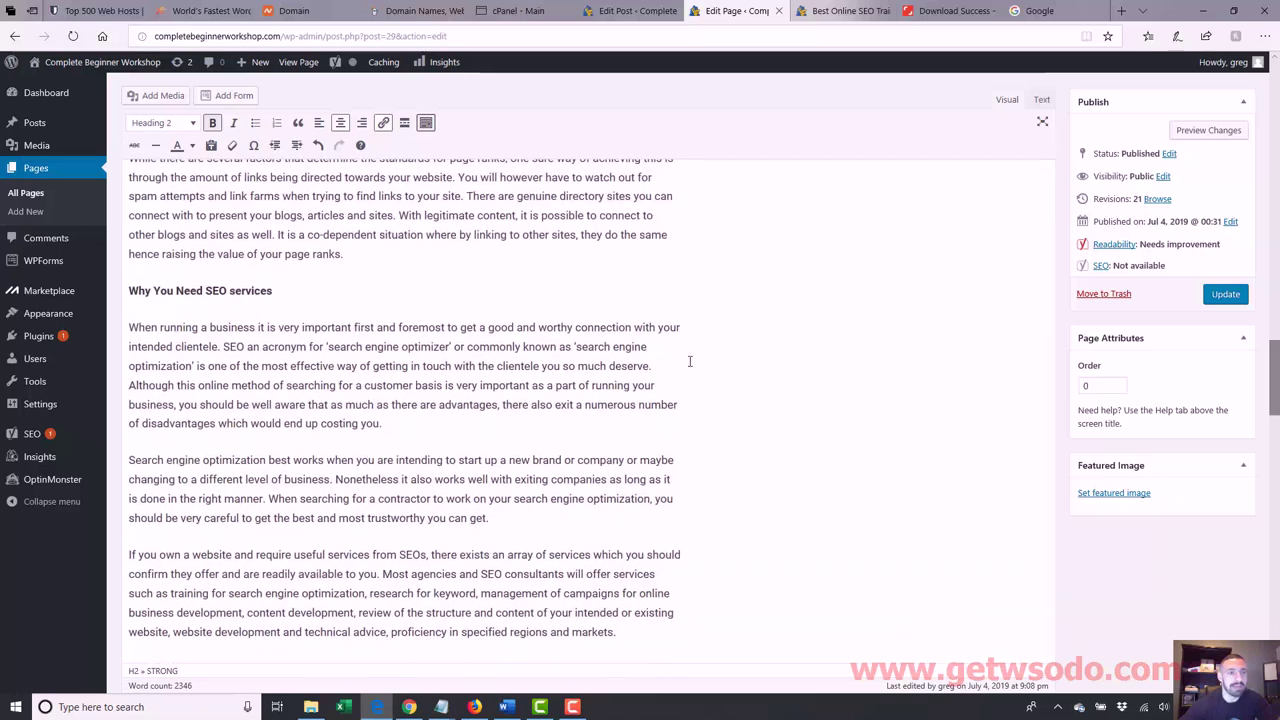
click(276, 290)
shift+click(124, 290)
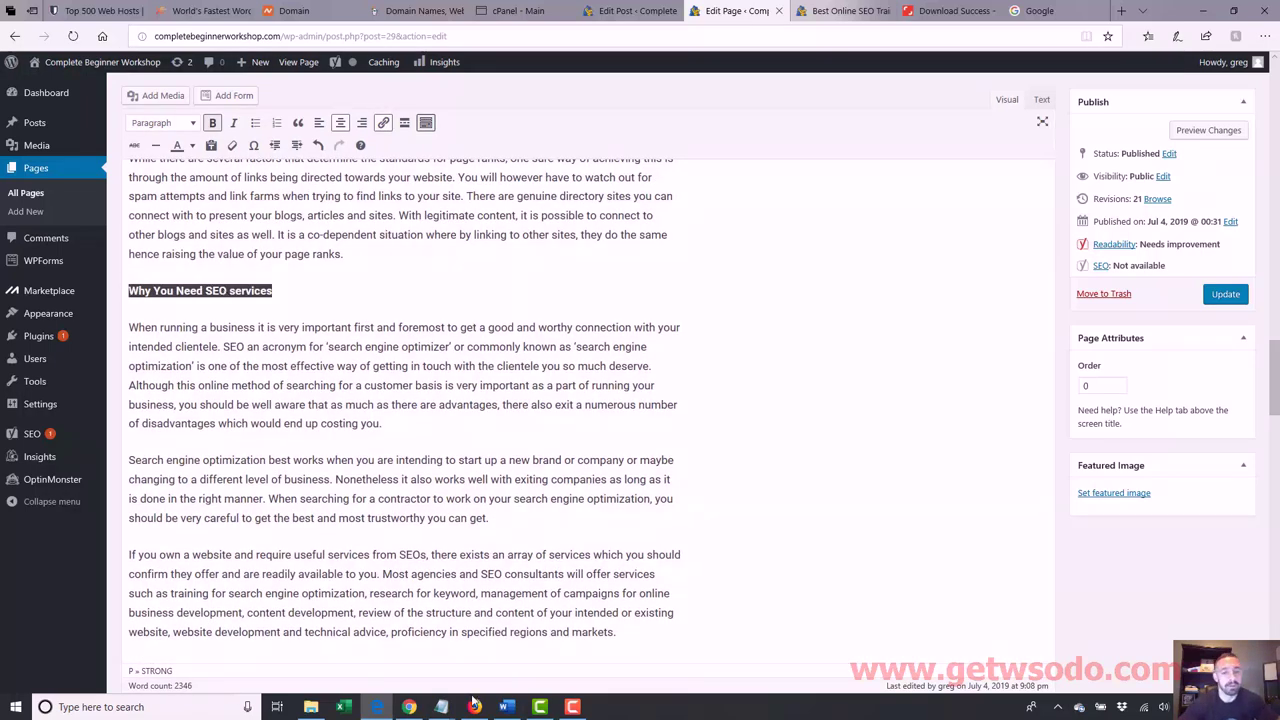
click(443, 707)
click(551, 645)
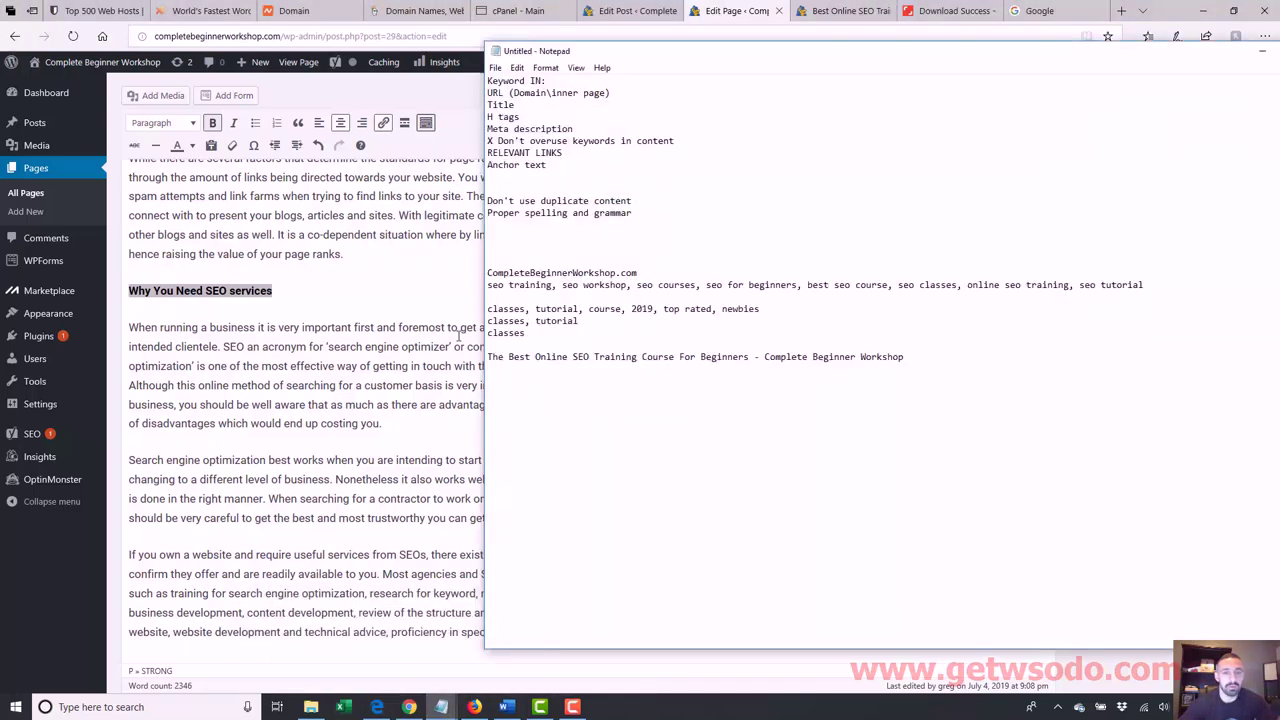
click(277, 291)
drag(277, 291, 114, 292)
text(What)
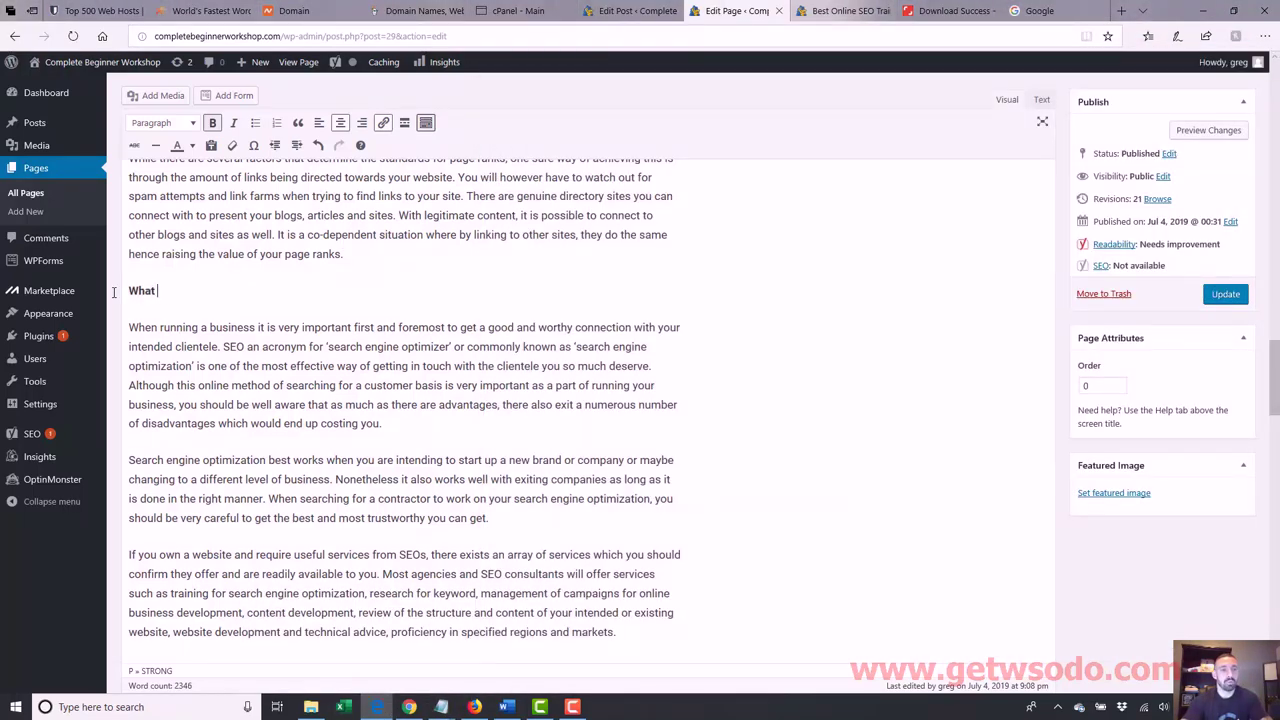
text( We Offer )
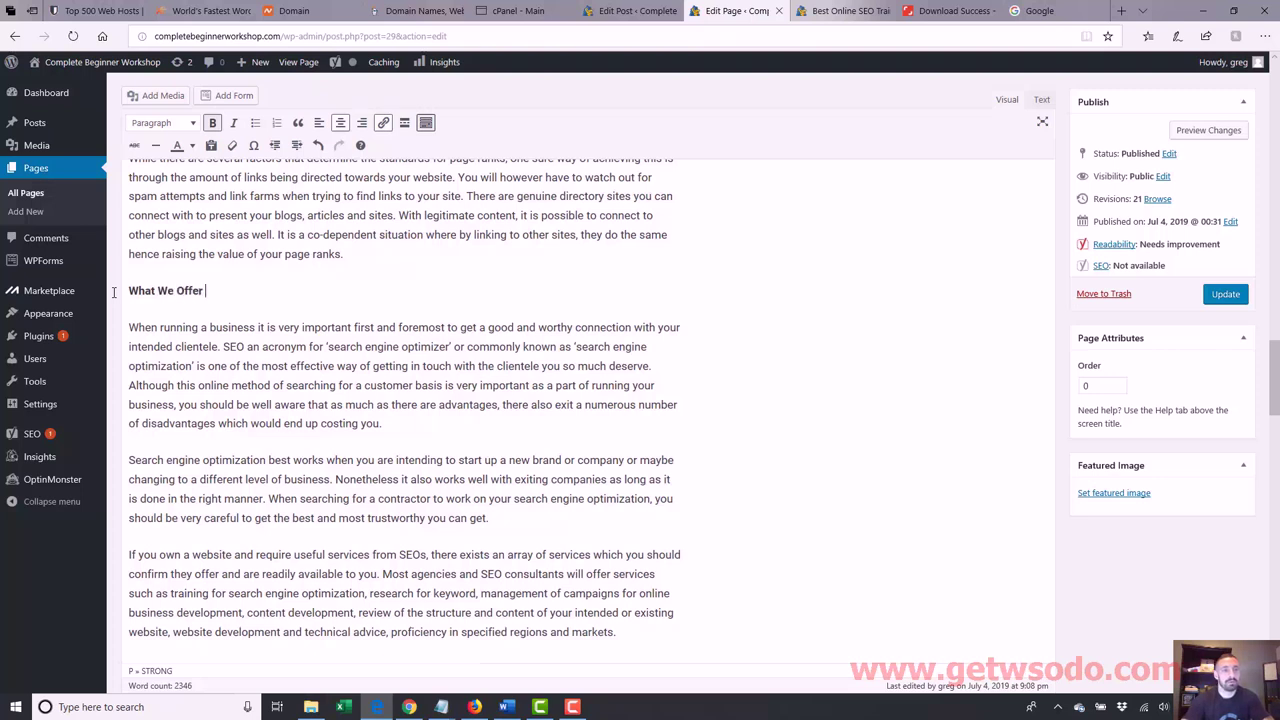
text(In Our Online SEO Cl)
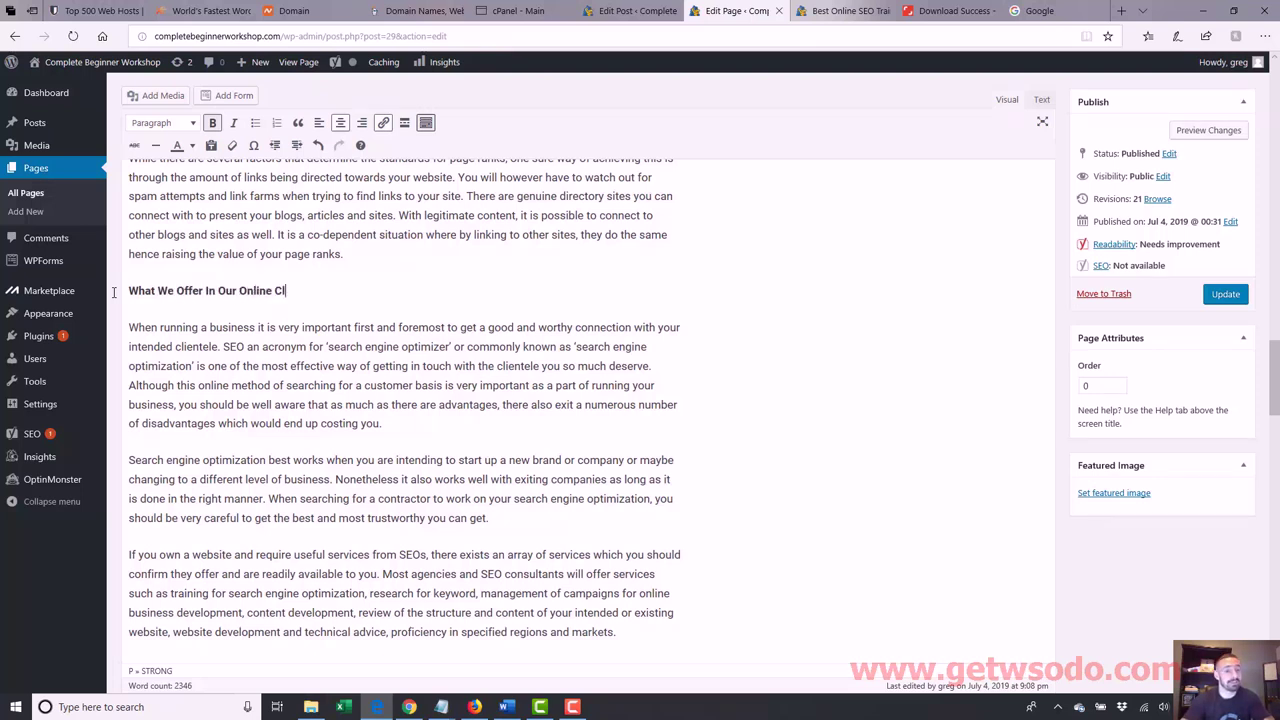
text(as)
key(BackSpace)
key(BackSpace)
key(BackSpace)
key(BackSpace)
text(SEO Classes)
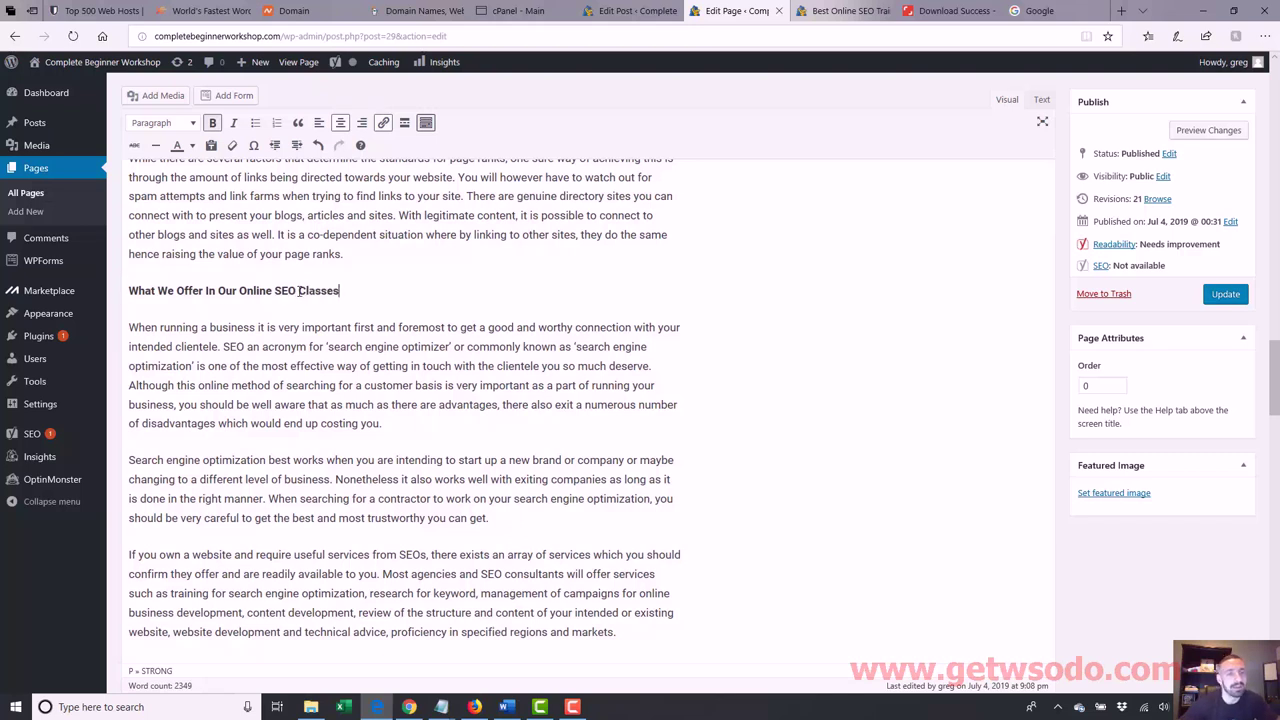
- Format the line What We Offer In Our Online SEO Classes as Heading 2
drag(340, 290, 125, 290)
click(162, 122)
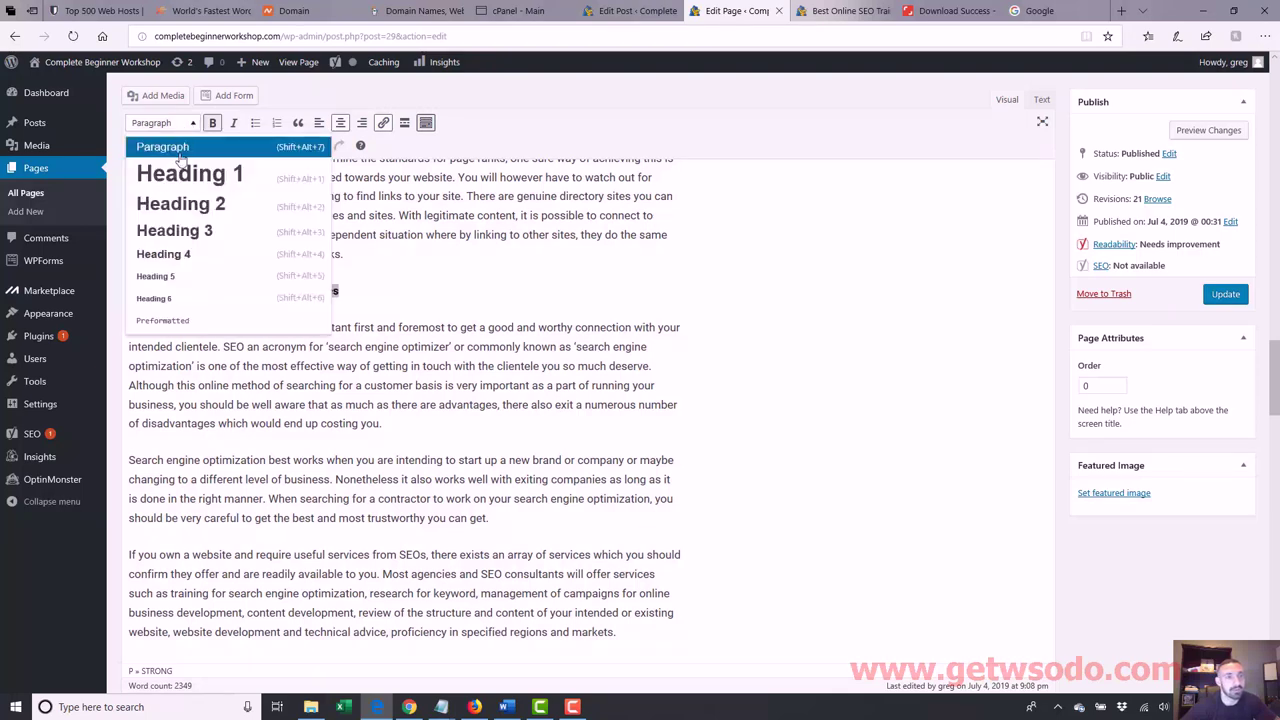
click(188, 204)
click(433, 327)
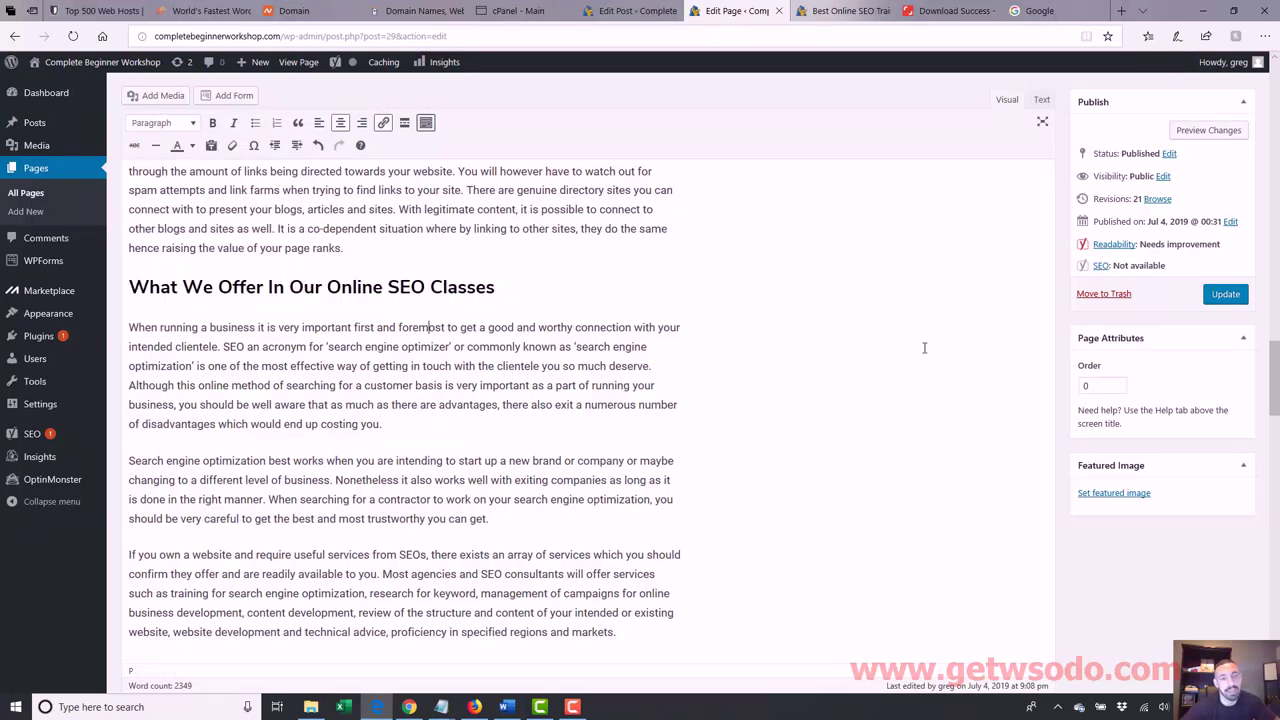
- Recheck the keyword lines in Notepad and review the page's SEO snippet, page title and first content heading in Edge
mouse_move(441, 707)
click(572, 618)
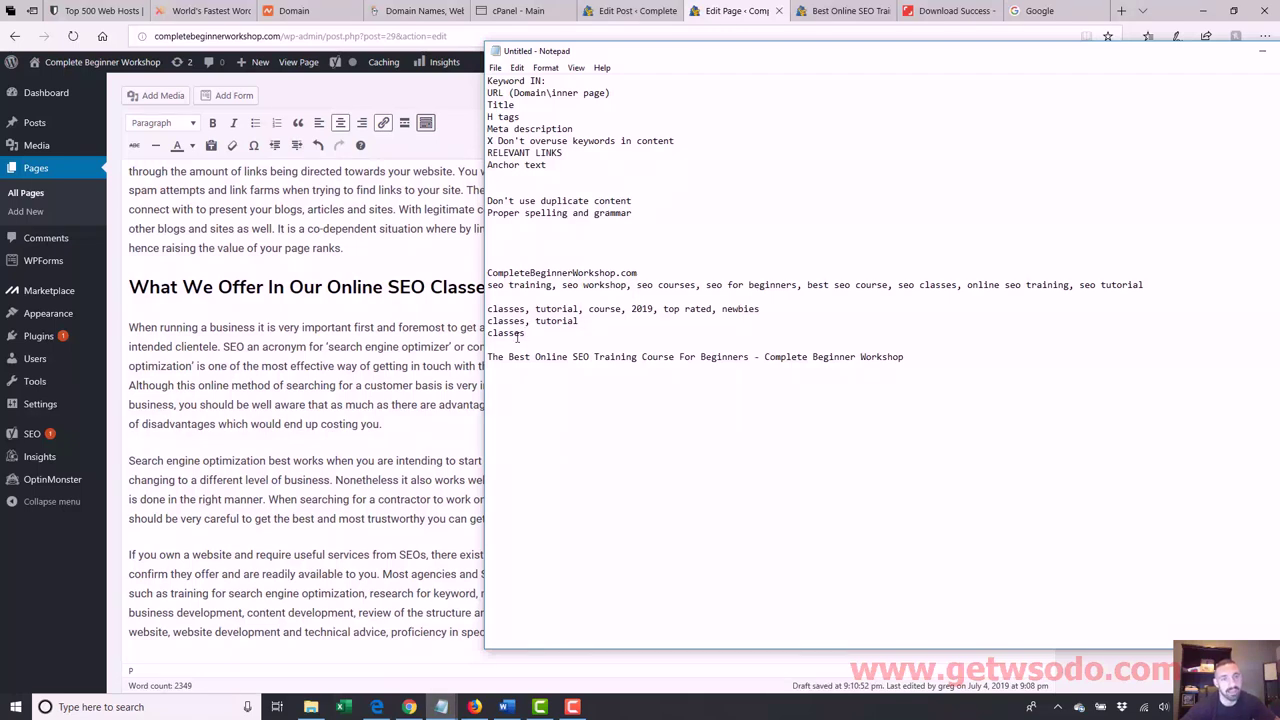
click(368, 412)
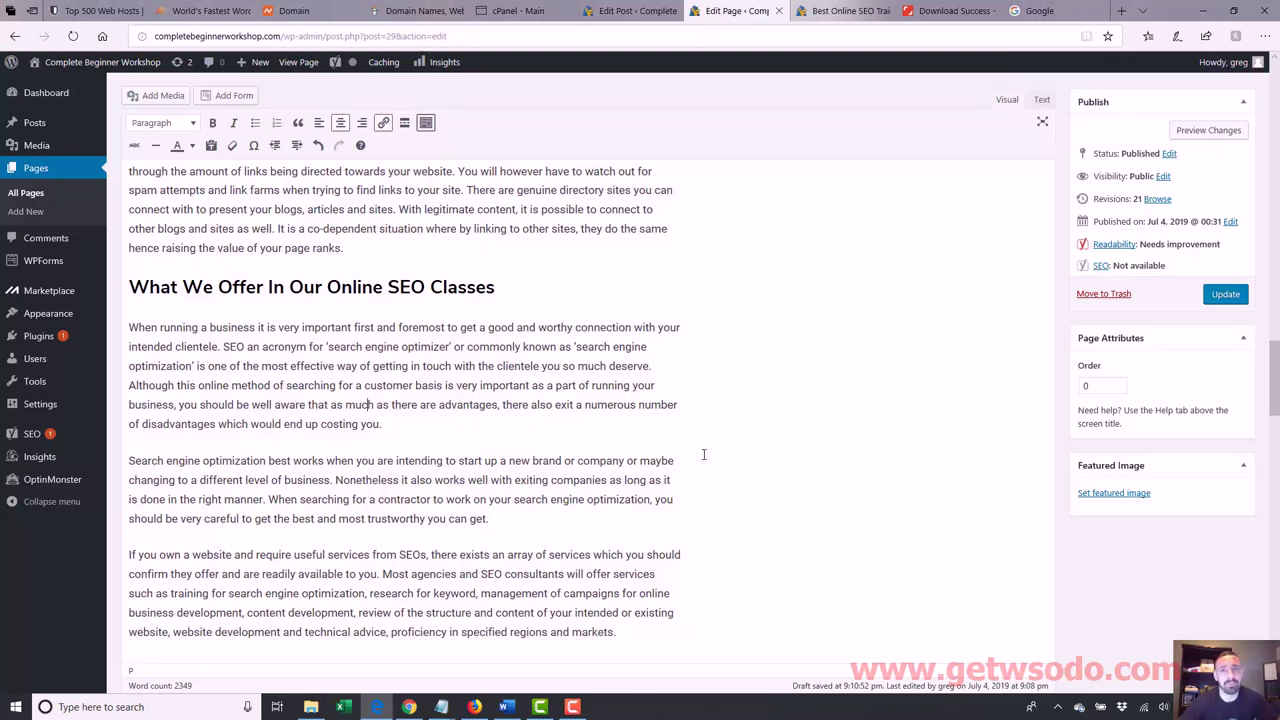
drag(1274, 415, 1274, 622)
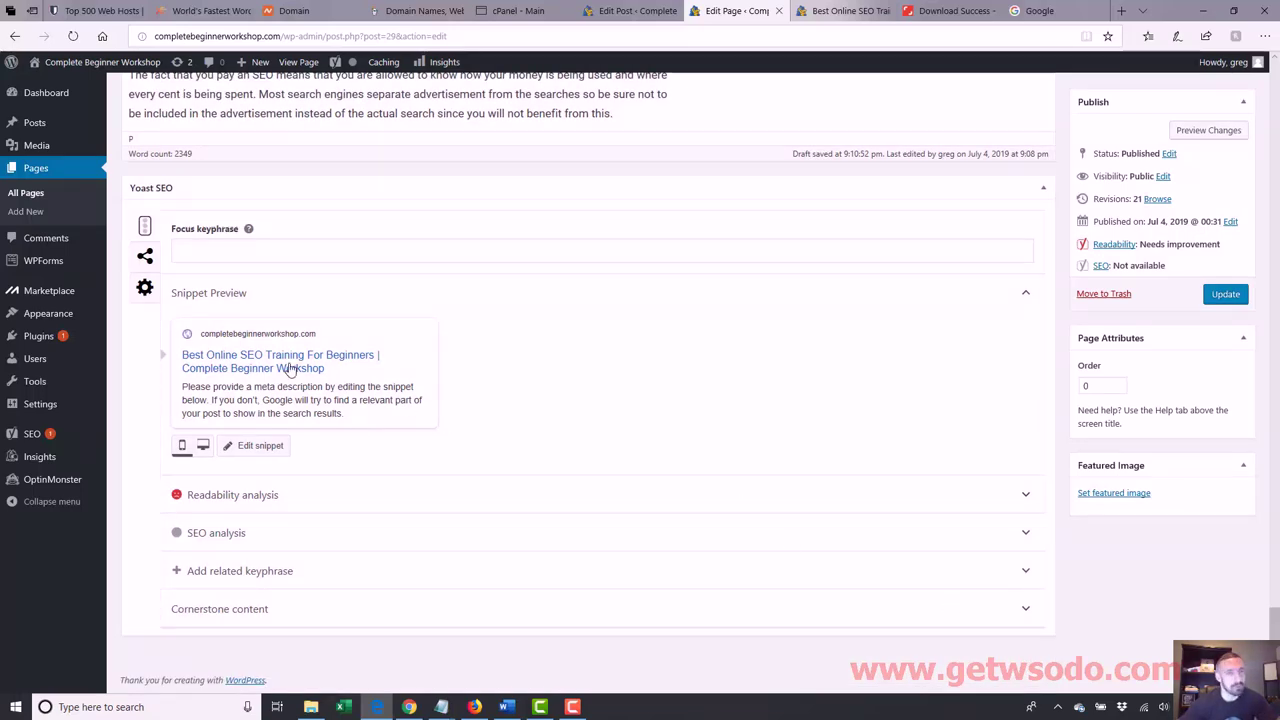
scroll(358, 360, up, 15)
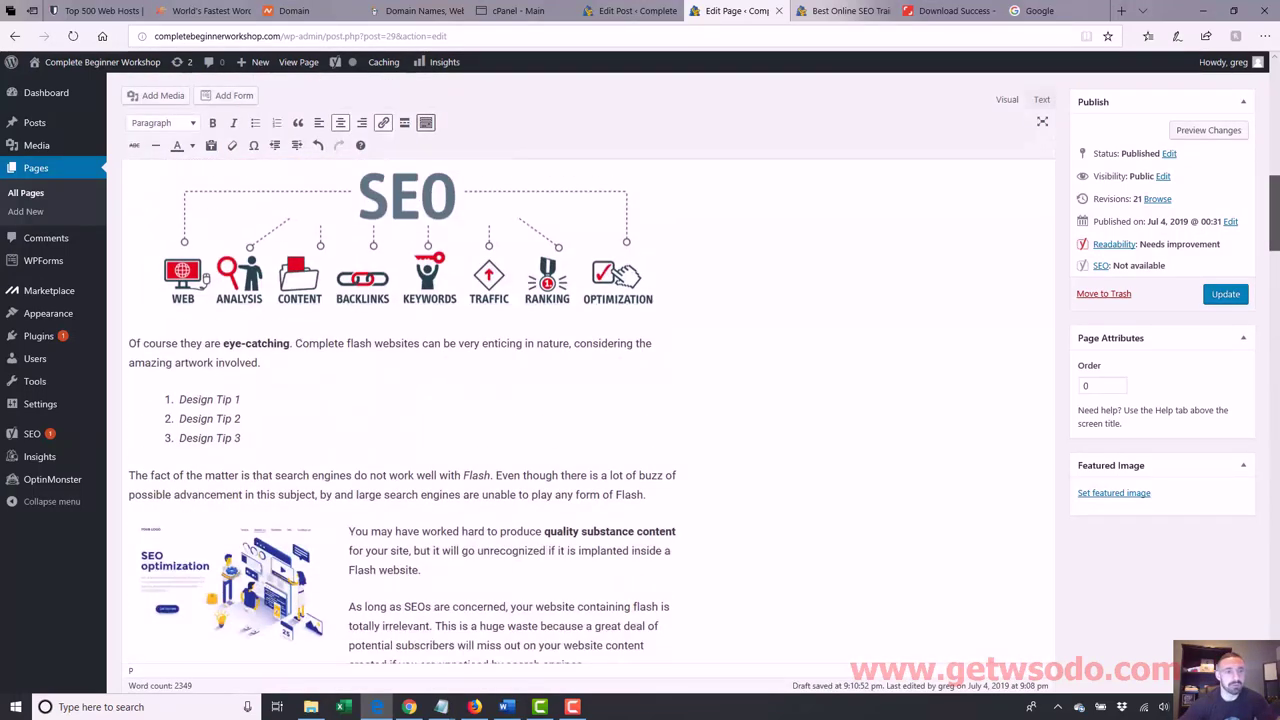
scroll(358, 638, up, 10)
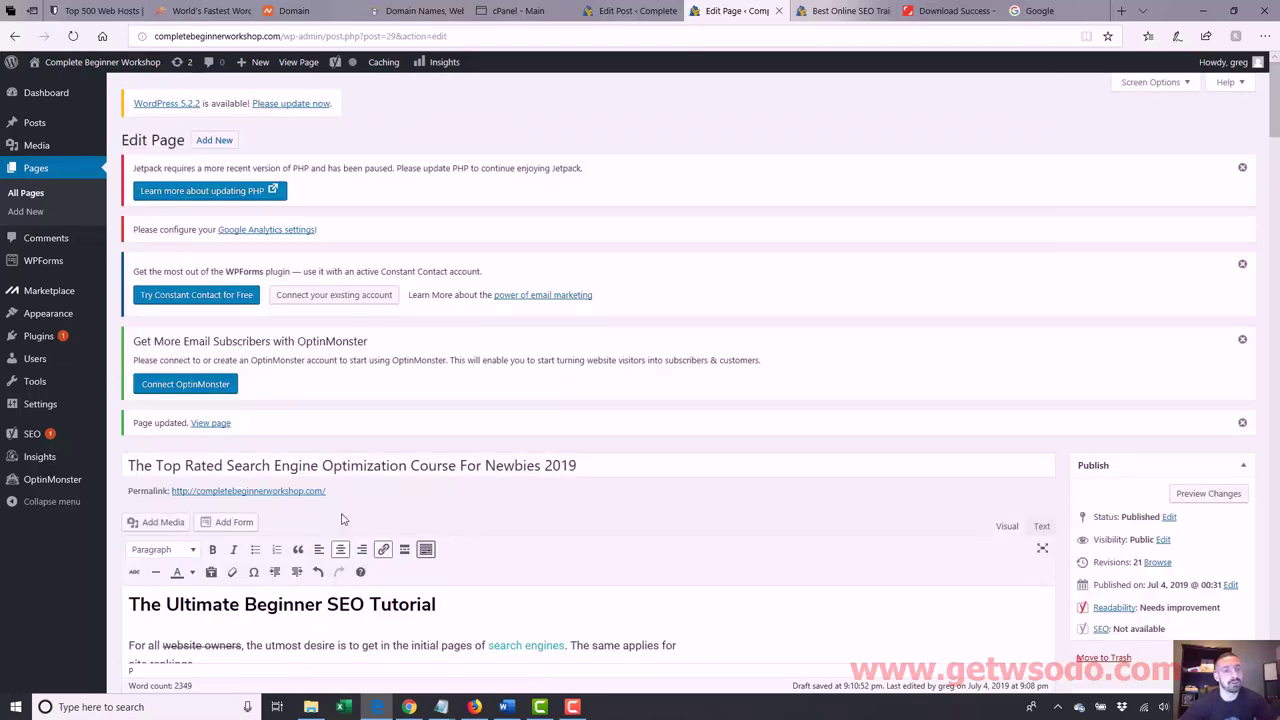
click(457, 465)
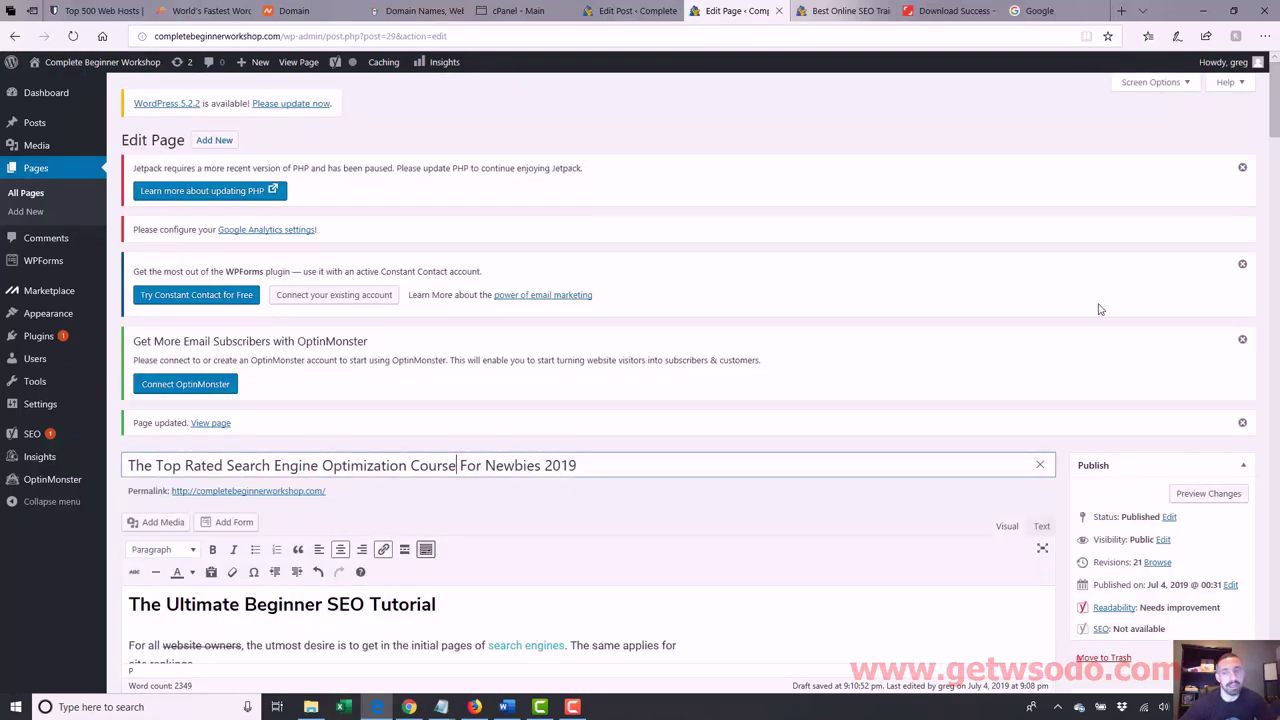
scroll(672, 244, down, 4)
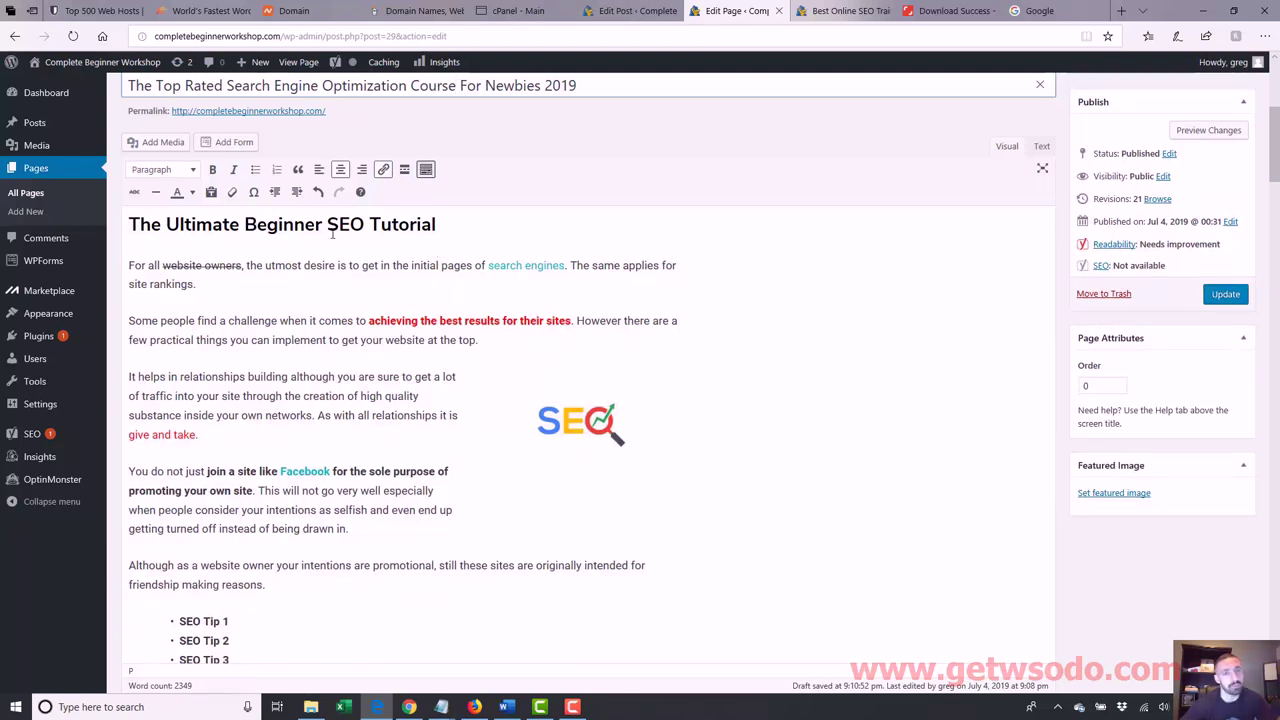
- Switch to Notepad and go over the keyword placement checklist from URL through Title and H tags to Meta description
mouse_move(441, 707)
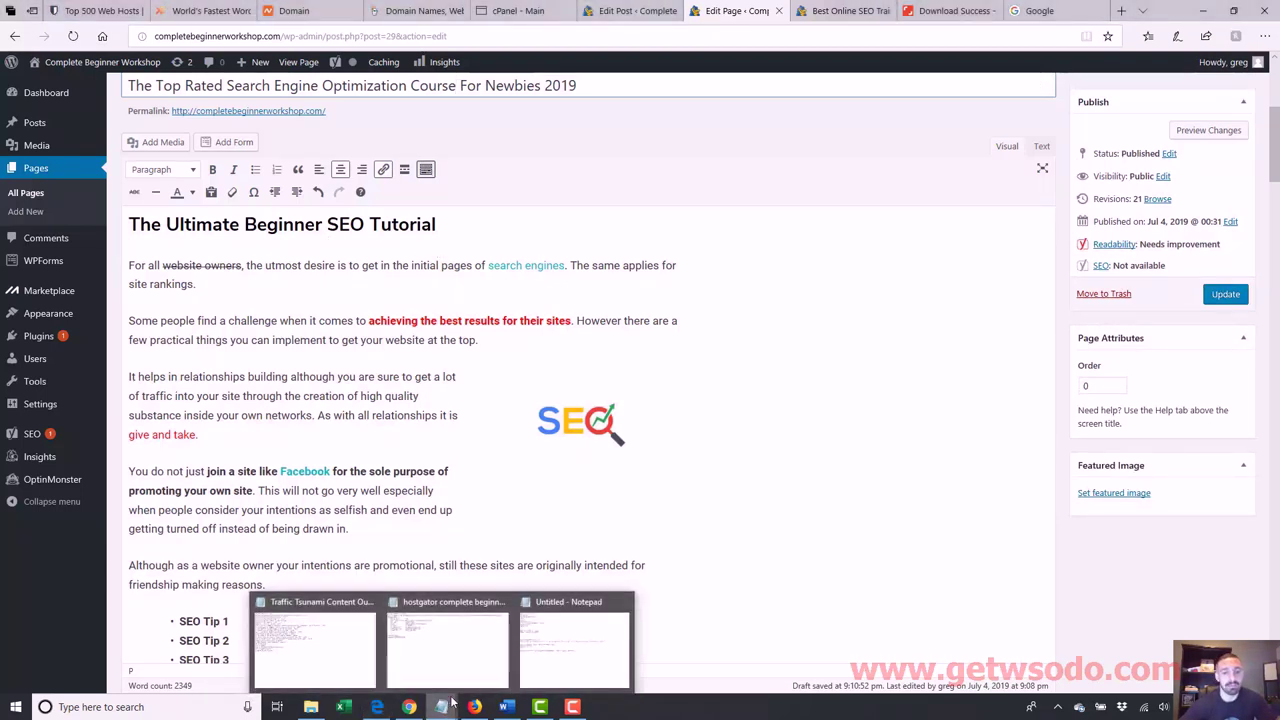
click(590, 640)
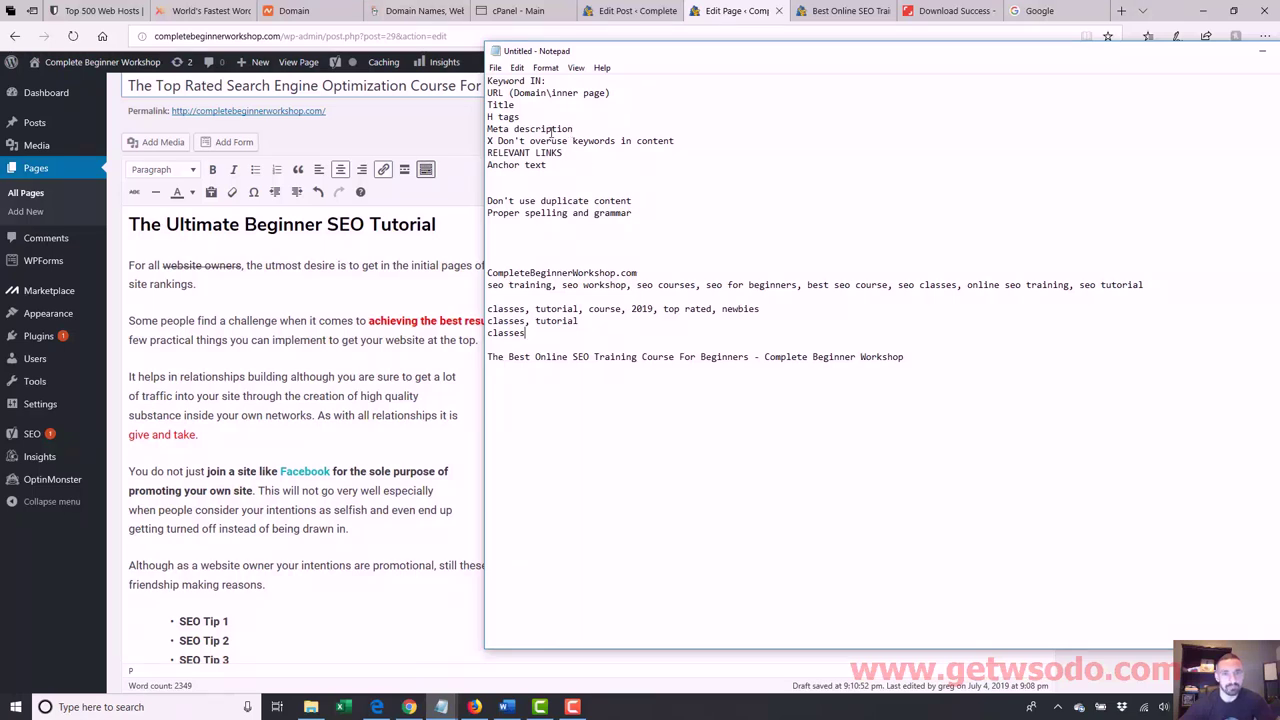
drag(537, 93, 487, 93)
click(524, 93)
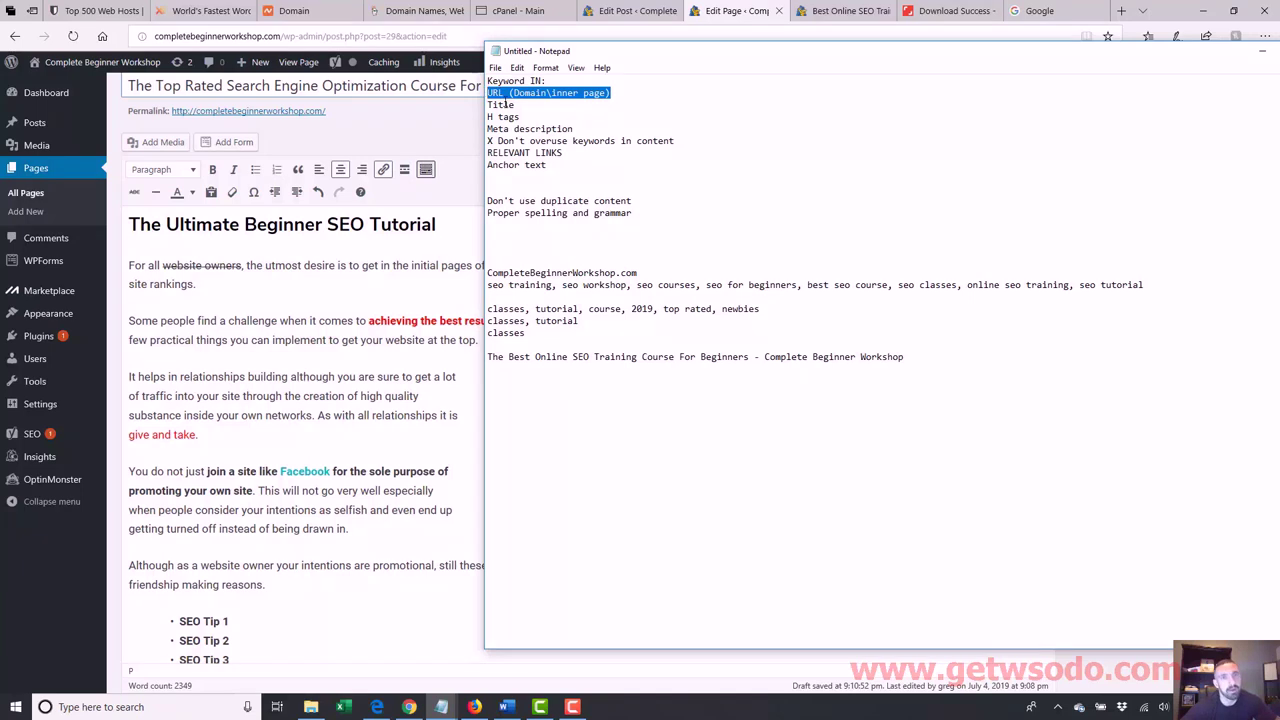
drag(514, 104, 485, 117)
drag(574, 129, 471, 128)
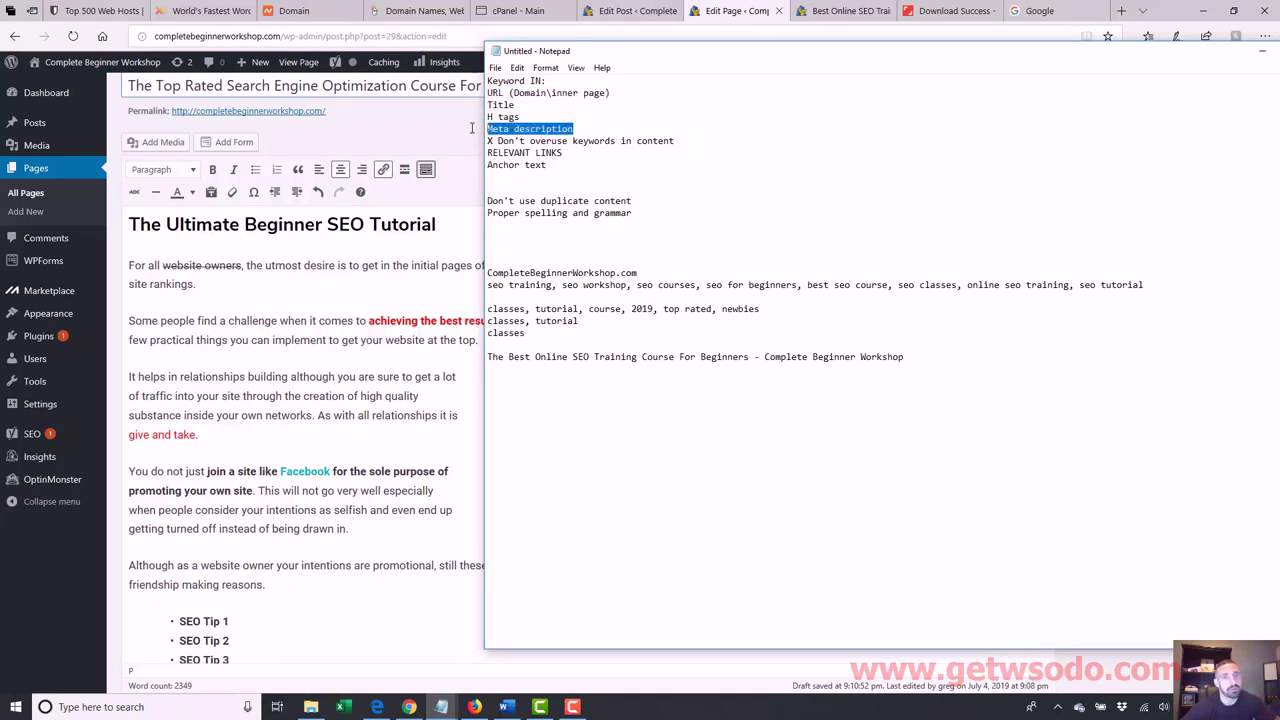
- In Edge, set the meta description: Are you ready to get the best online SEO training tutorial for beginners, proven and backed up by over 1,000 success stories
click(412, 376)
scroll(412, 376, down, 20)
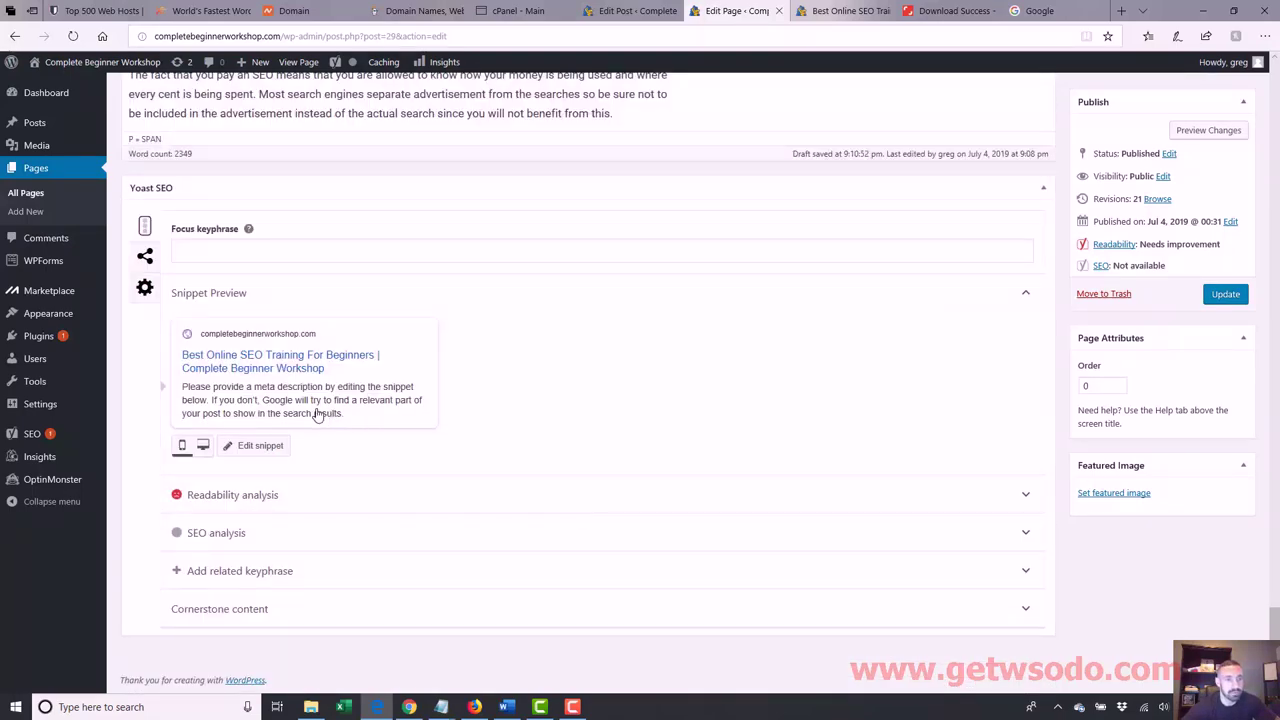
click(308, 418)
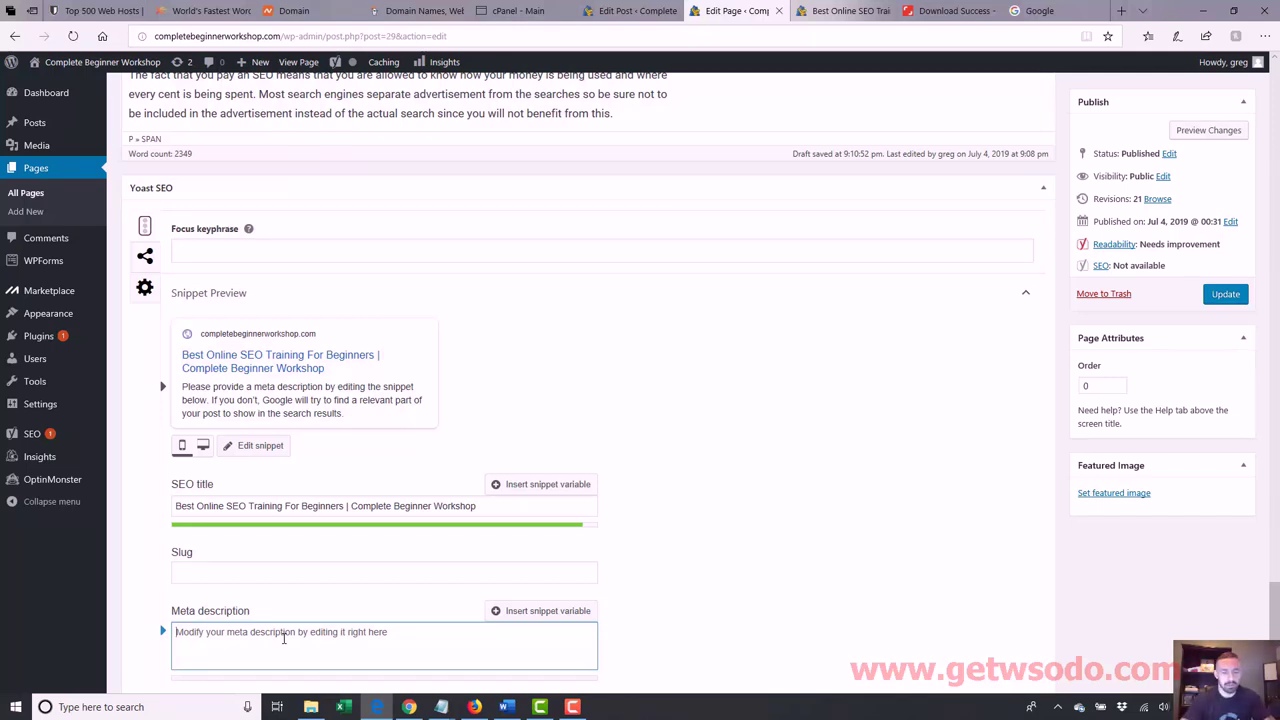
text(Are you read)
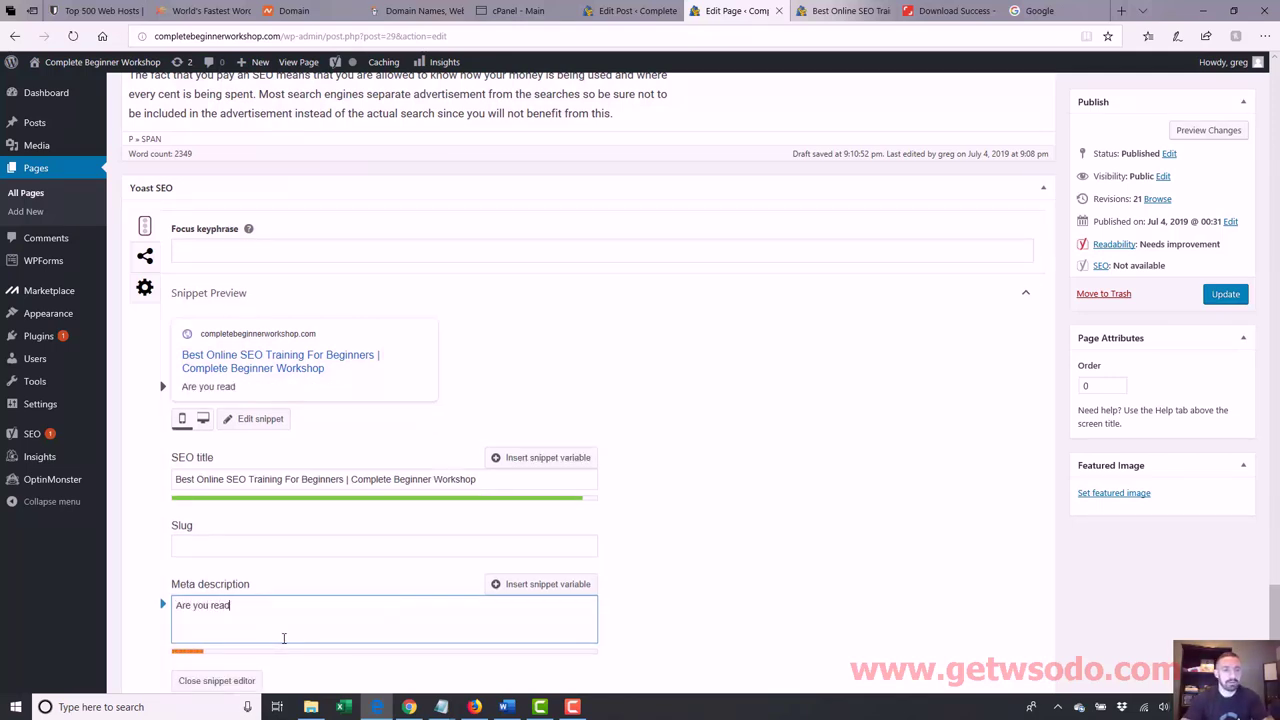
text(y to get the best )
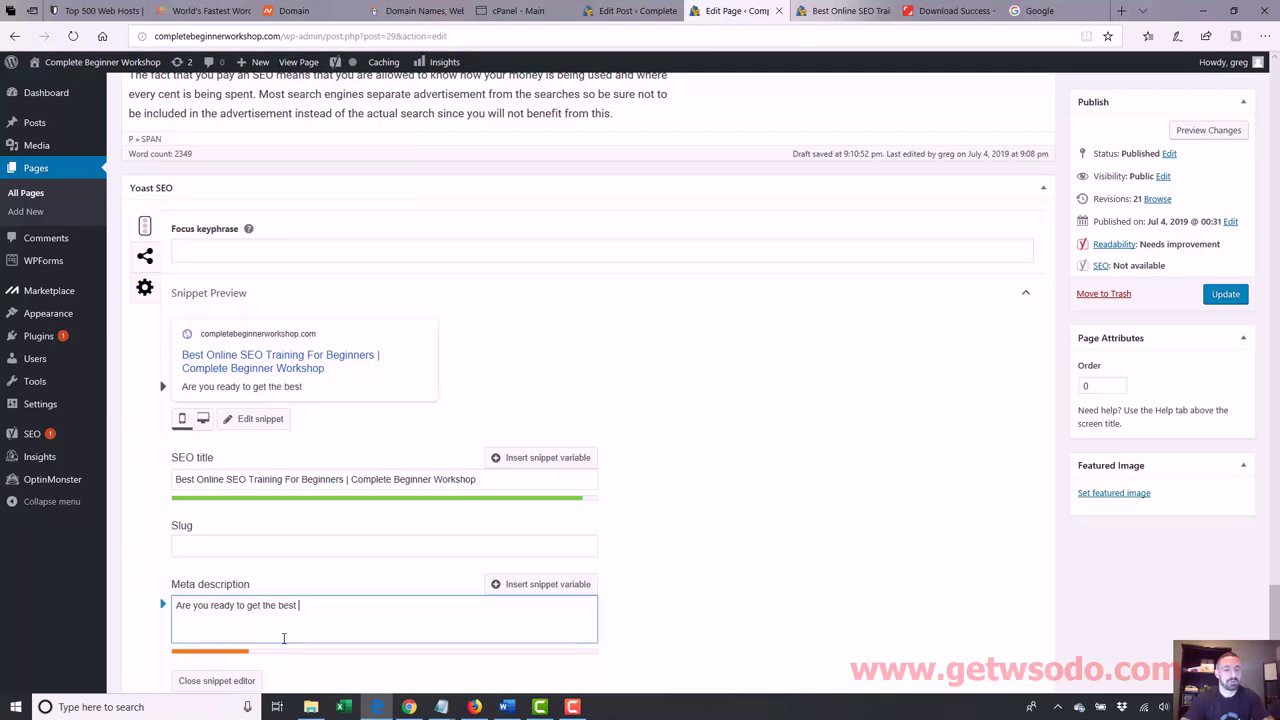
text(online SEO train)
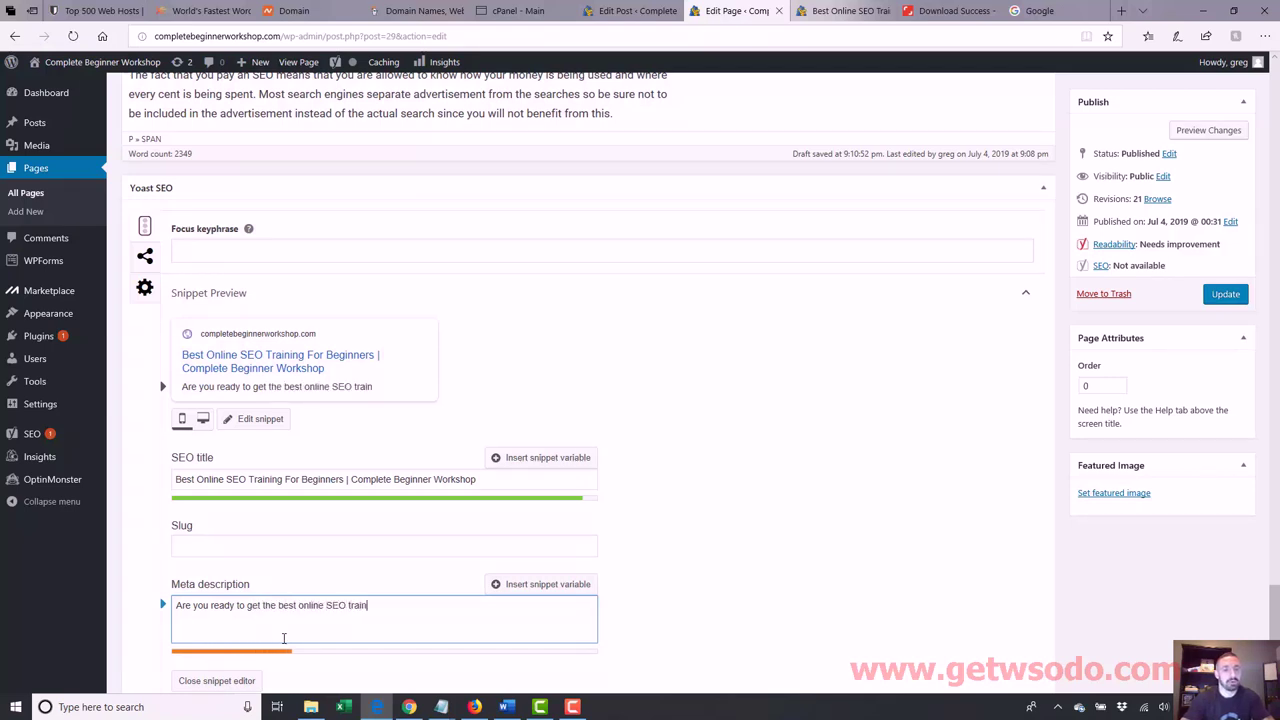
text(ing tutorial)
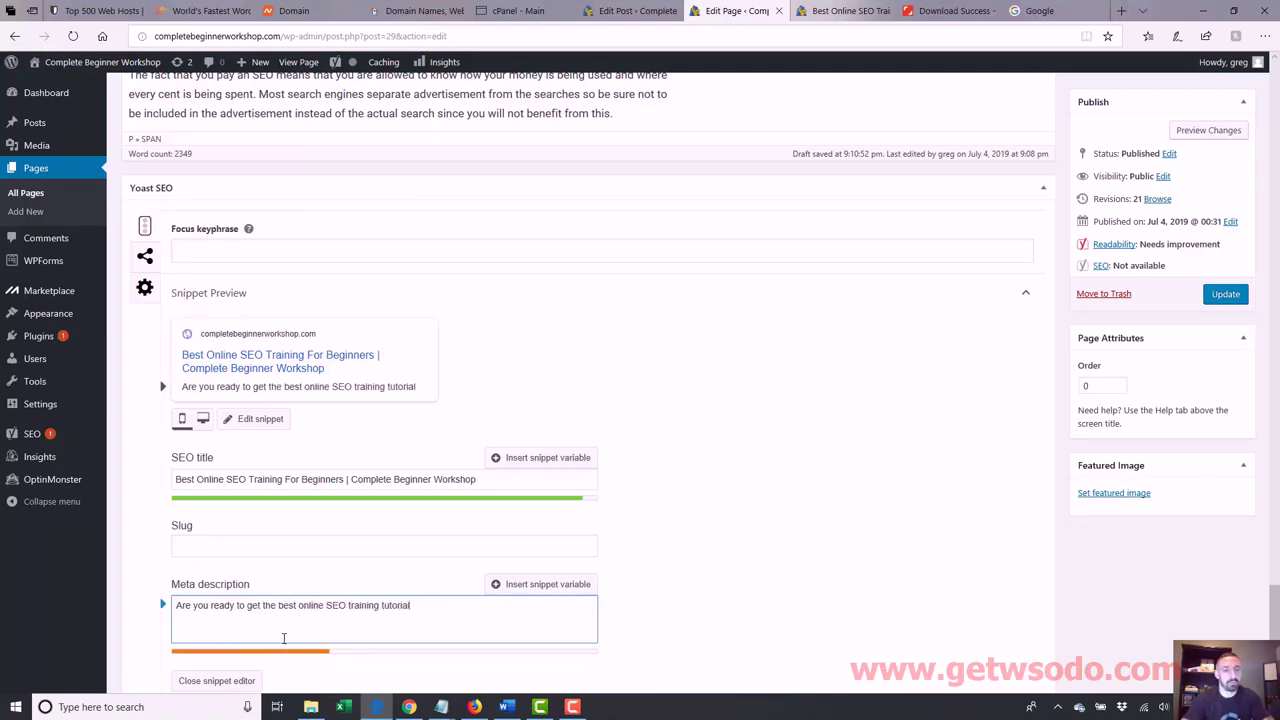
text( for beginners)
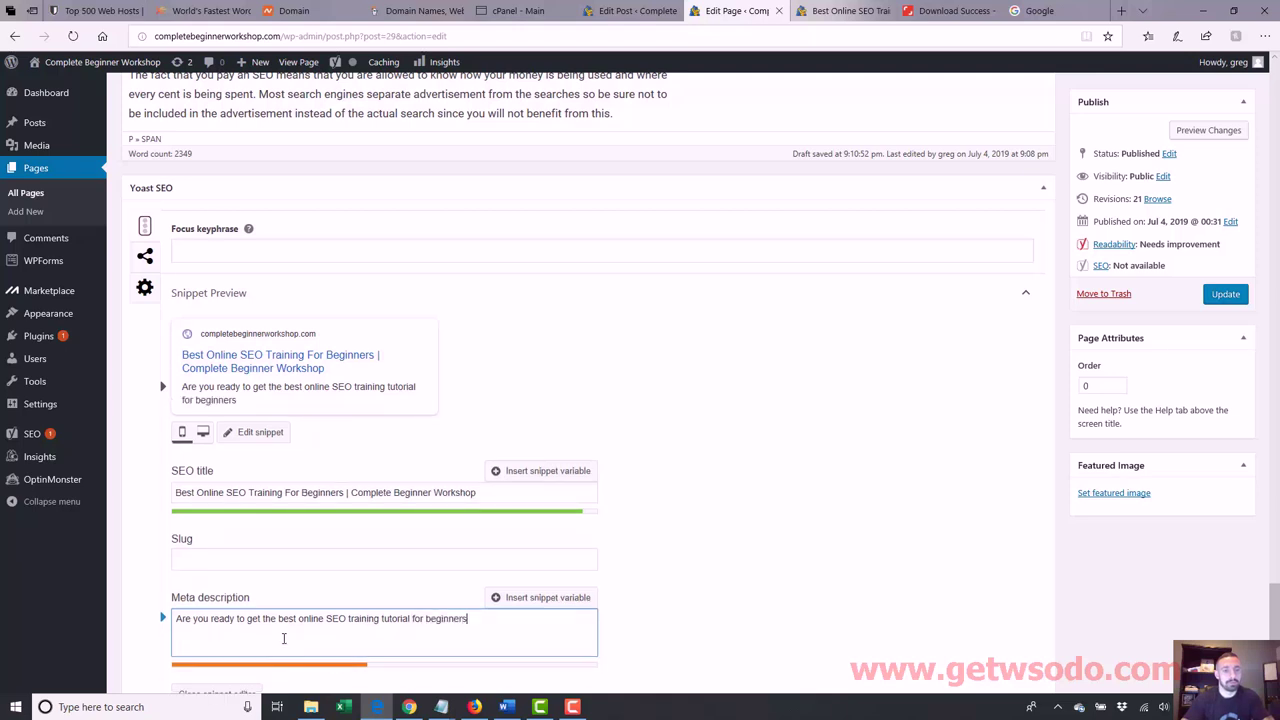
text(, provven and backed up )
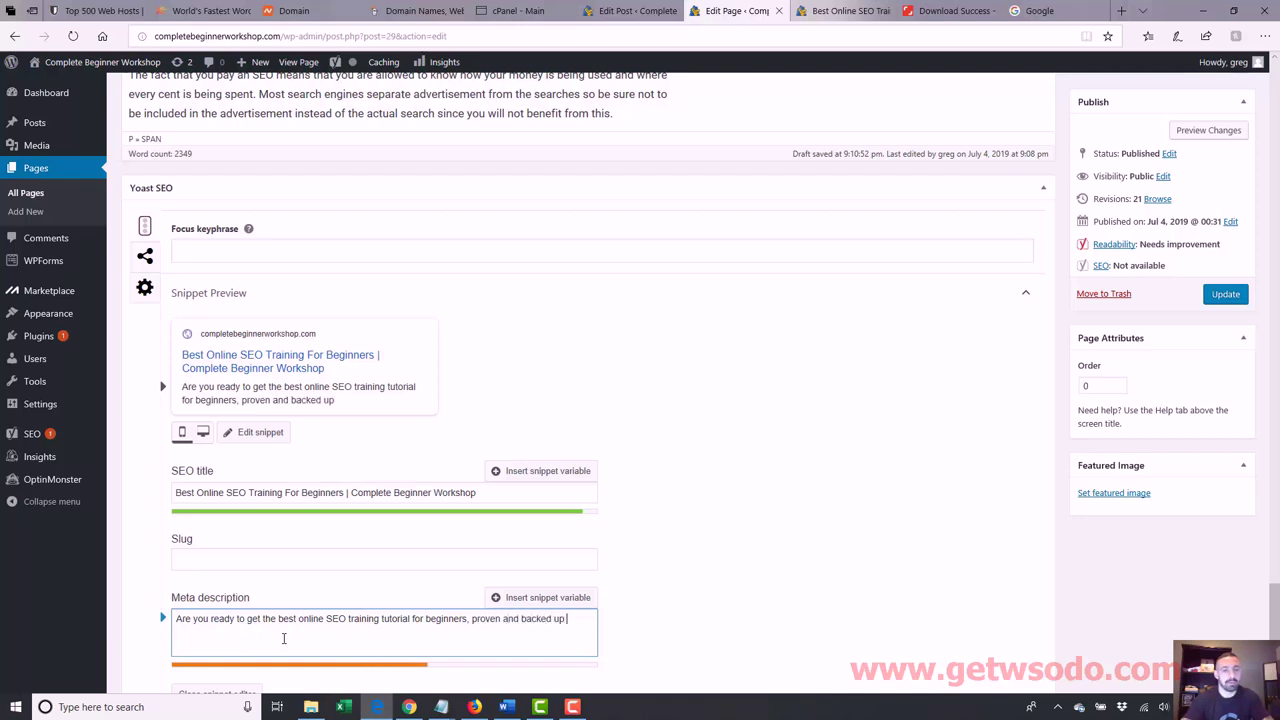
text(by over 1,000 suc)
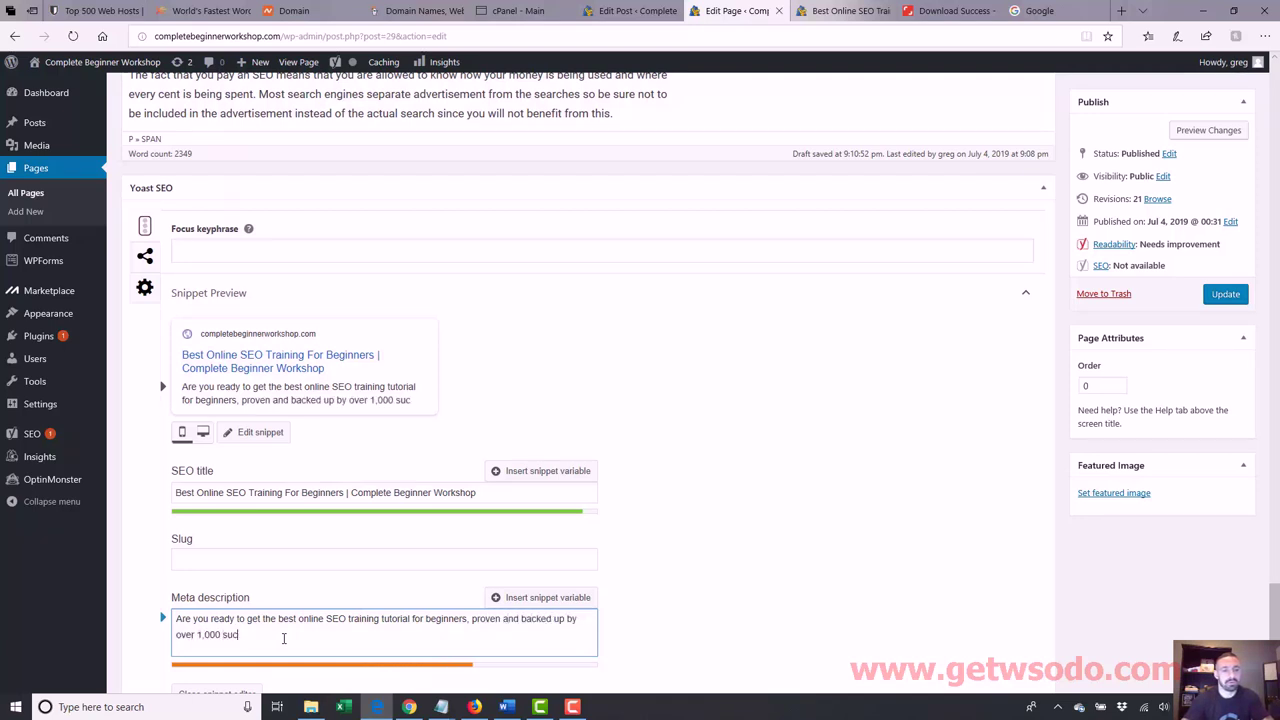
text(cess stories)
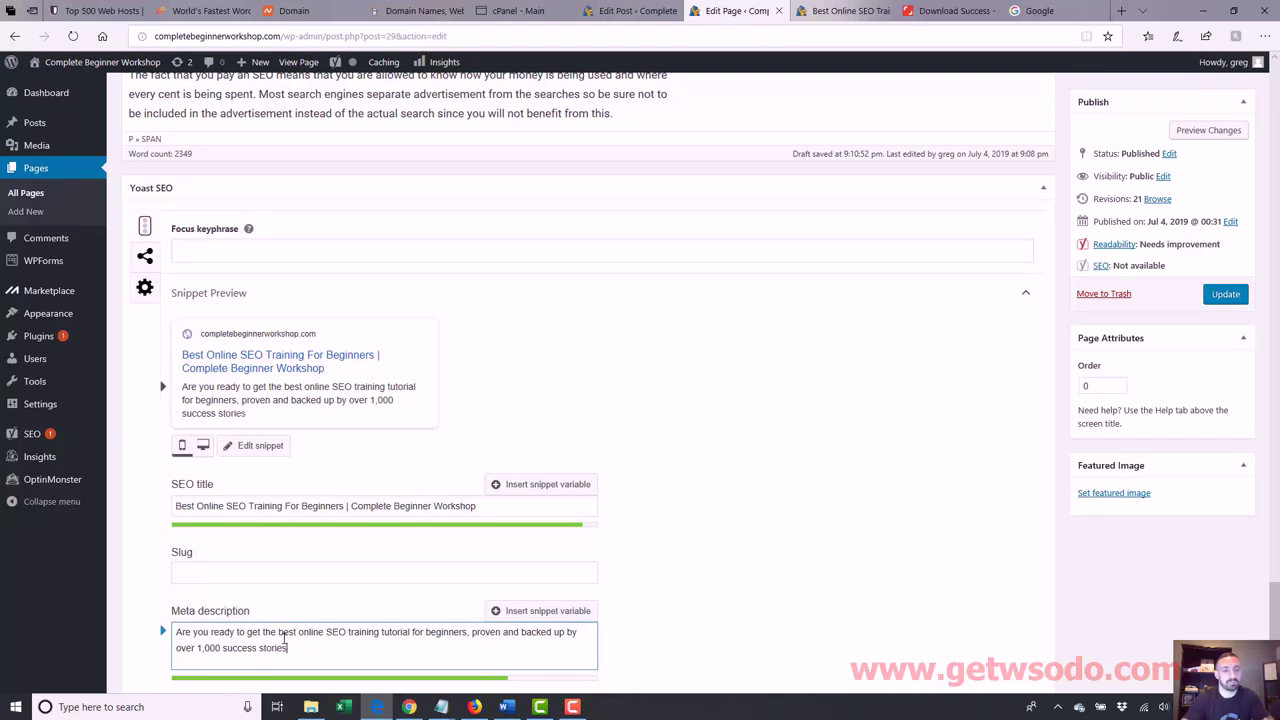
text(. Learn search e)
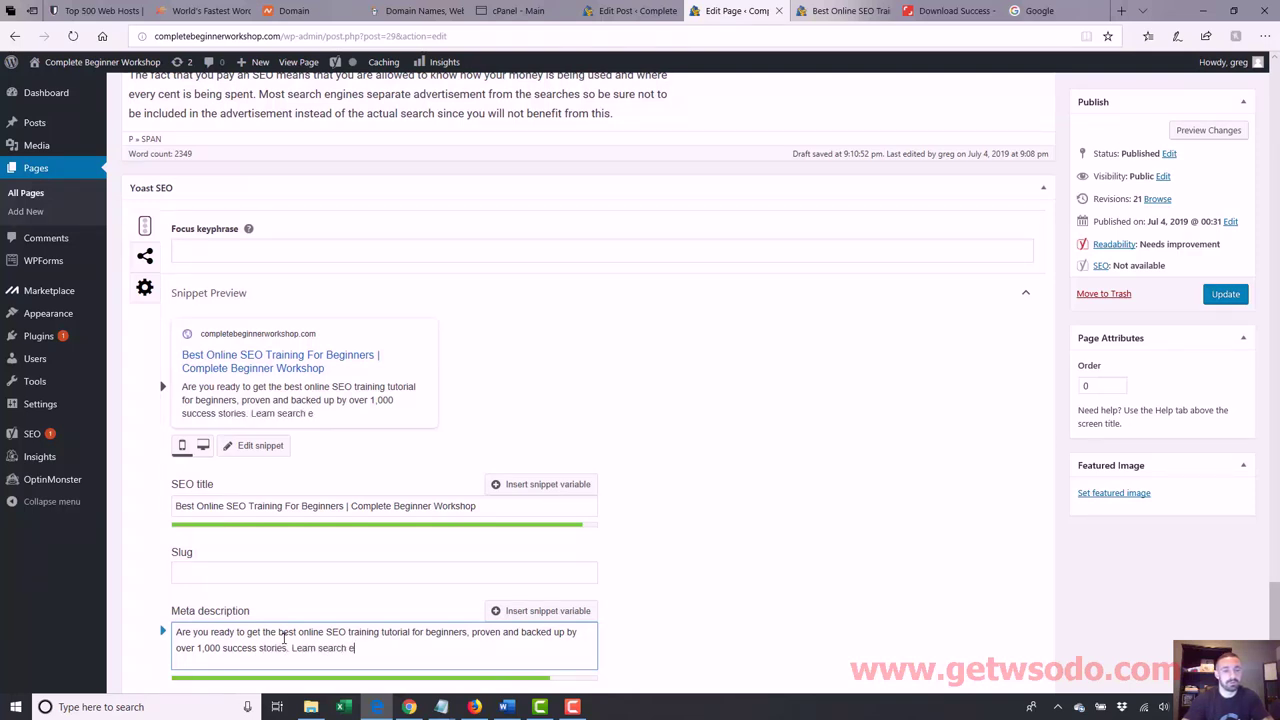
text(ngine optimizwtyio)
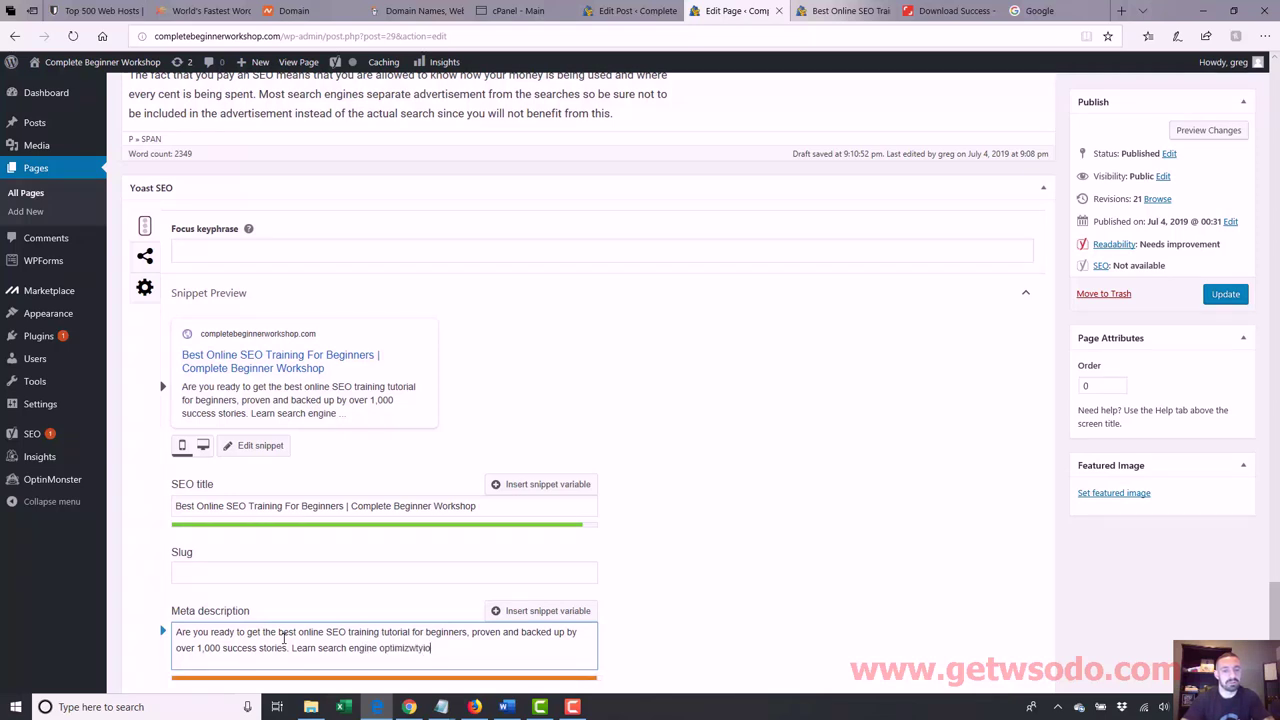
key(BackSpace)
key(BackSpace)
key(BackSpace)
key(BackSpace)
key(BackSpace)
key(BackSpace)
key(BackSpace)
key(BackSpace)
key(BackSpace)
key(BackSpace)
key(BackSpace)
key(BackSpace)
key(BackSpace)
key(BackSpace)
key(BackSpace)
key(BackSpace)
key(BackSpace)
key(BackSpace)
key(BackSpace)
key(BackSpace)
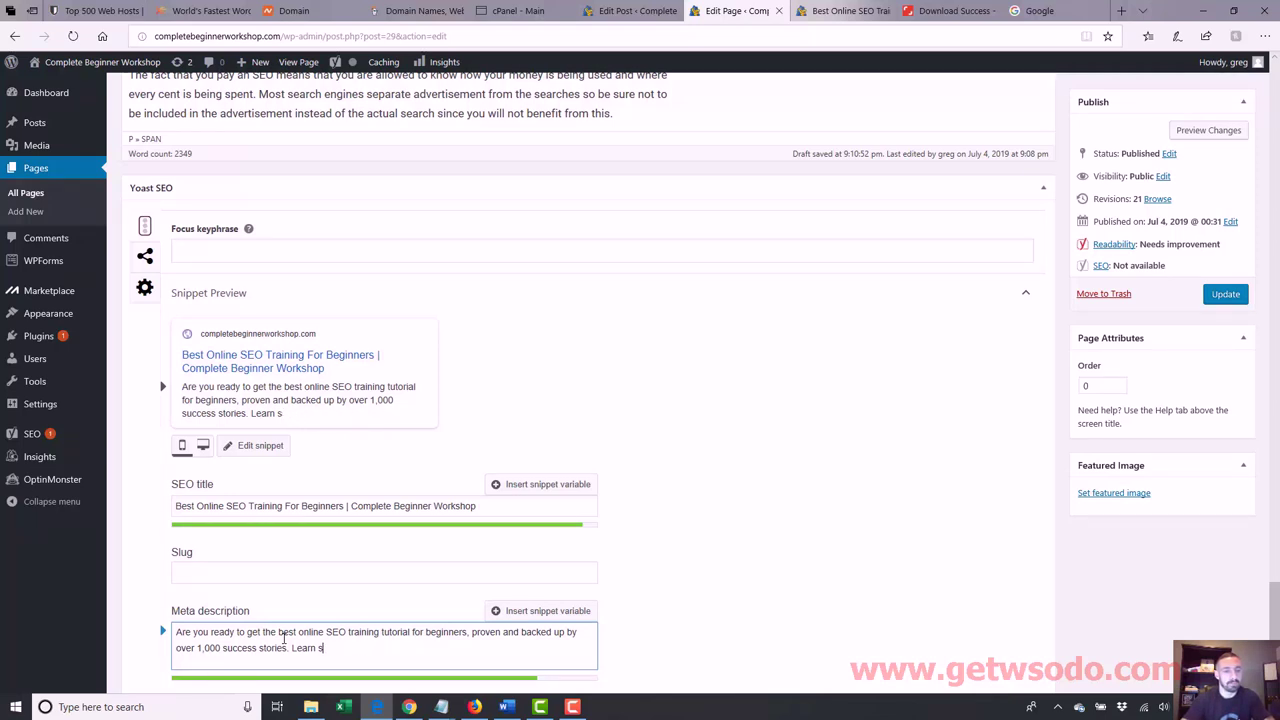
key(BackSpace)
key(BackSpace)
key(BackSpace)
- End the meta description with the sentence "The top seo course available." and update the page
text(The best seo cours)
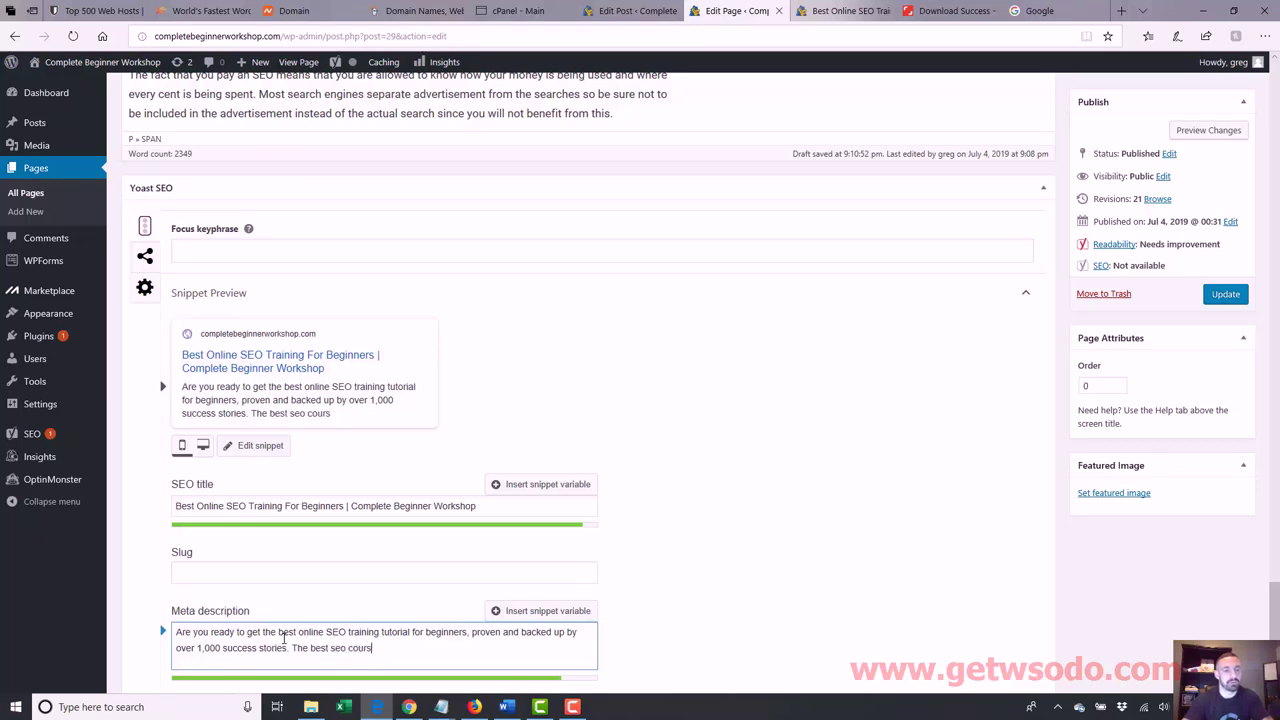
text(e available)
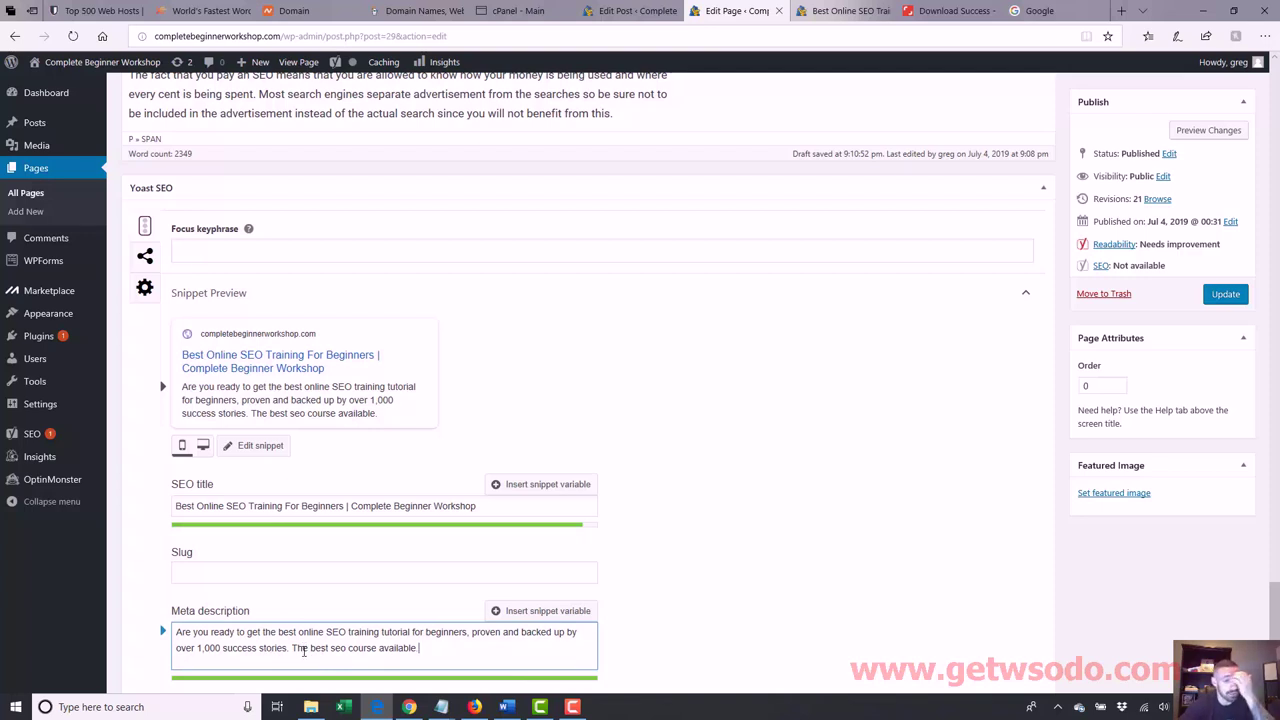
drag(331, 649, 320, 651)
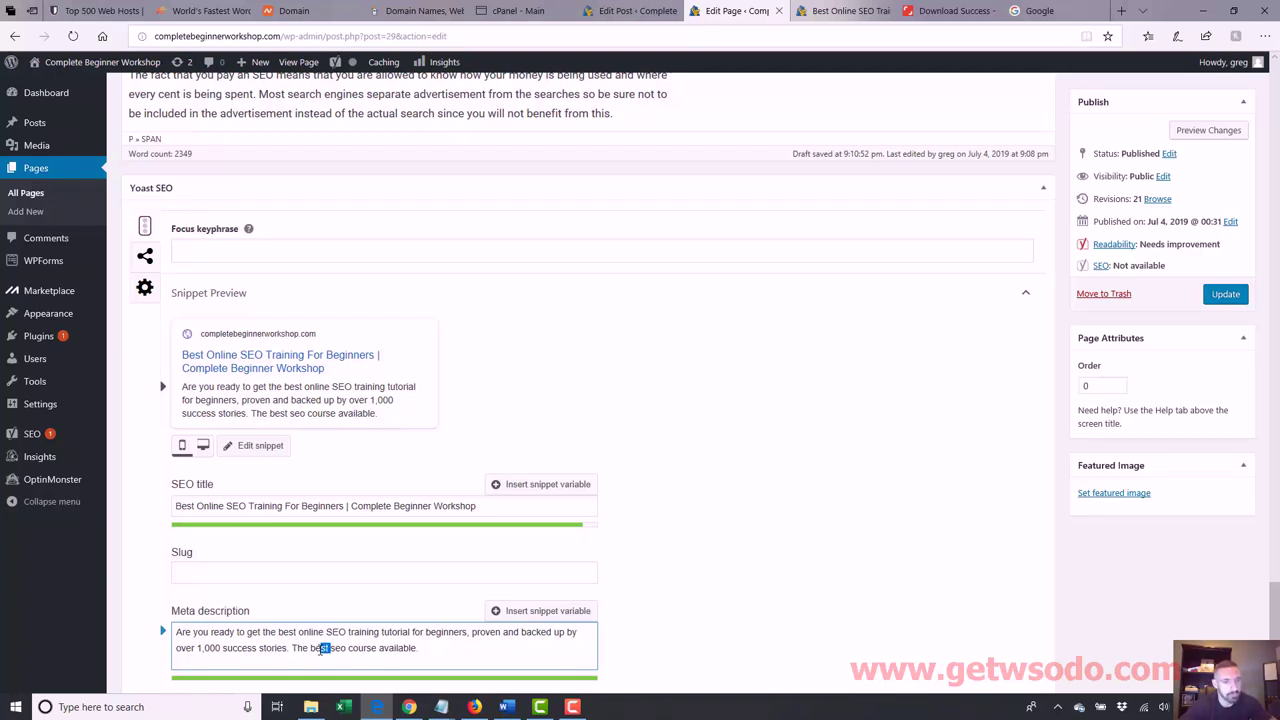
text(top)
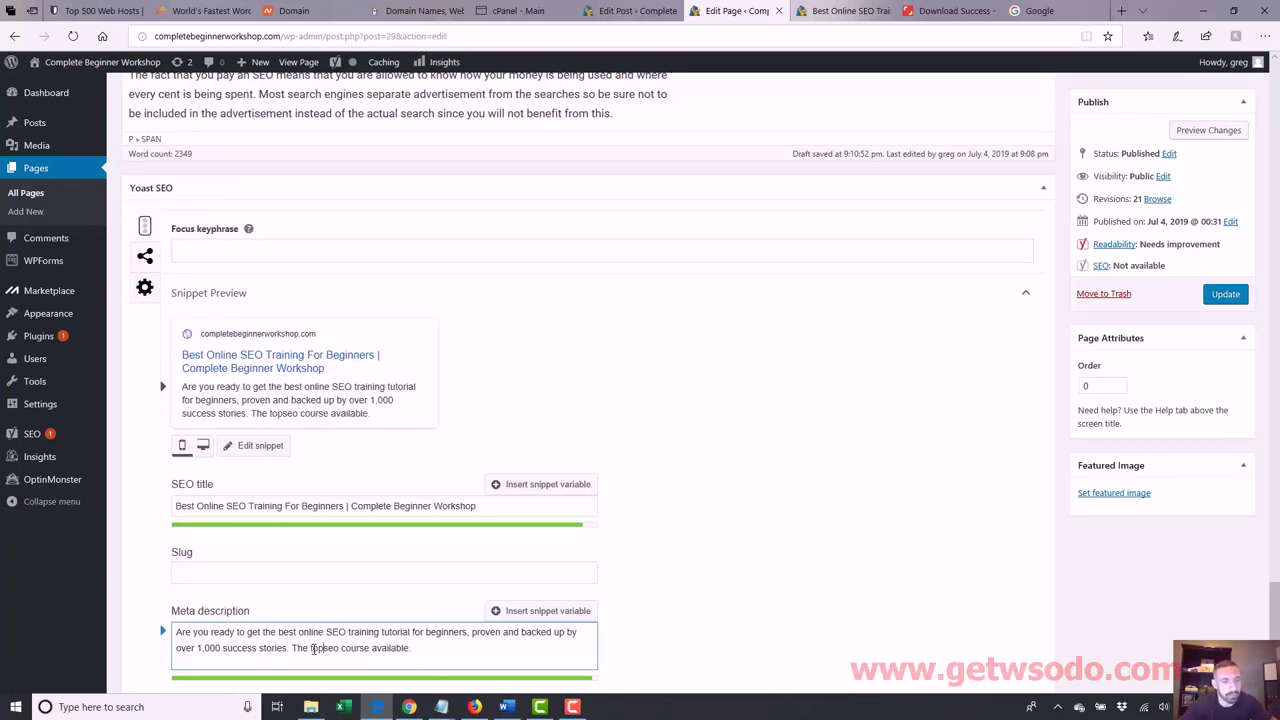
drag(298, 632, 279, 633)
click(329, 641)
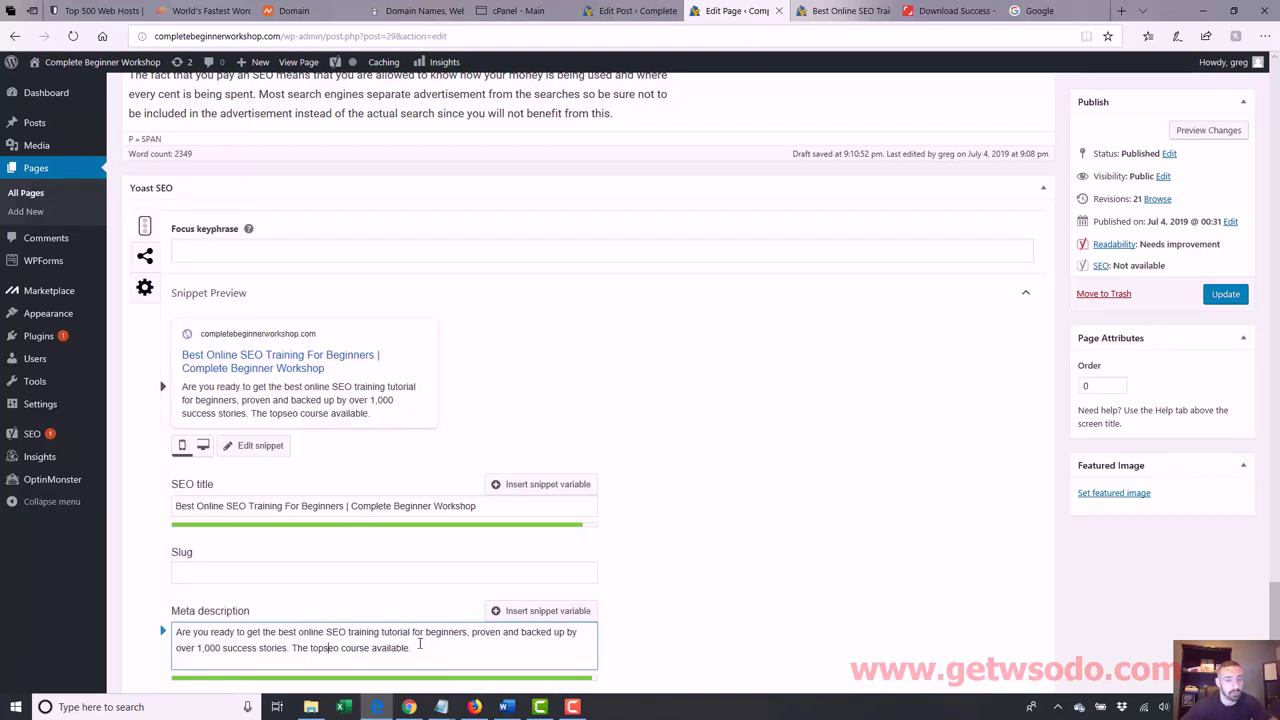
click(327, 648)
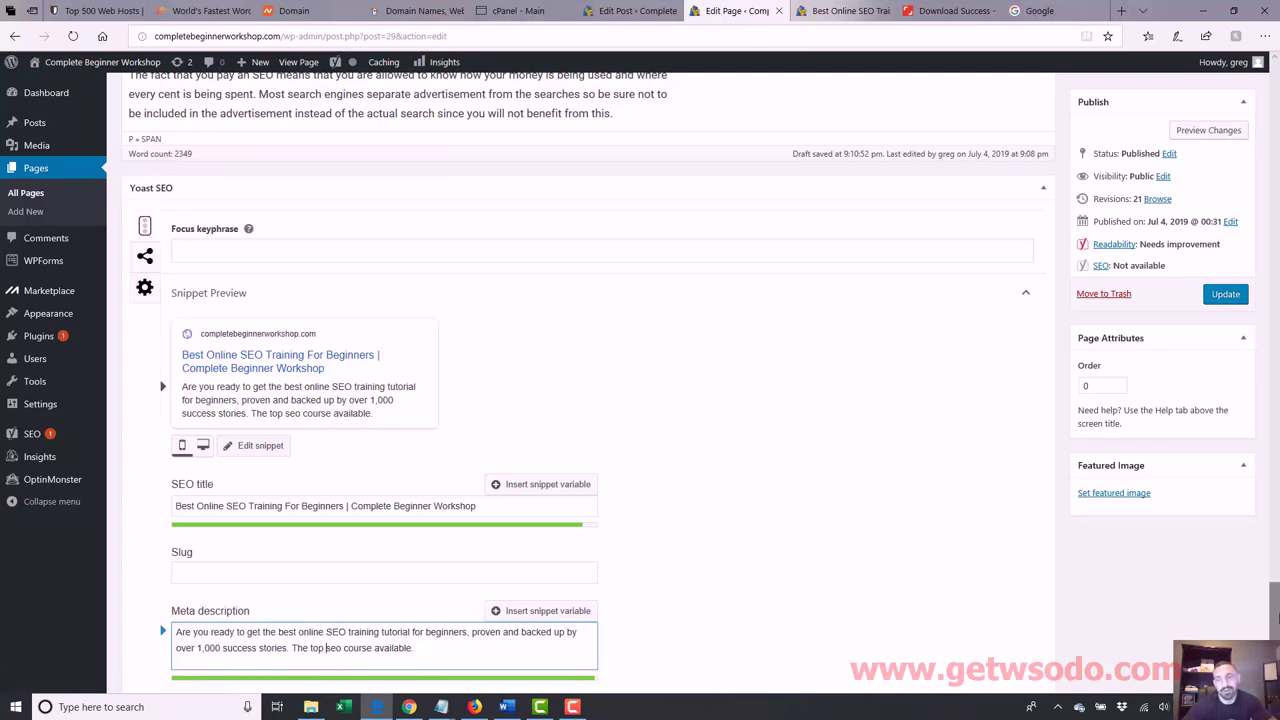
scroll(1270, 600, up, 1)
click(1237, 299)
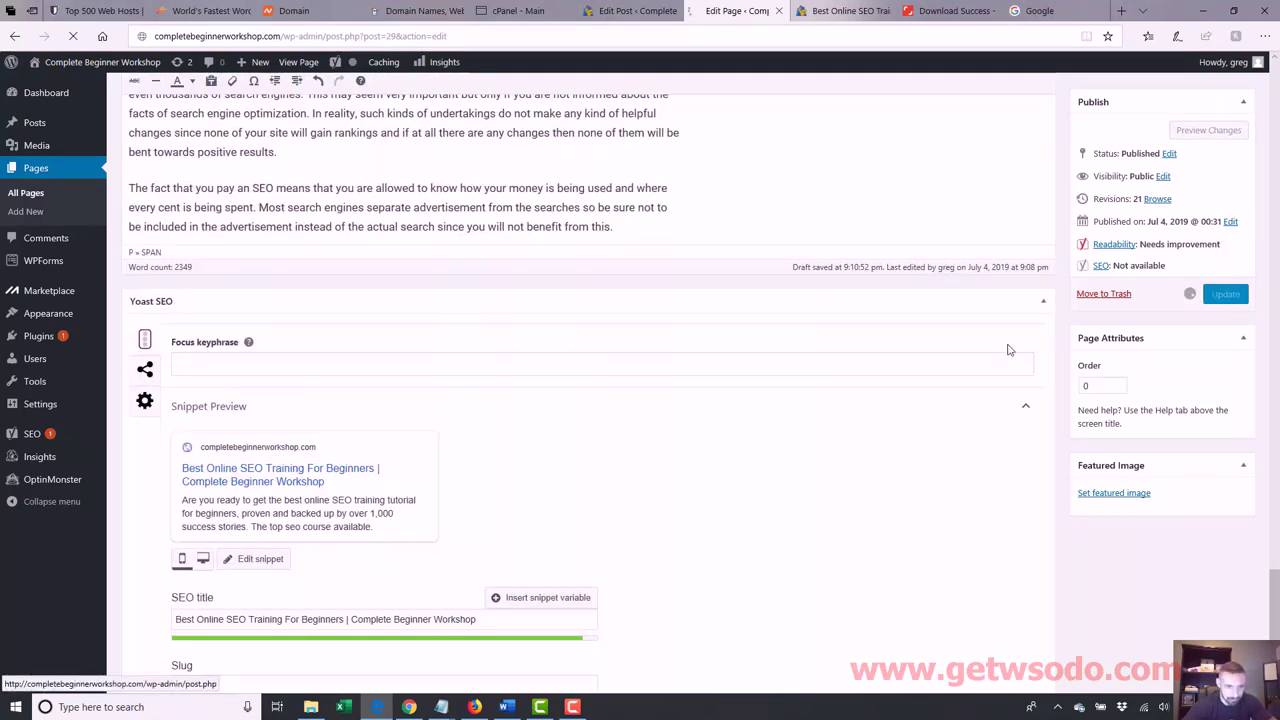
- Switch to Notepad and highlight the checklist line "Don't overuse keywords in content"
mouse_move(448, 710)
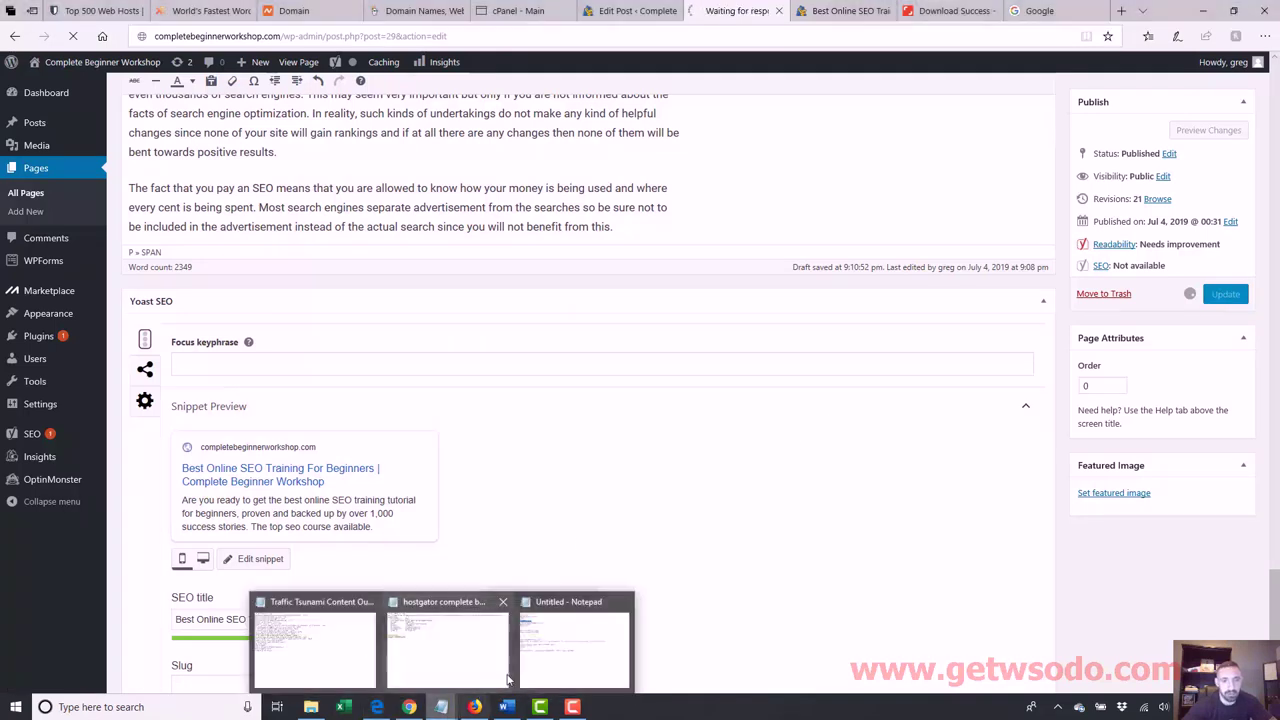
click(560, 640)
drag(676, 141, 498, 145)
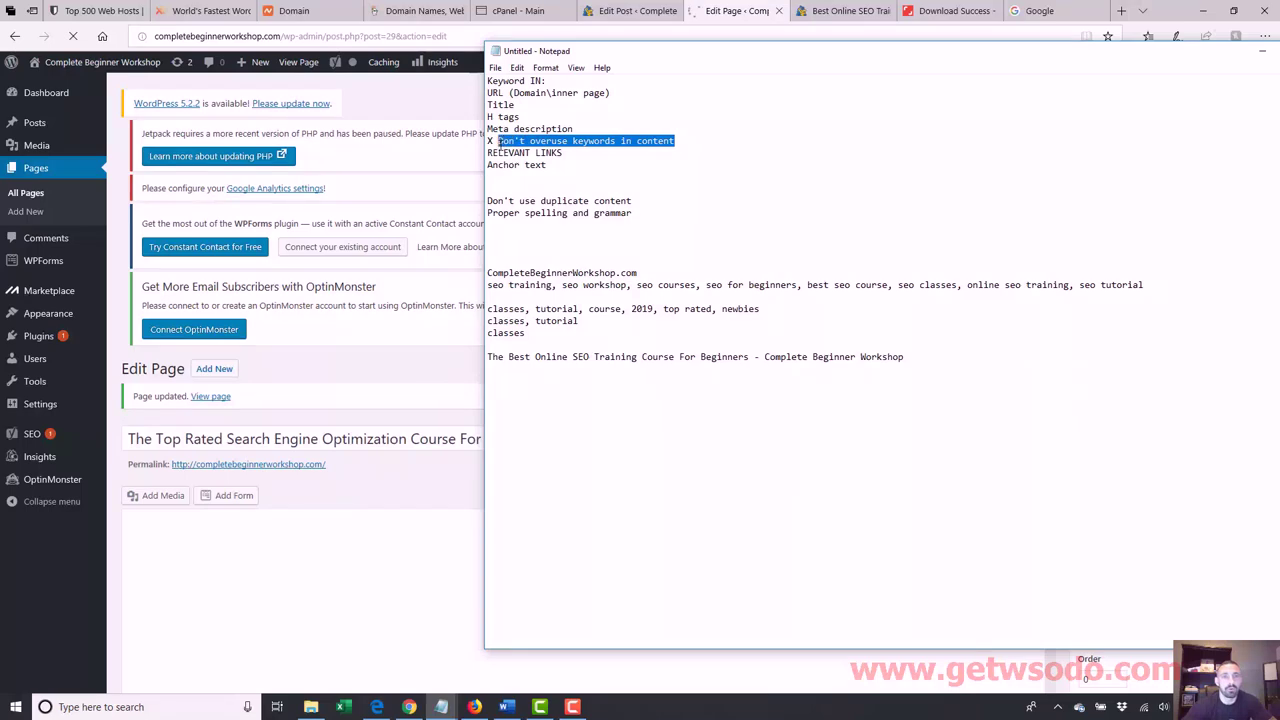
- Return to the page editor in Edge and search the page for "seo" to check how often the keyword is used
click(372, 610)
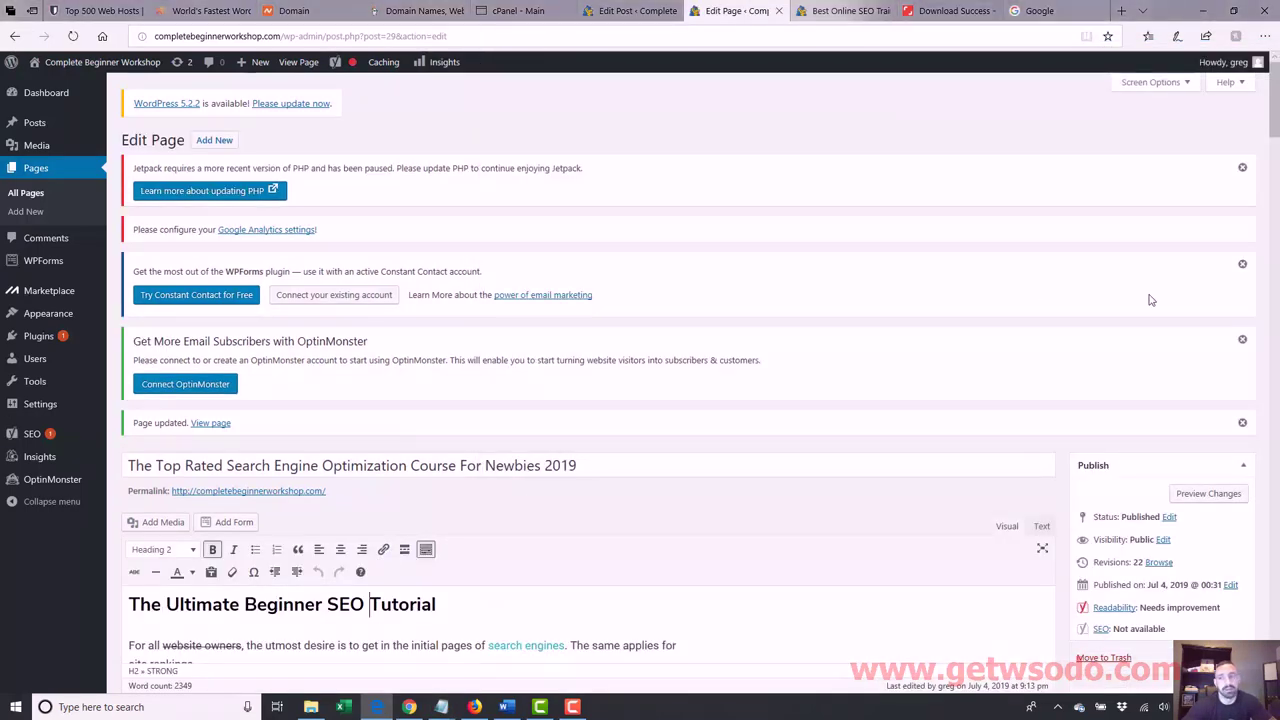
drag(1277, 130, 1276, 165)
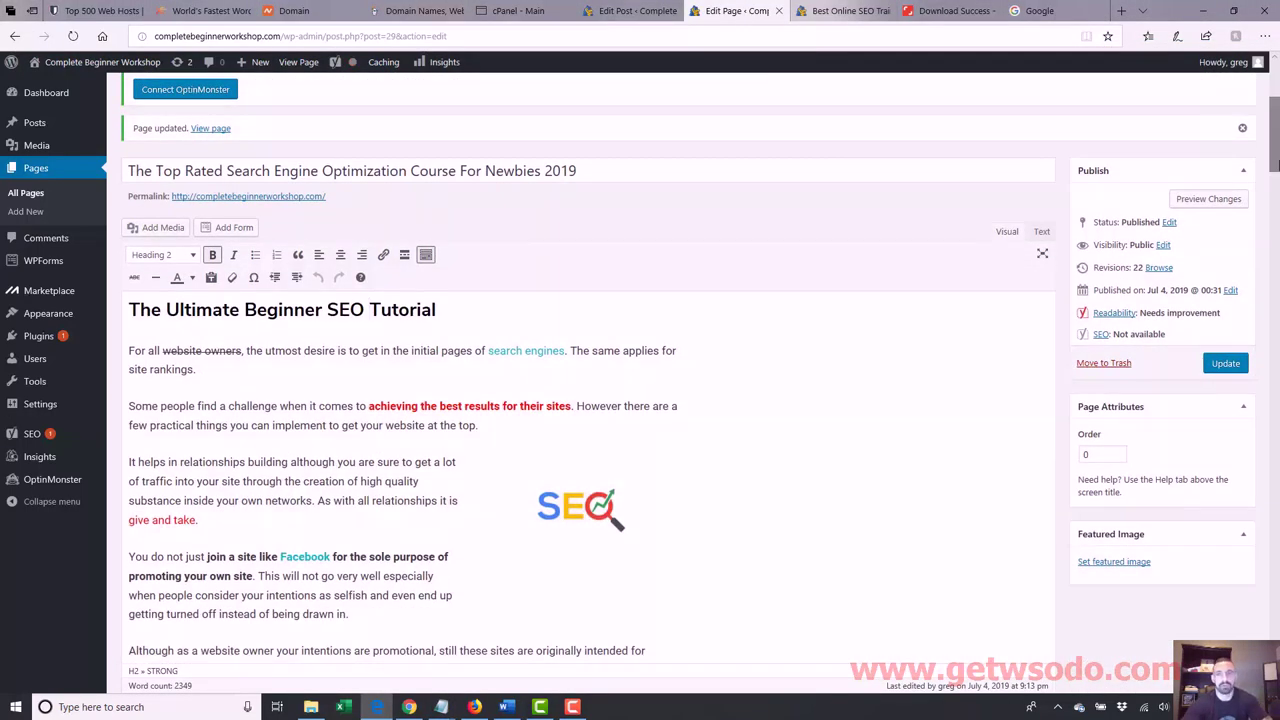
key(ctrl+f)
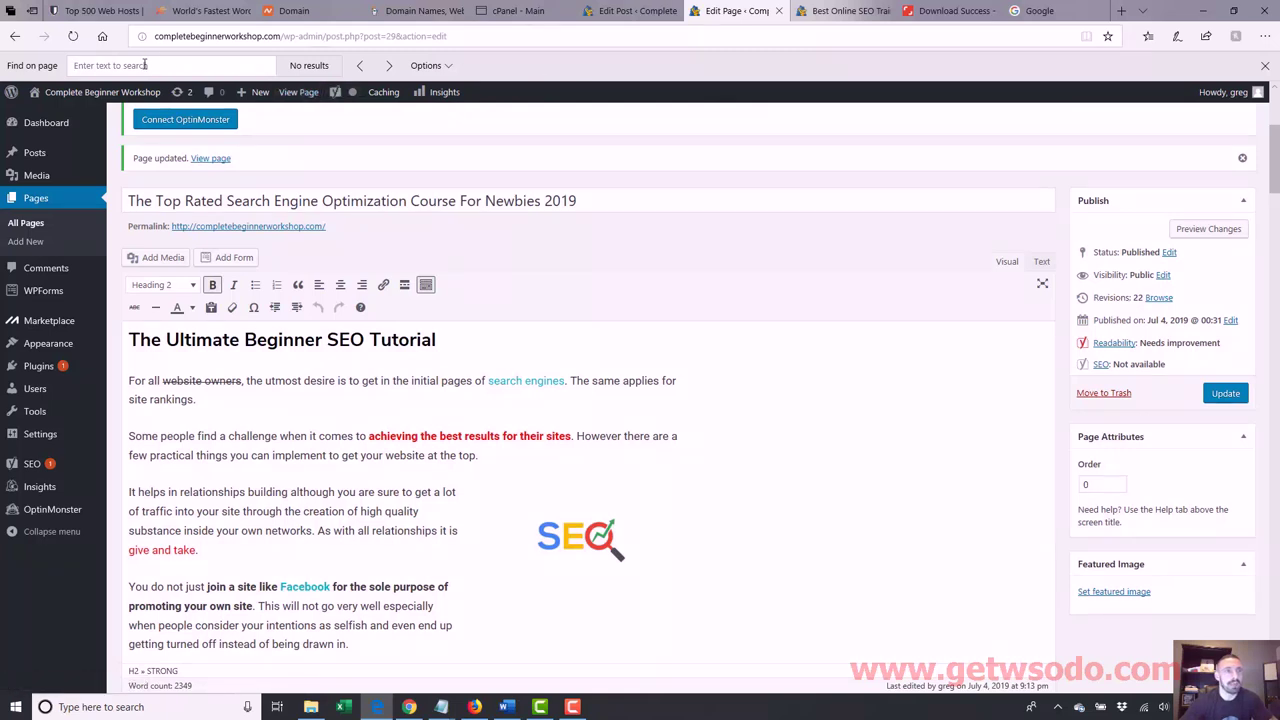
text(seo)
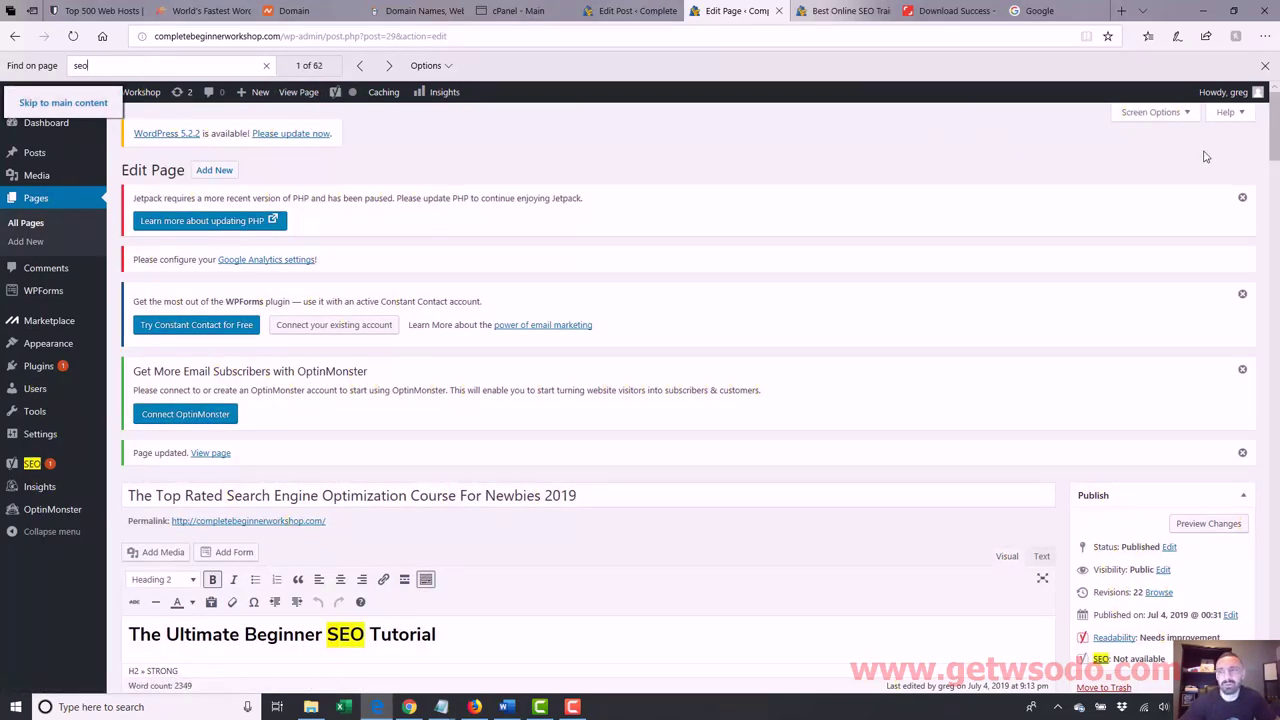
mouse_move(1275, 135)
mouse_down()
mouse_move(1275, 610)
mouse_move(1275, 150)
mouse_up()
- Search the page for the keyword phrase "seo for beginners"
click(173, 64)
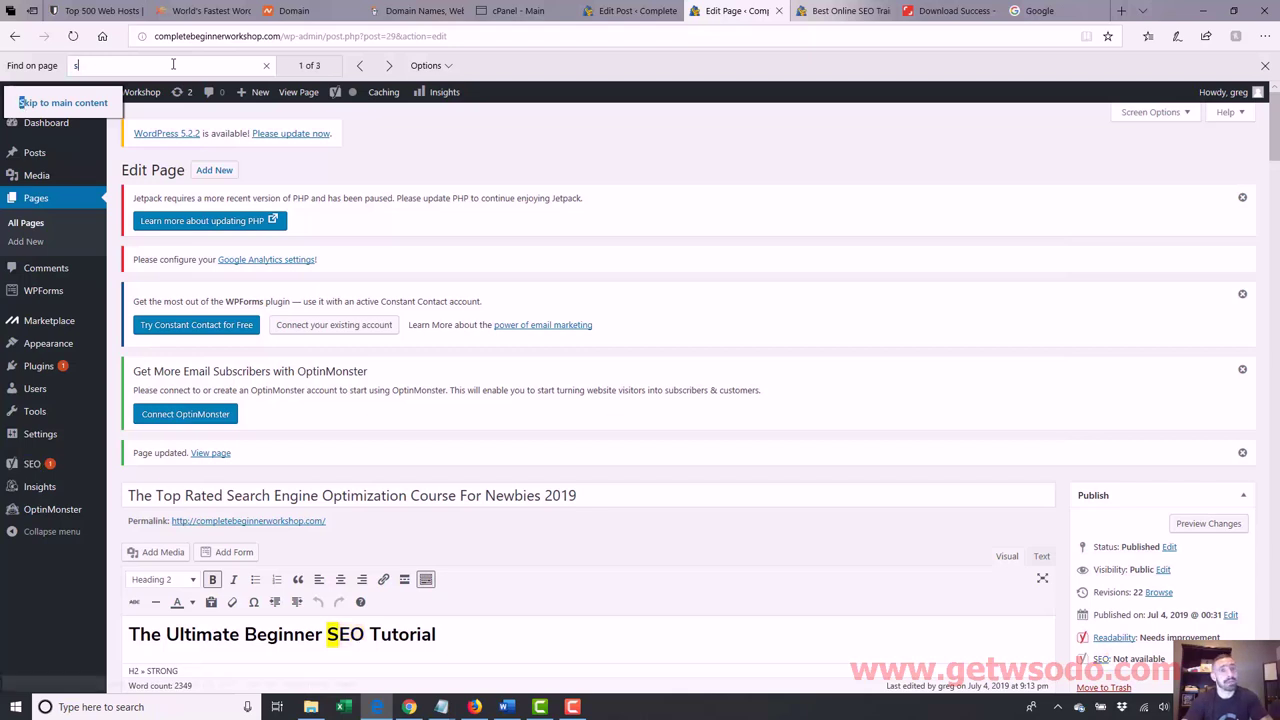
text(seo for beginners)
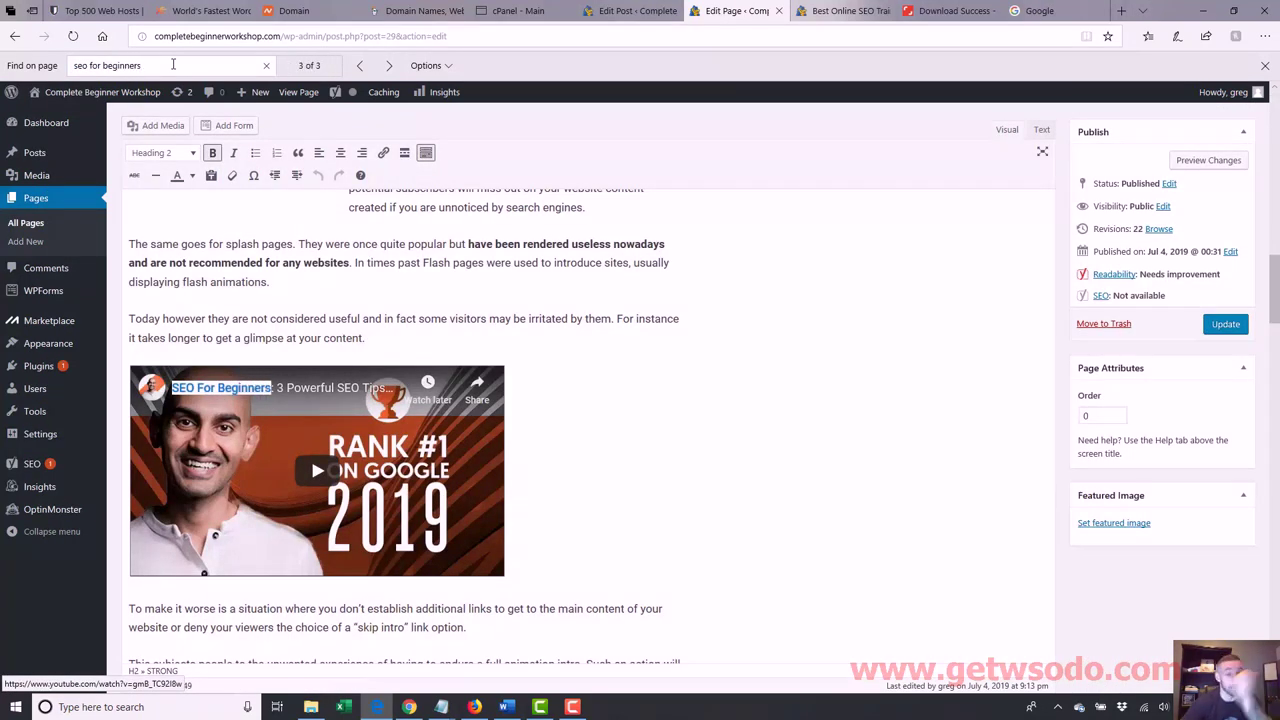
scroll(1275, 260, up, 15)
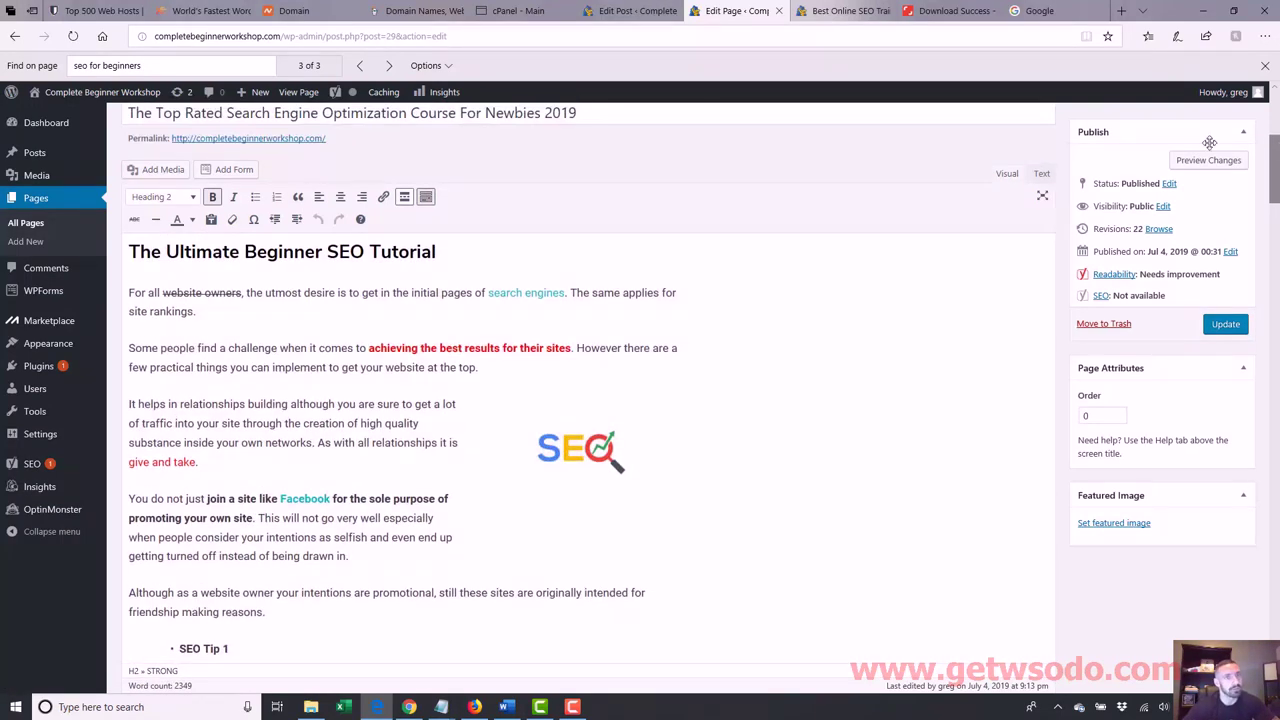
- Search the page for the keyword phrases "seo course" and "seo training", one after the other
click(74, 65)
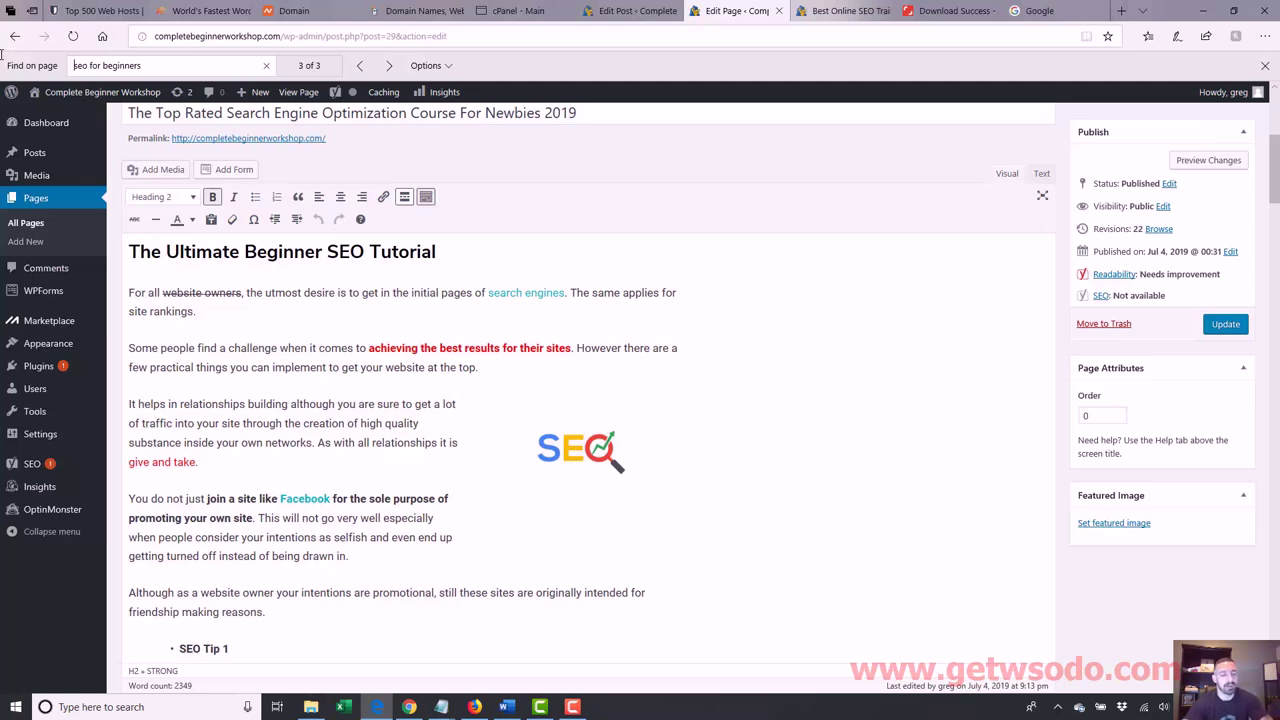
key(ctrl+a)
text(seo course)
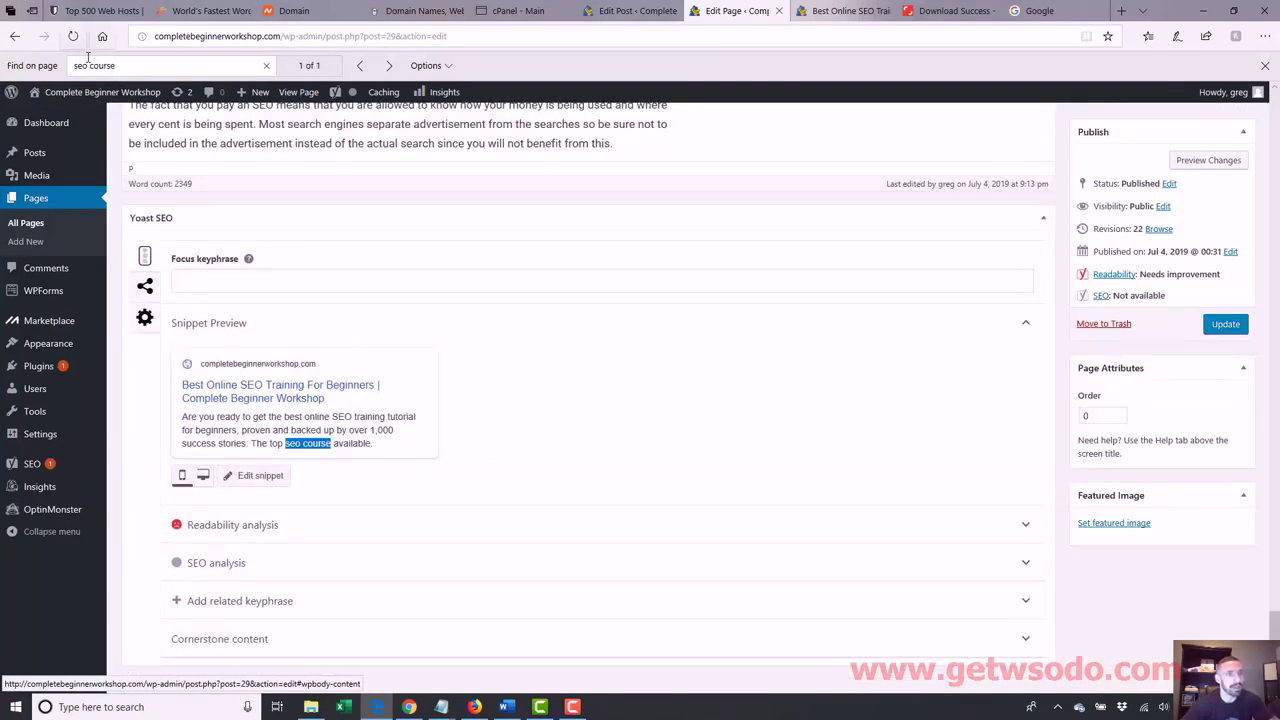
key(ctrl+a)
text(seo training)
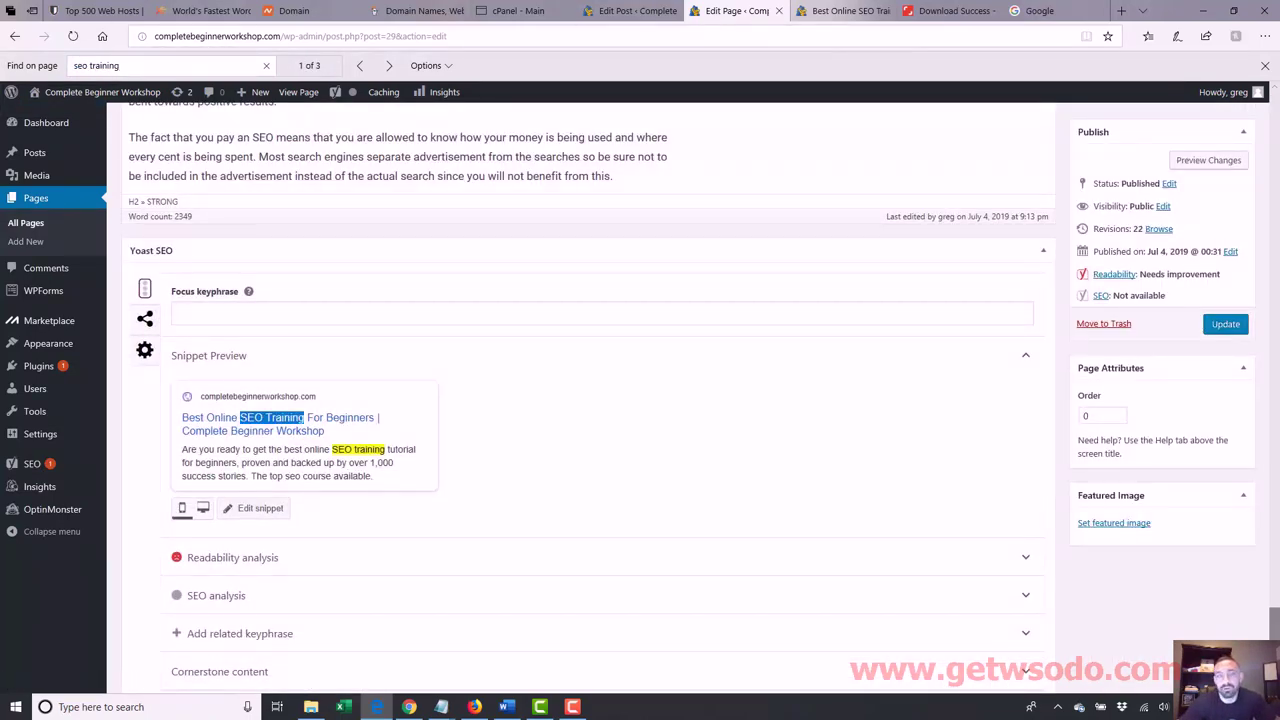
scroll(600, 400, up, 5)
- Replace the "seo training" search with "seo for beginners" to locate that phrase in the page content again
click(96, 65)
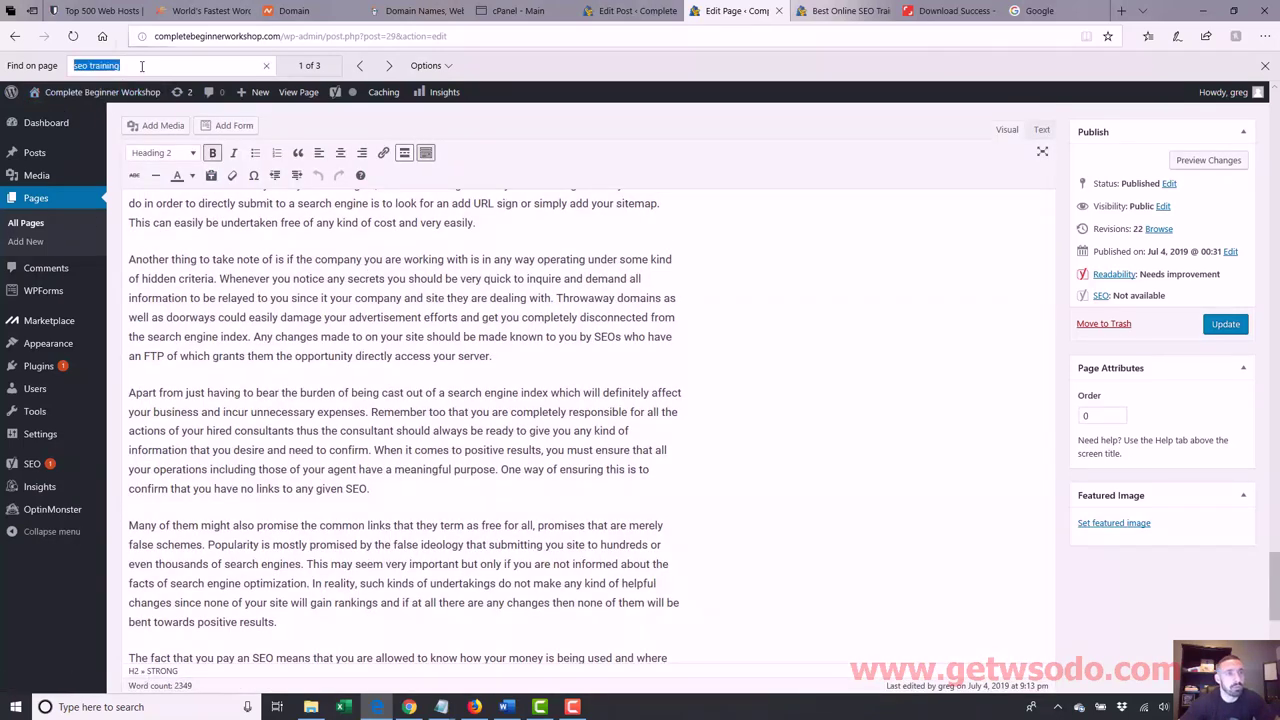
click(74, 65)
key(ctrl+a)
text(s)
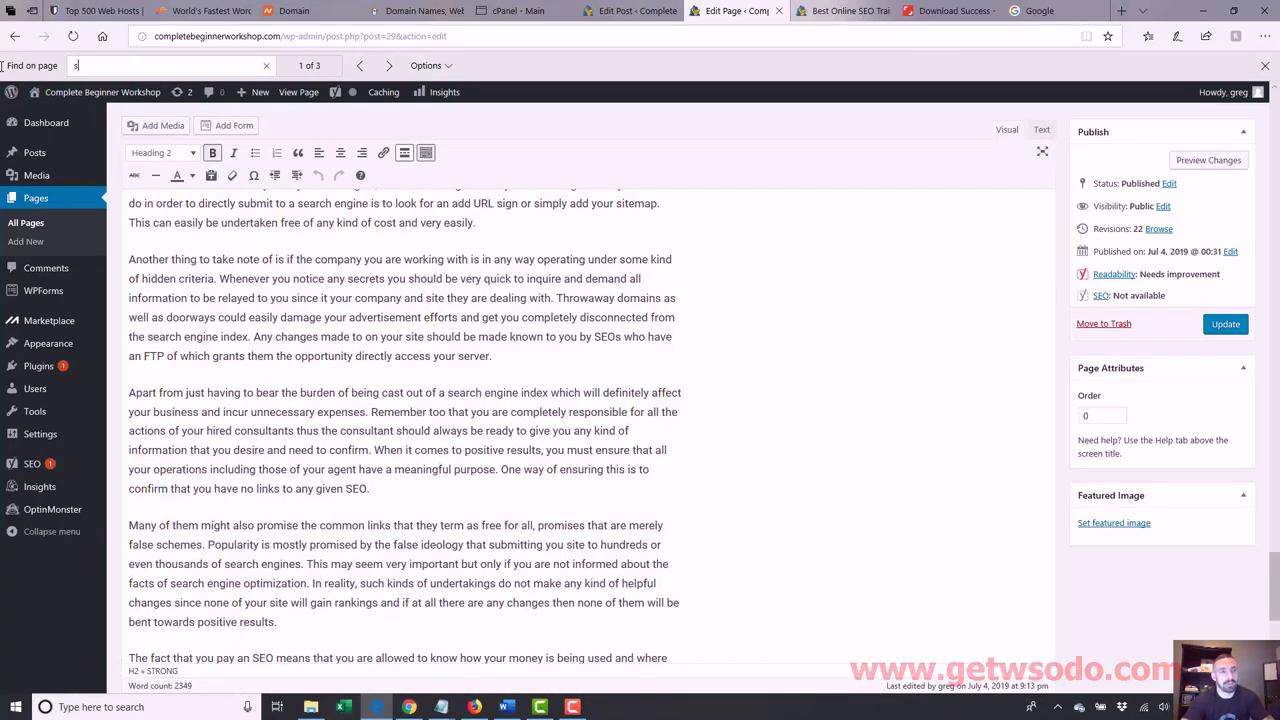
text(eo for beginners)
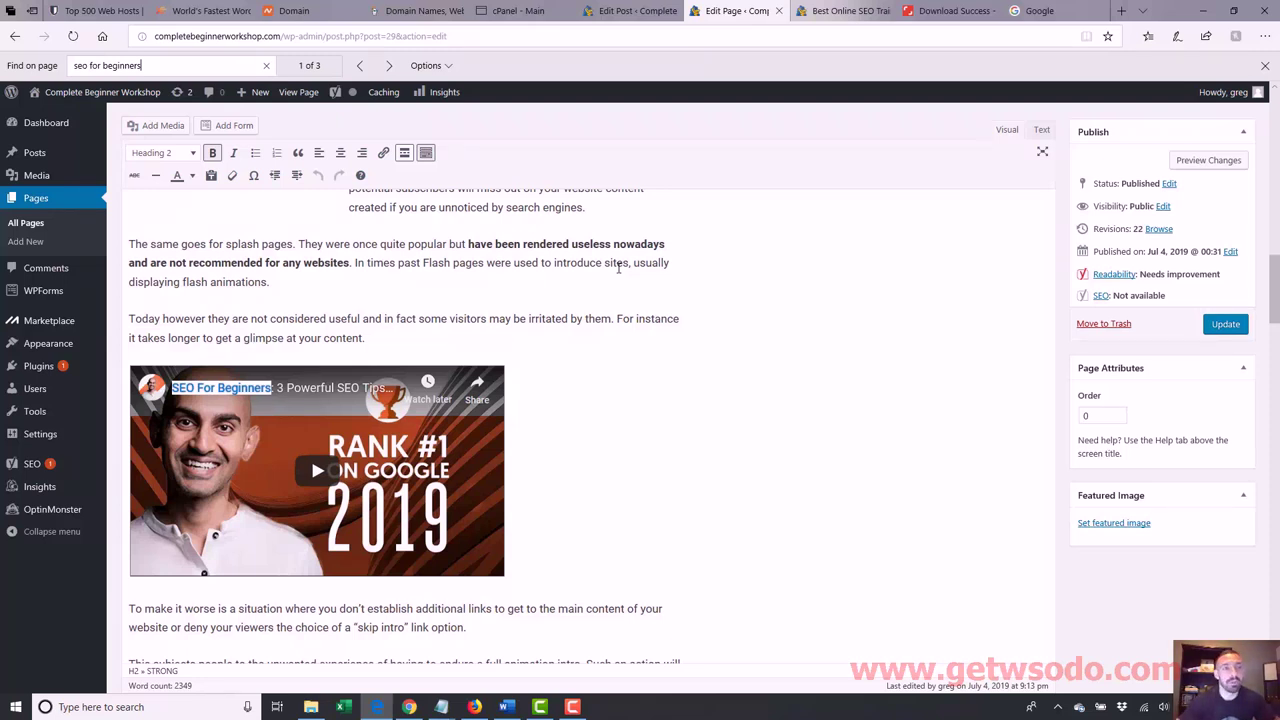
- Search the edited page for the phrase "best seo course for beginners in 2019"
click(174, 64)
click(174, 64)
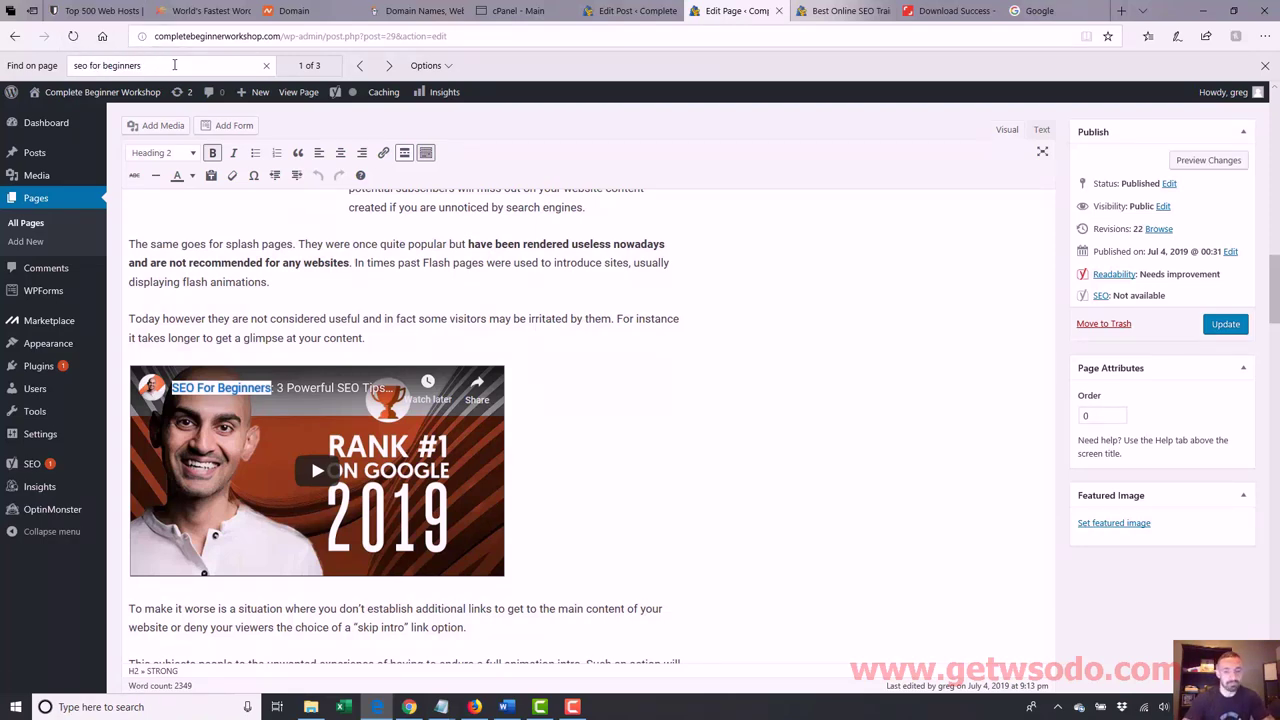
key(BackSpace)
key(BackSpace)
key(BackSpace)
key(BackSpace)
key(BackSpace)
key(BackSpace)
key(BackSpace)
key(BackSpace)
key(BackSpace)
key(BackSpace)
key(BackSpace)
key(BackSpace)
key(BackSpace)
key(BackSpace)
key(BackSpace)
key(BackSpace)
key(BackSpace)
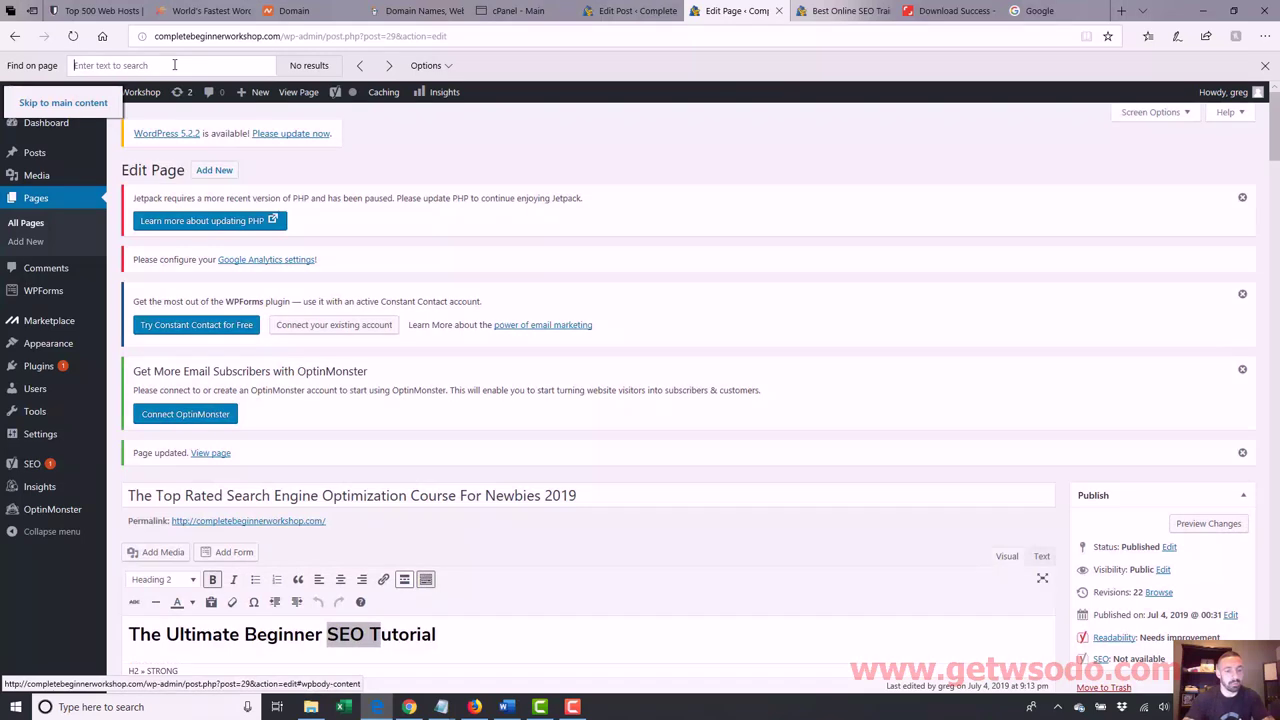
text(bes)
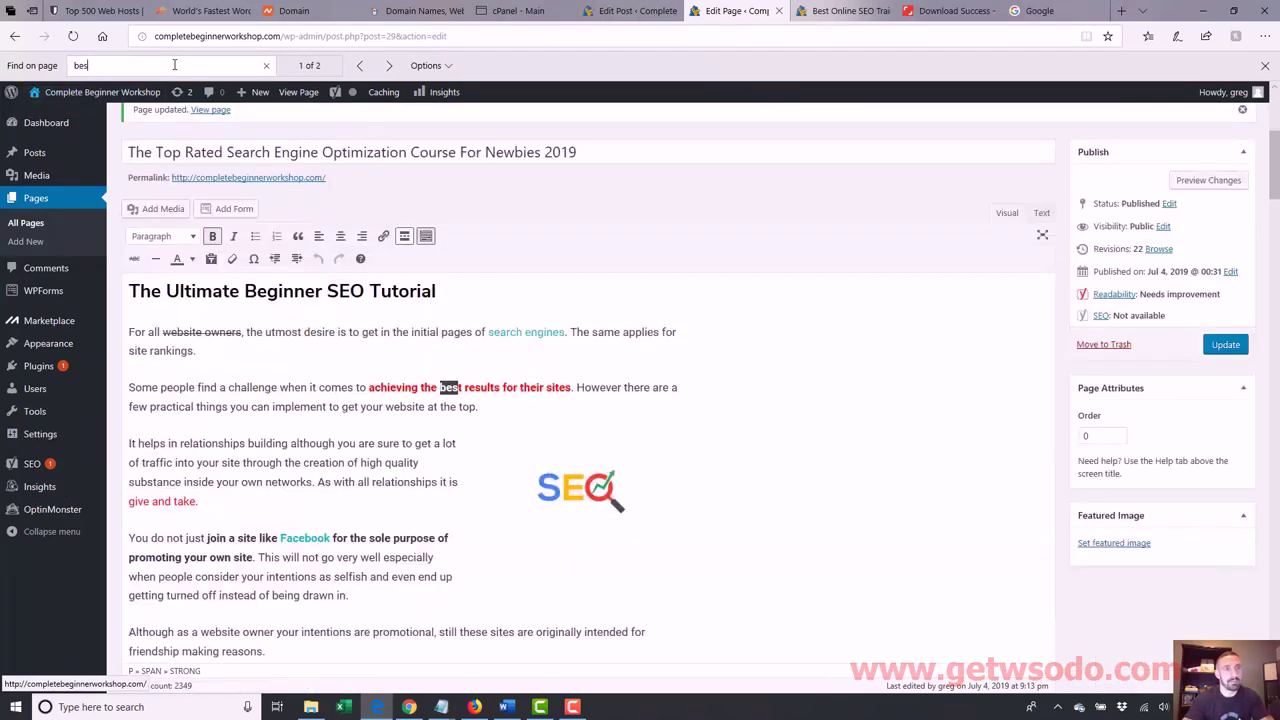
text(t seo course for )
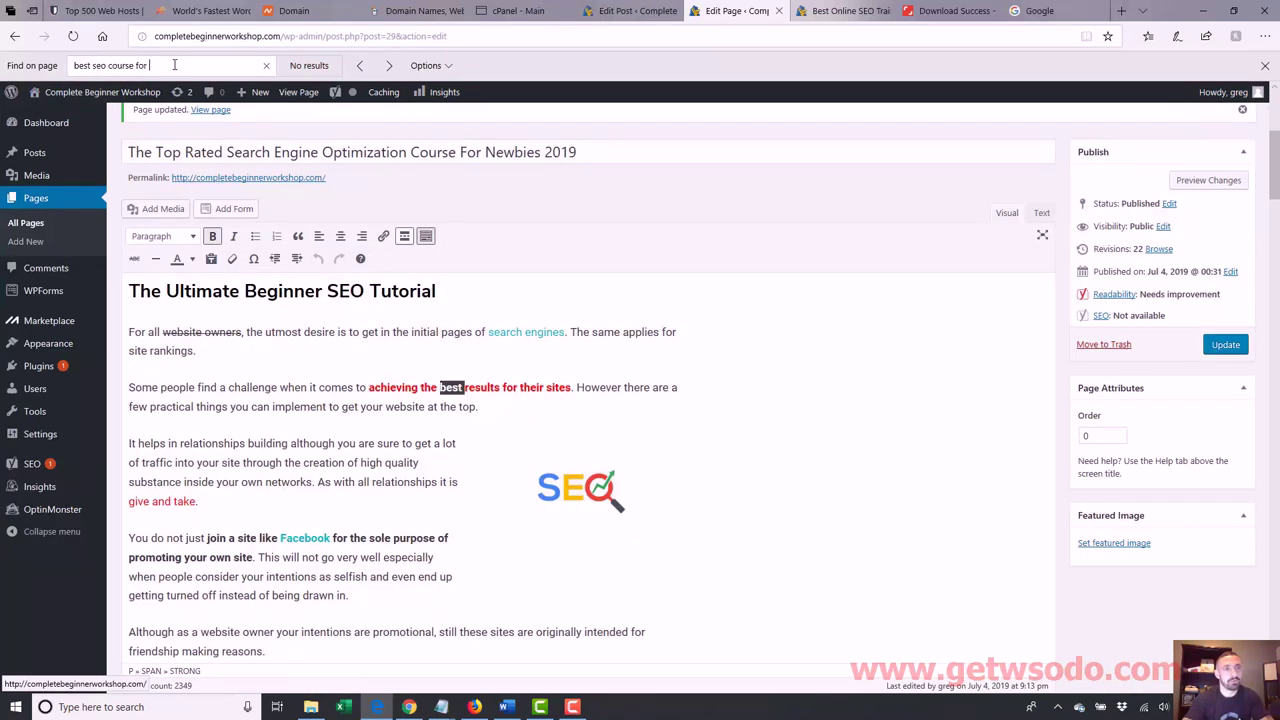
text(beginners in 21919)
drag(219, 65, 40, 57)
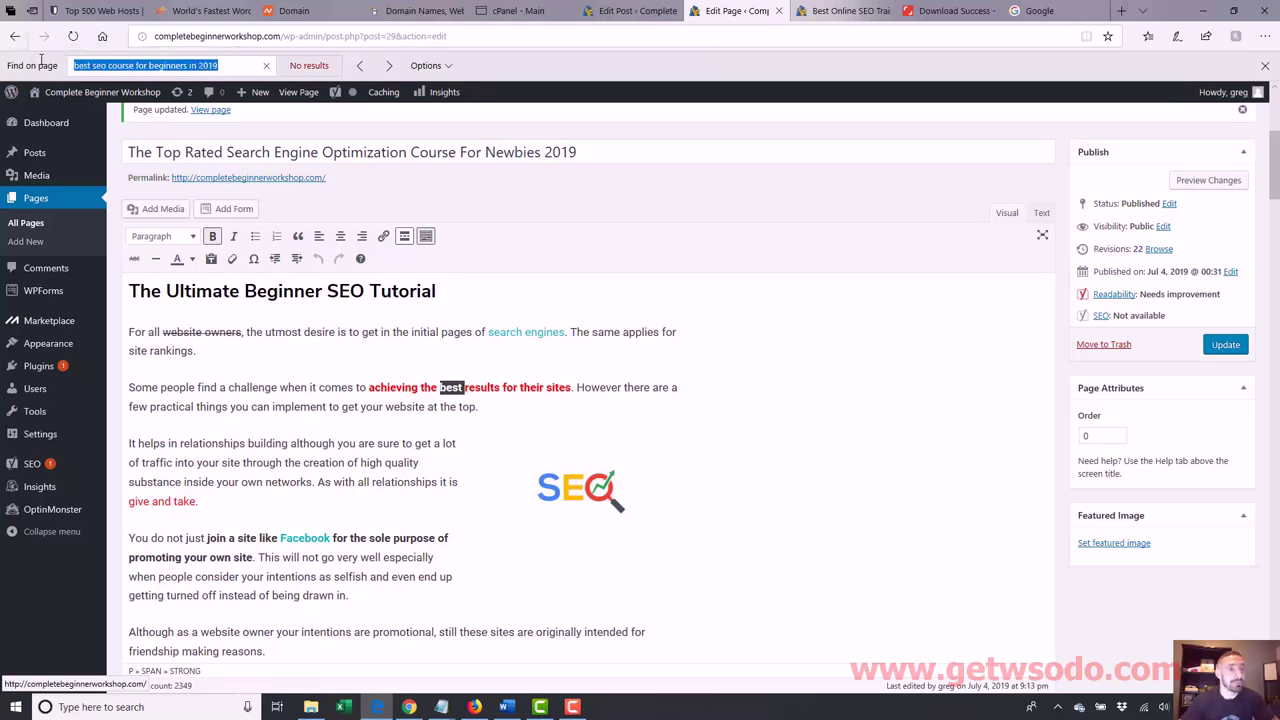
click(229, 64)
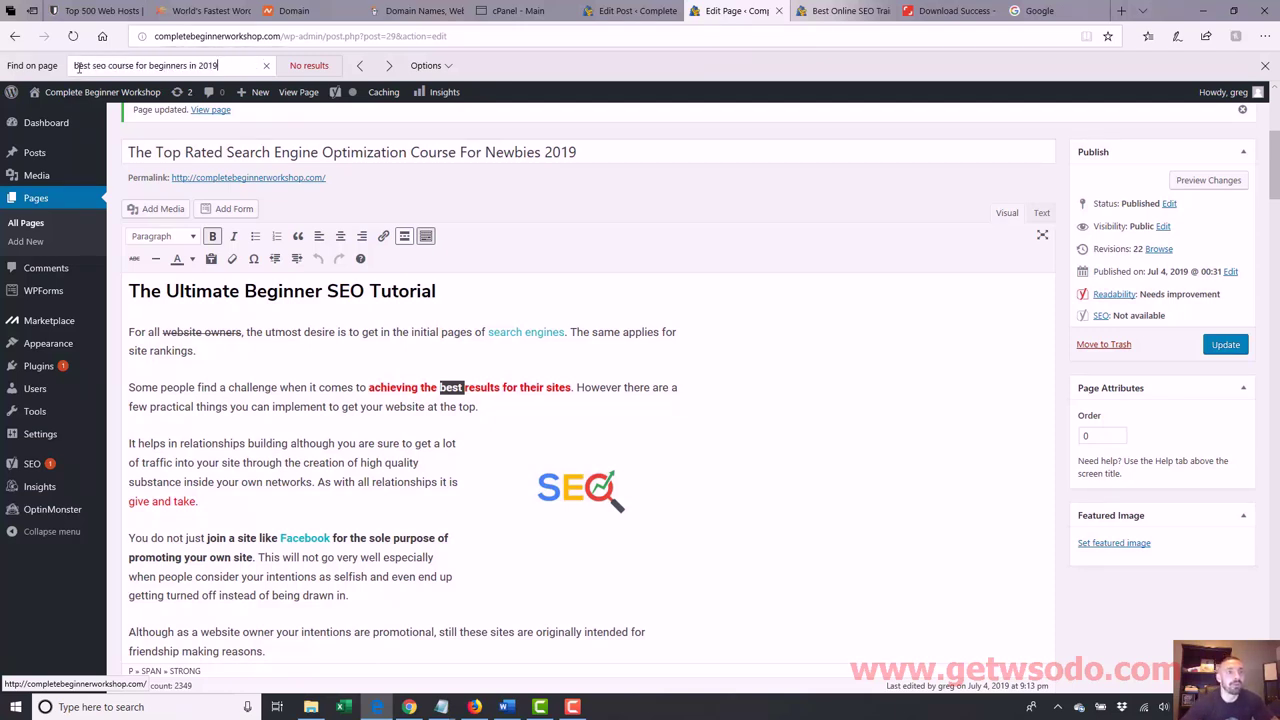
drag(75, 66, 237, 74)
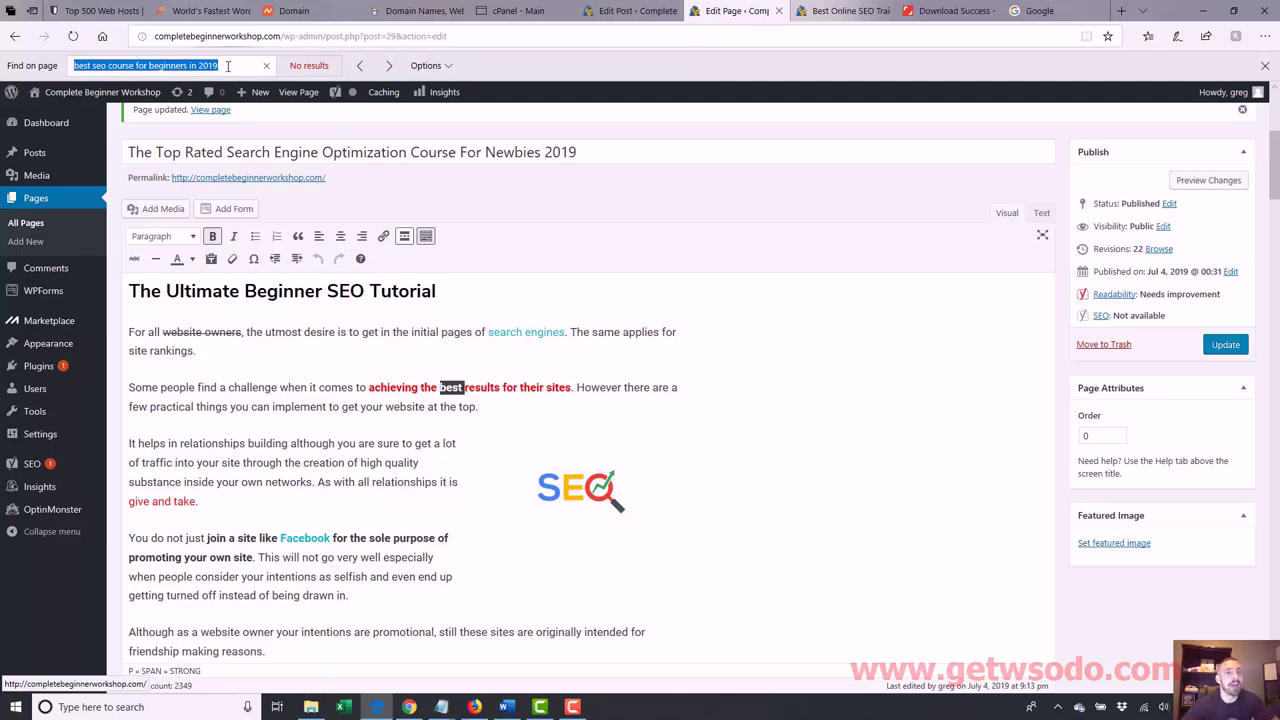
click(228, 66)
drag(108, 66, 96, 66)
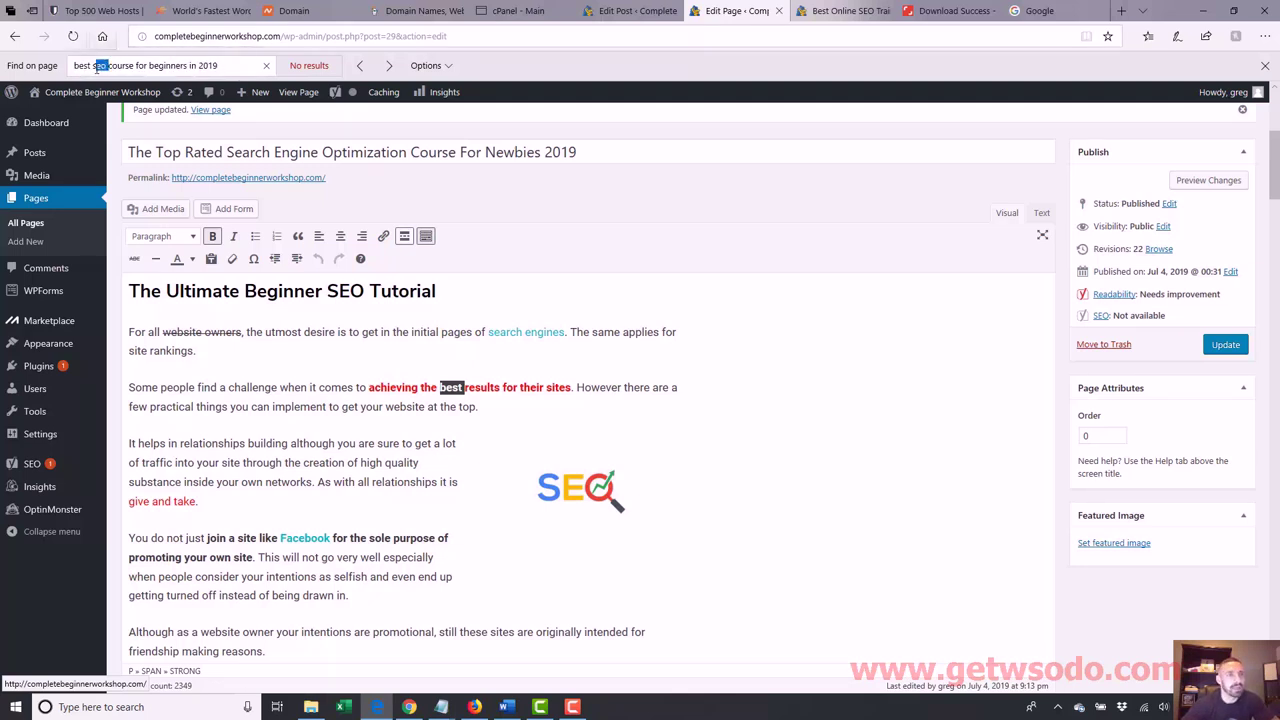
click(123, 66)
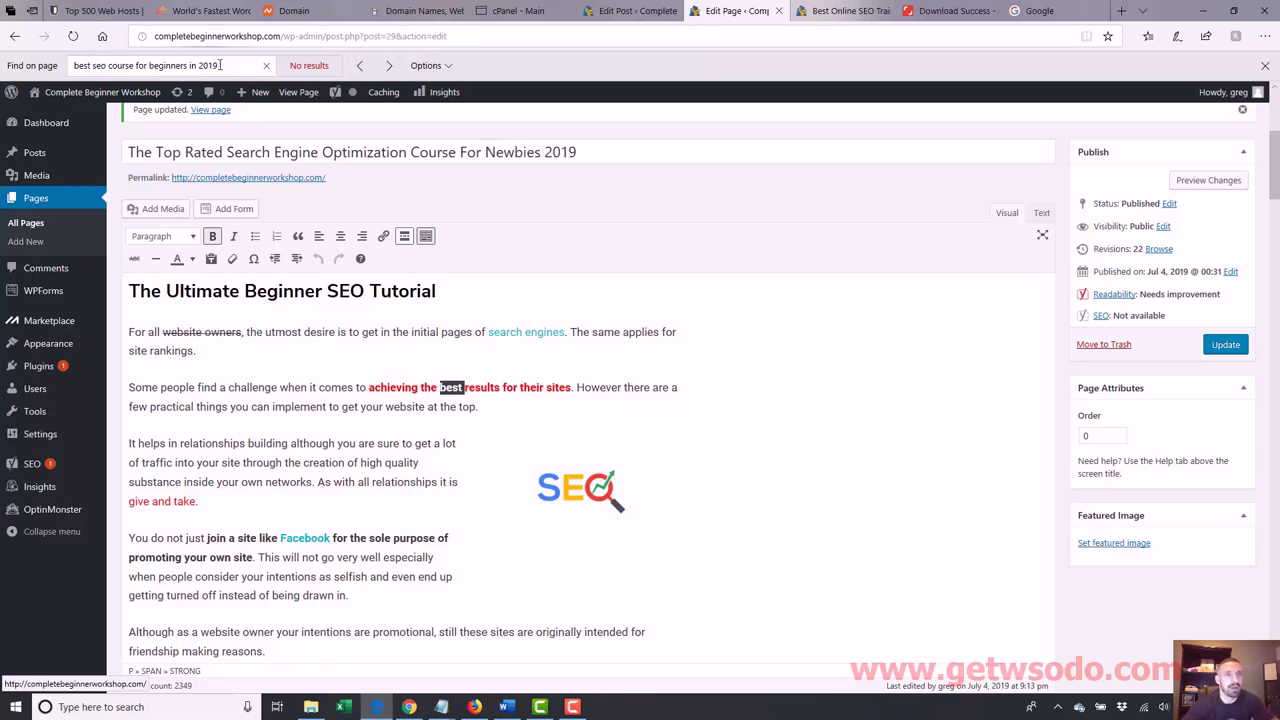
drag(220, 65, 72, 60)
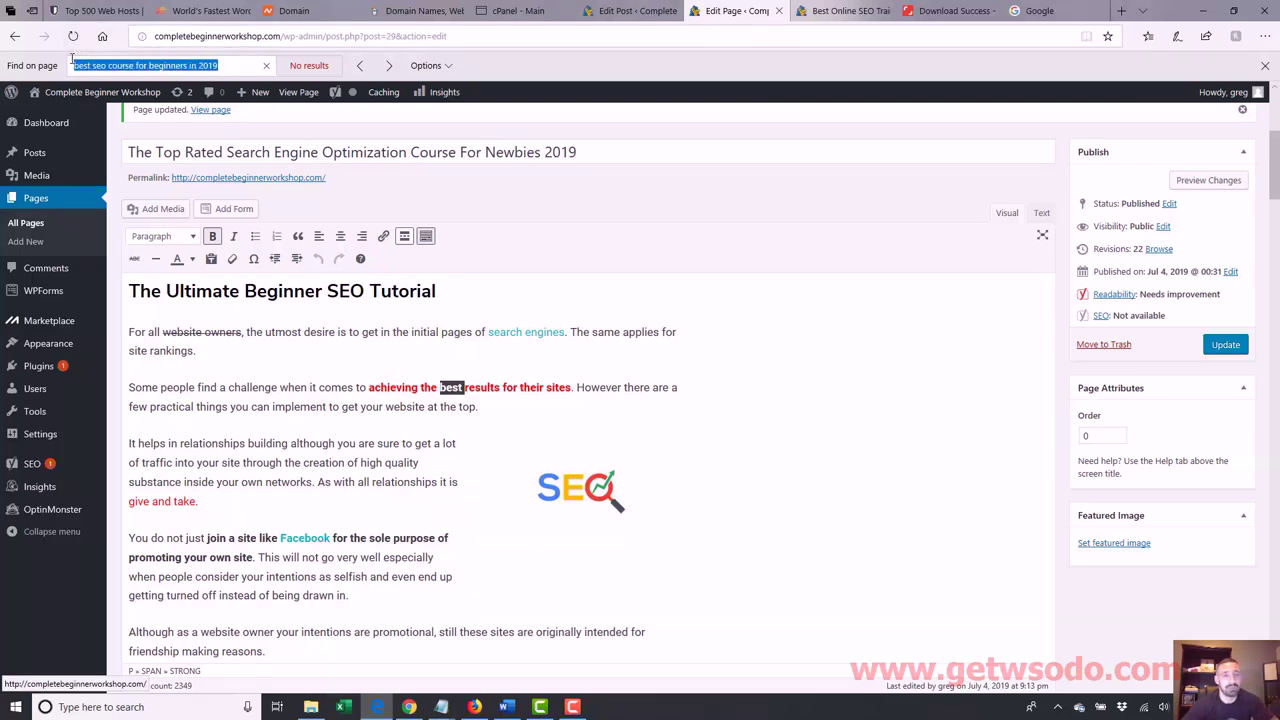
click(234, 67)
- Replace the on-page search phrase with "seo" to look for that keyword alone
drag(222, 67, 63, 62)
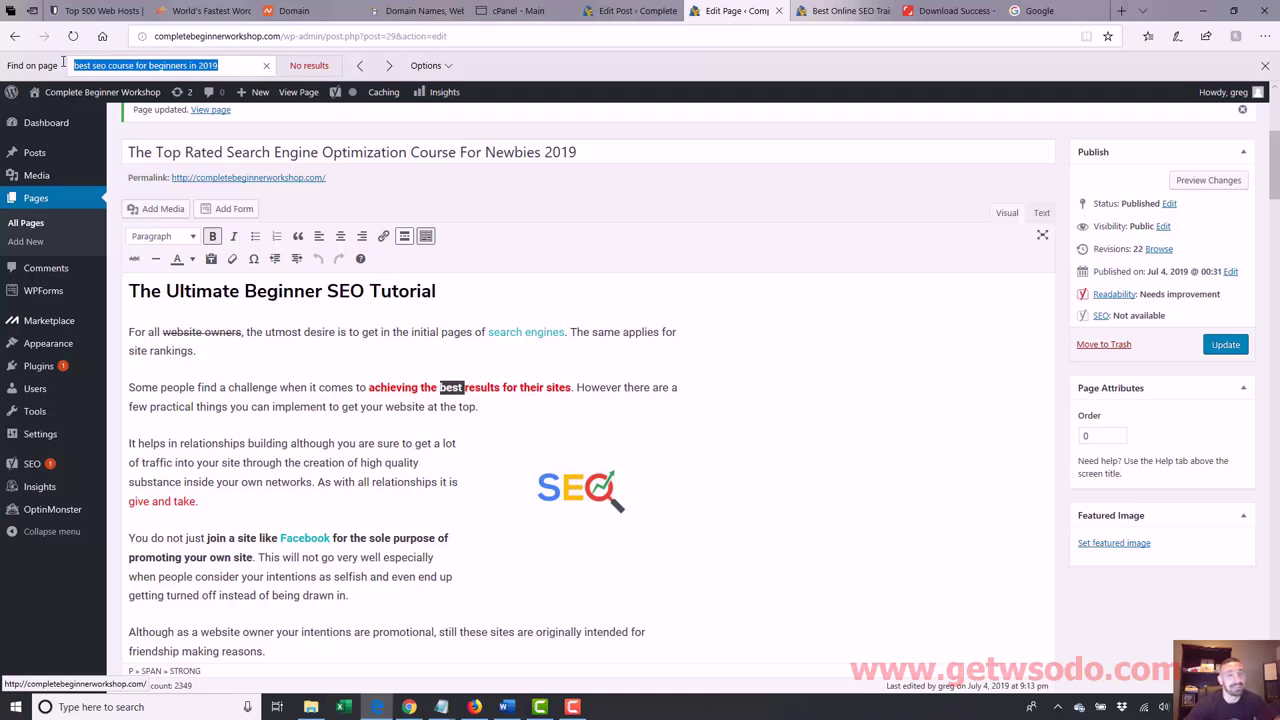
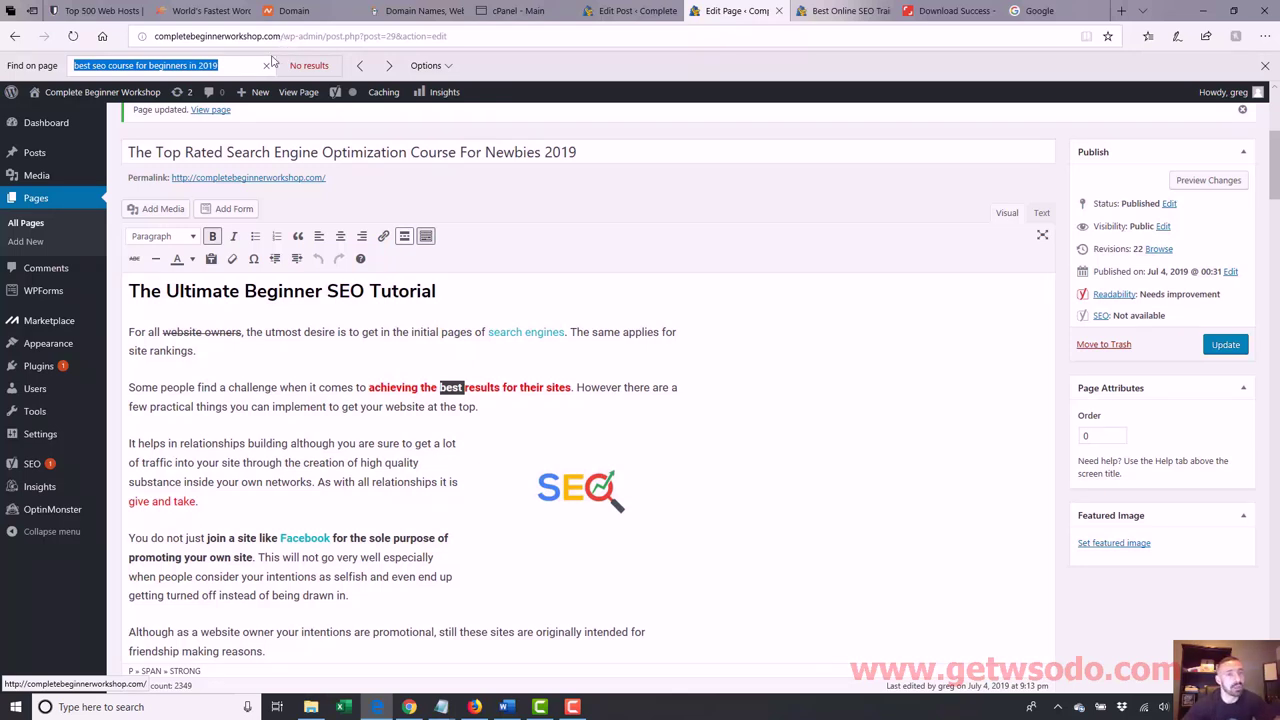
text(s)
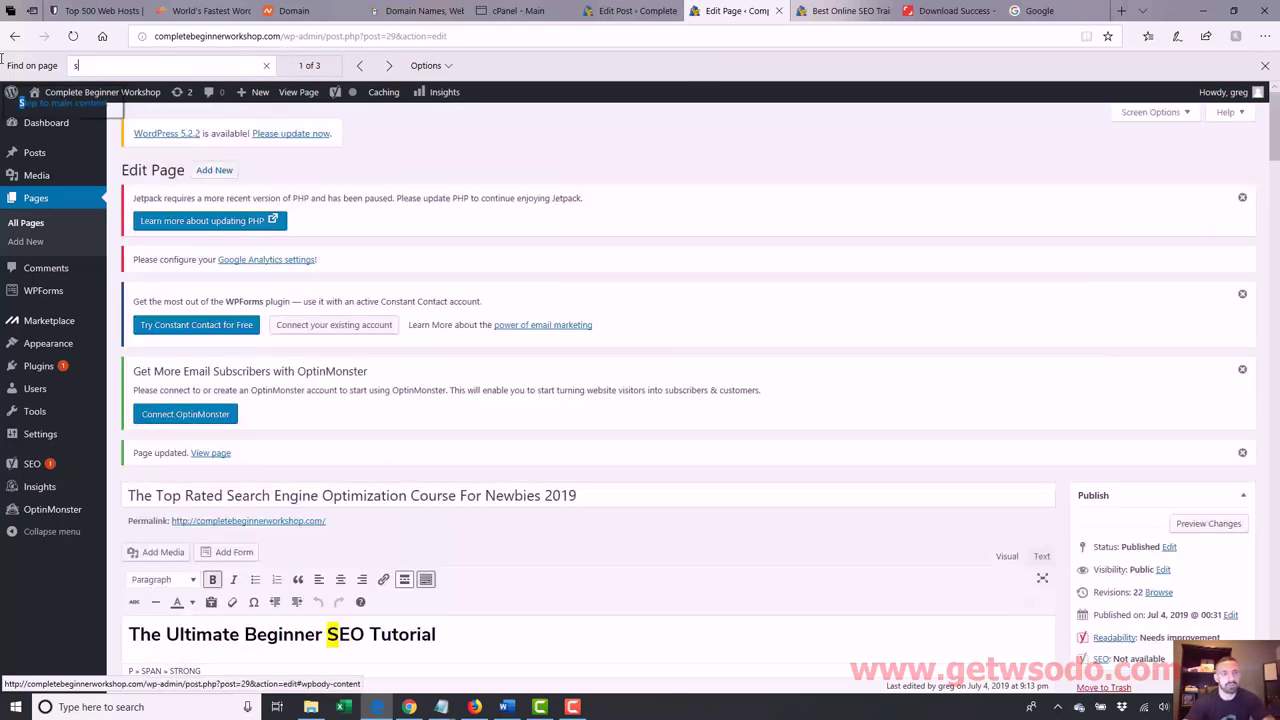
text(eo)
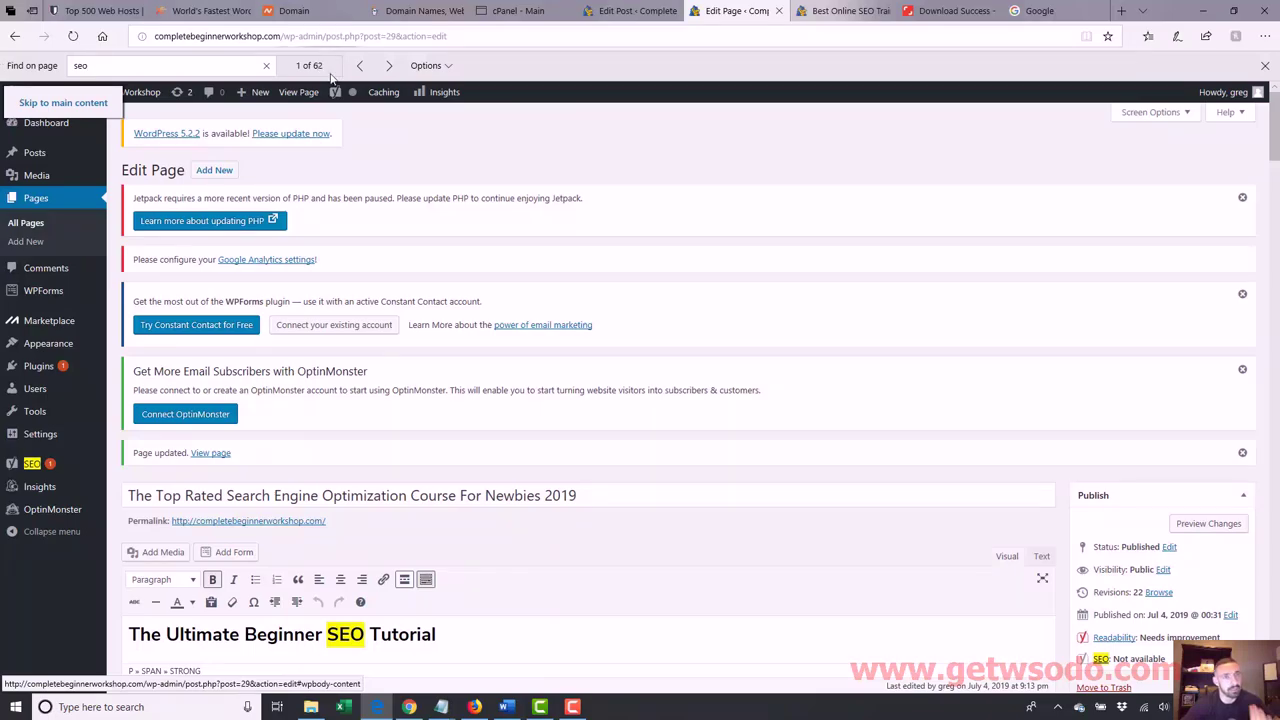
mouse_move(1274, 128)
mouse_down()
mouse_move(1278, 580)
mouse_move(1278, 118)
mouse_up()
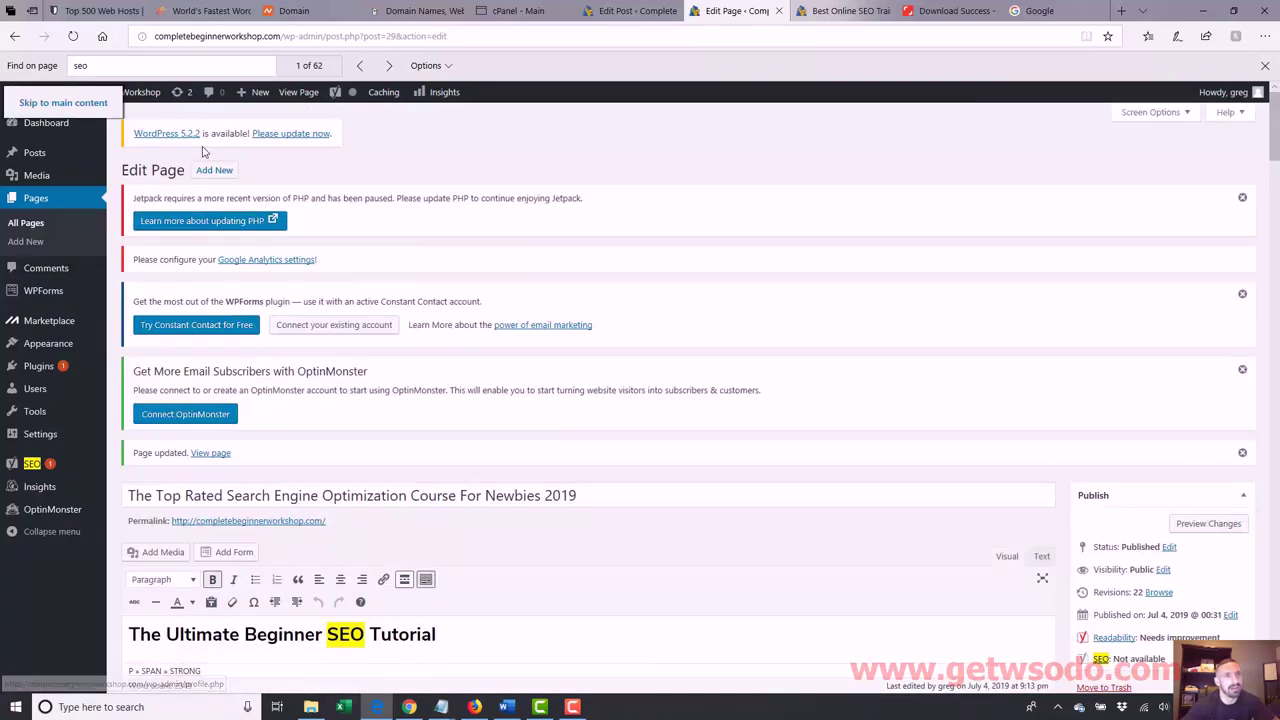
- Search the edited page for the single keyword "beginners"
click(181, 66)
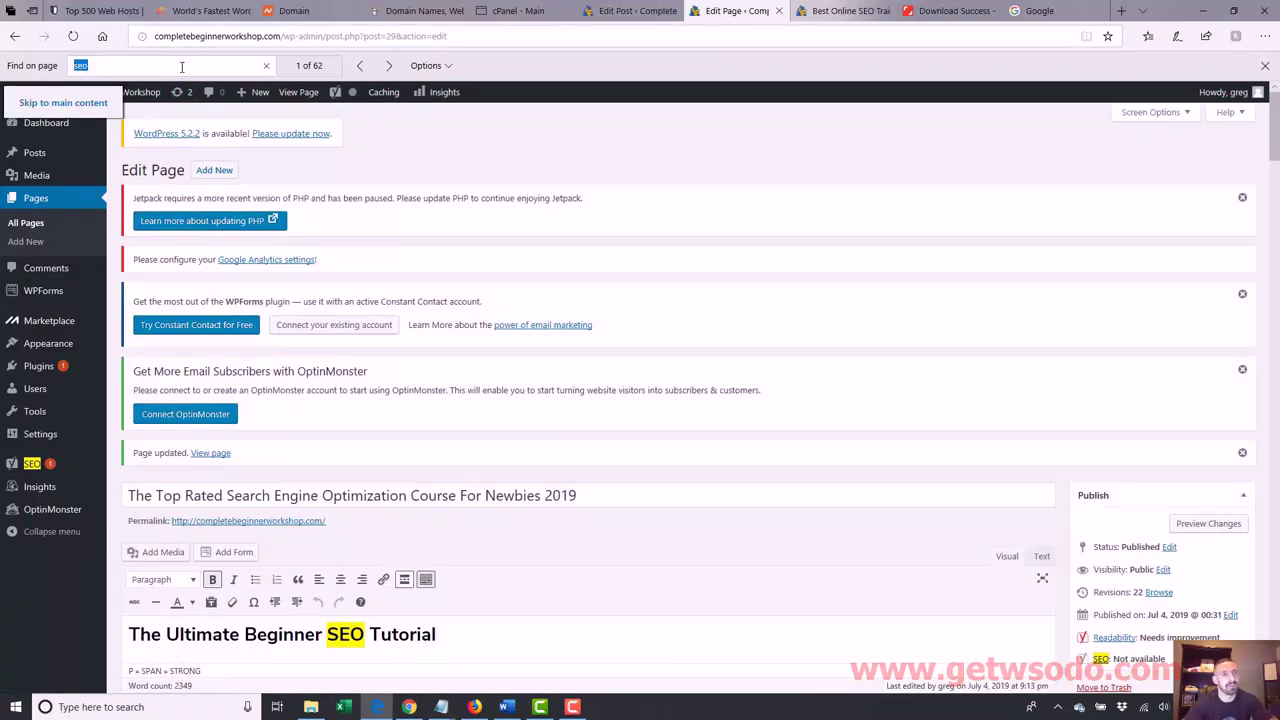
text(beginn)
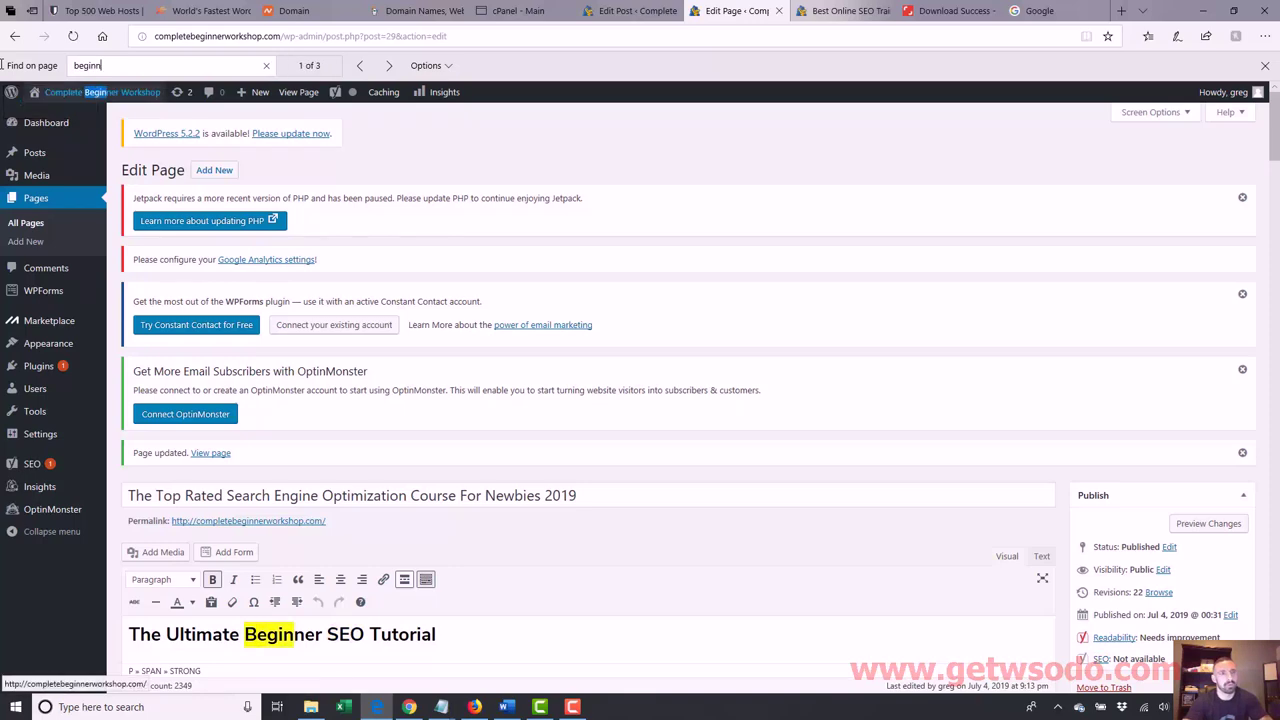
text(ers)
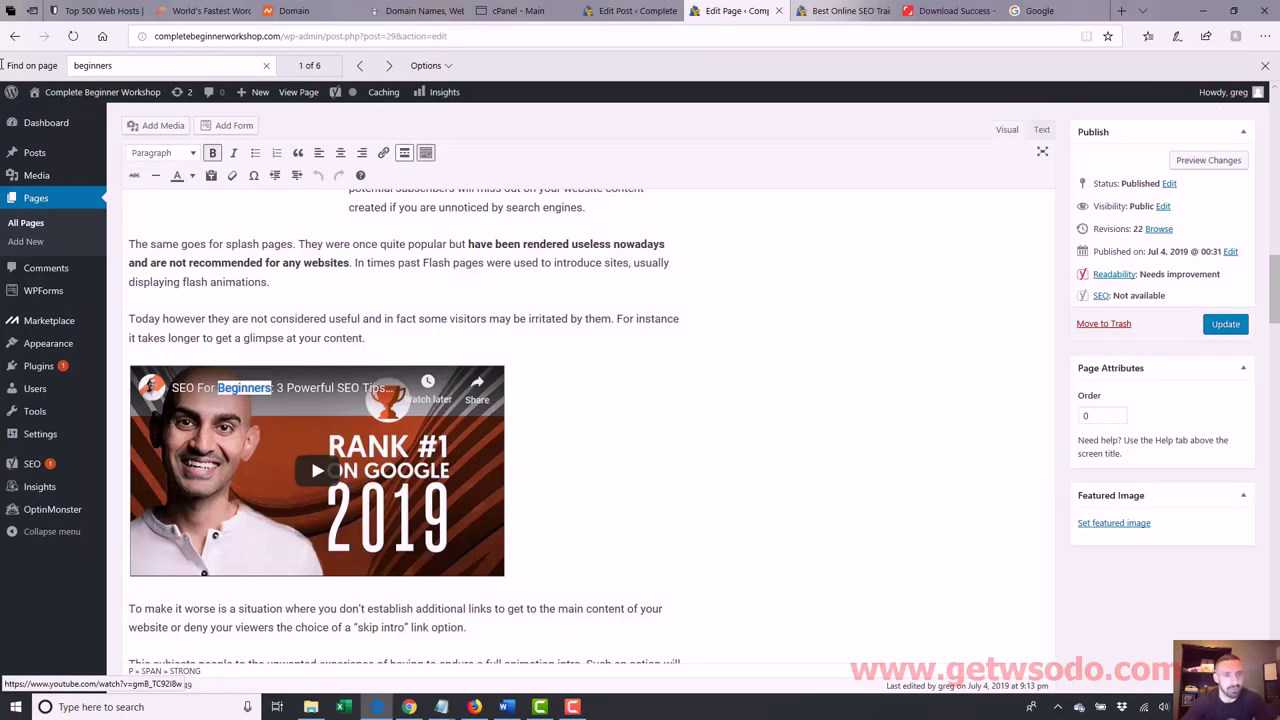
- Save the published page with its current SEO content by updating it
mouse_move(1275, 265)
mouse_down()
mouse_move(1276, 110)
mouse_move(1276, 262)
mouse_up()
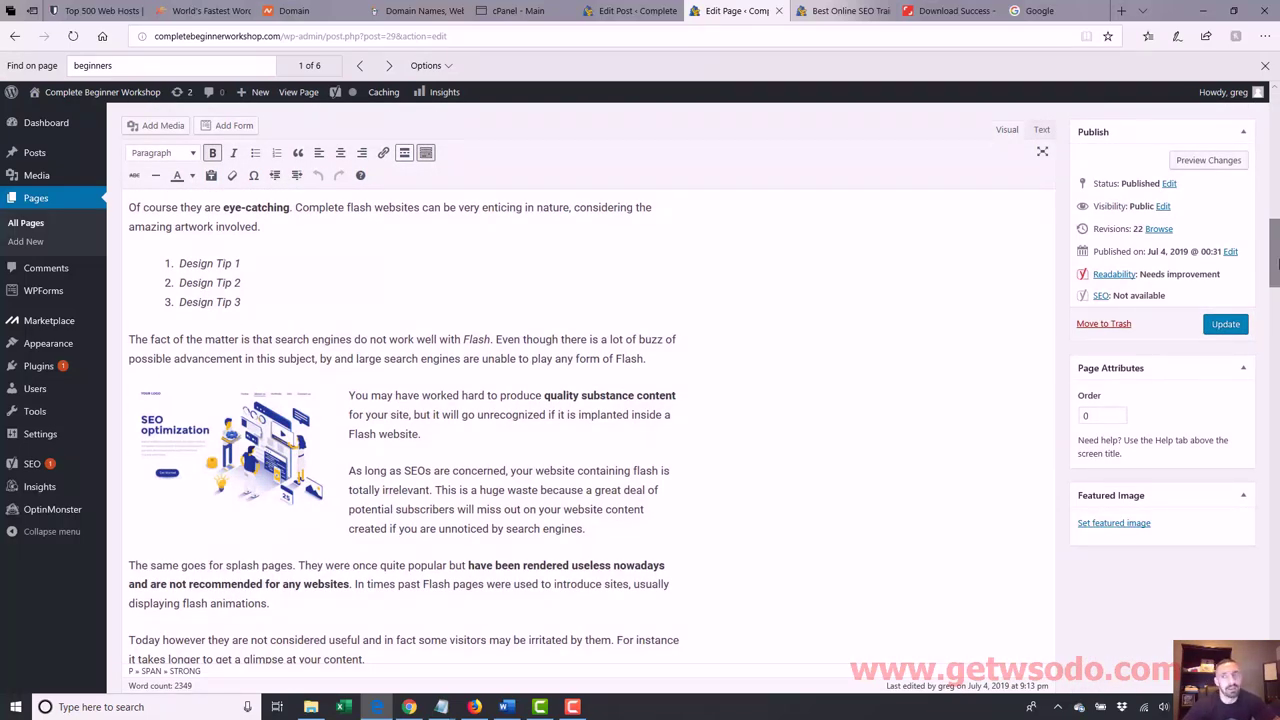
click(1226, 324)
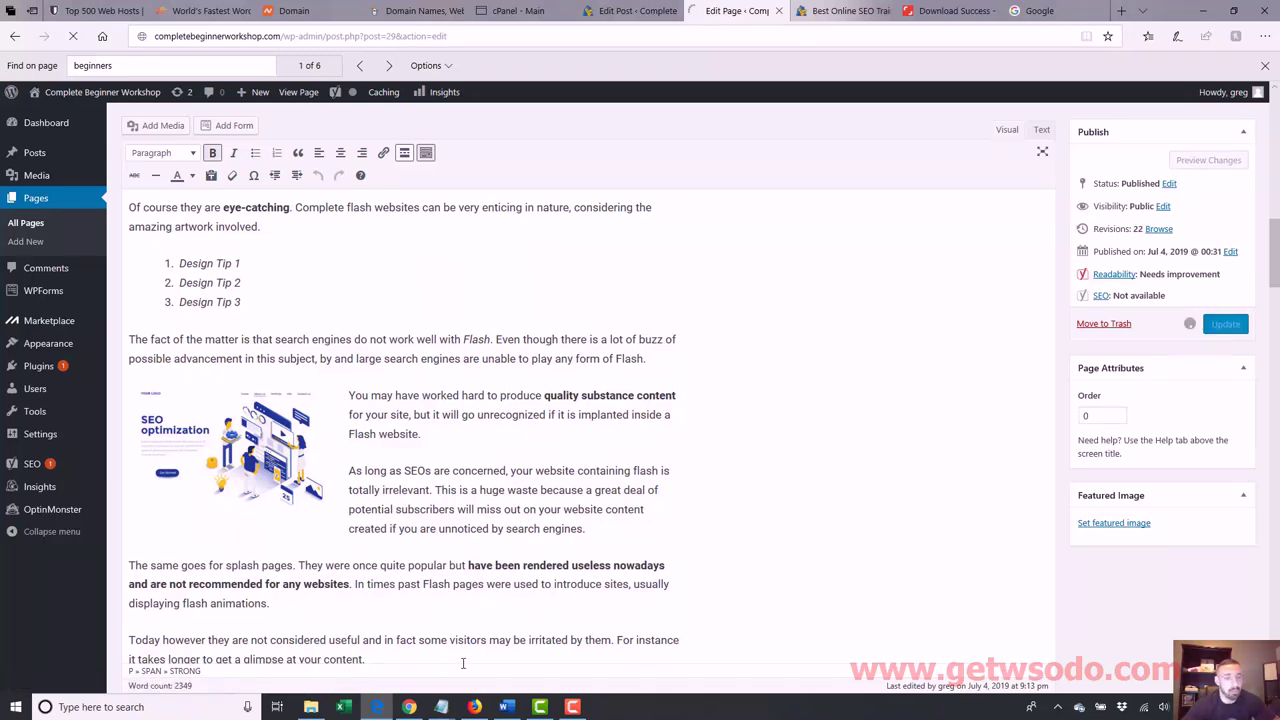
- Switch to Notepad and review the keyword placement checklist, the relevant links item, the domain name and the SEO keyword list
mouse_move(441, 707)
click(594, 634)
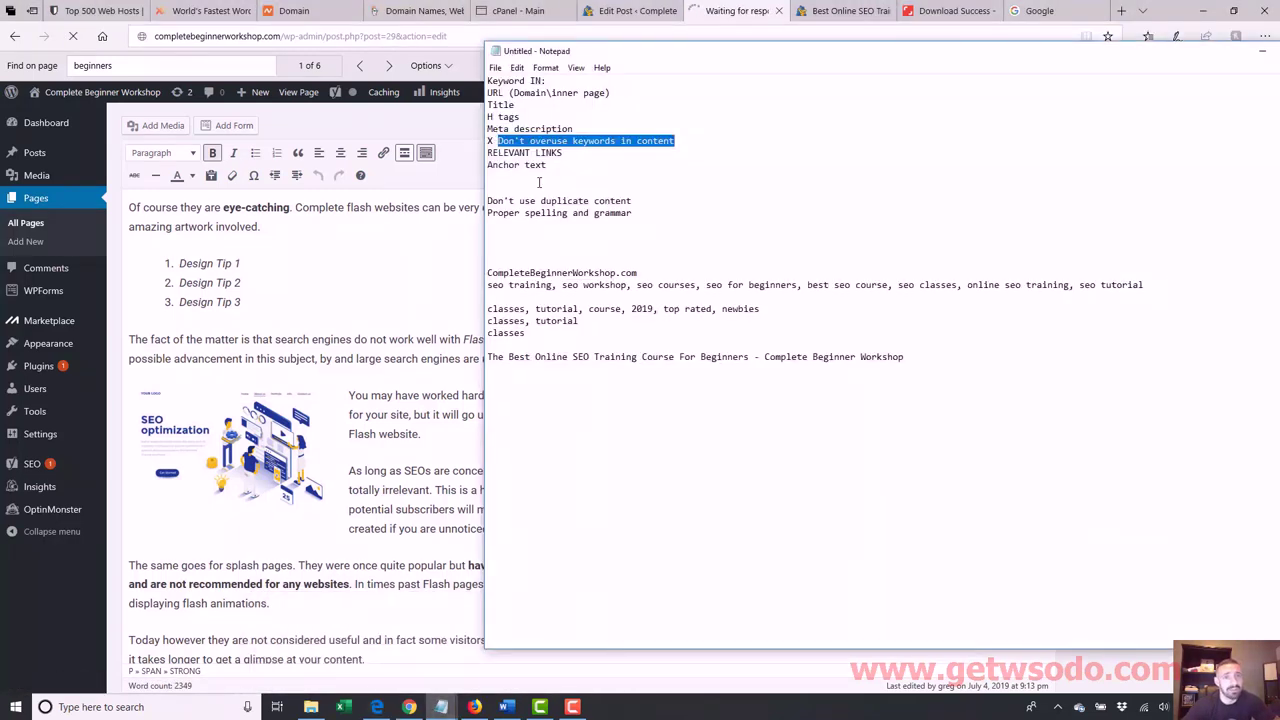
drag(675, 141, 422, 48)
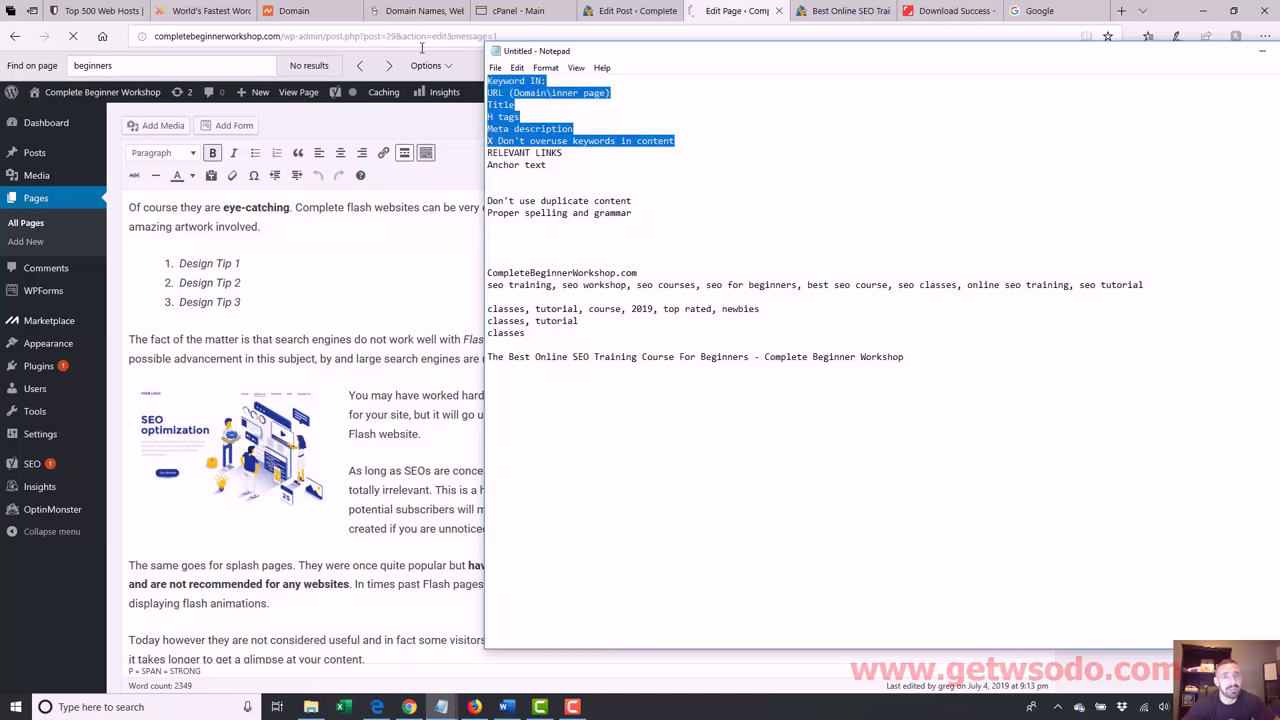
drag(566, 153, 463, 153)
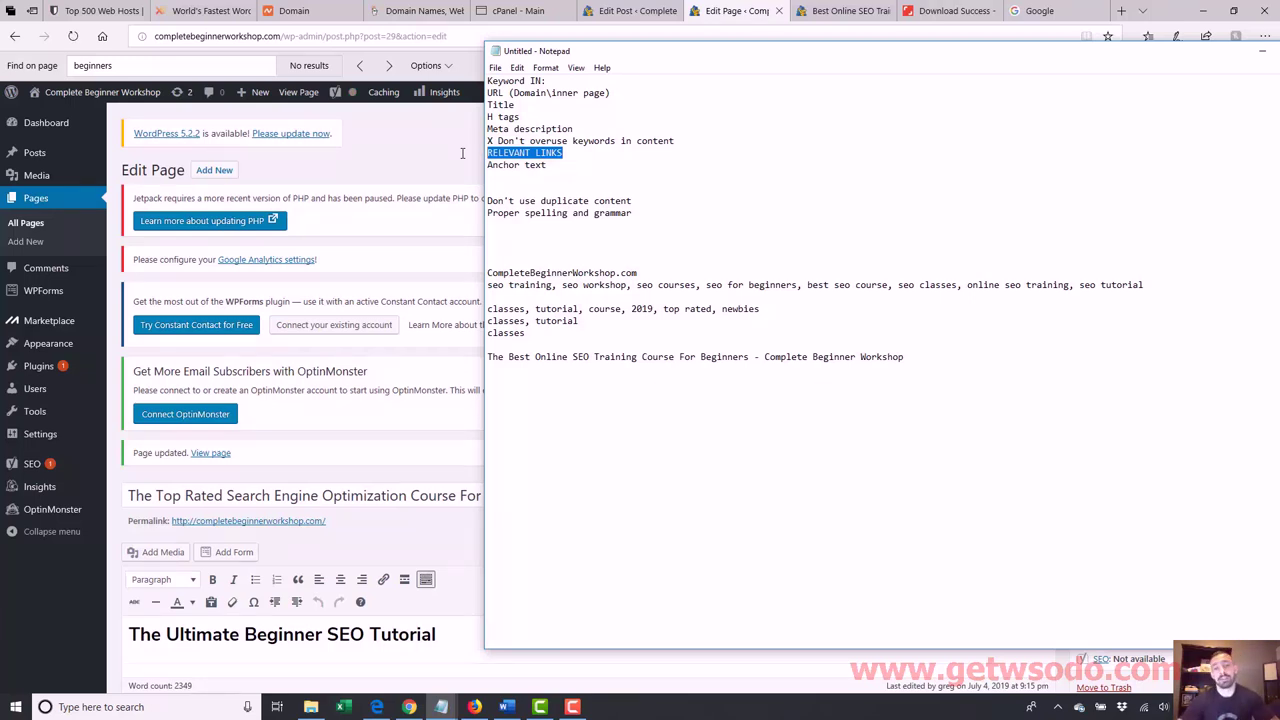
drag(487, 273, 653, 272)
drag(488, 286, 1162, 290)
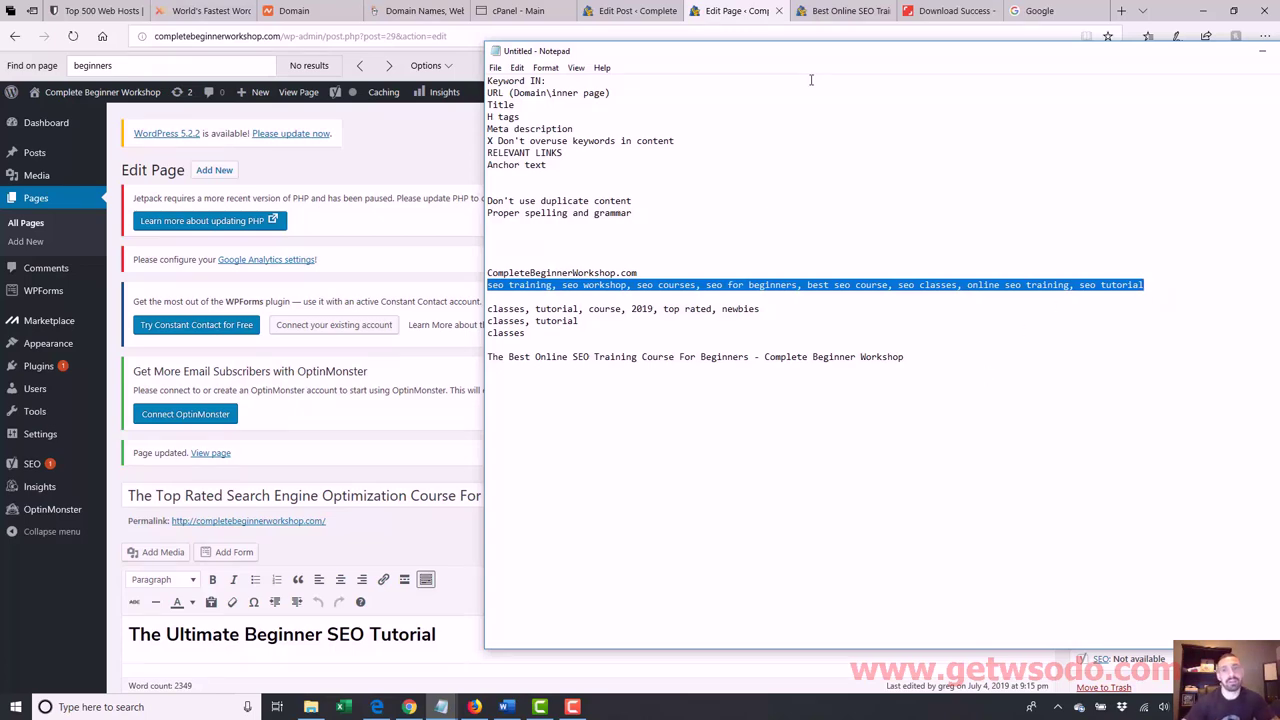
- Switch to the live homepage in the browser and examine its page title
click(840, 12)
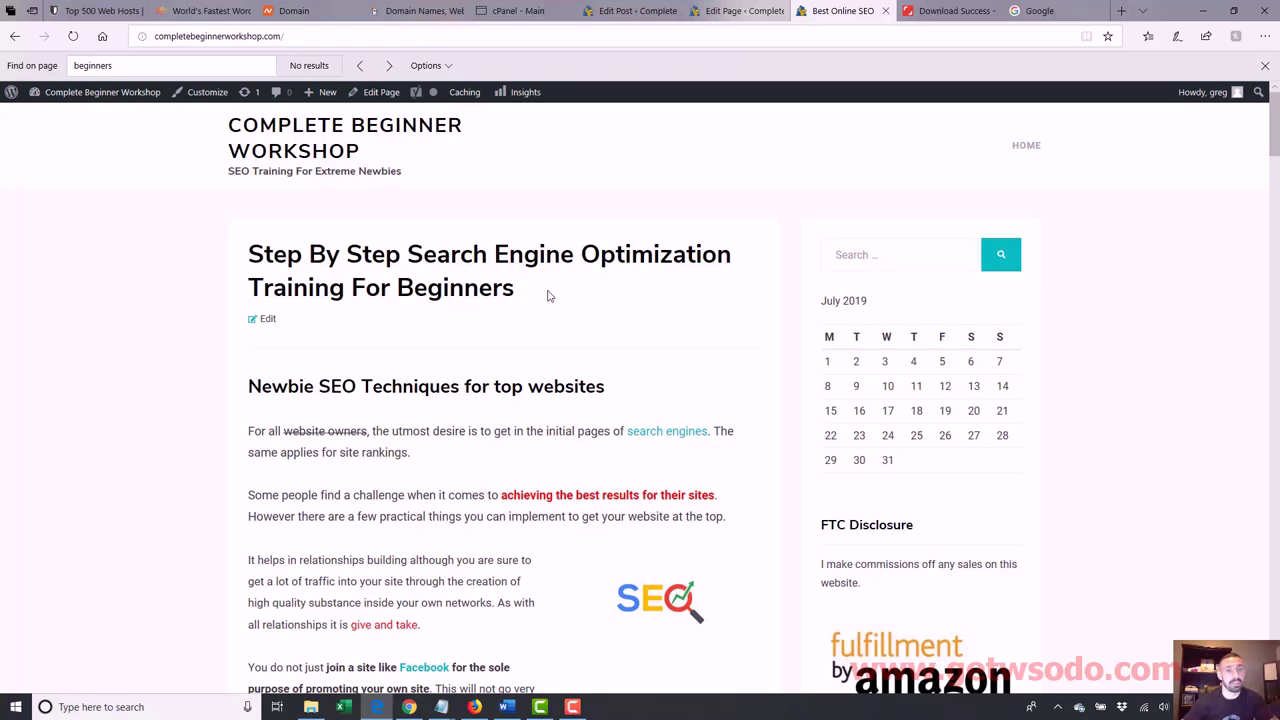
drag(549, 294, 247, 254)
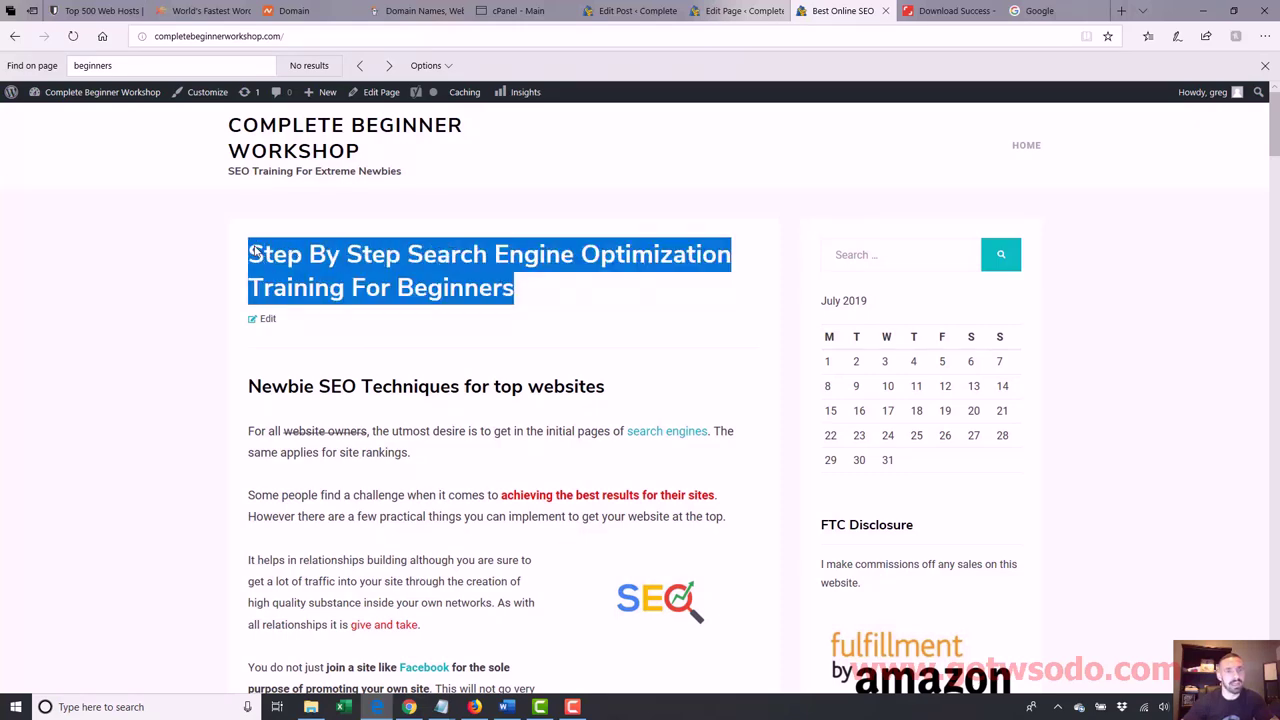
- Update the homepage again in the WordPress editor and reload its live version
click(722, 16)
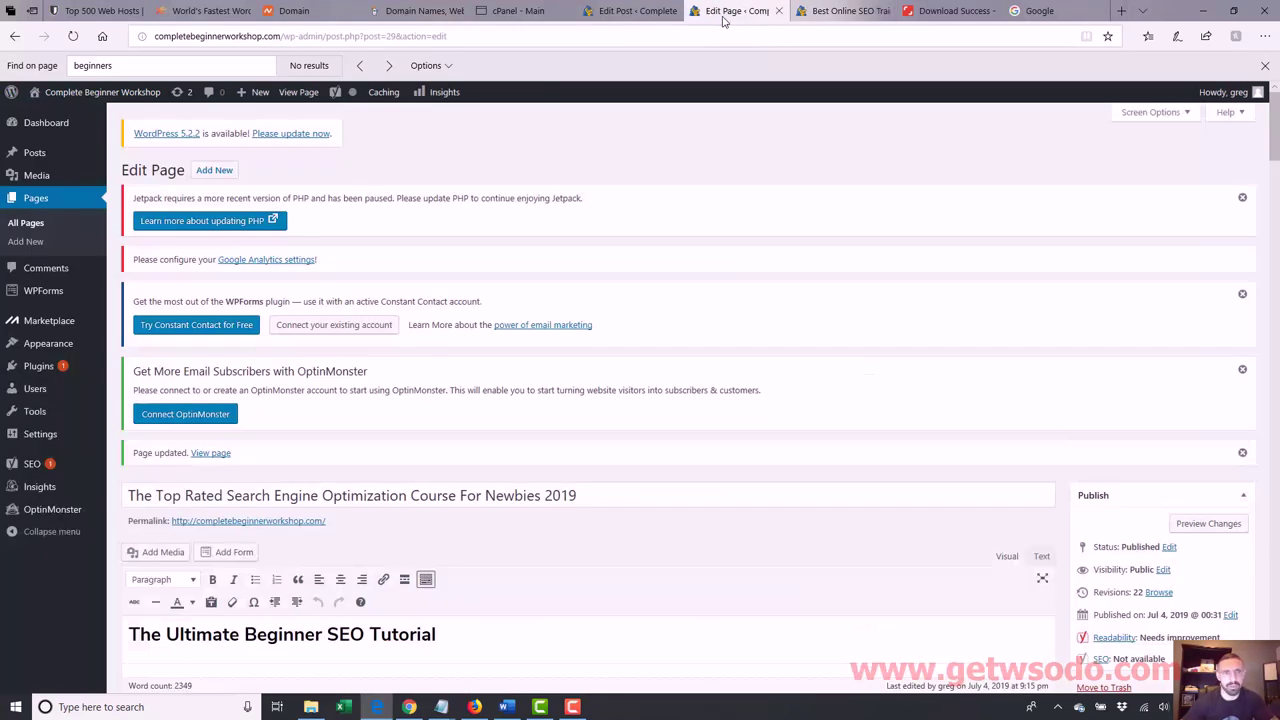
click(571, 494)
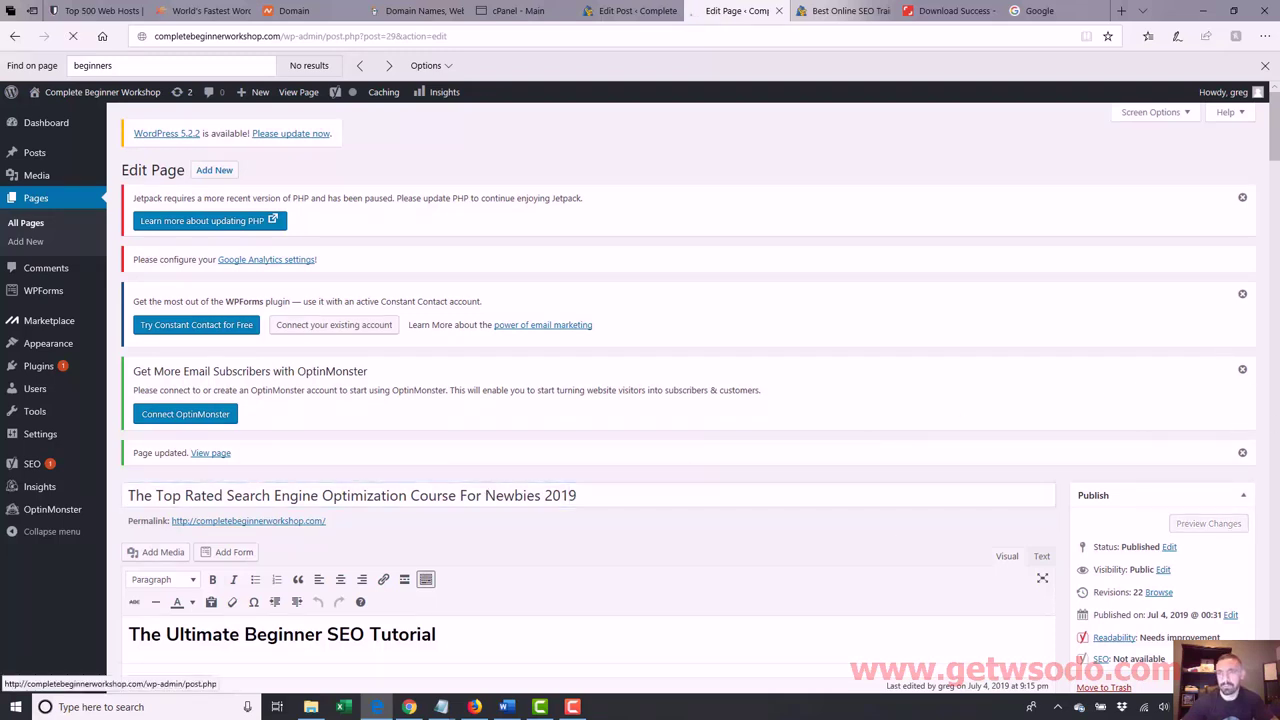
click(845, 11)
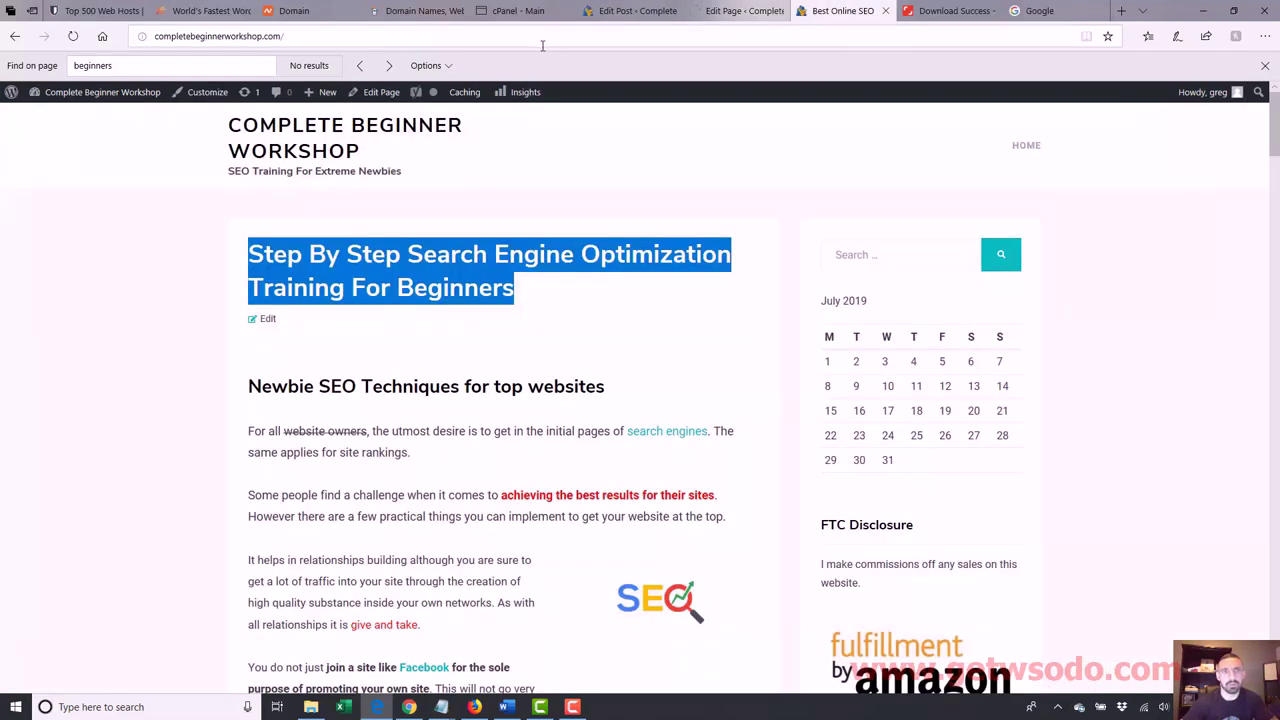
click(551, 40)
key(Return)
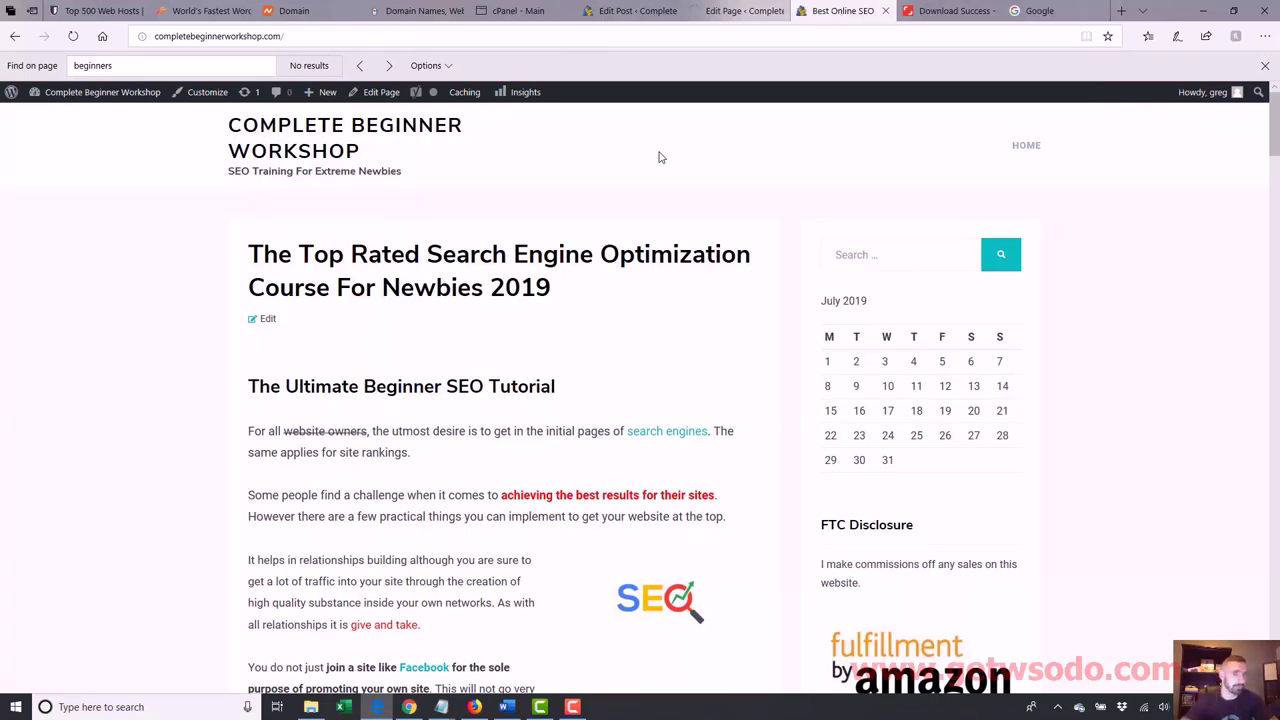
- Check the page title and the first content heading on the reloaded live homepage
drag(249, 254, 563, 289)
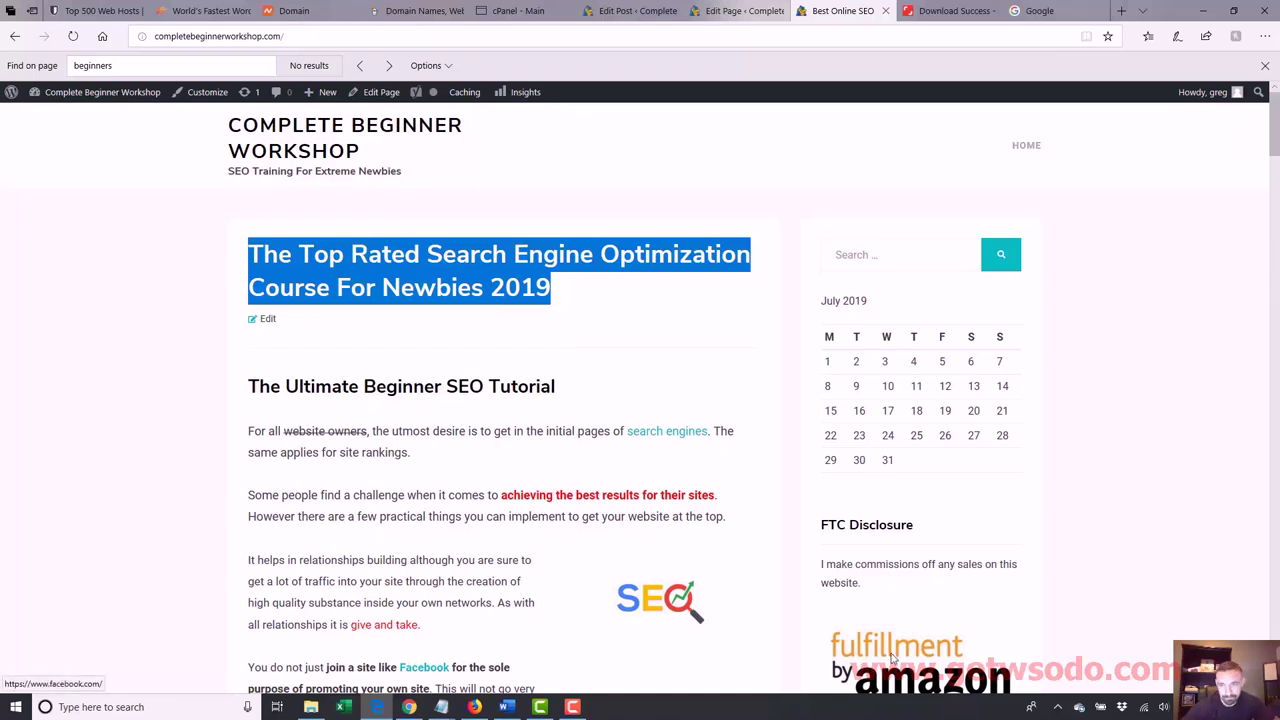
click(629, 213)
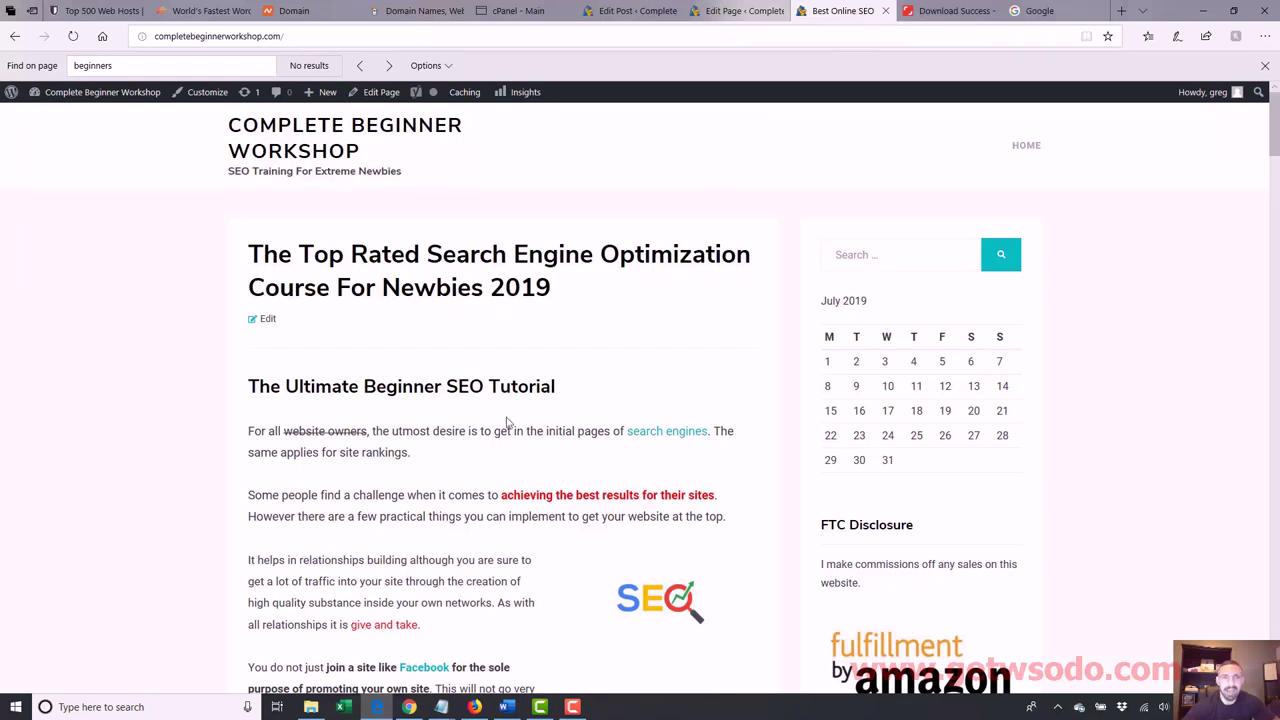
drag(556, 388, 318, 386)
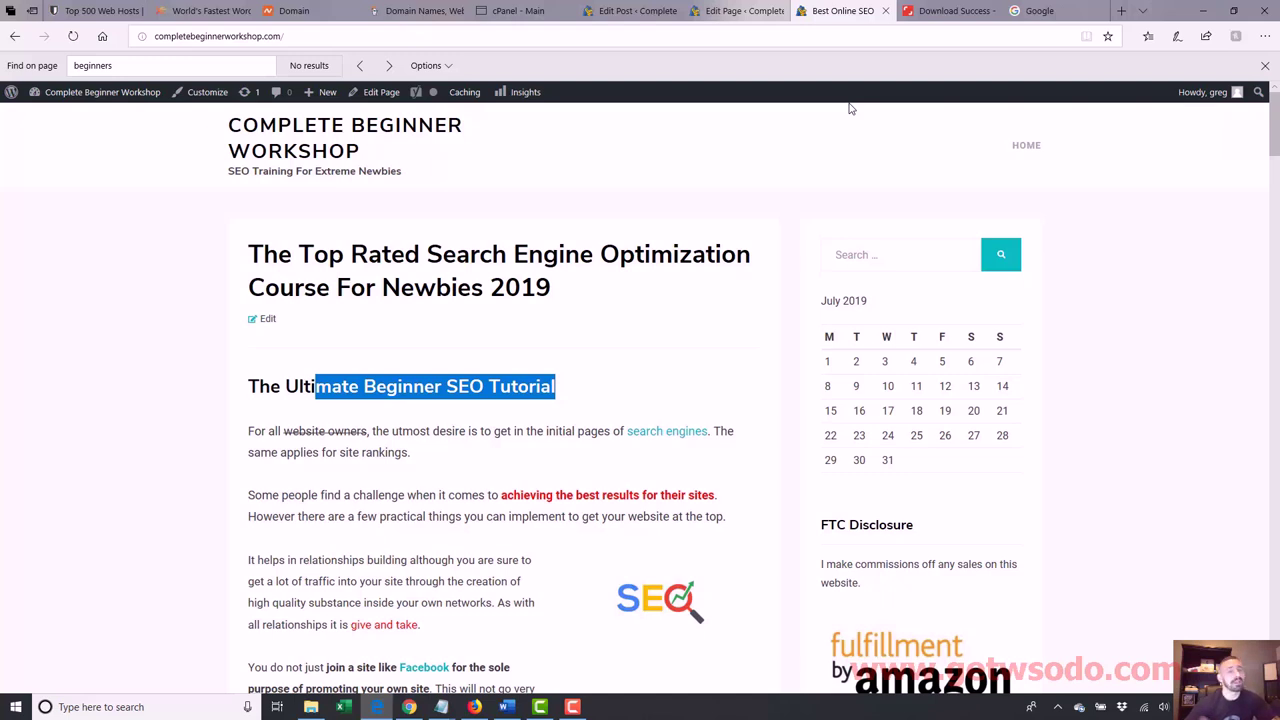
- Return to the WordPress admin and start a new blank page
click(740, 11)
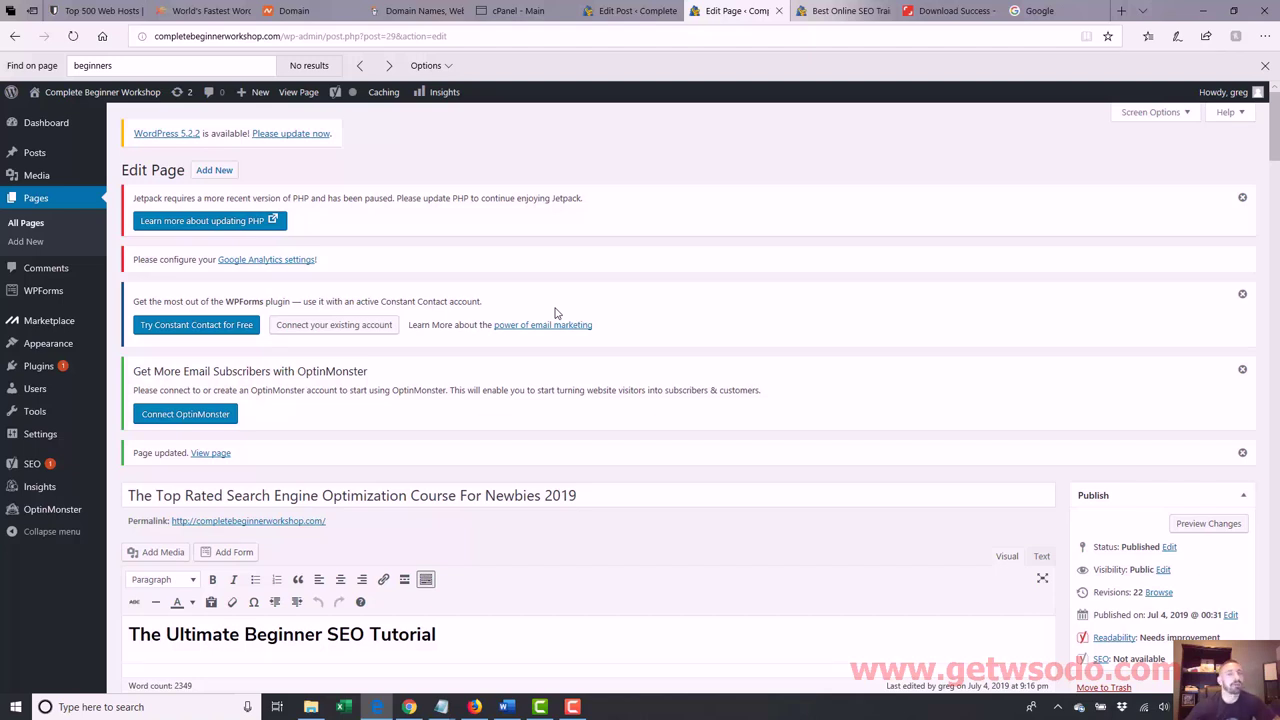
click(31, 243)
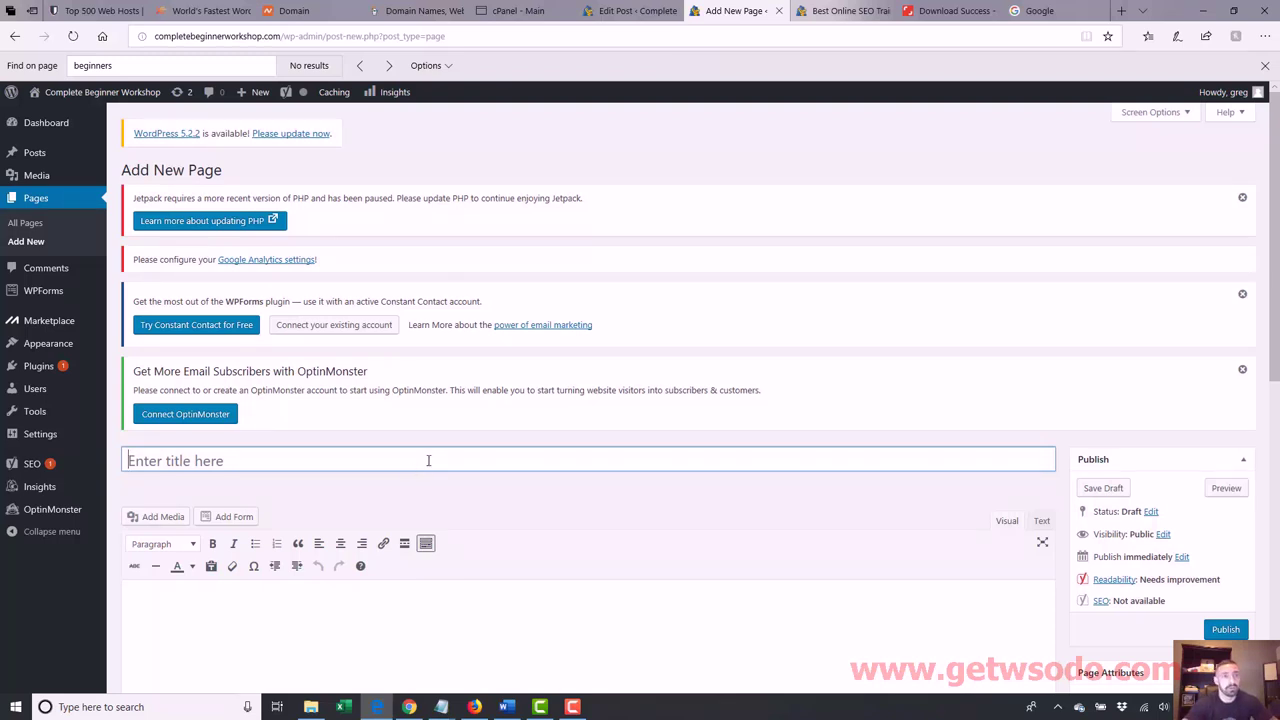
- Title the new page "On Page SEO" and place the cursor in its empty content area
text(On P)
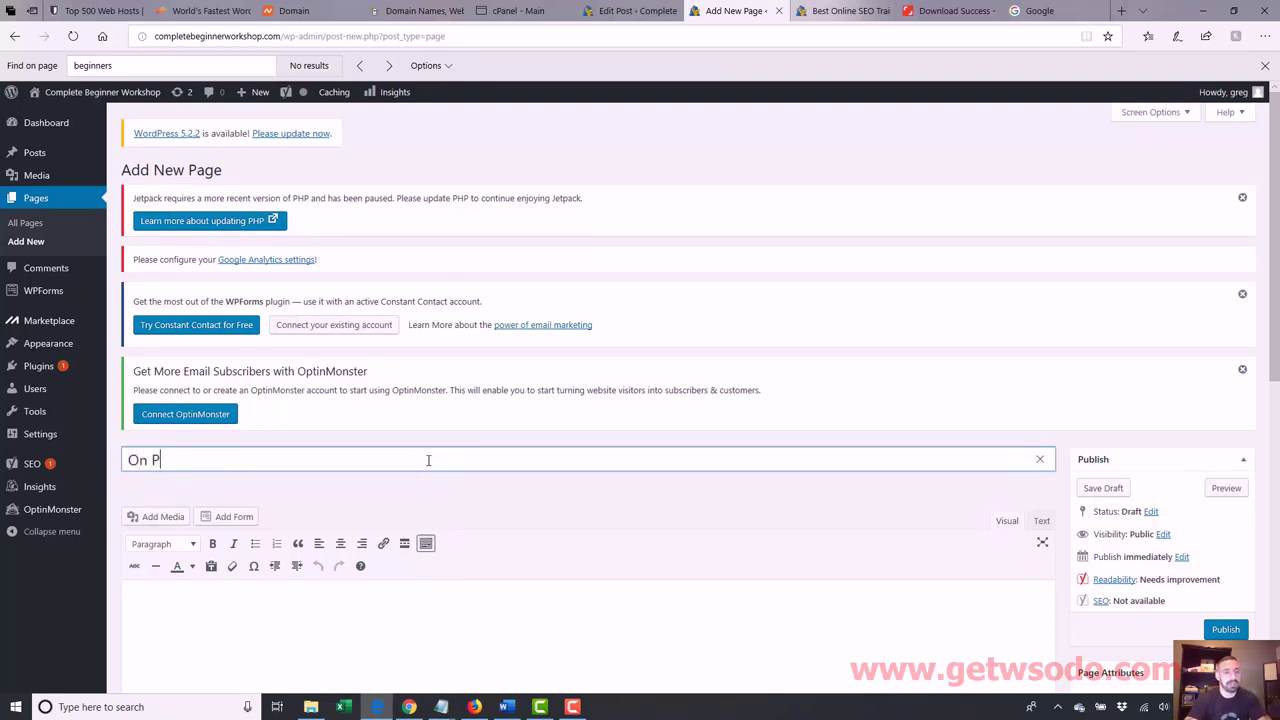
text(age SeO)
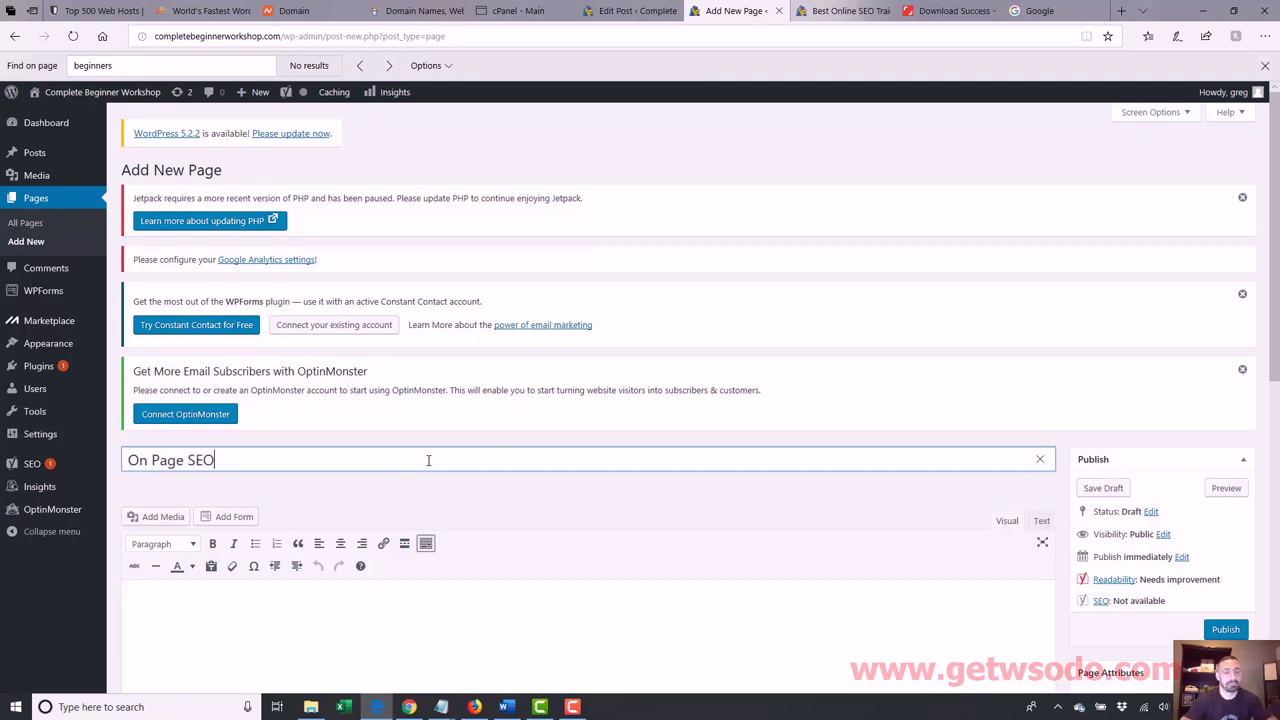
click(377, 609)
scroll(680, 275, down, 2)
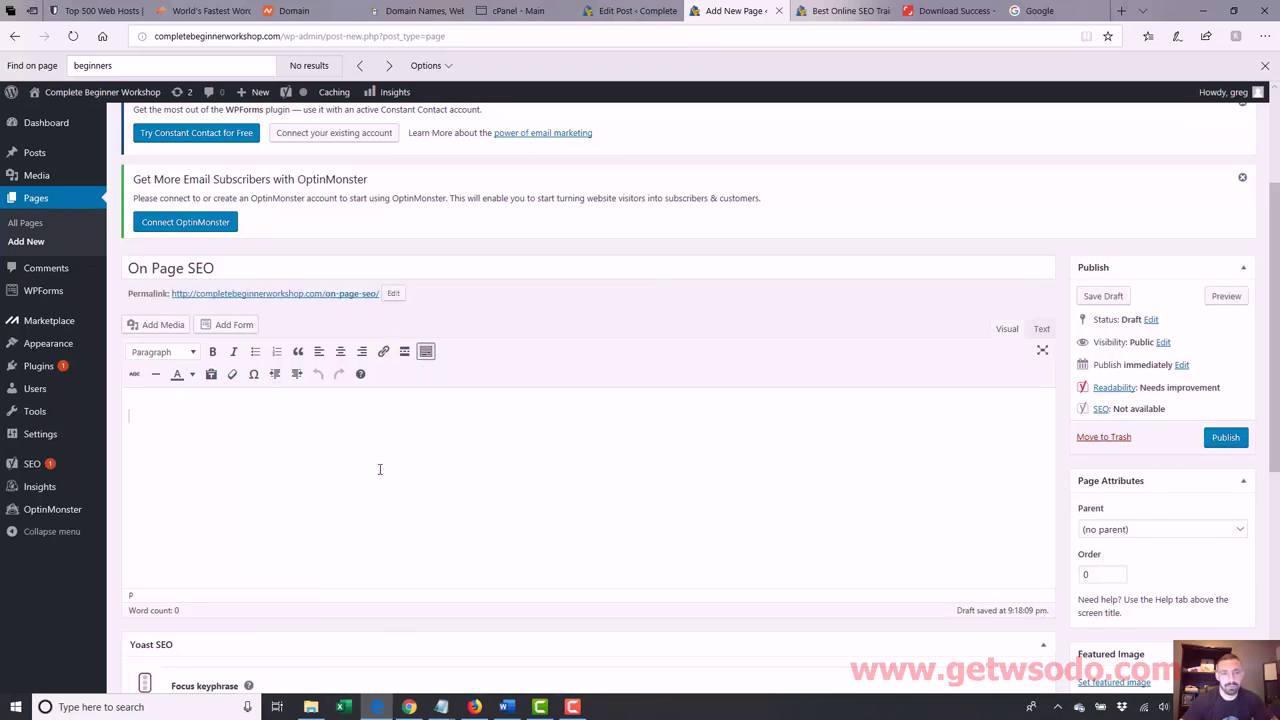
- Switch to the Notepad notes and add the page address CompleteBeginnerWorkshop.com/on-page-seo below the homepage title, reusing the domain already noted
mouse_move(447, 712)
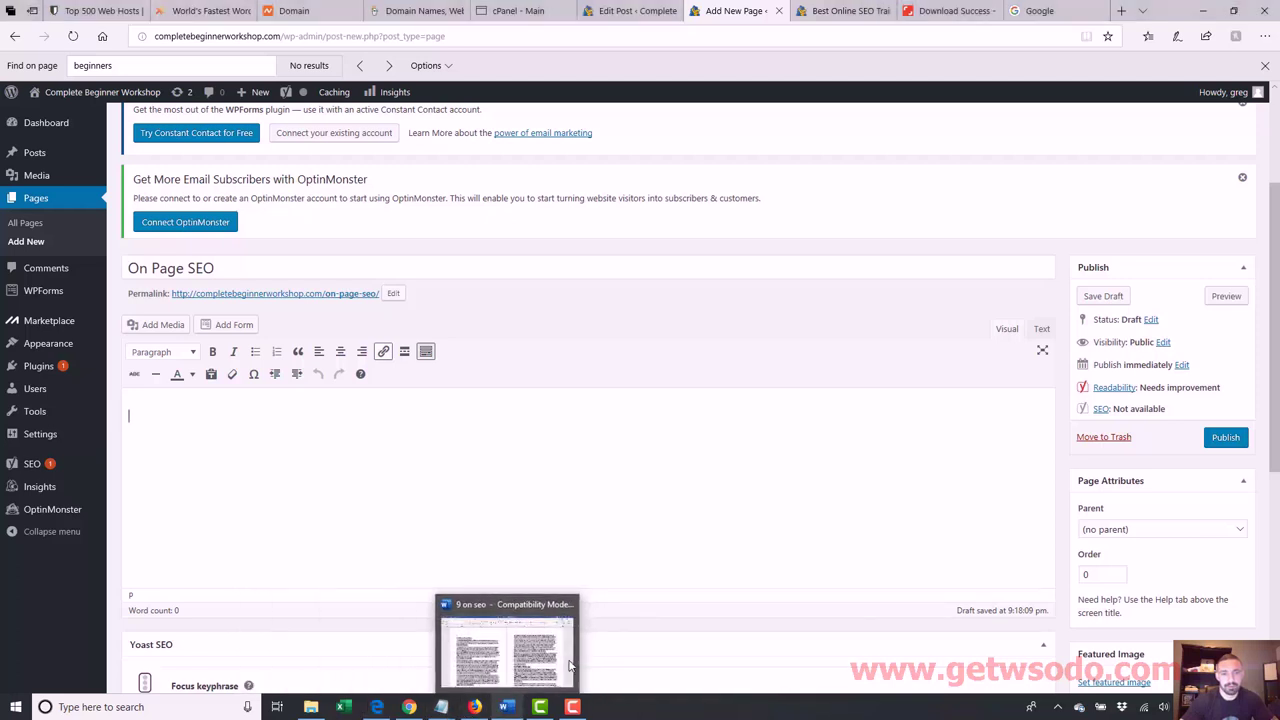
click(570, 640)
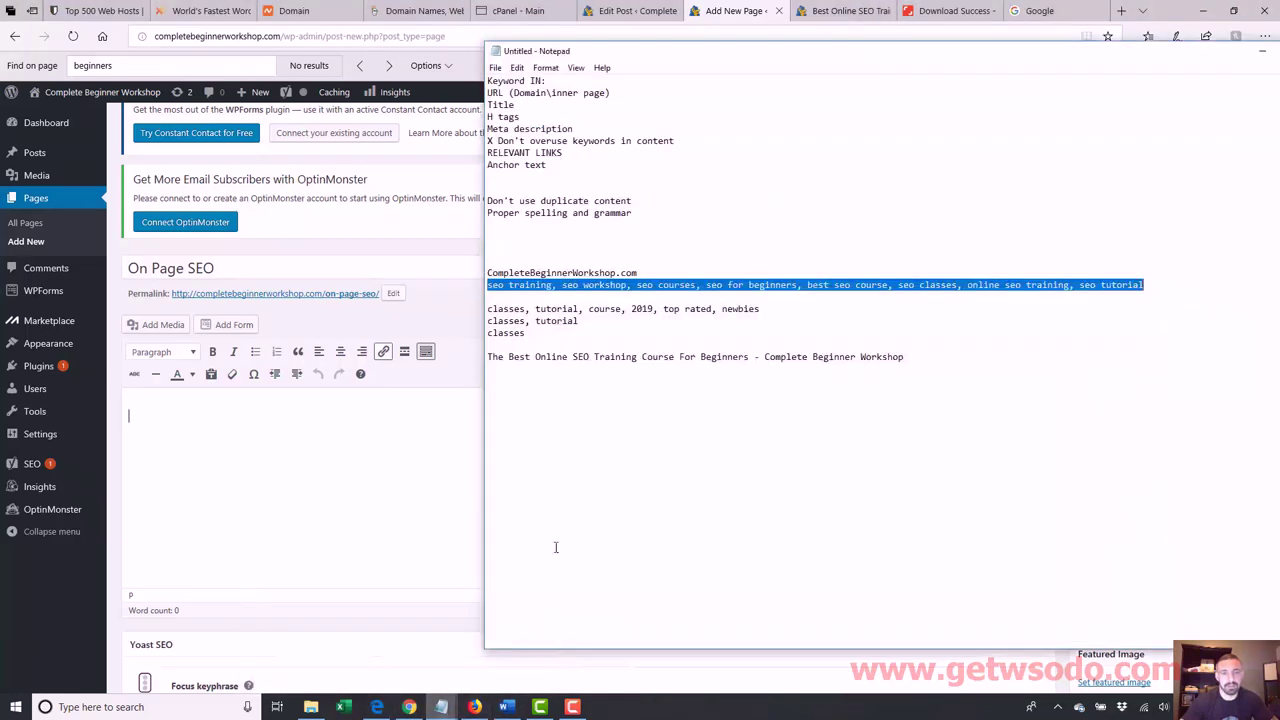
click(930, 357)
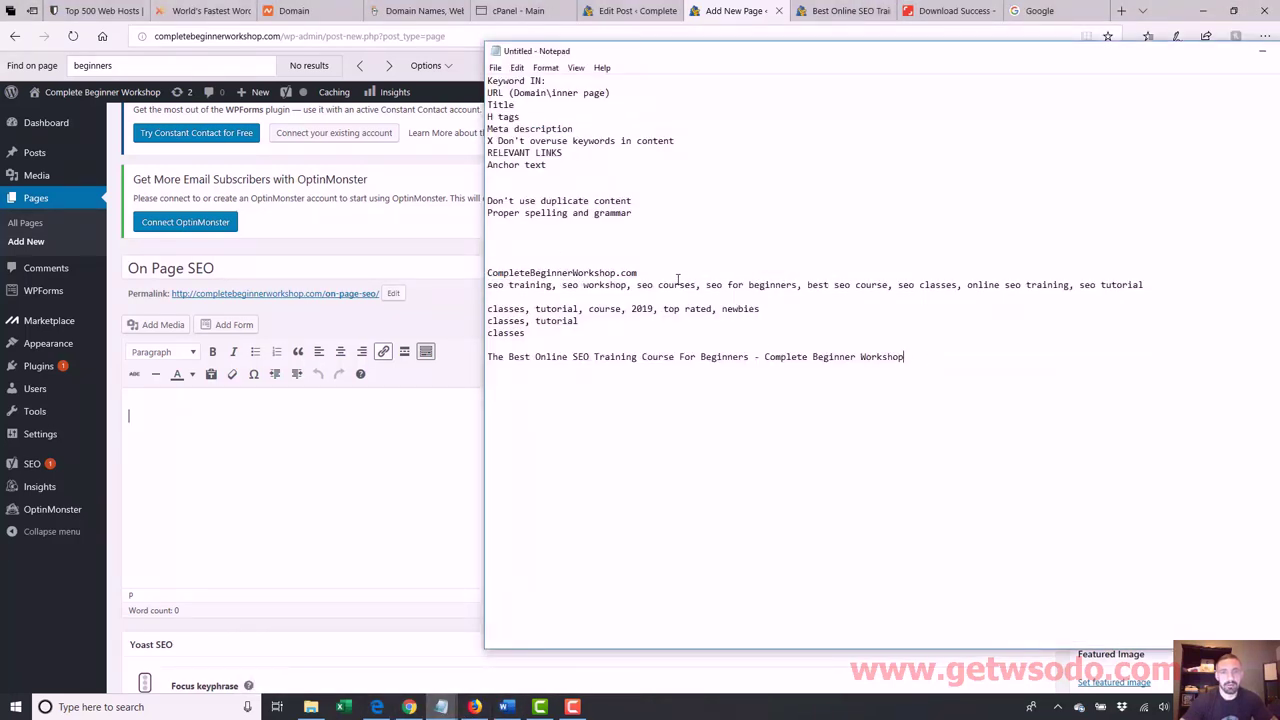
drag(678, 284, 487, 285)
drag(642, 273, 478, 276)
key(ctrl+c)
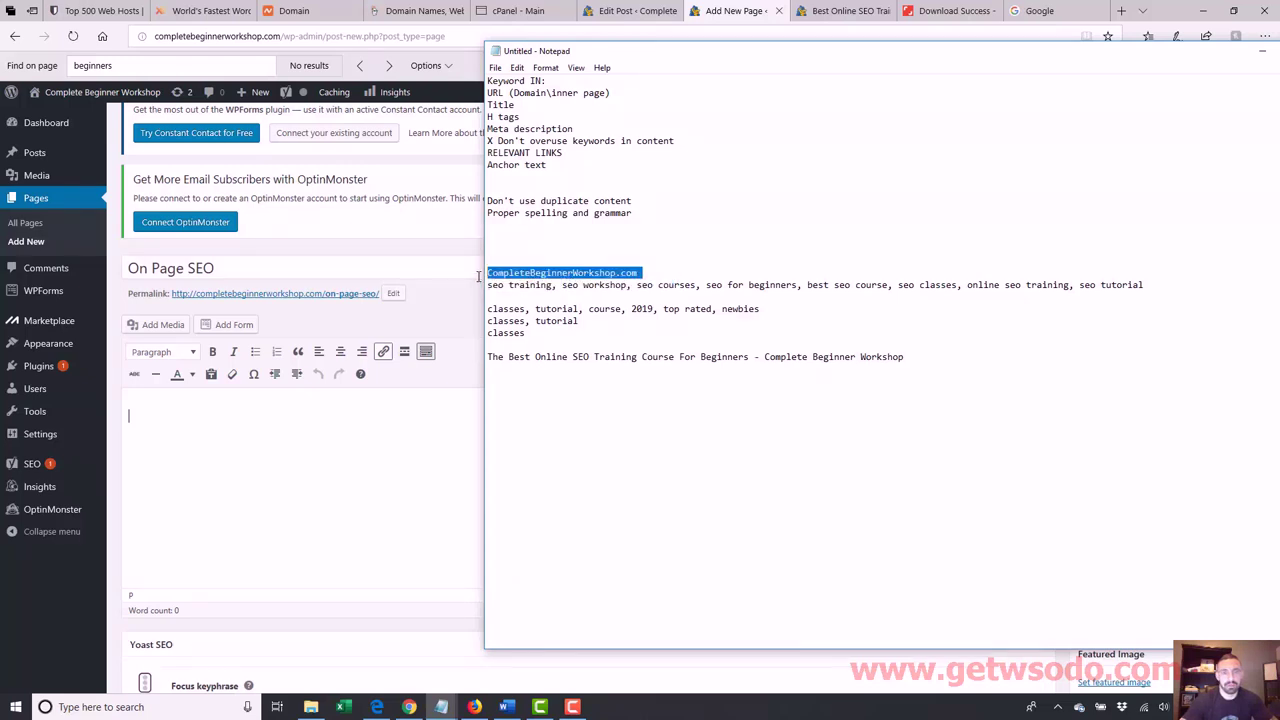
click(997, 369)
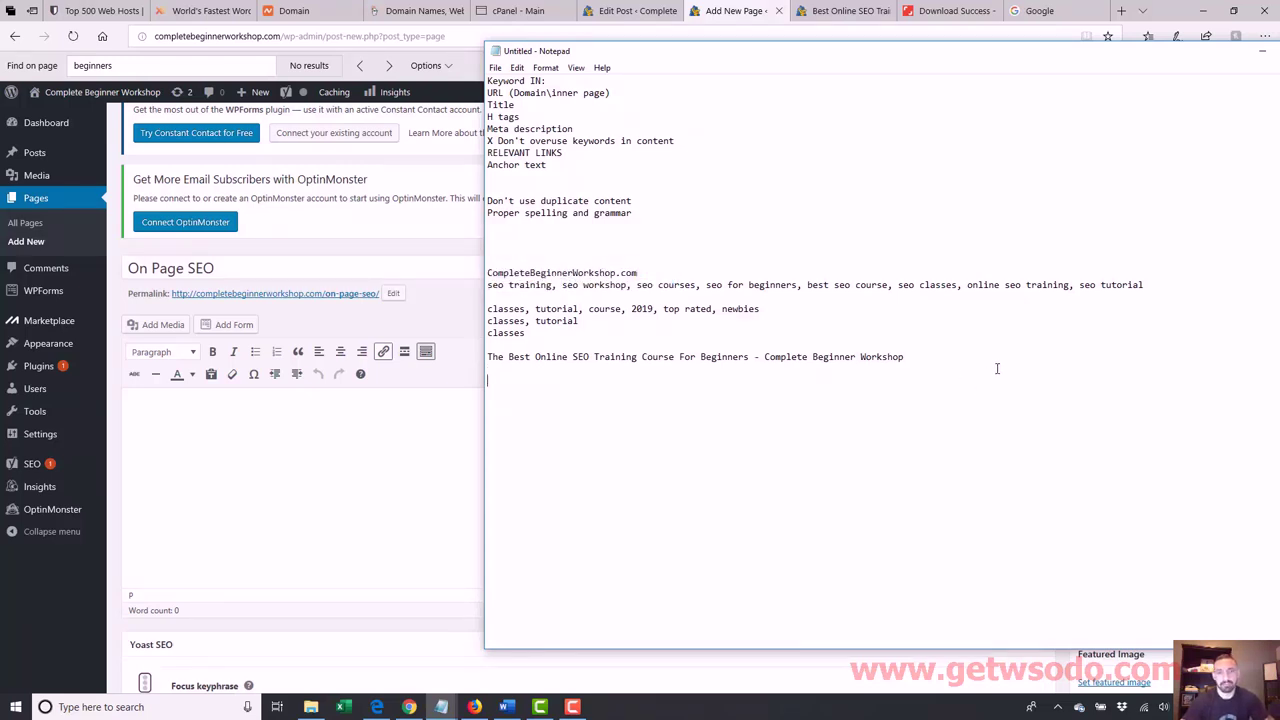
key(Return)
key(ctrl+v)
text(/on)
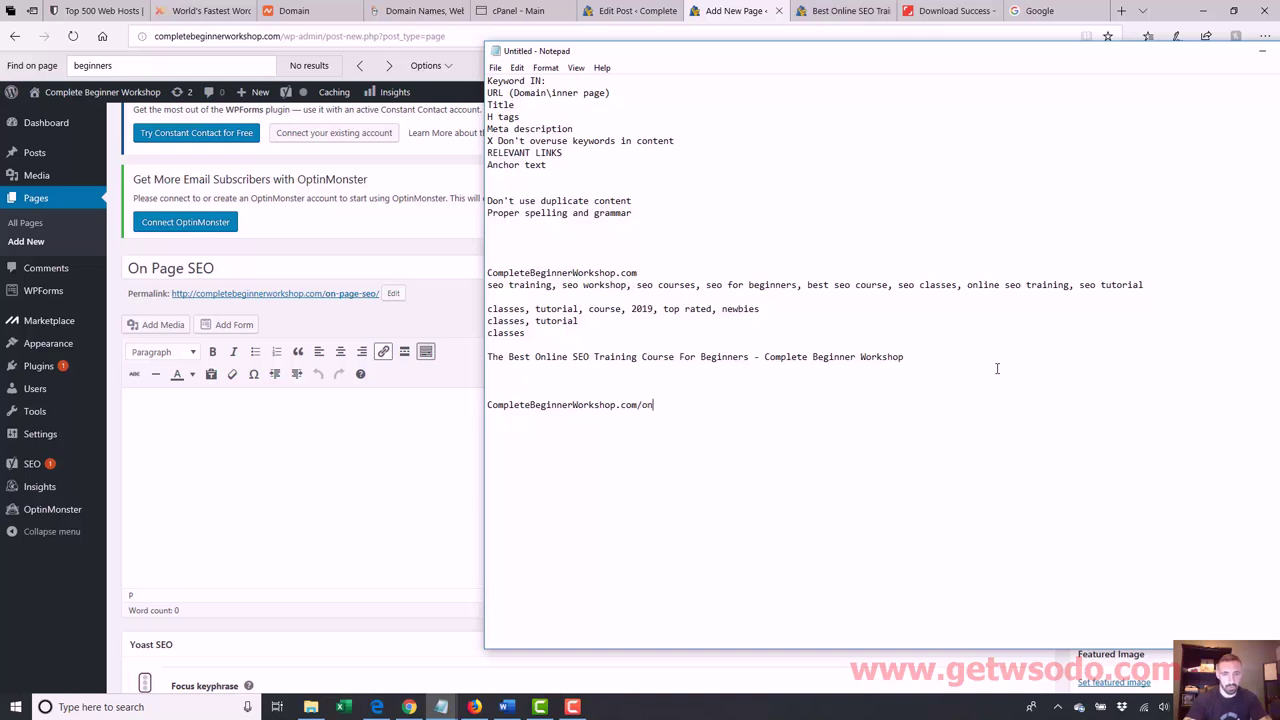
text(-page-seo)
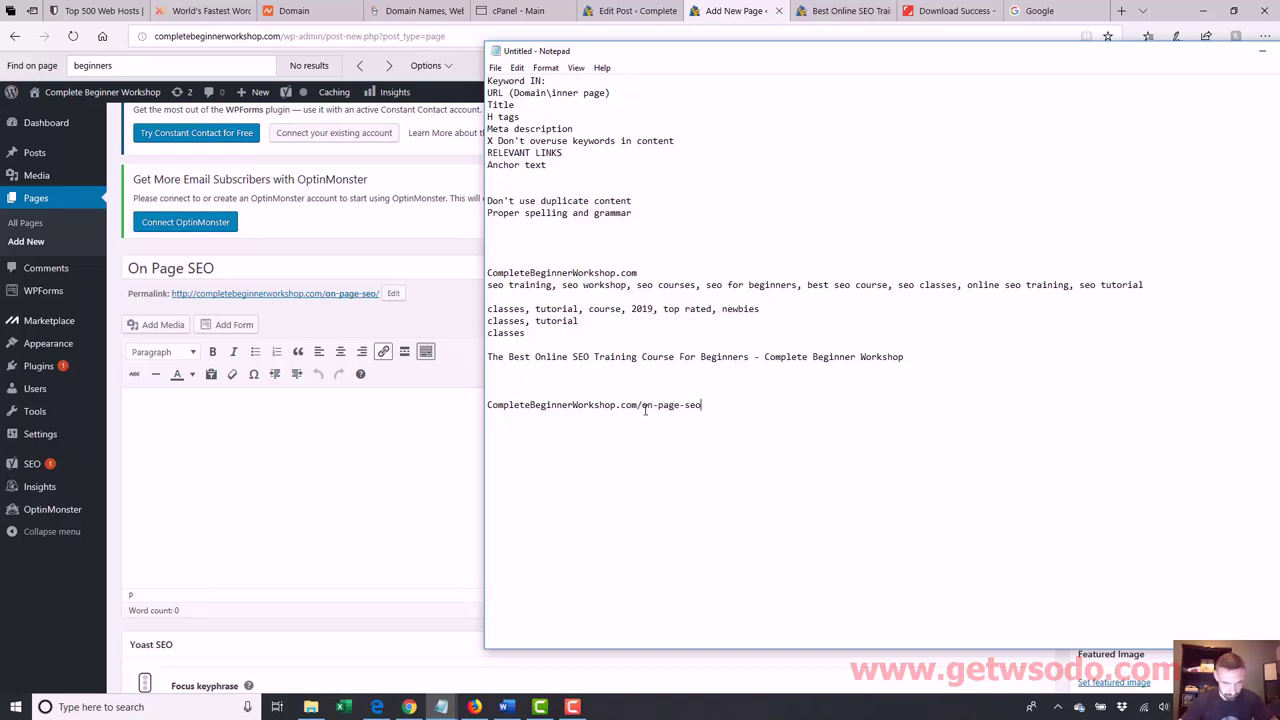
drag(642, 405, 722, 404)
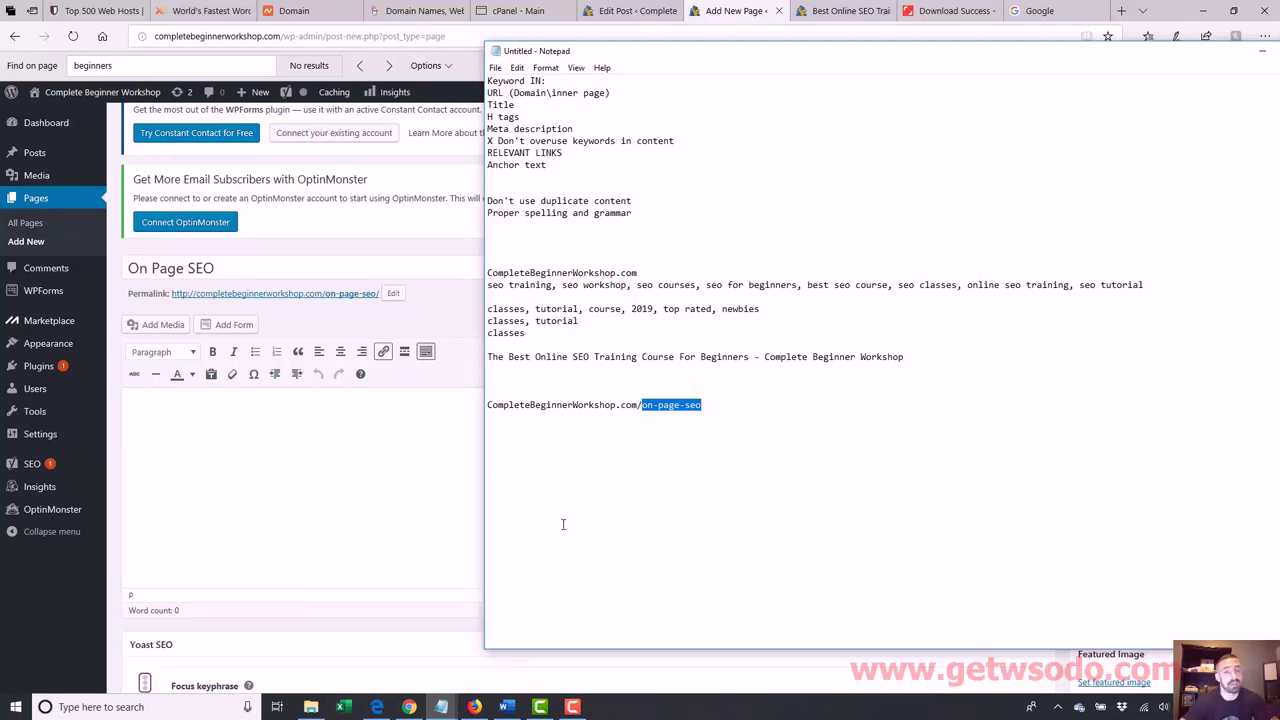
- Switch to Firefox, search Google for "on page seo for beginners" and examine the related keywords
click(409, 707)
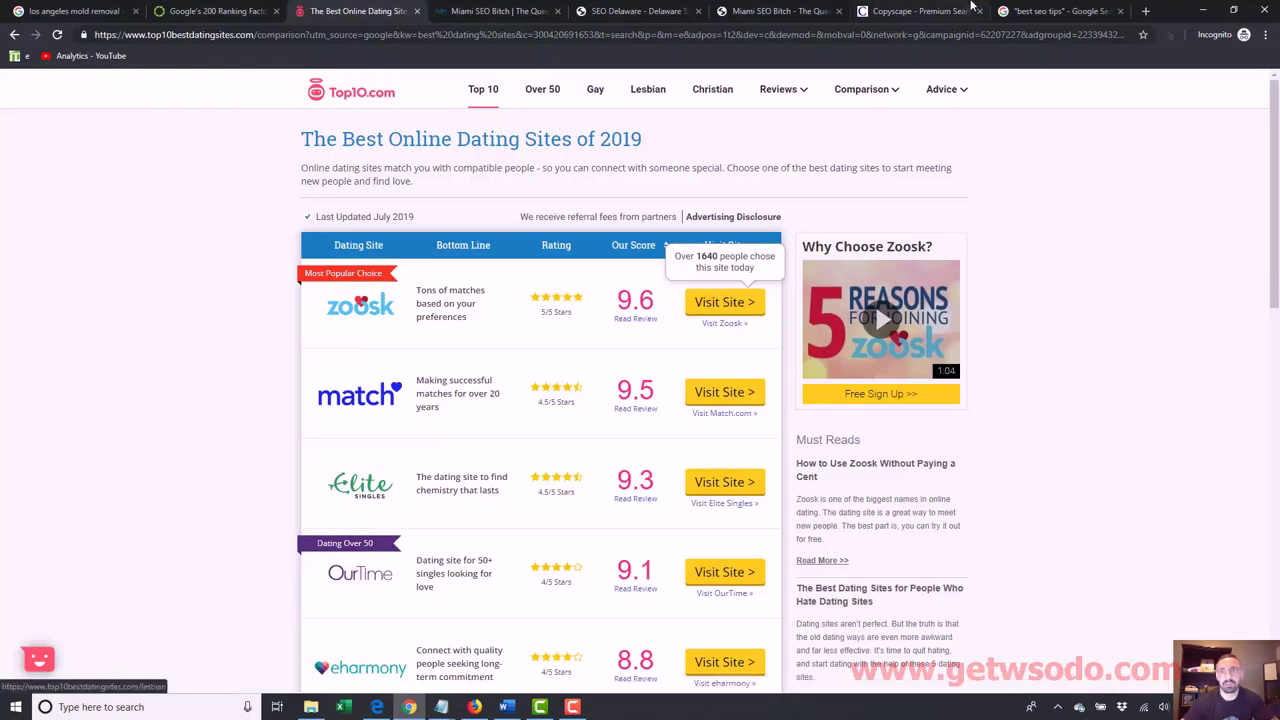
click(474, 707)
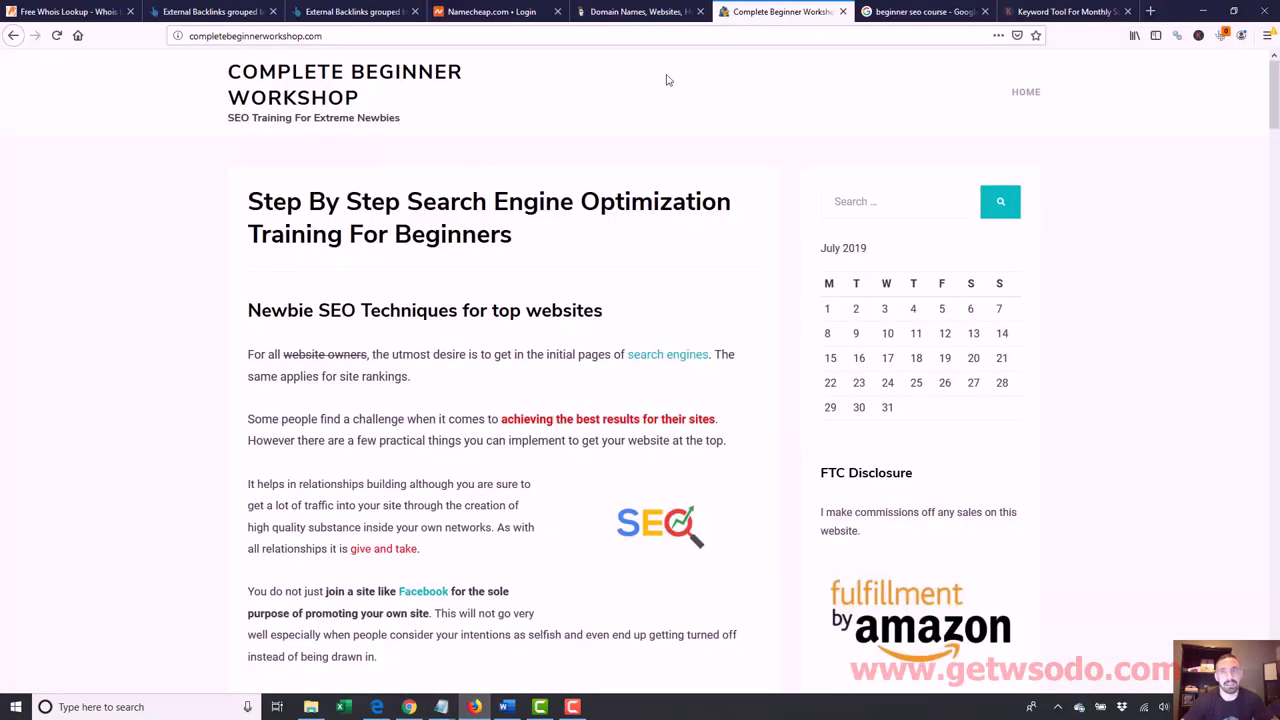
click(920, 11)
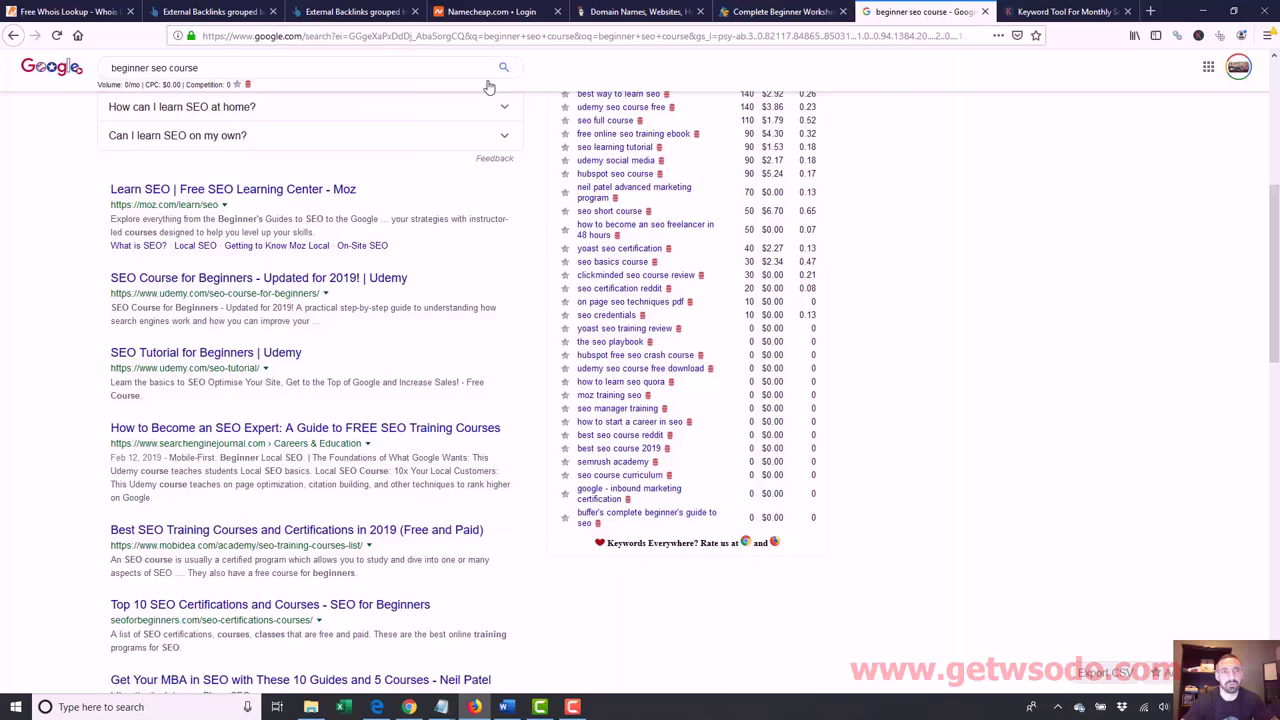
click(390, 76)
key(ctrl+a)
text(on page s)
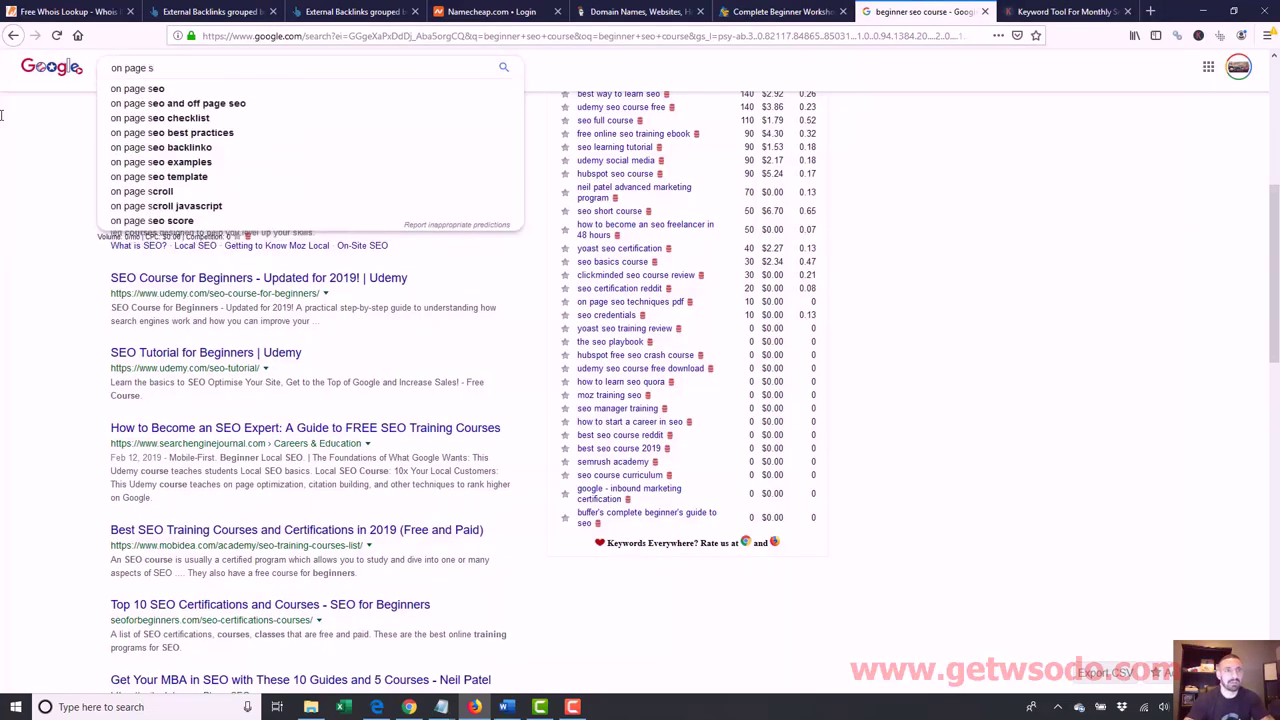
text(eo beginner)
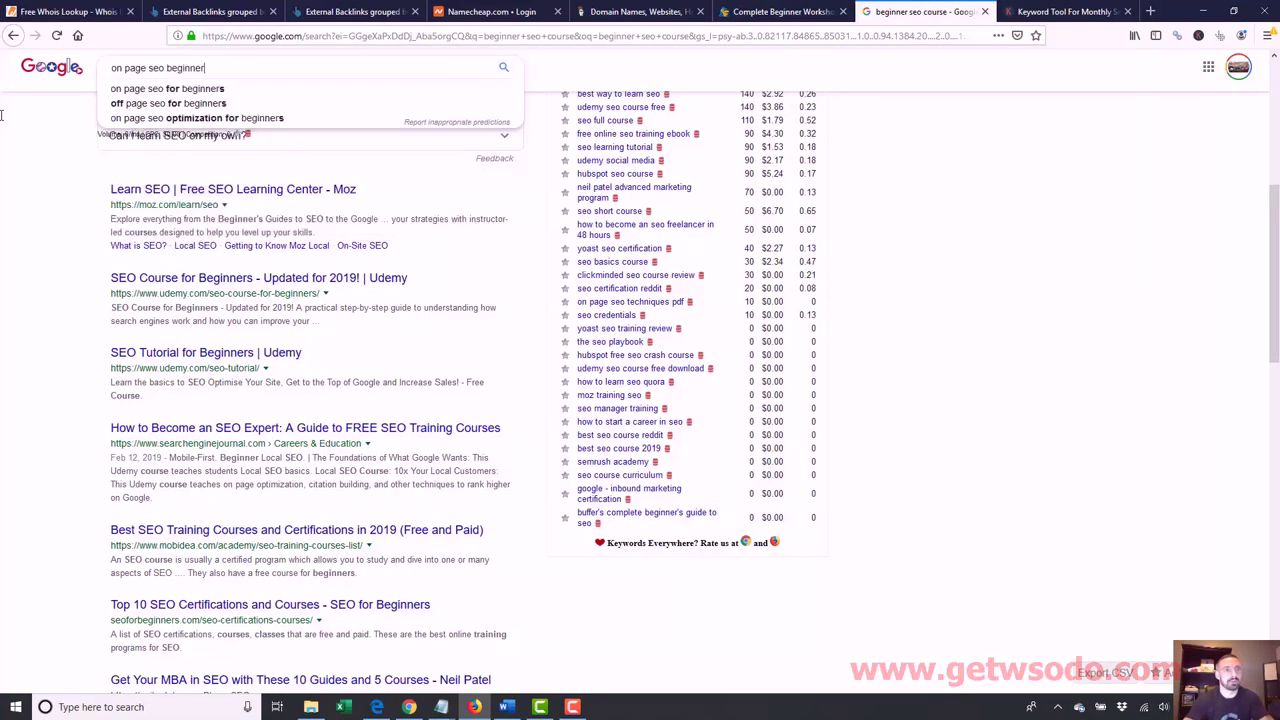
text(s)
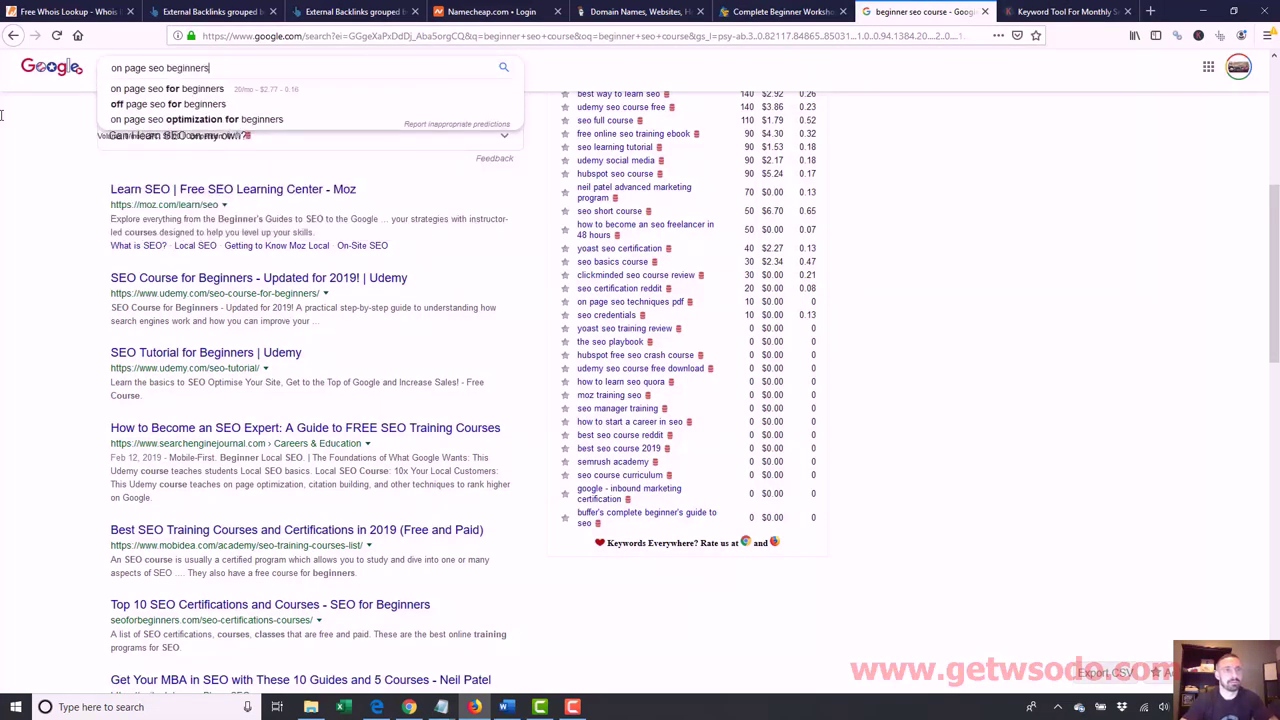
click(201, 90)
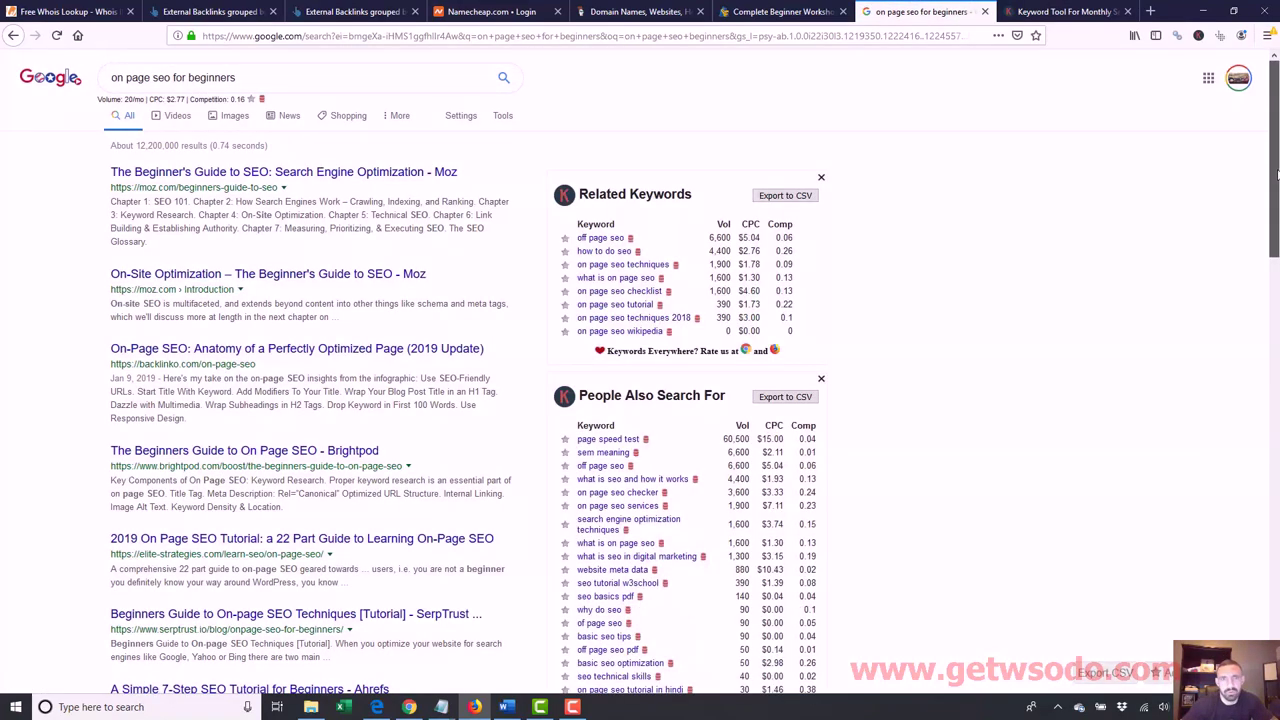
scroll(1274, 190, down, 1)
scroll(1274, 192, down, 1)
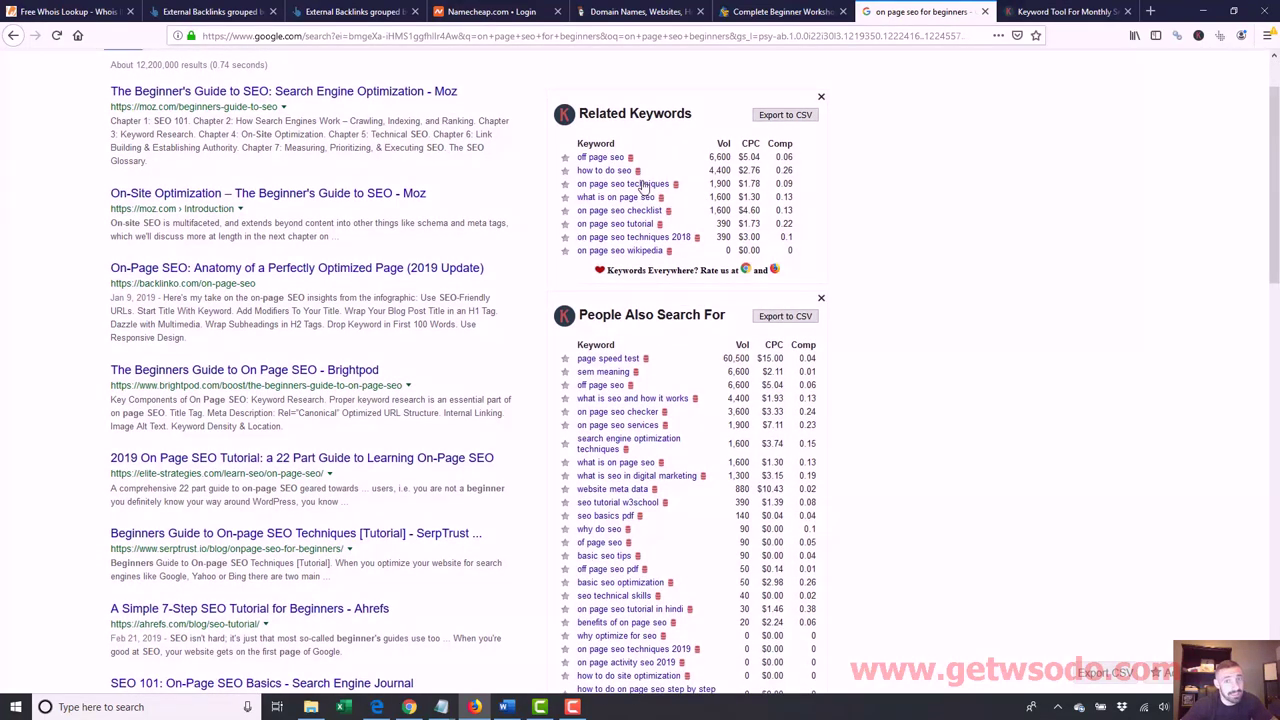
- Start a keyword list under the new page address in the Notepad notes with "on page seo for beginners, techniques,"
mouse_move(441, 707)
click(578, 650)
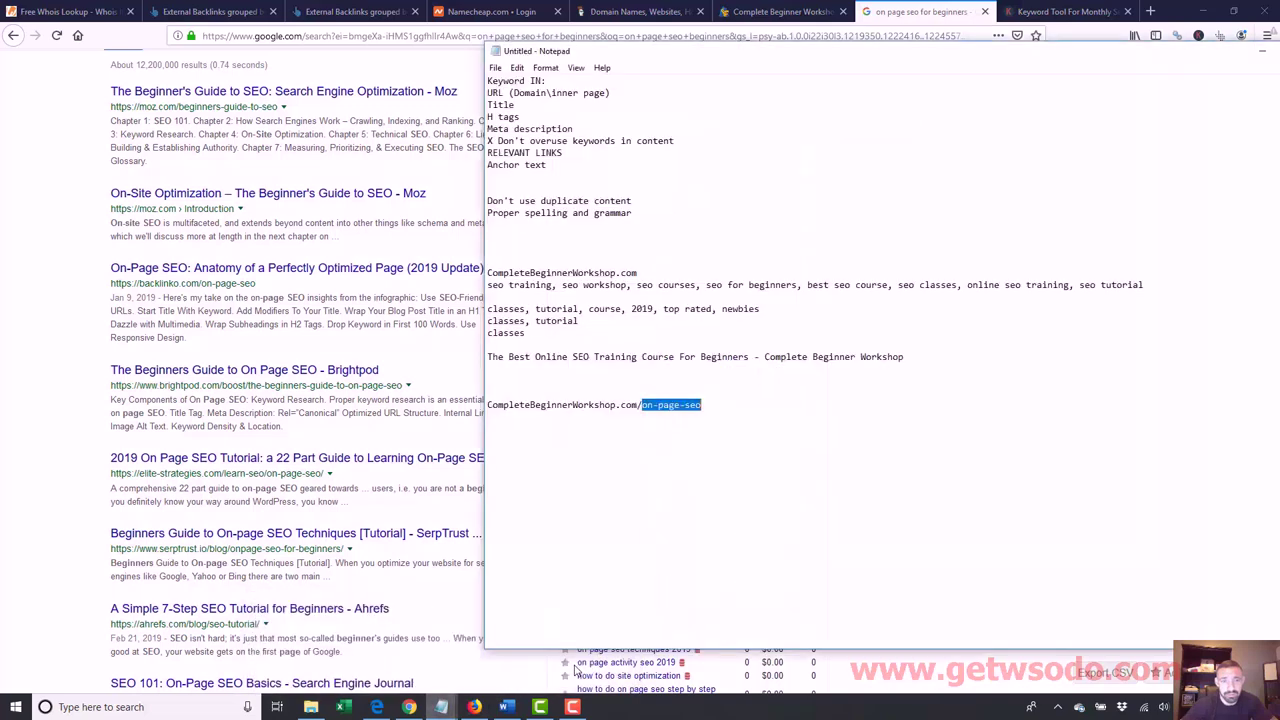
click(720, 407)
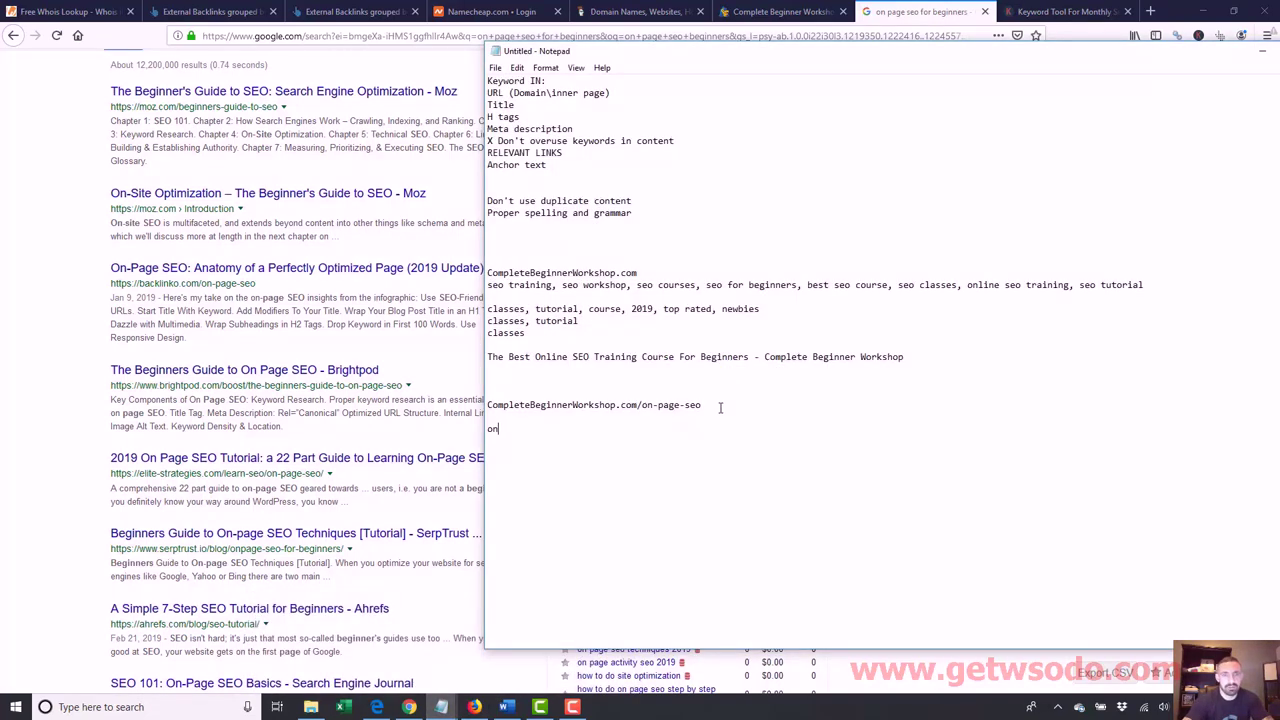
text(on page seo for beginners, tech)
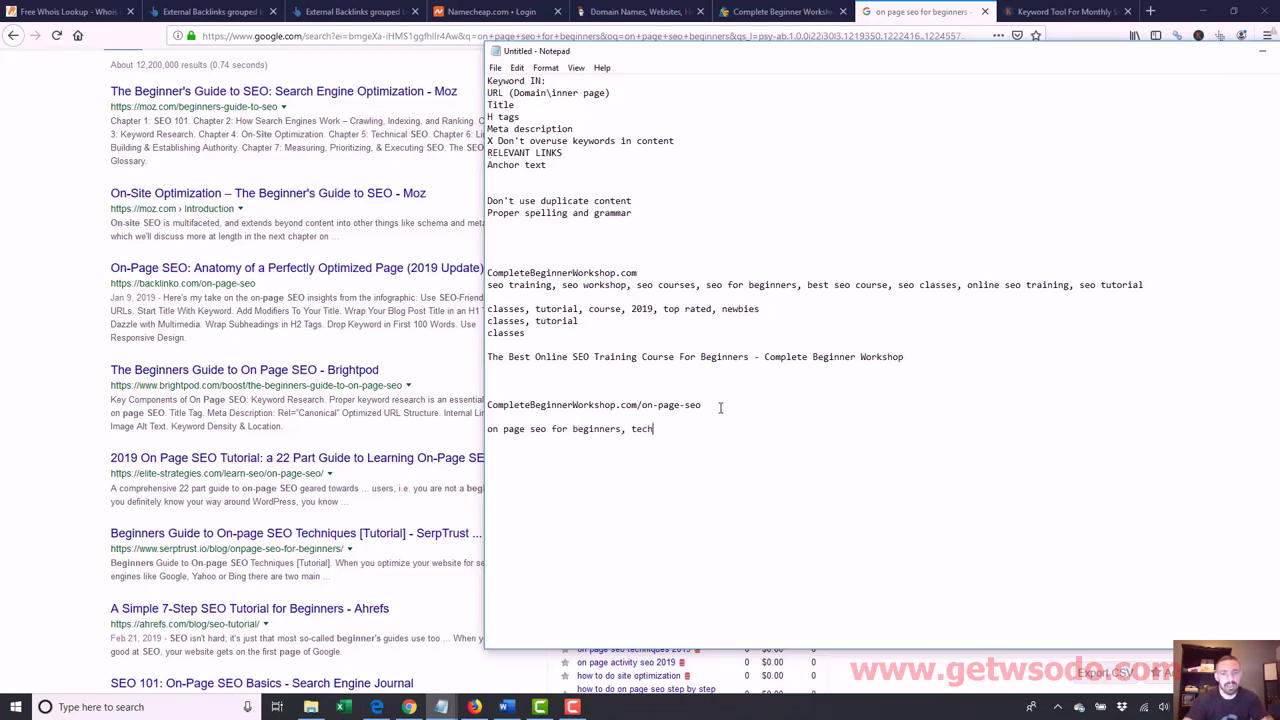
text(niques,)
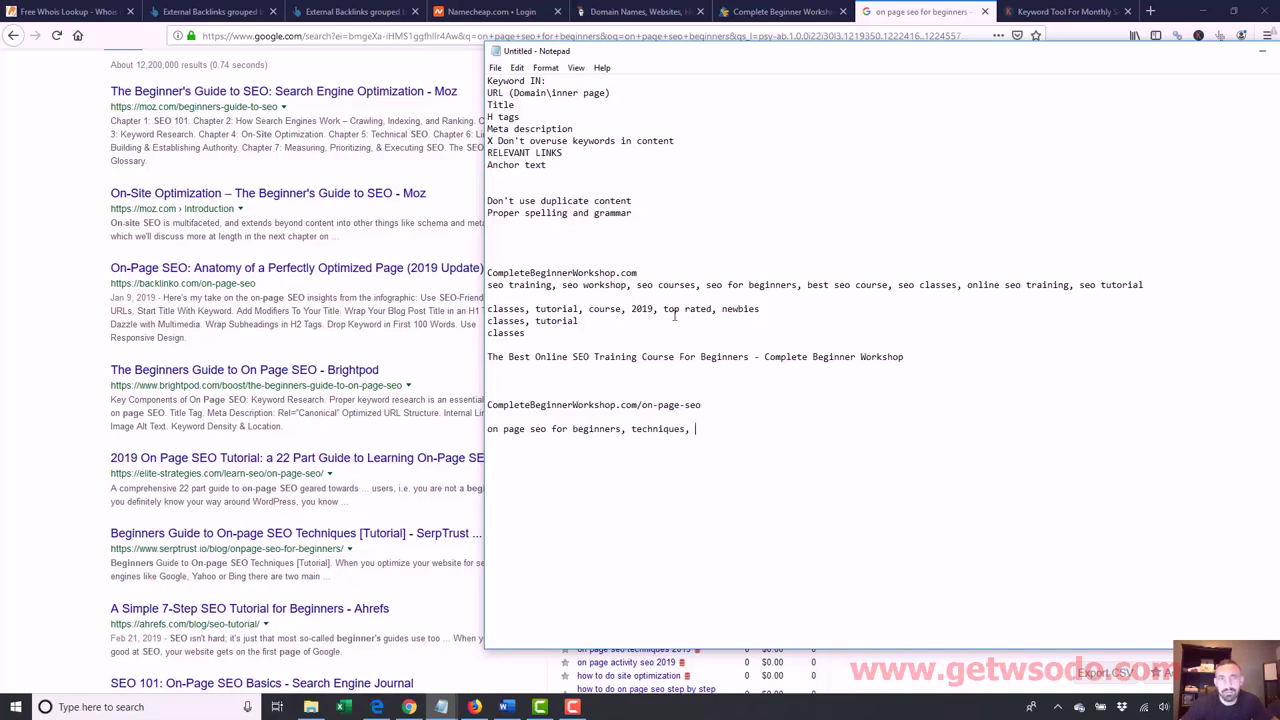
- Consult the related keywords in the search results and add "tutorial, checklist" to the new page's keyword list
click(12, 272)
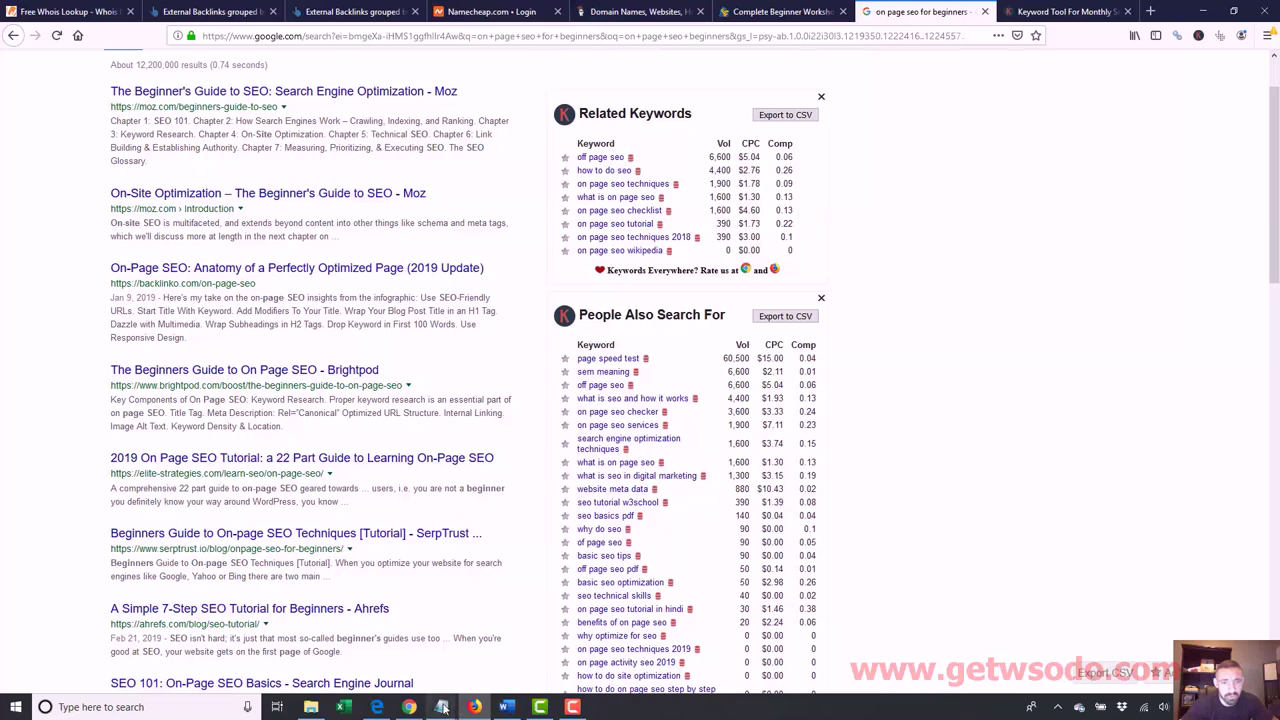
click(575, 650)
text(tutor)
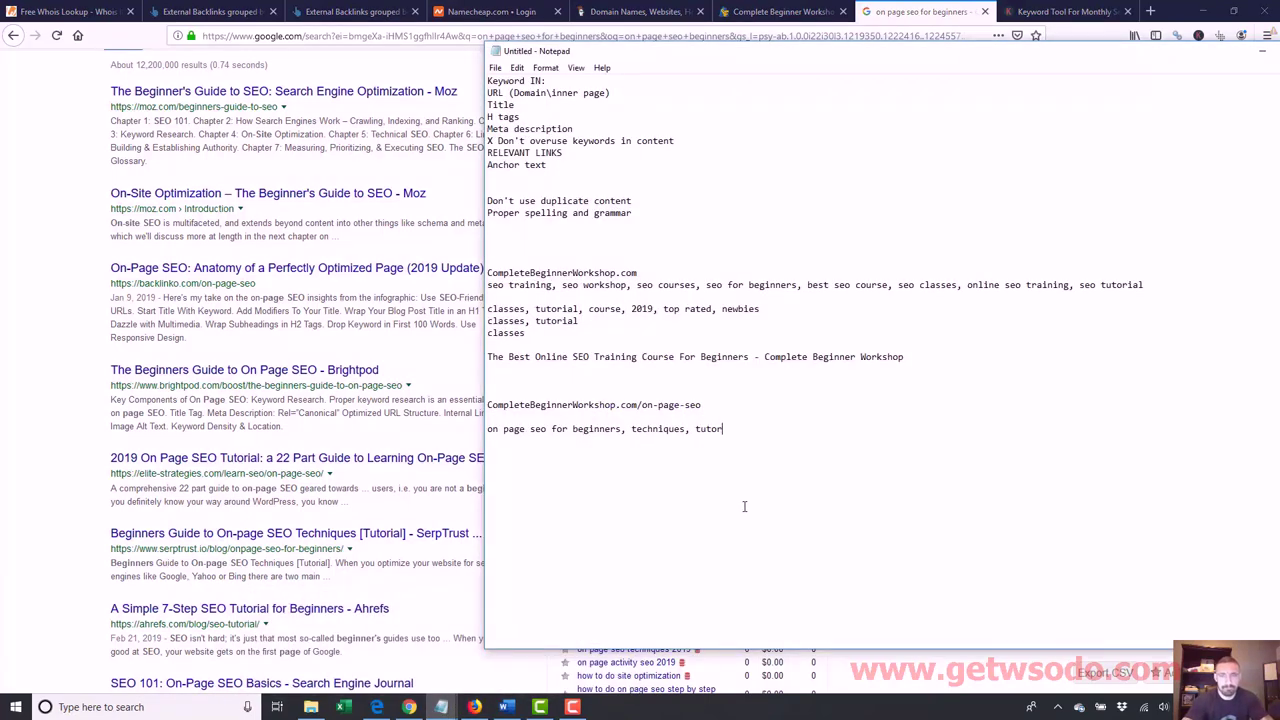
text(ial,)
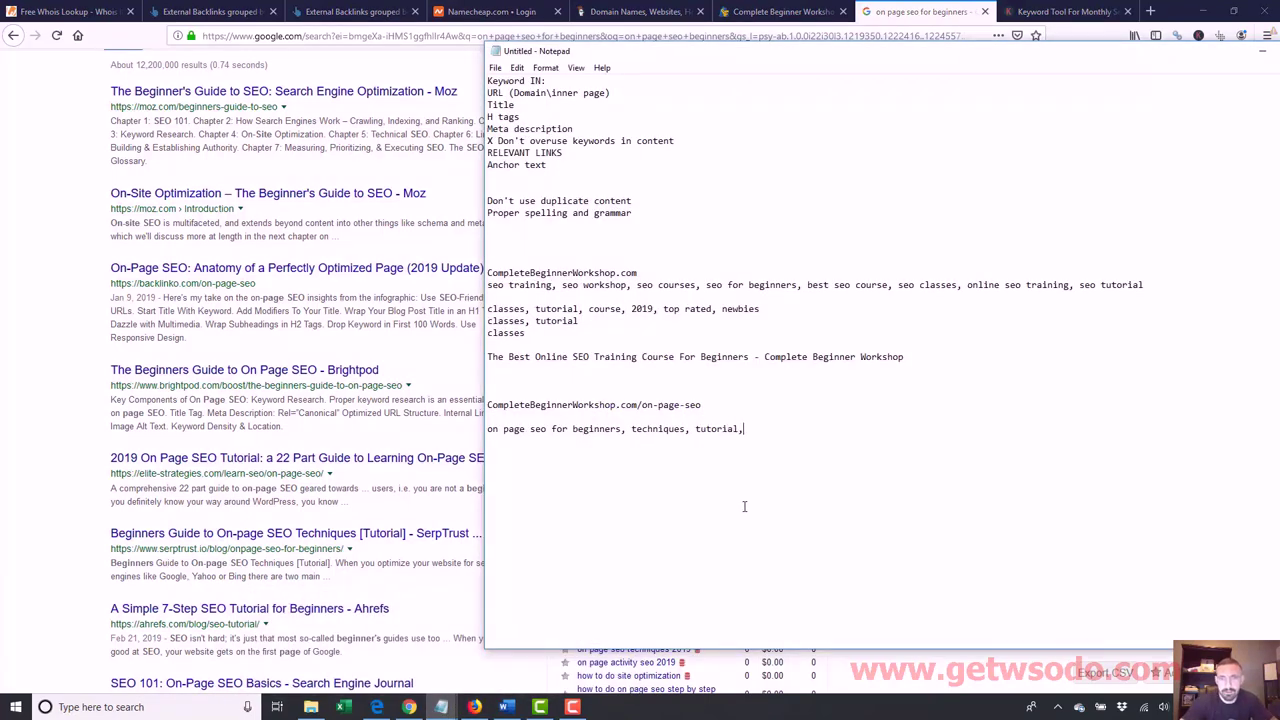
click(65, 463)
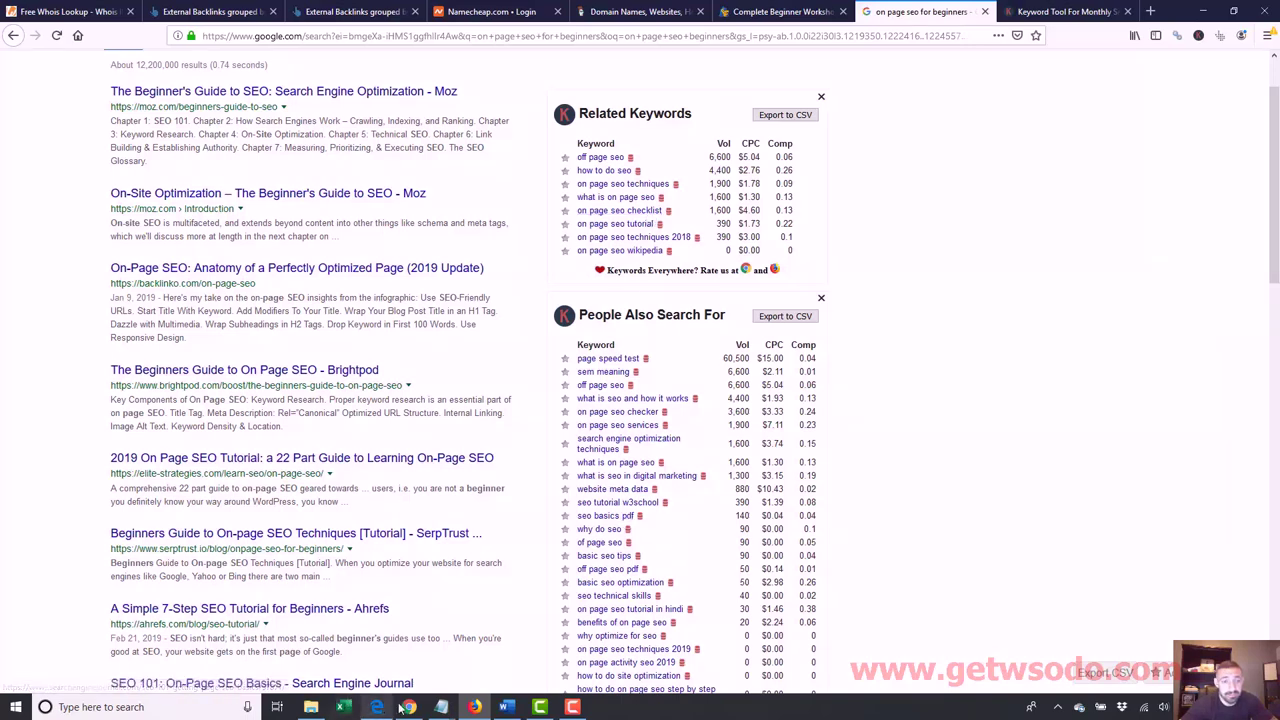
mouse_move(442, 707)
click(611, 632)
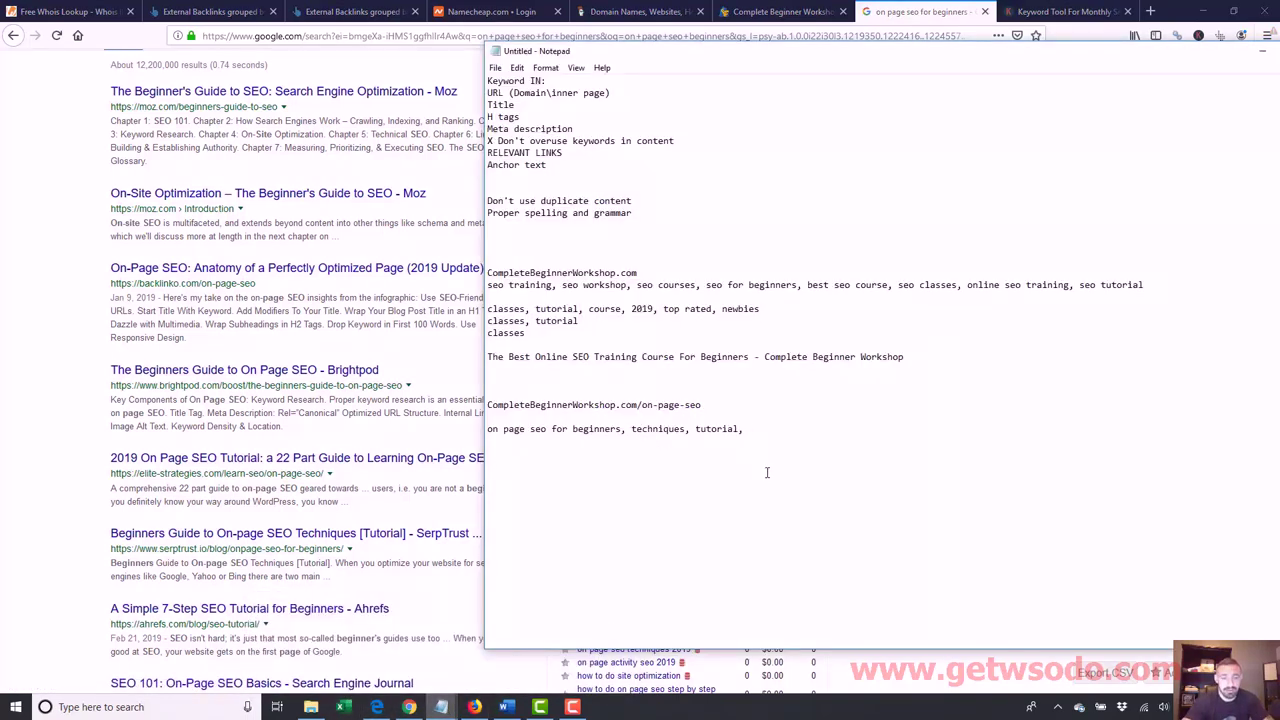
text(checklist)
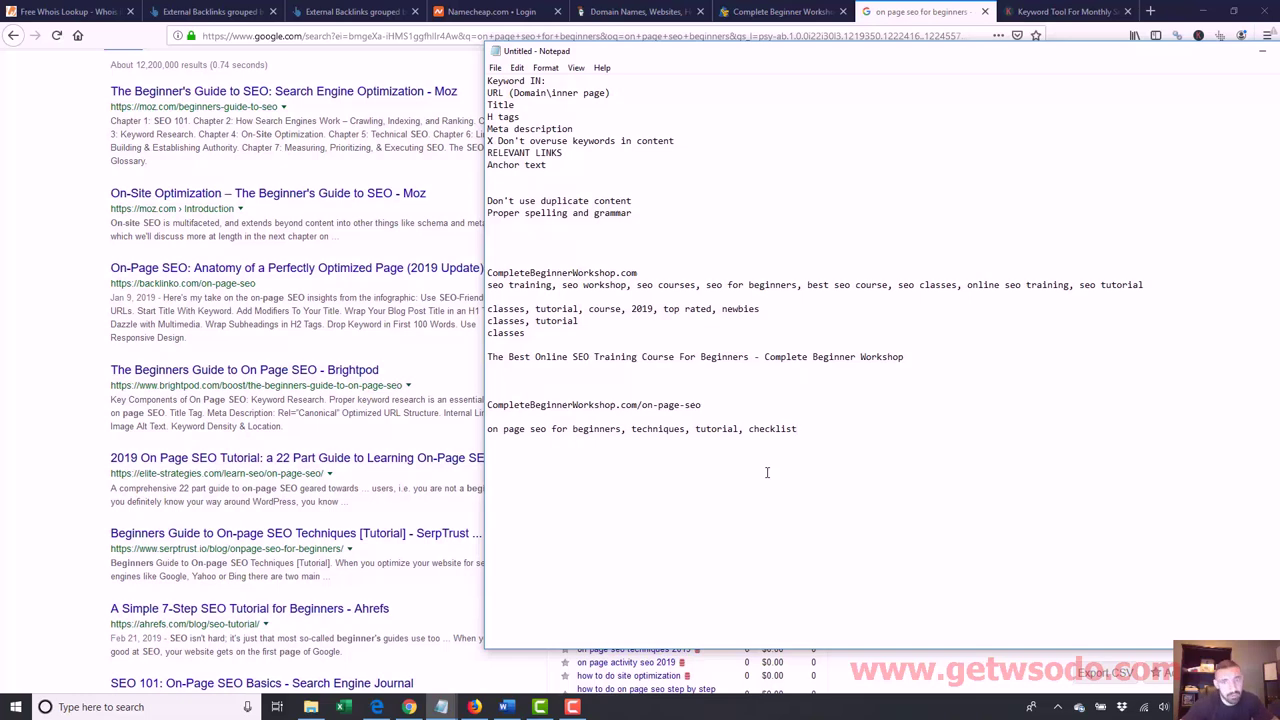
- Recheck the keyword suggestions in the search results and append "basics" to the new page's keyword list
click(55, 452)
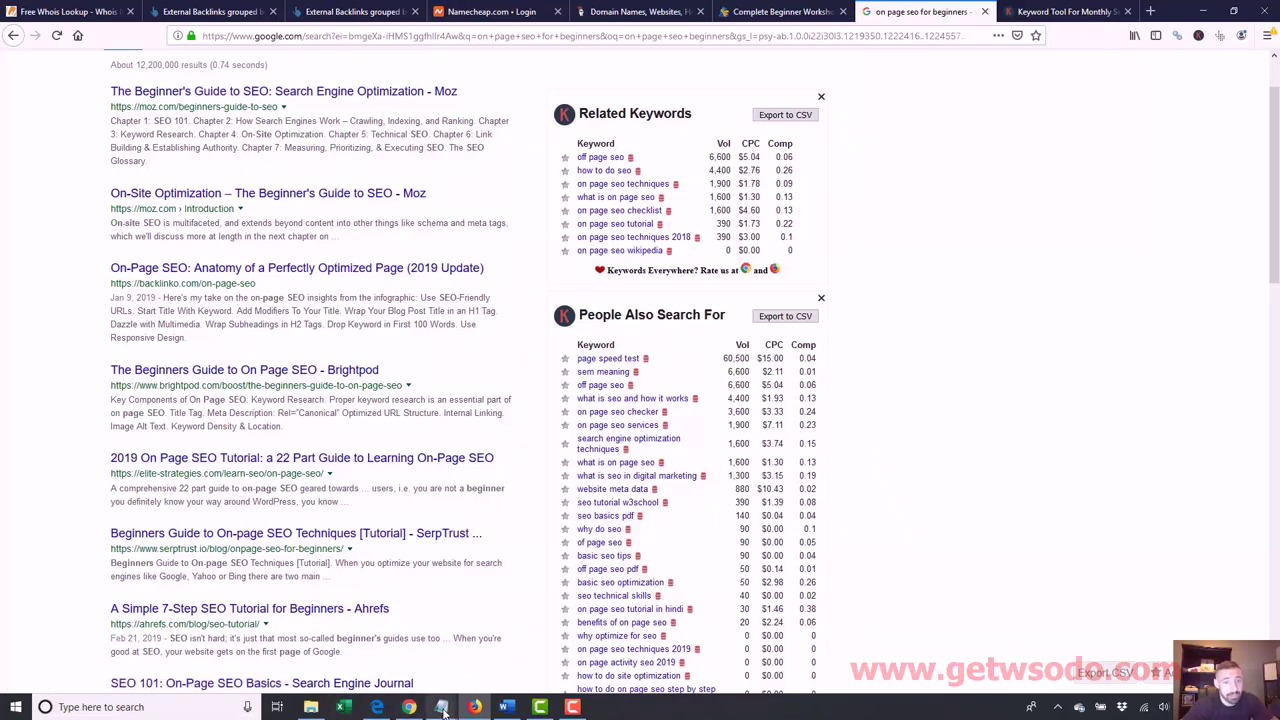
mouse_move(441, 707)
click(441, 640)
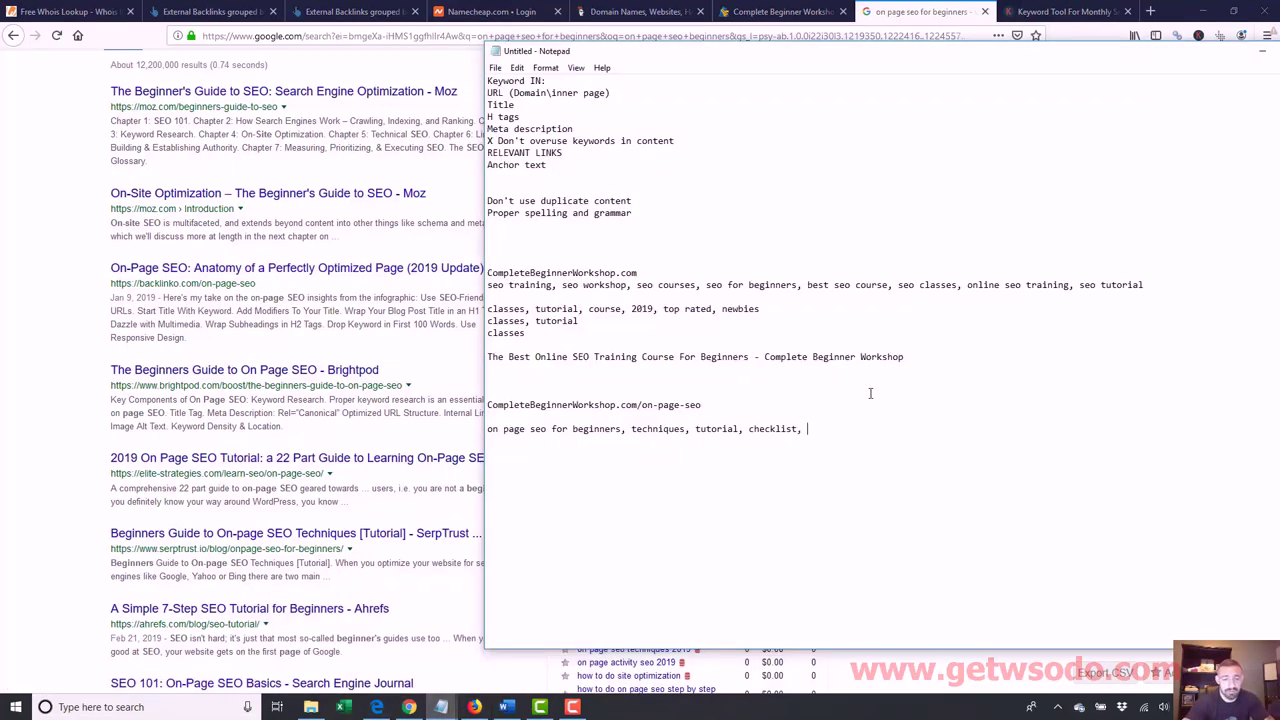
text(basics)
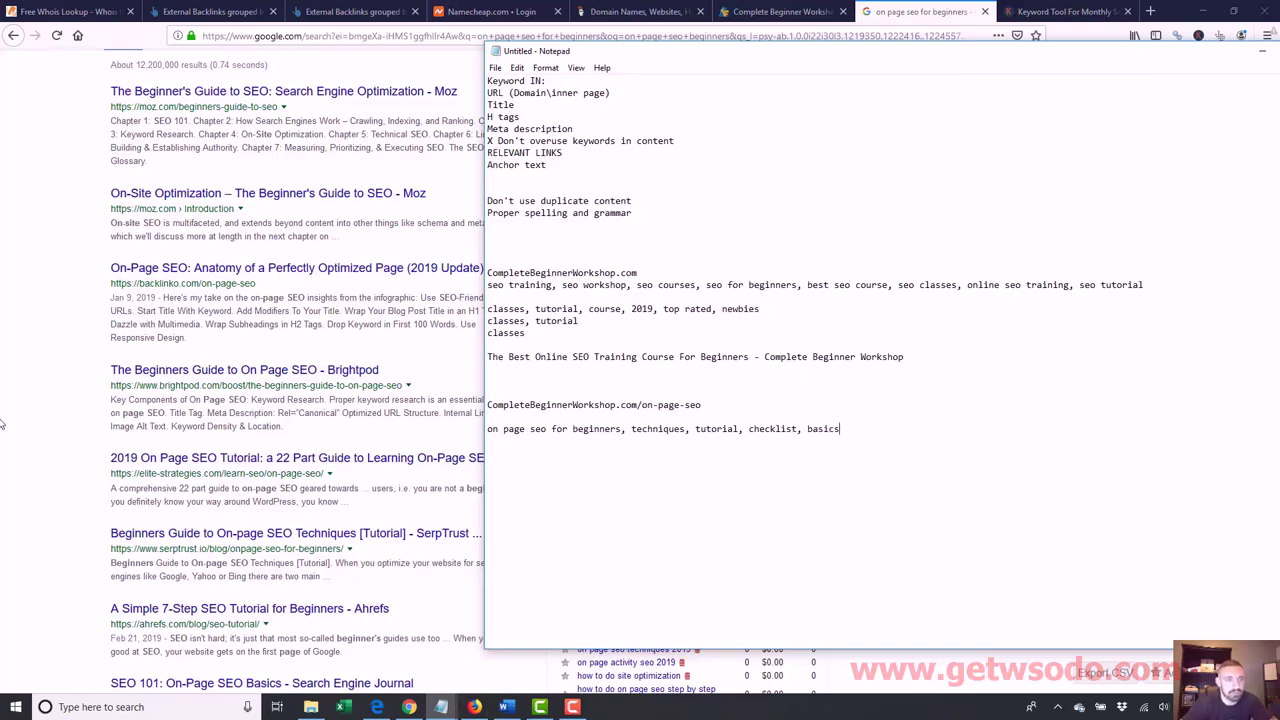
- Consult the "People Also Search For" keywords in the search results and append "tips, best," to the new page's keyword list in Notepad
click(43, 422)
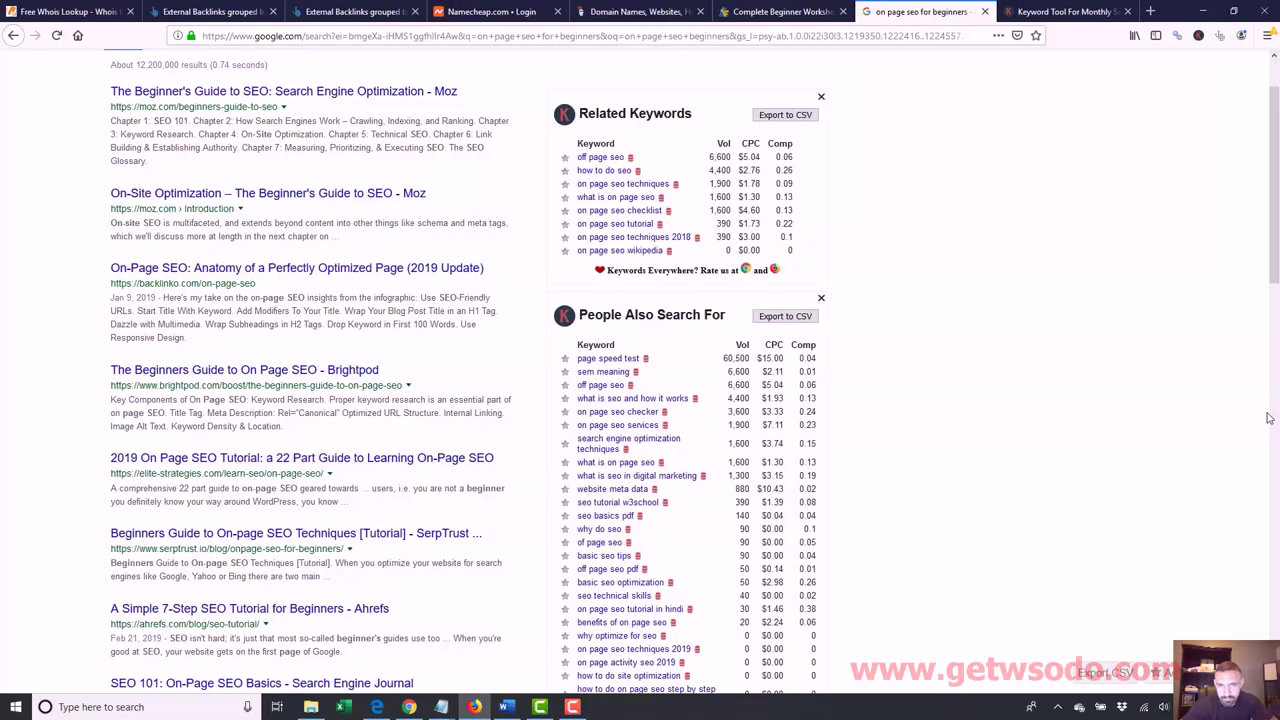
drag(1274, 256, 1276, 312)
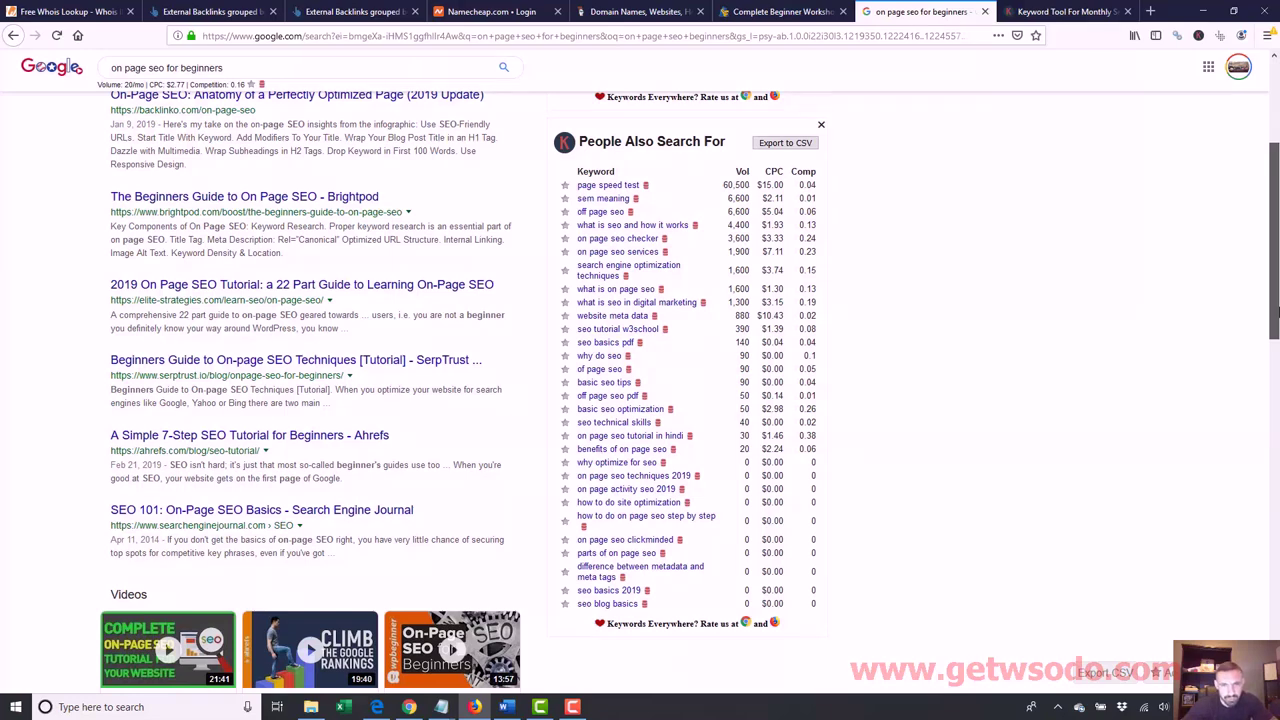
scroll(637, 449, down, 1)
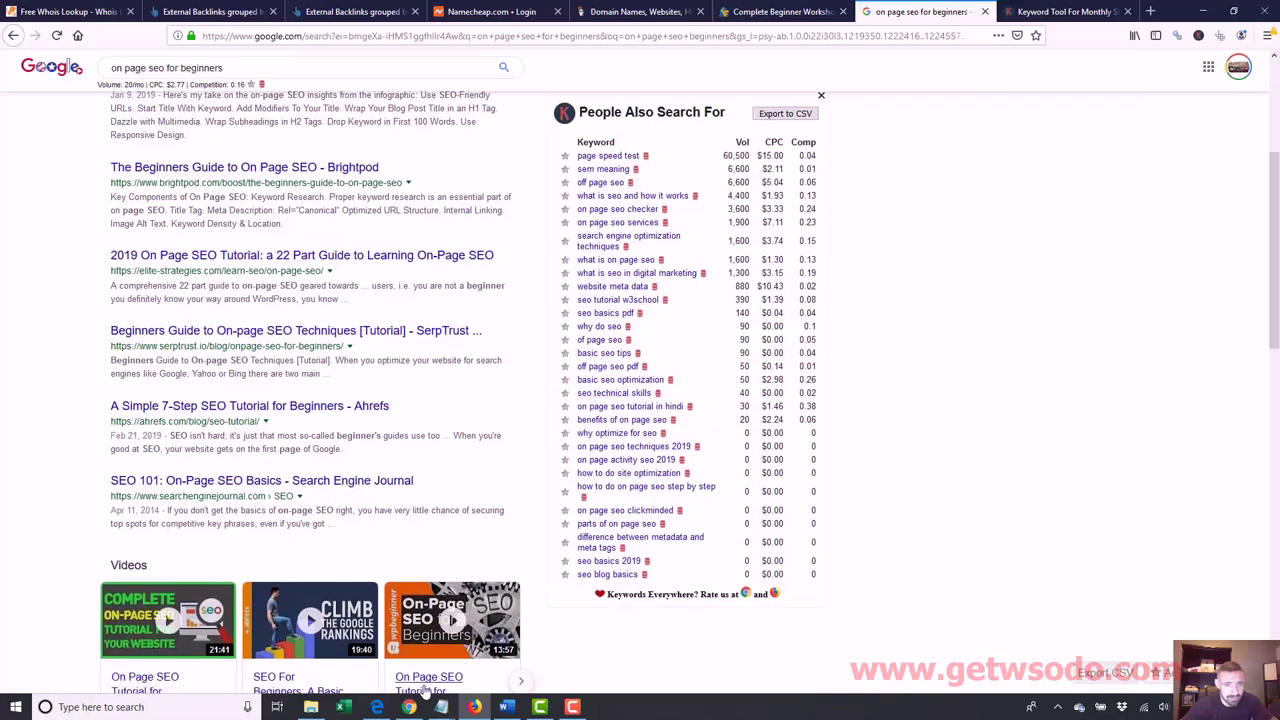
mouse_move(452, 707)
click(559, 630)
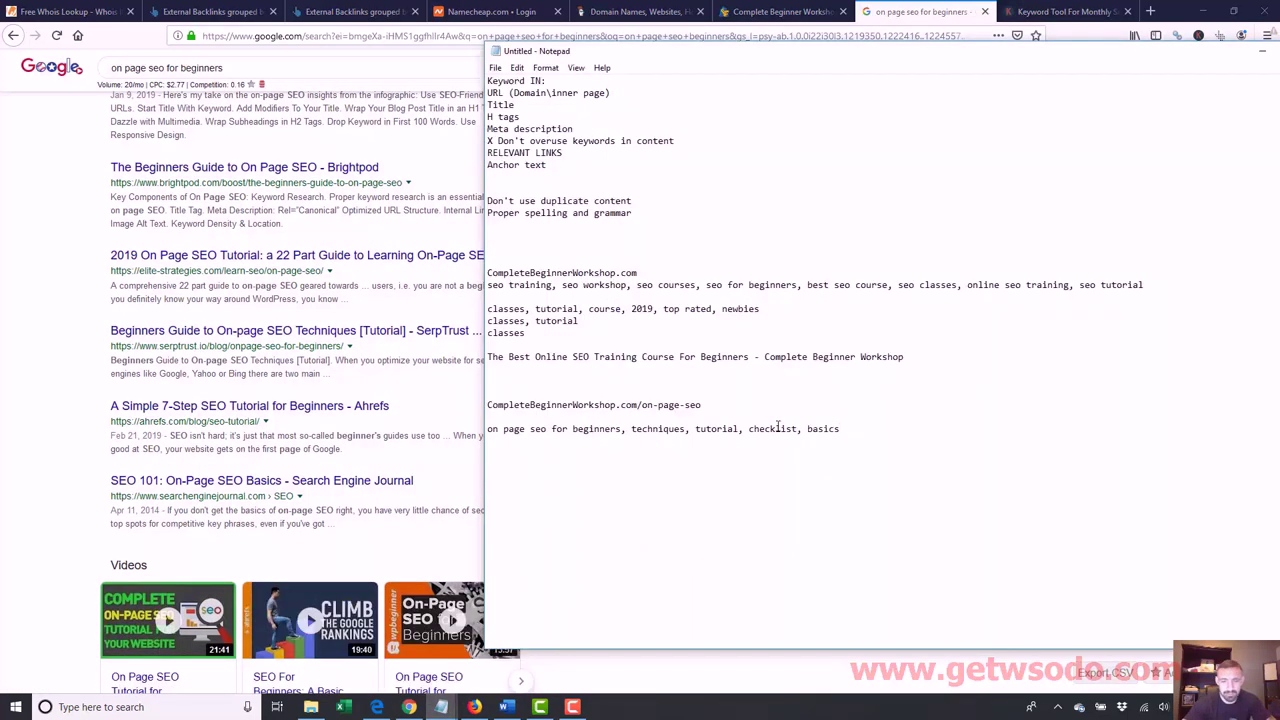
text(tips, e)
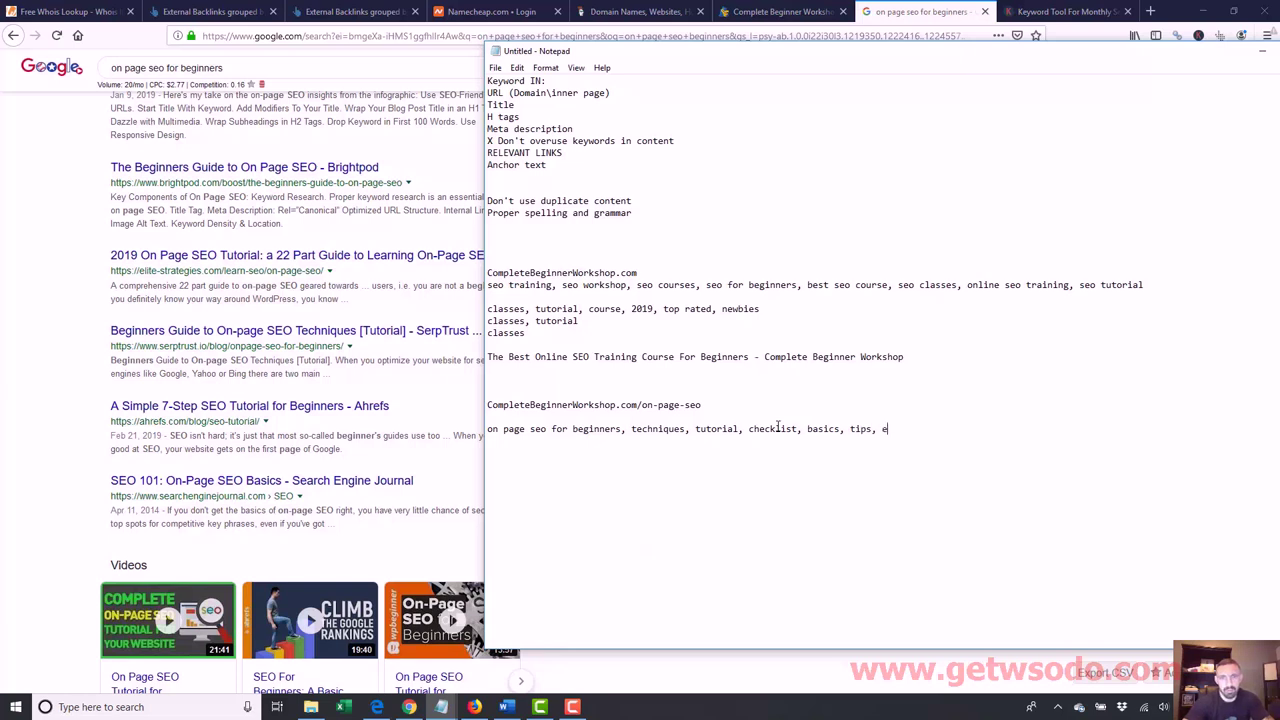
key(BackSpace)
text(best,)
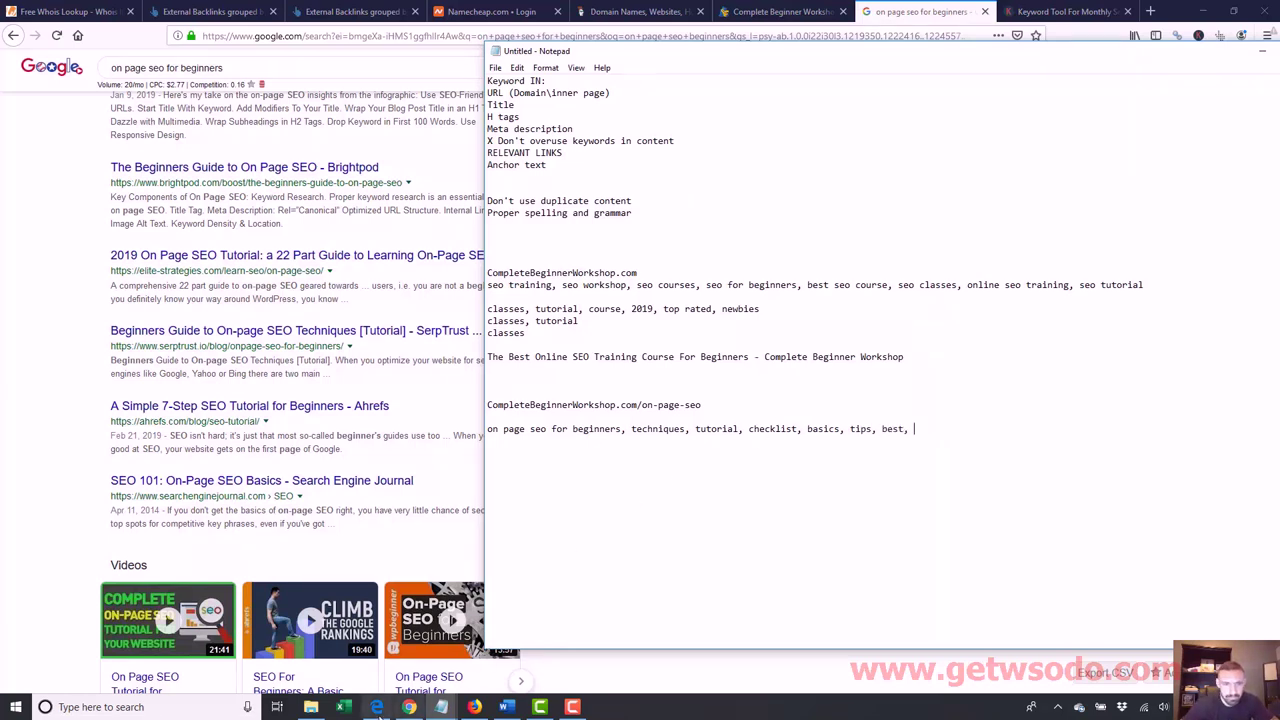
- Switch to the new On Page SEO page in the WordPress editor and clear the default variables from its Yoast SEO title
click(50, 444)
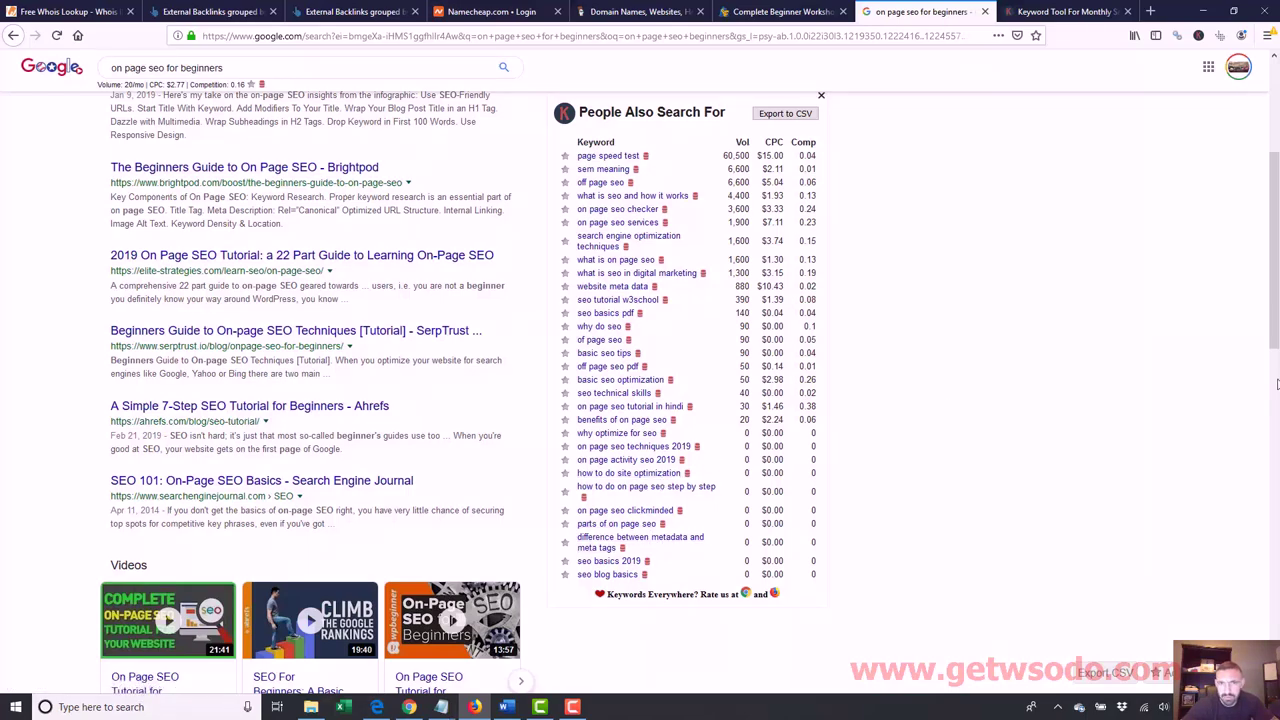
scroll(1278, 368, down, 6)
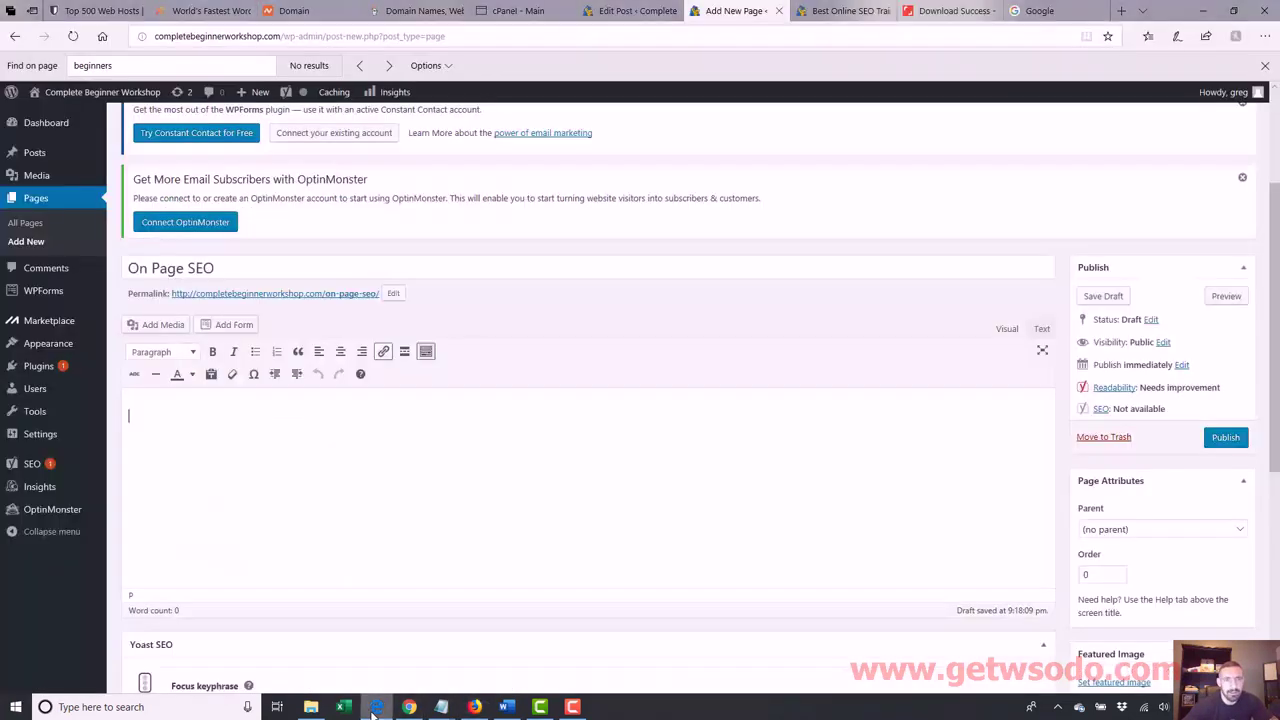
click(376, 706)
click(417, 443)
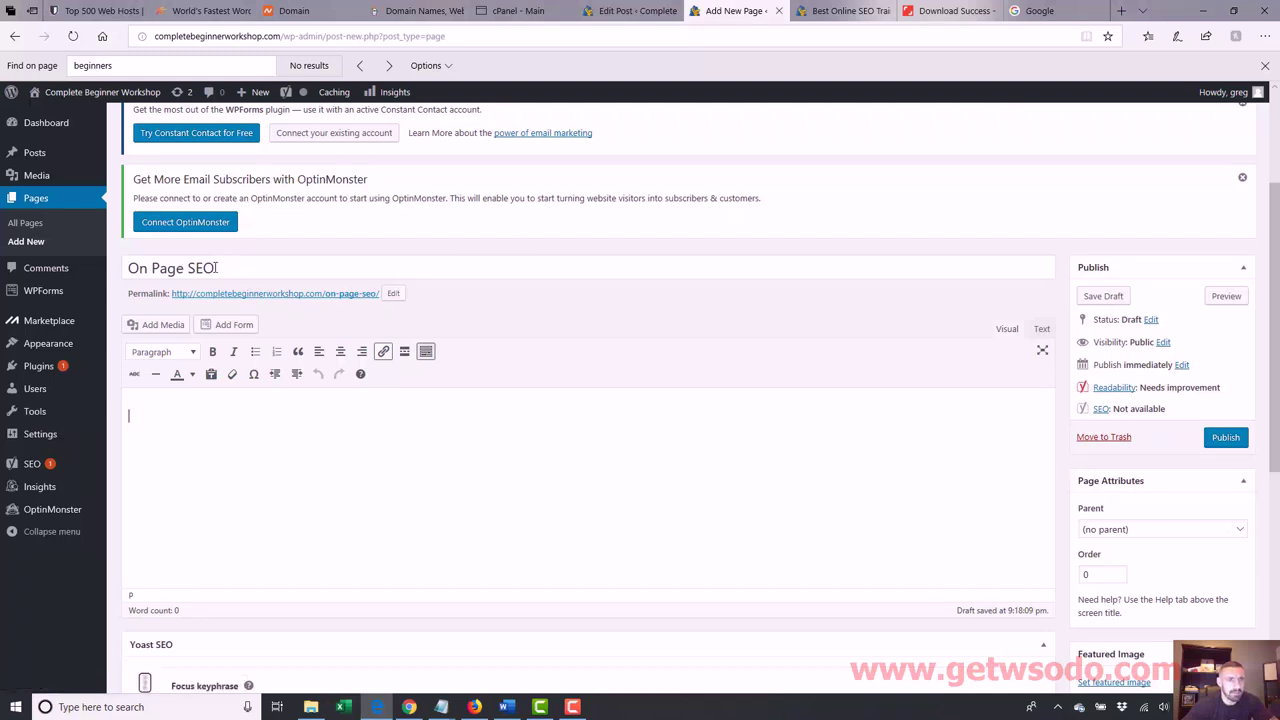
drag(214, 268, 110, 263)
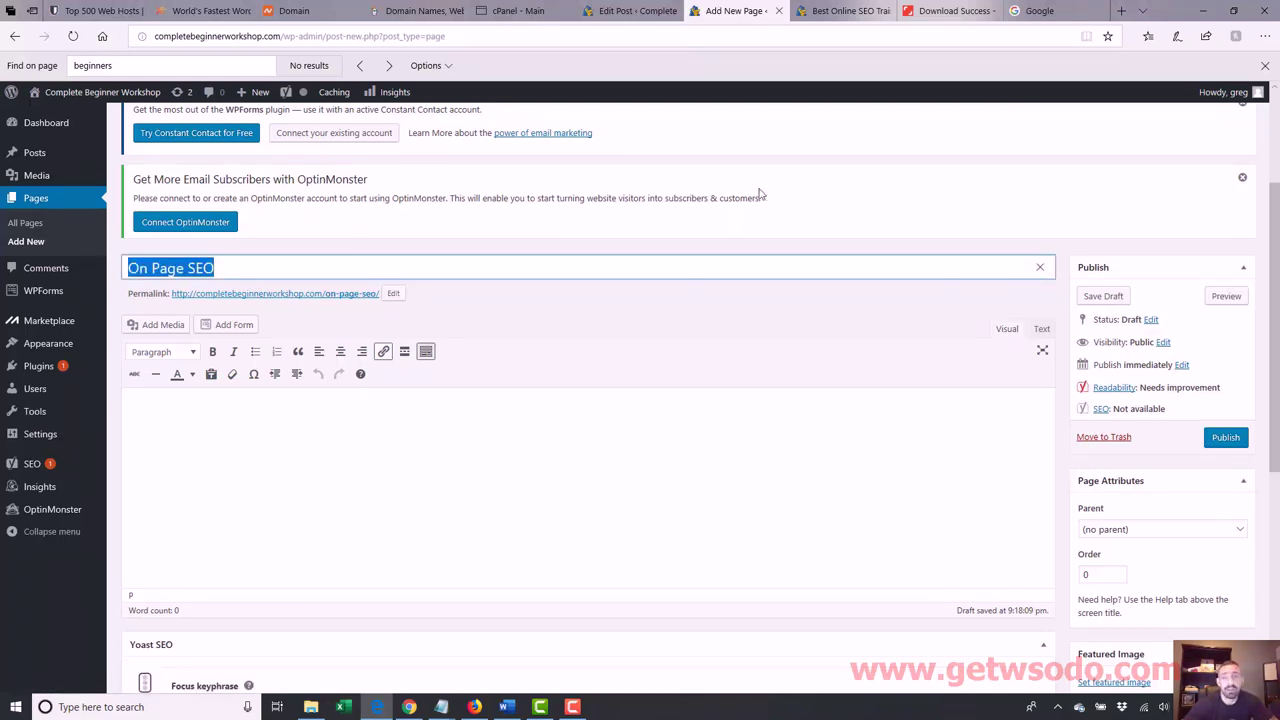
scroll(580, 400, down, 4)
scroll(500, 408, down, 1)
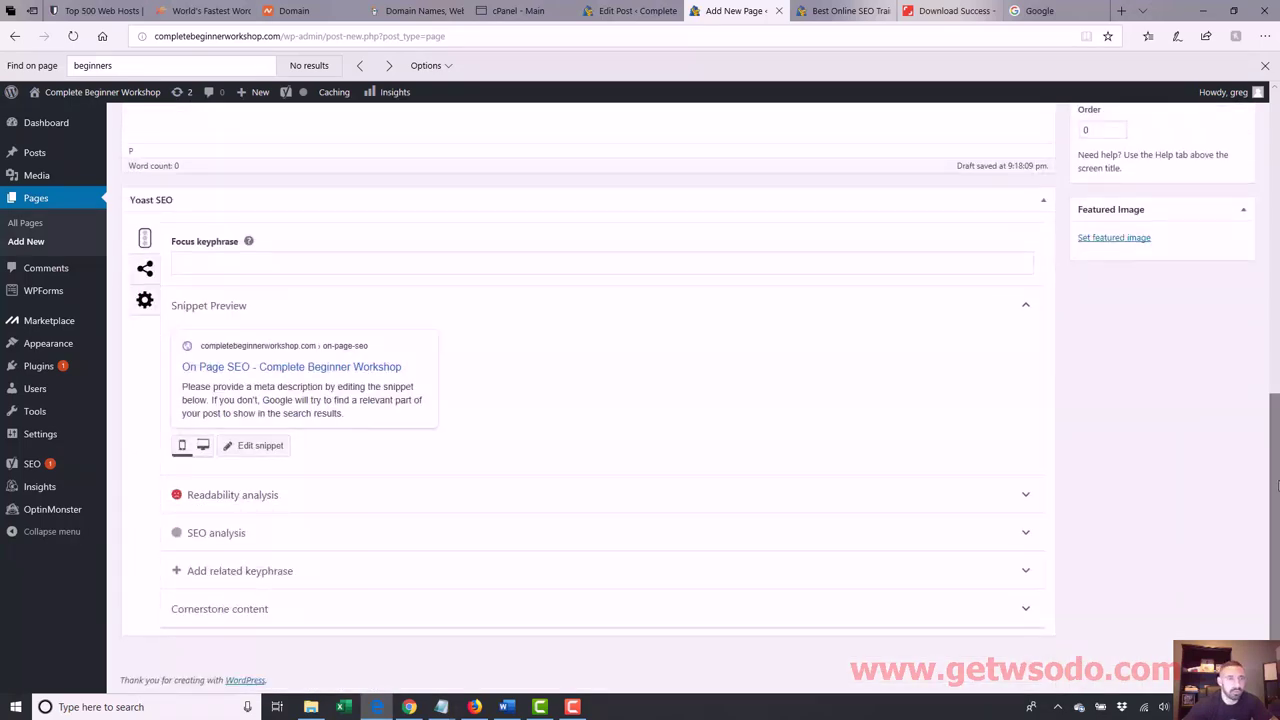
click(316, 370)
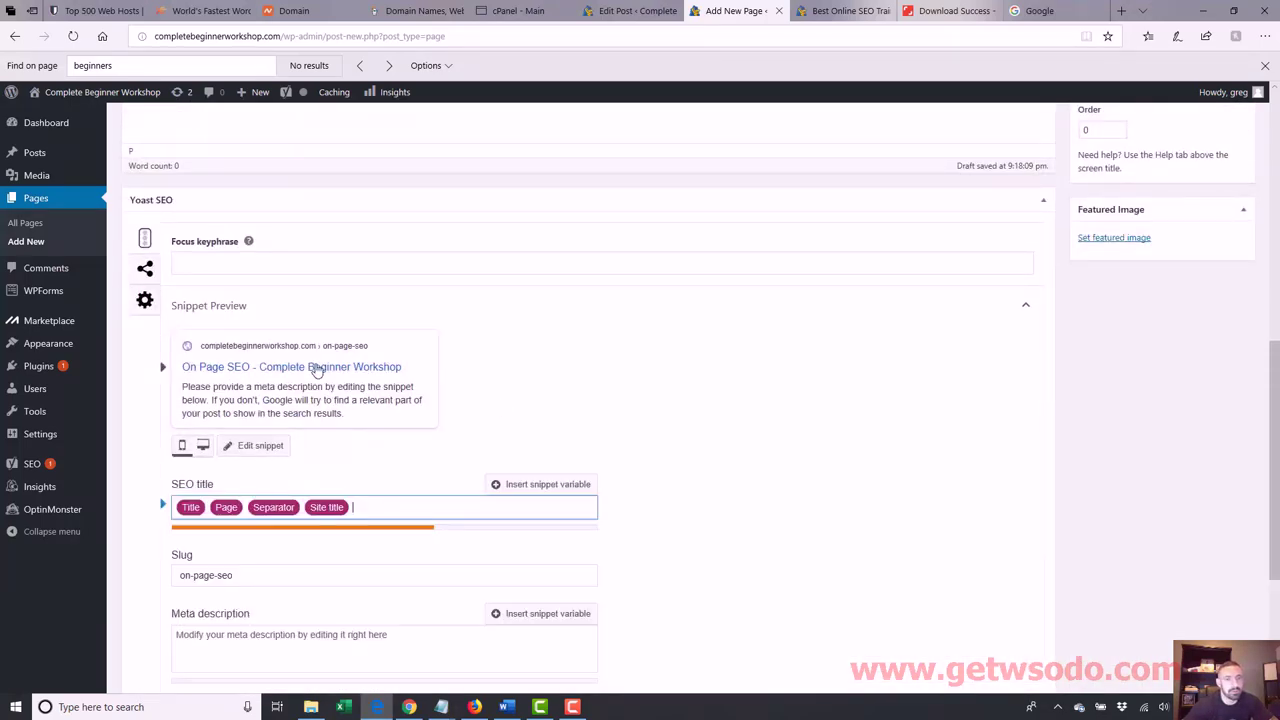
scroll(706, 204, up, 5)
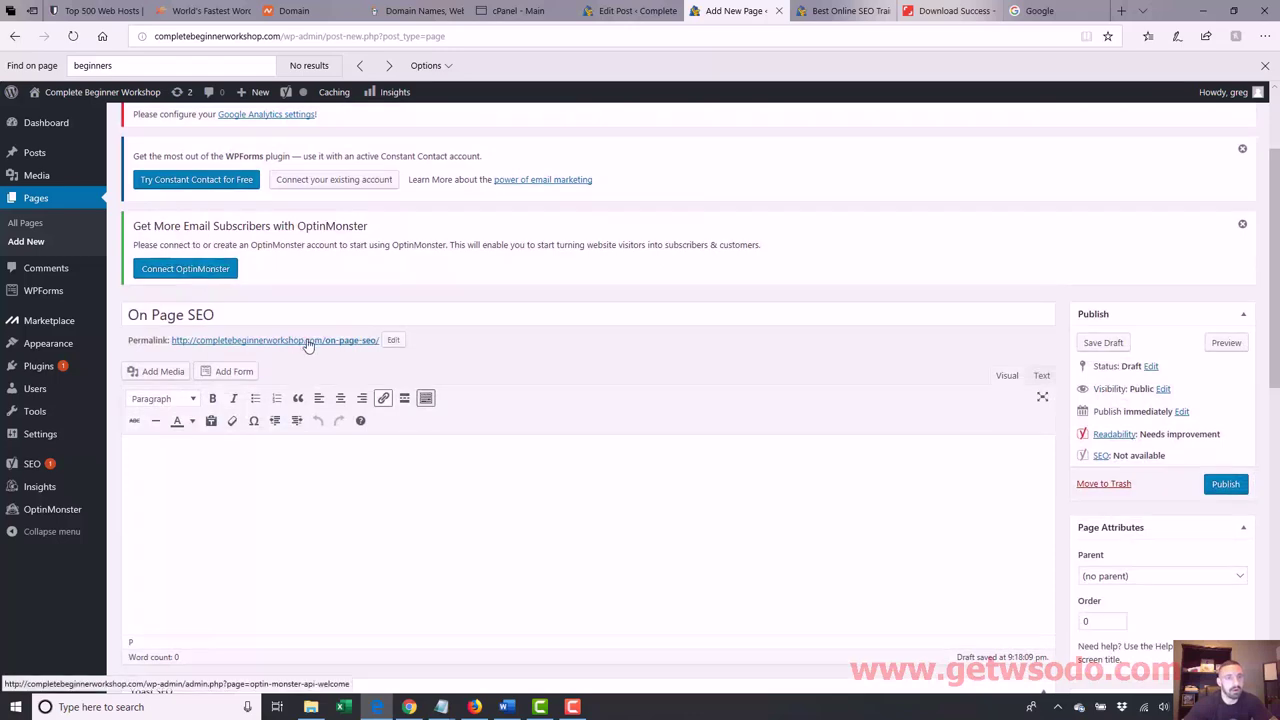
scroll(390, 250, down, 5)
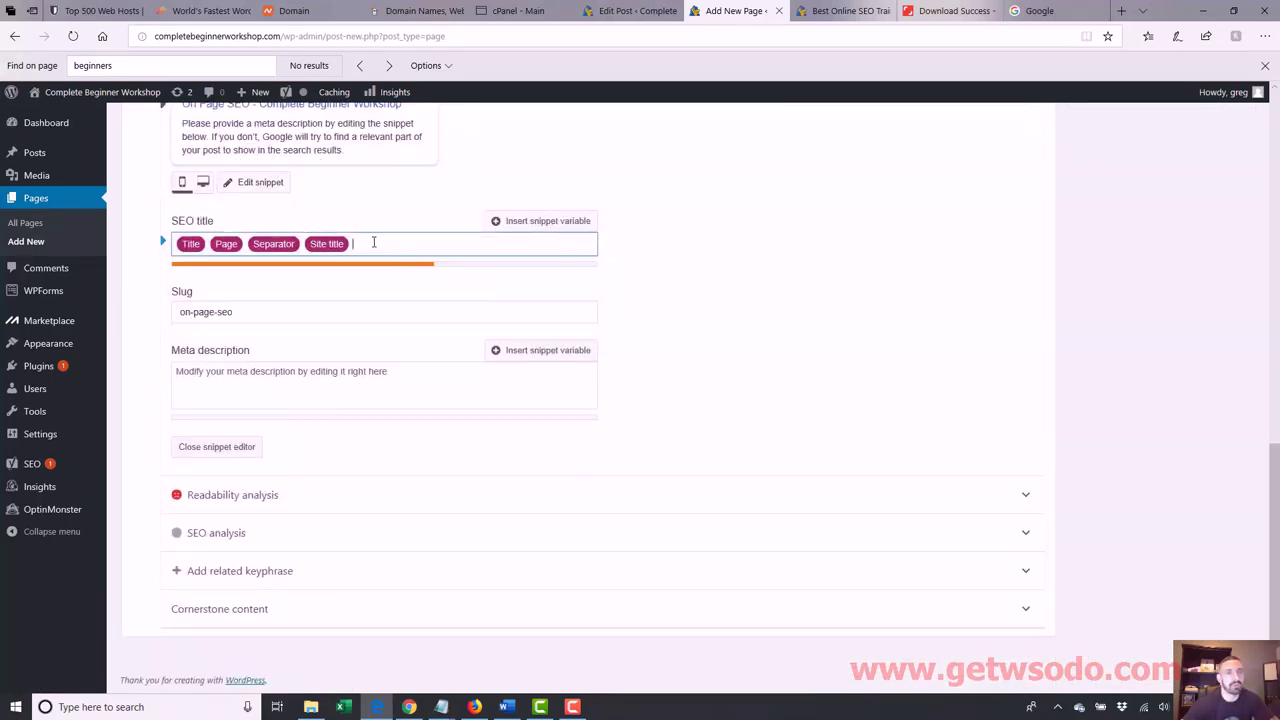
drag(371, 241, 80, 240)
key(BackSpace)
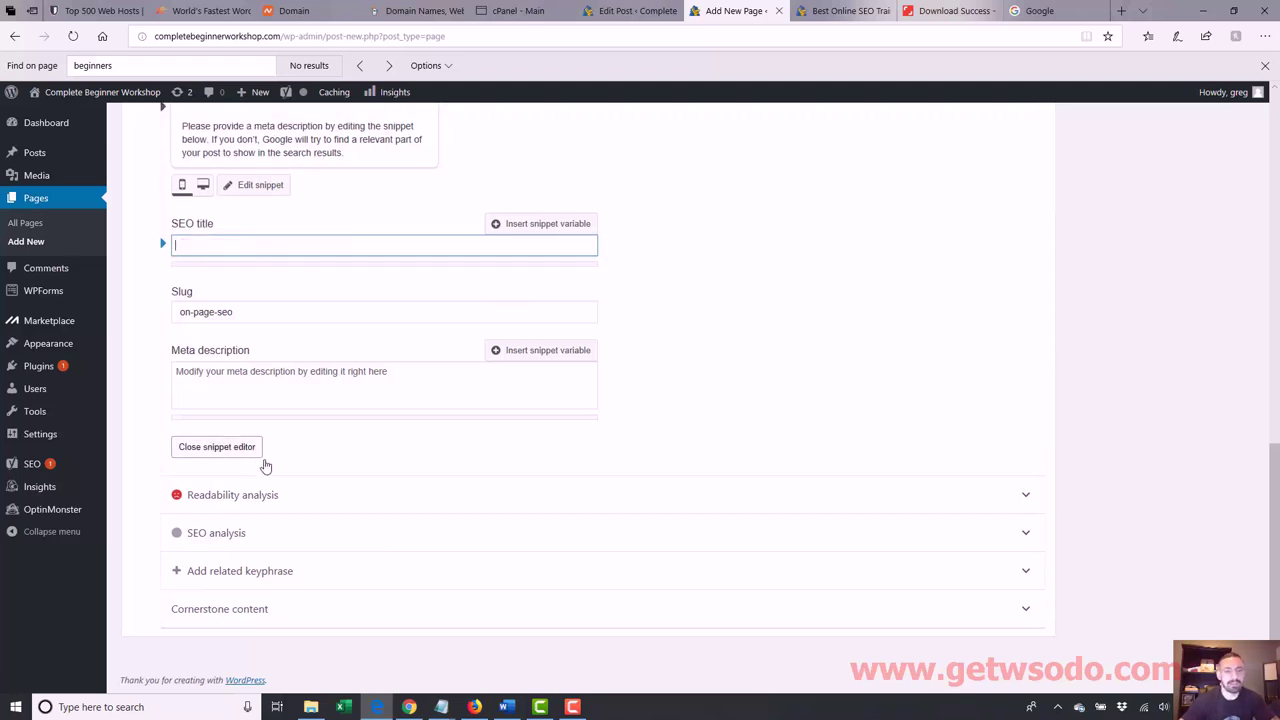
- Consult the new page's address and keywords in the Notepad notes and begin the SEO title with "The Best On Page SEO Tips,"
click(441, 707)
click(540, 650)
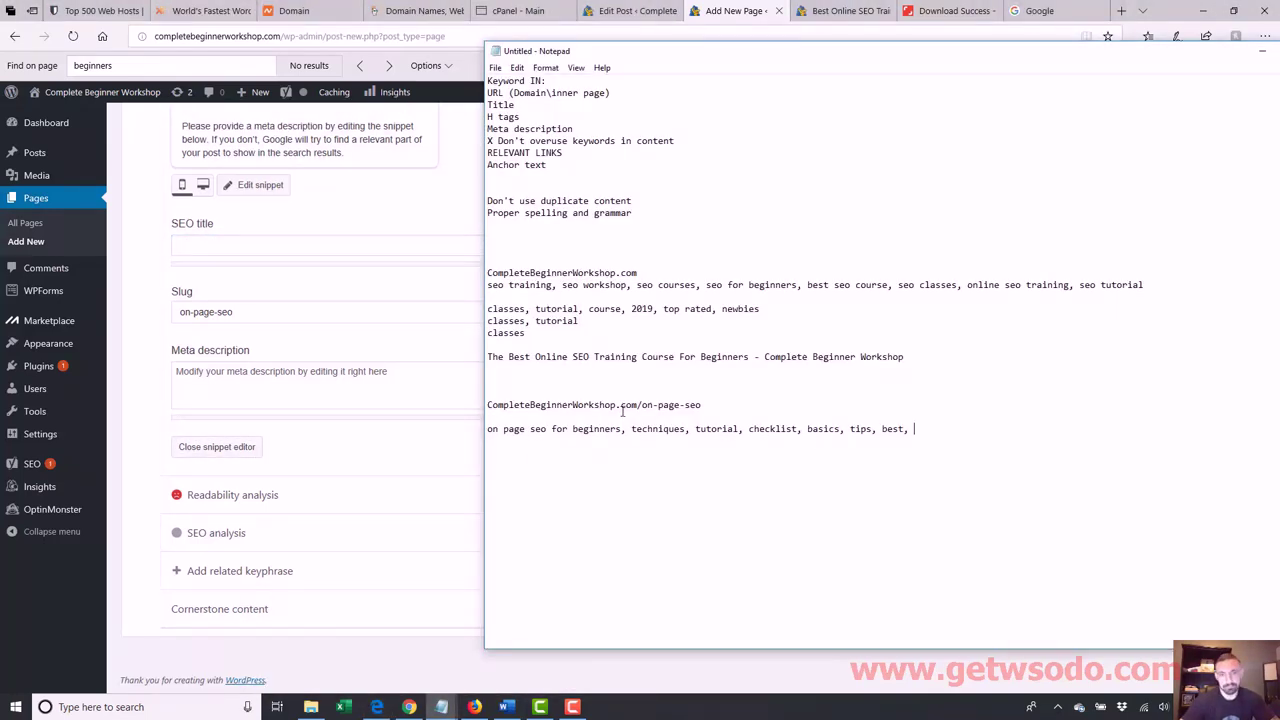
drag(620, 405, 478, 403)
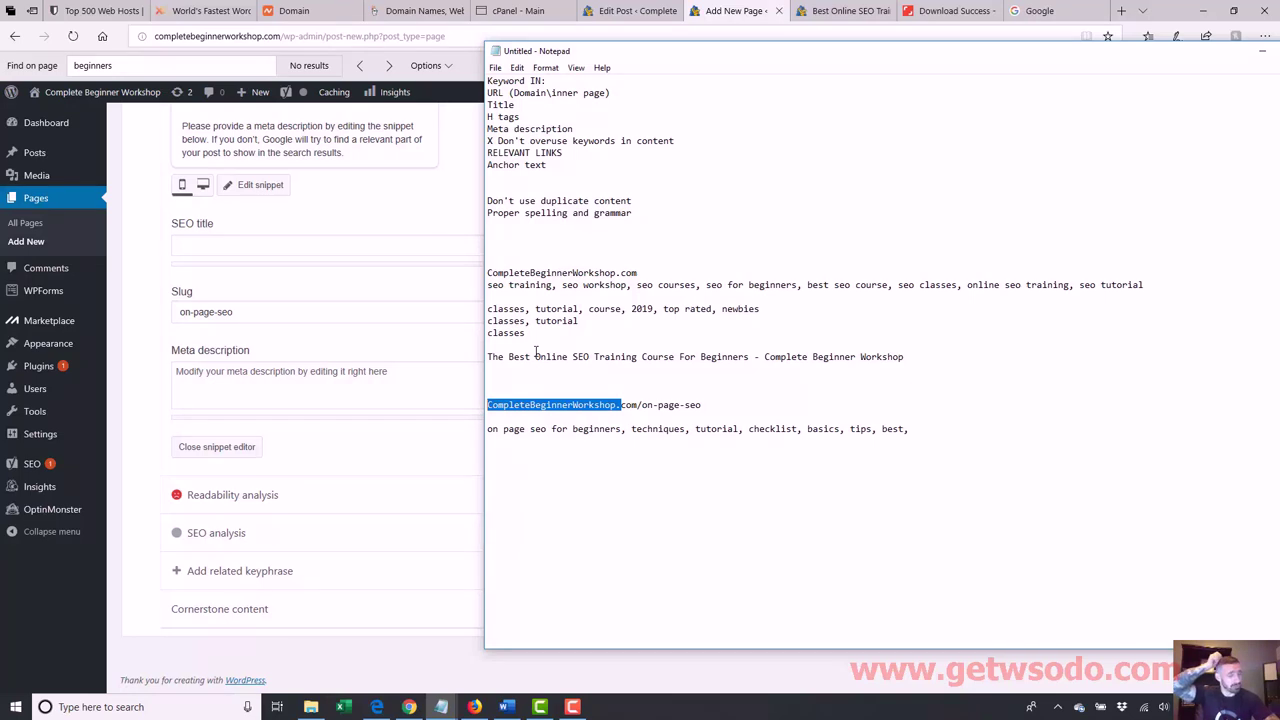
click(604, 405)
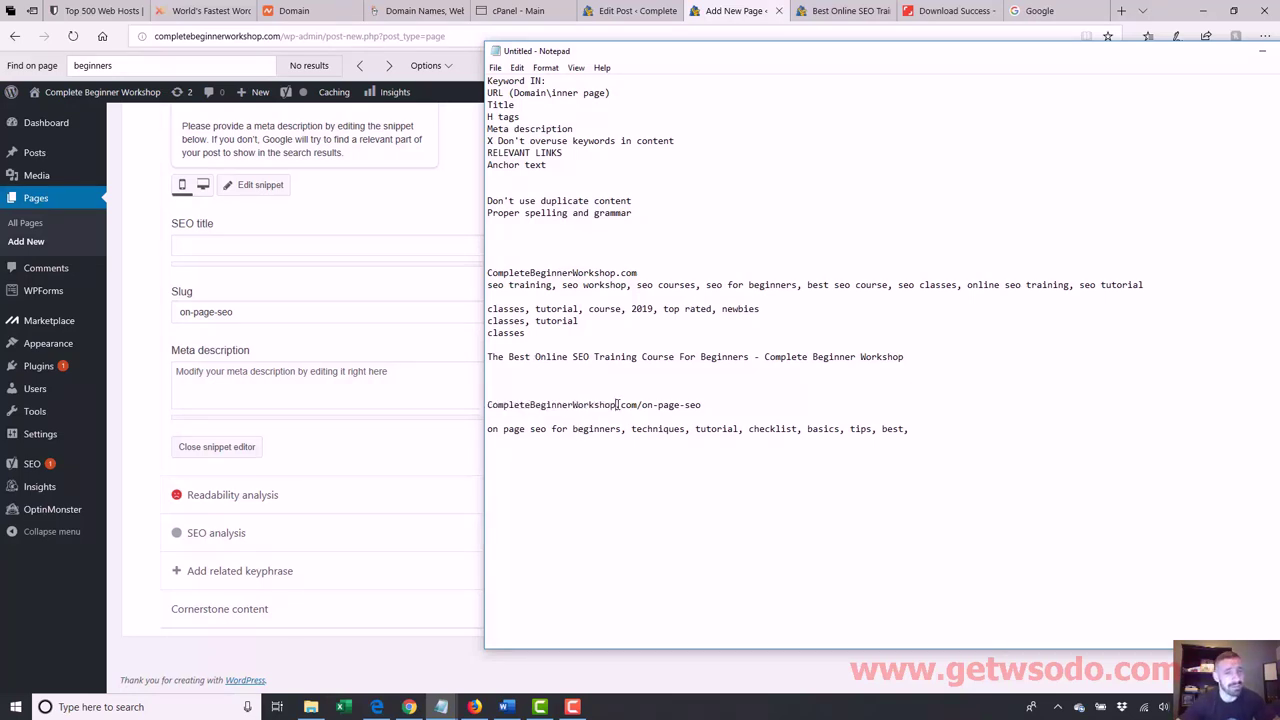
drag(617, 405, 489, 404)
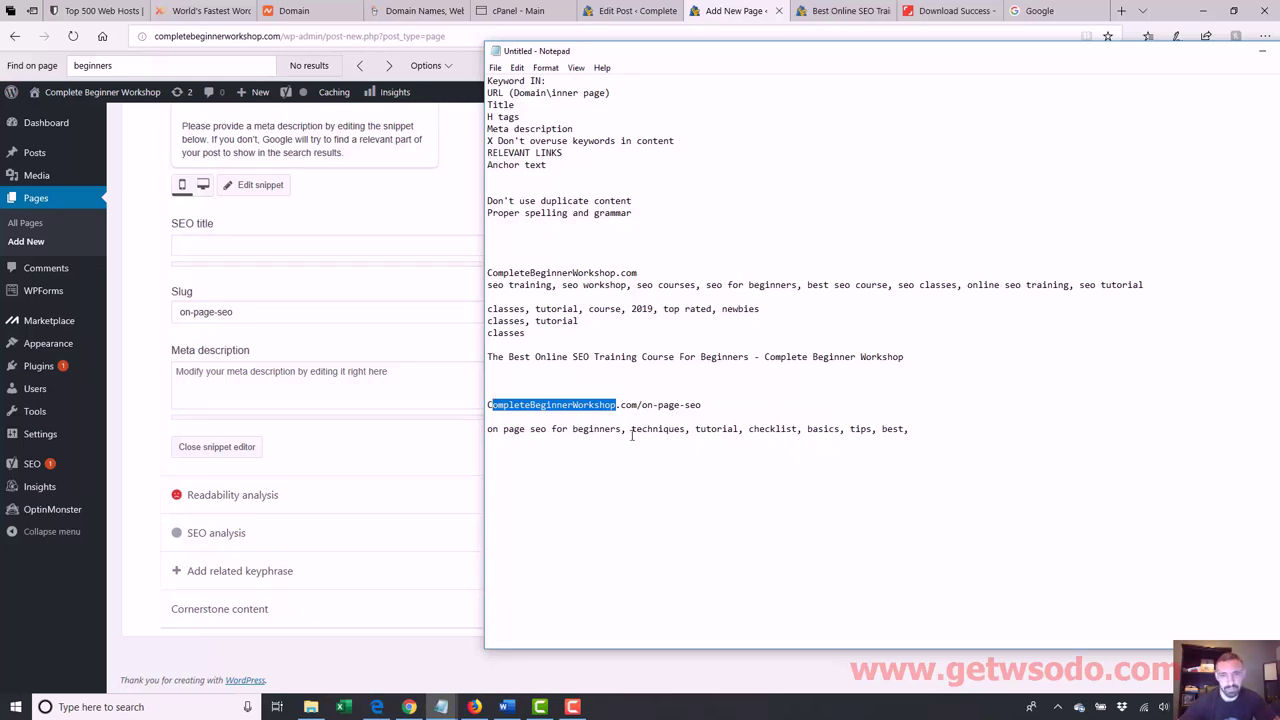
click(274, 242)
text(The Be)
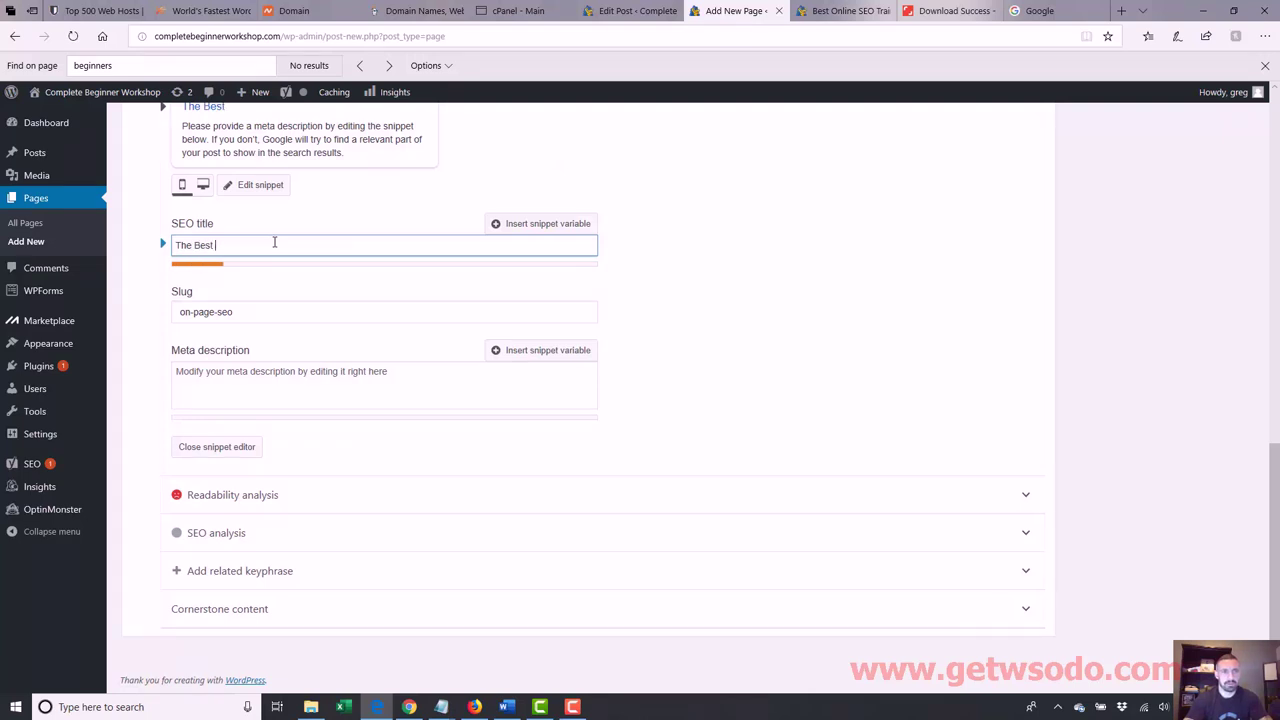
text(st )
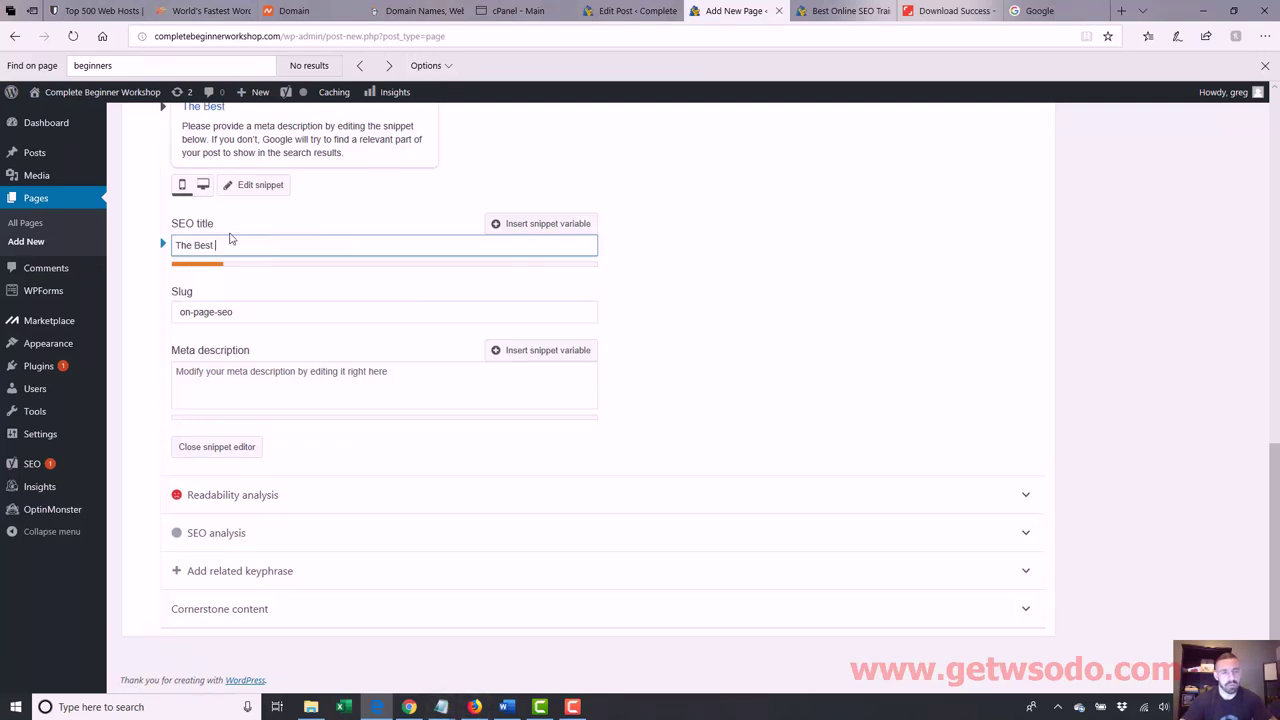
text(On)
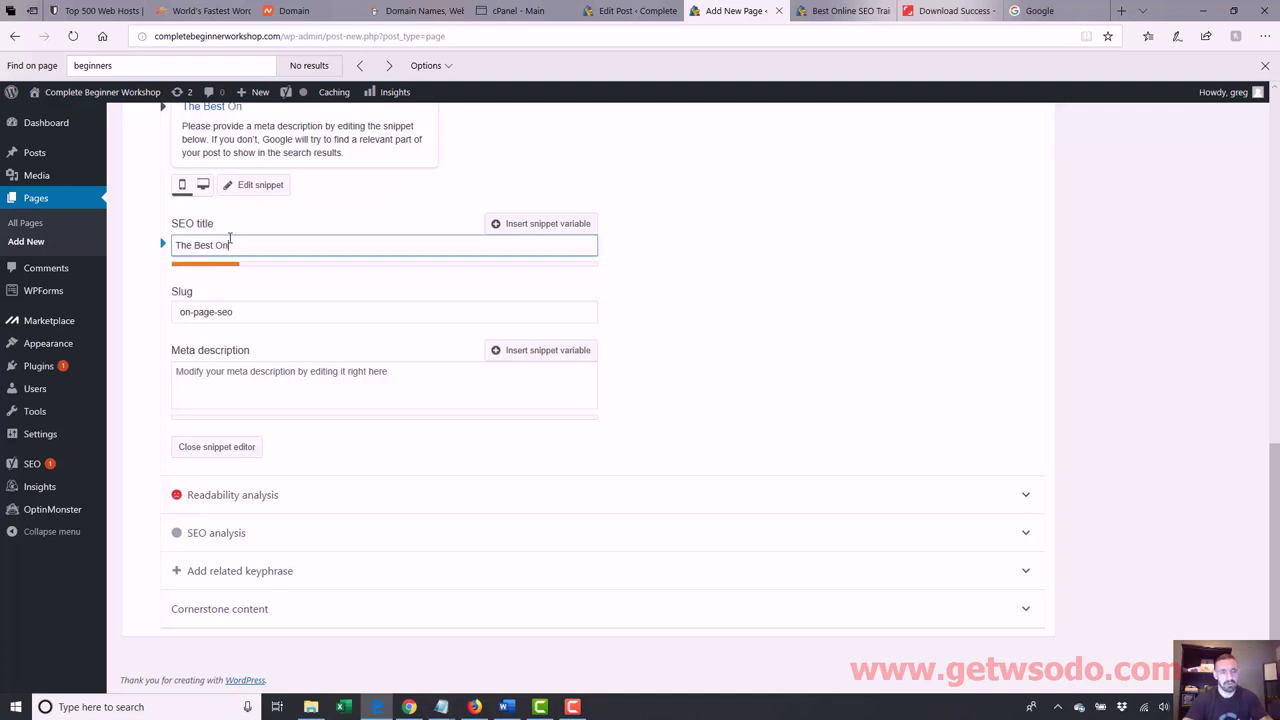
text(l)
text(Page)
text( SEO)
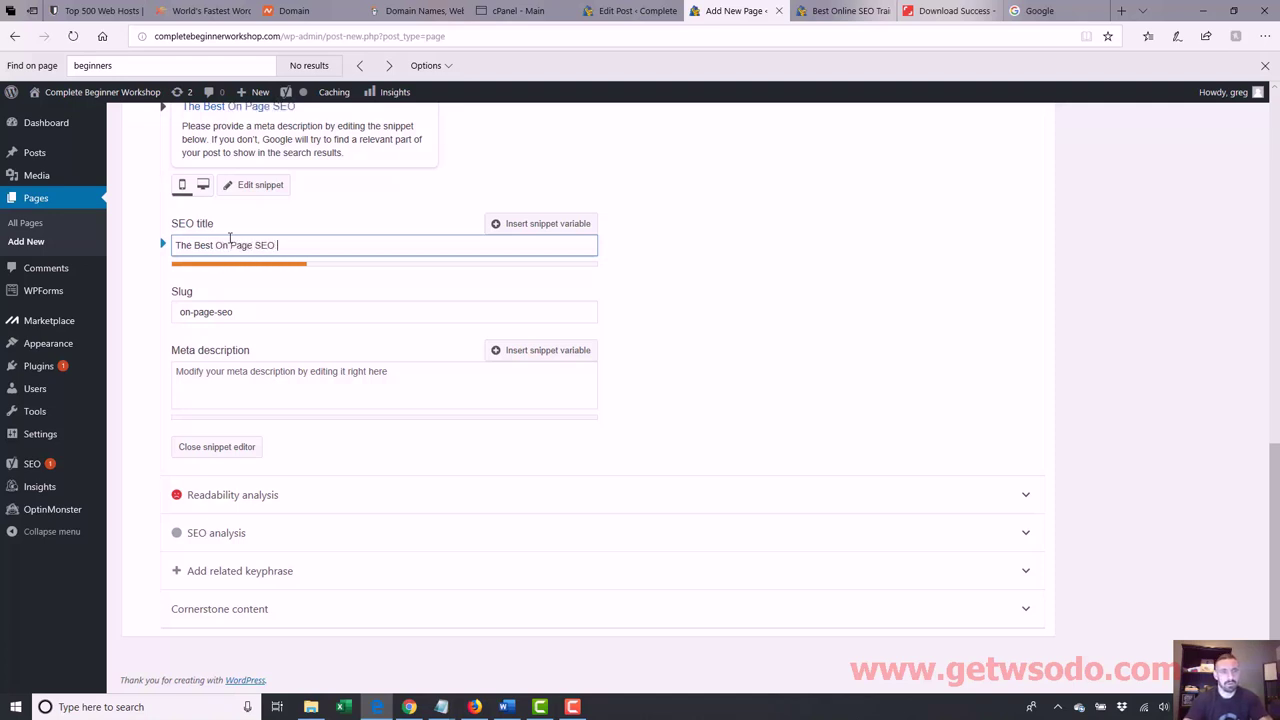
text( Tips,)
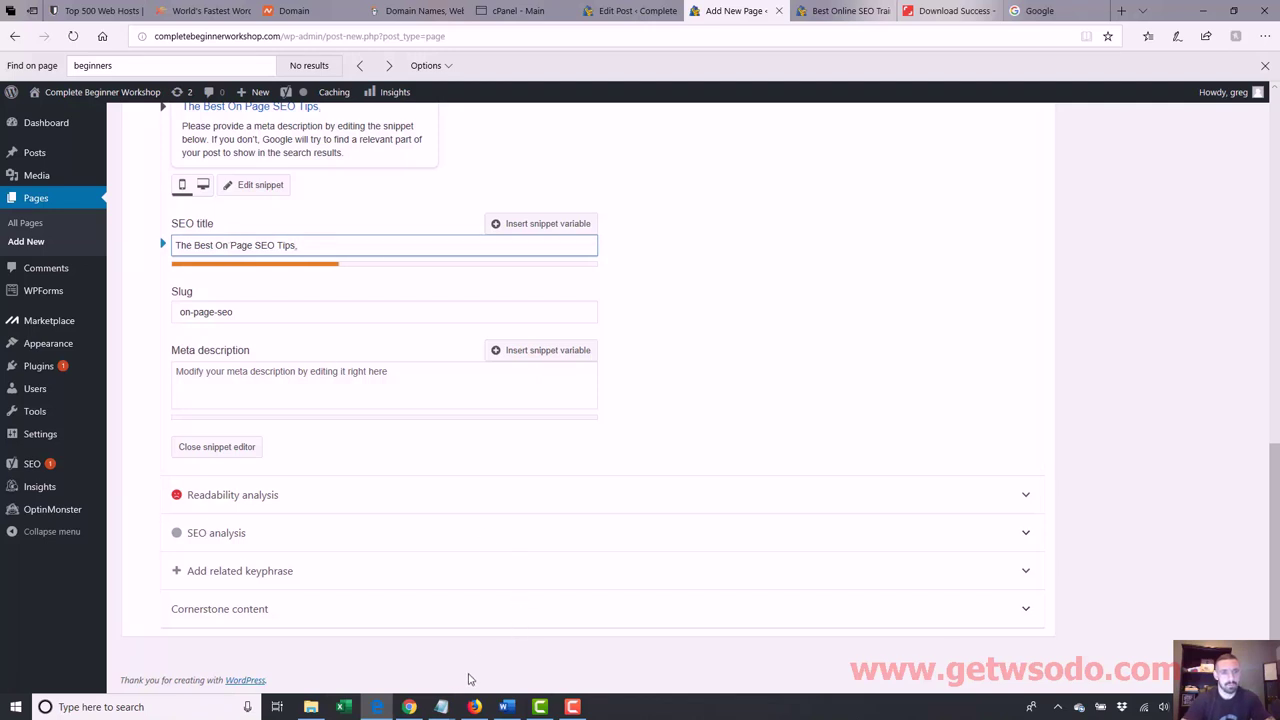
- Recheck the keyword list in Notepad and extend the SEO title to "The Best On Page SEO Tips & Techniques For 2019"
click(441, 707)
click(590, 661)
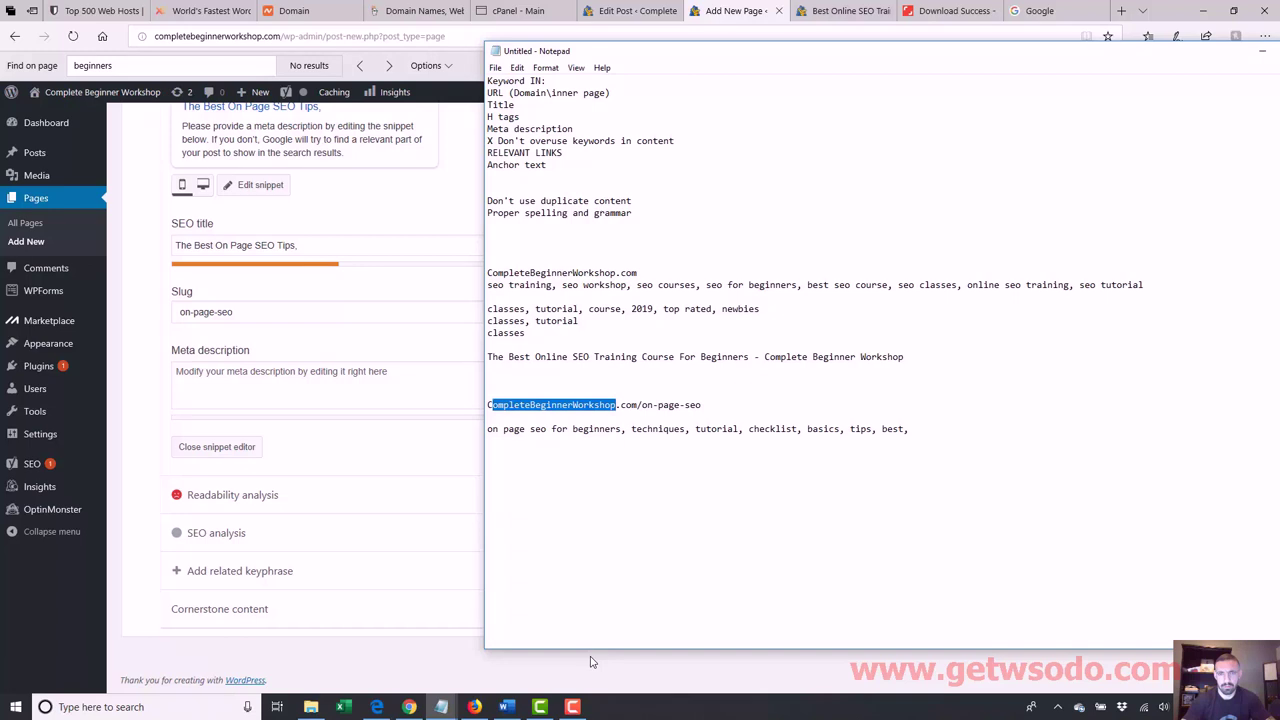
click(308, 247)
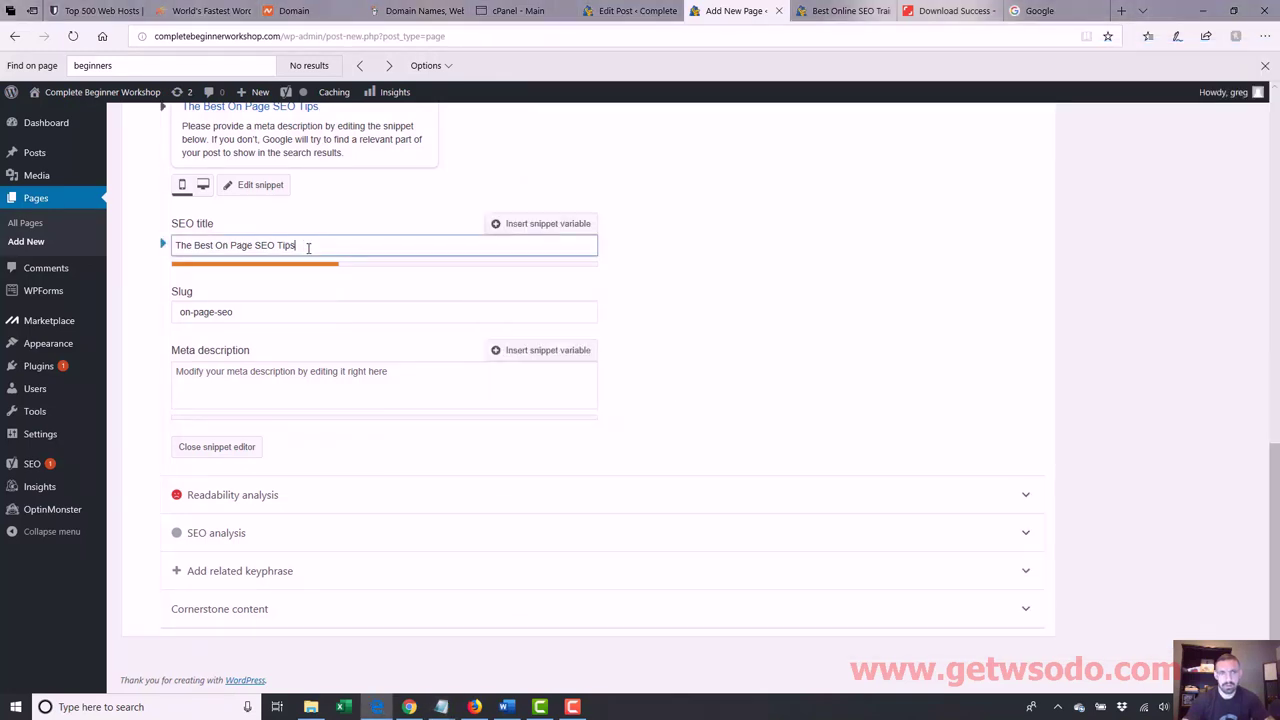
key(BackSpace)
text(& Tec)
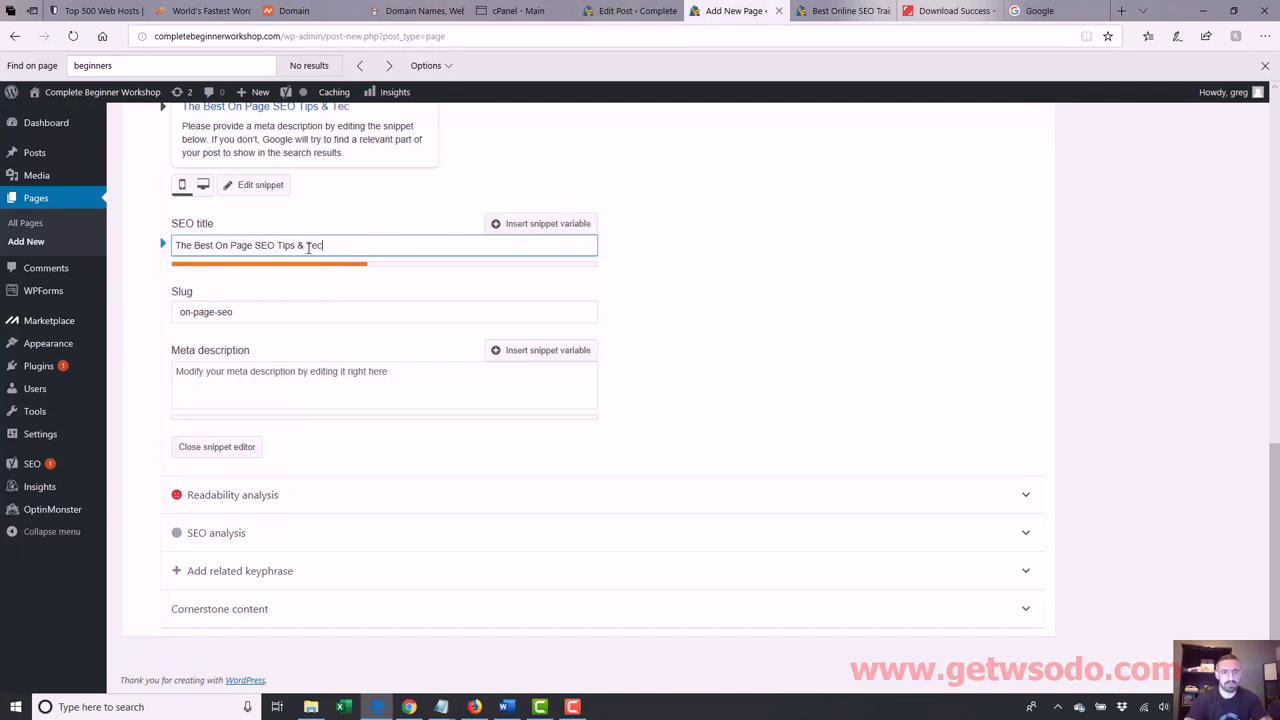
text(hniques For 2019)
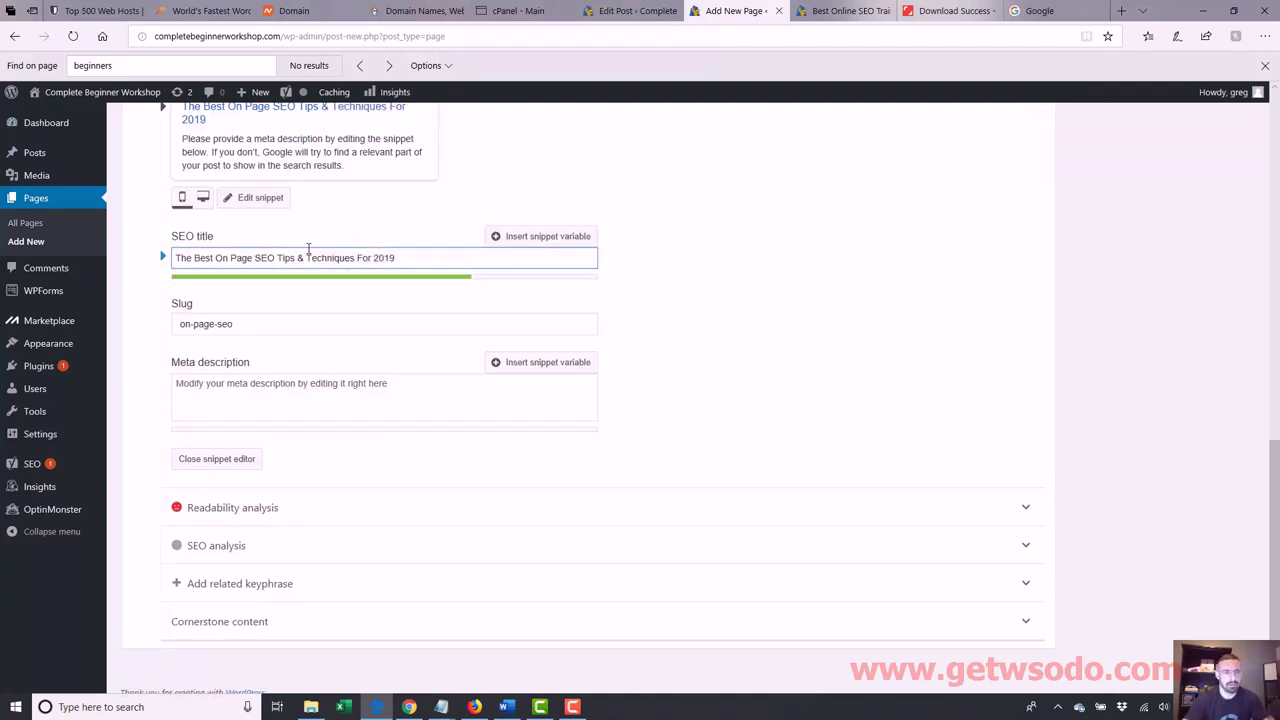
text( |)
text(On Pae)
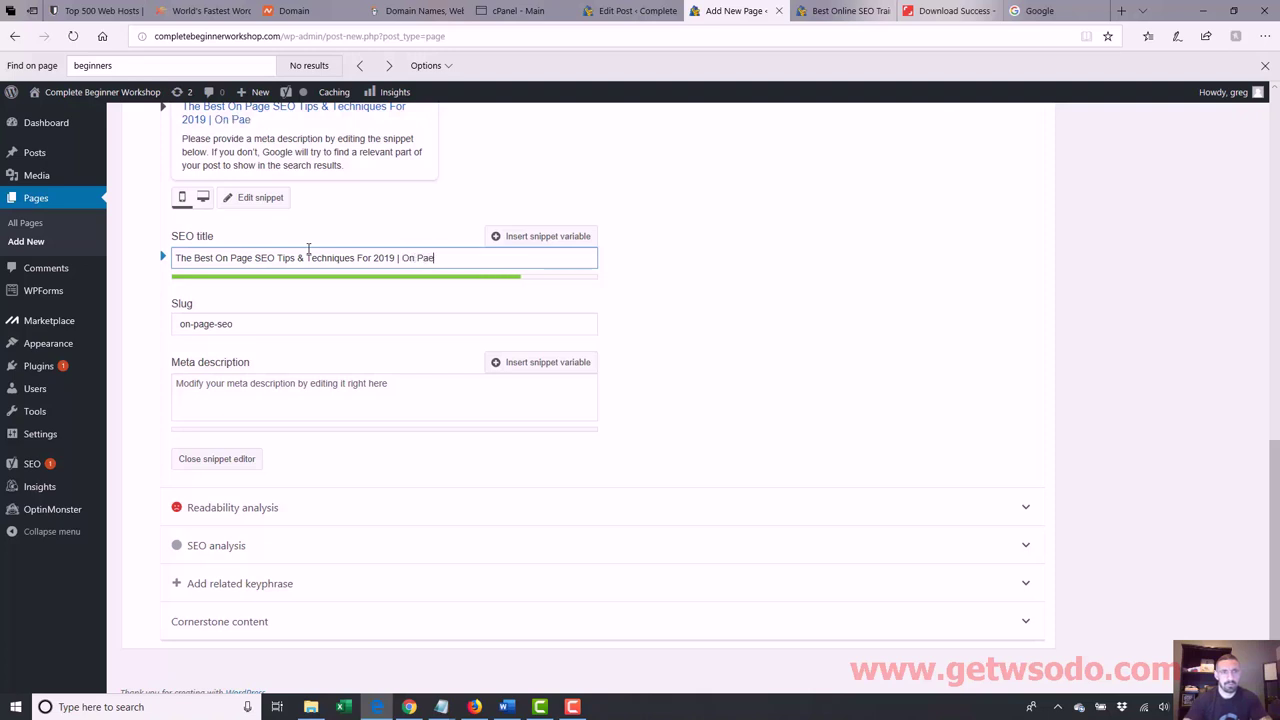
key(BackSpace)
text(ge SEO)
key(BackSpace)
key(BackSpace)
key(BackSpace)
key(BackSpace)
key(BackSpace)
key(BackSpace)
key(BackSpace)
key(BackSpace)
key(BackSpace)
key(BackSpace)
key(BackSpace)
- Consult the Notepad keywords and revise the SEO title to "The Best On Page SEO Tips & Techniques For Beginners 2019", without the trailing separator
mouse_move(441, 705)
click(560, 640)
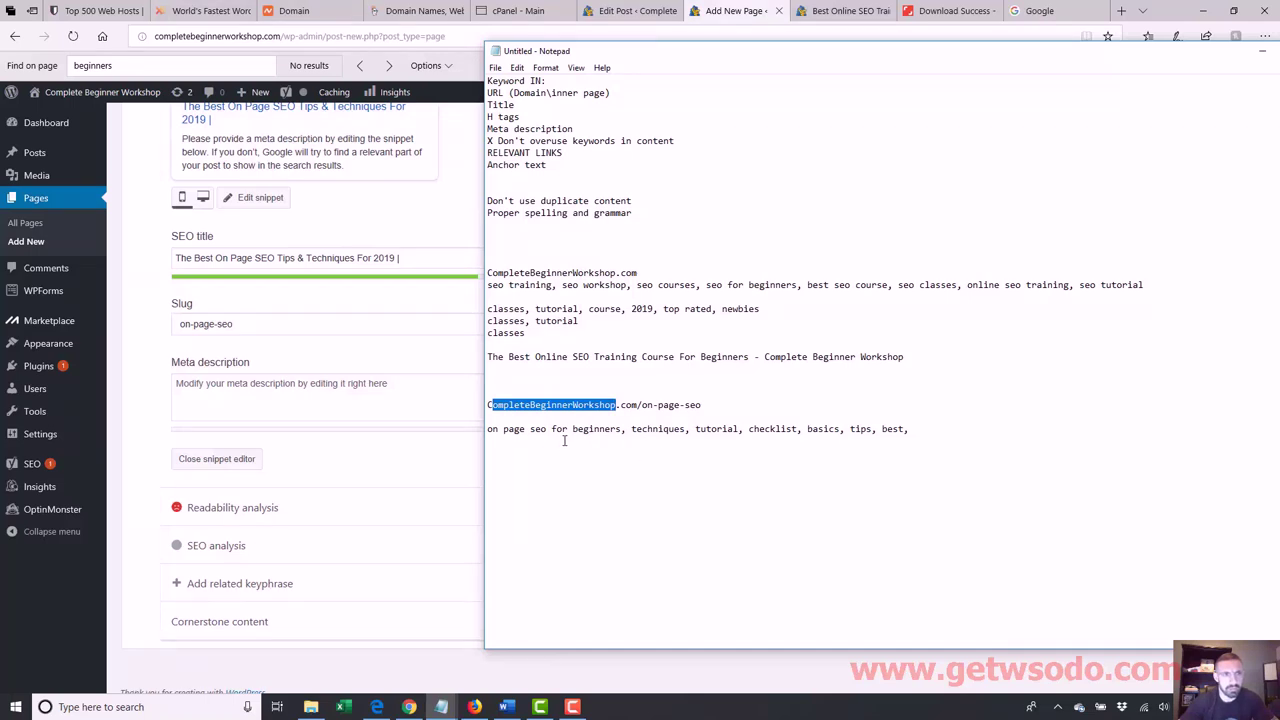
click(375, 260)
text(Beginners)
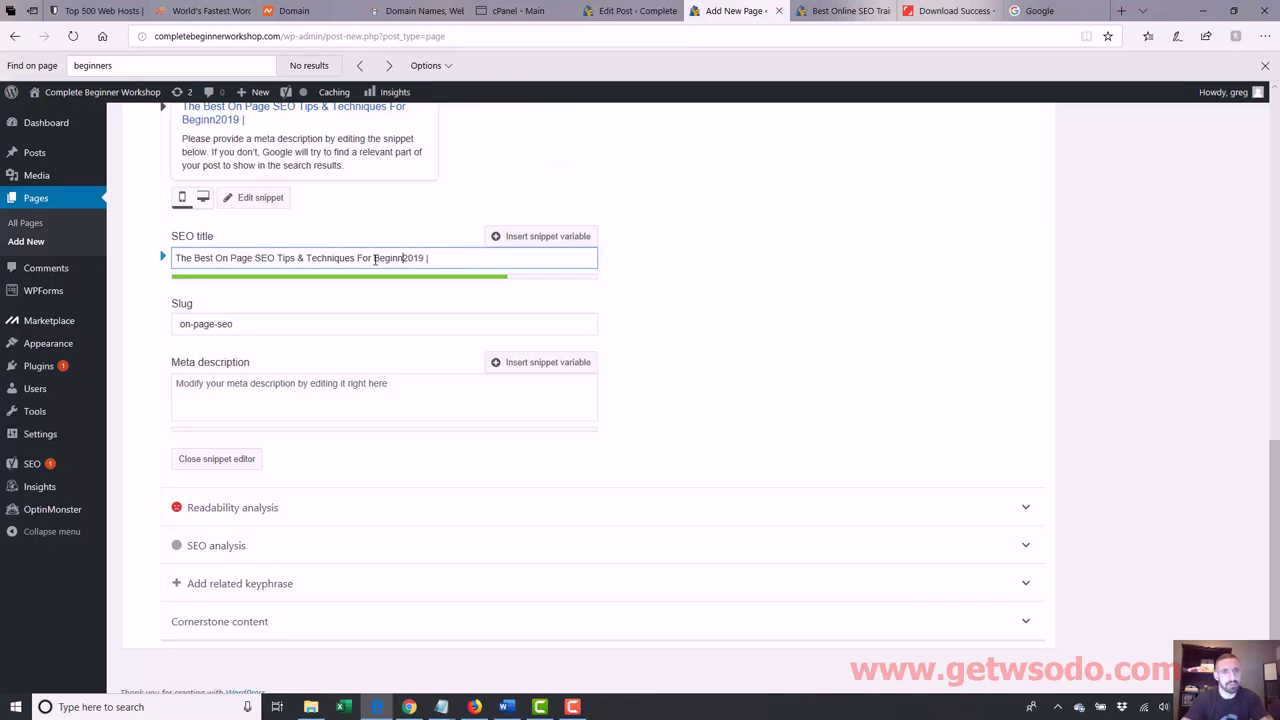
click(467, 259)
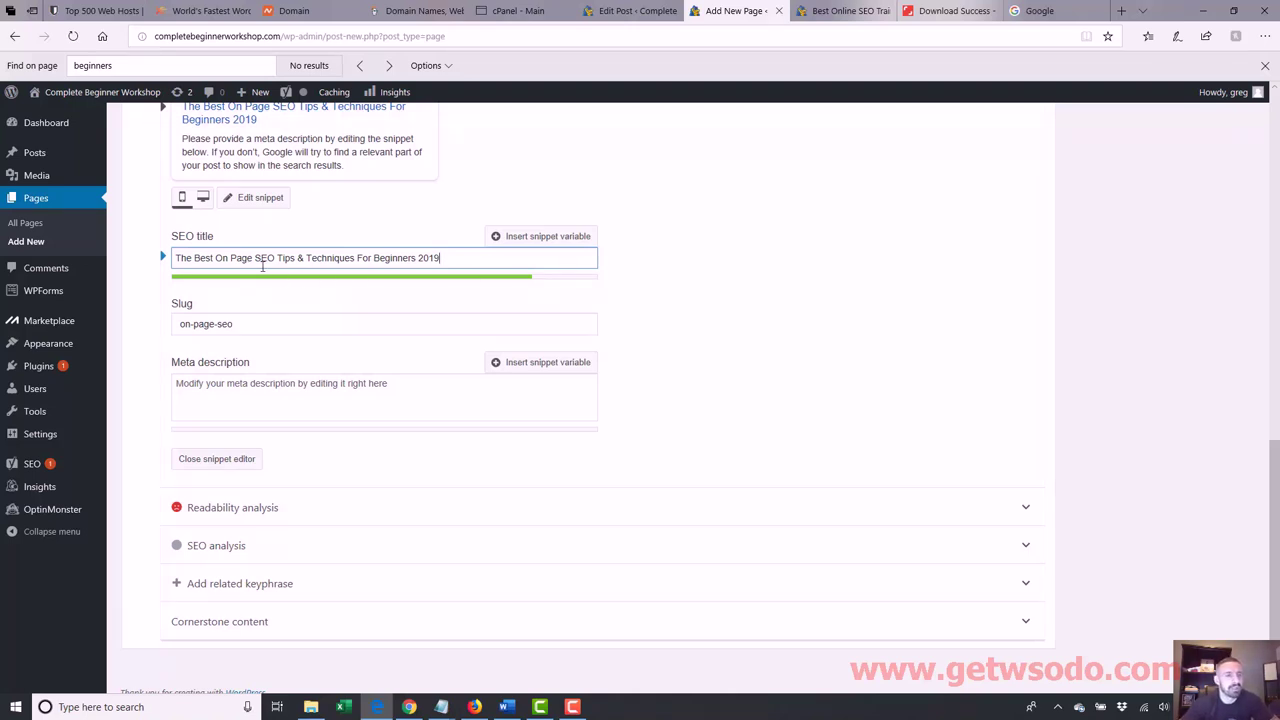
click(230, 258)
key(BackSpace)
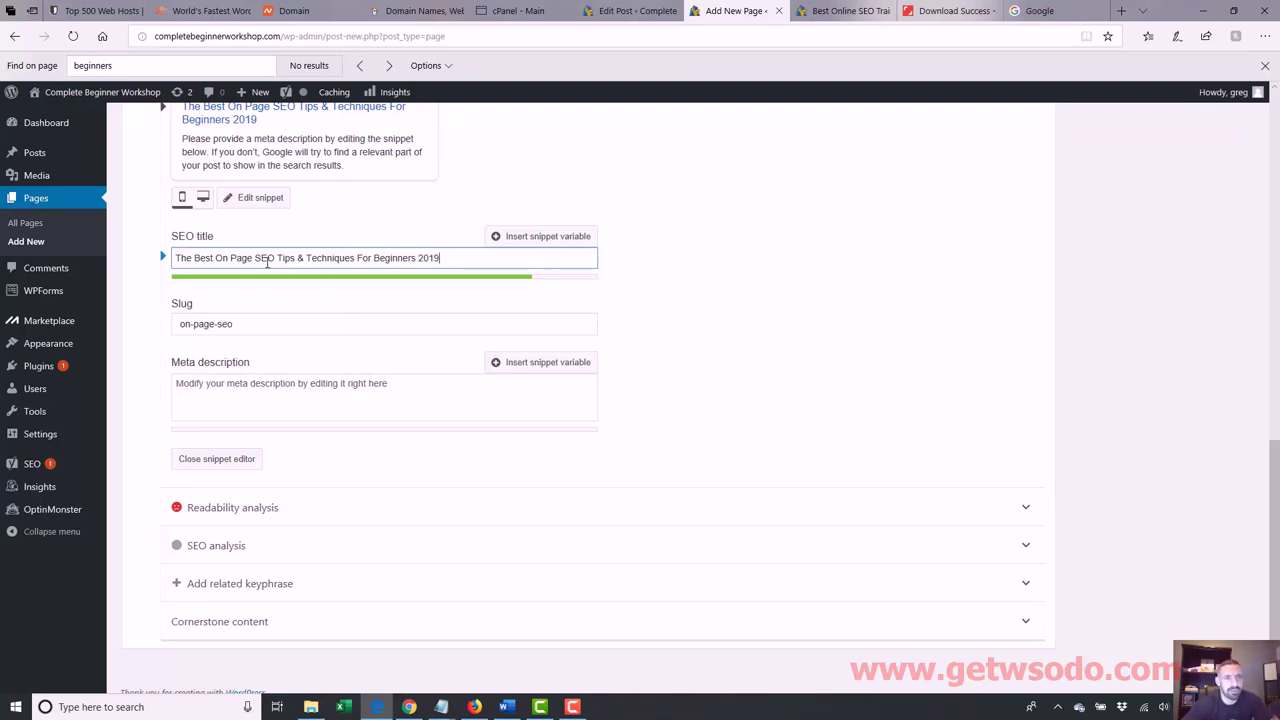
click(432, 259)
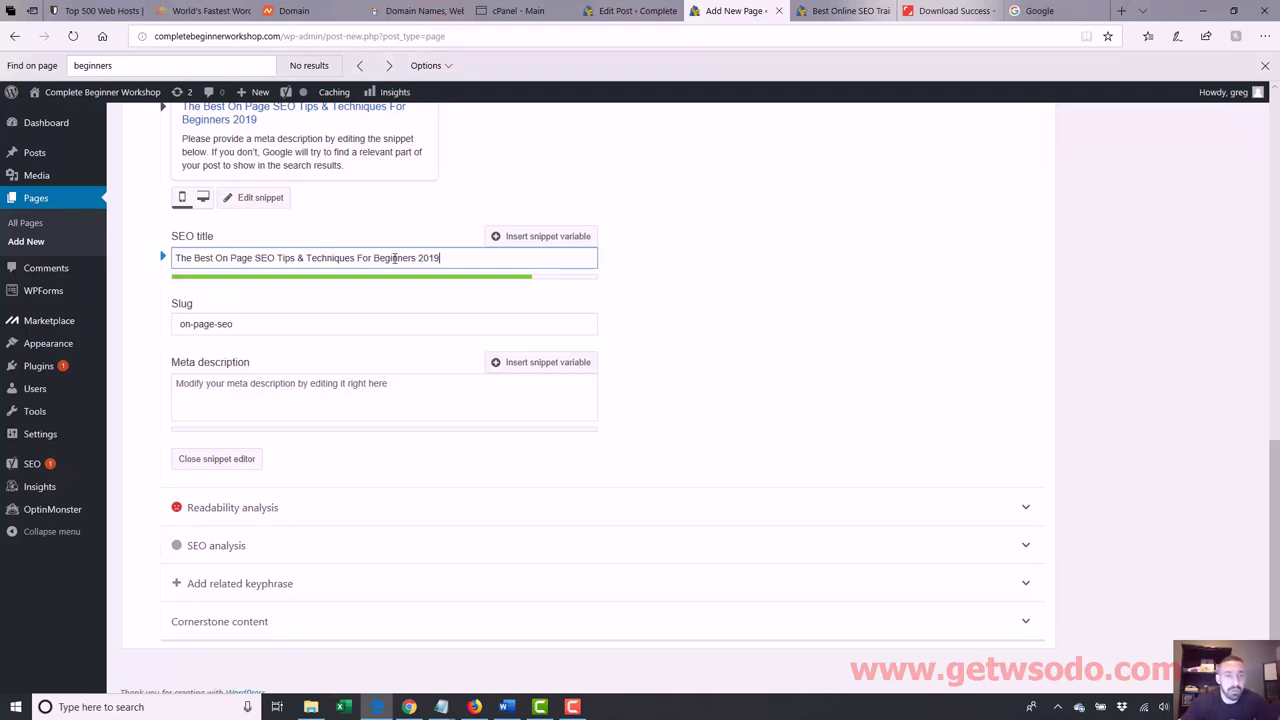
drag(432, 258, 158, 259)
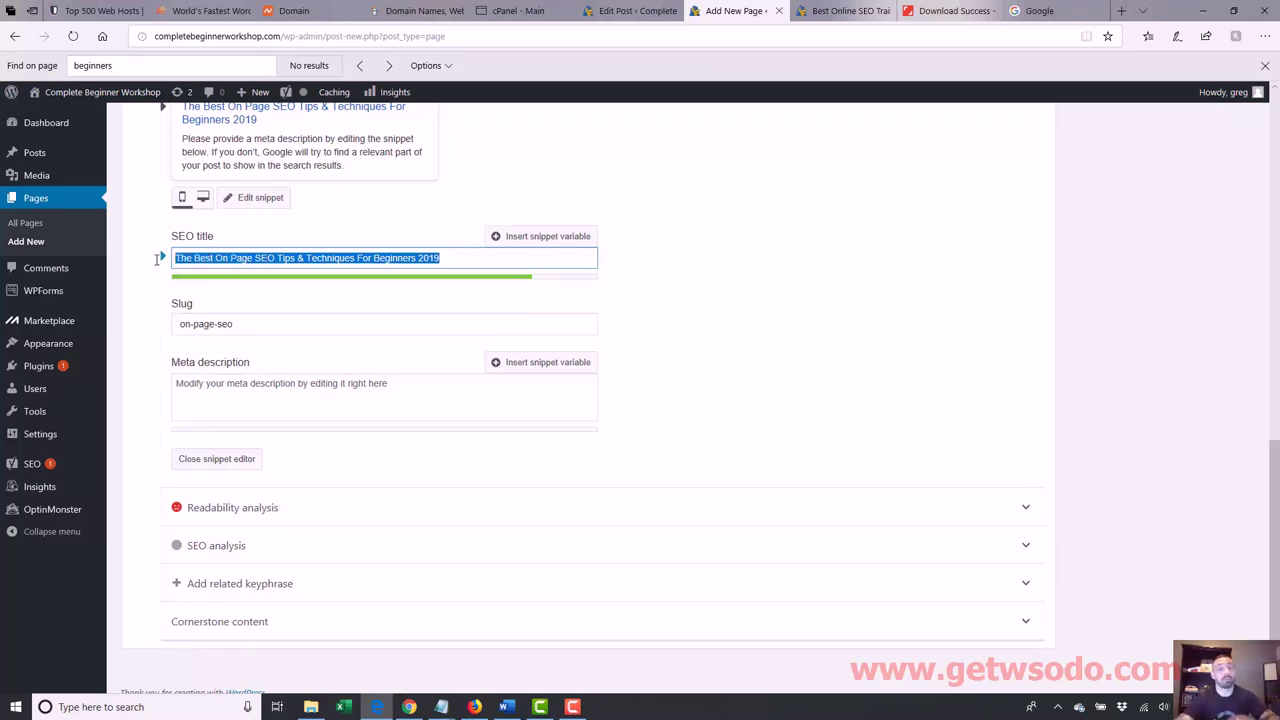
- Examine the keyword phrases contained in the SEO title, such as "On Page SEO", "On Page SEO Tips" and "Techniques"
click(258, 257)
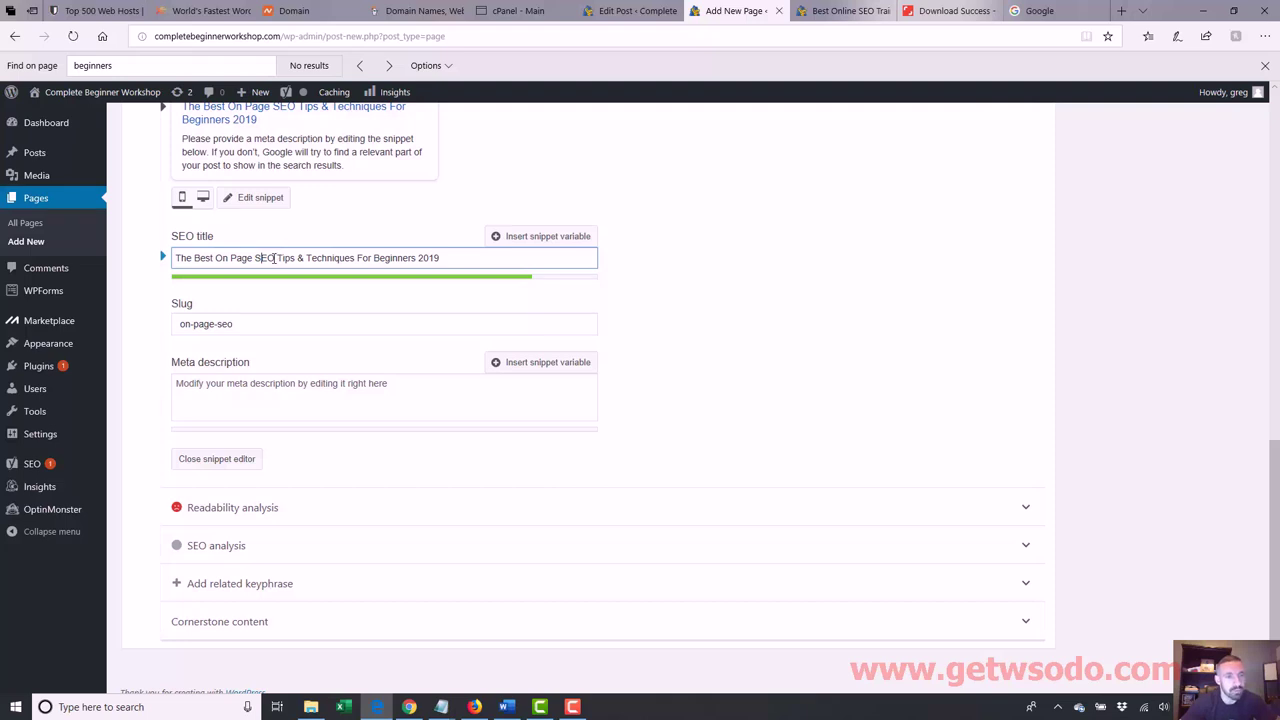
drag(274, 259, 217, 259)
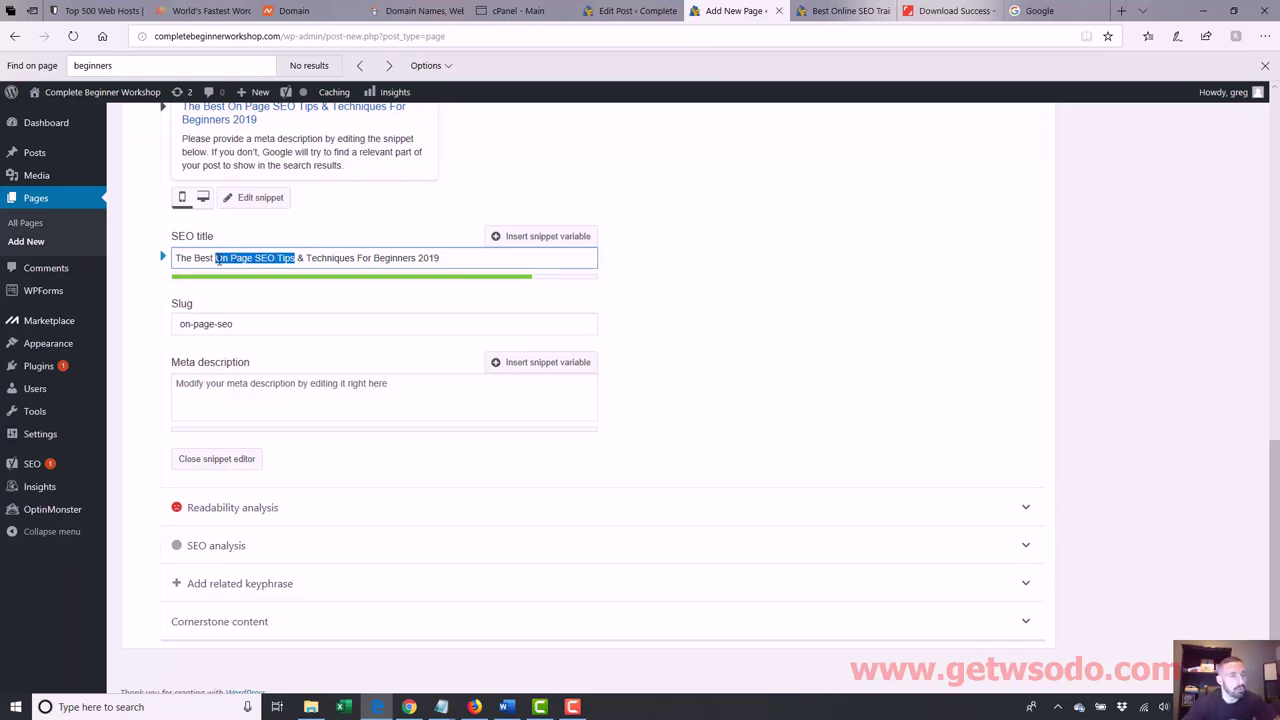
click(260, 260)
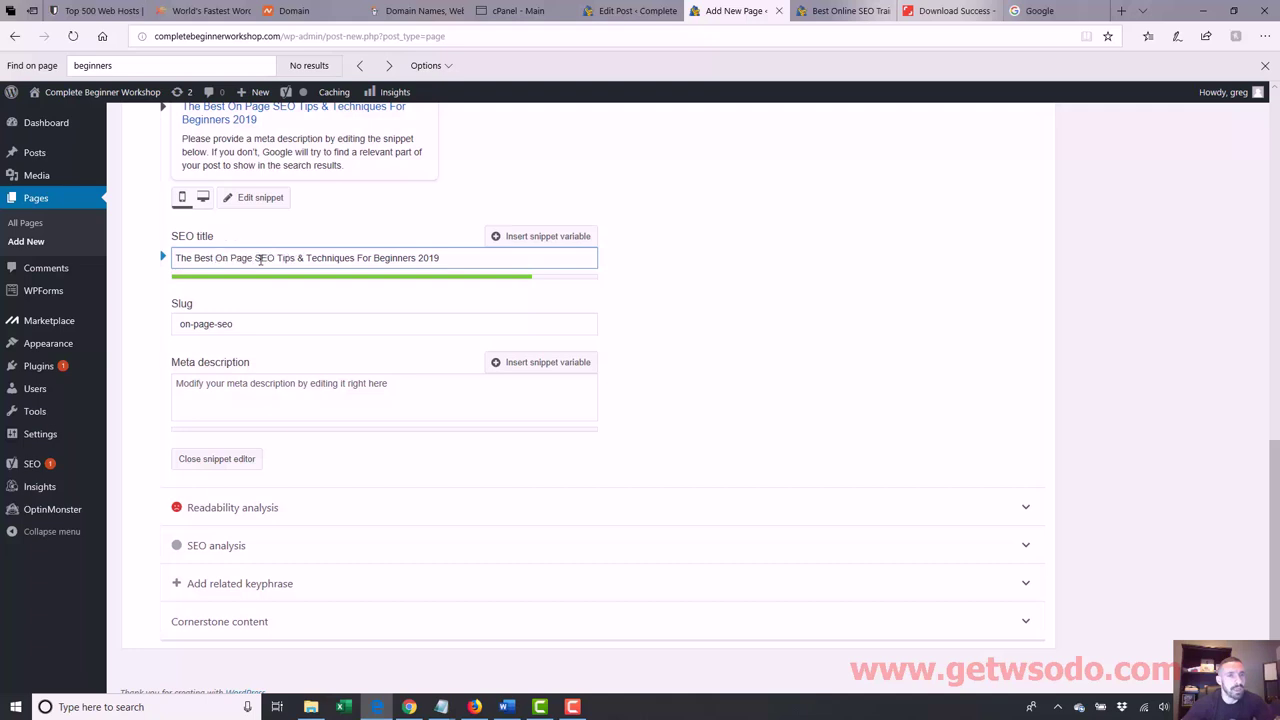
drag(275, 259, 217, 260)
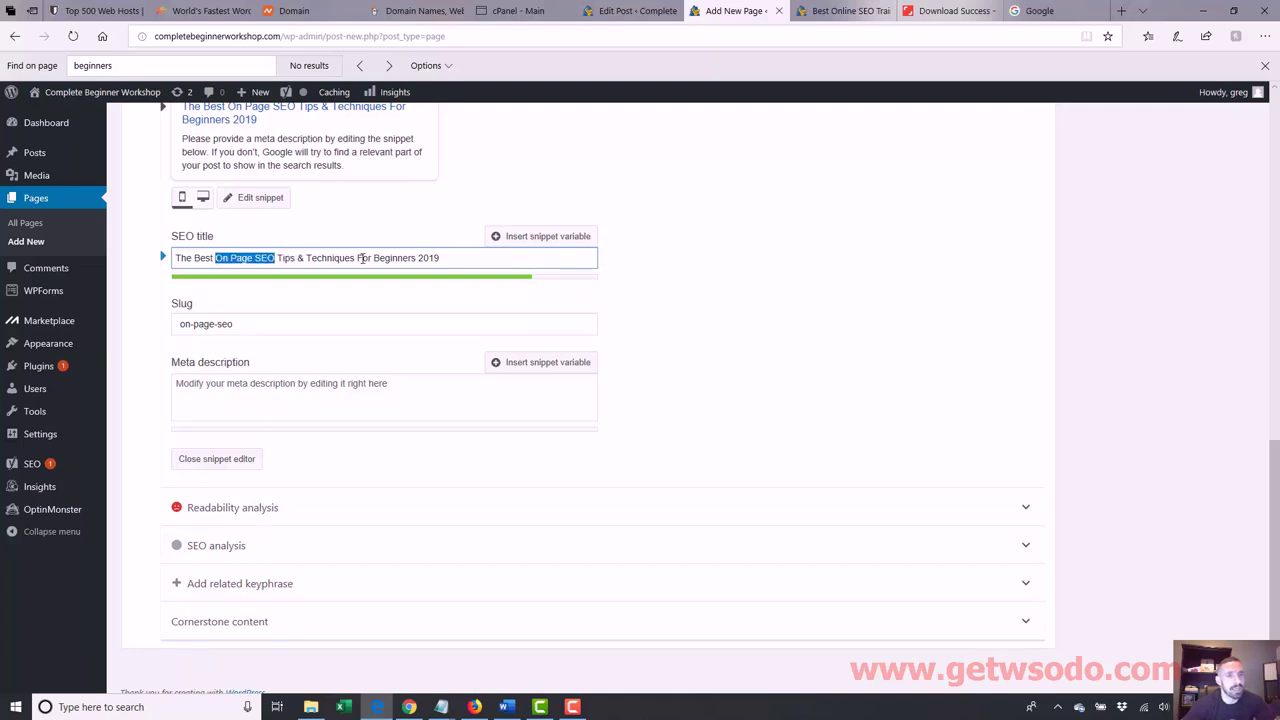
mouse_move(356, 260)
mouse_down()
mouse_move(252, 260)
mouse_move(352, 259)
mouse_up()
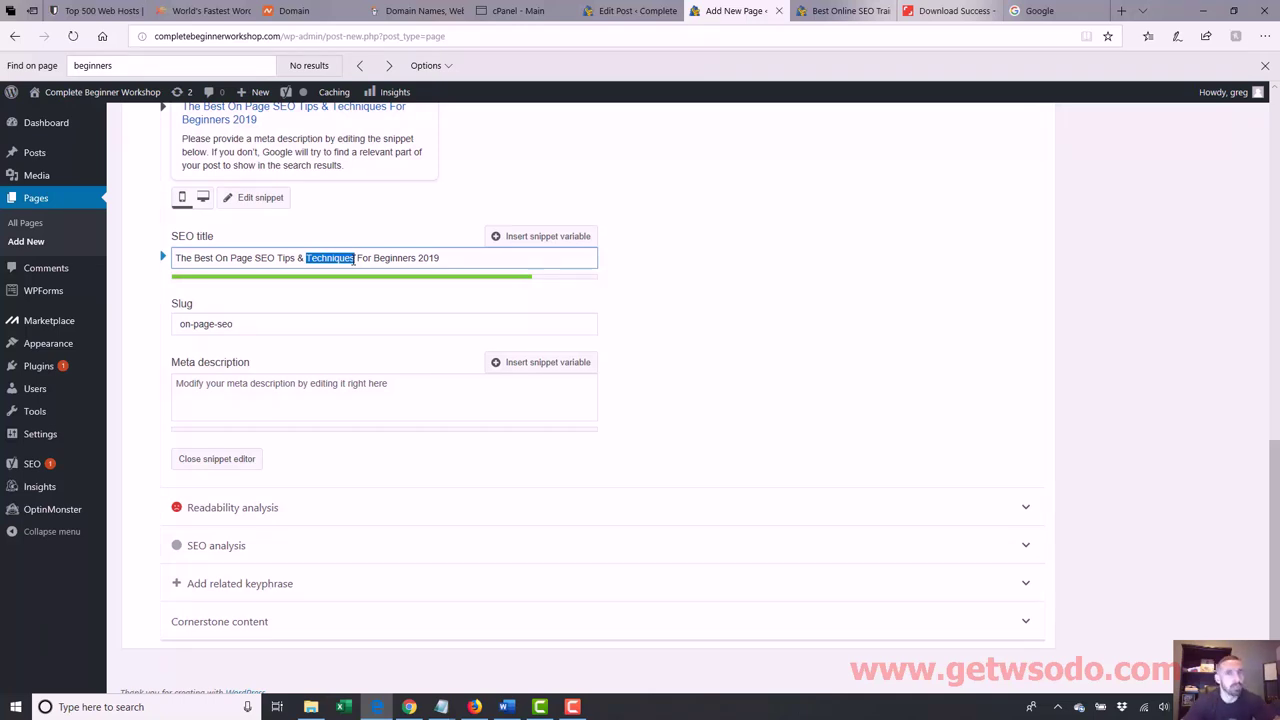
drag(296, 258, 213, 257)
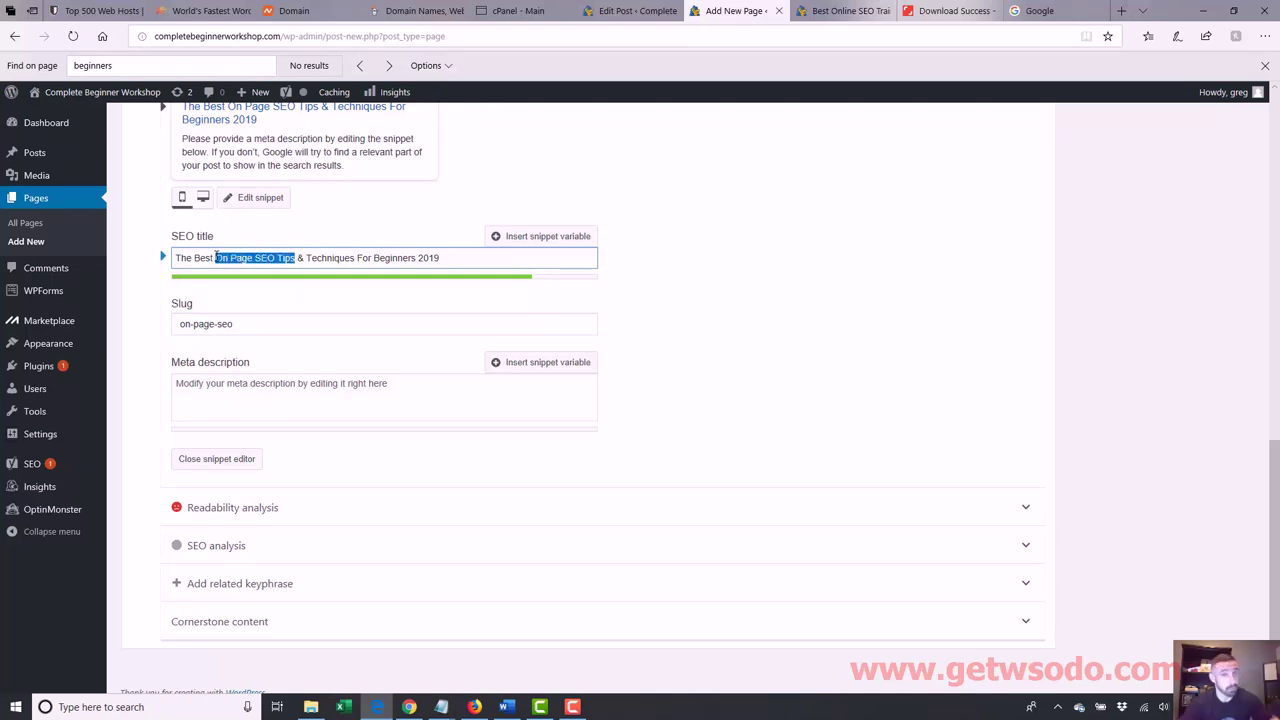
click(242, 258)
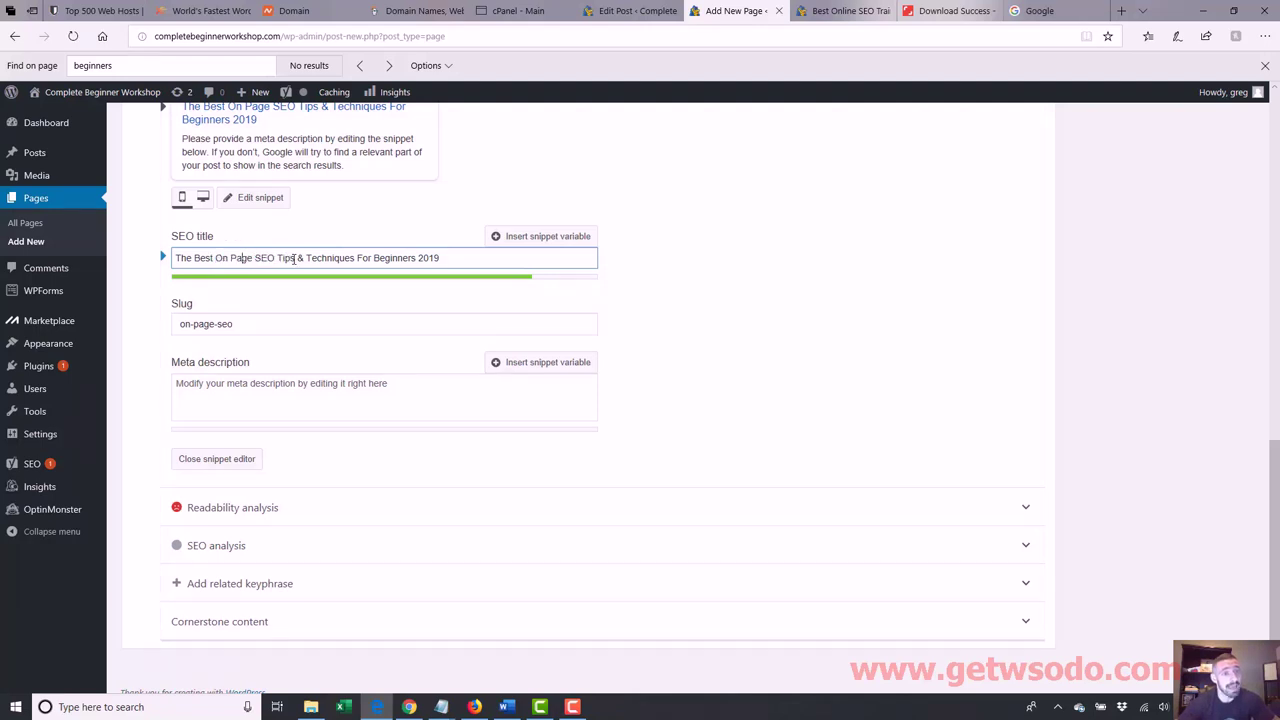
right_click(223, 259)
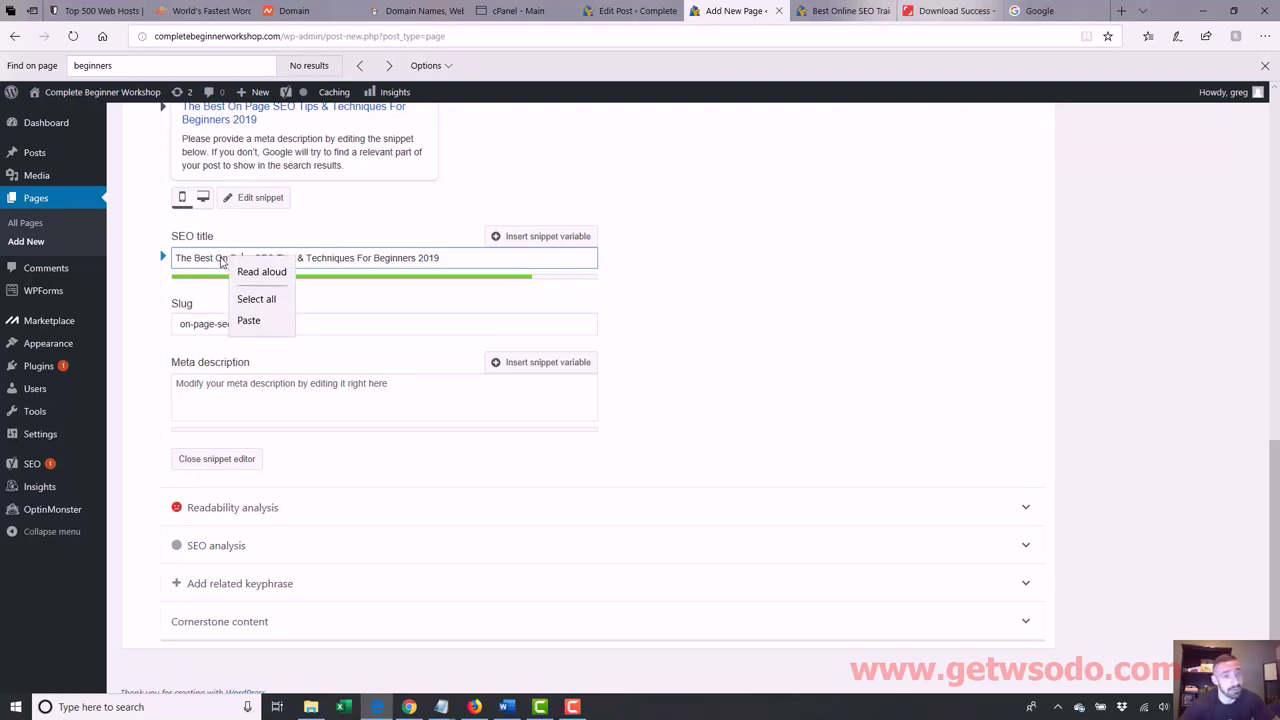
click(221, 261)
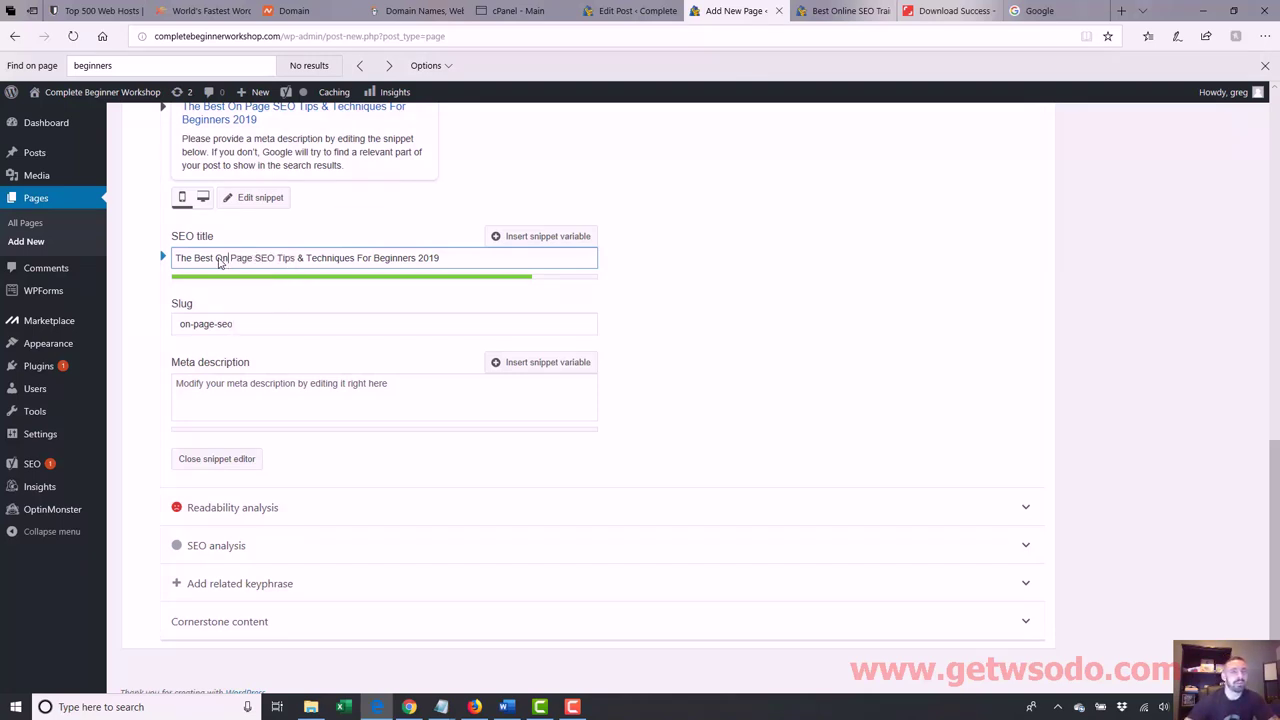
drag(215, 259, 357, 259)
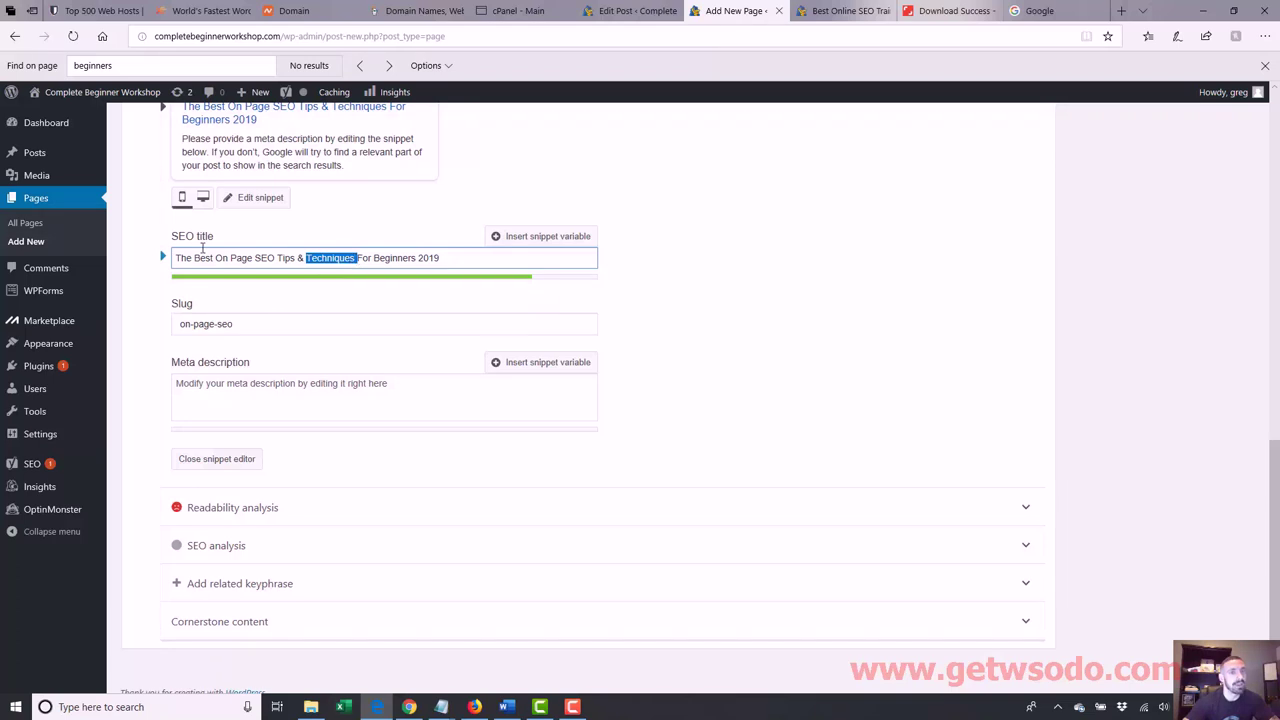
drag(215, 259, 458, 261)
click(424, 258)
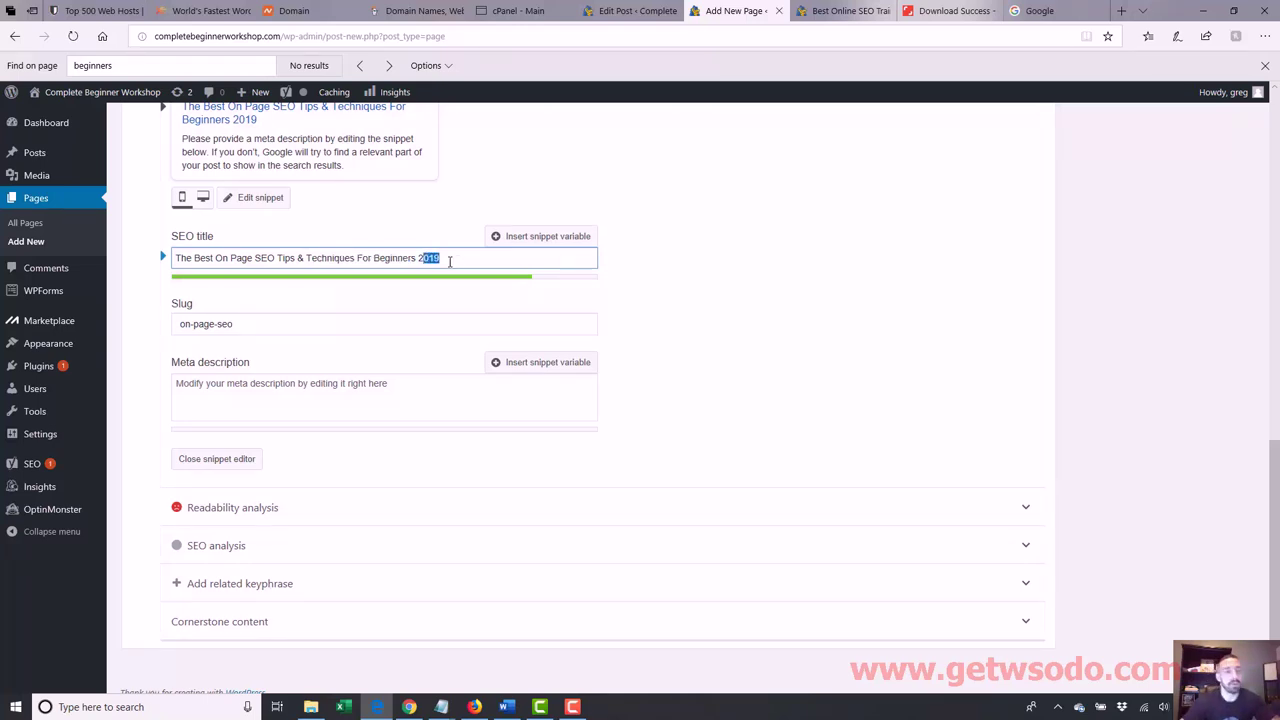
click(272, 258)
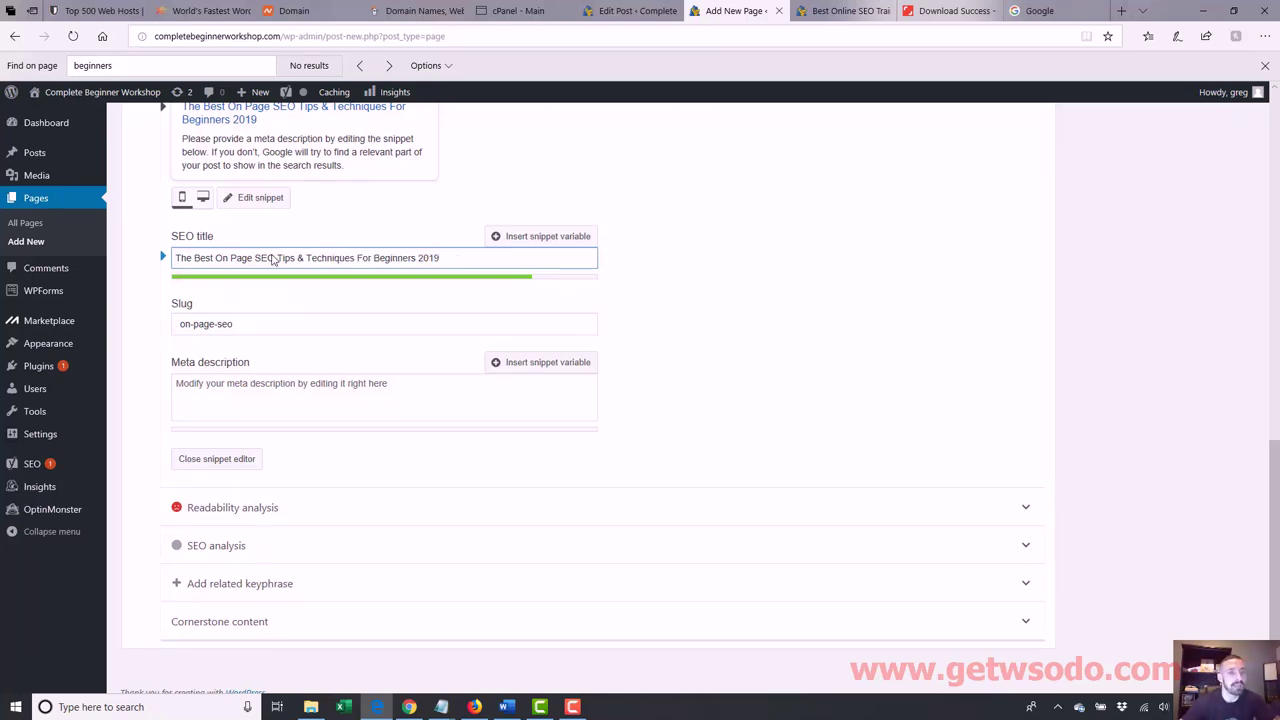
drag(272, 258, 216, 257)
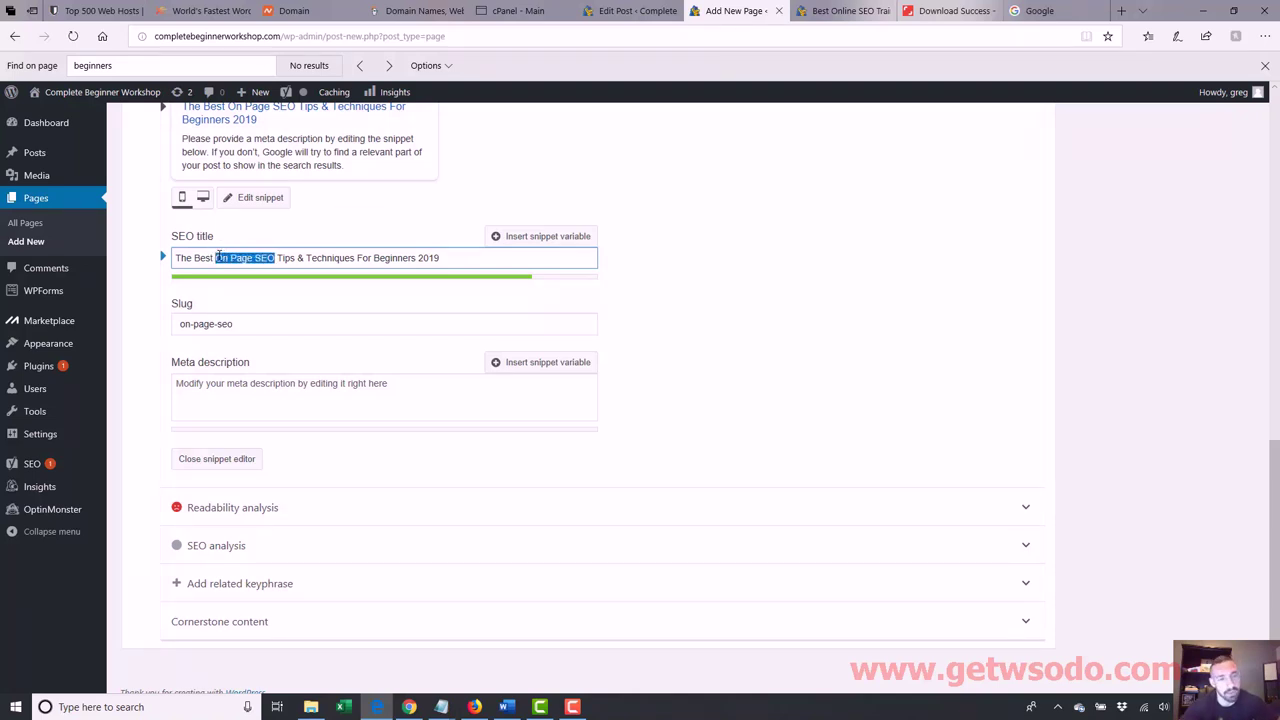
click(565, 265)
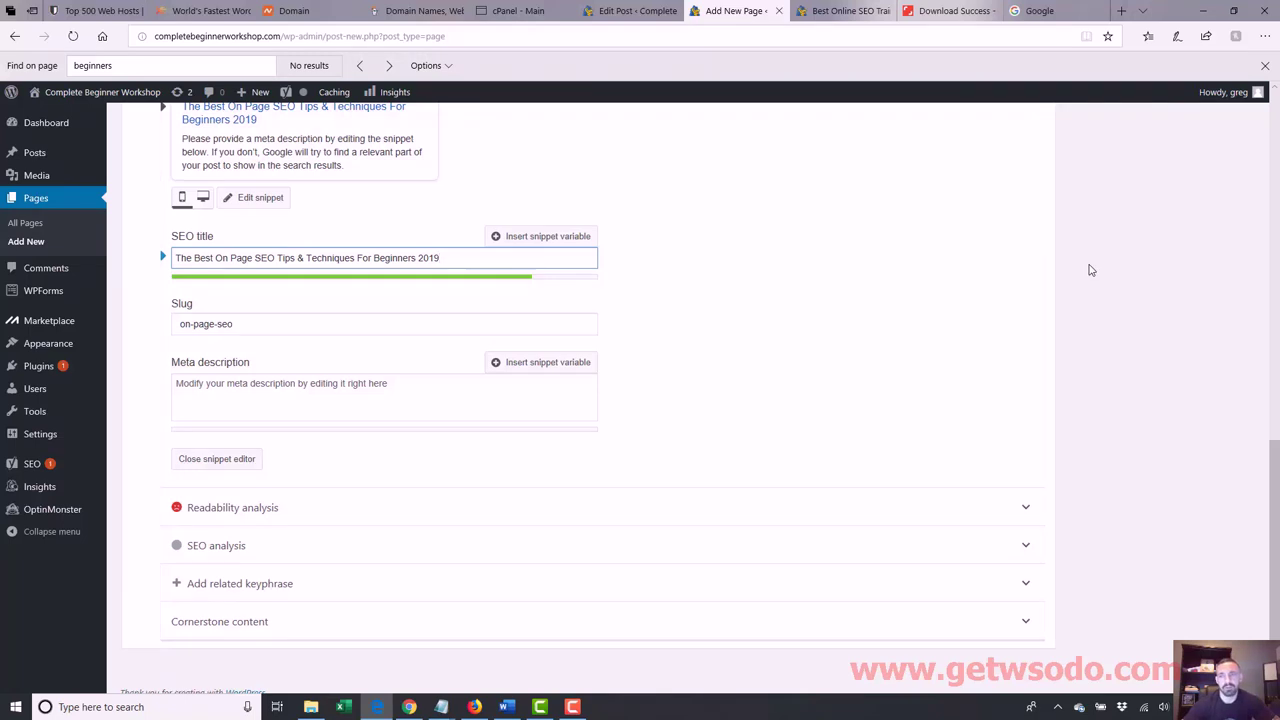
- Enter the placeholder text "Content will be here" in the body of the On Page SEO page and publish the page
scroll(640, 400, up, 15)
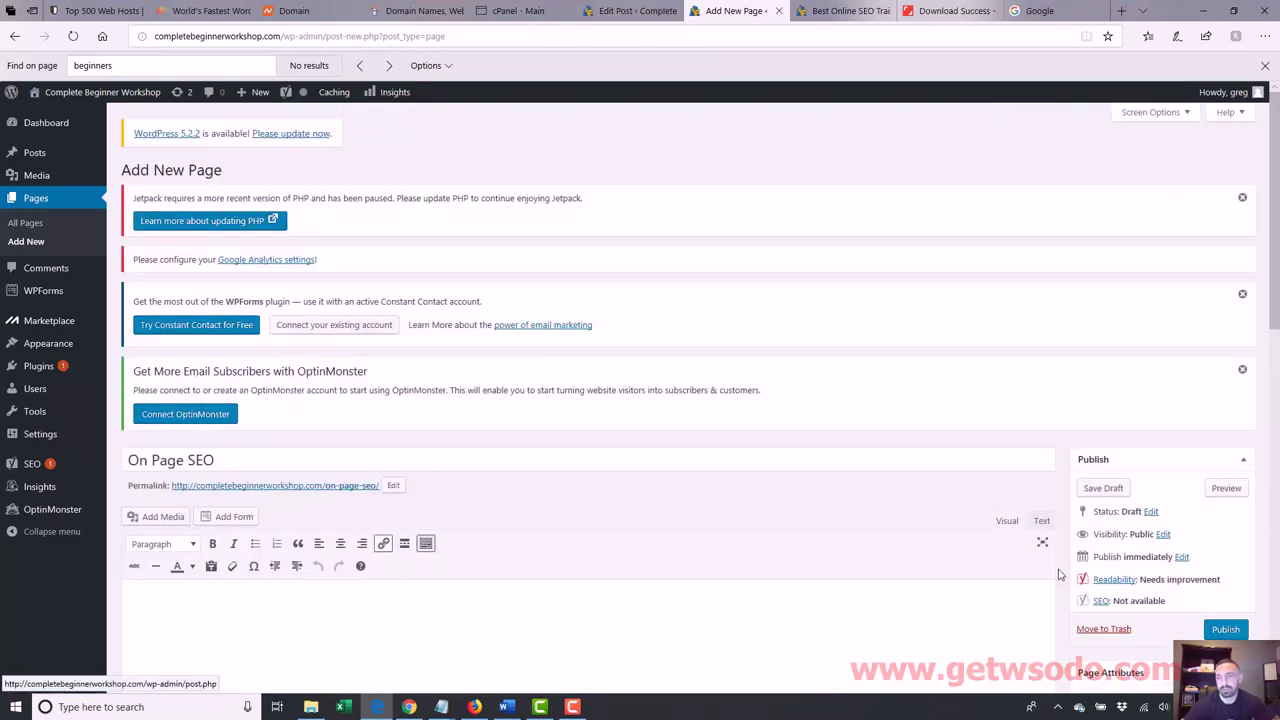
click(912, 654)
text(Content w)
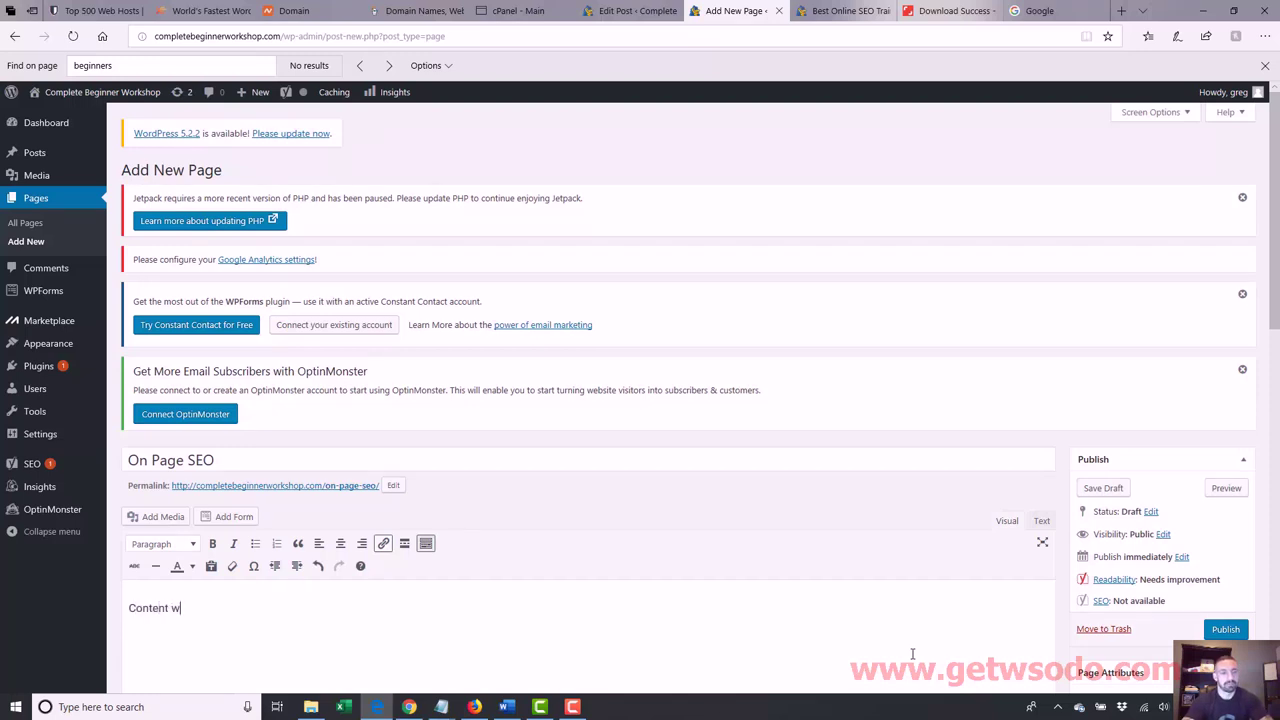
text(ill be here)
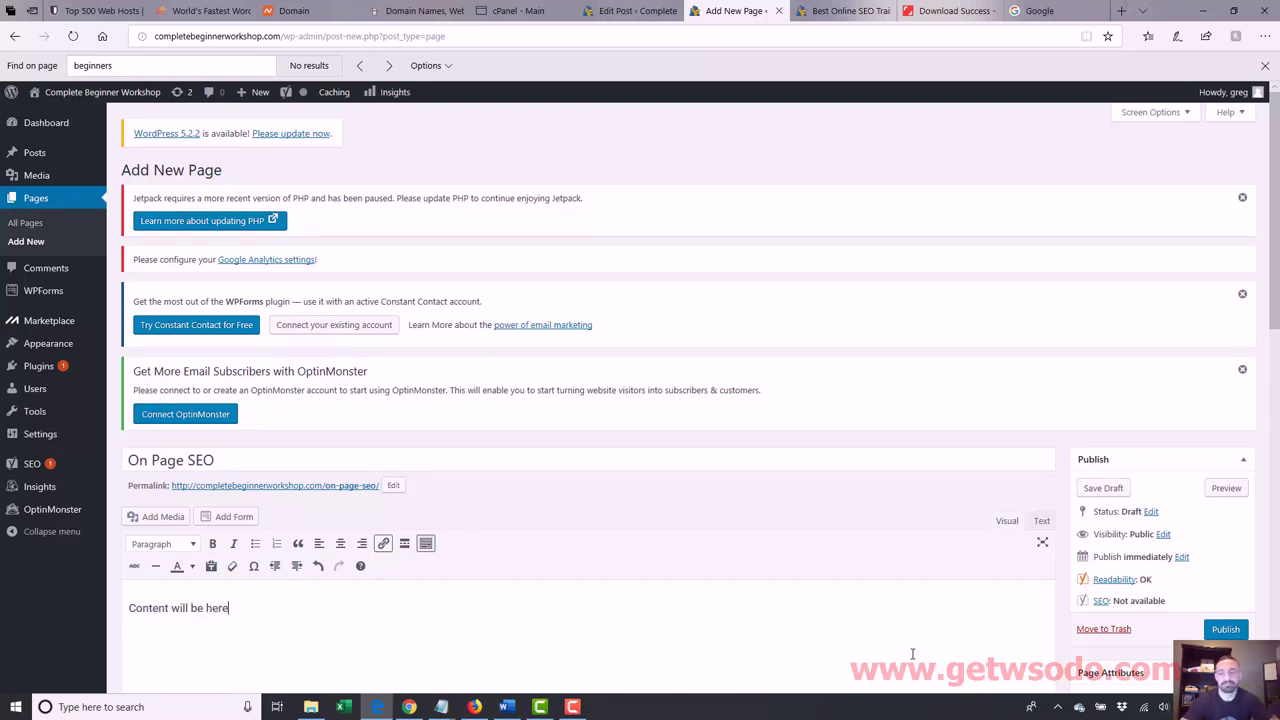
click(1215, 633)
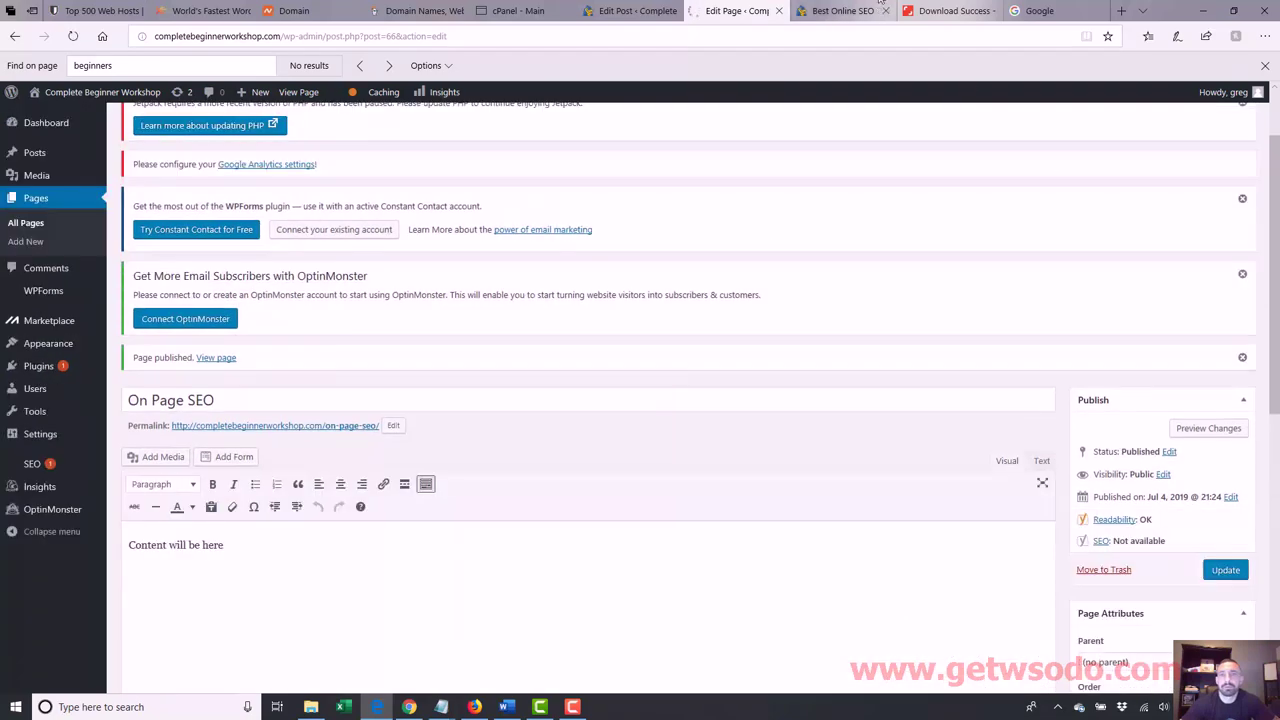
- Reload the live website and open its On Page SEO page from the site navigation to check the page title
click(822, 11)
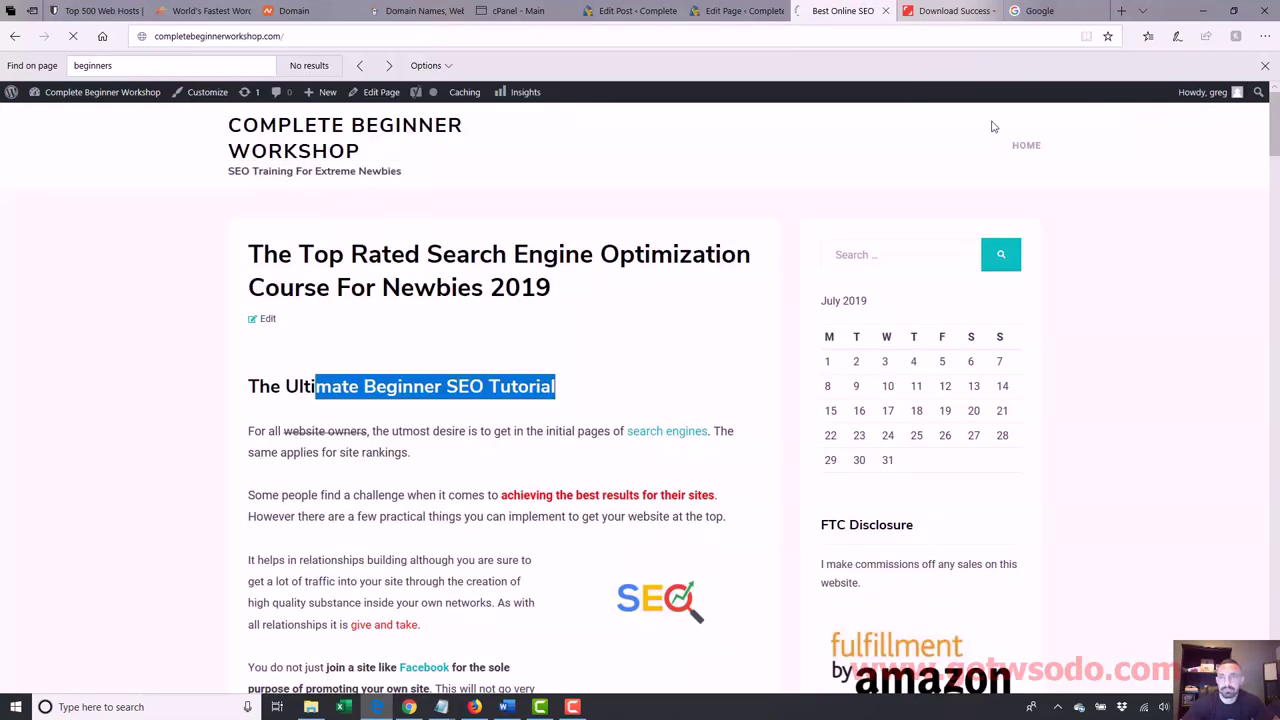
key(F5)
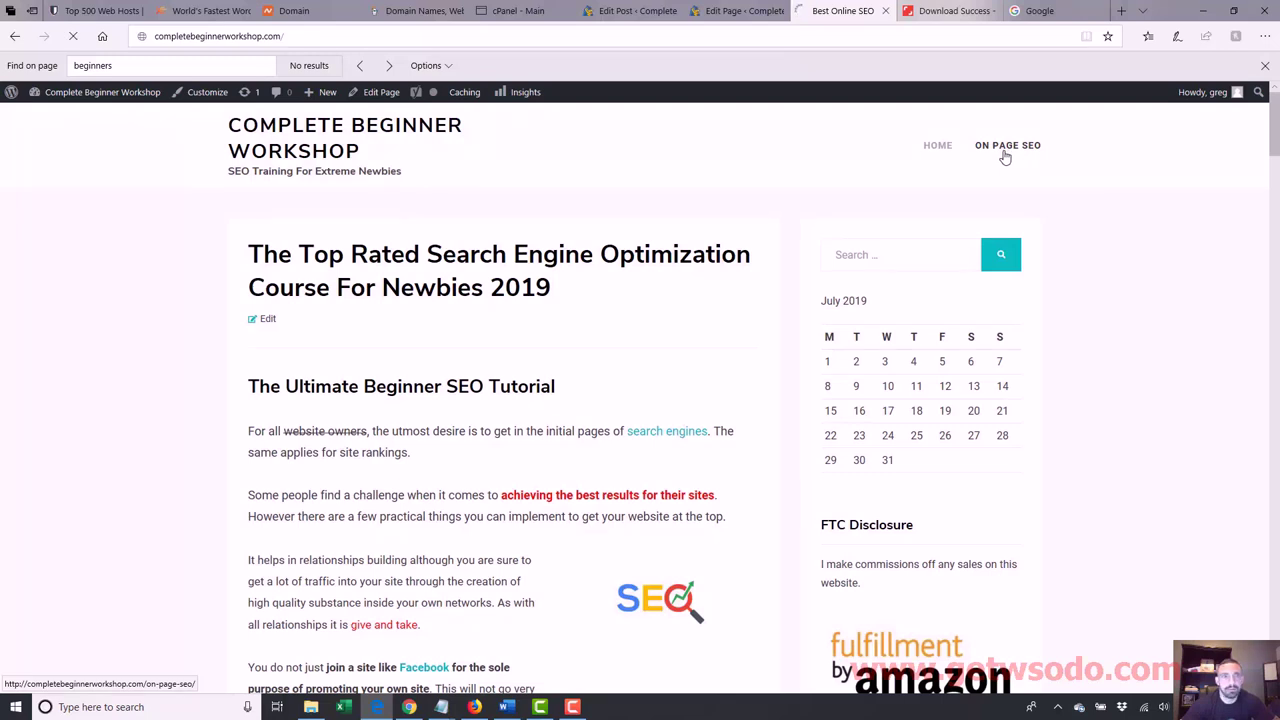
click(1005, 150)
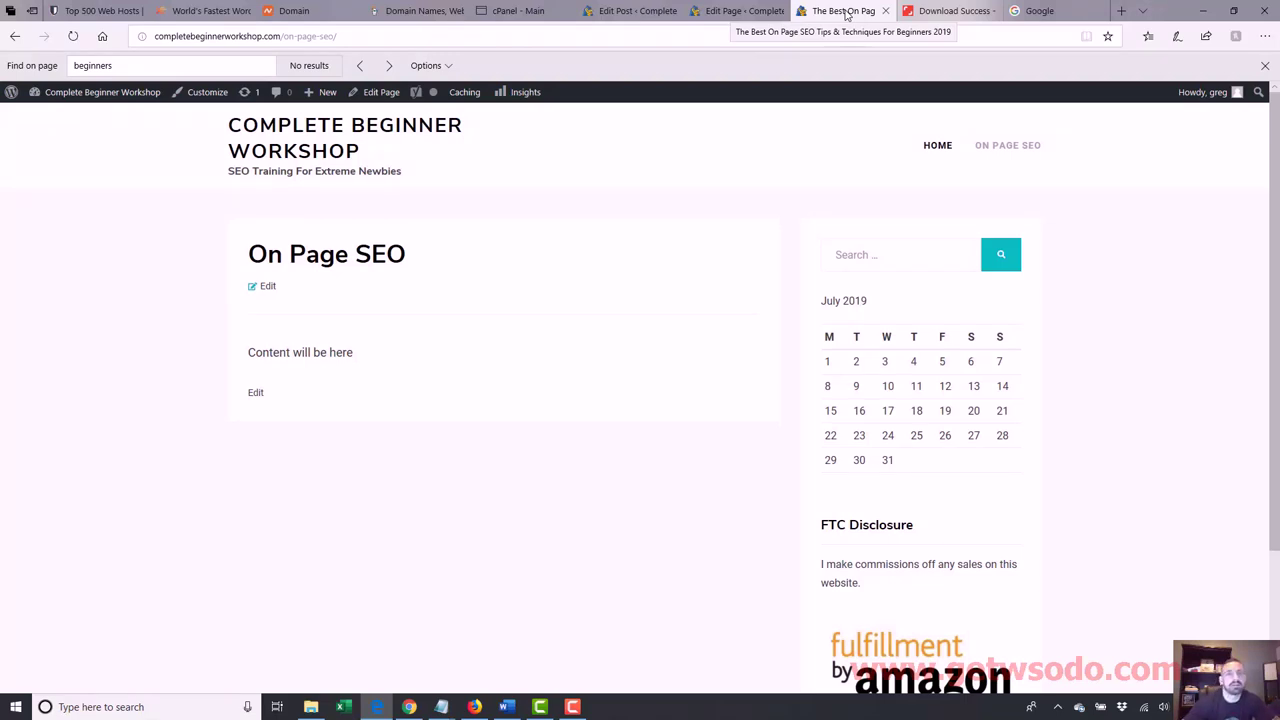
- Back in the page editor, change the SEO title to "The Best On Page SEO Tips & Techniques For Beginners For 2019" and update the page
click(742, 11)
scroll(1148, 236, down, 5)
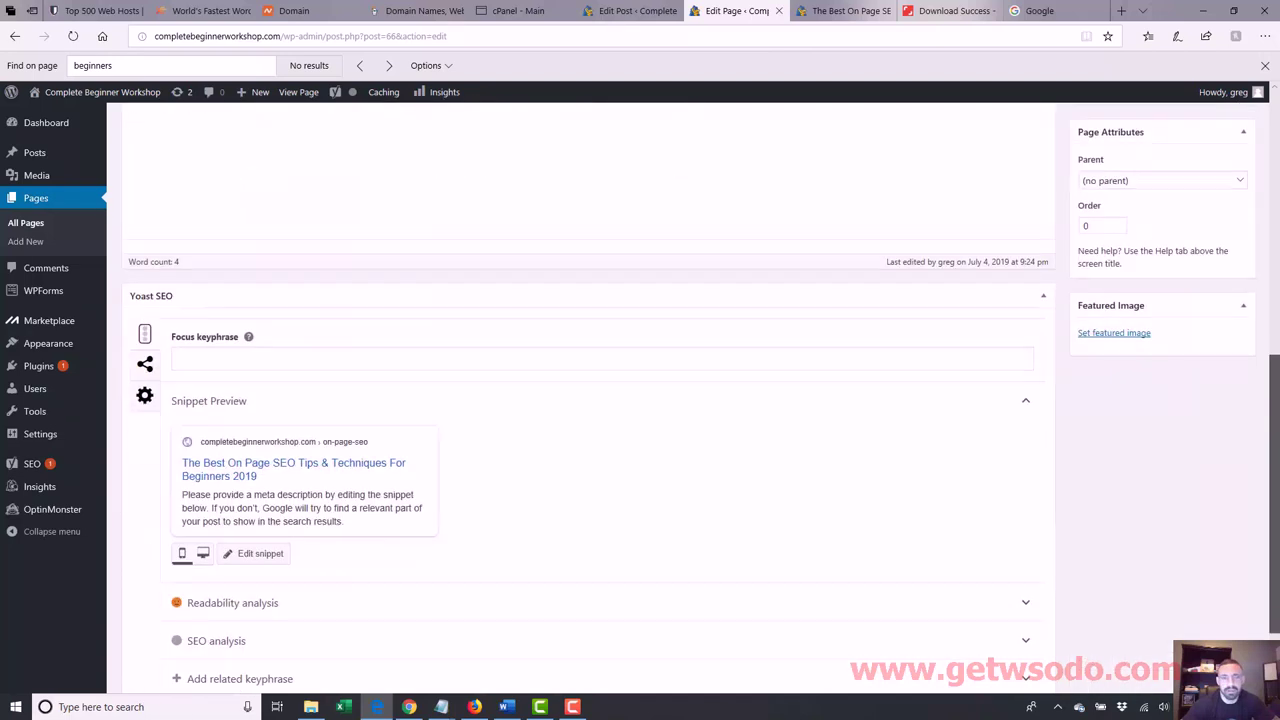
click(395, 425)
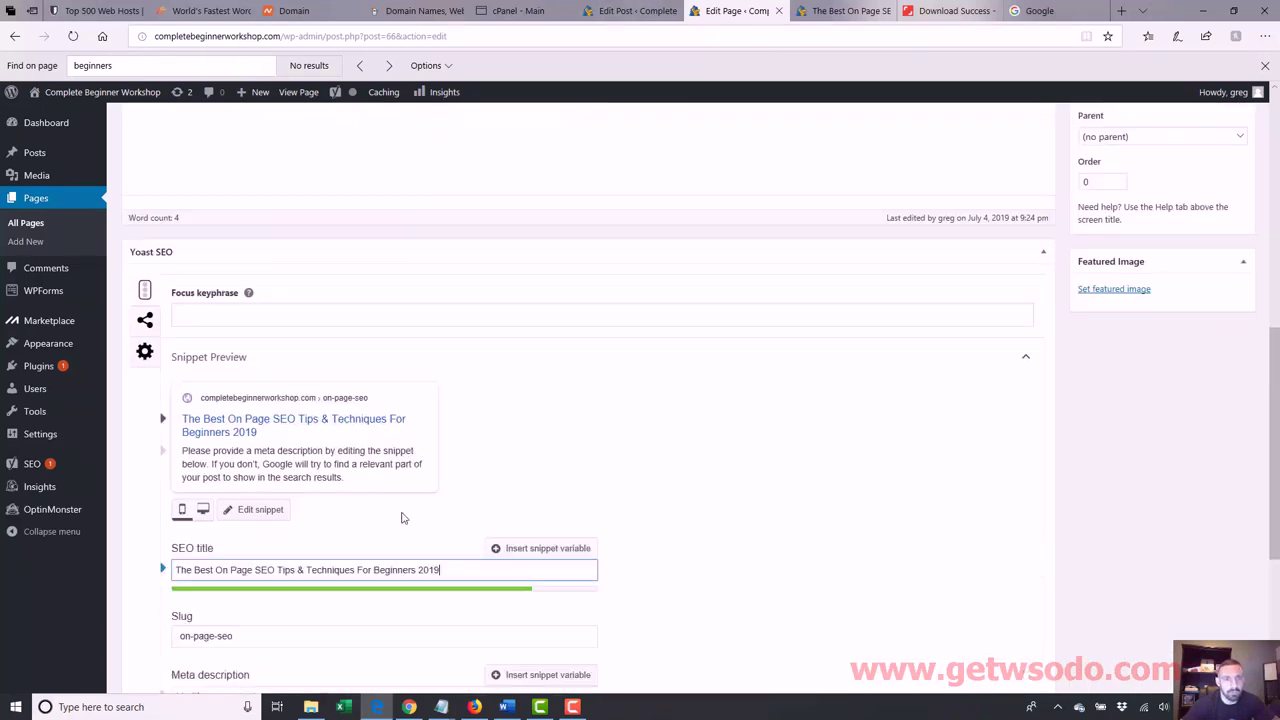
click(419, 570)
text(F)
text(or)
drag(1274, 340, 1276, 57)
click(1222, 664)
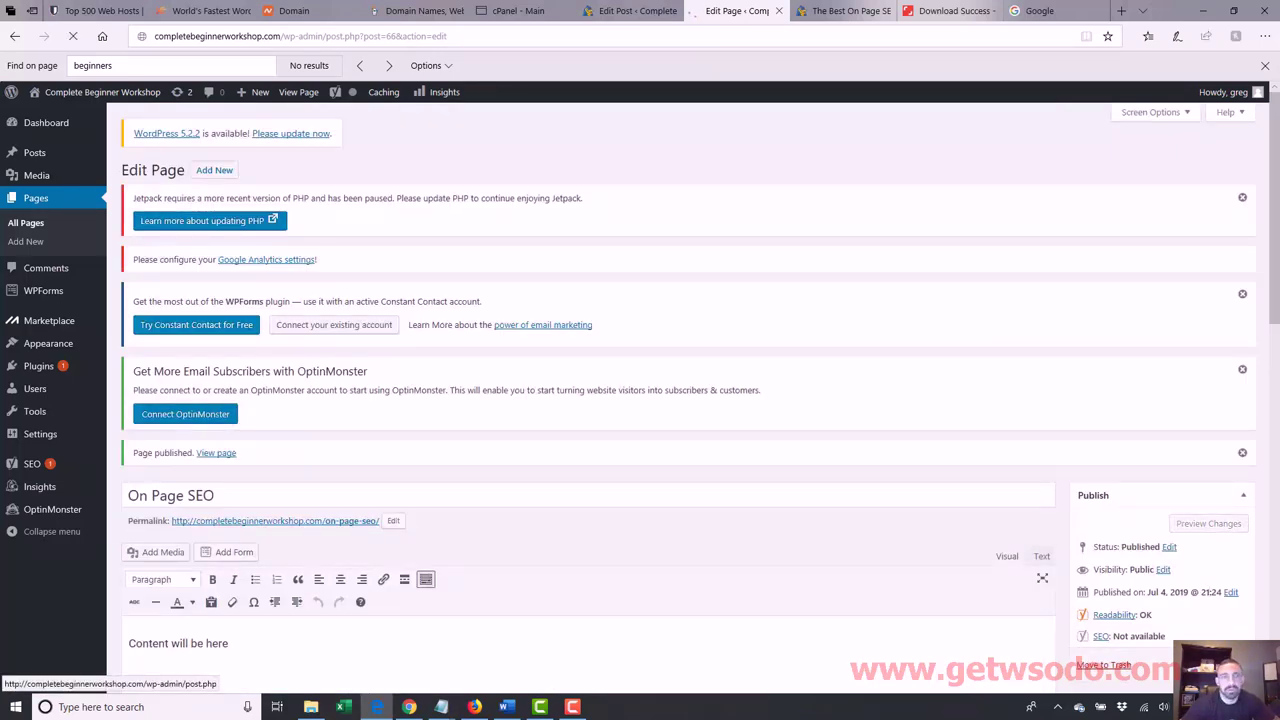
- Examine the keyword slug "on-page-seo" in the live page's web address along with its page title
click(851, 13)
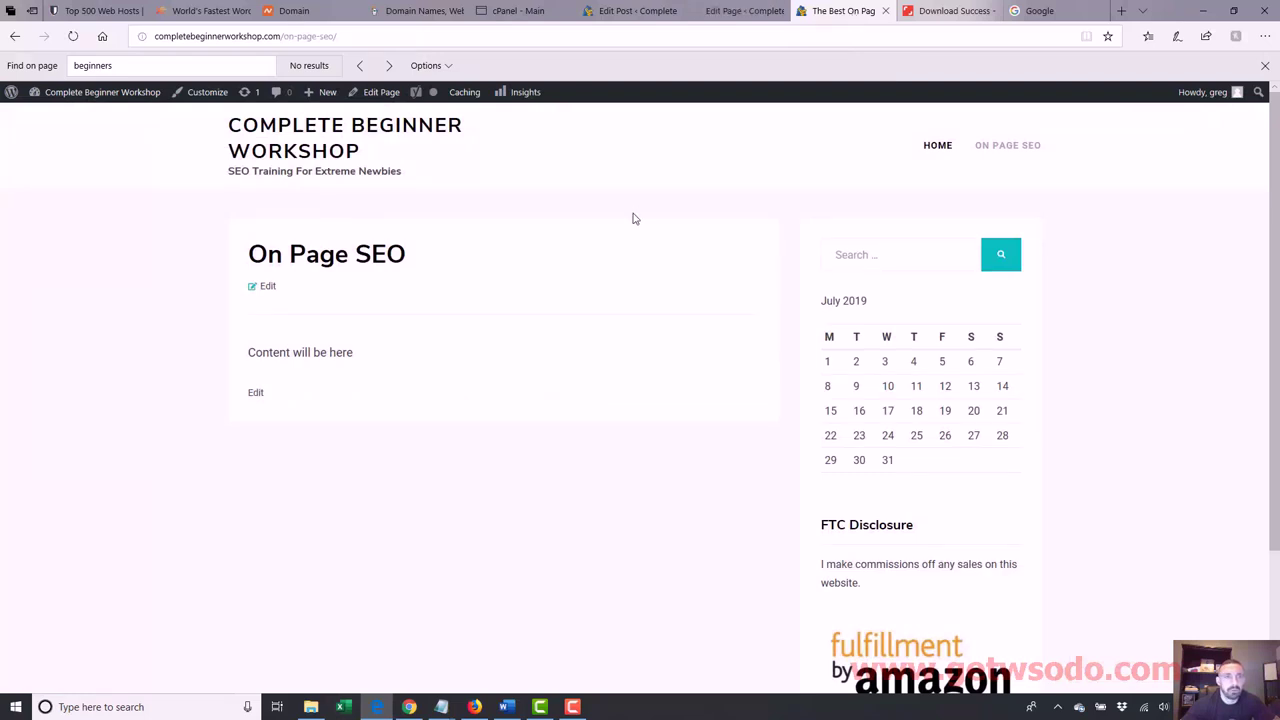
drag(284, 36, 337, 36)
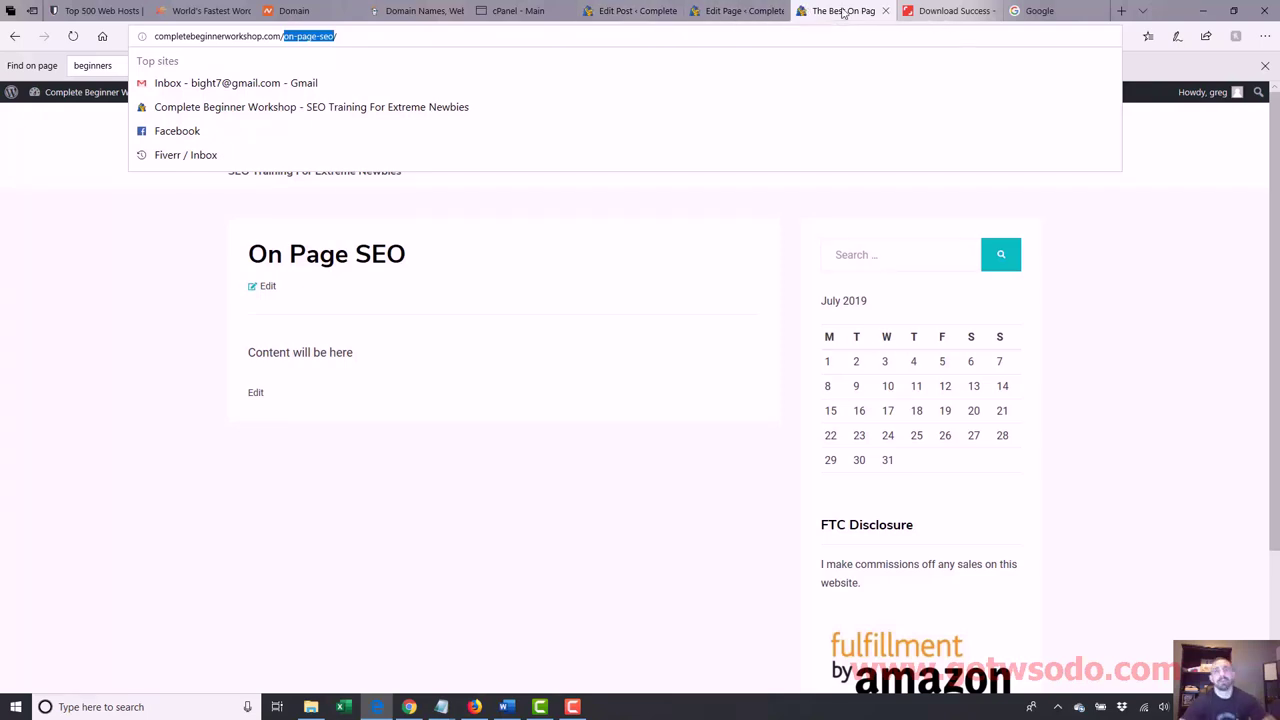
click(292, 36)
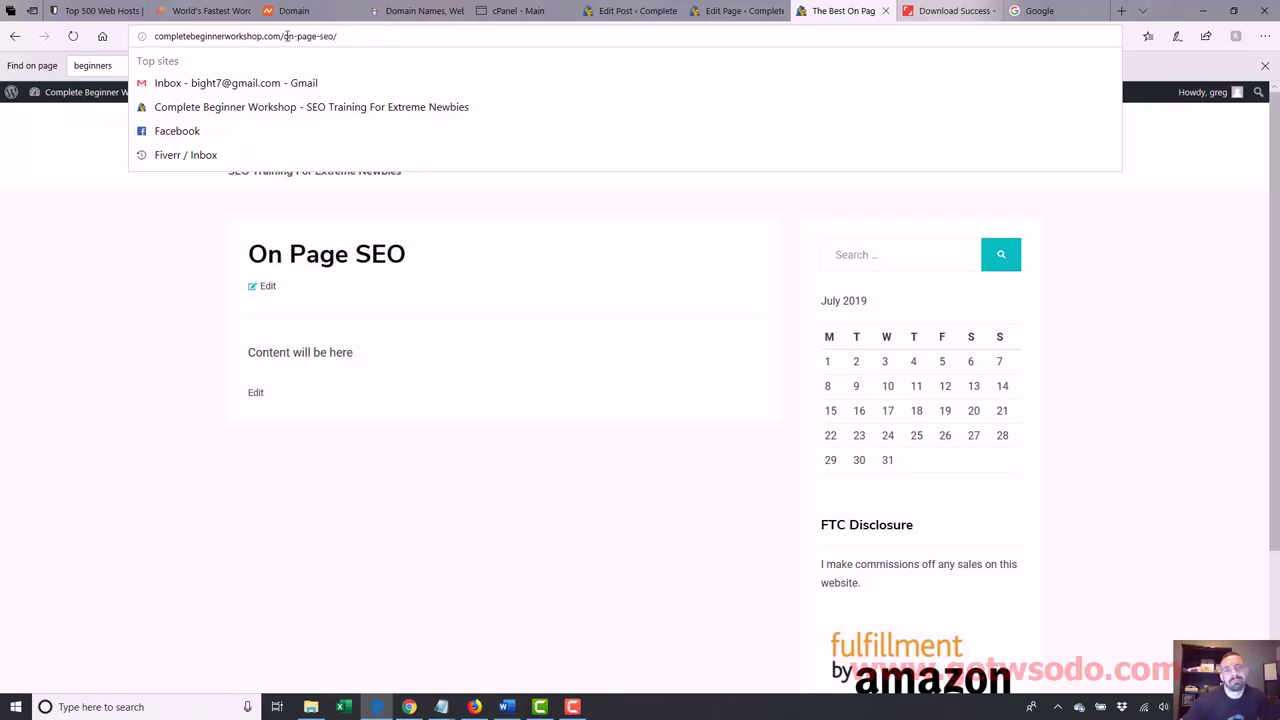
drag(285, 36, 331, 36)
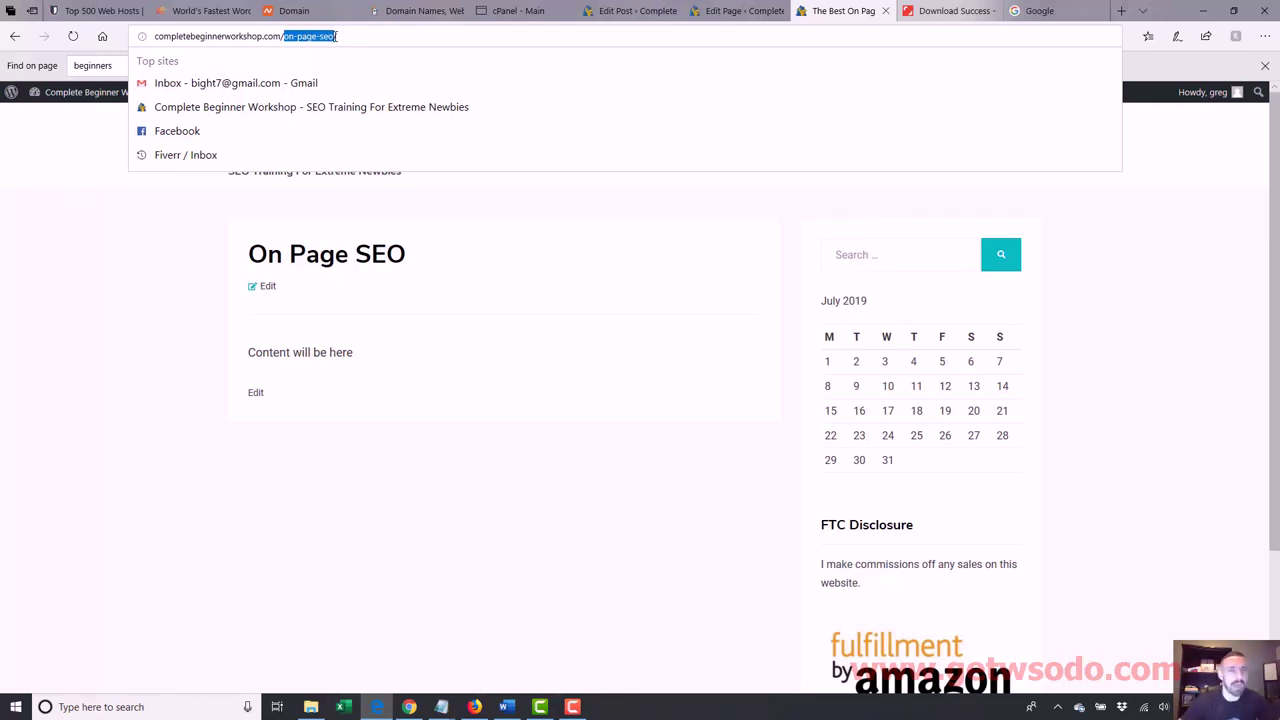
click(330, 36)
drag(334, 36, 284, 36)
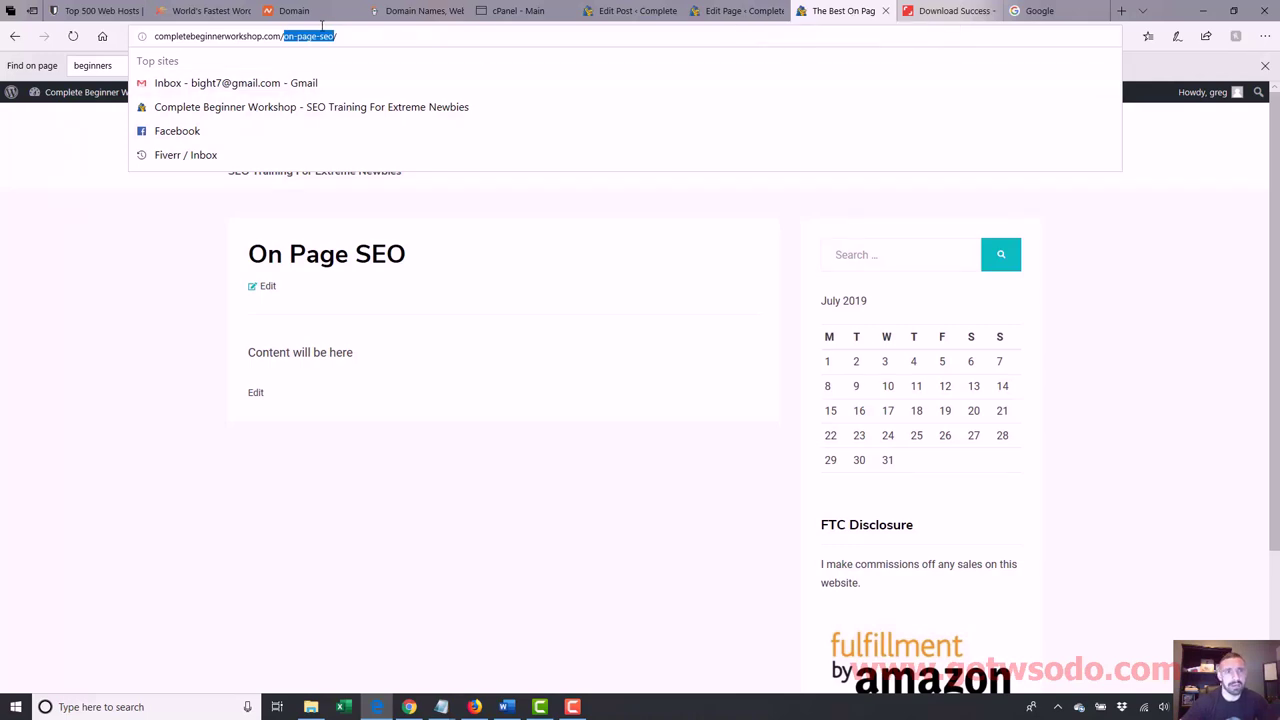
- Return to the On Page SEO page editor and check the title in the Yoast snippet preview
click(758, 11)
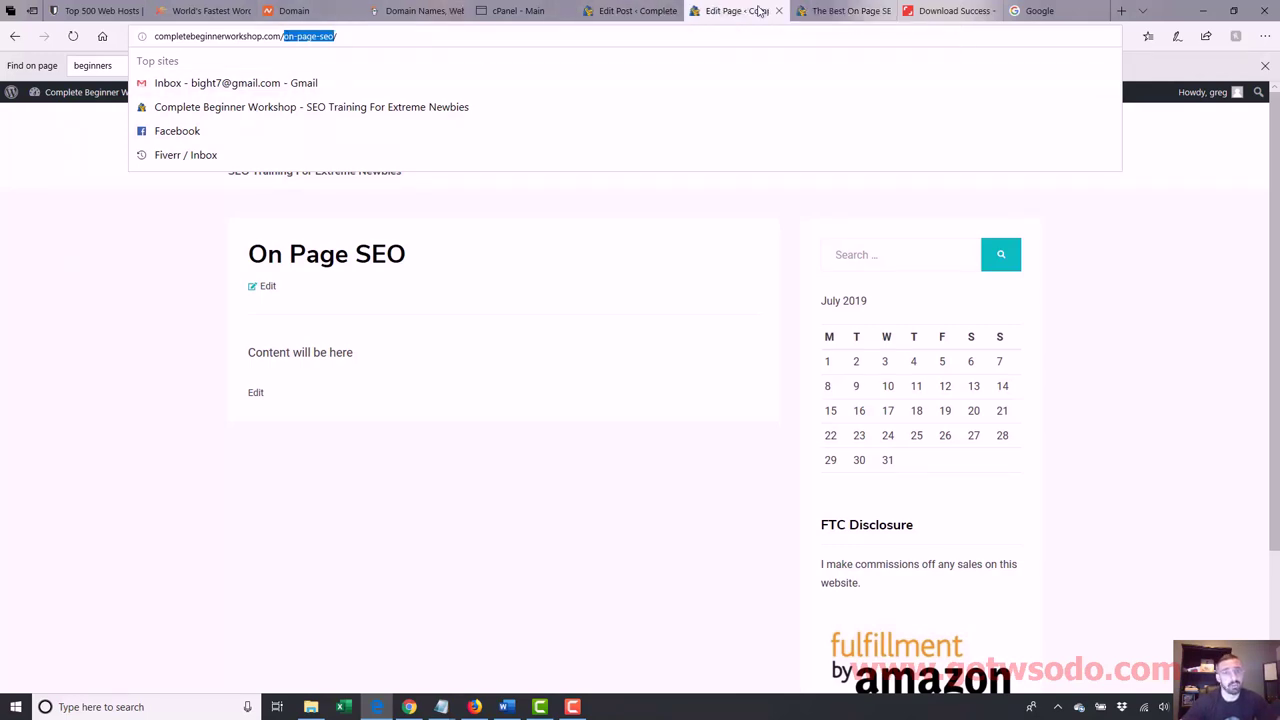
mouse_move(1276, 175)
mouse_down()
mouse_move(1276, 205)
mouse_move(1276, 183)
mouse_up()
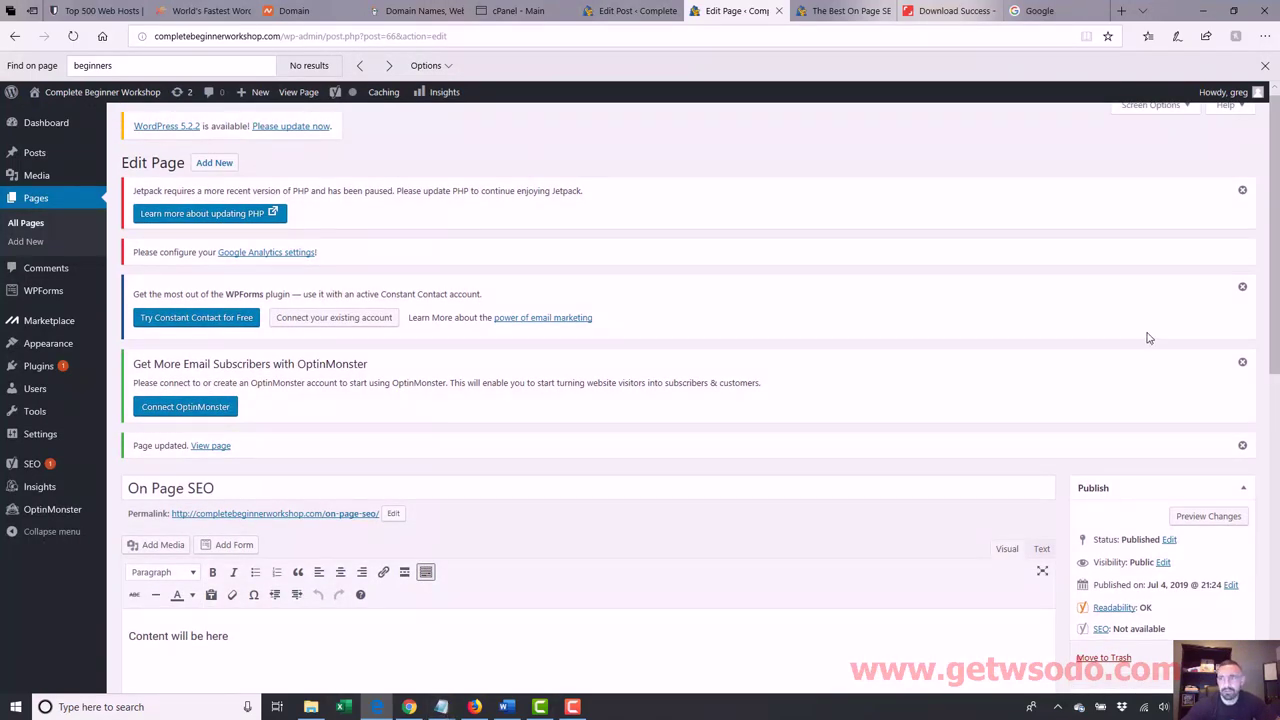
click(1275, 450)
scroll(1275, 450, down, 2)
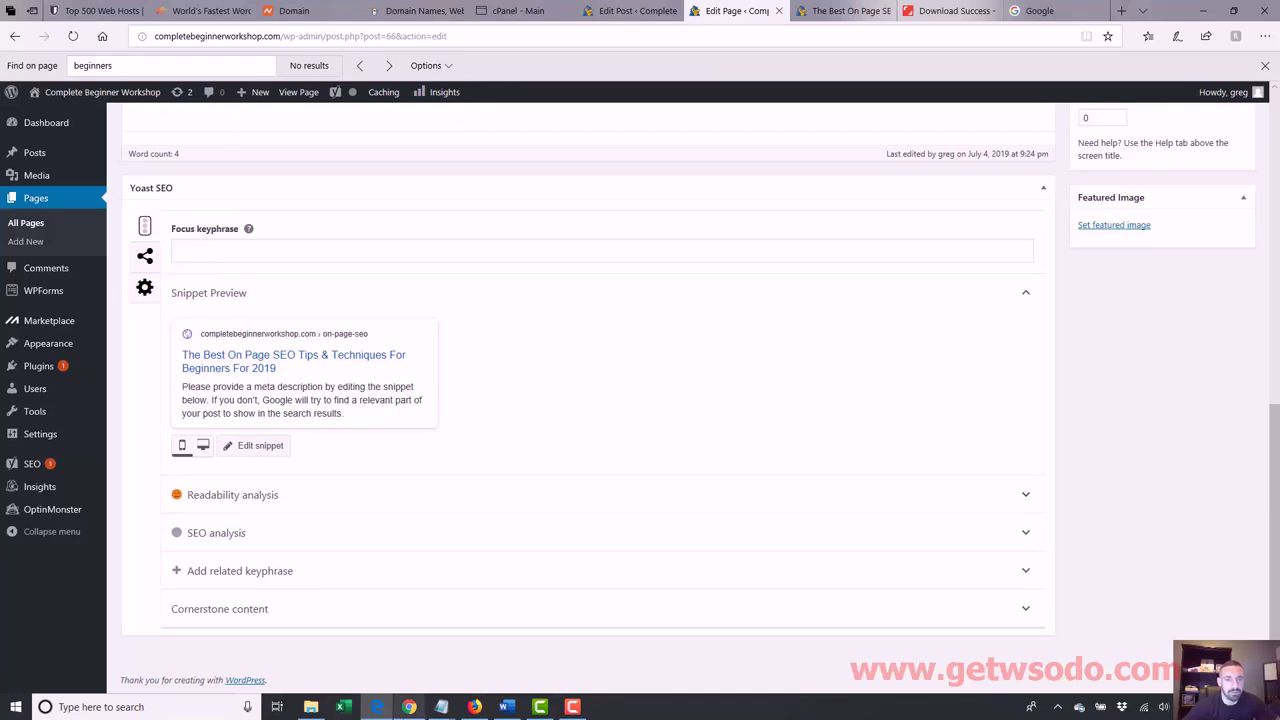
- Switch to the Notepad notes and review the keyword list under the on-page-seo address, starting with "on page seo for beginners"
mouse_move(441, 712)
click(563, 662)
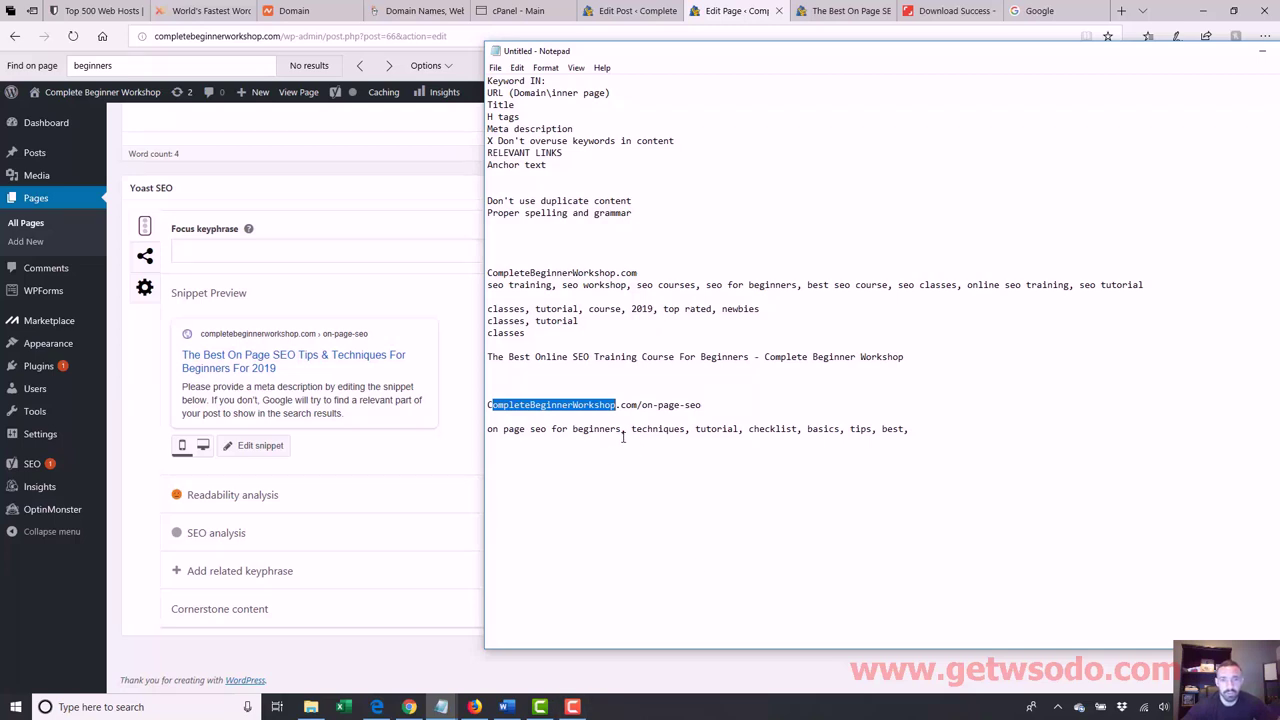
drag(623, 429, 504, 426)
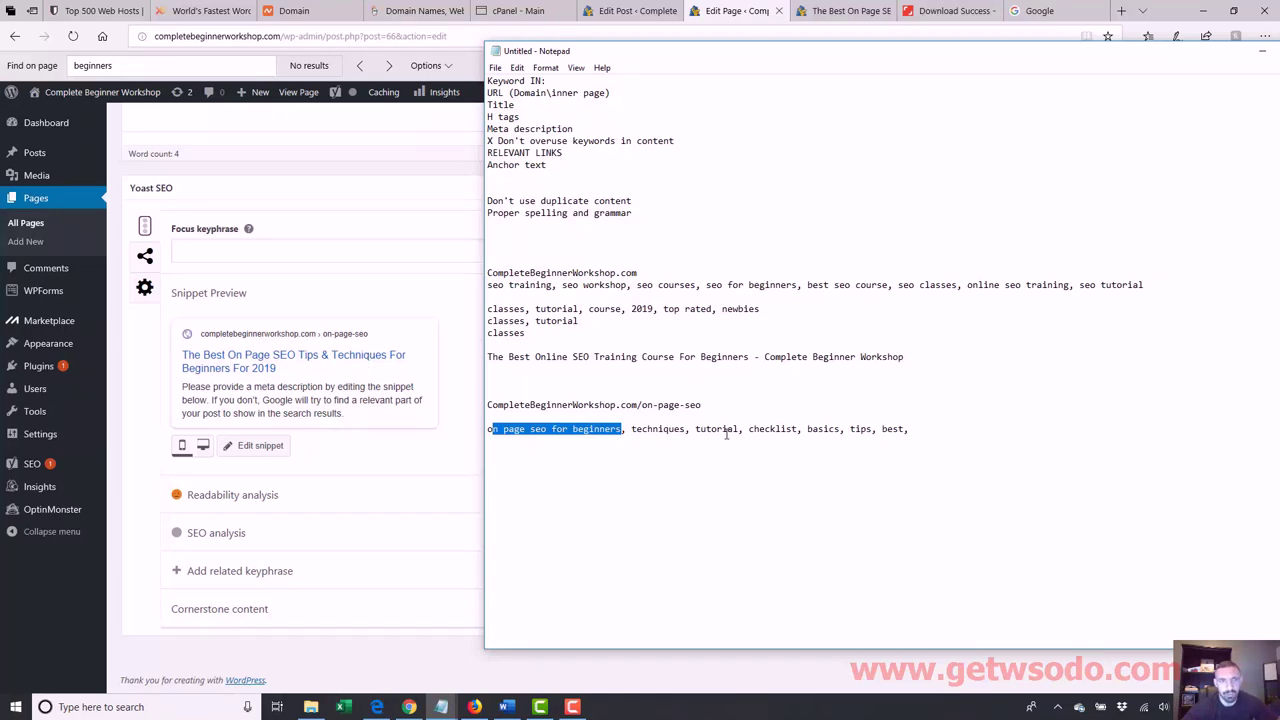
click(922, 436)
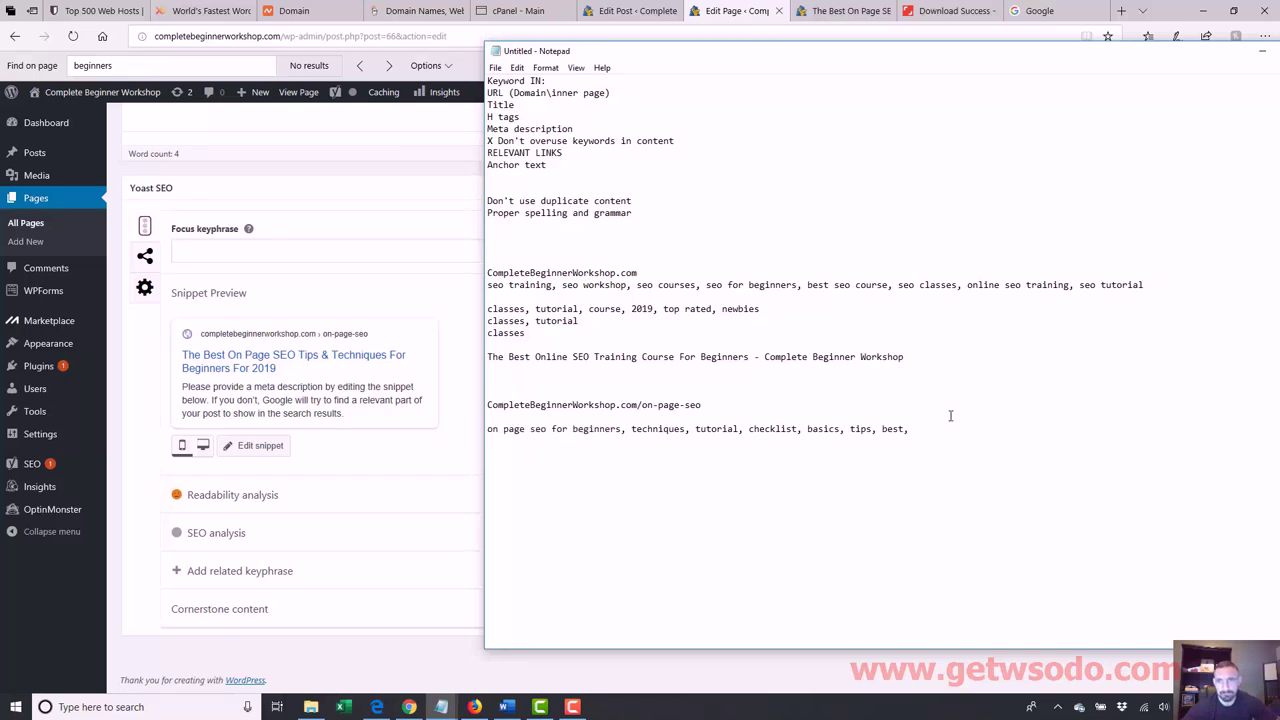
- Add "top" to the on-page-seo keyword list in the notes and write "top, basics, tutorial" on a separate line below
click(950, 416)
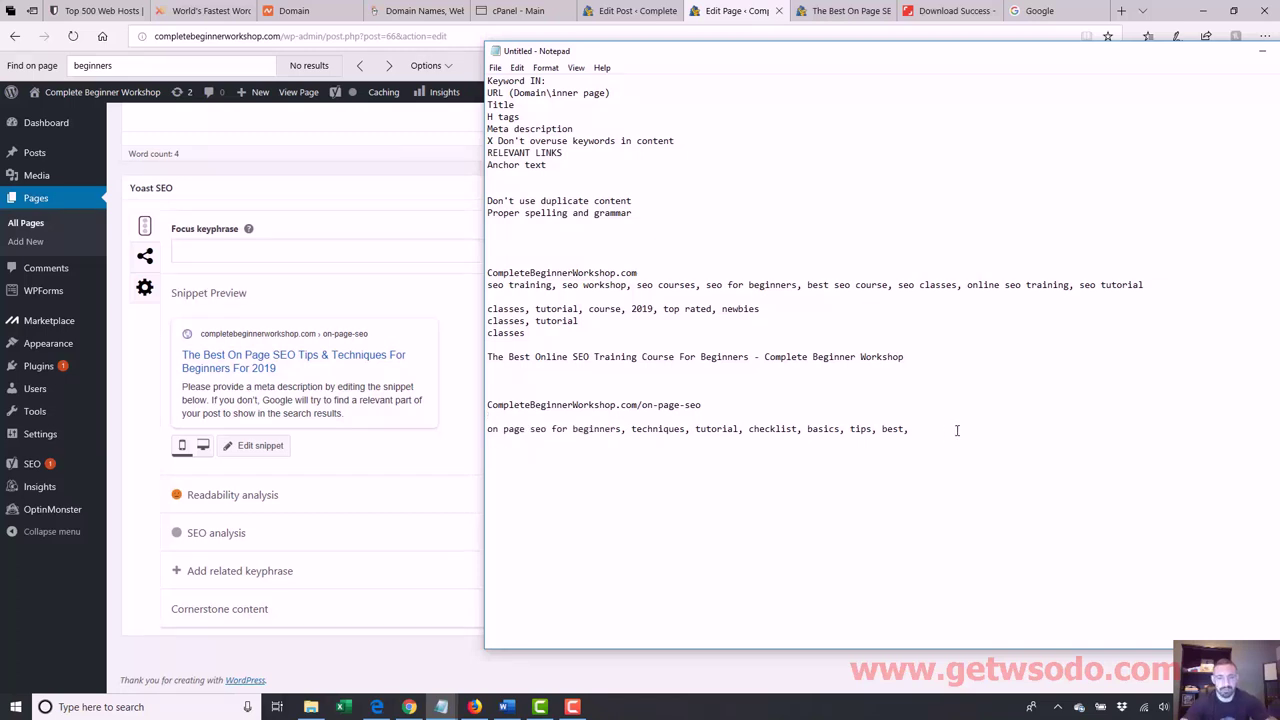
text(top)
key(Return)
key(Return)
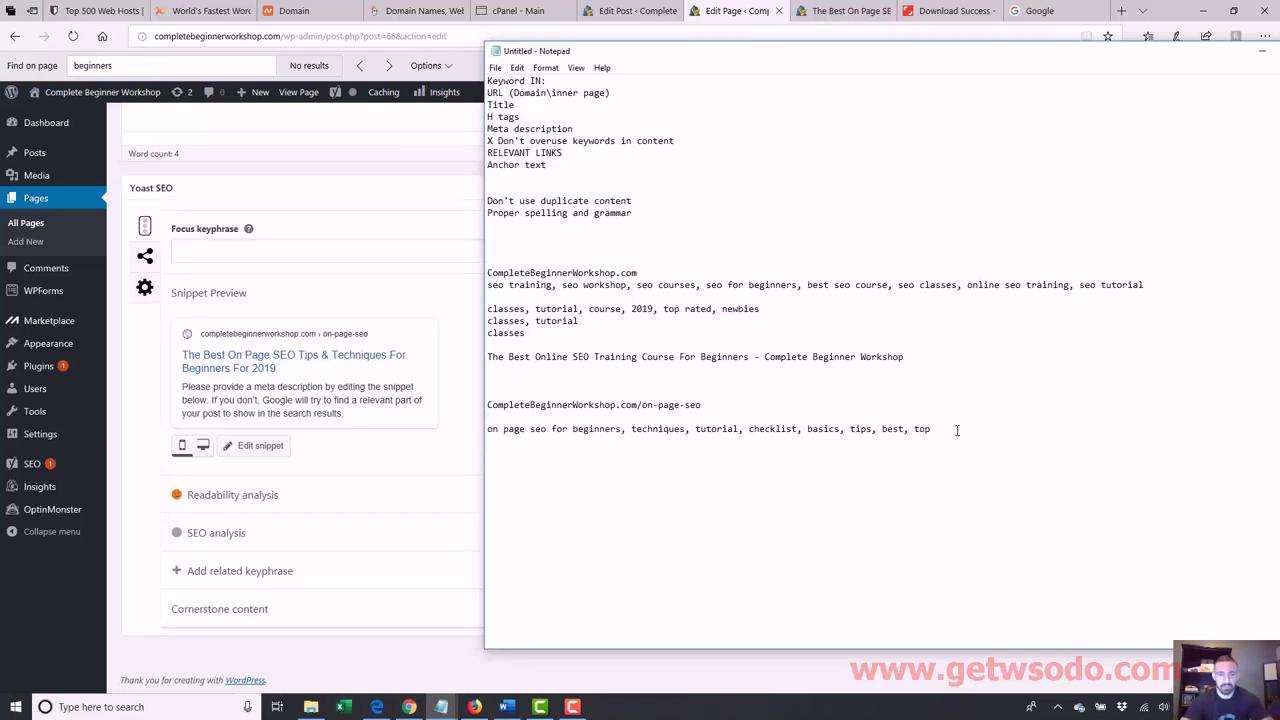
text(top, basics,)
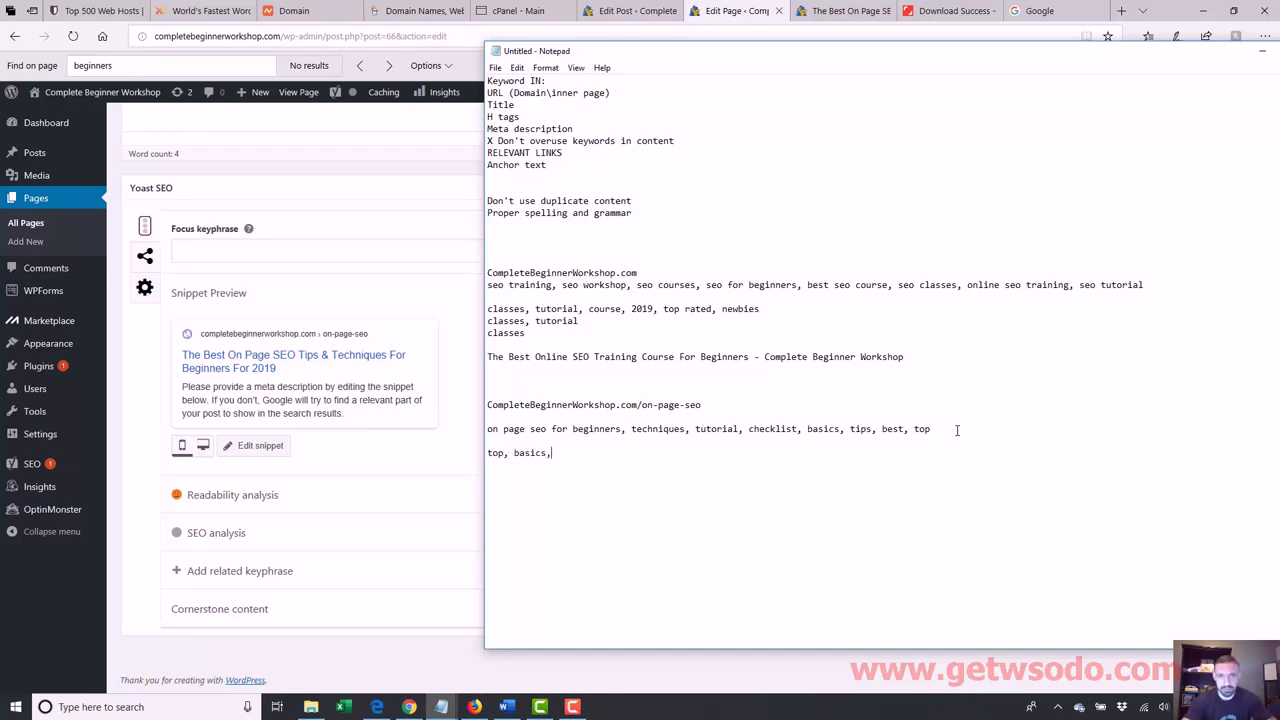
text( tutorial)
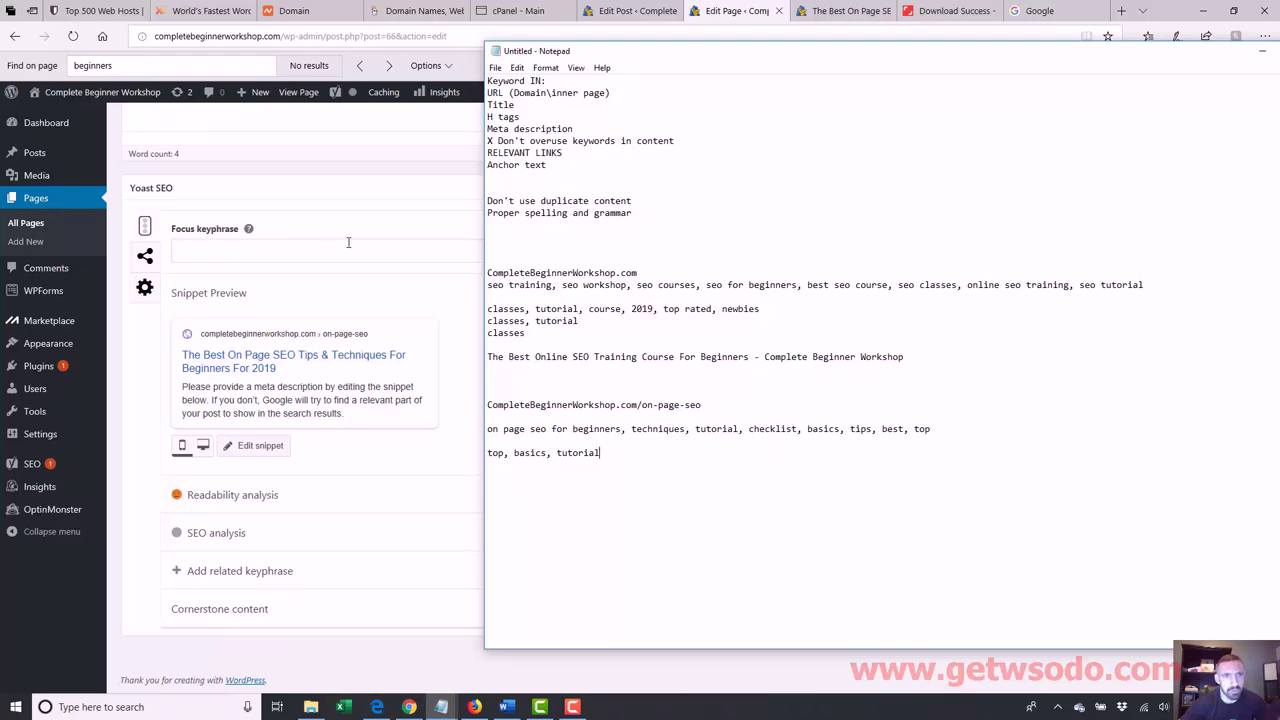
- Switch to the WordPress page editor and change the page title to "The Top On Page Search Engine Optimization Tutorial"
click(423, 214)
scroll(1121, 355, up, 5)
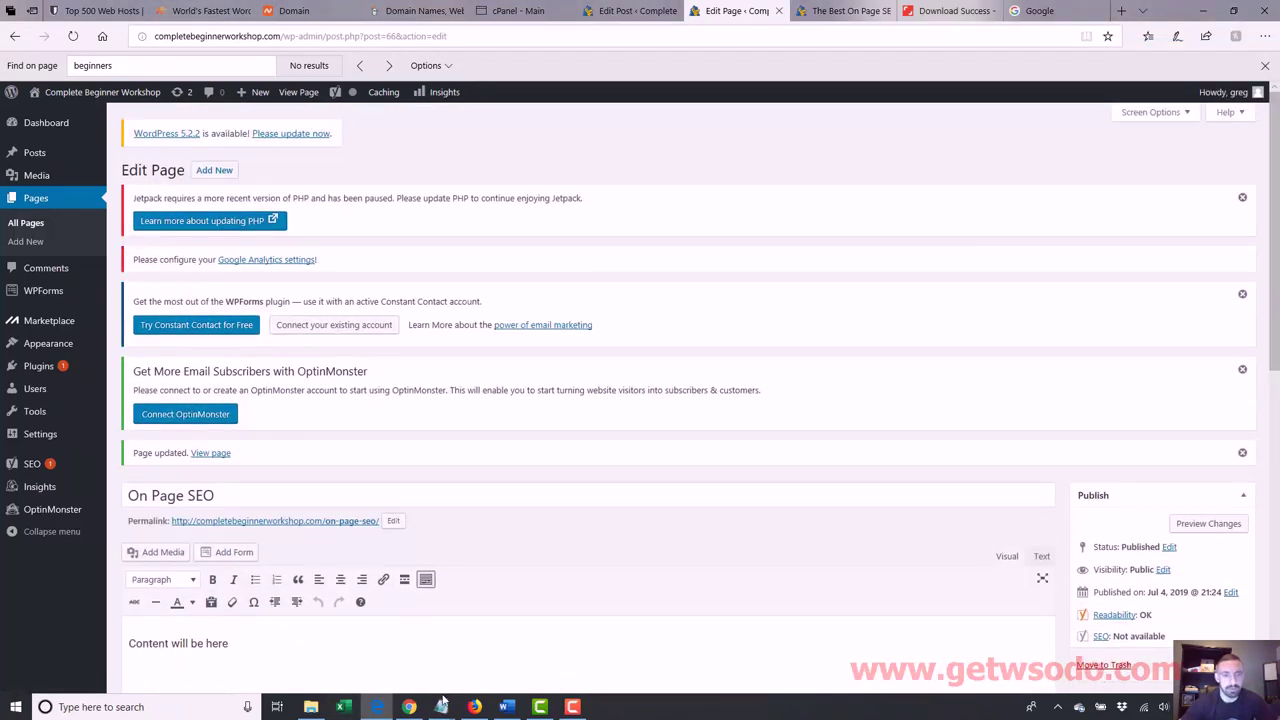
mouse_move(441, 707)
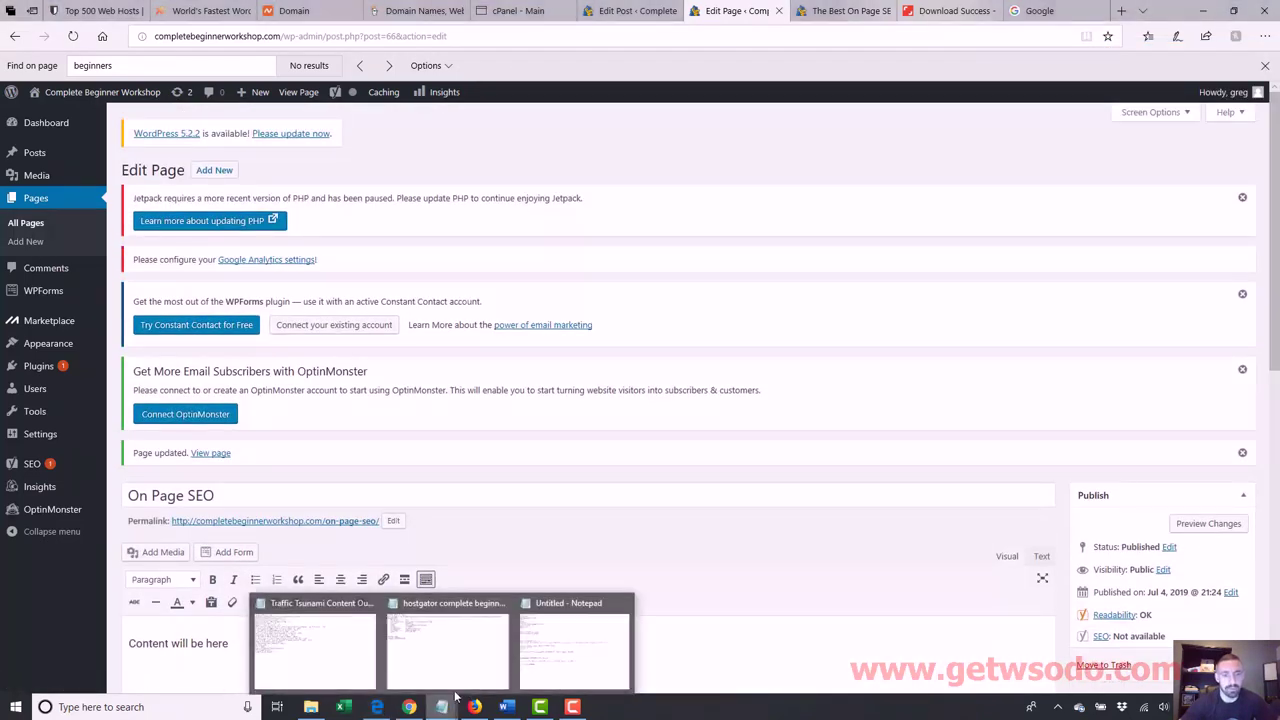
click(553, 647)
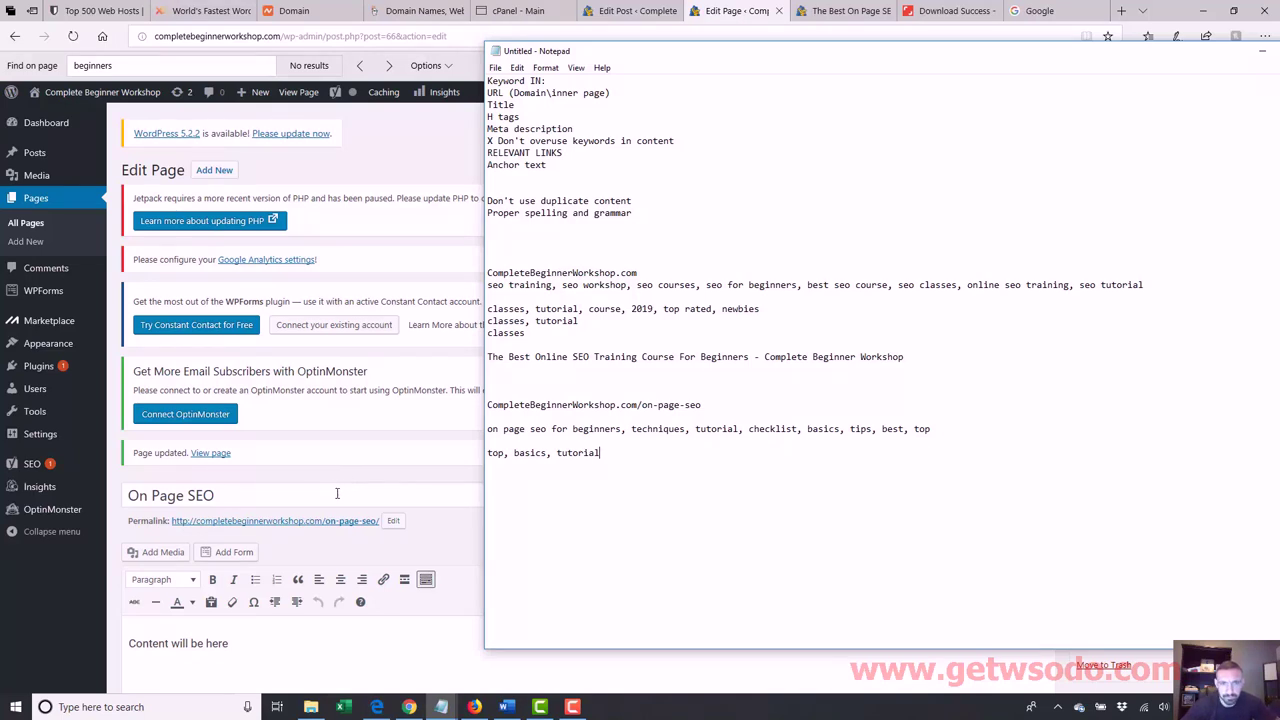
triple_click(337, 493)
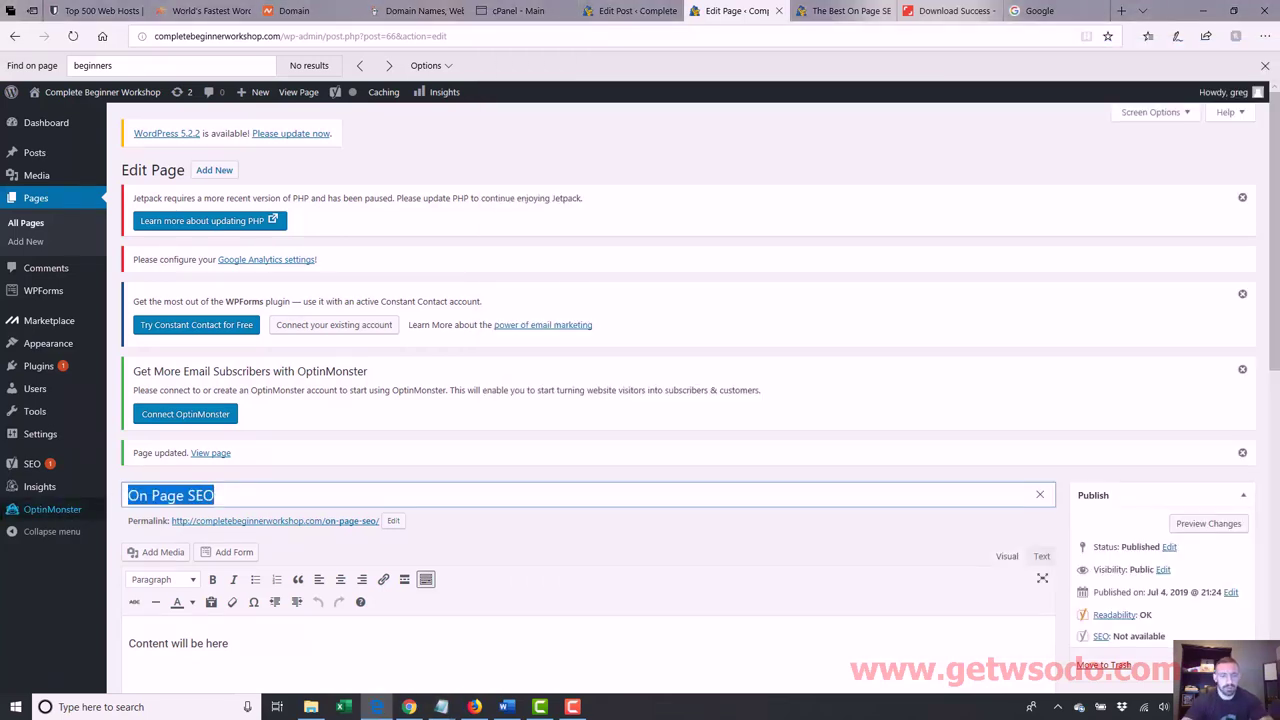
text(The Top )
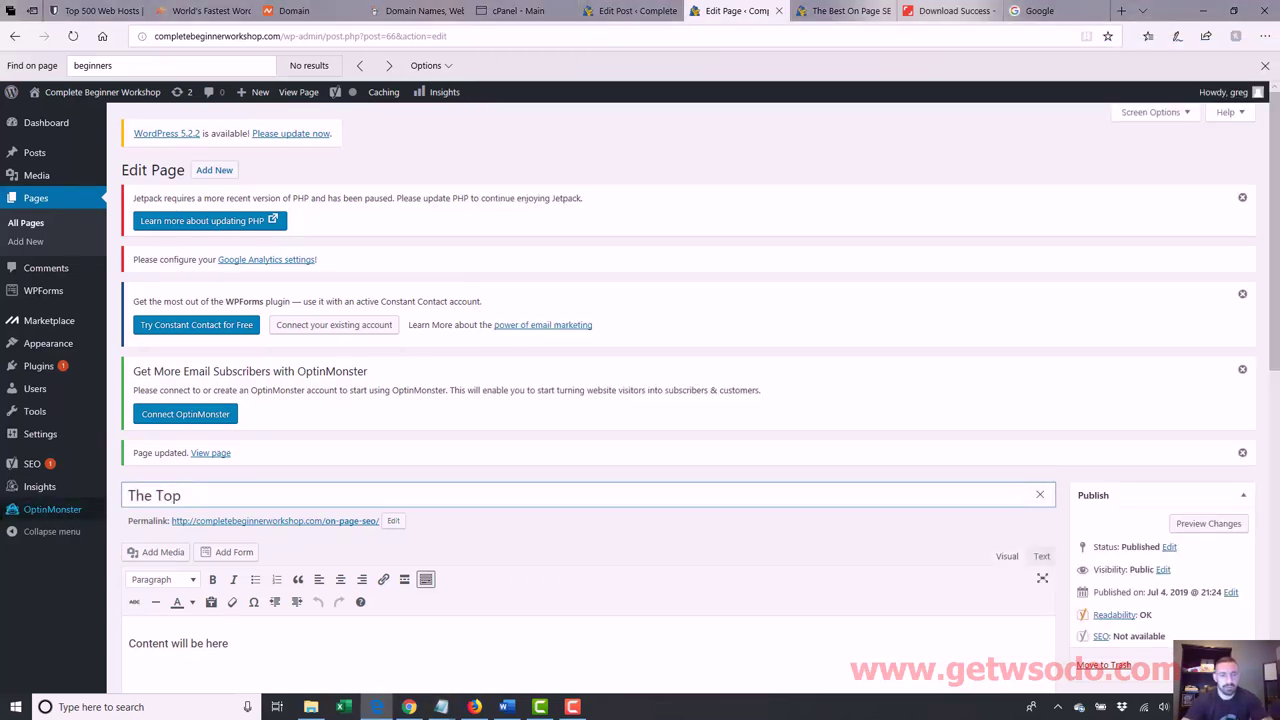
text(On Page S)
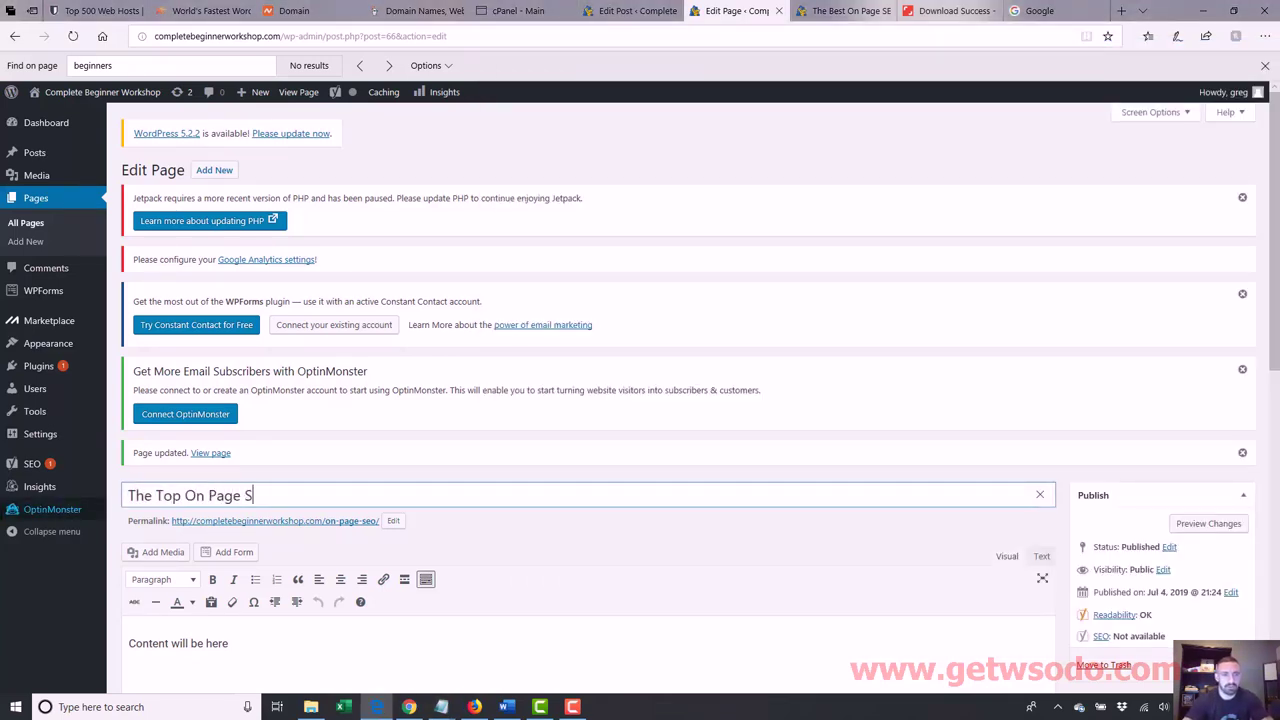
text(earch Engine Opt)
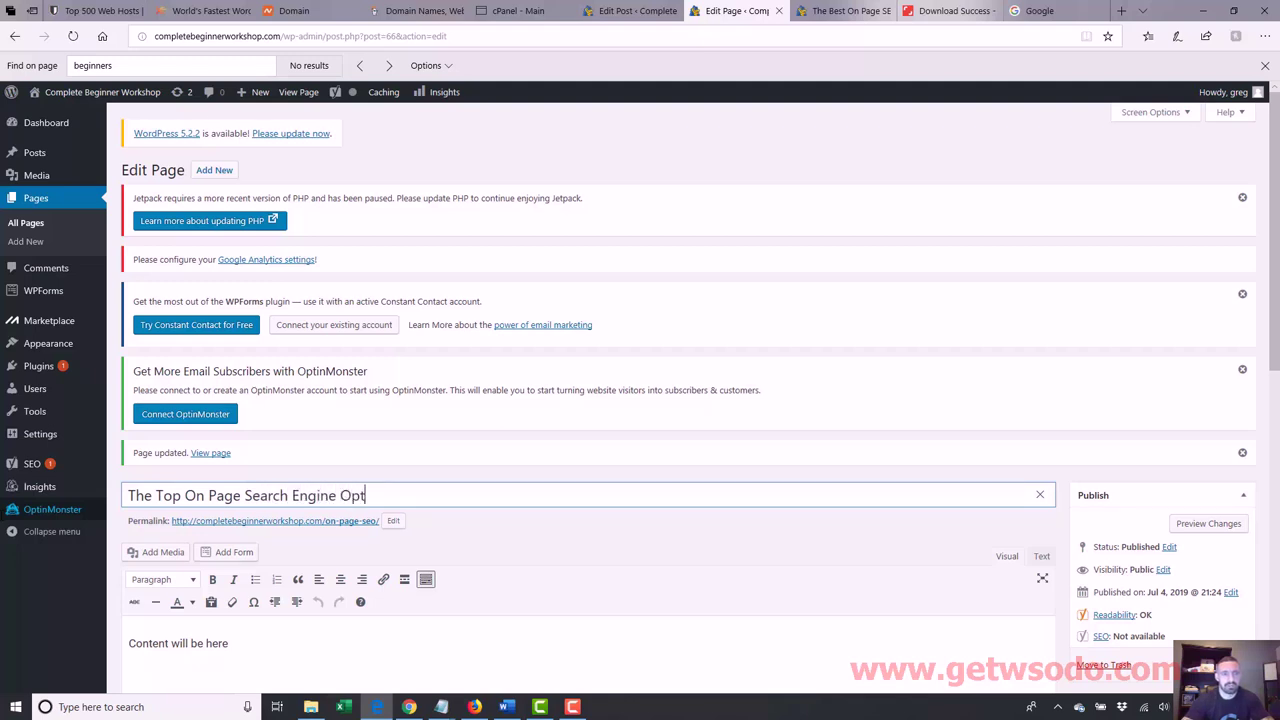
text(imization Tutoria)
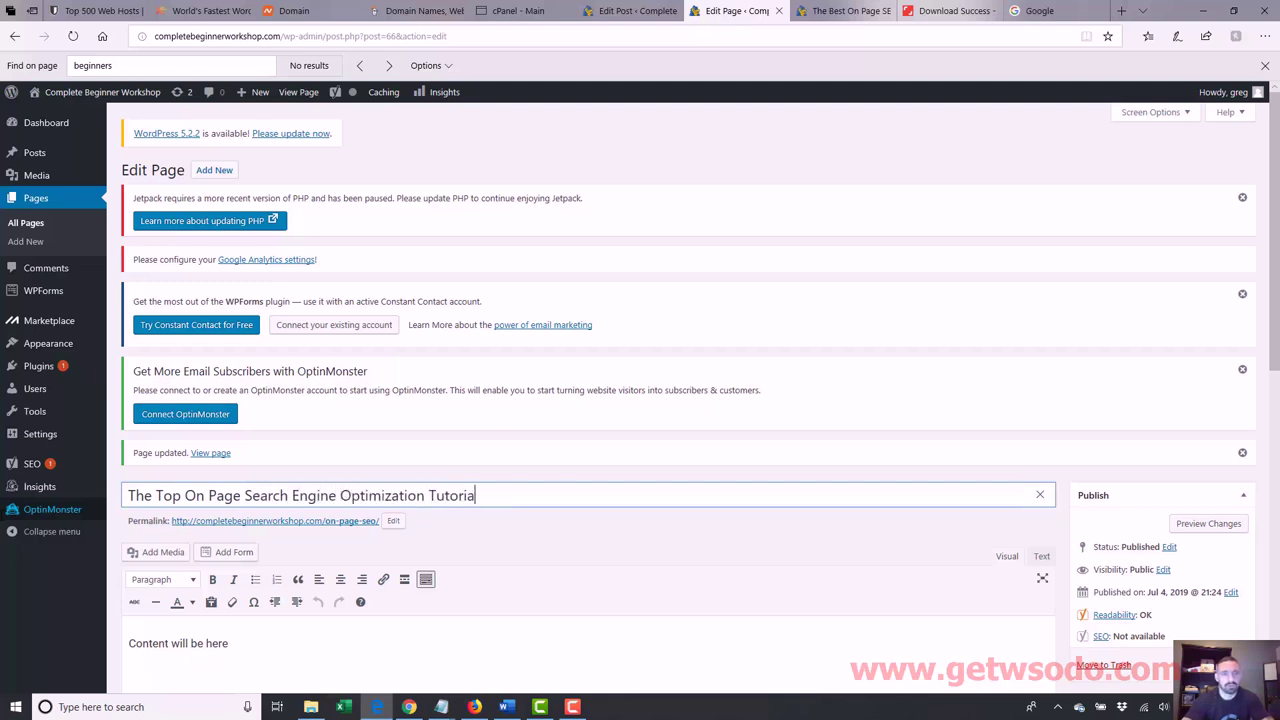
text(l)
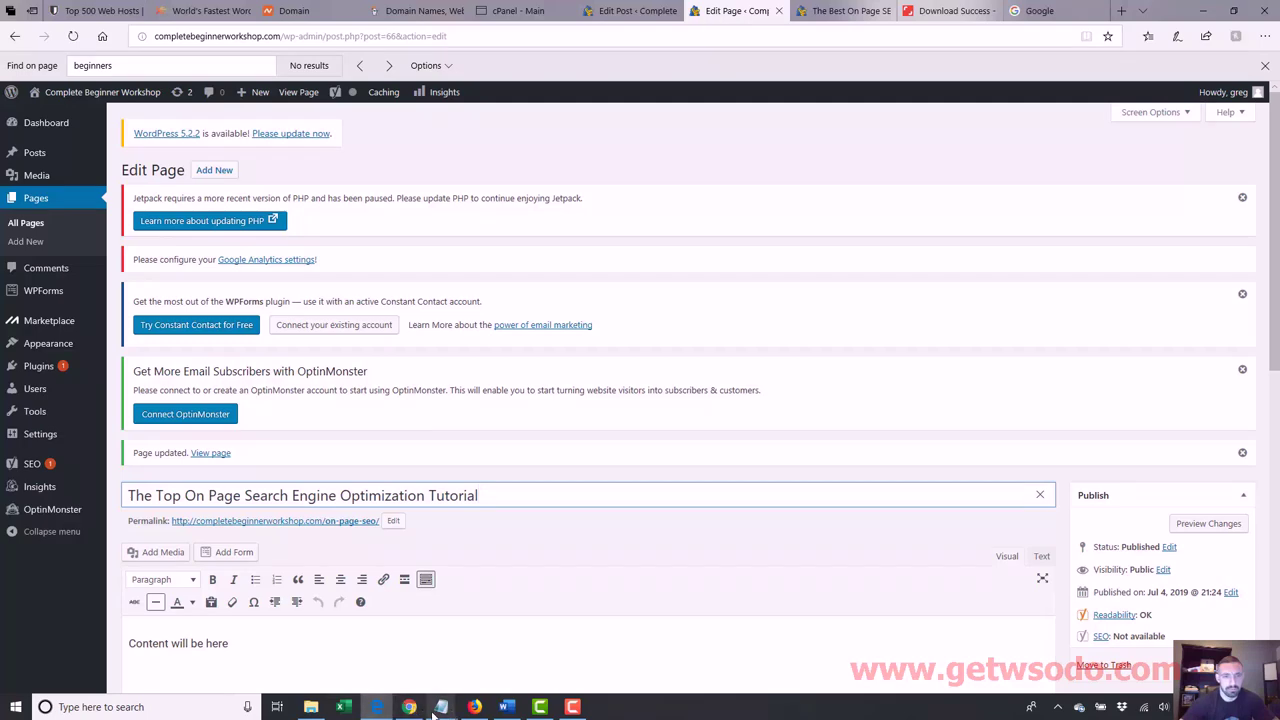
- Check the keyword notes, switch to Chrome and search Google for "beginners synonym" in a new tab
mouse_move(437, 710)
click(557, 666)
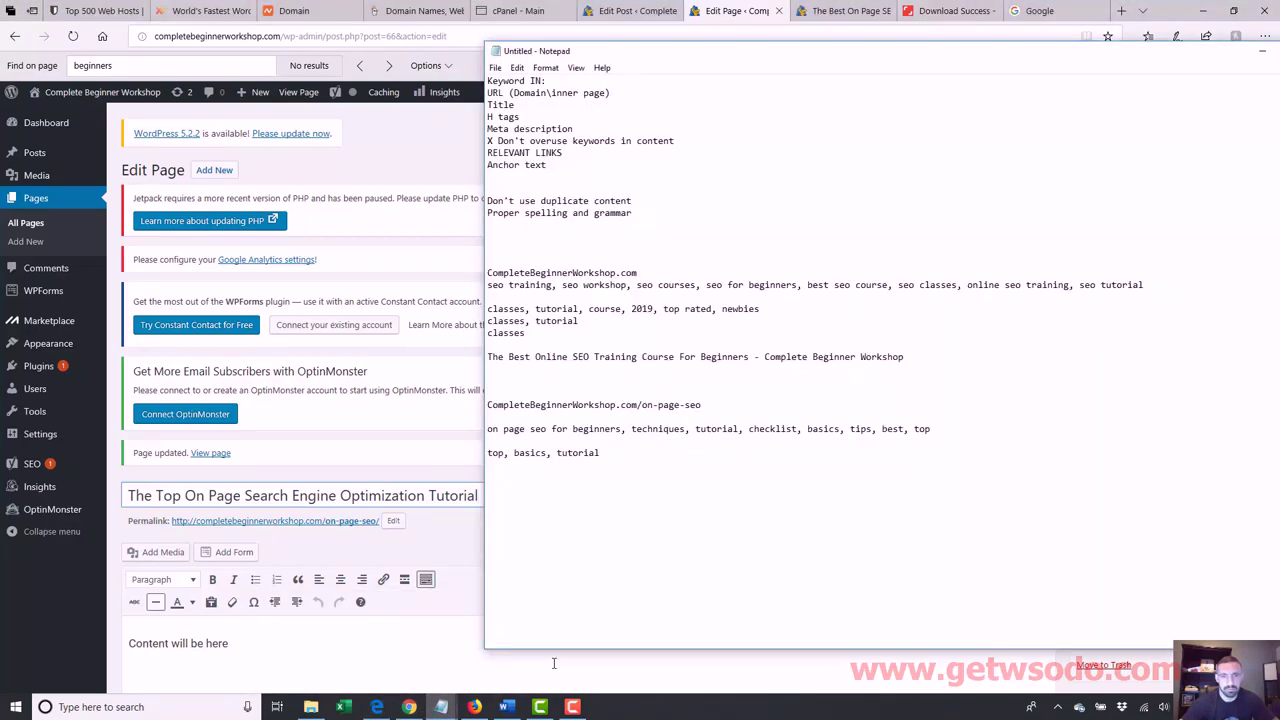
click(409, 707)
key(ctrl+t)
text(begin)
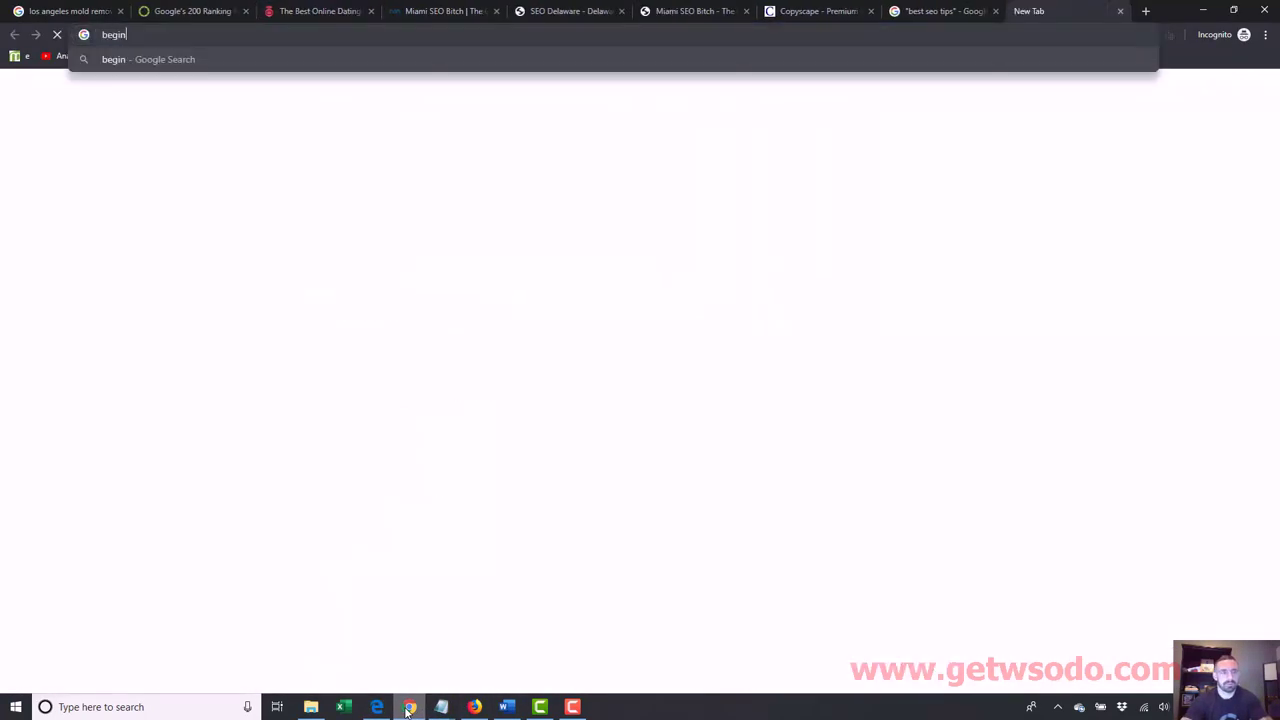
text(ners)
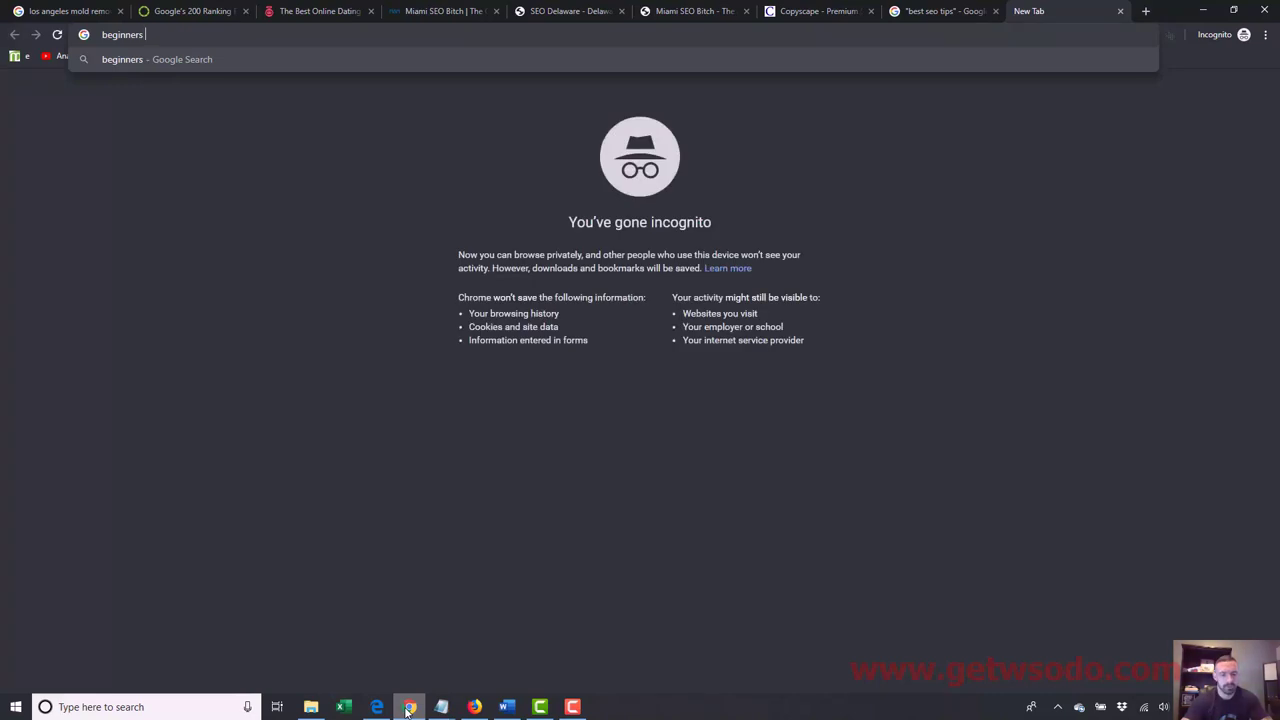
text( synonym)
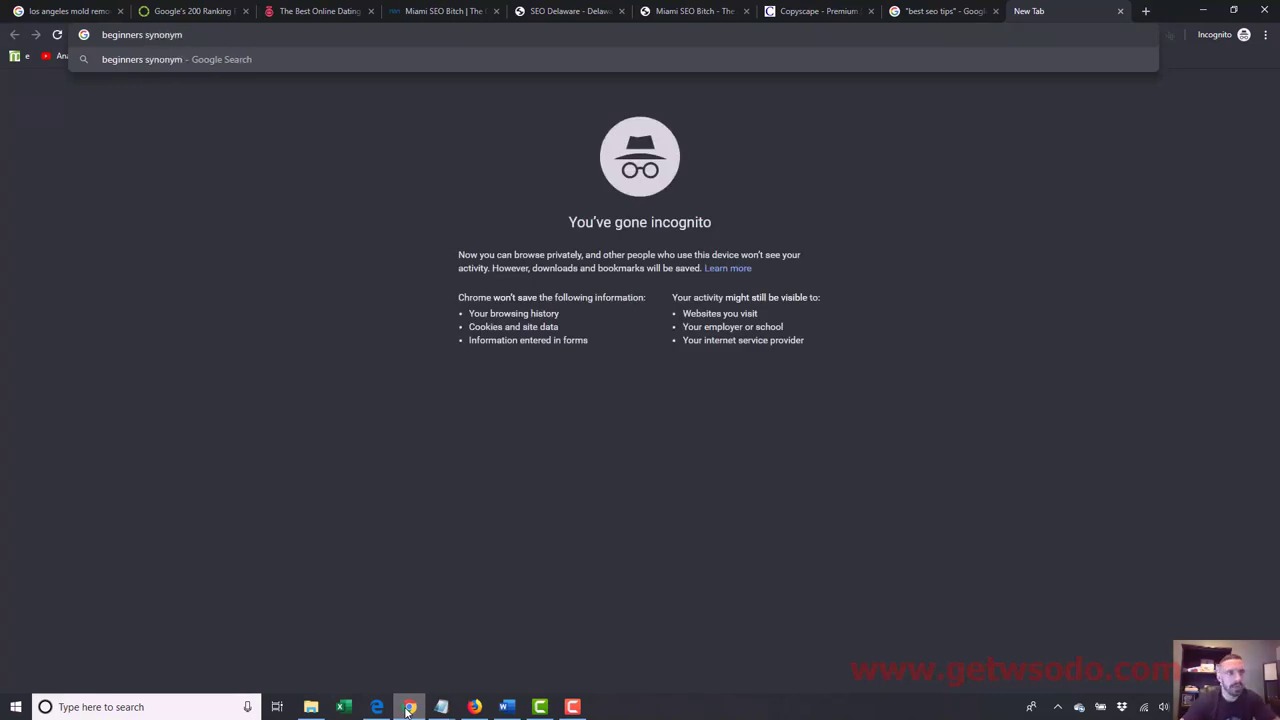
key(Return)
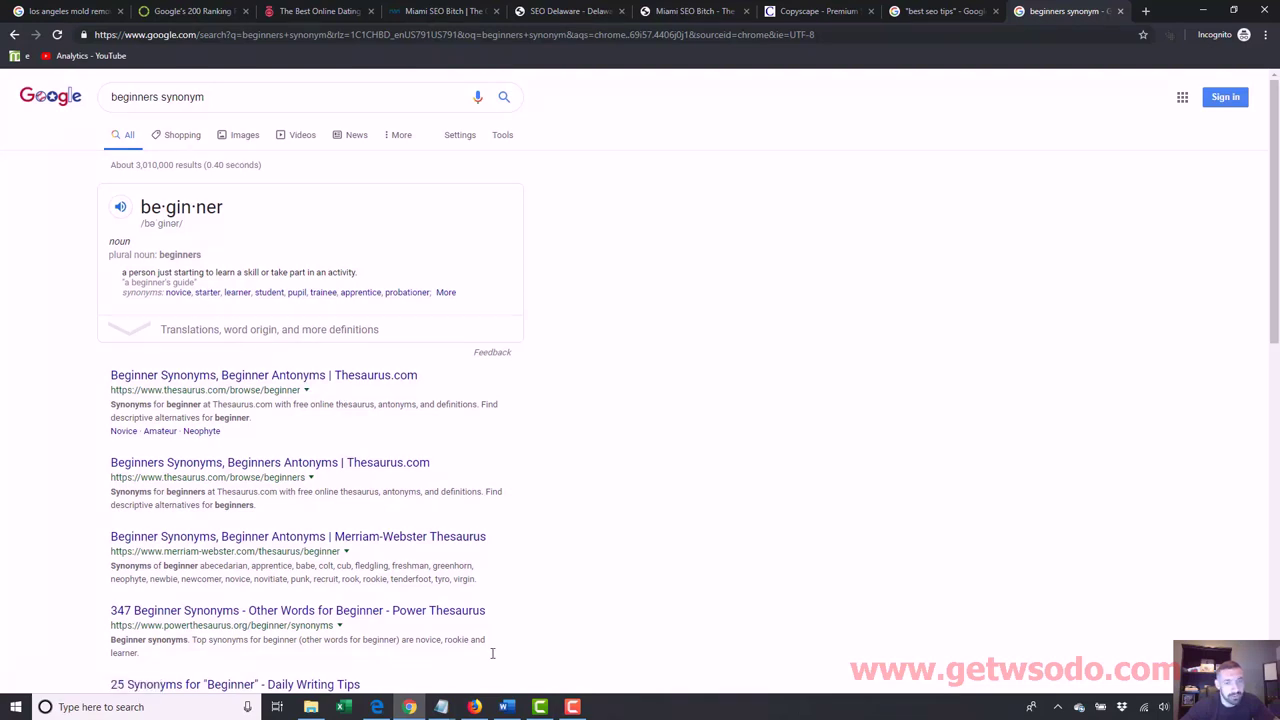
- Expand Google's full list of synonyms for beginner, and append "For Beginners" to the page title in the WordPress editor
click(378, 707)
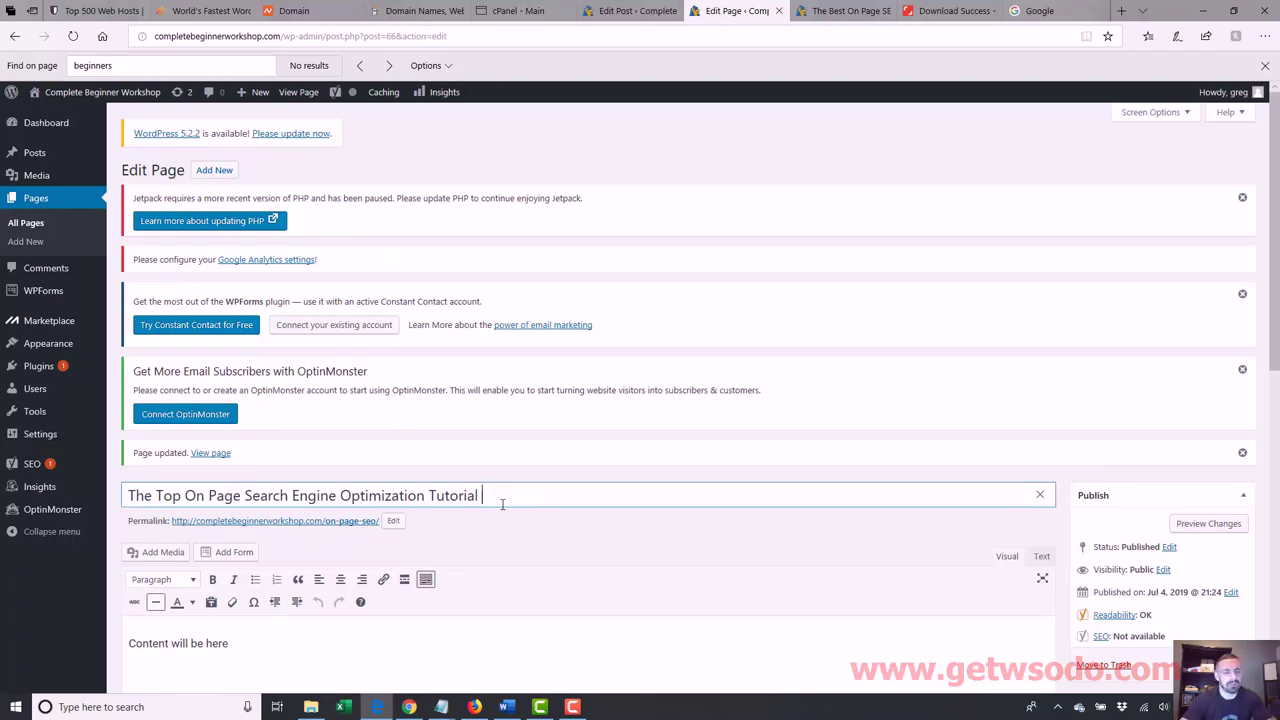
click(409, 707)
click(409, 707)
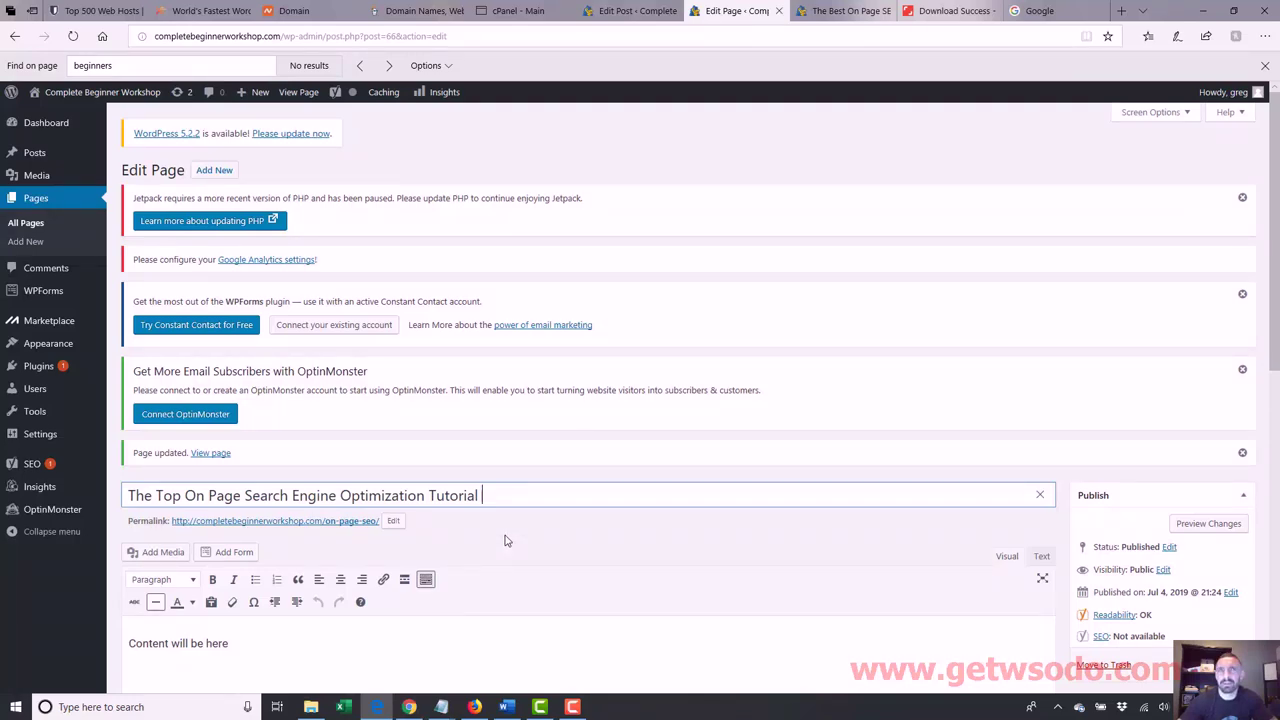
click(409, 707)
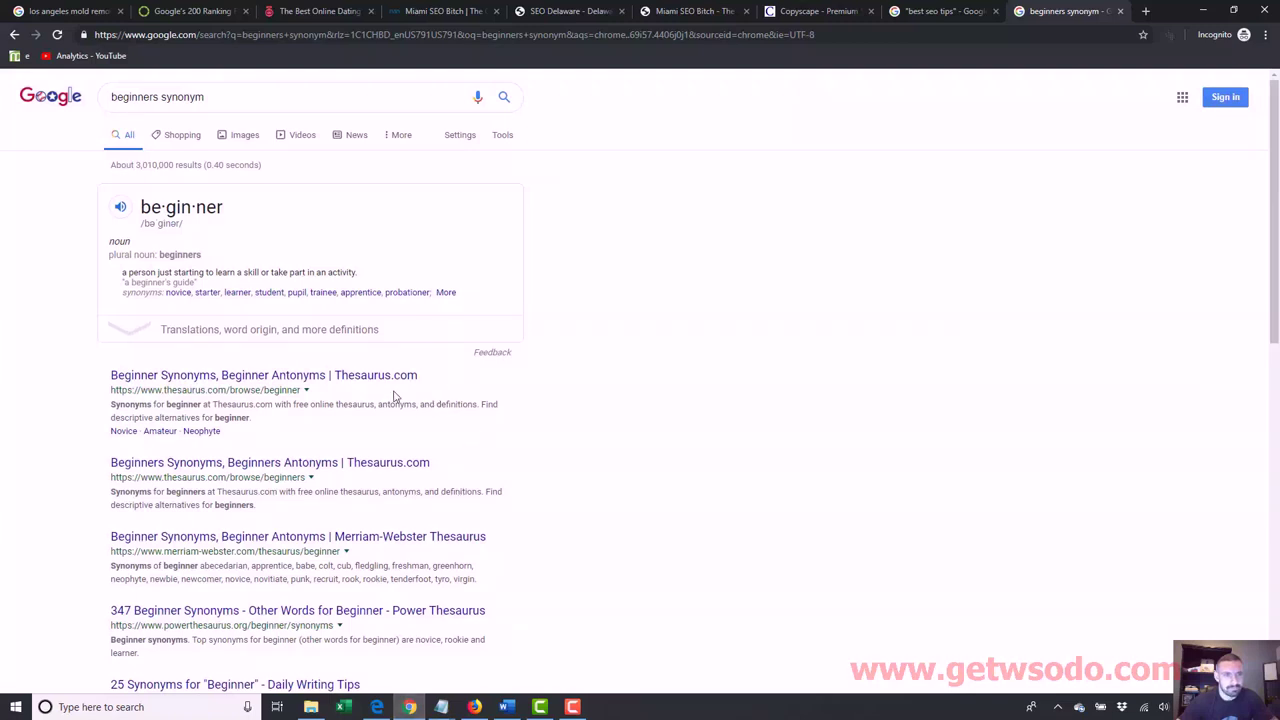
click(445, 293)
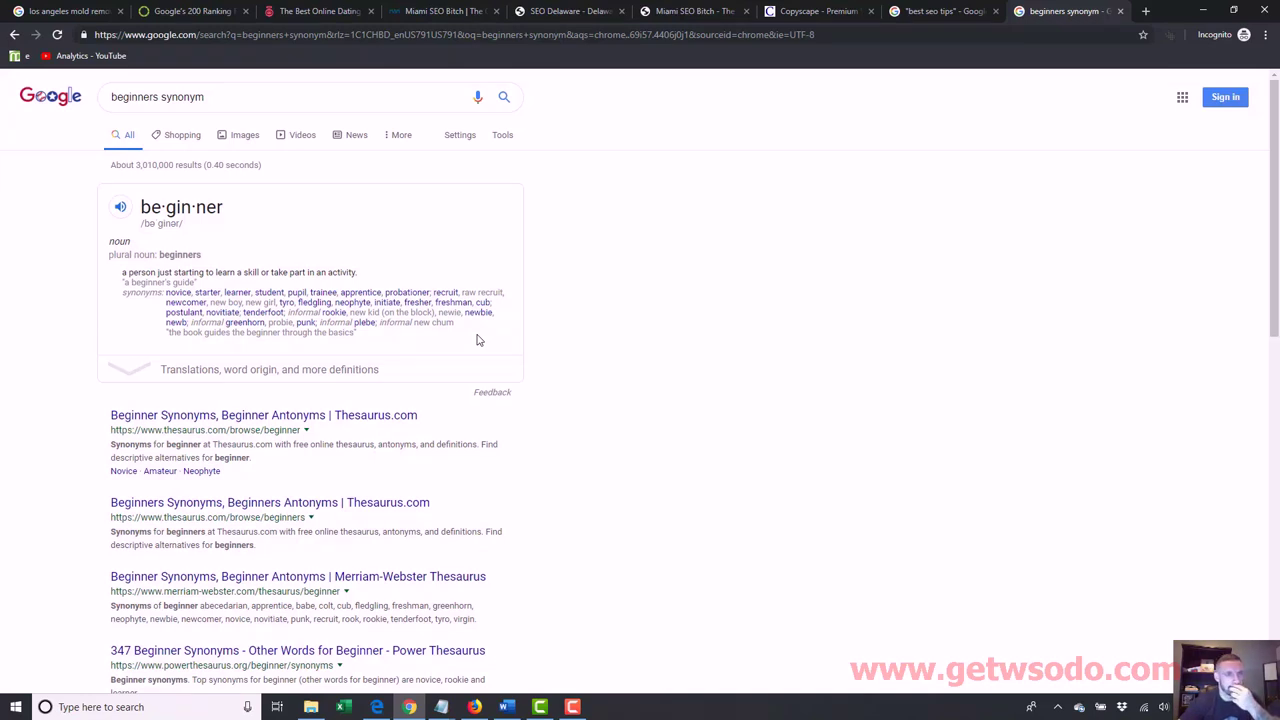
click(381, 711)
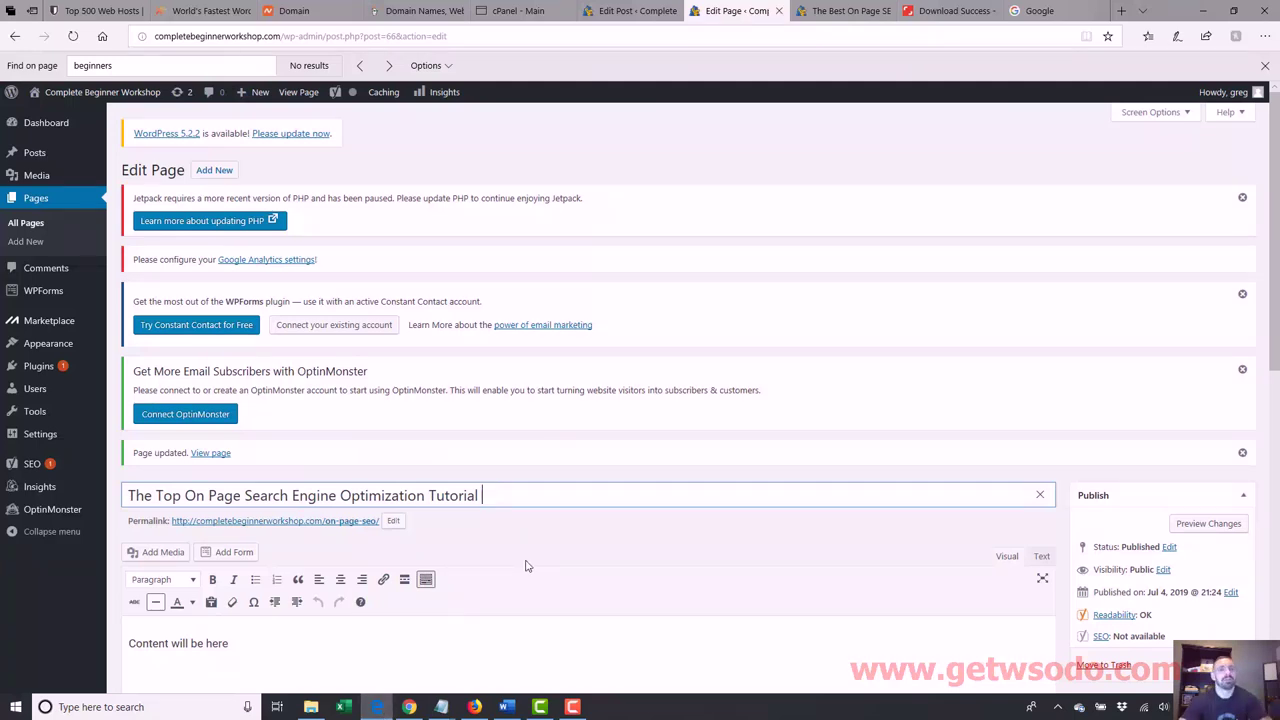
text(For Beginners)
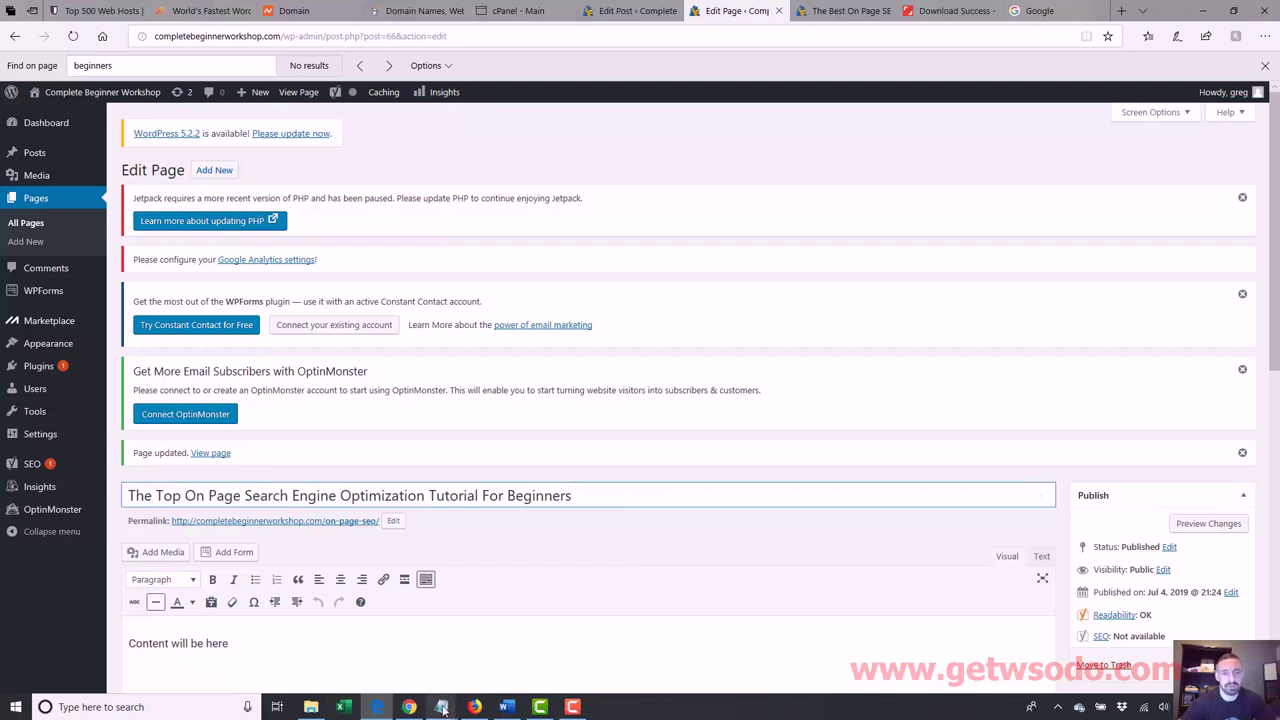
- In the Notepad notes, add "search engine optimization" to the on-page-seo keyword list and write "basics" on a separate line below
mouse_move(441, 707)
click(575, 648)
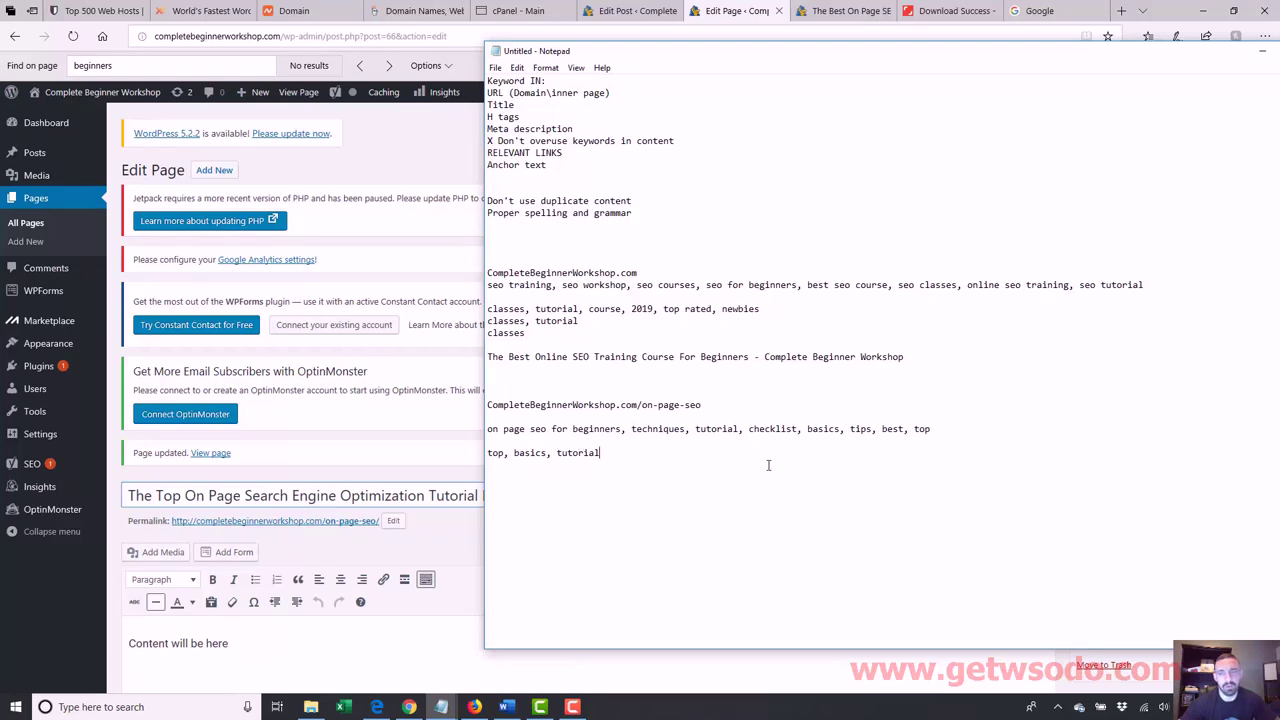
text(, sear)
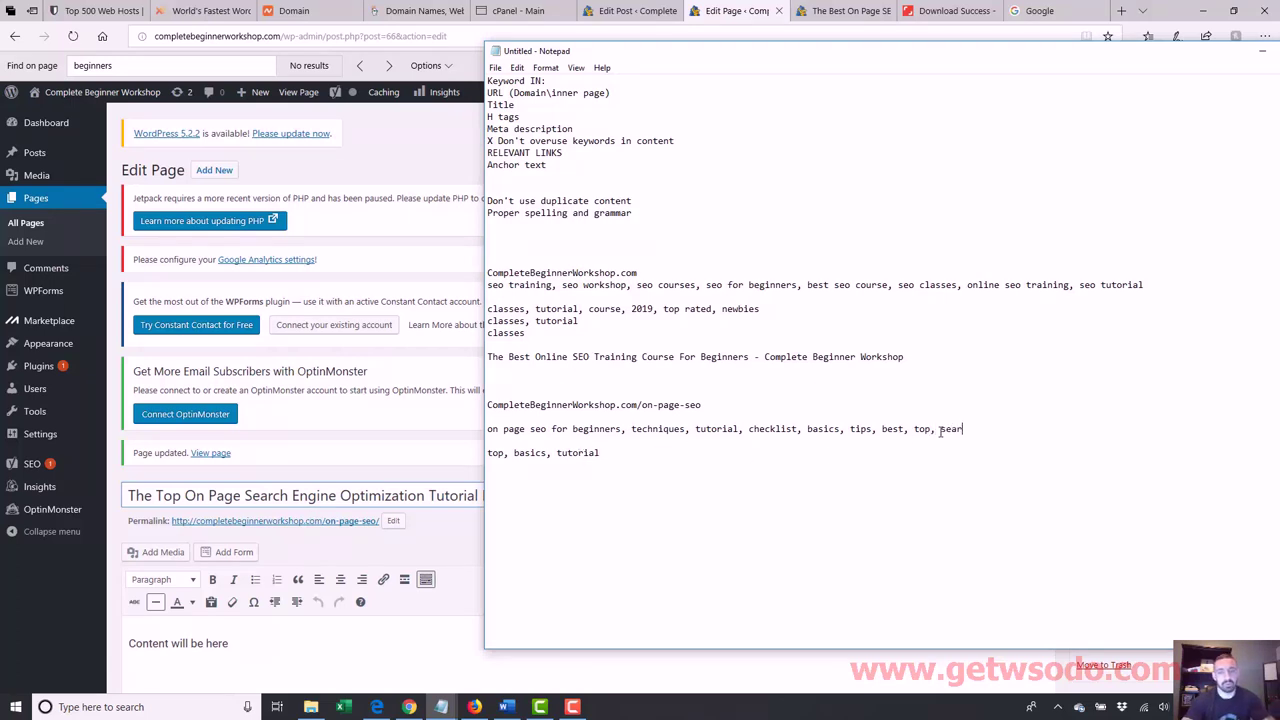
text(ch engine optimizatio)
key(BackSpace)
key(BackSpace)
text(optimization)
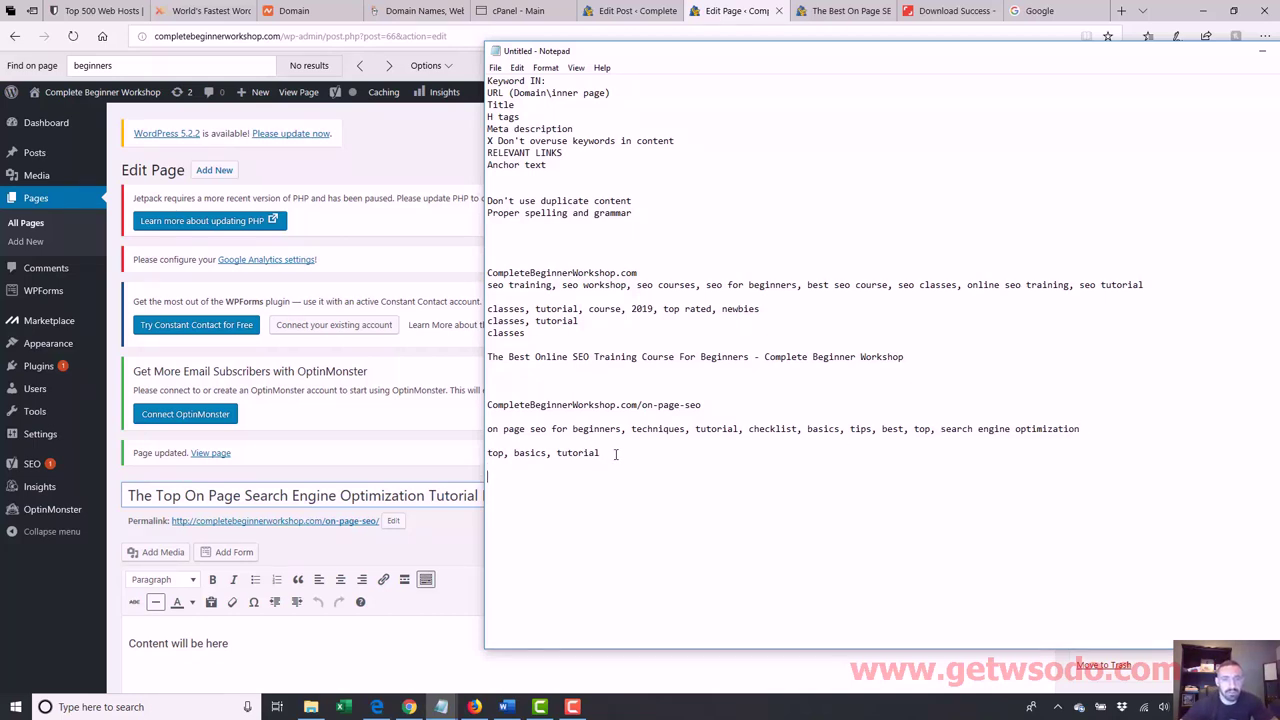
text(  top, basics)
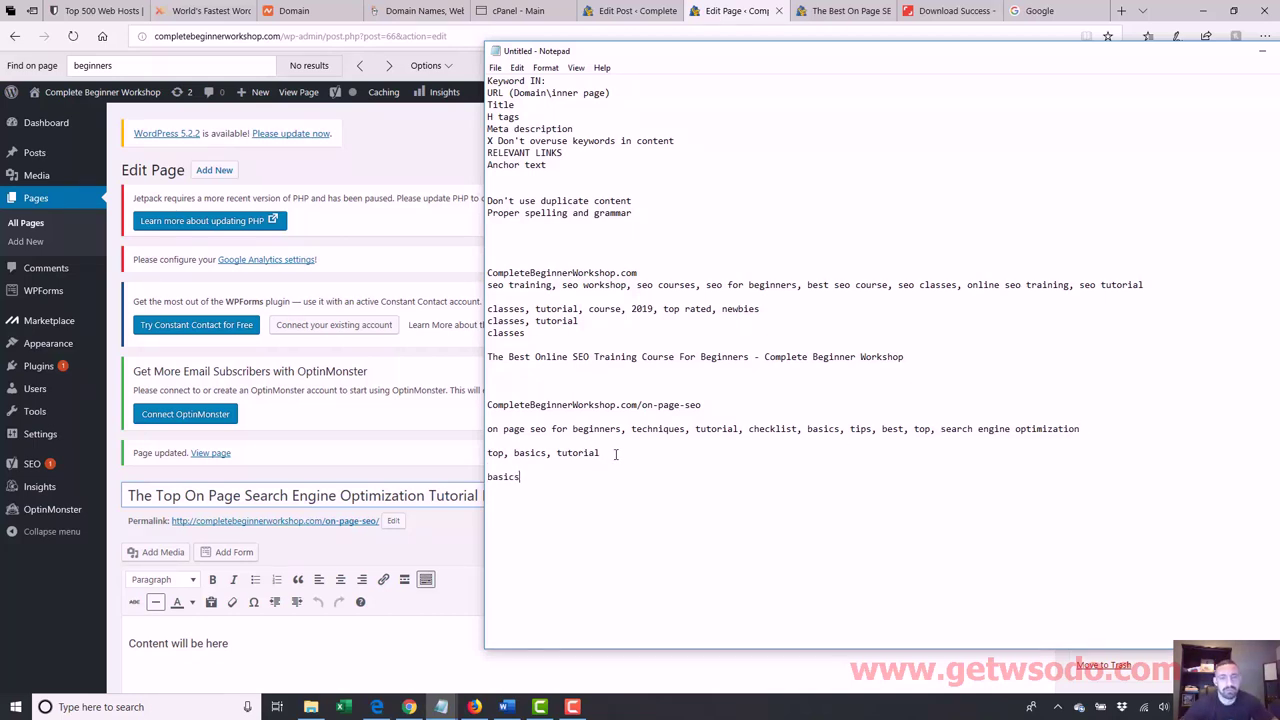
- Add the paragraphs "more content" and "talking about on page seo" below the existing text in the WordPress page body
click(345, 632)
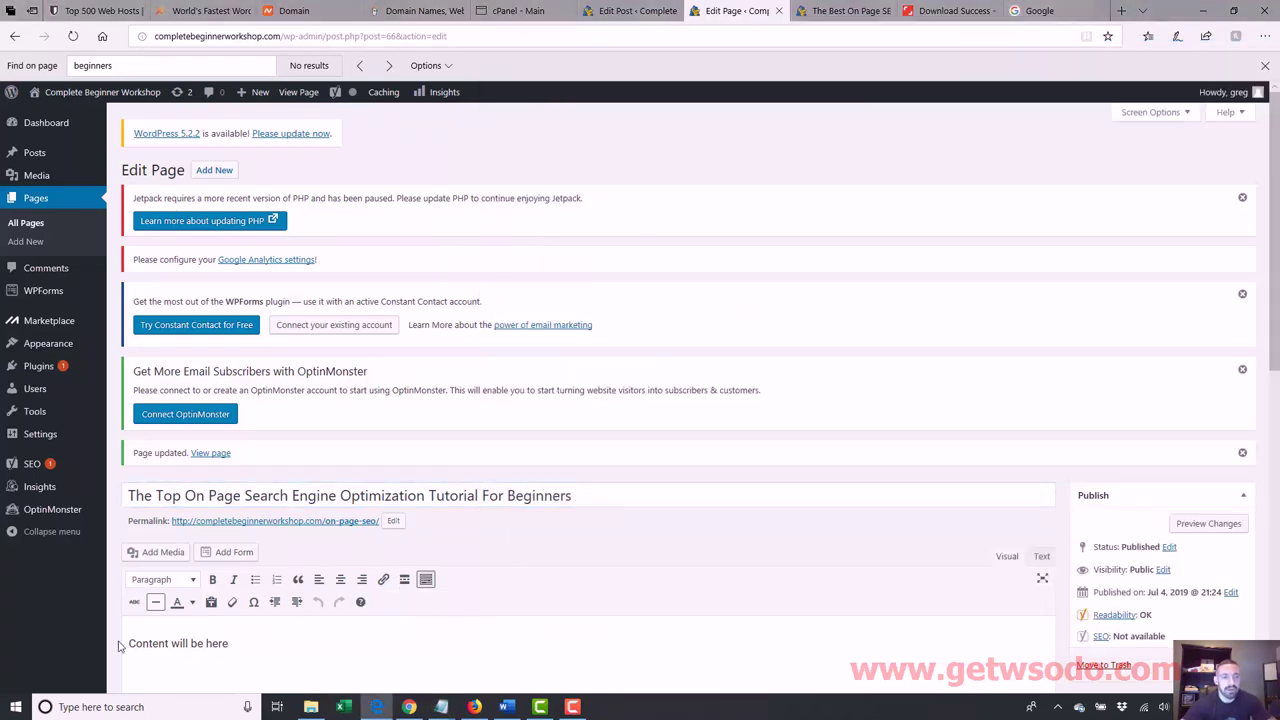
key(Return)
text(main)
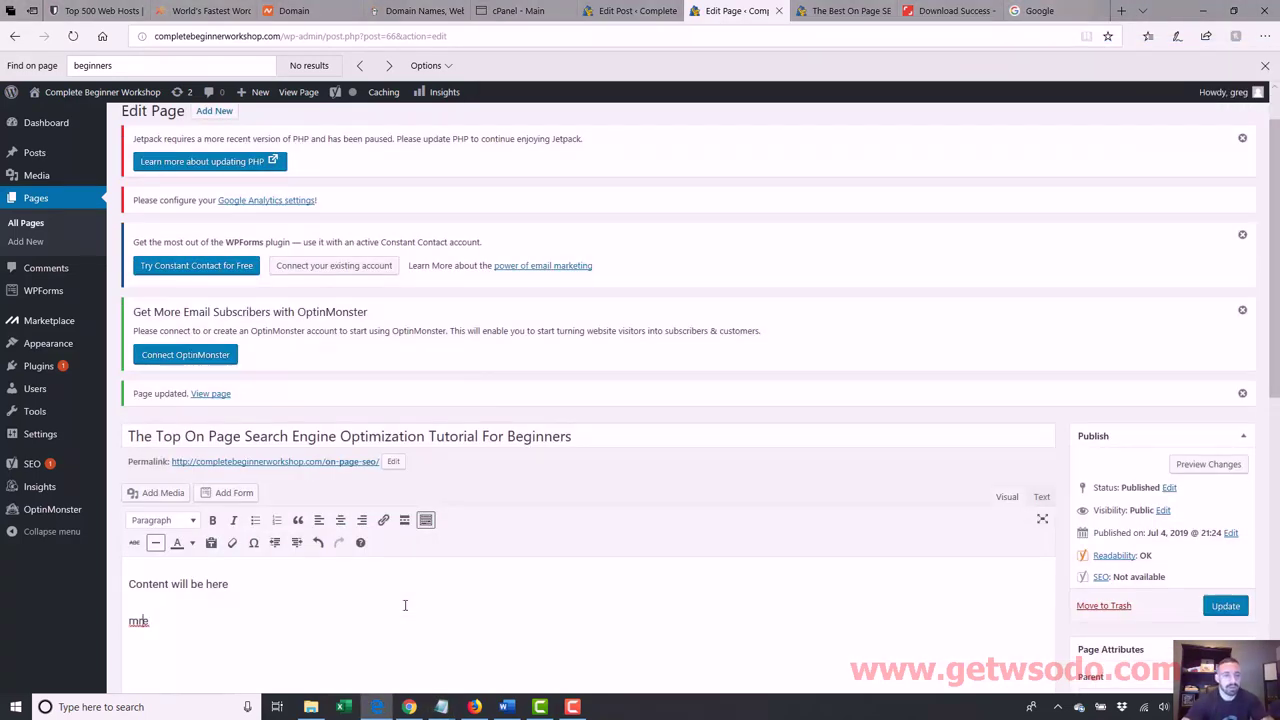
key(BackSpace)
key(BackSpace)
key(BackSpace)
key(BackSpace)
text(more content)
key(Return)
text(talking )
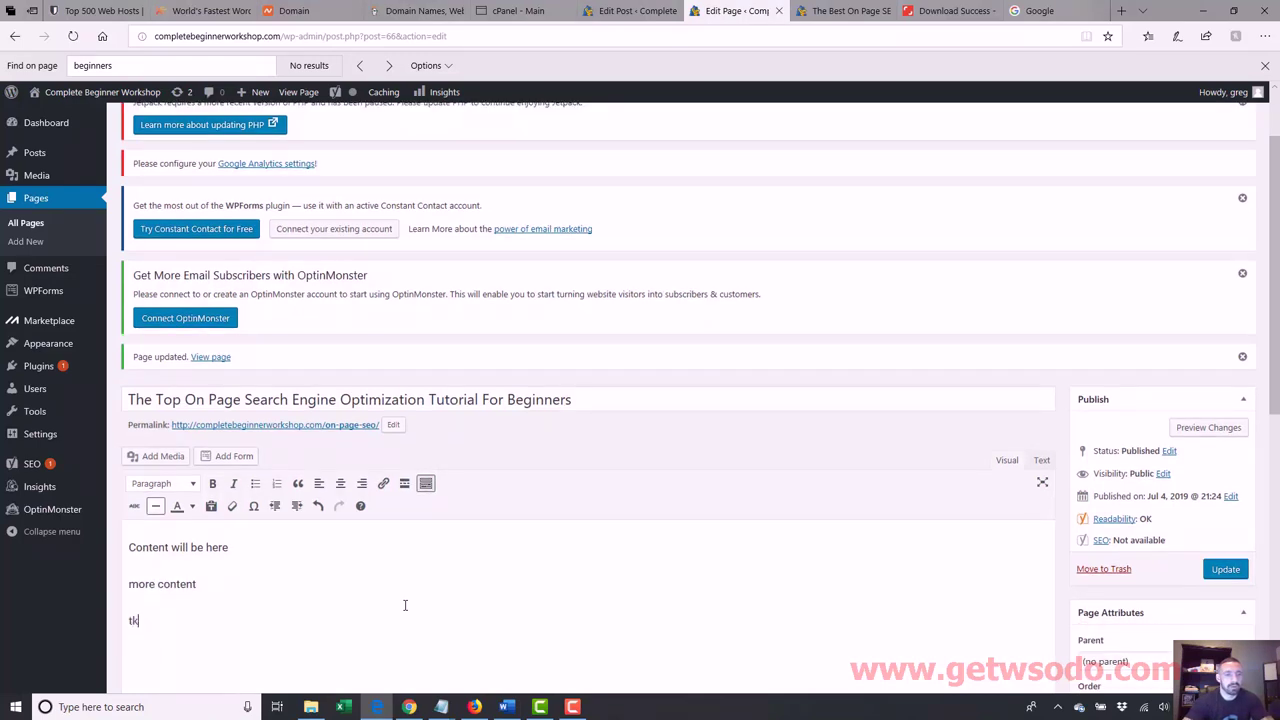
text(about on page seo)
key(Return)
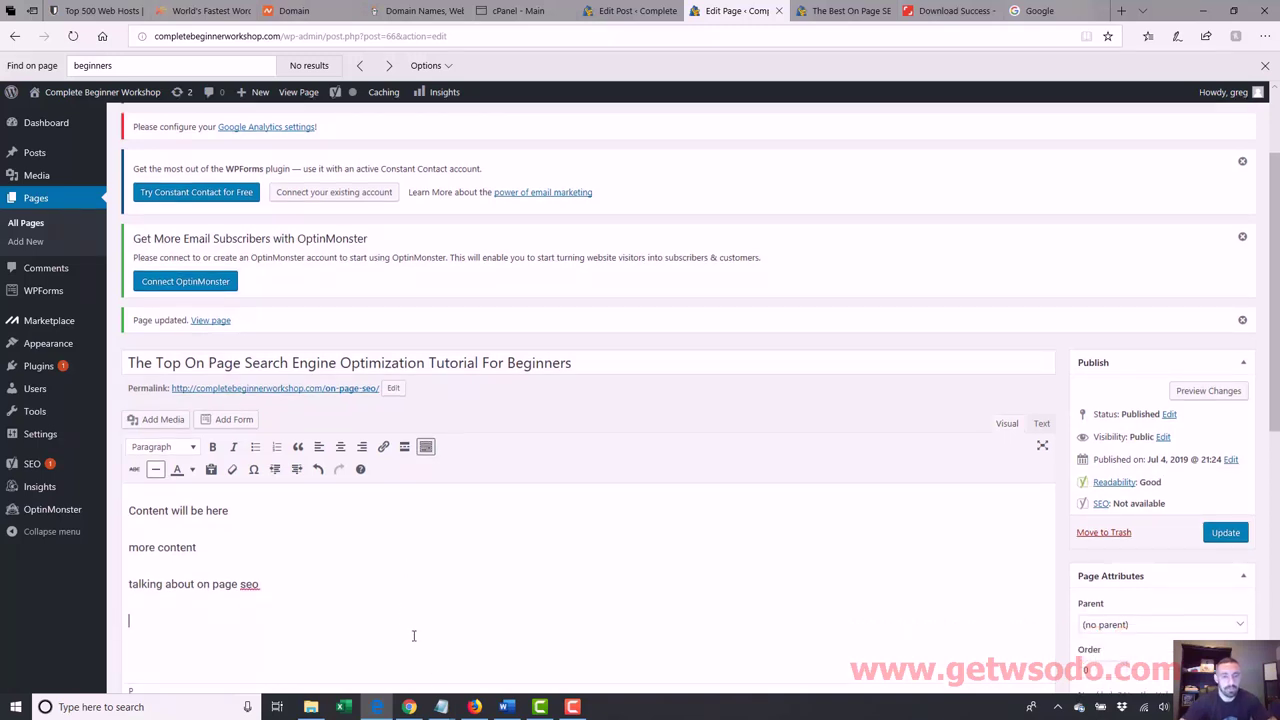
- Check the Notepad keyword notes and add the lines "Learn The Basics Of On Page SEO Like A Pro" and "More content" to the page body
mouse_move(441, 707)
click(540, 660)
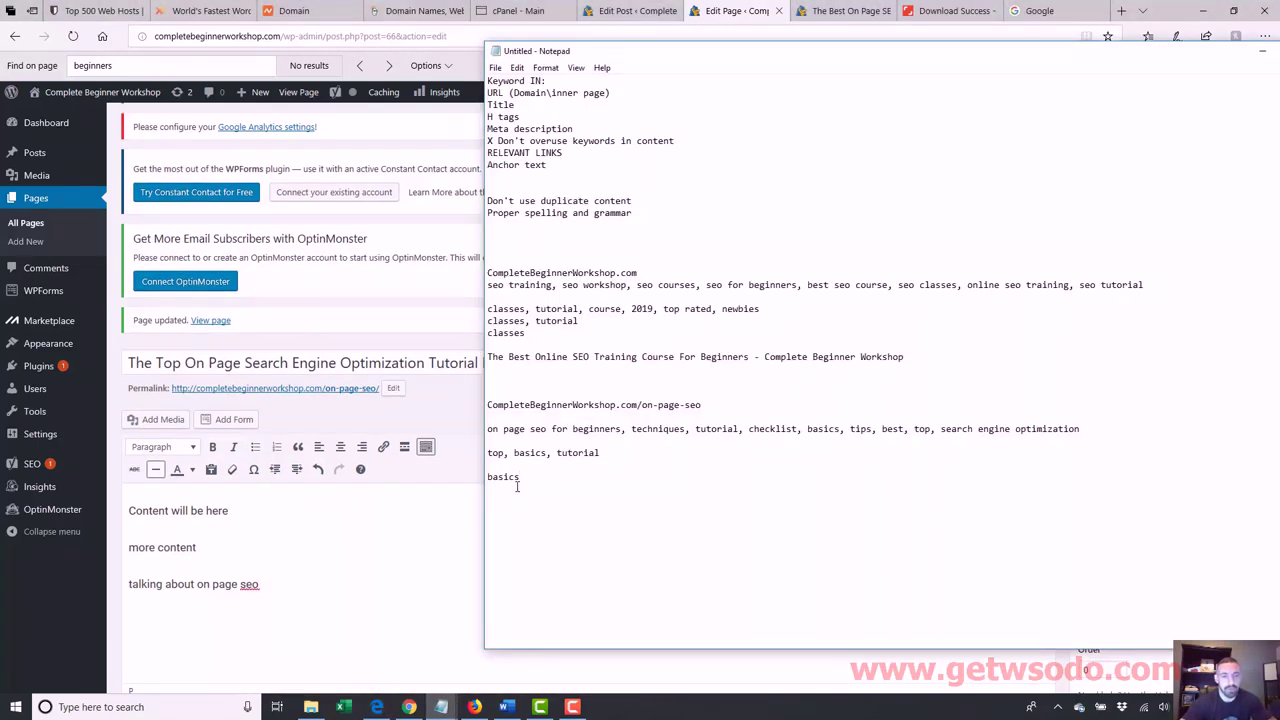
click(213, 626)
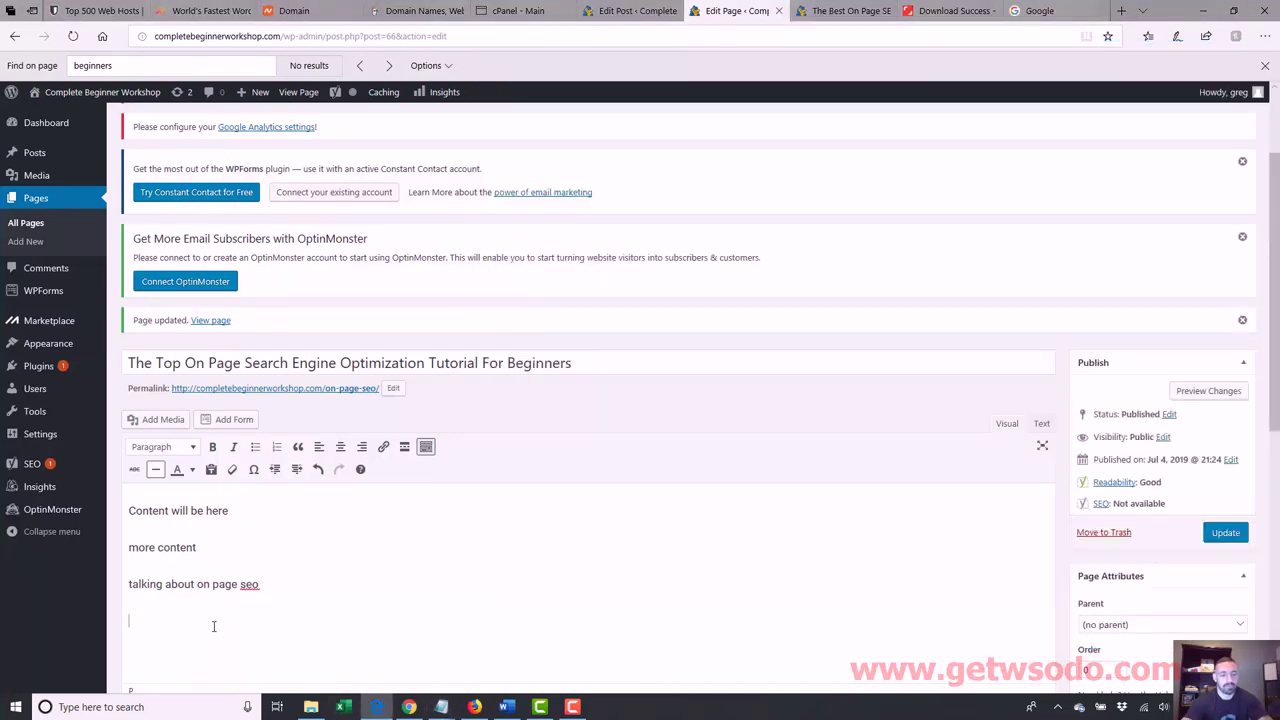
text(Learn the be)
key(BackSpace)
key(BackSpace)
key(BackSpace)
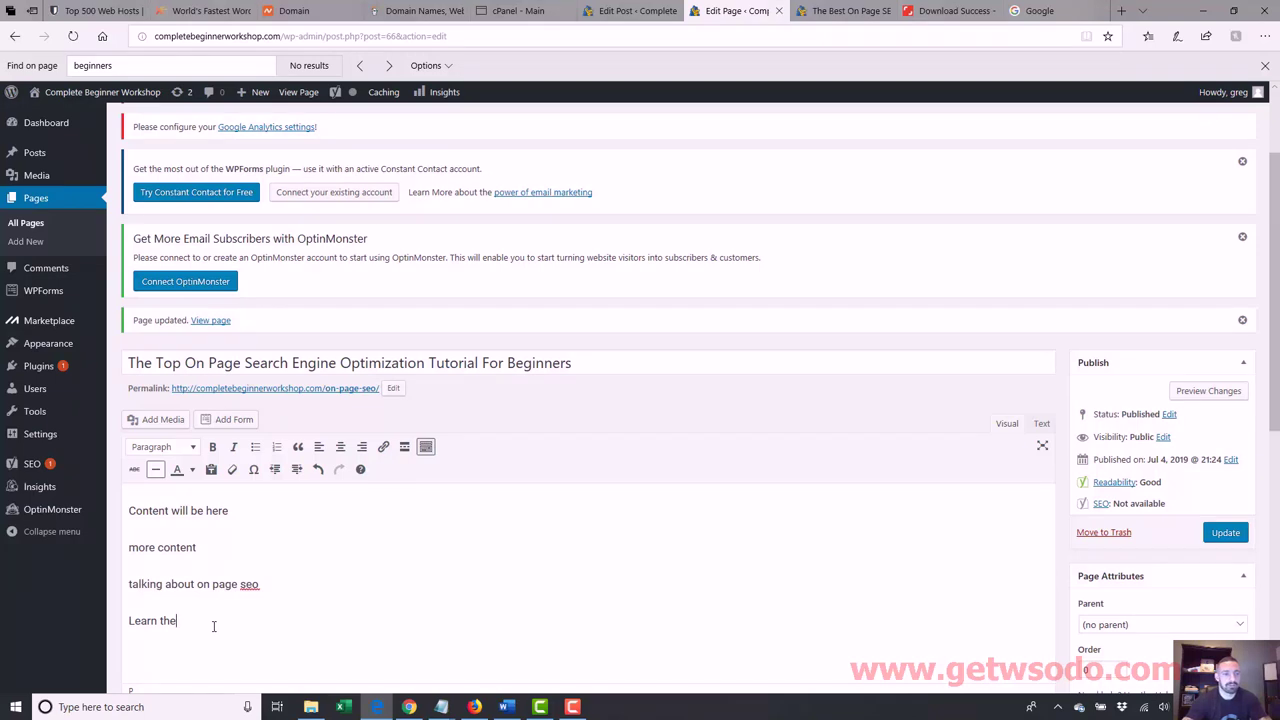
key(BackSpace)
key(BackSpace)
key(BackSpace)
text(The Basics Of On Pa)
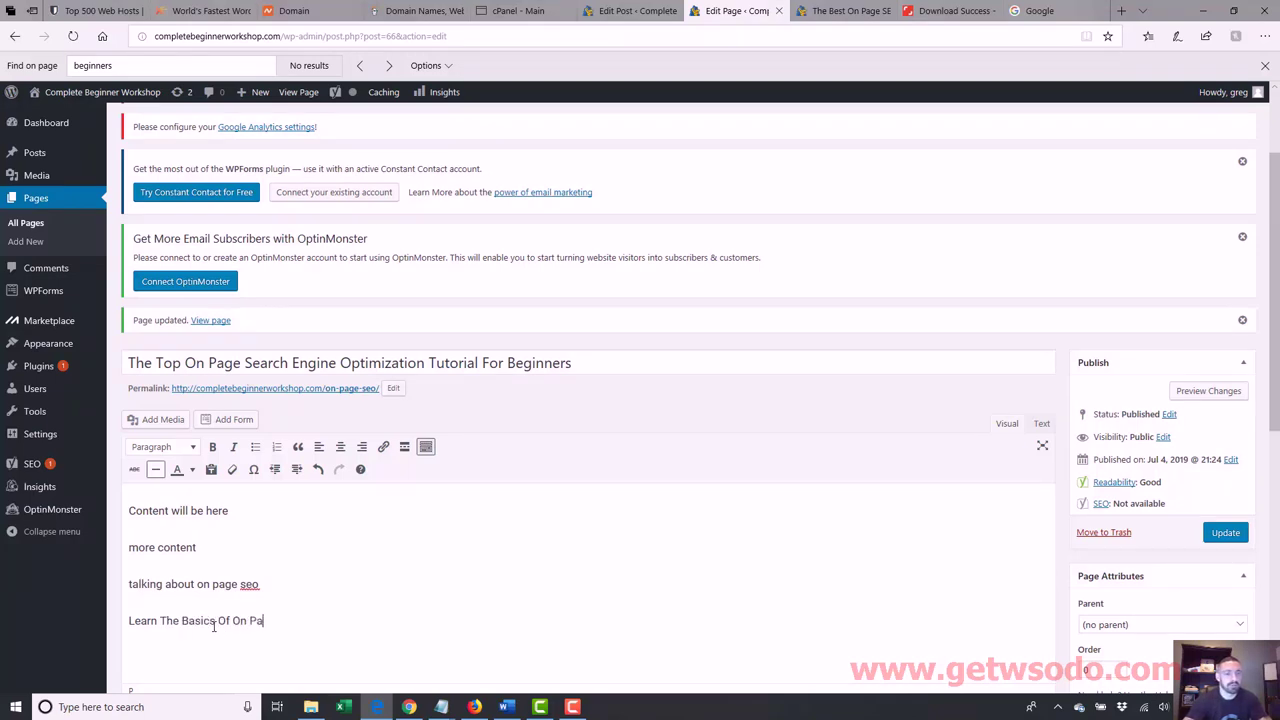
text(ge SEO Like A Pro  )
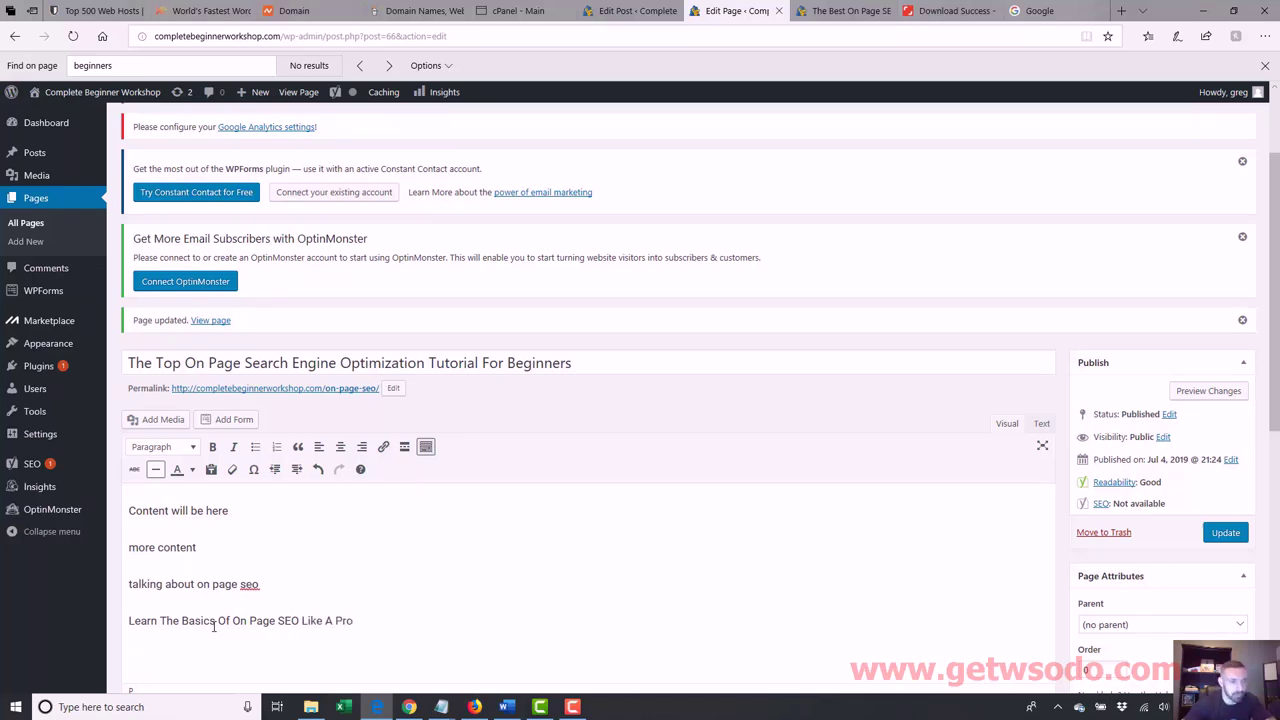
text(More content)
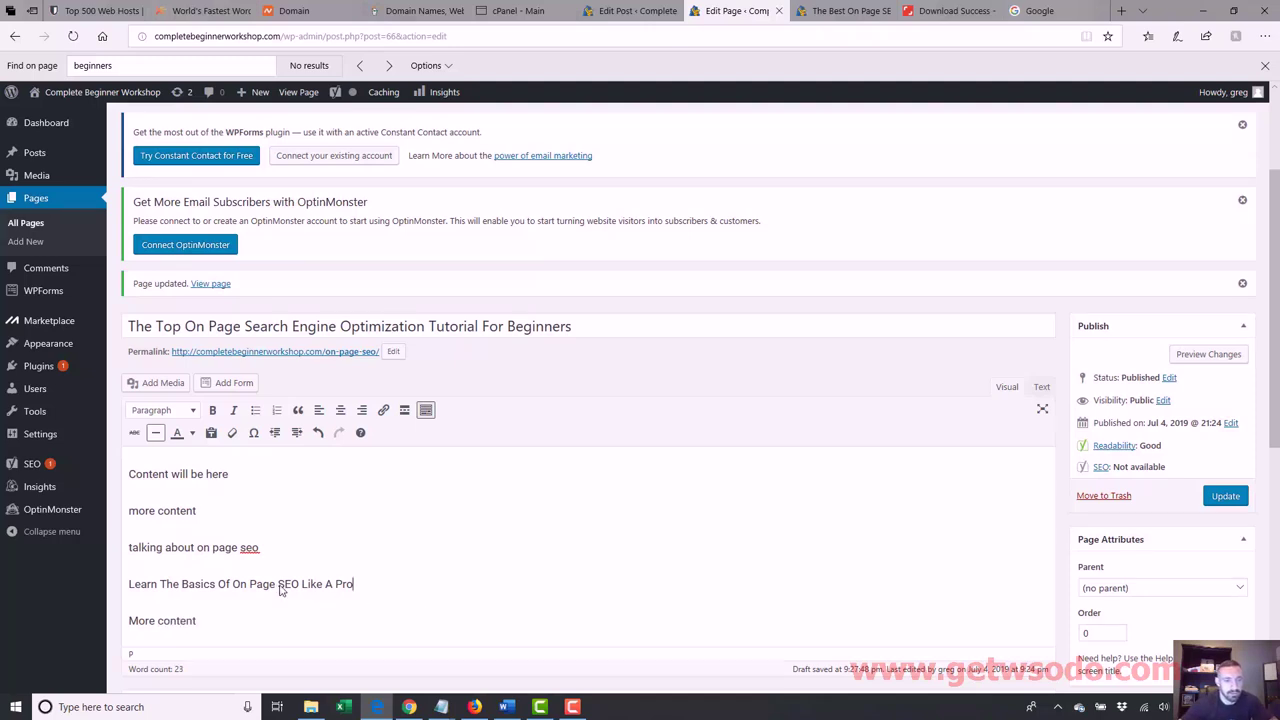
- Format the line "Learn The Basics Of On Page SEO Like A Pro" as Heading 2
drag(355, 585, 120, 584)
click(160, 410)
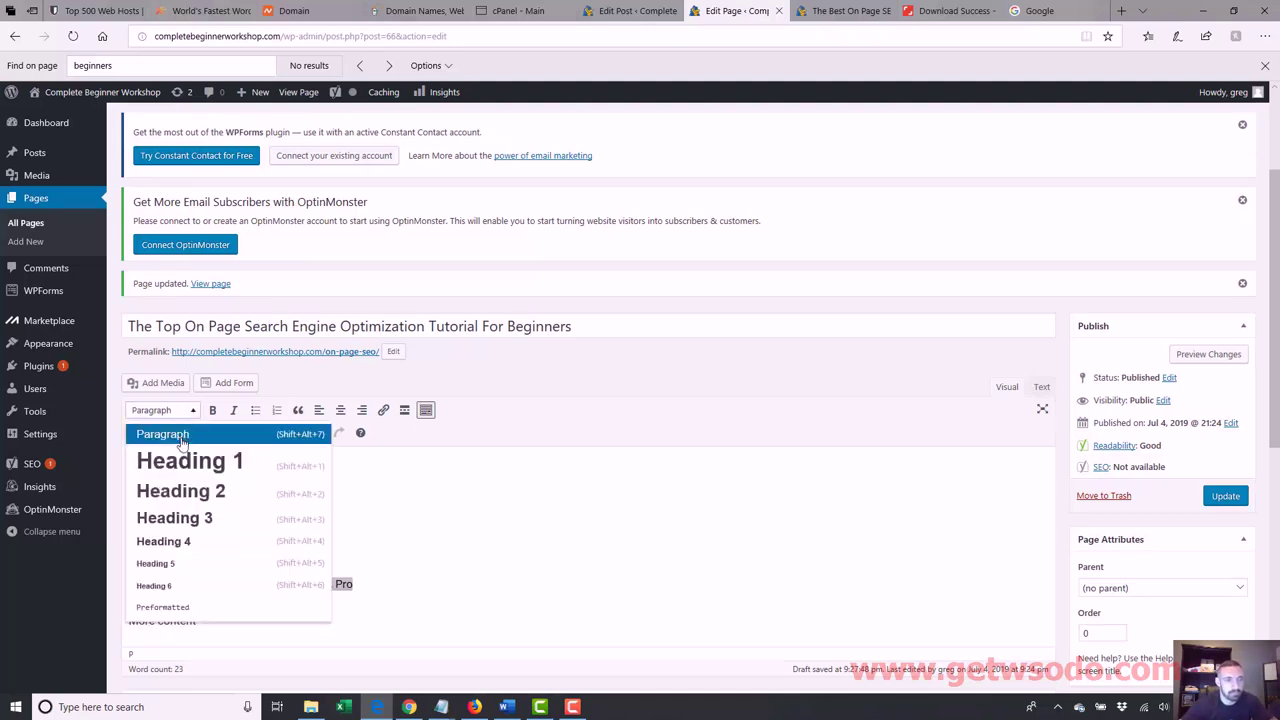
click(189, 492)
- Add three more "more content" placeholder paragraphs at the end of the section under the "Learn The Basics" heading
click(430, 624)
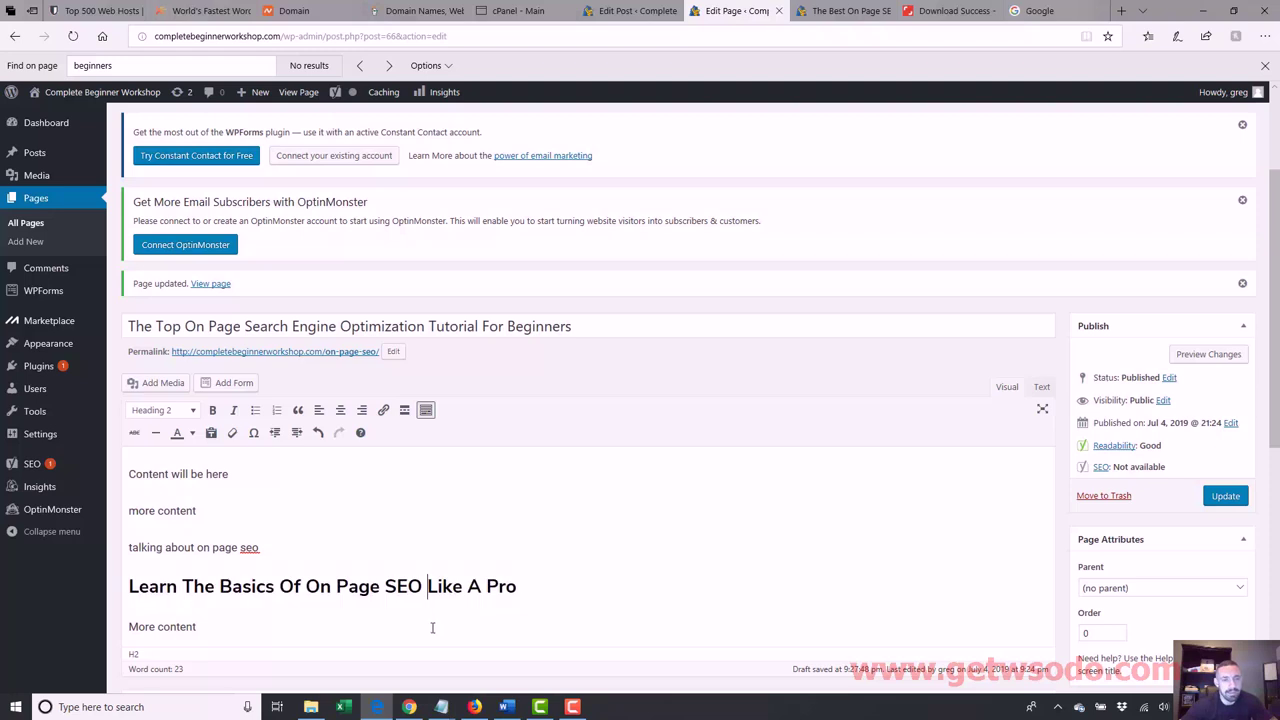
key(Return)
text(more content)
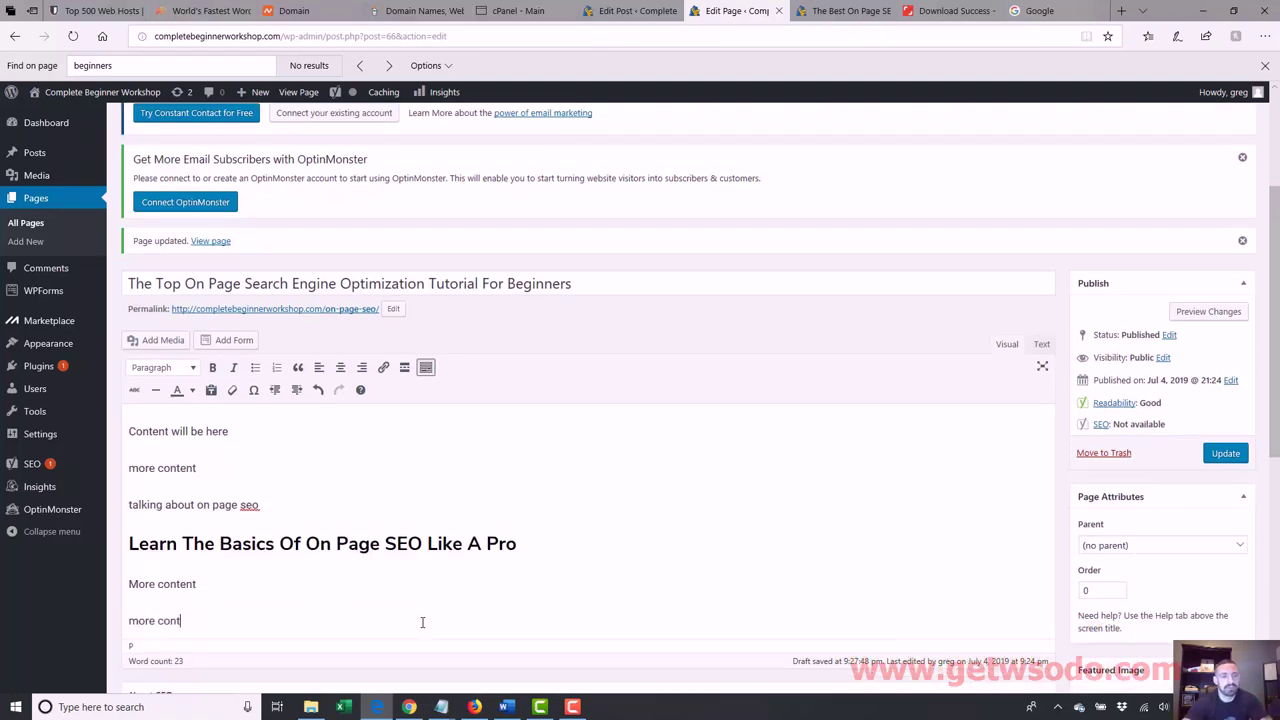
key(Return)
text(more content)
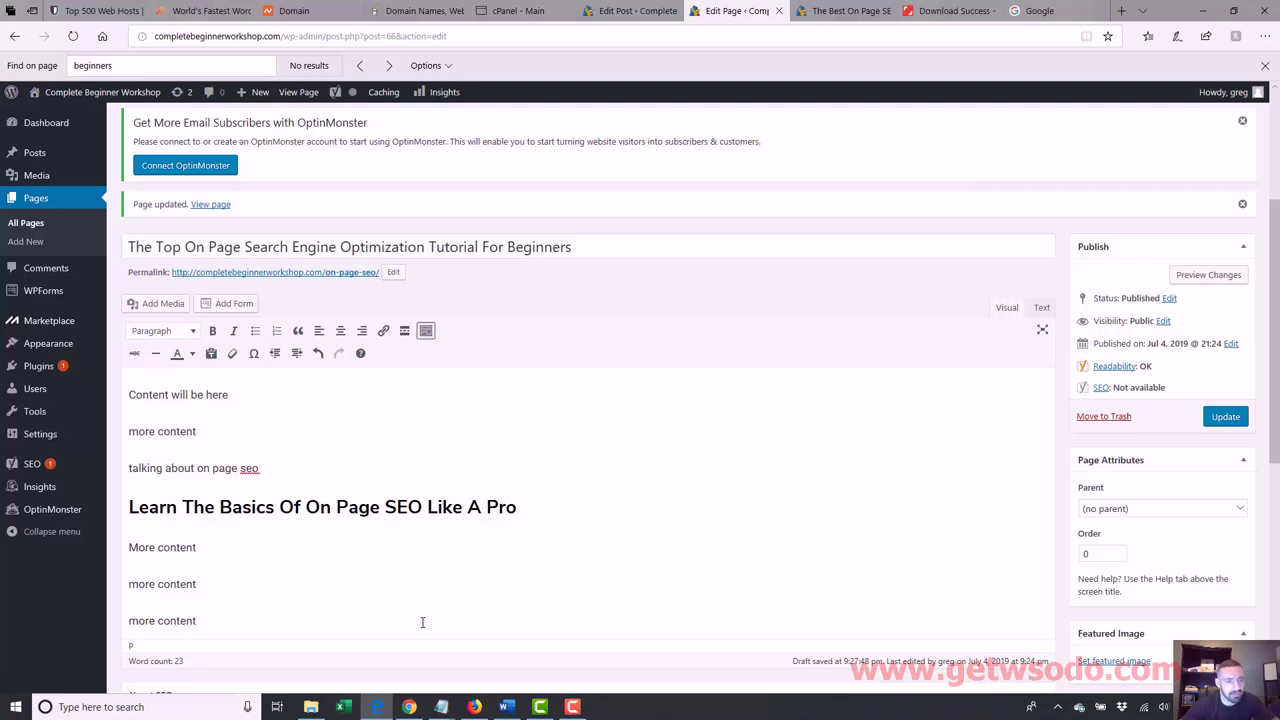
key(Return)
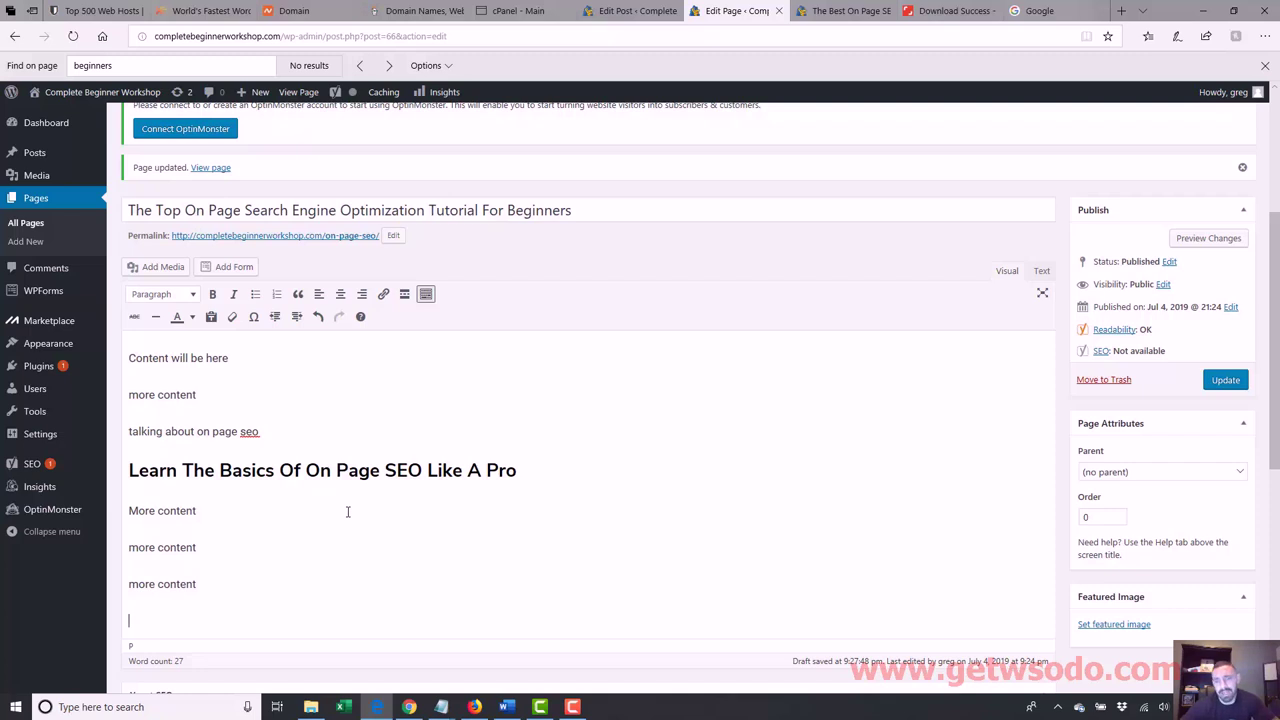
text(M)
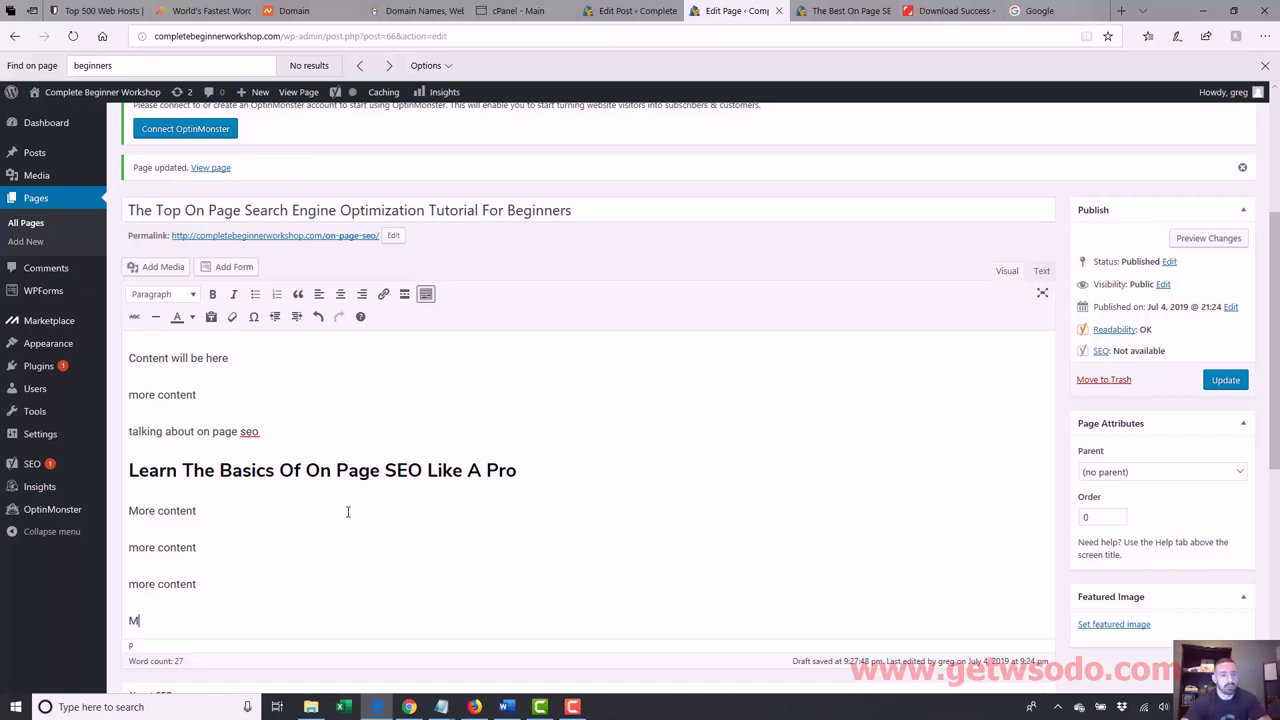
text(ore content)
key(Return)
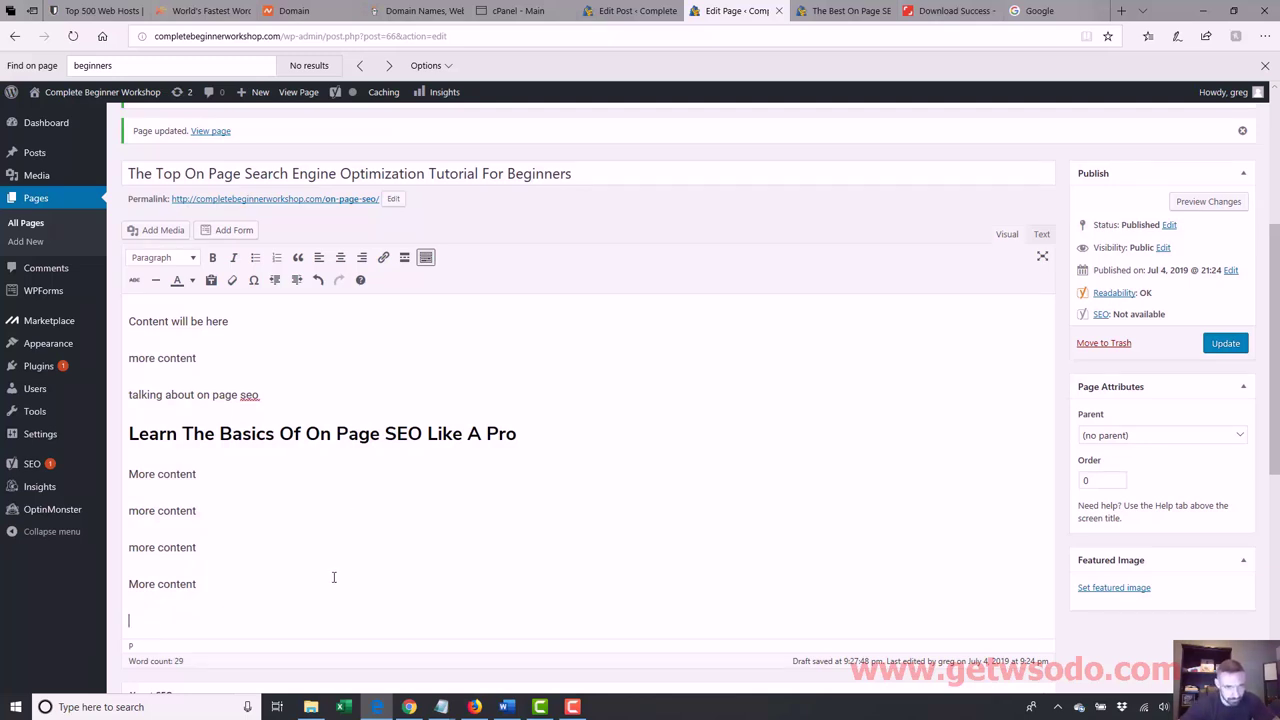
- Highlight "On Page SEO" in the heading and write "checklist" on a separate line below "basics" in the Notepad notes
drag(305, 438, 420, 436)
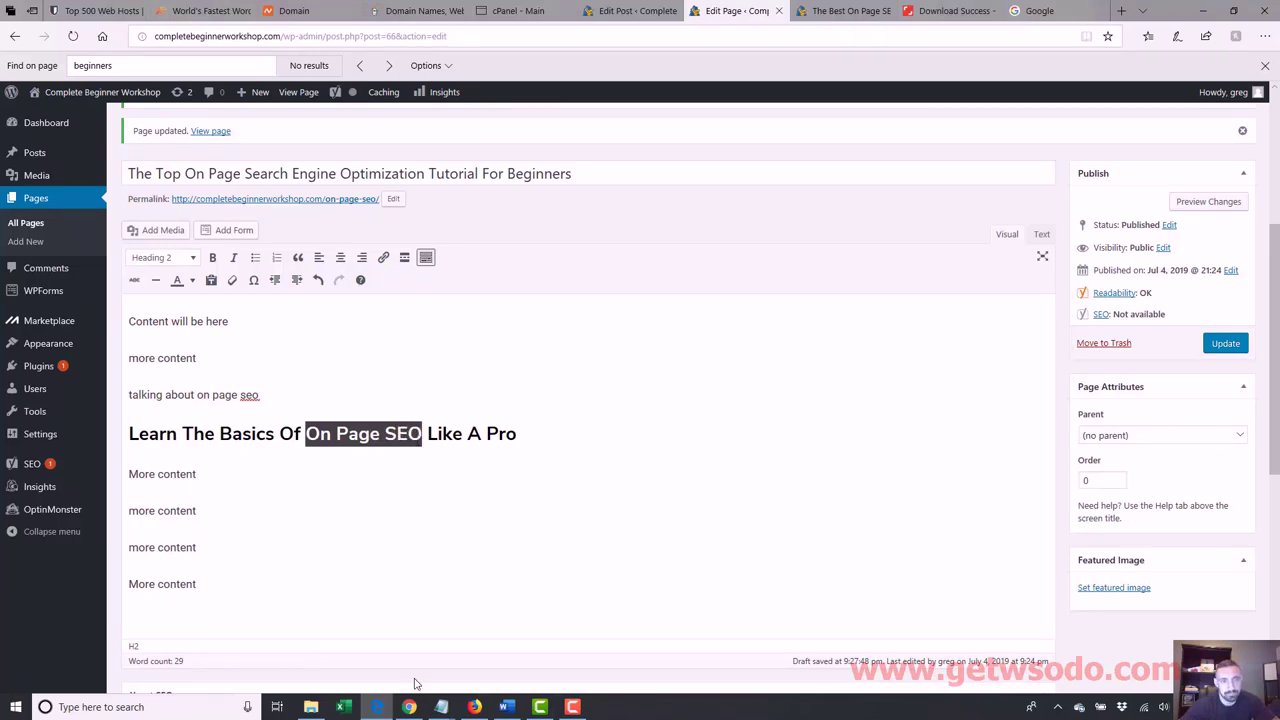
mouse_move(441, 705)
click(558, 663)
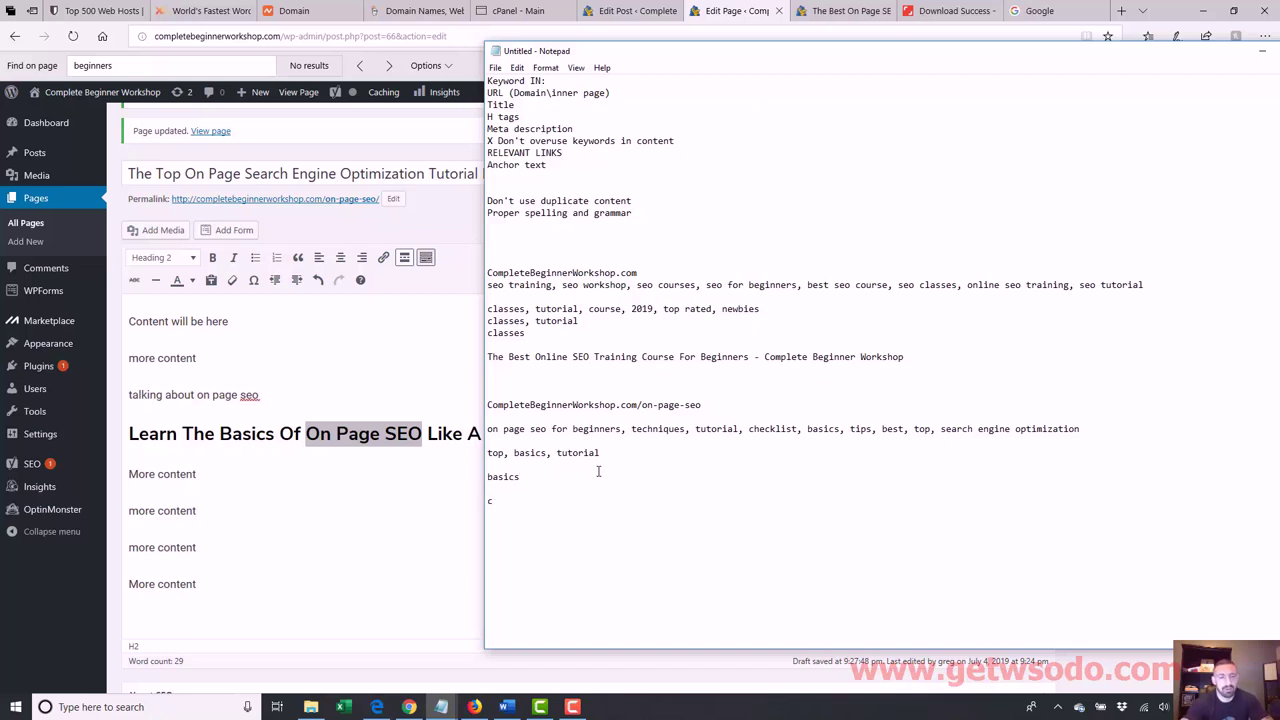
text(hecklist)
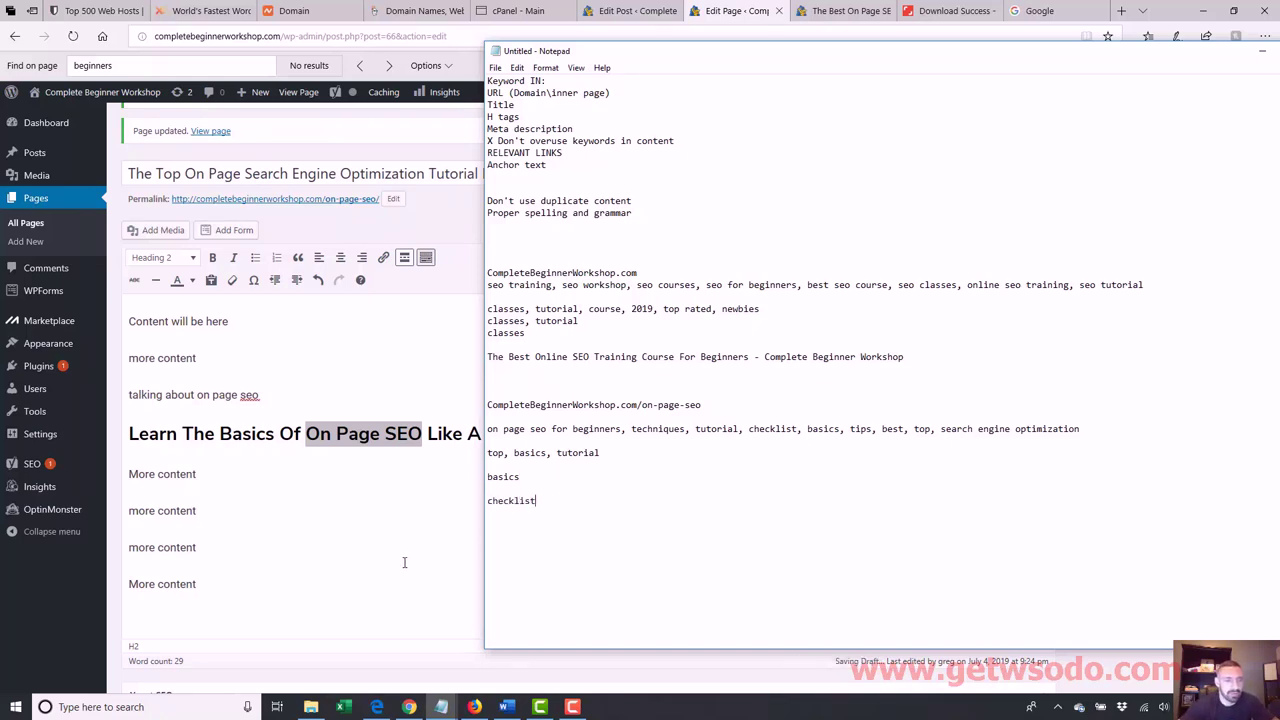
- Add the lines "The Beginner Checklist:" and "here would be the things you need to checkoff for on page SEO" at the end of the page body
click(246, 617)
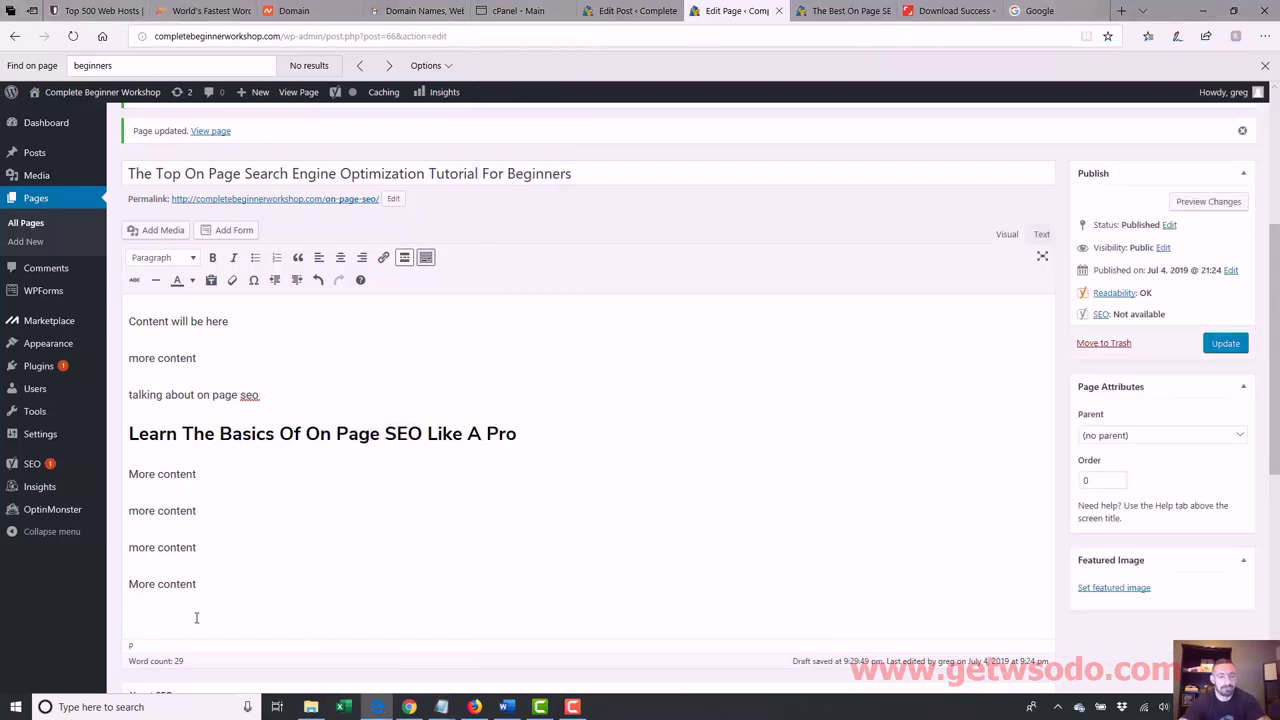
text(The Beginner Checkl)
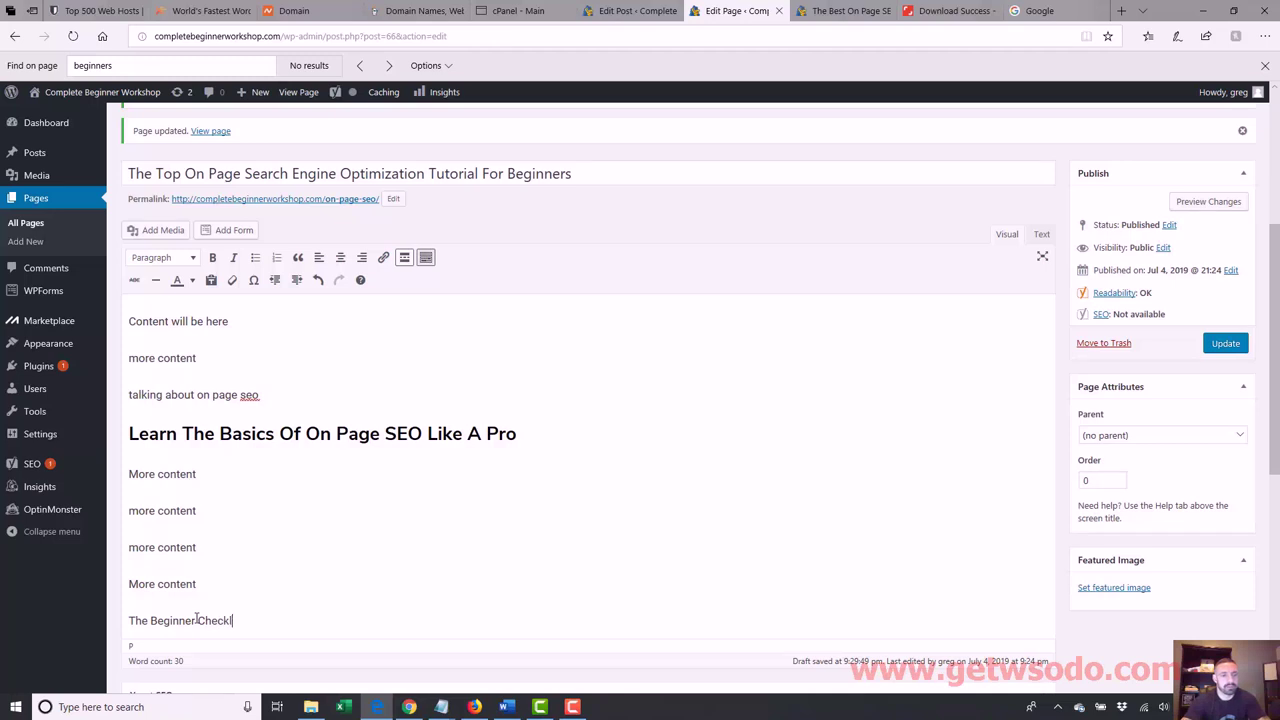
text(ist)
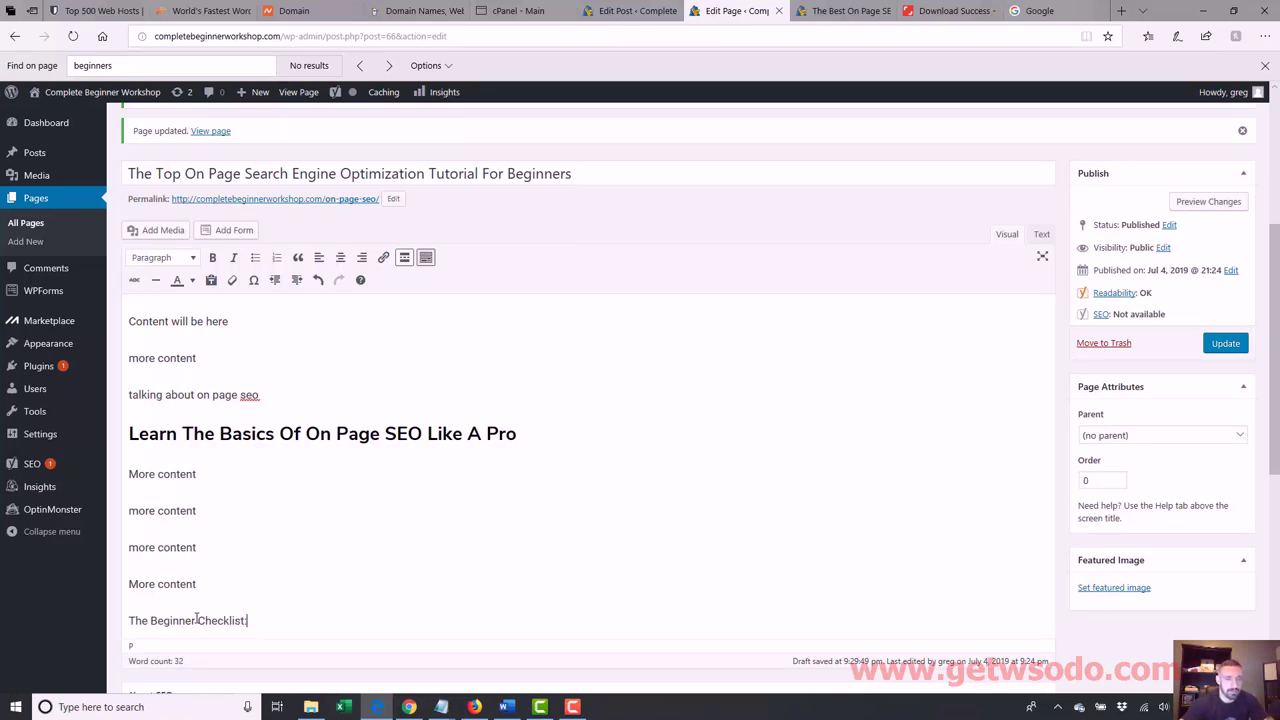
text(:)
key(Return)
text(here )
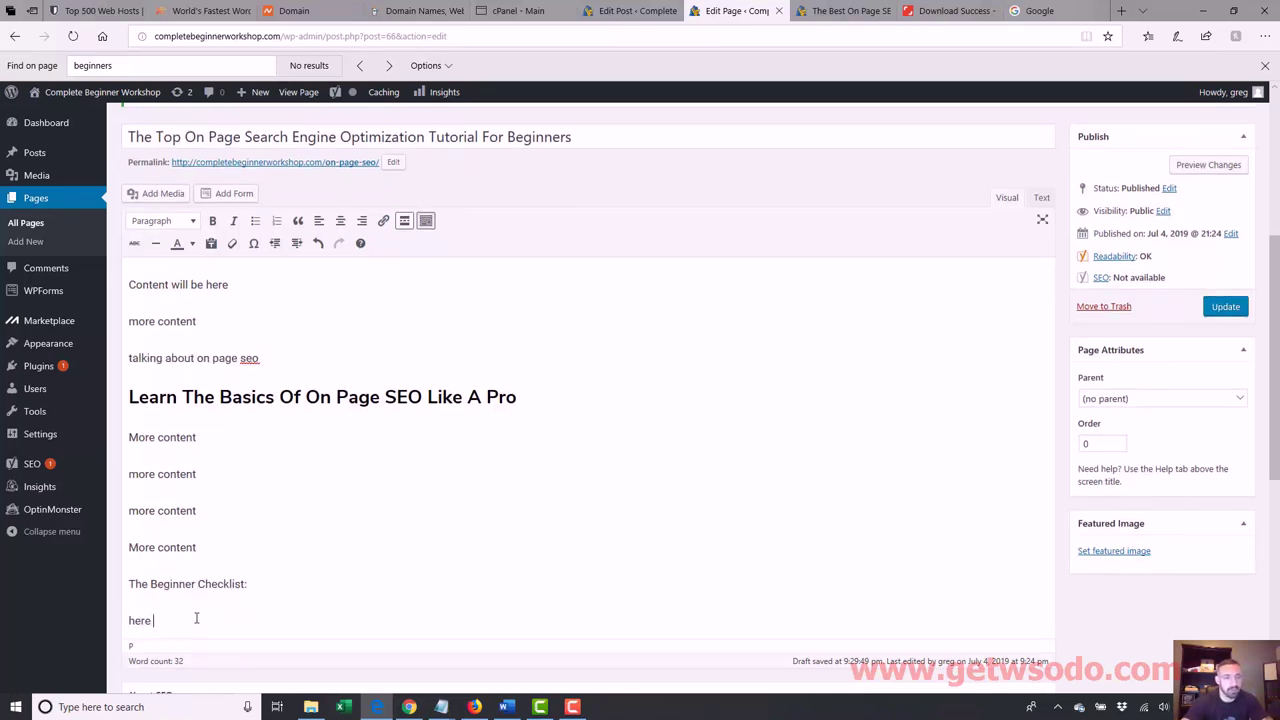
text(would be the thingd)
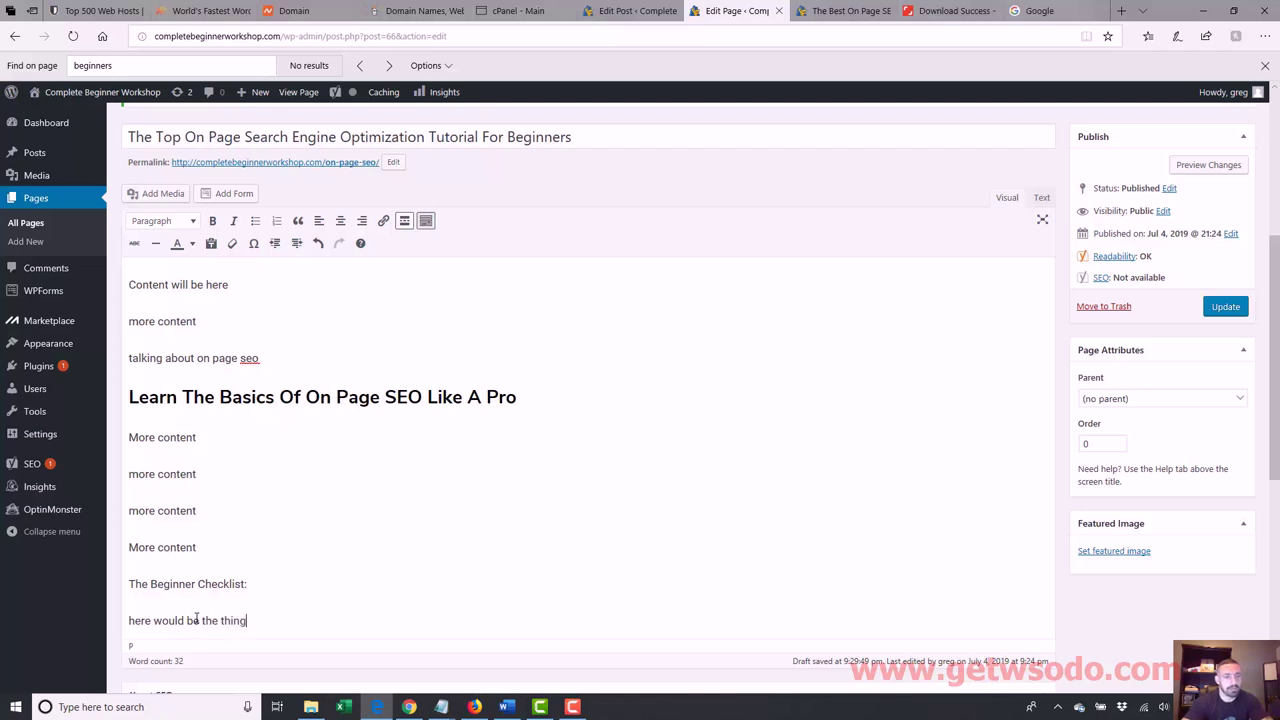
key(BackSpace)
text(s you need to checkoff on)
key(BackSpace)
key(BackSpace)
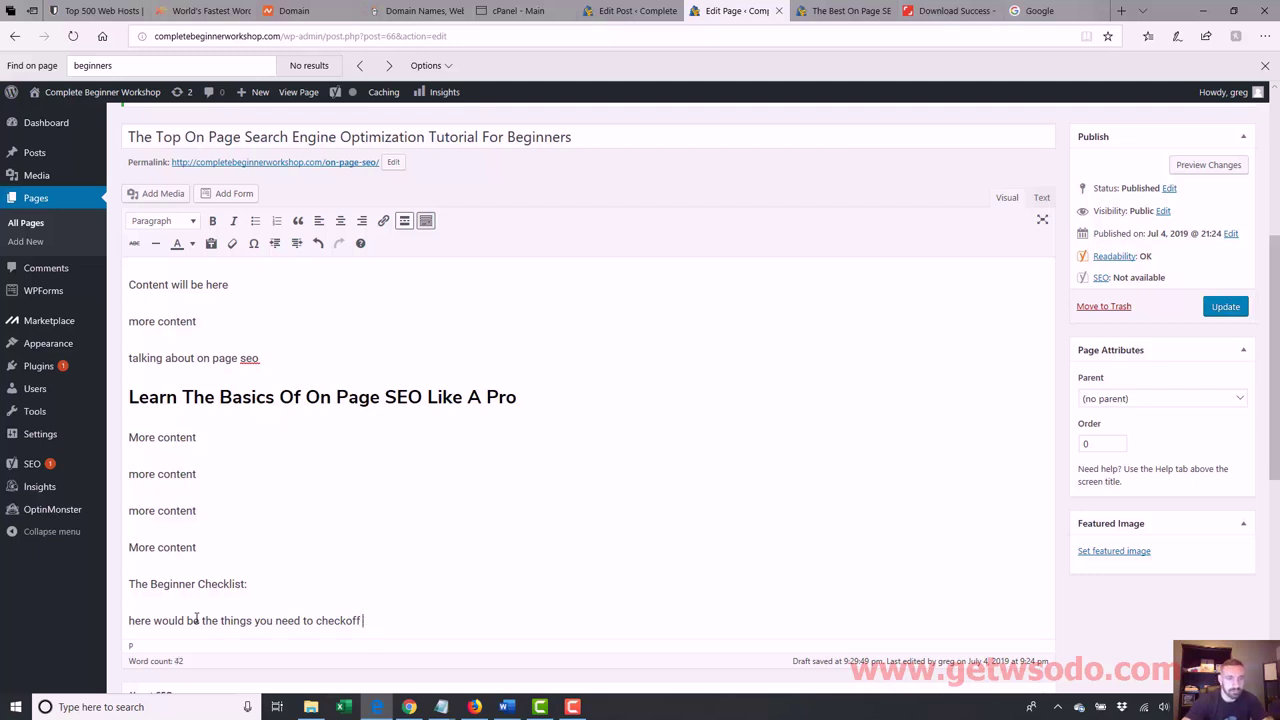
text(for  on page SEO)
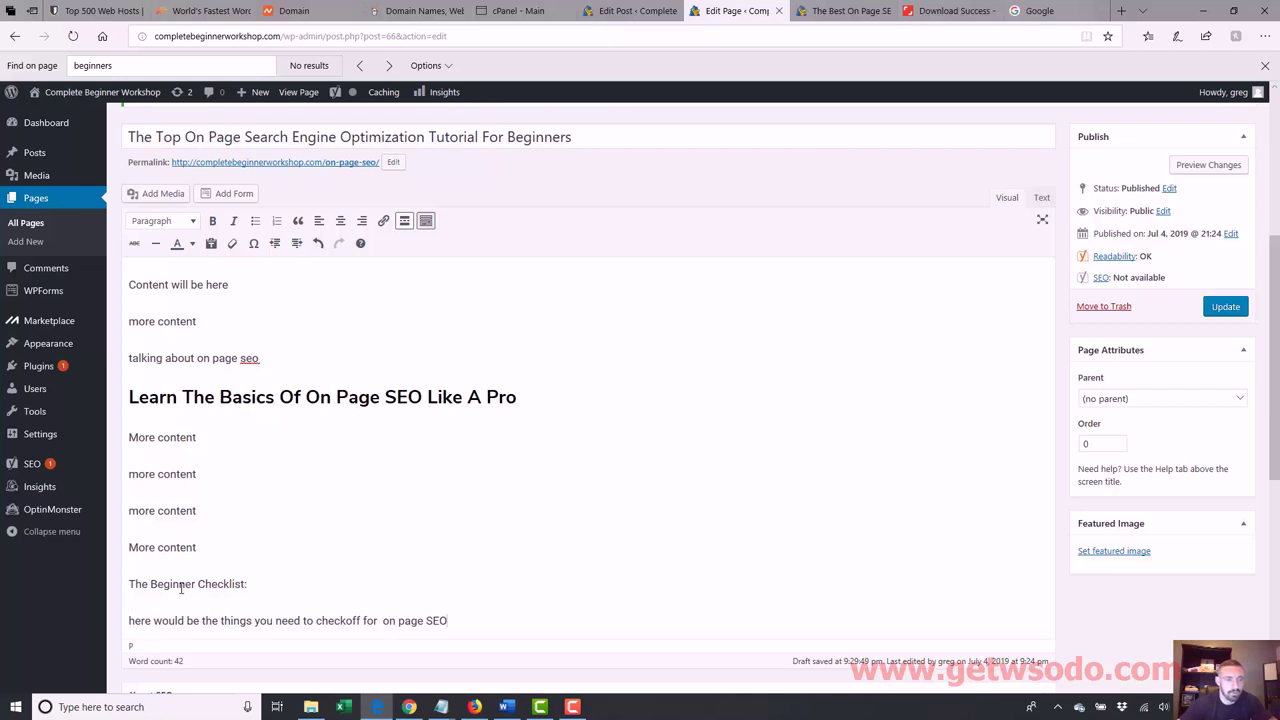
- Format the line "The Beginner Checklist:" as Heading 2
drag(251, 588, 126, 588)
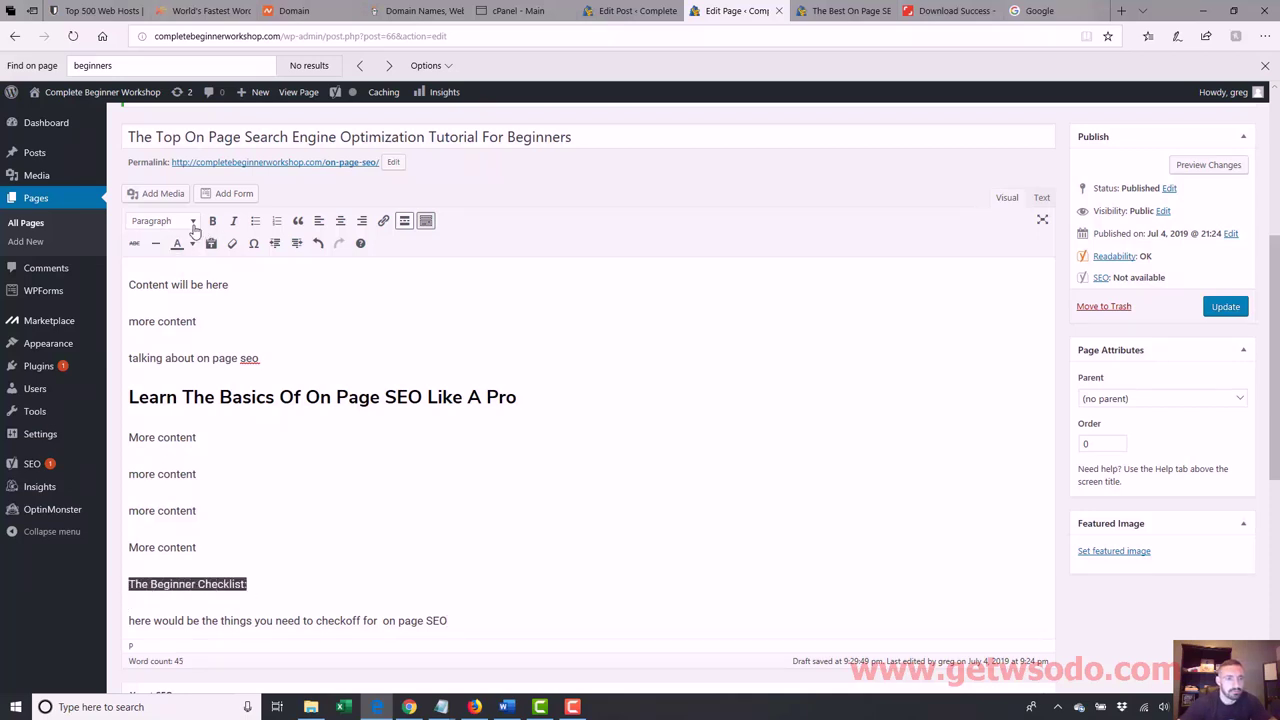
click(193, 221)
click(198, 303)
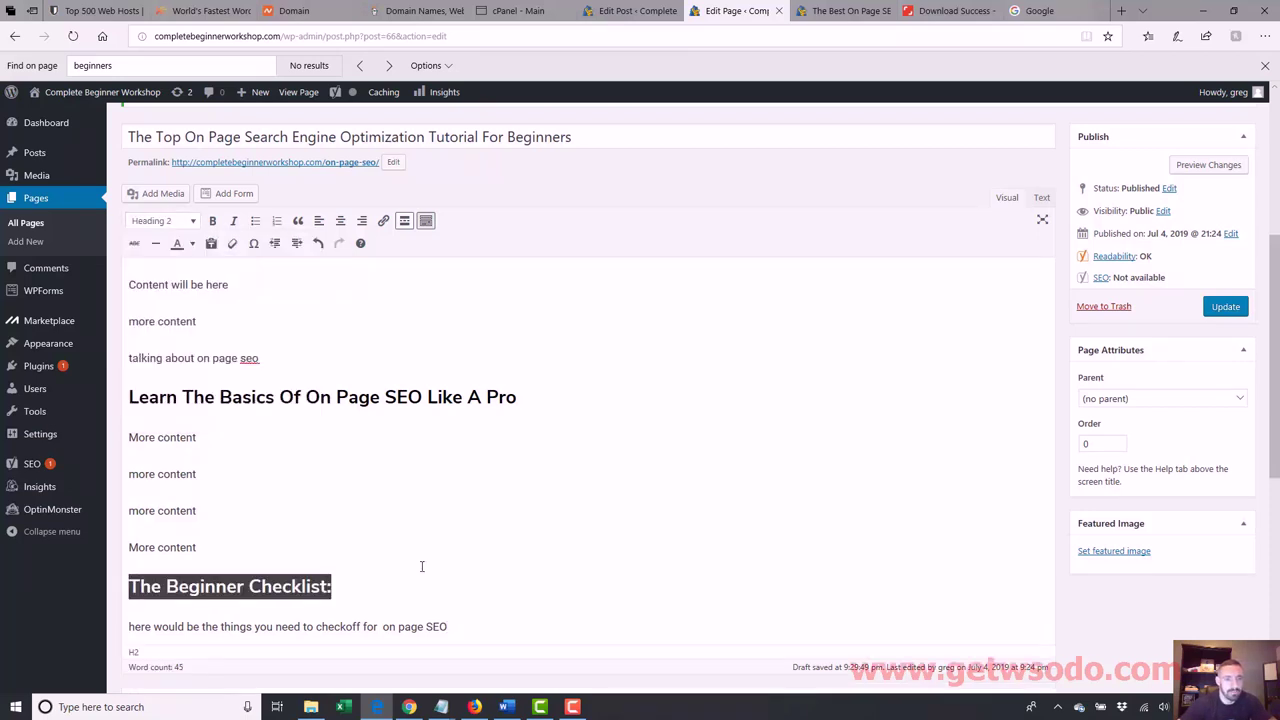
- Add two "more content" paragraphs and an empty line below the text of the beginner checklist section
click(465, 620)
key(Return)
text(more content)
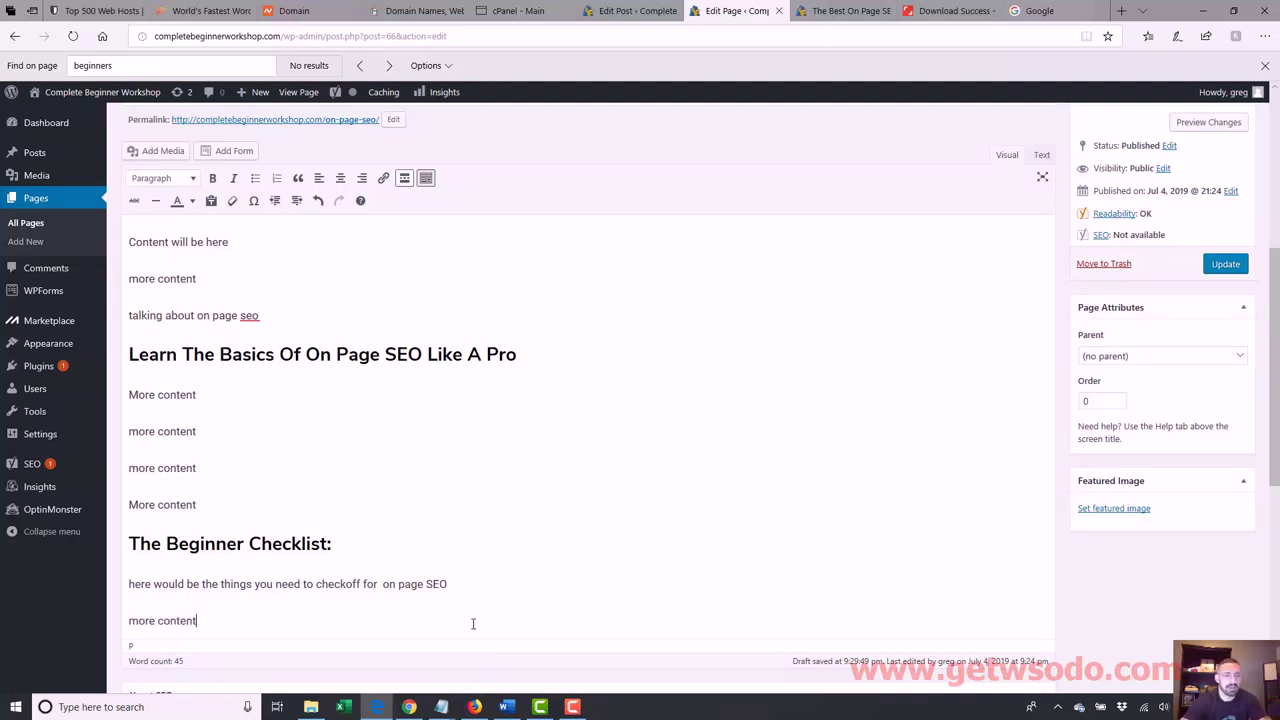
key(Return)
text(more content)
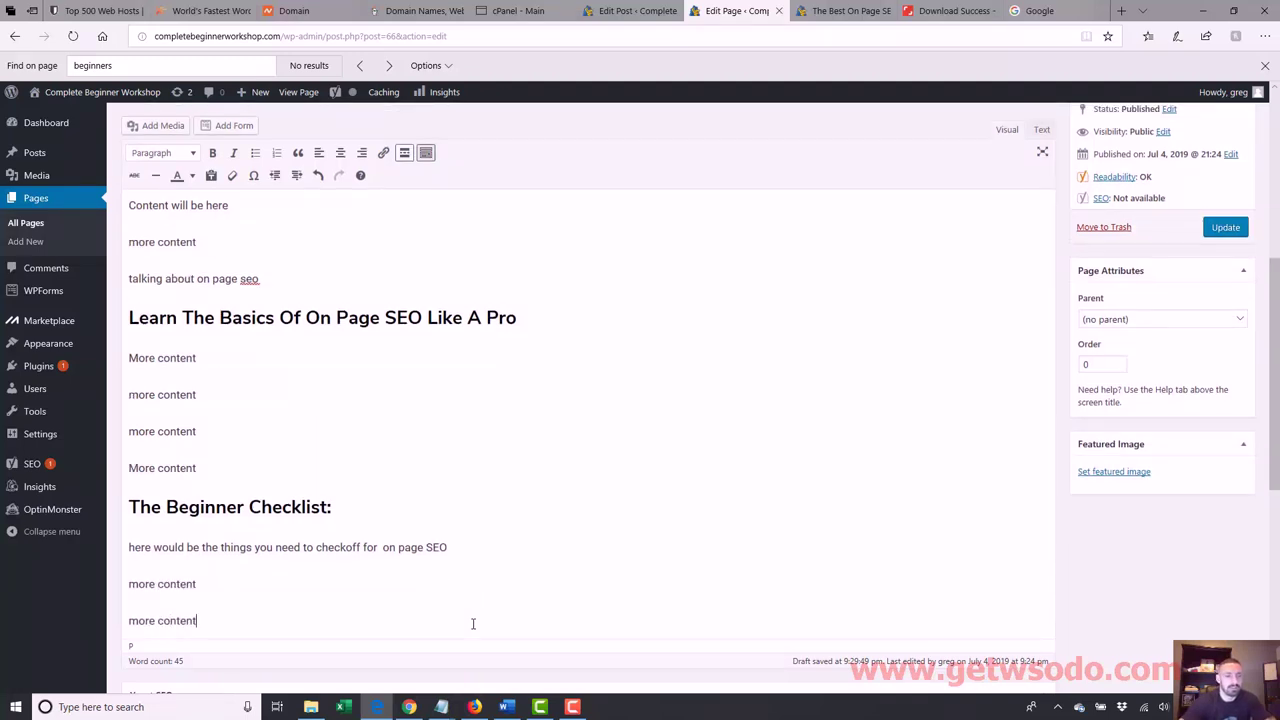
key(Return)
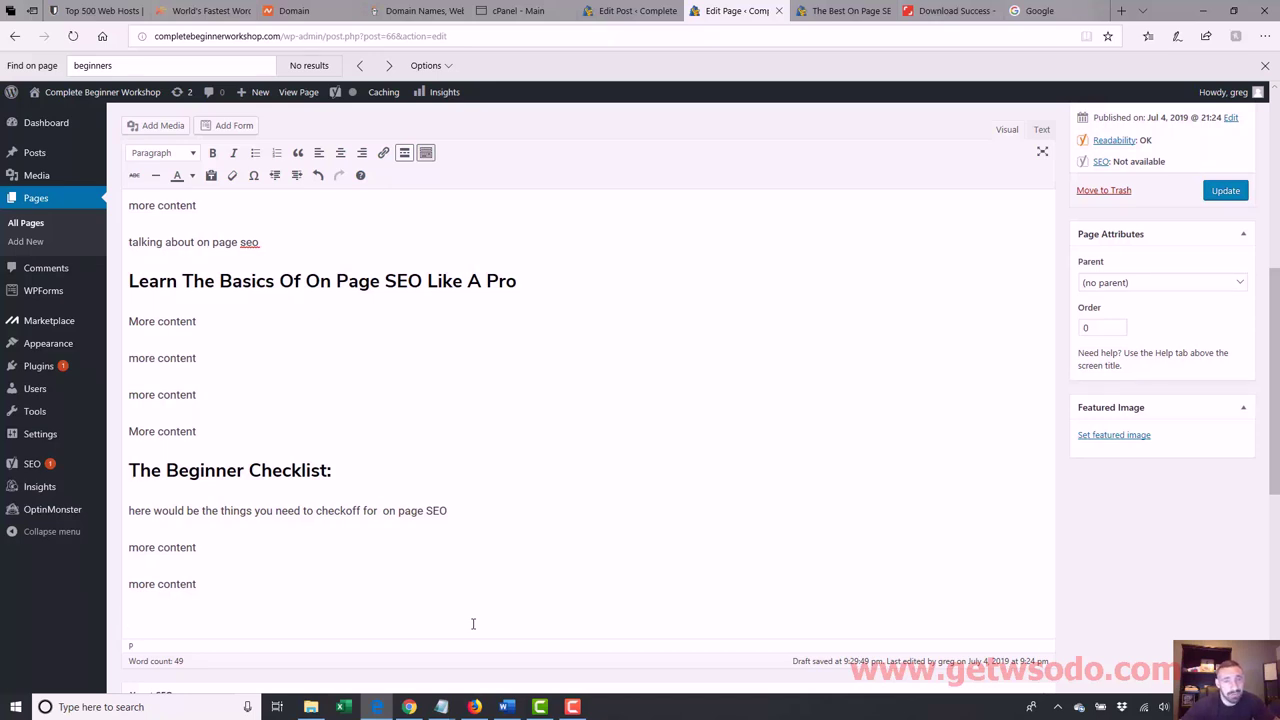
- Consult the Notepad keyword notes and add the line "The 5 Best Quick SEO Tips For Newbies" at the end of the page body
mouse_move(448, 709)
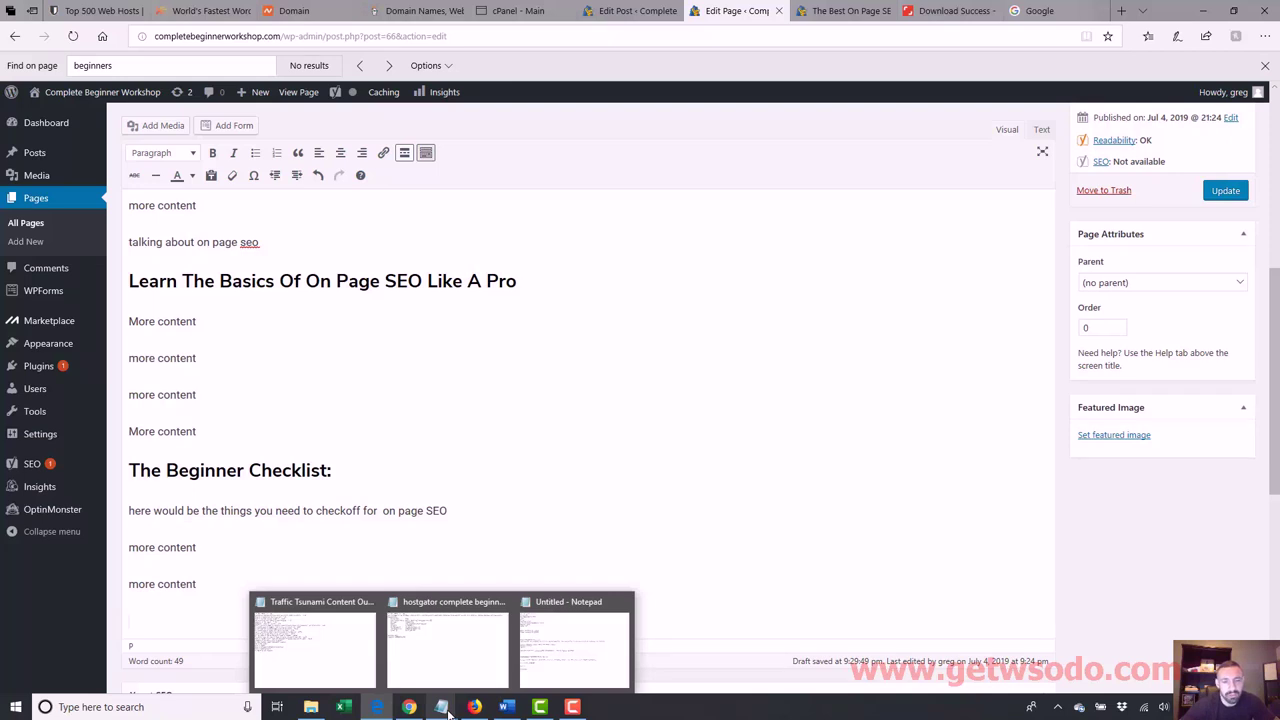
click(572, 645)
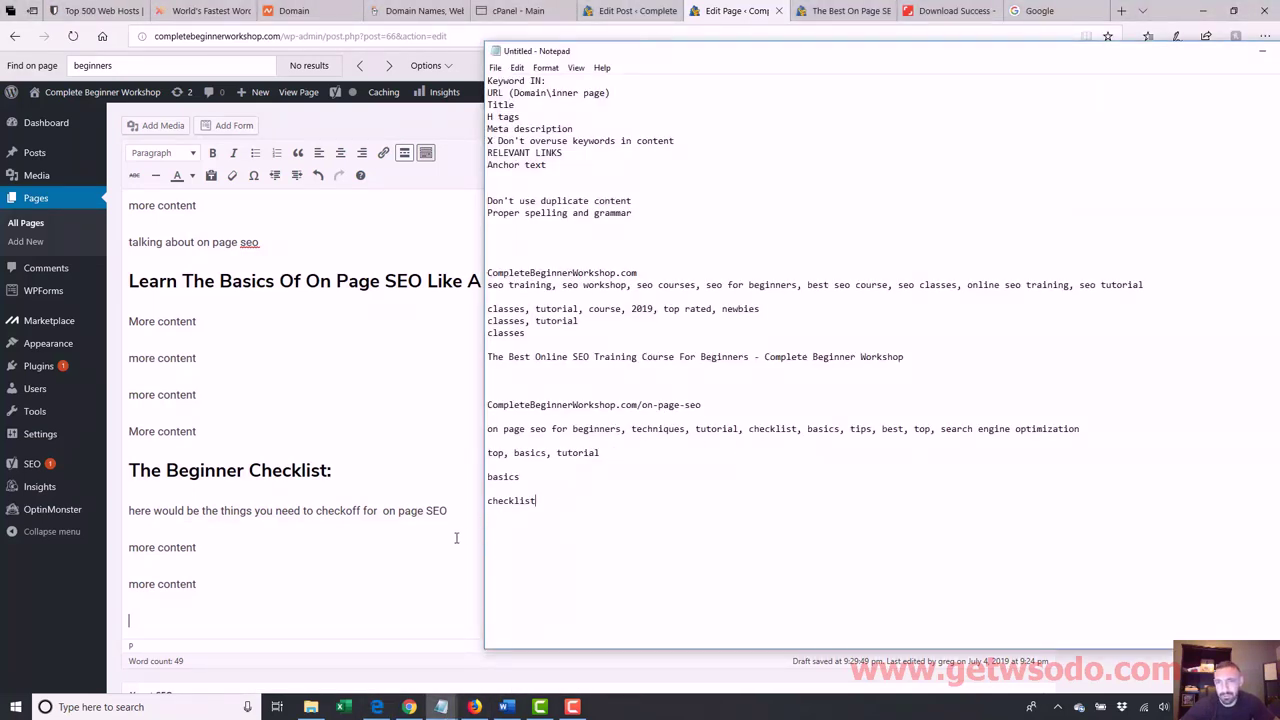
click(214, 622)
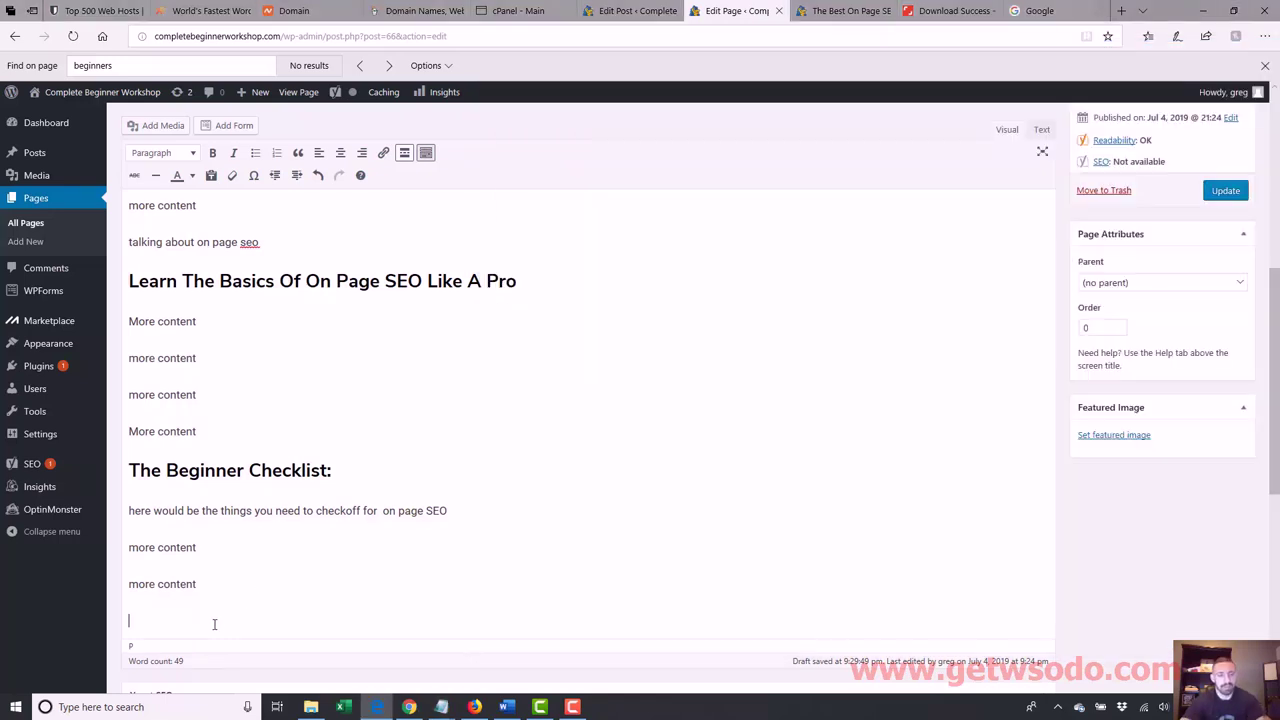
text(The Best SEO T)
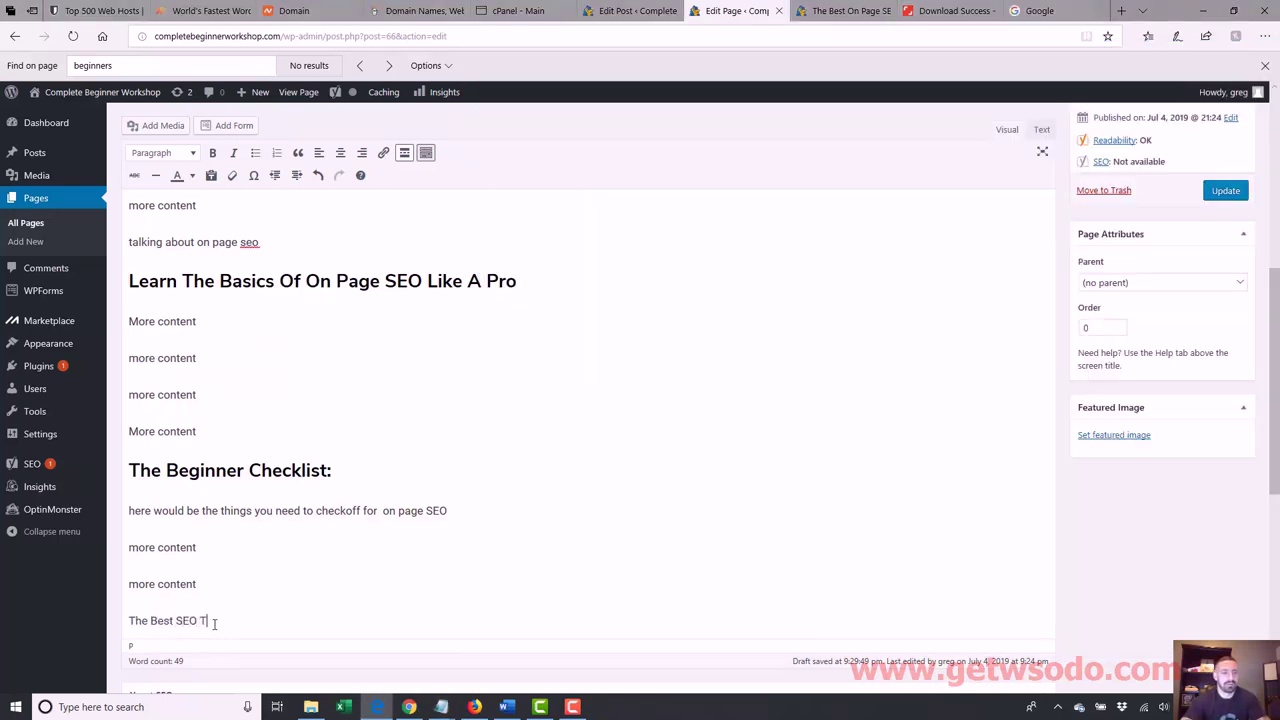
text(ips For Newbies)
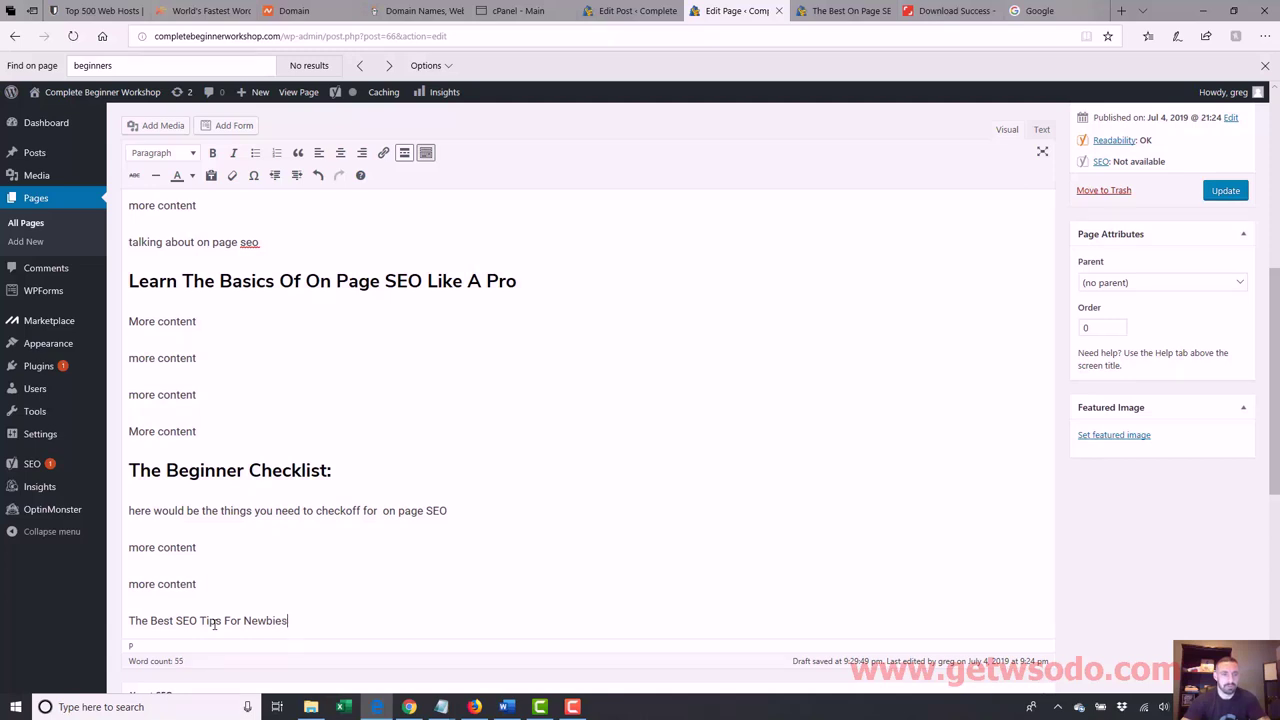
click(151, 621)
text(5)
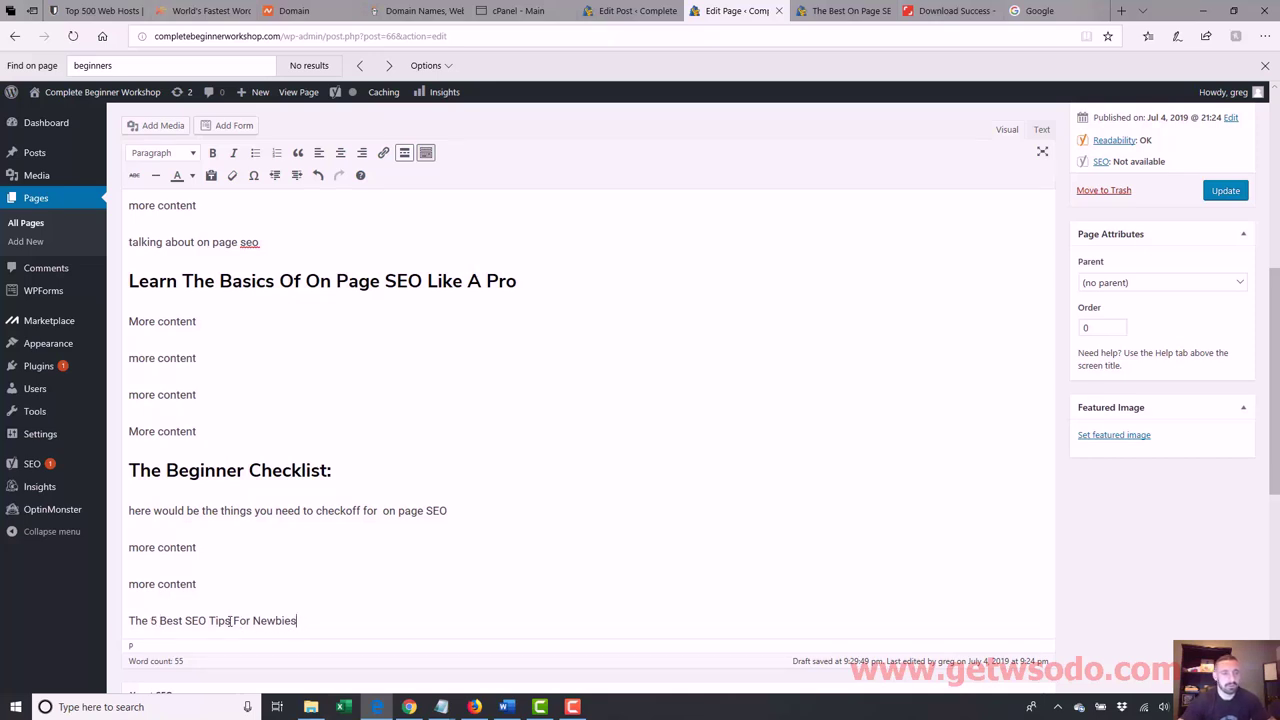
click(185, 621)
text(Quick )
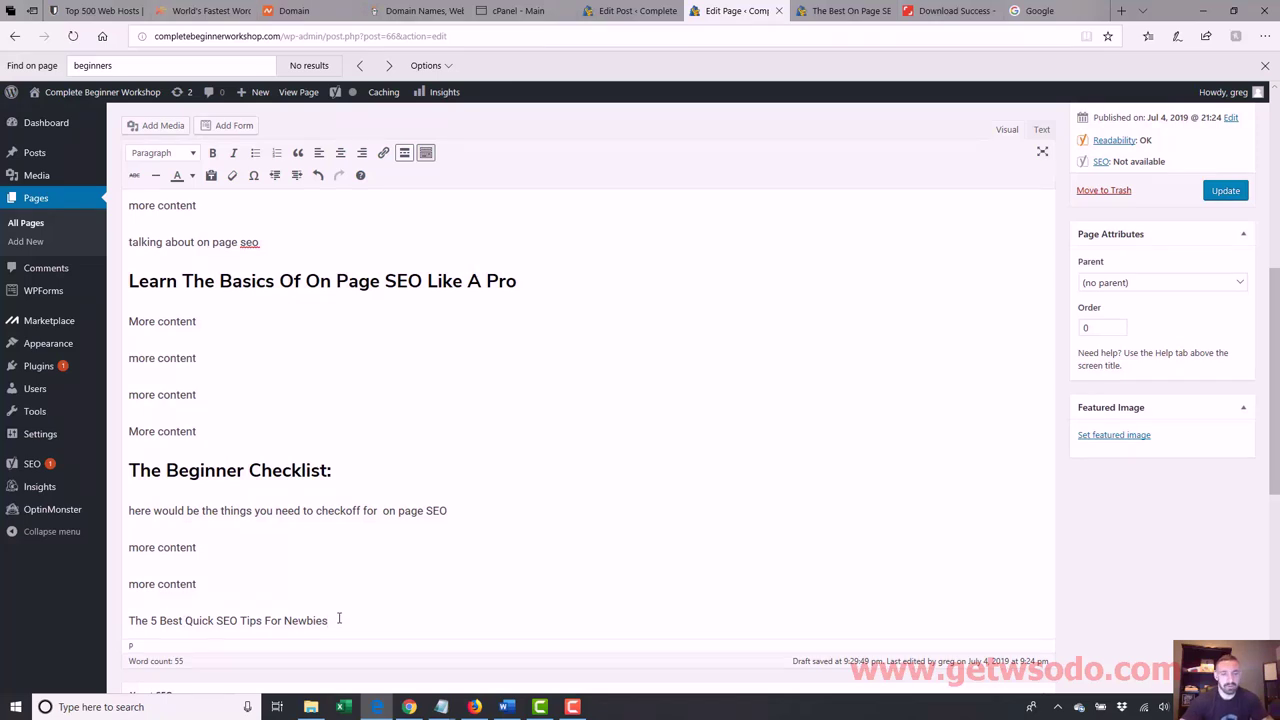
- Add a colon after "The 5 Best Quick SEO Tips For Newbies" and write "5 quick free tips" on a new line below it
text(:)
key(Return)
text(5 wui)
key(BackSpace)
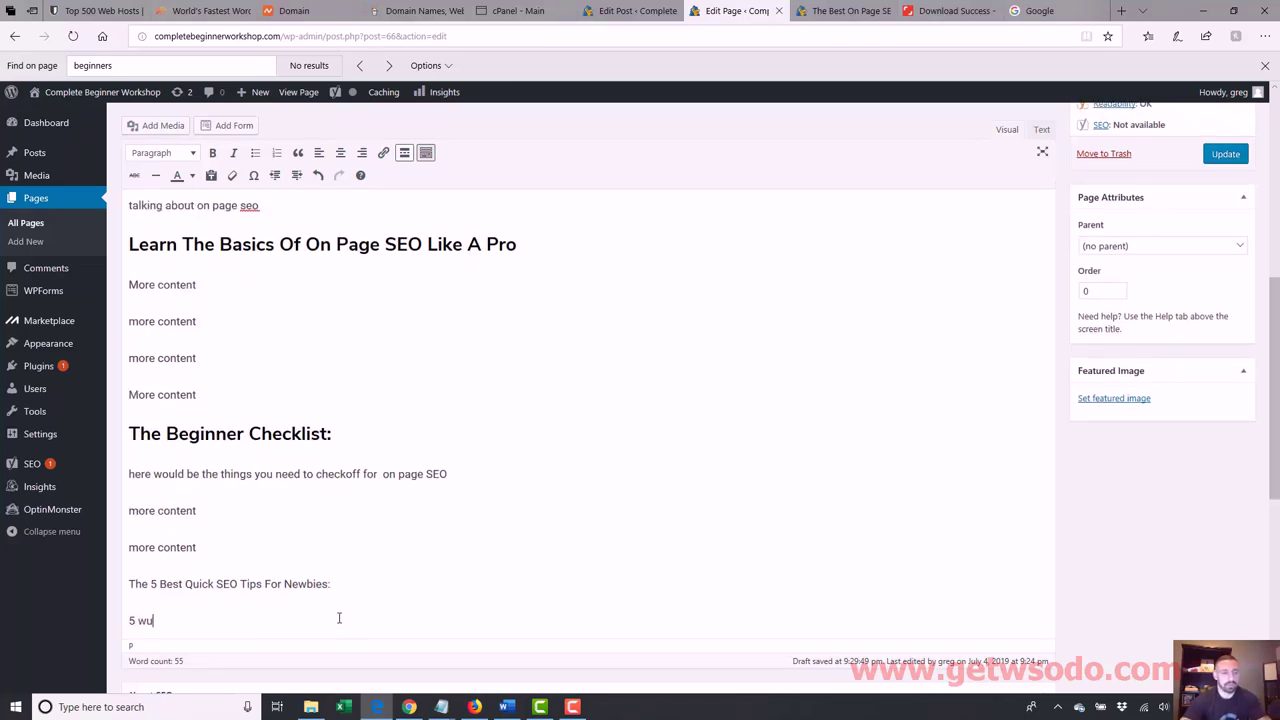
text(quick free tips)
- Replace "Quick" with "Free" so the line reads "The 5 Best Free SEO Tips For Newbies:"
click(186, 587)
text(Free)
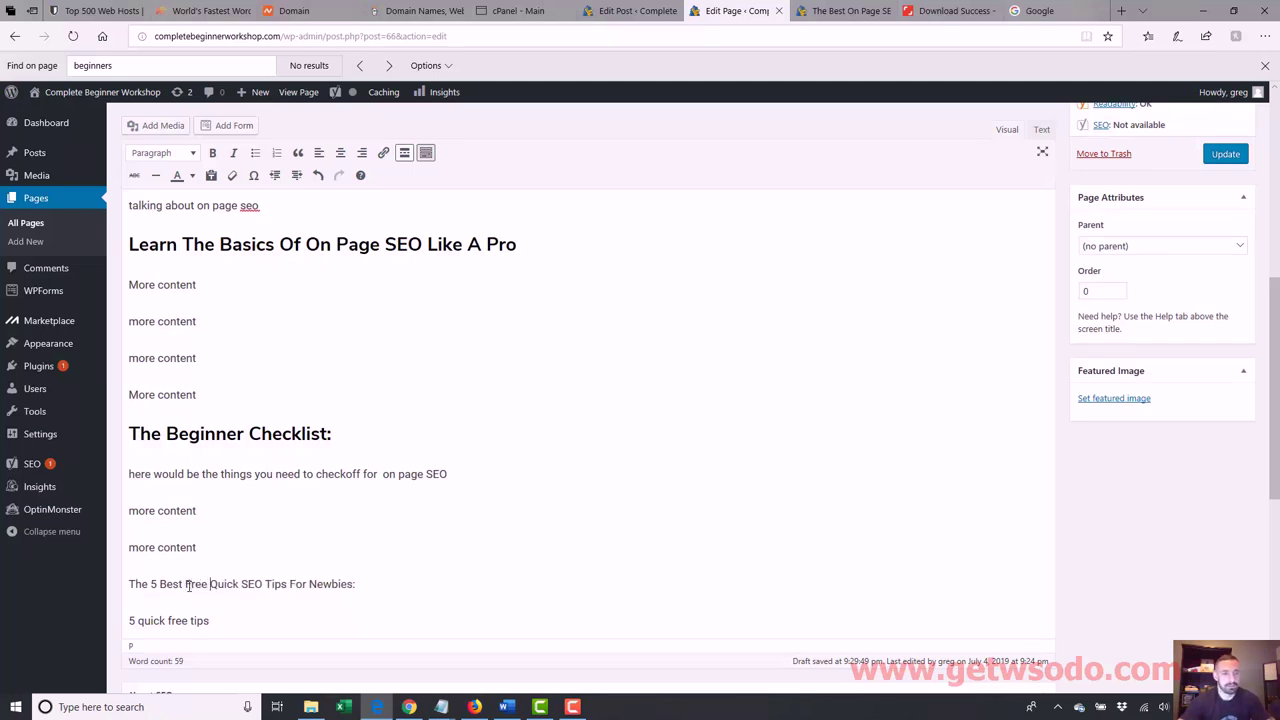
click(226, 587)
key(BackSpace)
key(BackSpace)
key(BackSpace)
key(Delete)
key(Delete)
key(Delete)
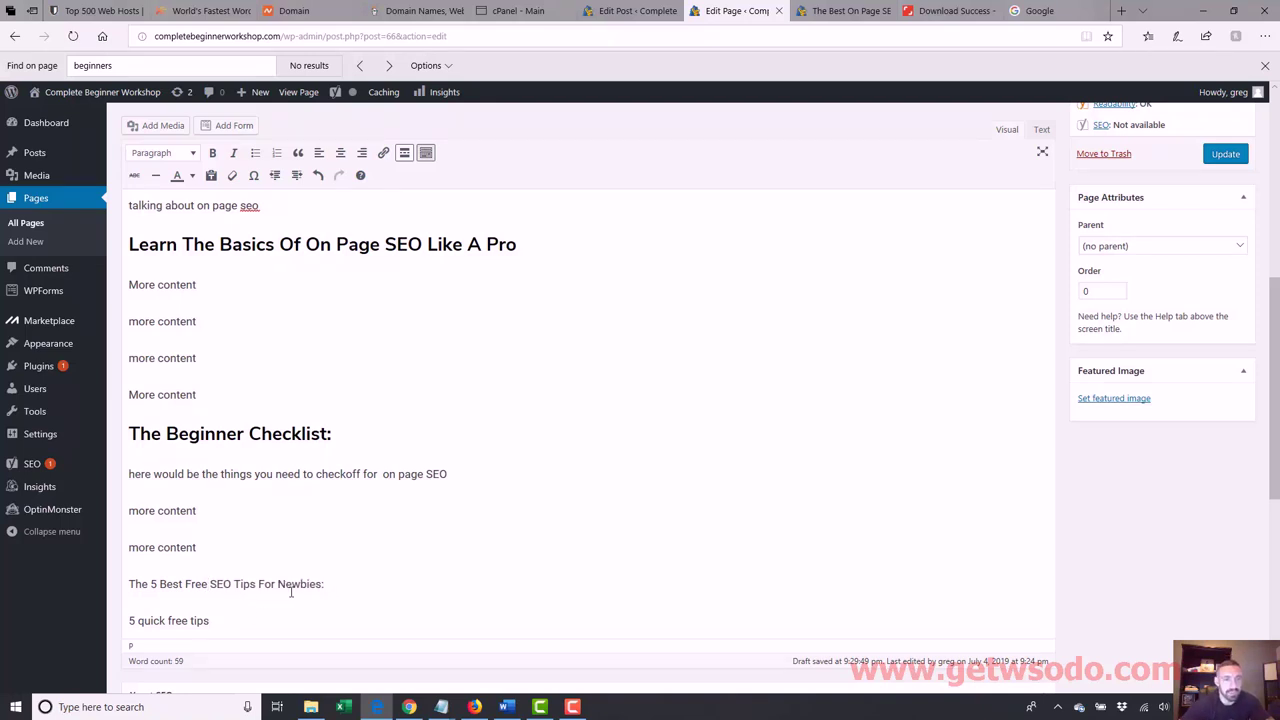
- Format the line "The 5 Best Free SEO Tips For Newbies:" as Heading 2
drag(324, 585, 107, 588)
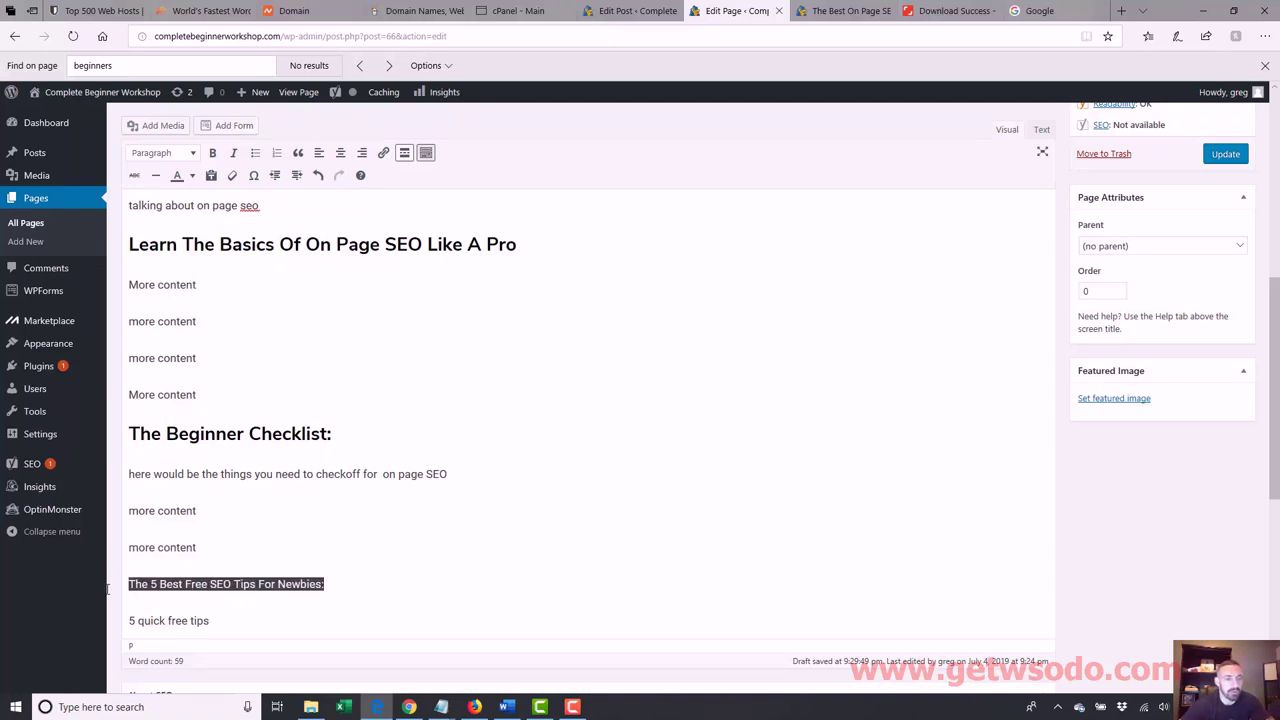
click(190, 155)
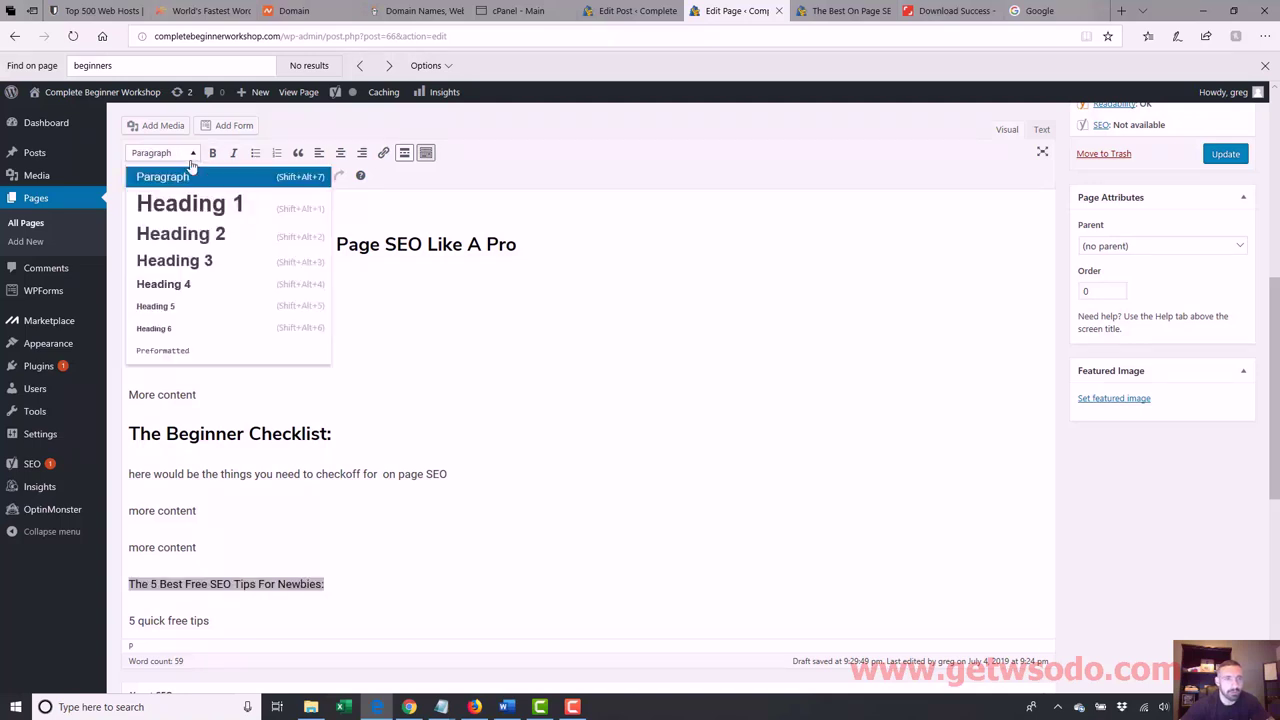
click(198, 238)
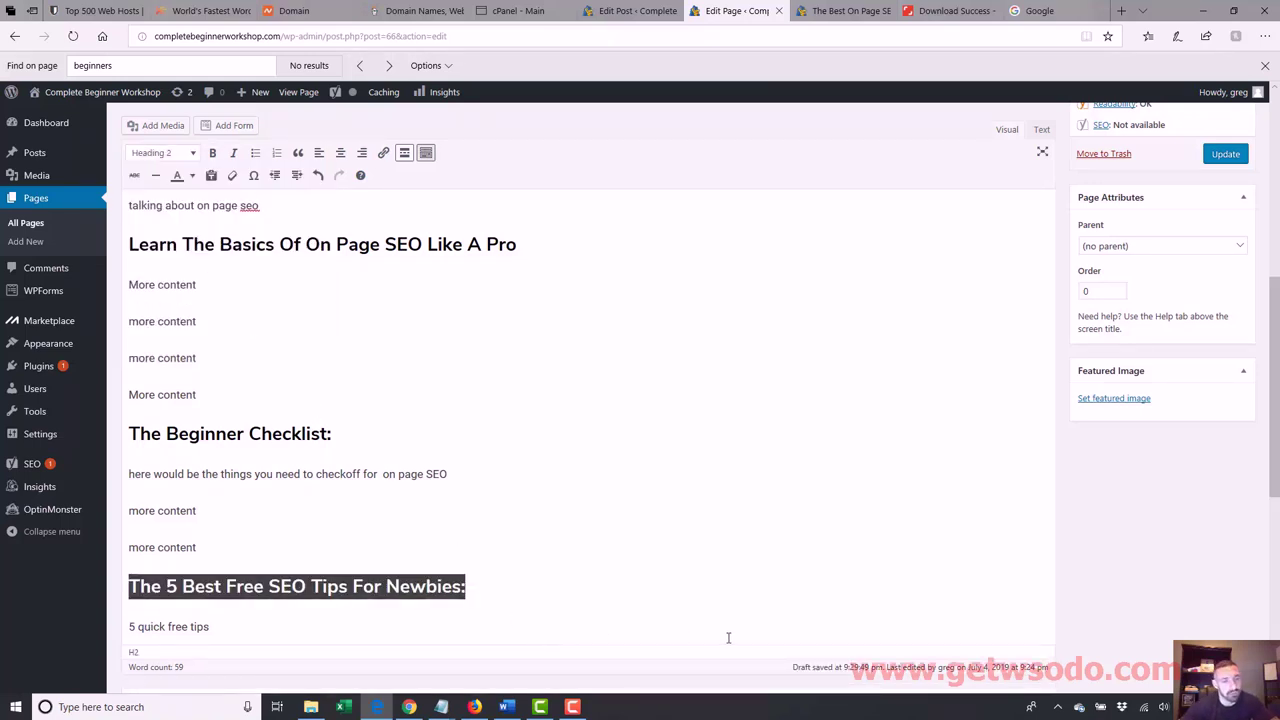
- Add two "more content" paragraphs below the line "5 quick free tips" at the end of the page body
click(862, 630)
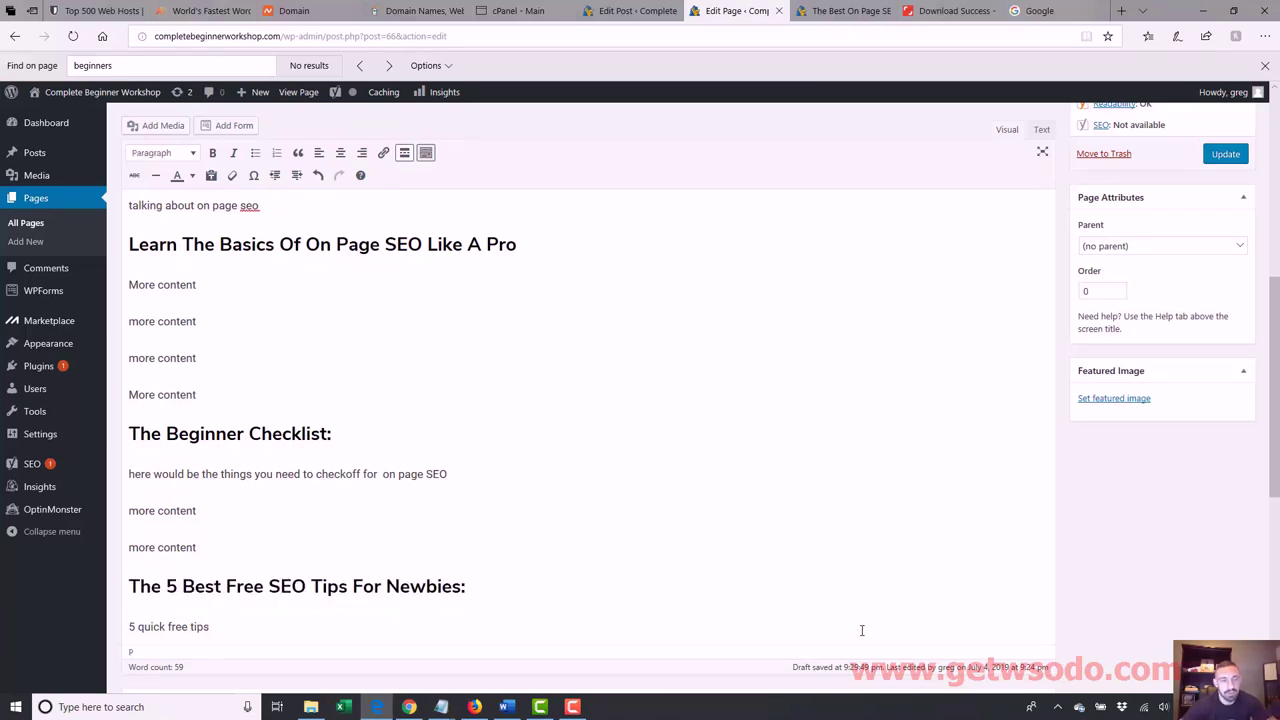
key(Return)
text(more content c)
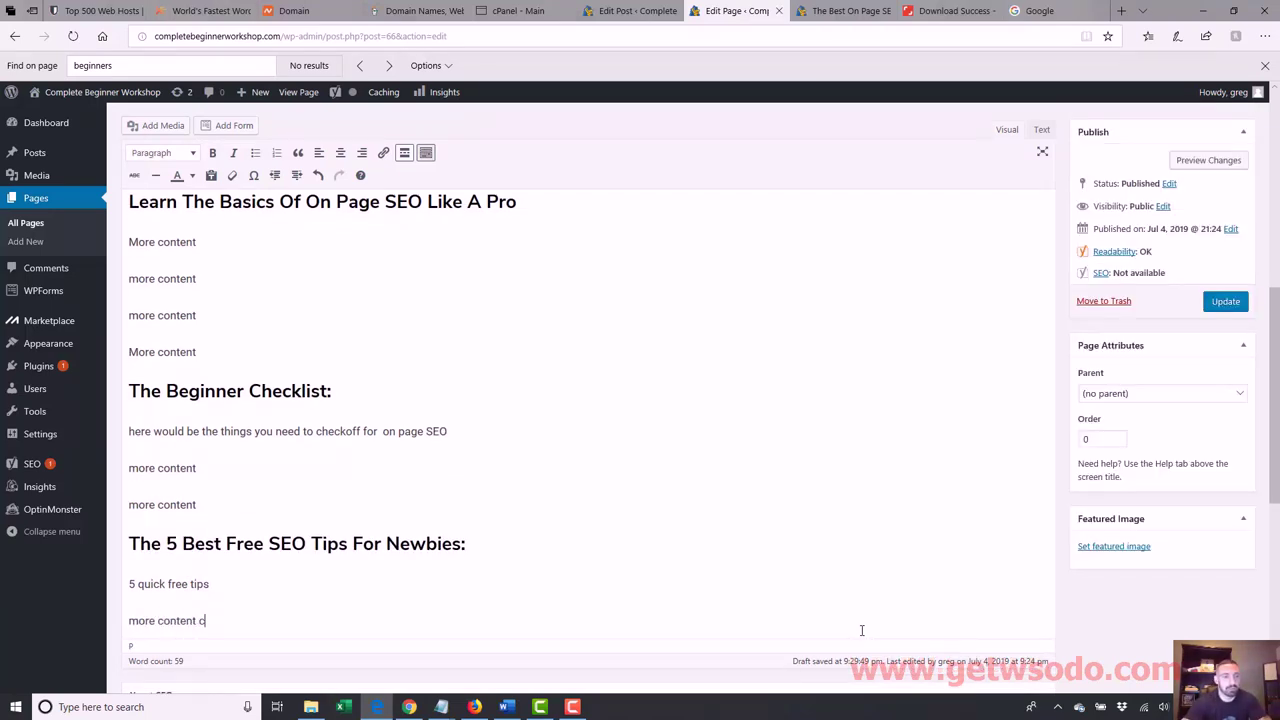
key(BackSpace)
text(cool)
key(BackSpace)
key(BackSpace)
key(BackSpace)
key(BackSpace)
key(BackSpace)
key(Return)
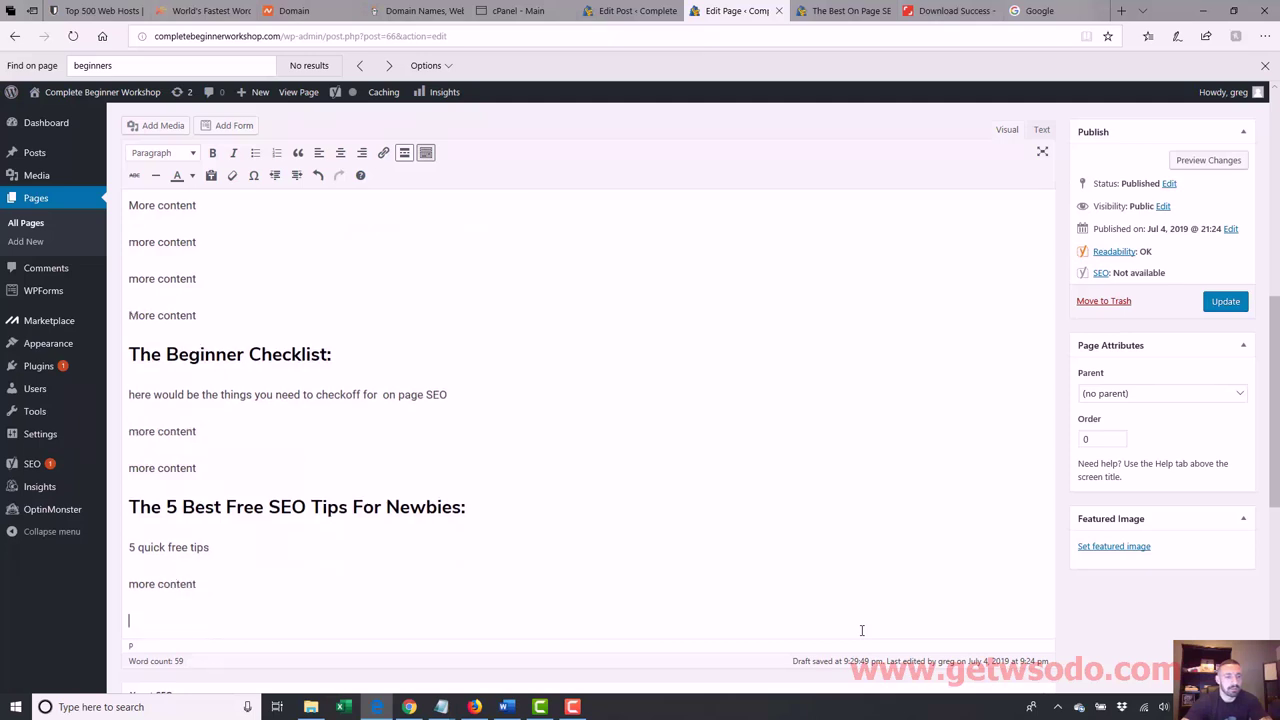
text(more content)
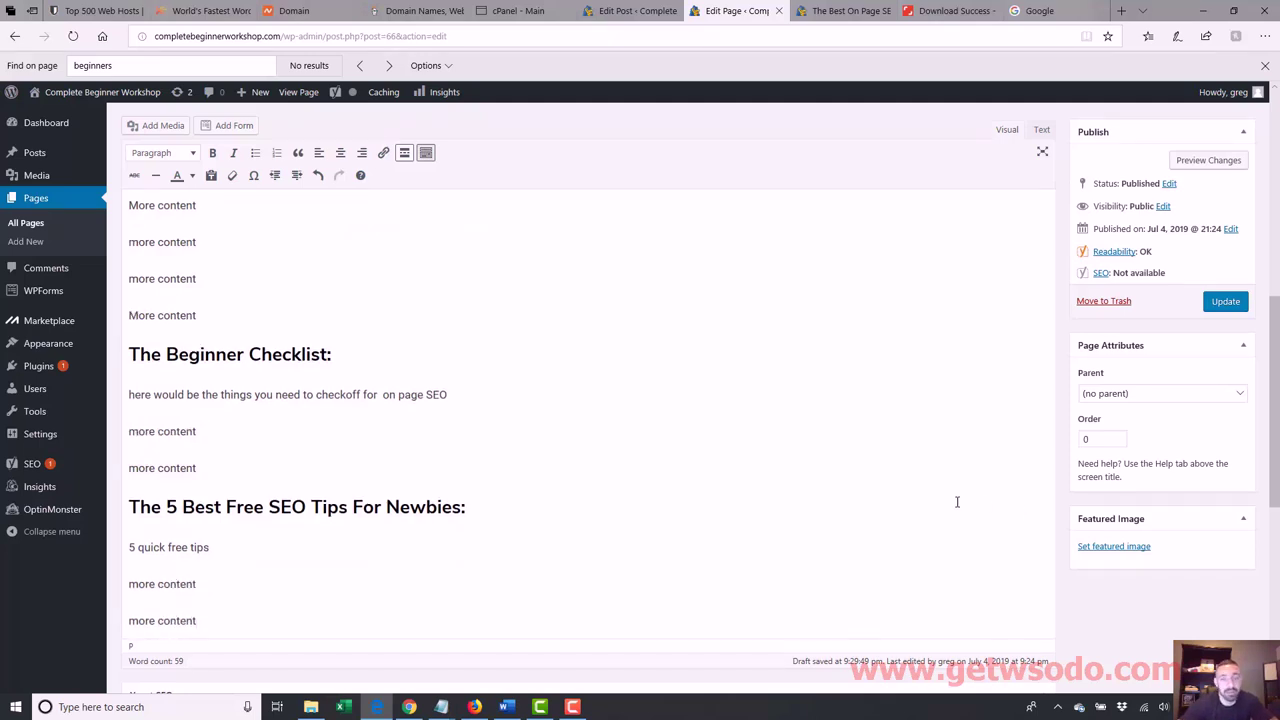
- Start the Yoast meta description with "Learn the top rated on page SEO techniques for beginners to outrank the pros."
scroll(800, 560, up, 3)
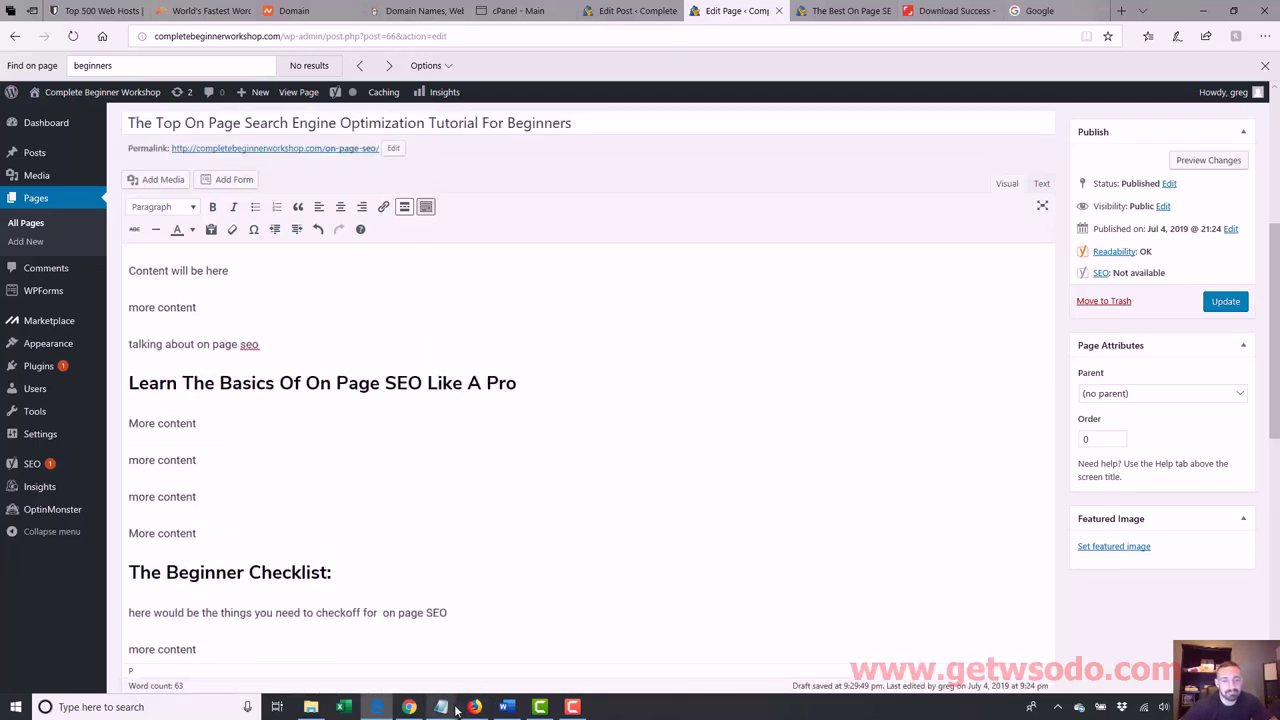
scroll(435, 620, down, 5)
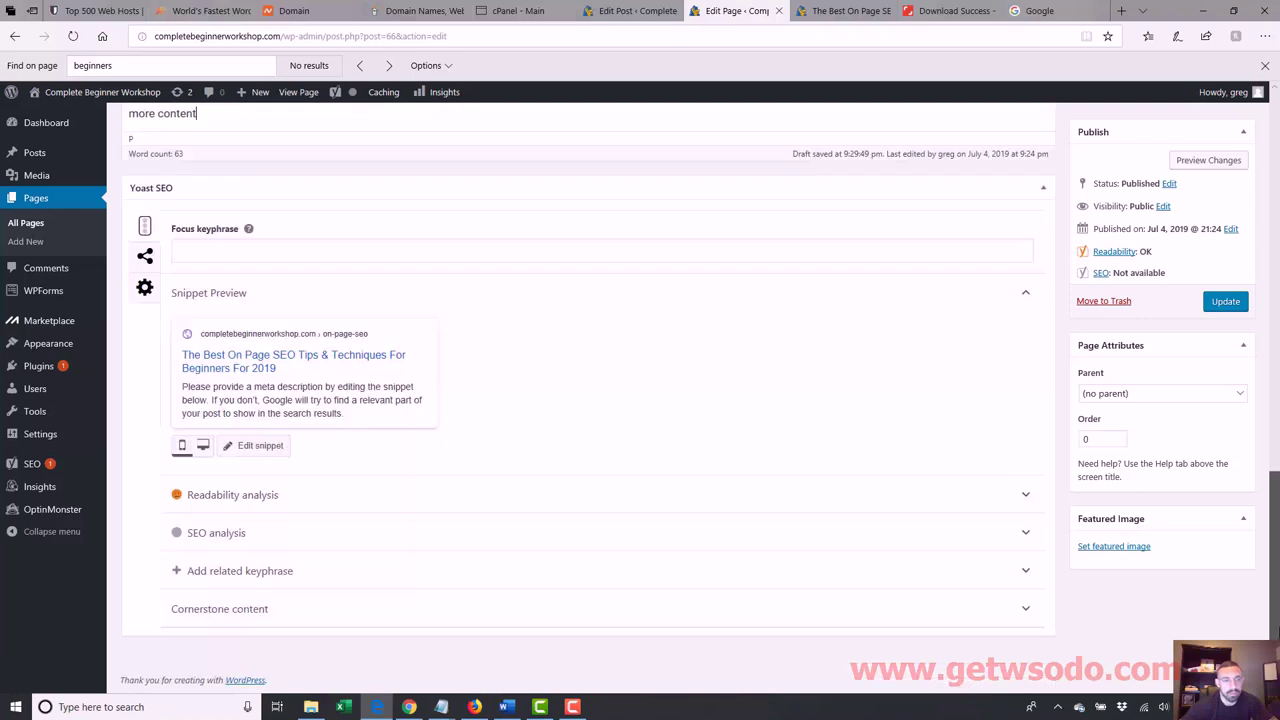
click(302, 410)
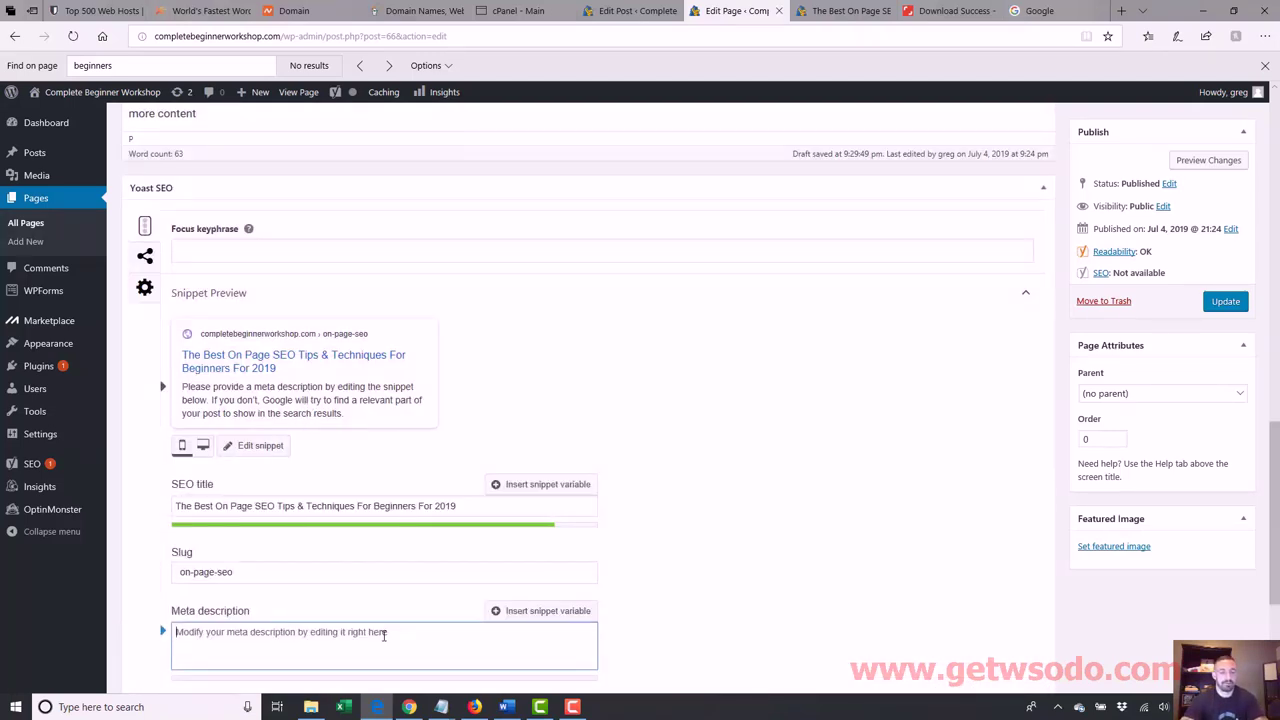
text(Learn the )
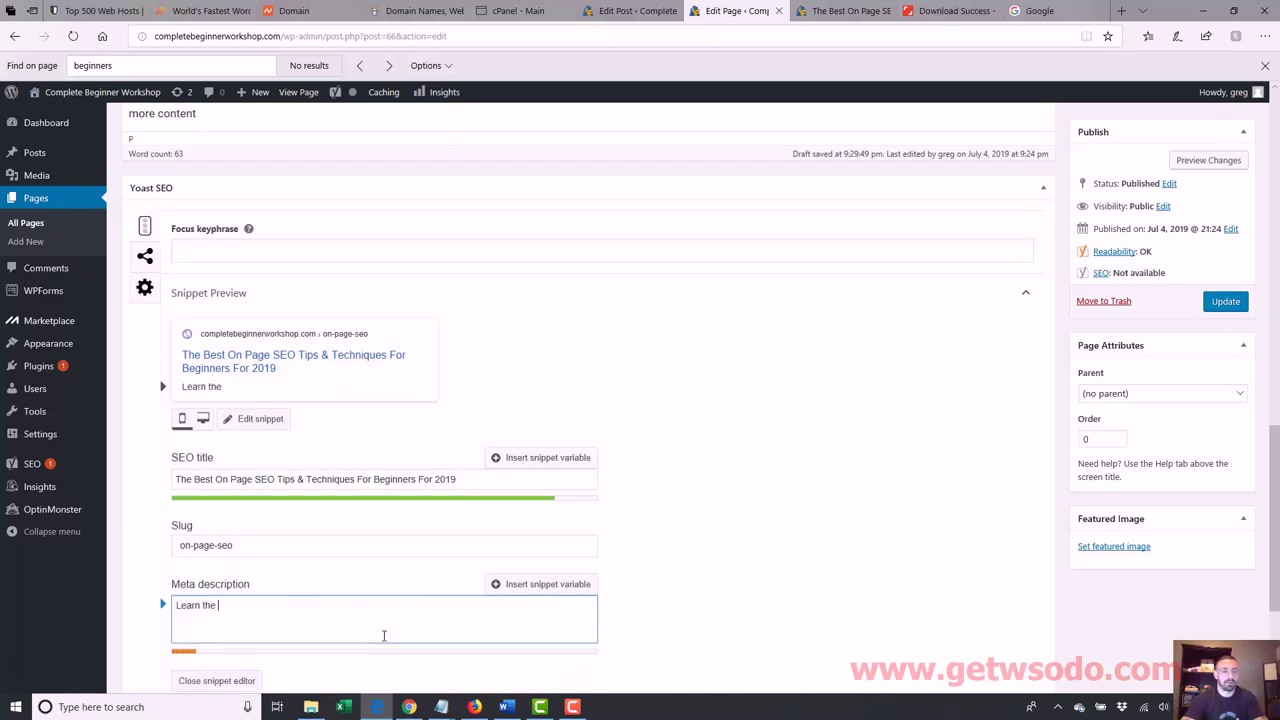
text(top rated on page s)
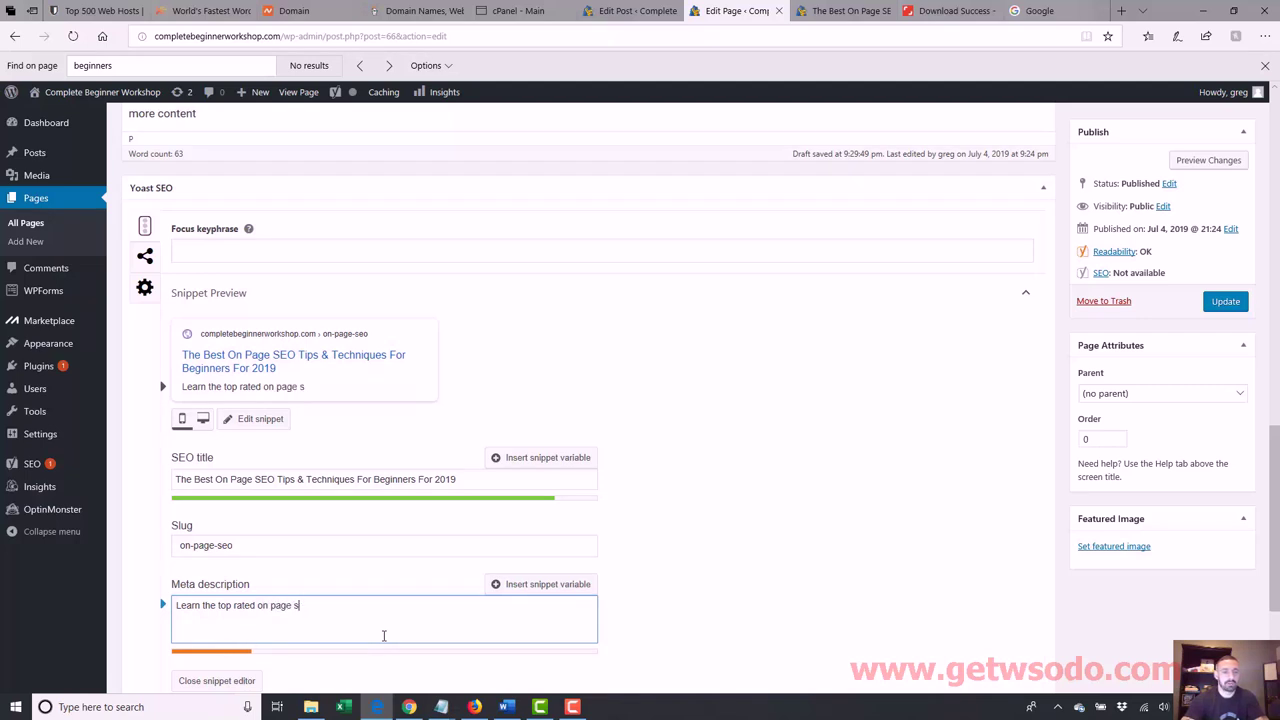
key(BackSpace)
text(SEO techniques f)
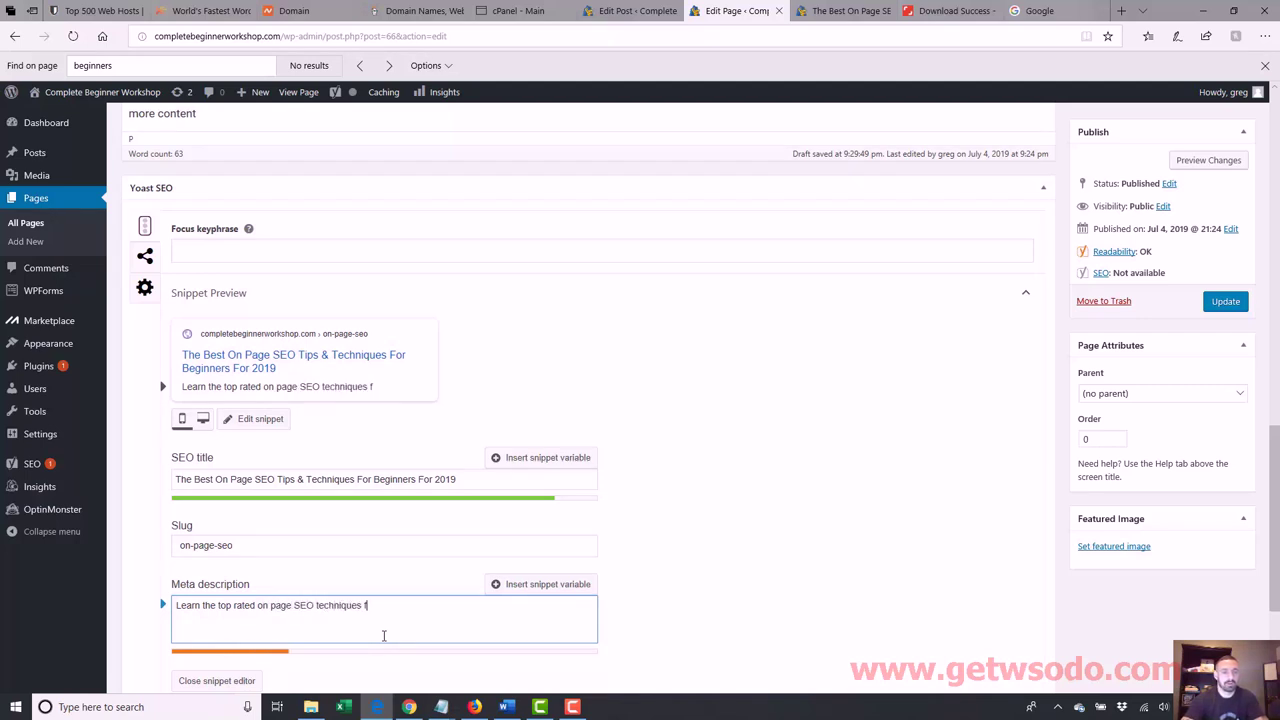
text(or beginners)
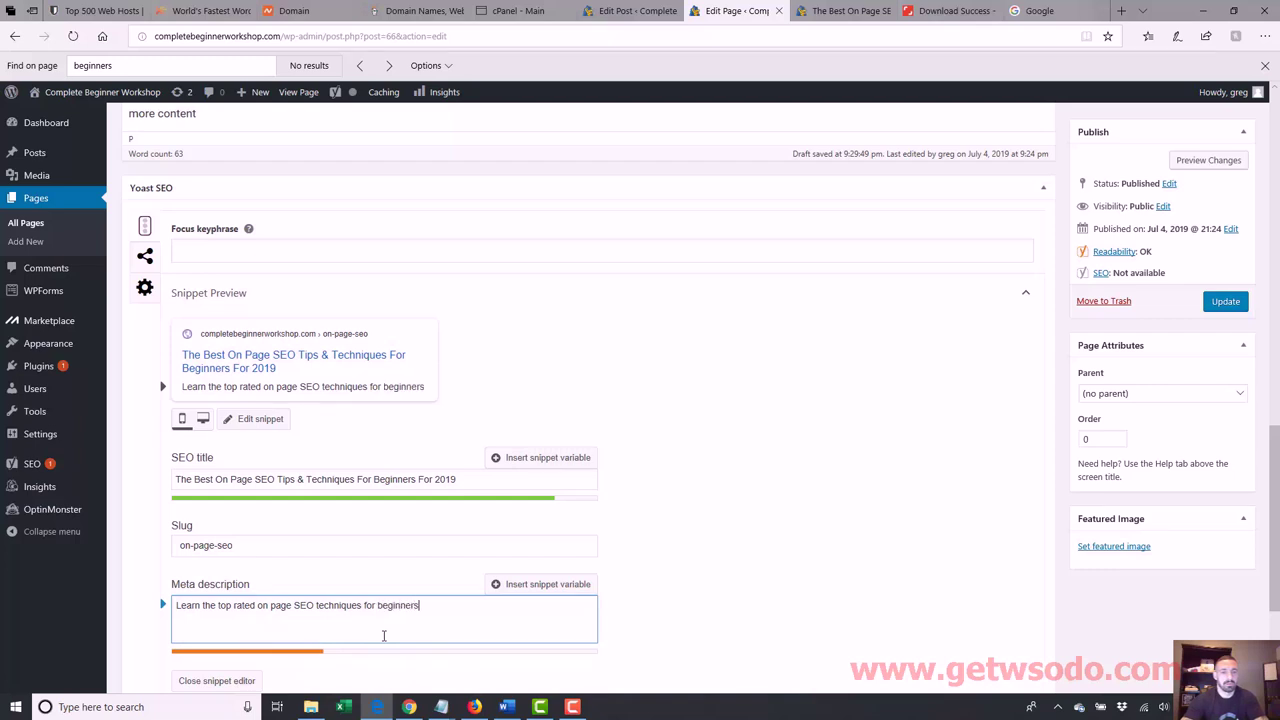
text( to outrank )
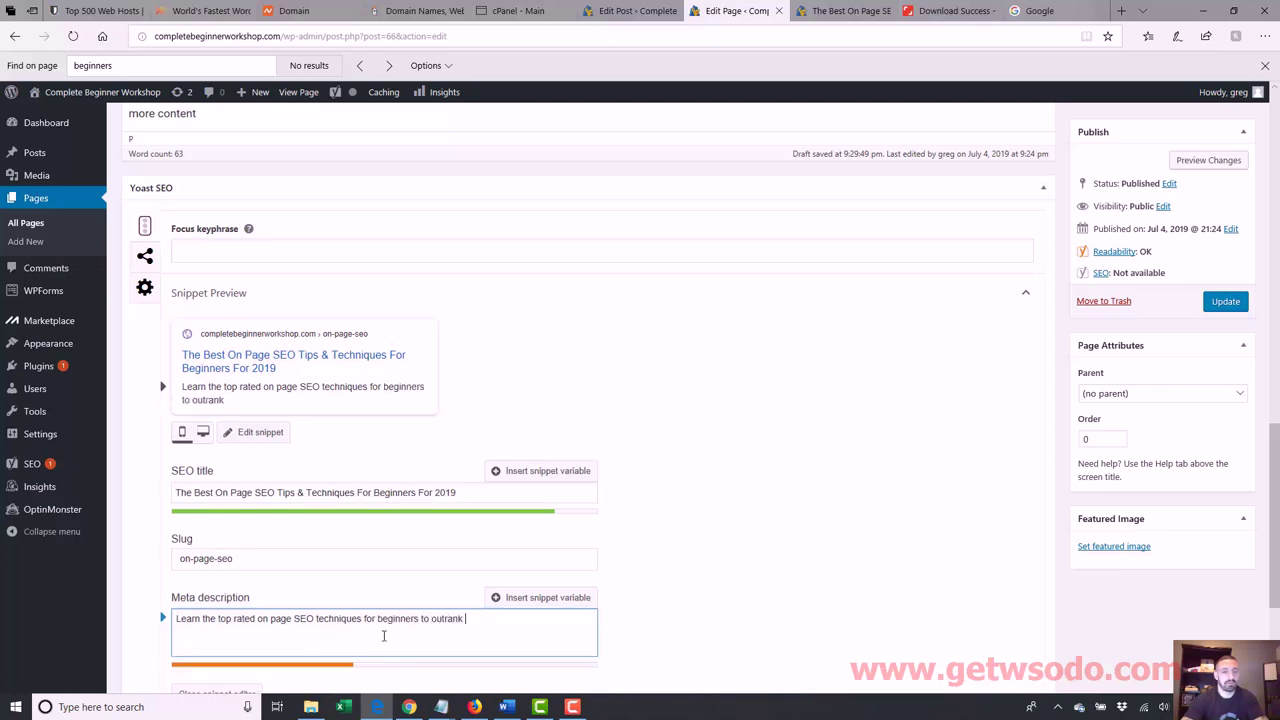
text(the pros.)
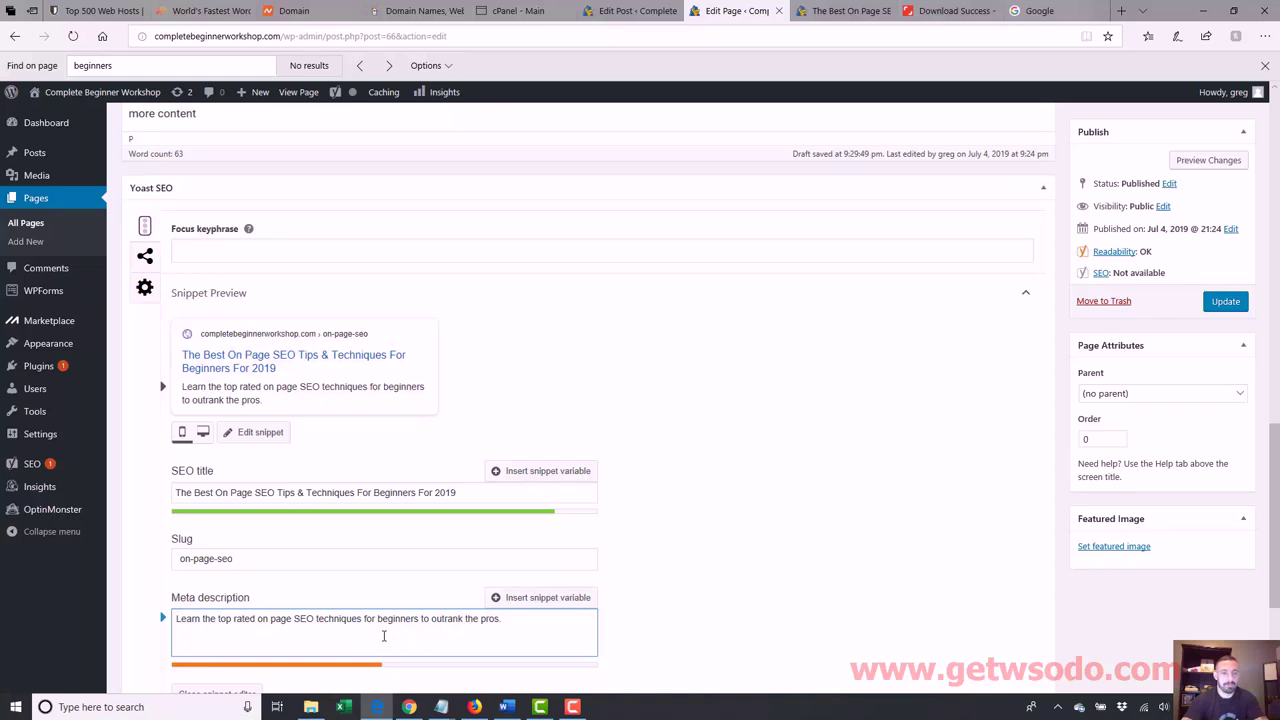
- Add the sentence "Take your search engine optimization to the next level with our tips." to the meta description
text( Take your search e)
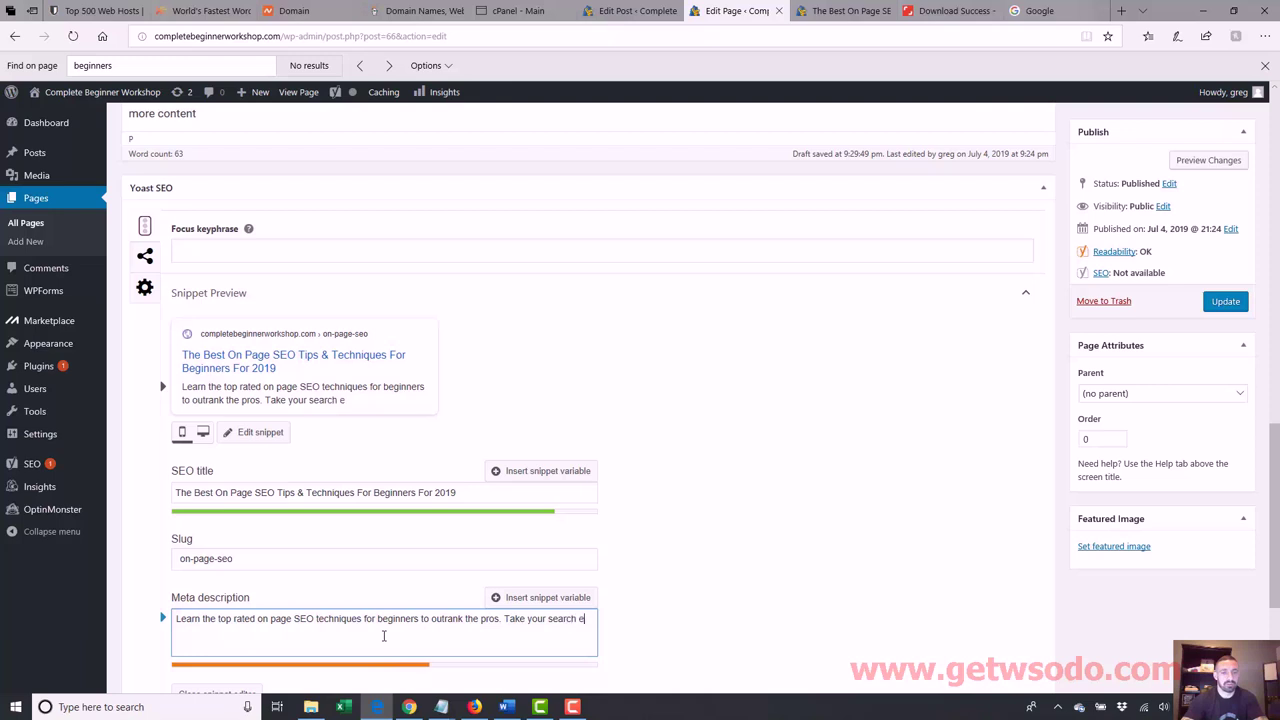
text(ngine optimization to t)
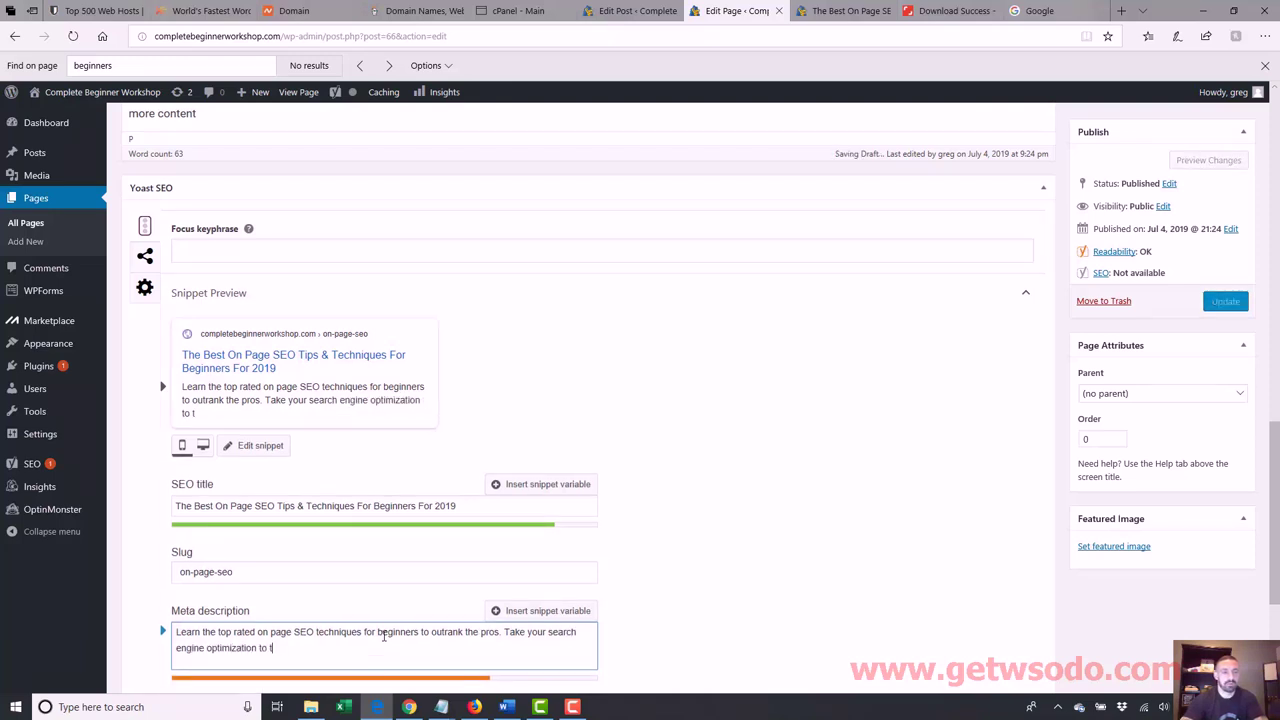
text(he next level wit)
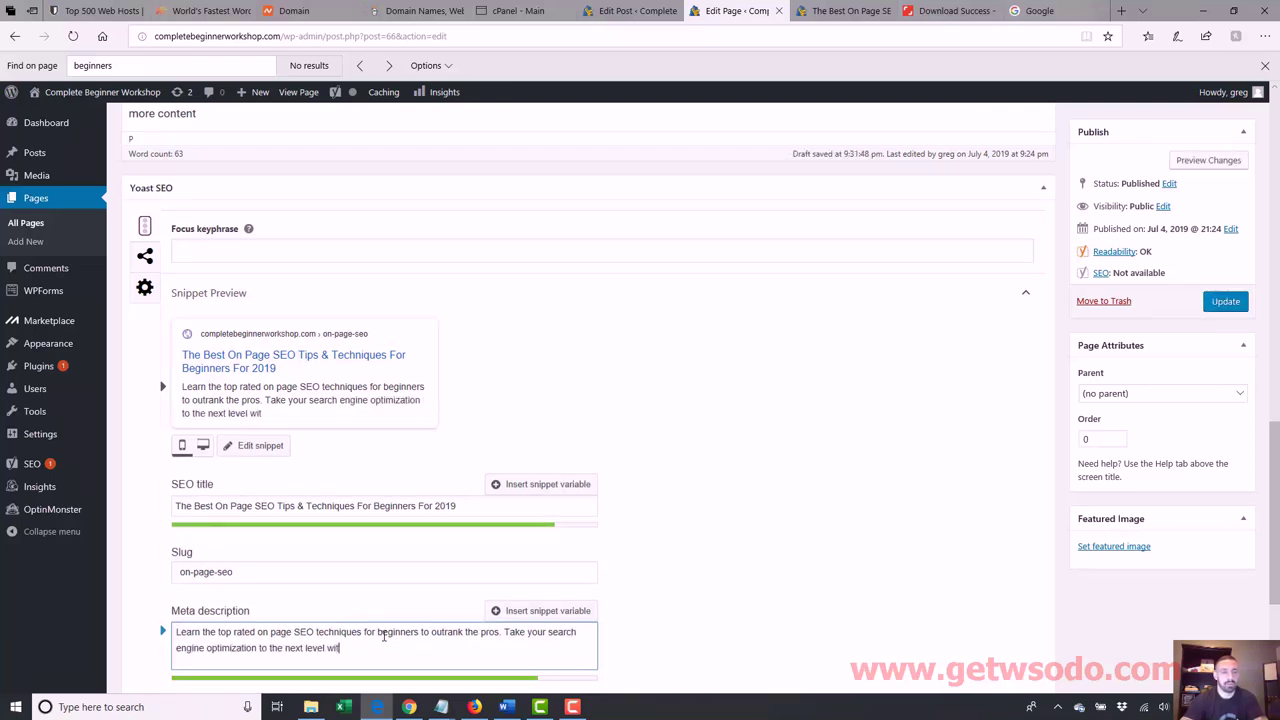
text(h our techniques)
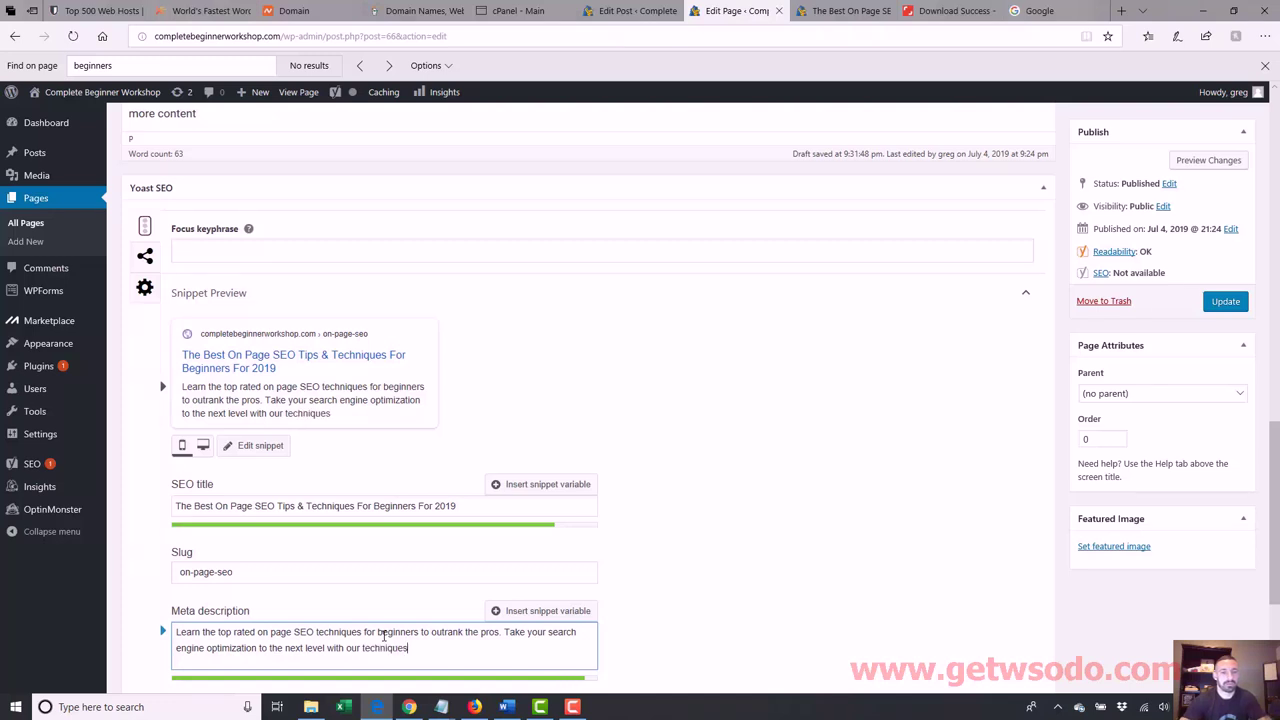
key(BackSpace)
key(BackSpace)
key(BackSpace)
key(BackSpace)
key(BackSpace)
key(BackSpace)
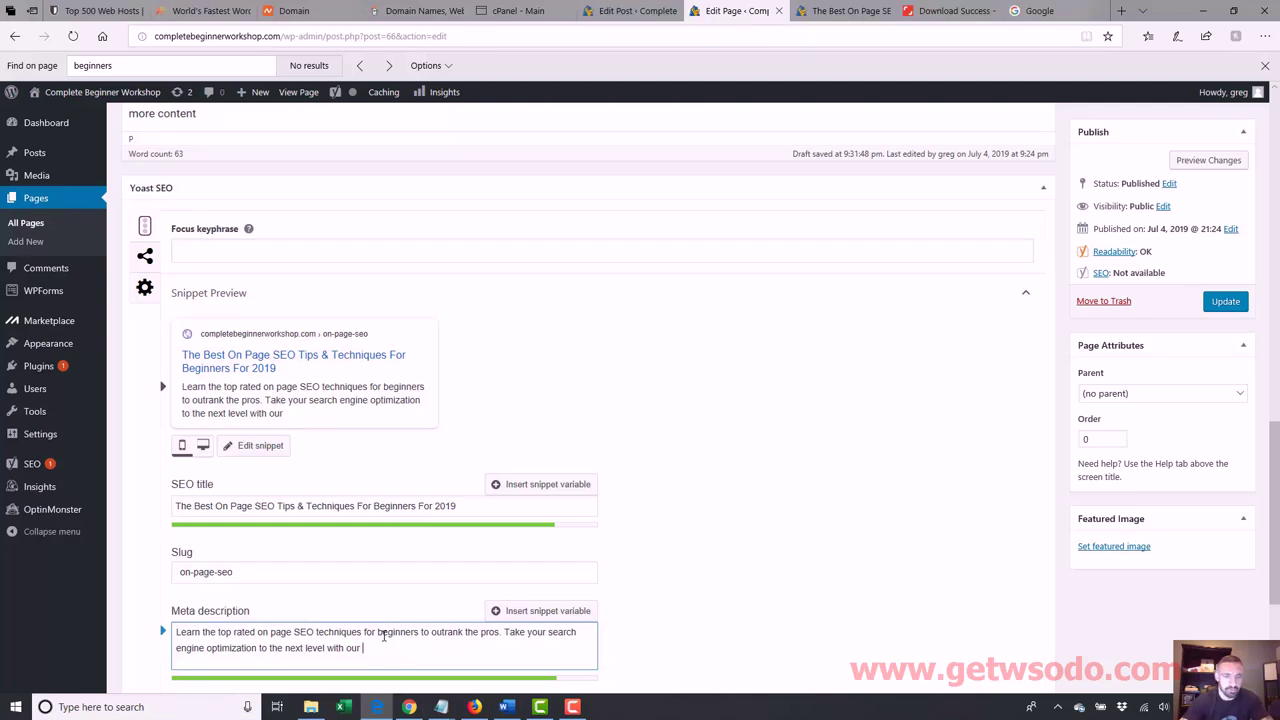
text(tips.)
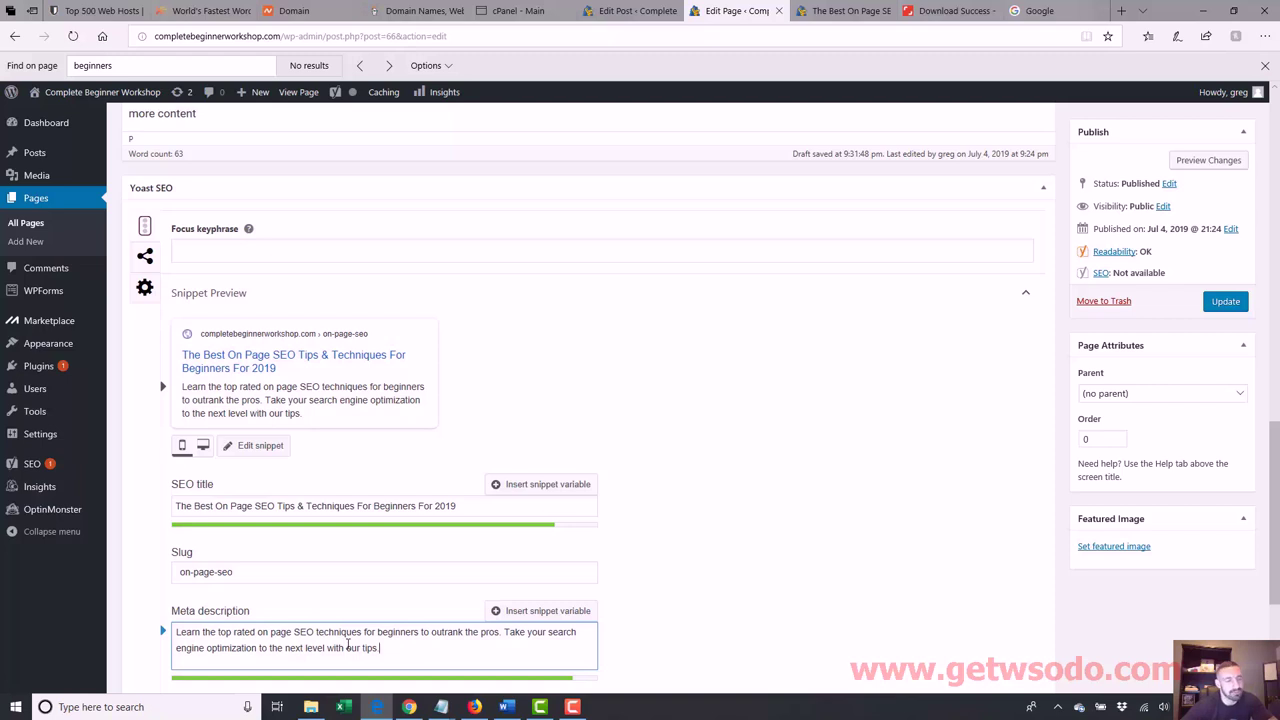
- Review the keywords used in the meta description and compare them with the keyword notes in Notepad
double_click(257, 632)
drag(257, 632, 408, 632)
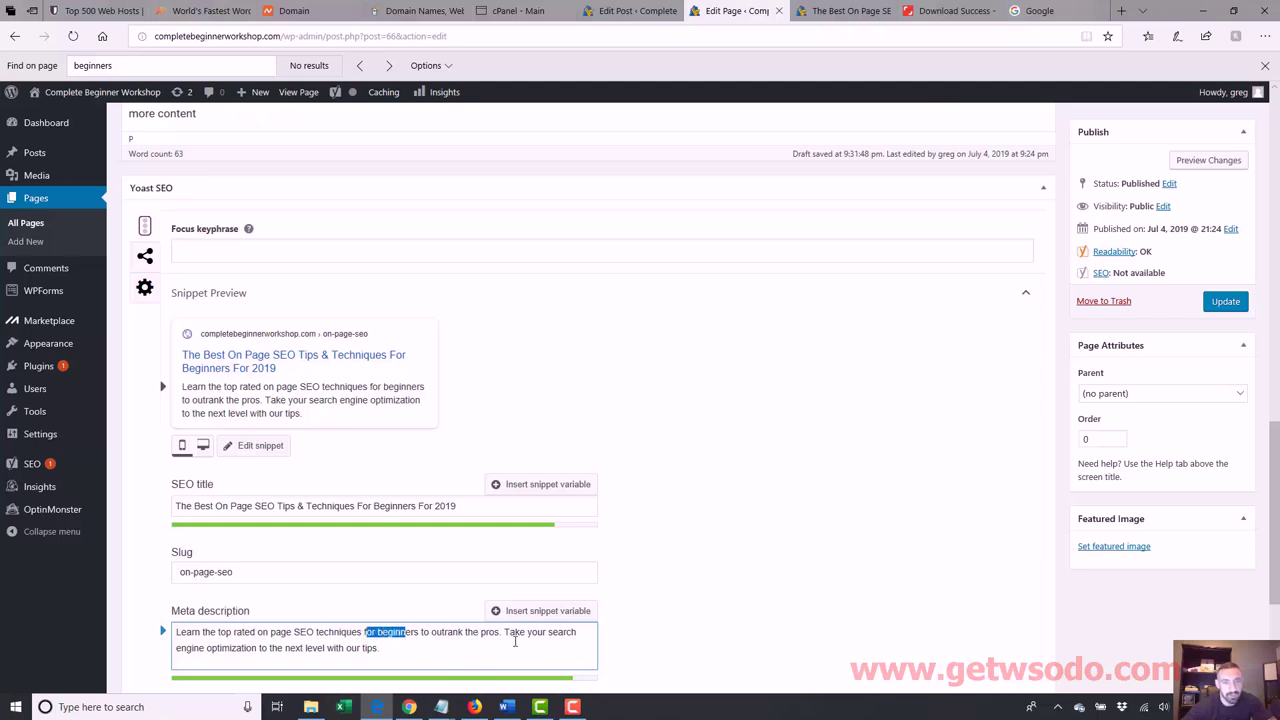
drag(547, 634, 257, 650)
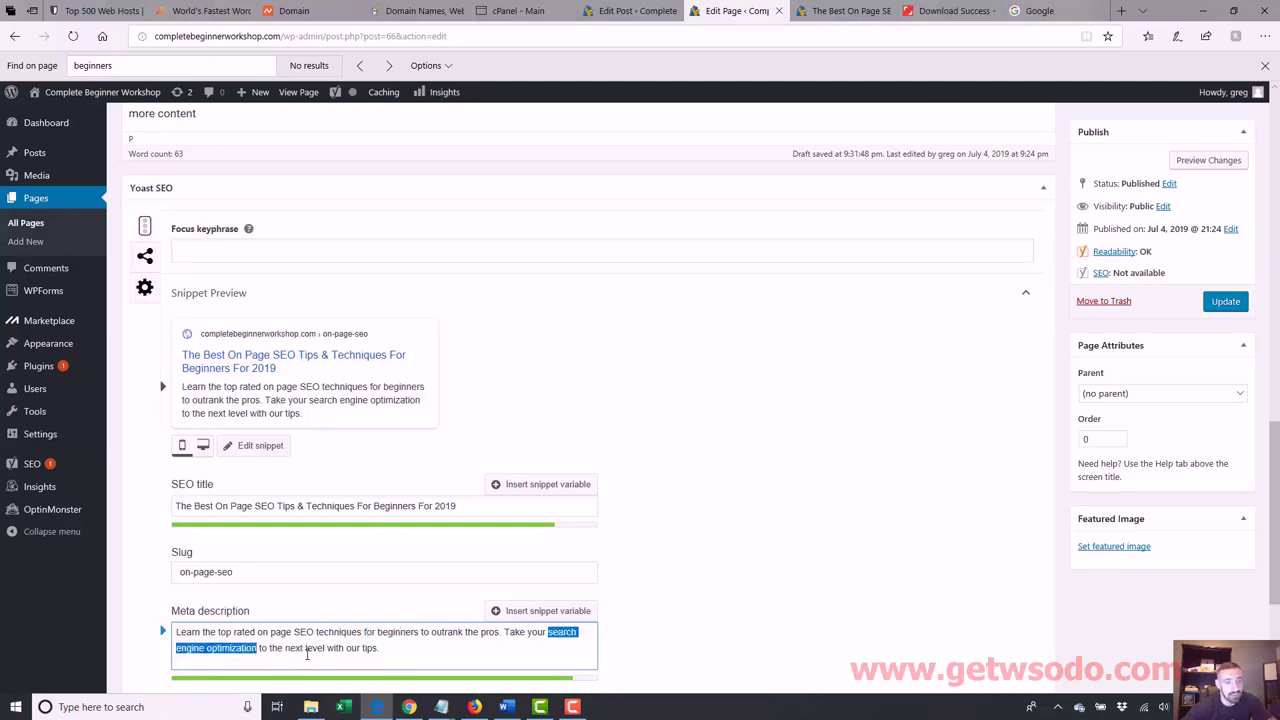
drag(362, 649, 369, 649)
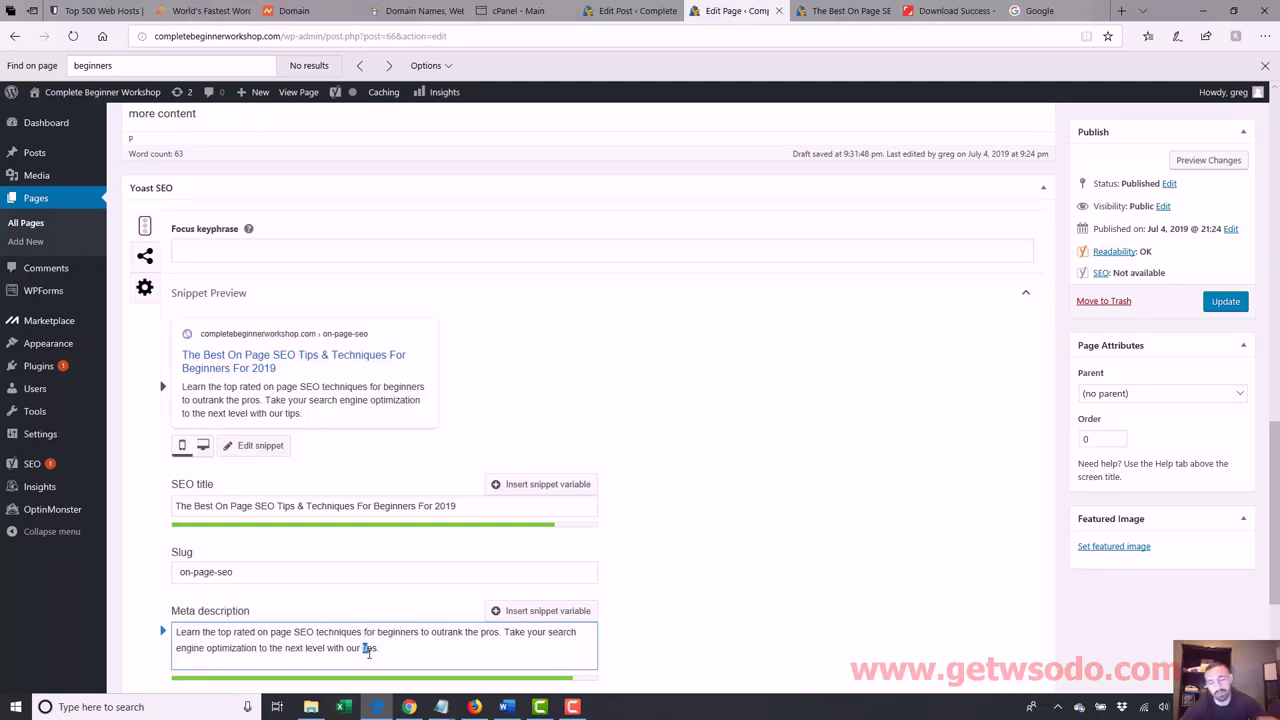
mouse_move(441, 705)
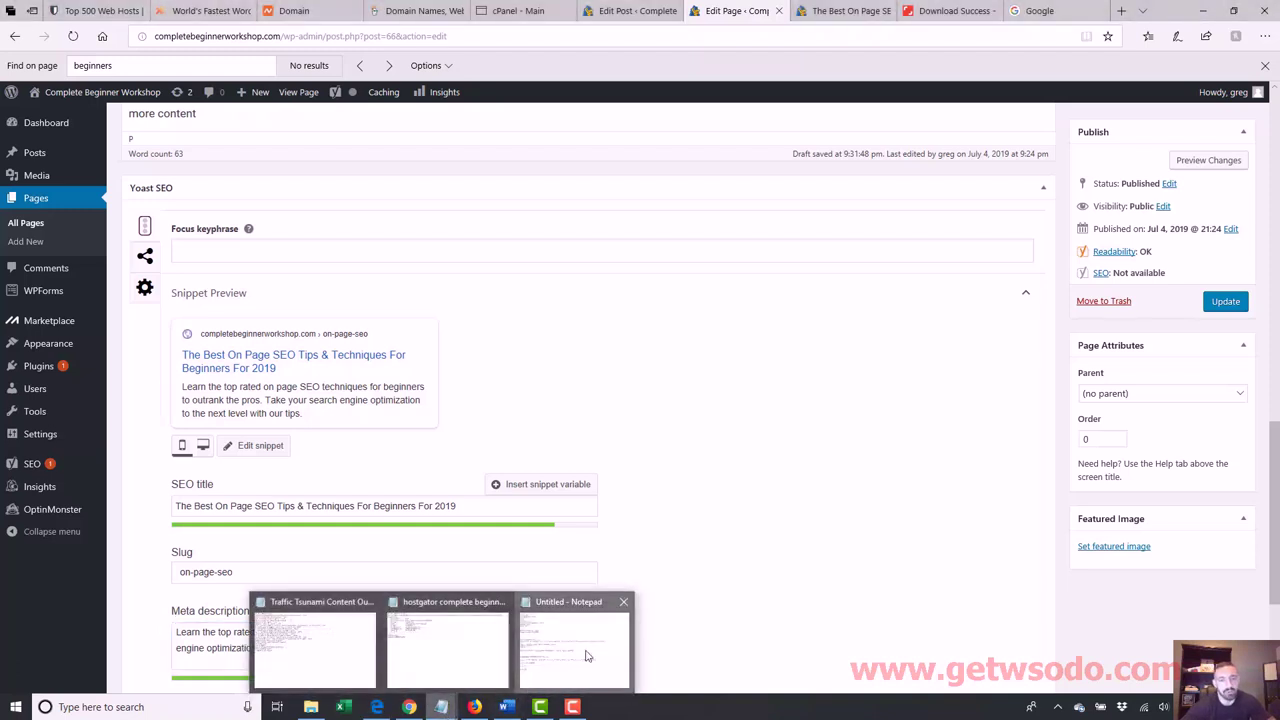
click(570, 640)
drag(486, 428, 582, 430)
click(430, 646)
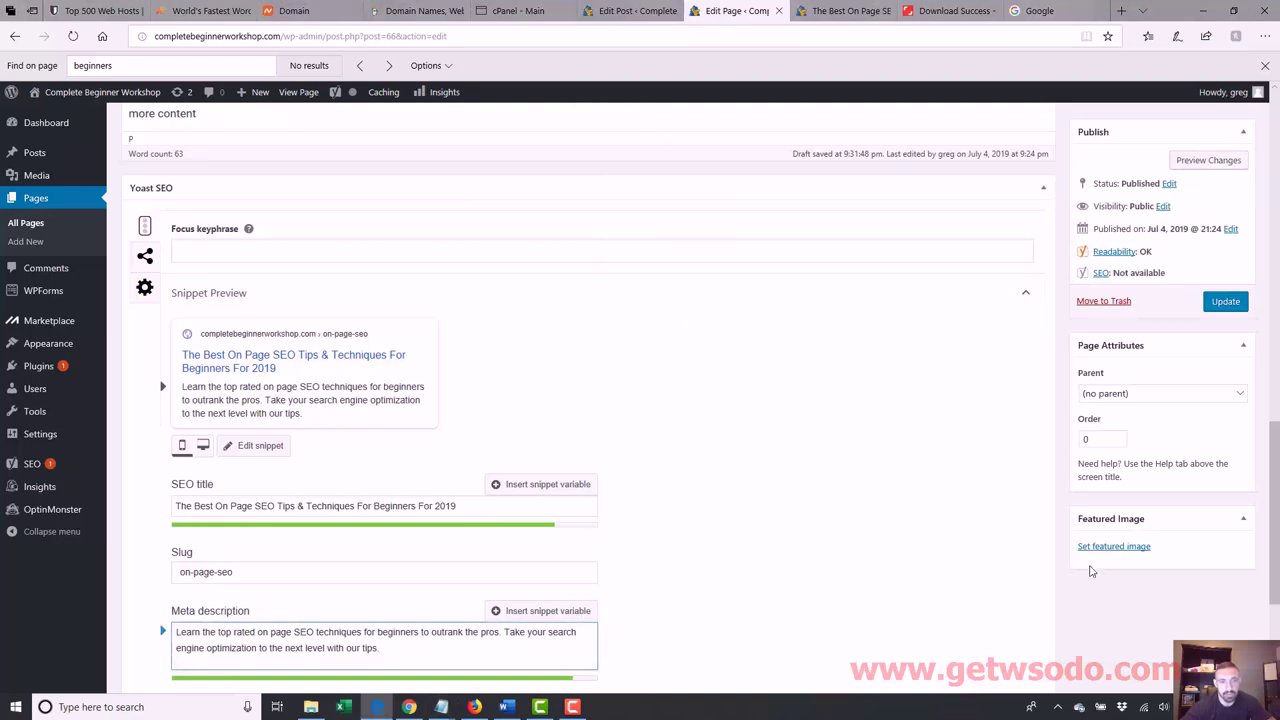
- Update the published page and search the reloaded edit page for "seo" to examine where the keyword is used
click(1224, 303)
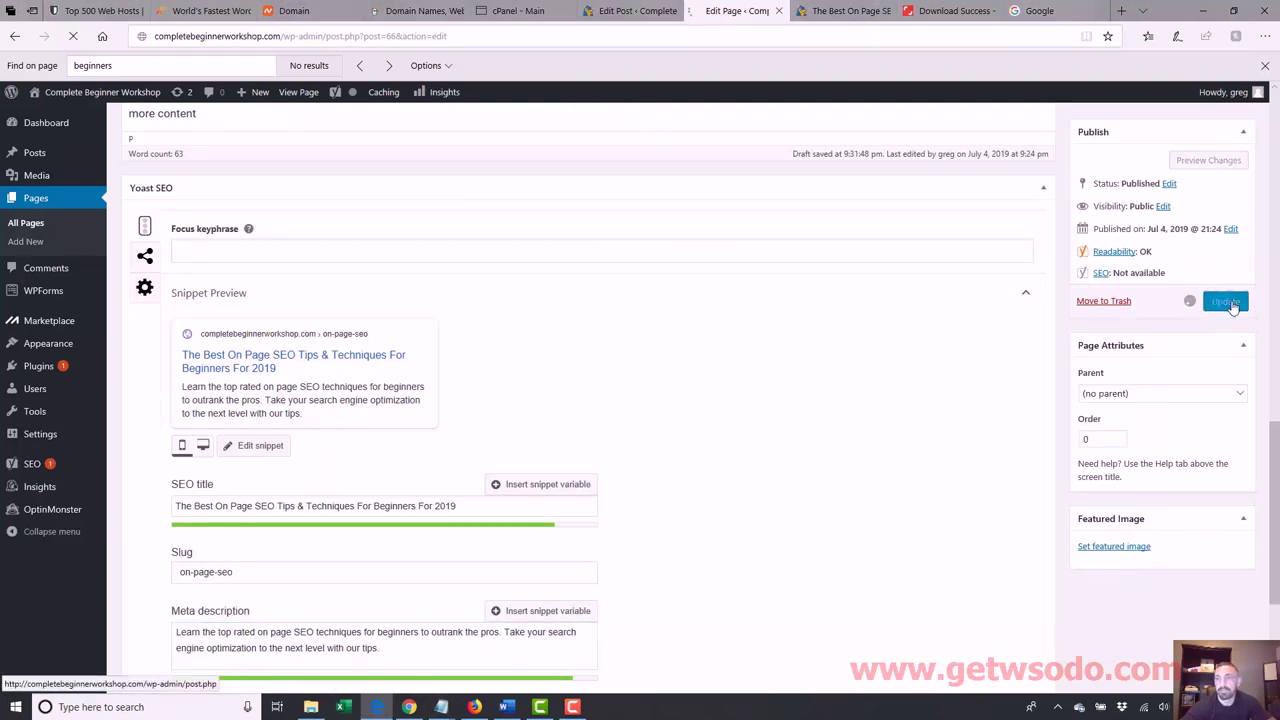
scroll(1275, 360, up, 8)
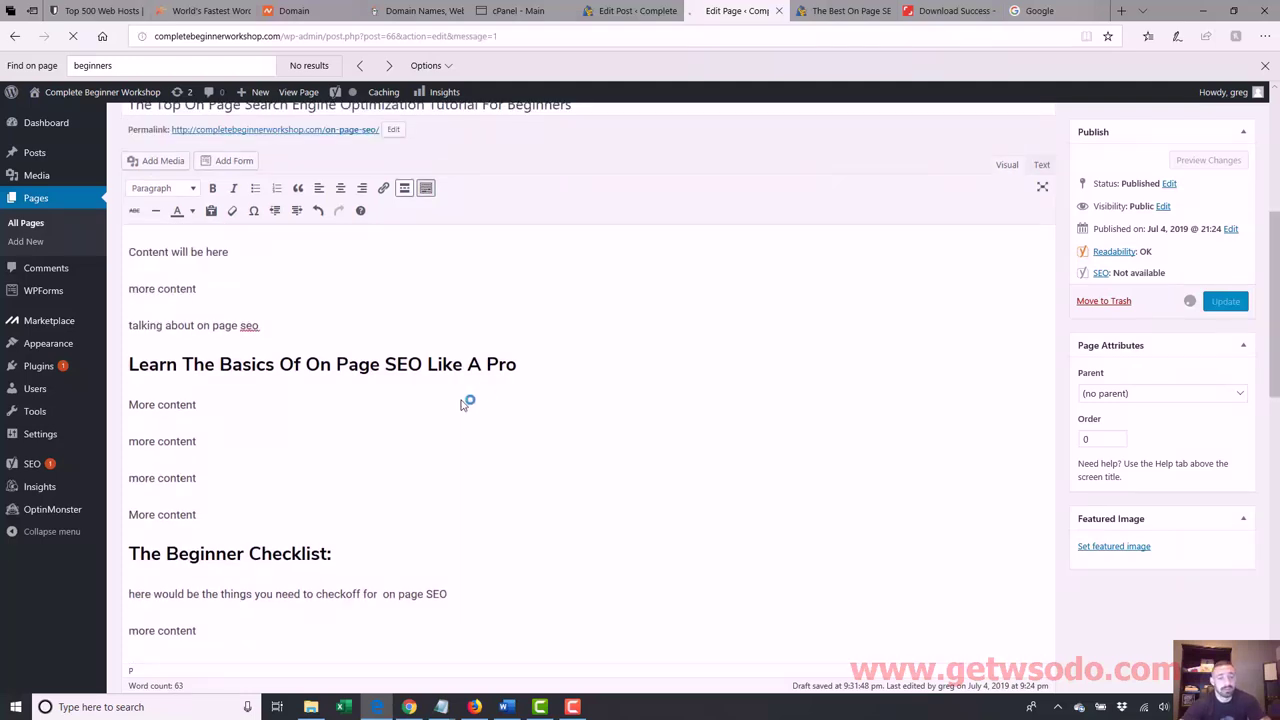
key(Return)
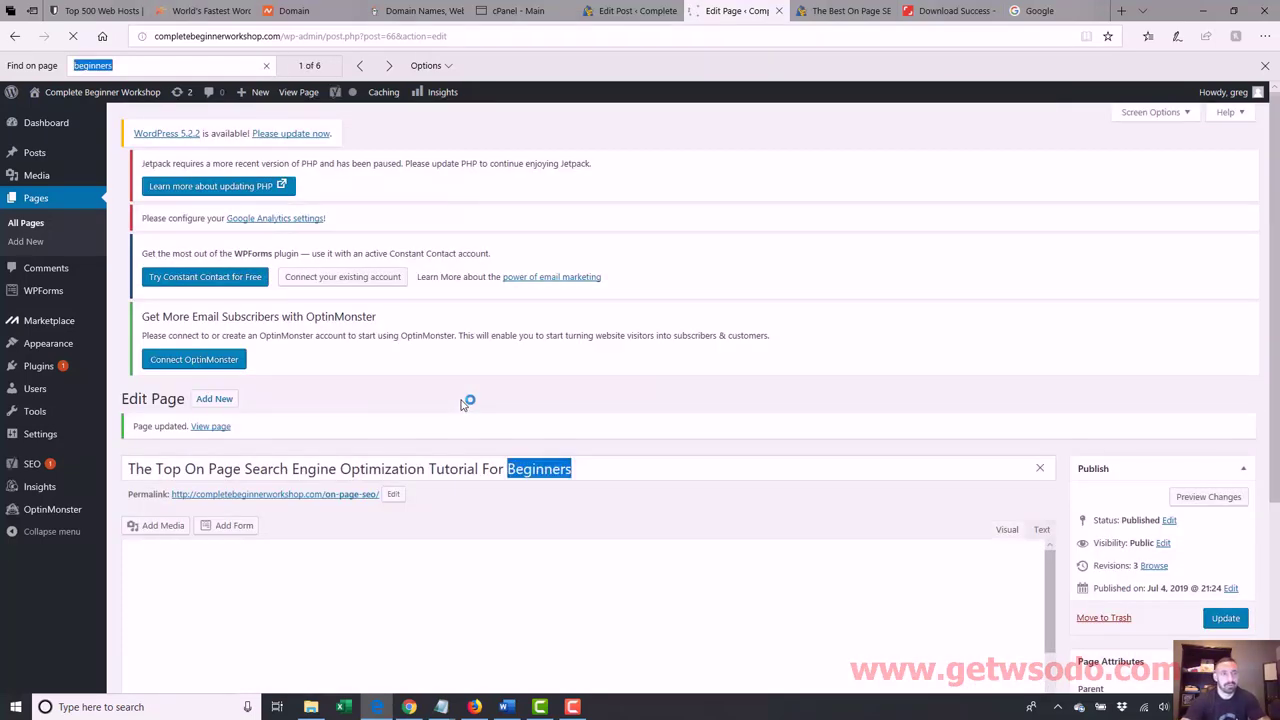
text(seo)
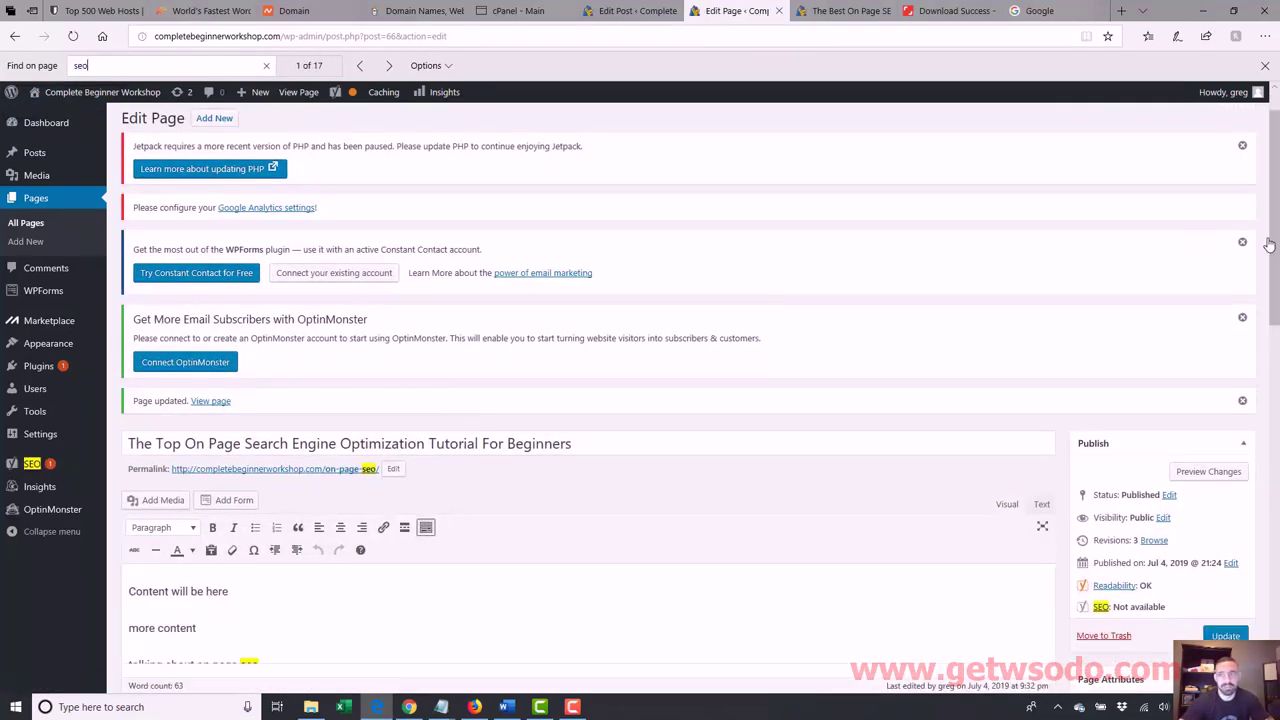
drag(1272, 244, 1275, 330)
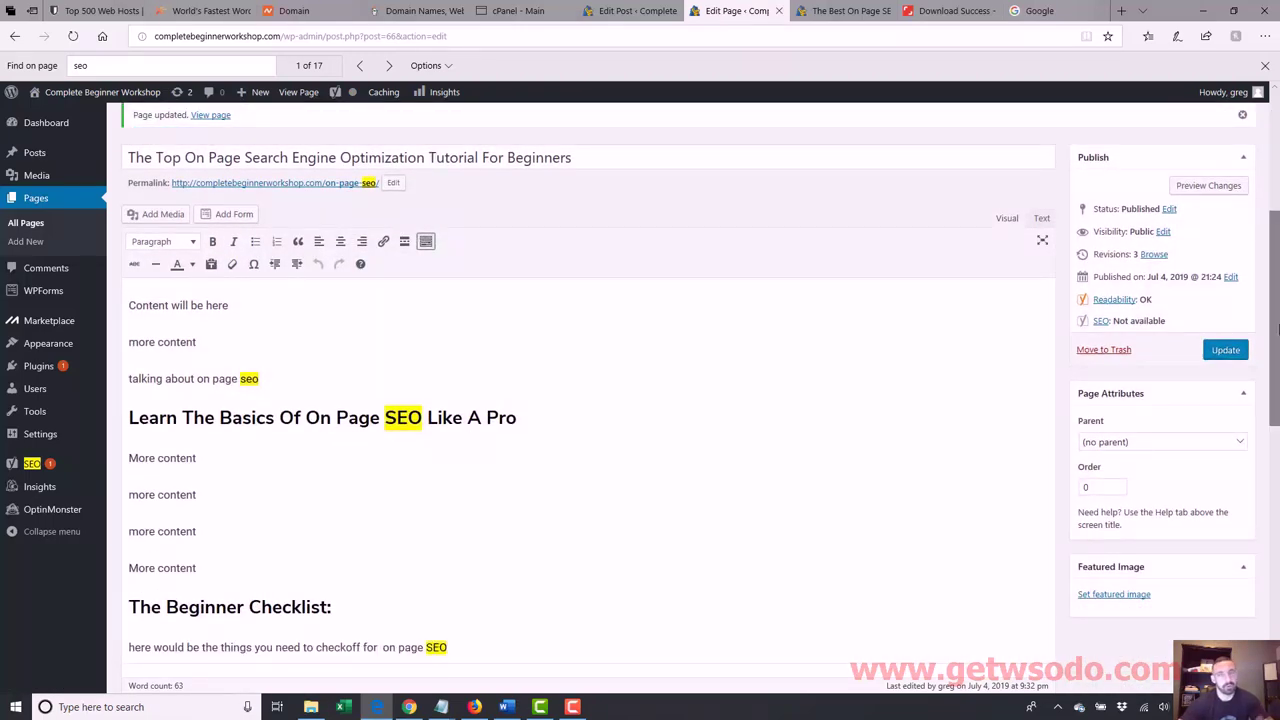
- Search the edit page for "on page seo" to examine where the full keyword phrase is used
drag(1277, 328, 1276, 290)
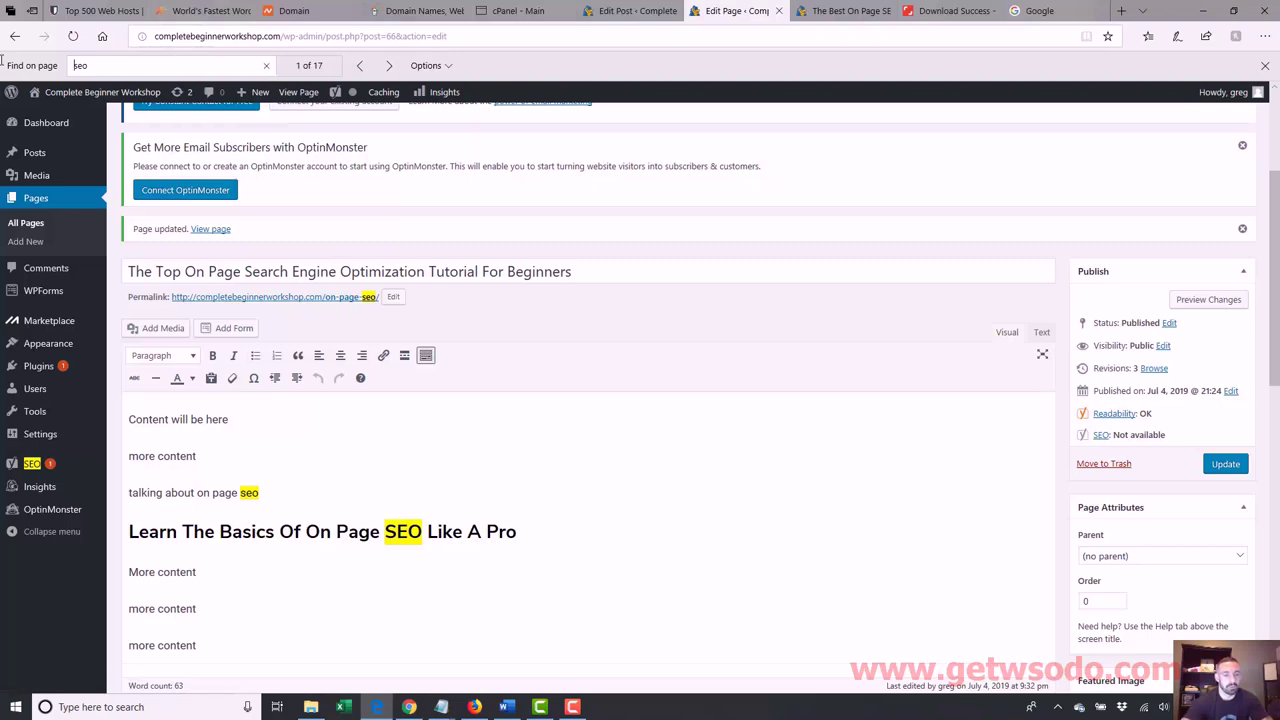
text(on page seo)
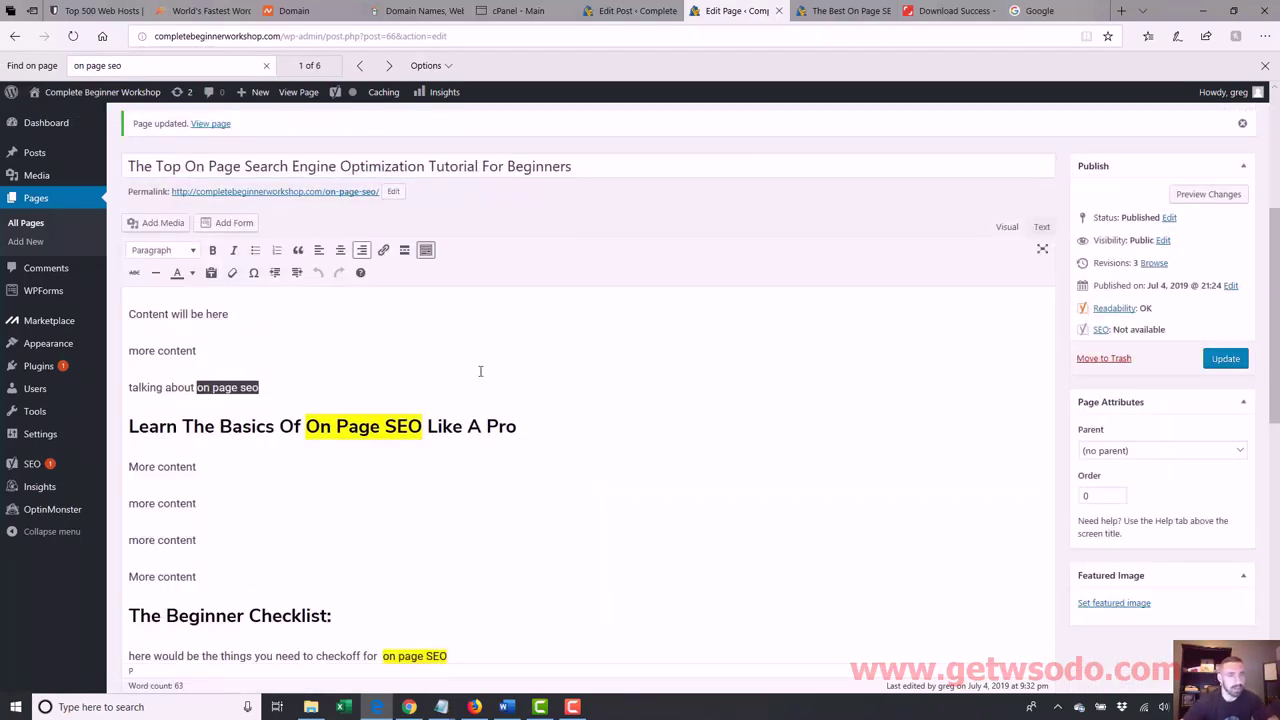
drag(1276, 296, 1274, 90)
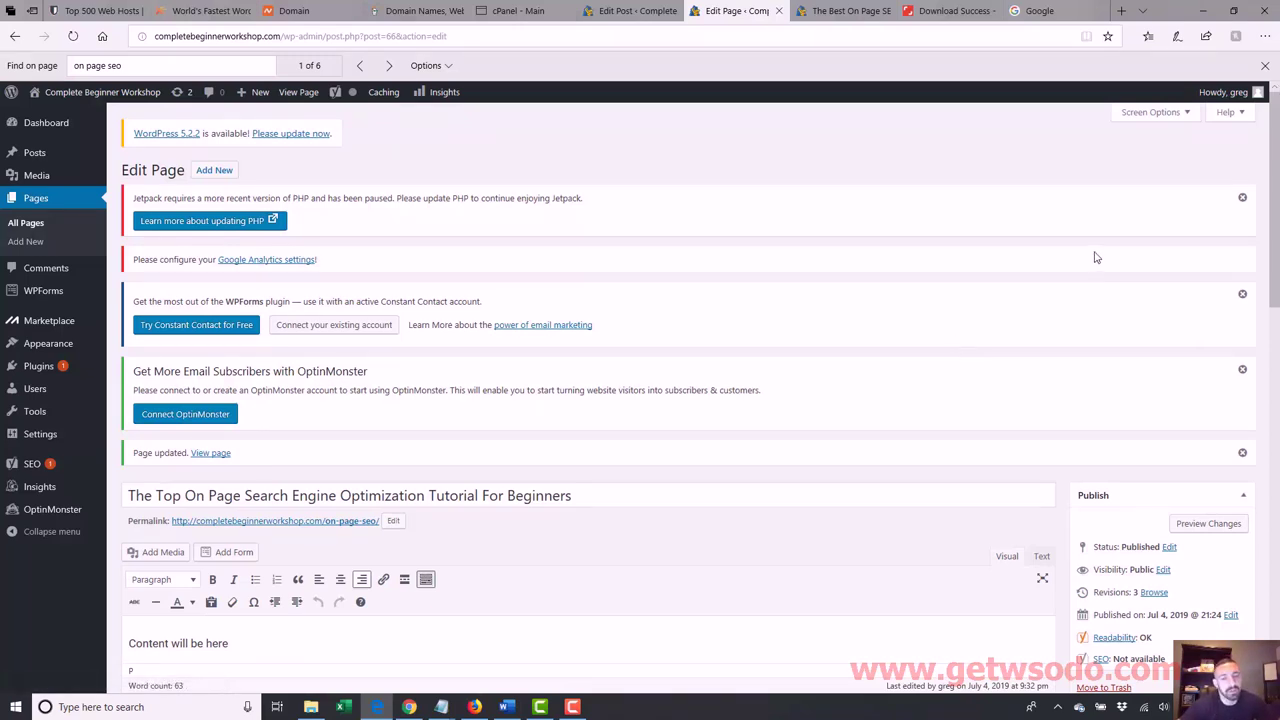
- Review the keyword placement checklist in the untitled Notepad notes, then return to the edit page in the browser
mouse_move(441, 707)
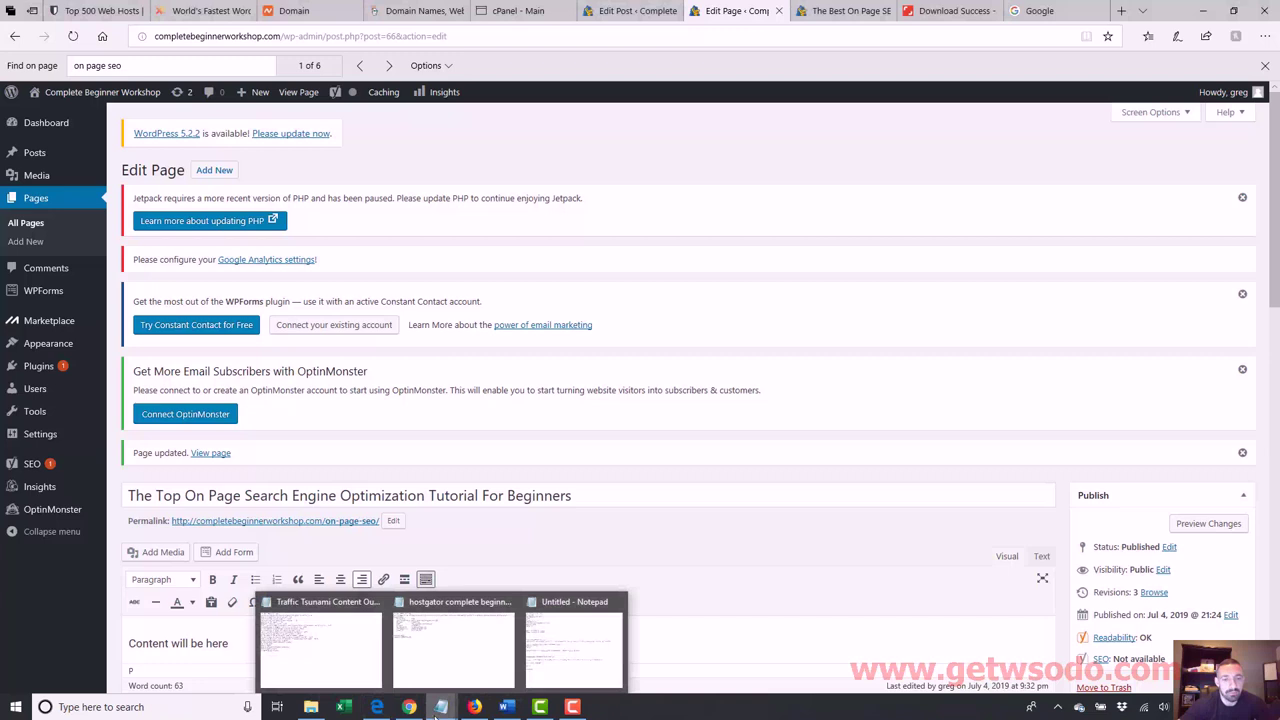
click(575, 663)
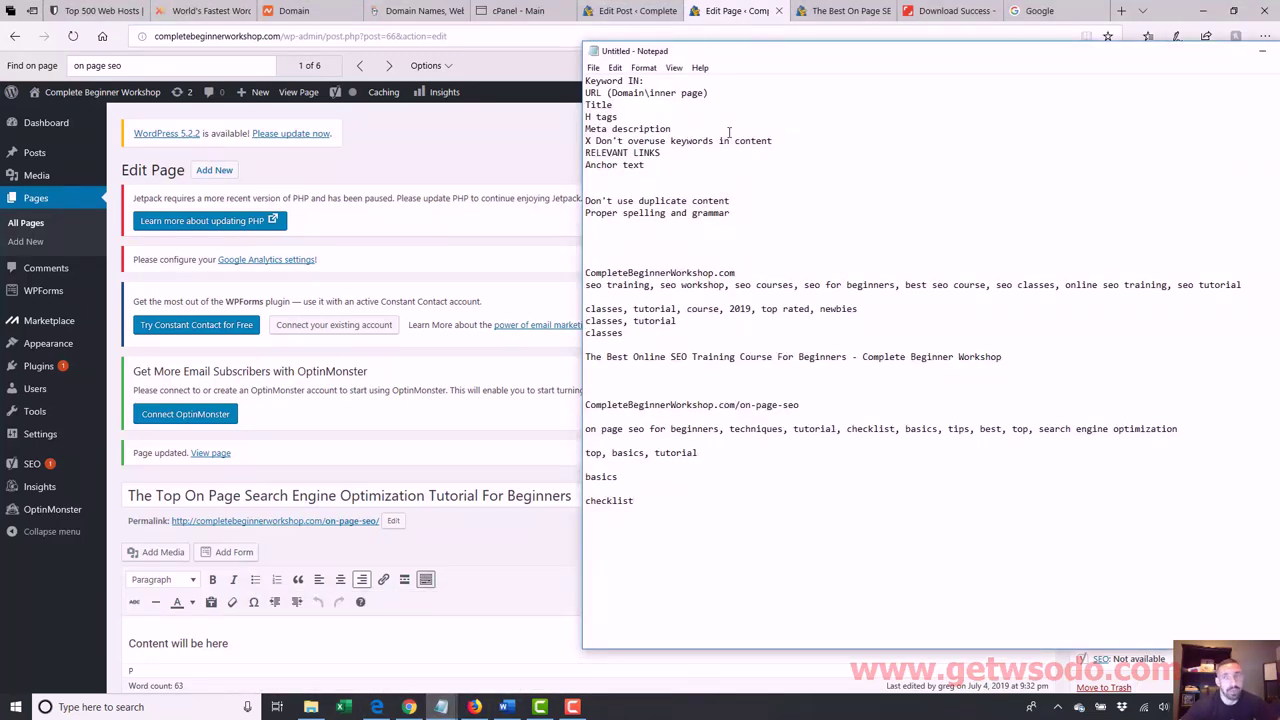
click(1264, 60)
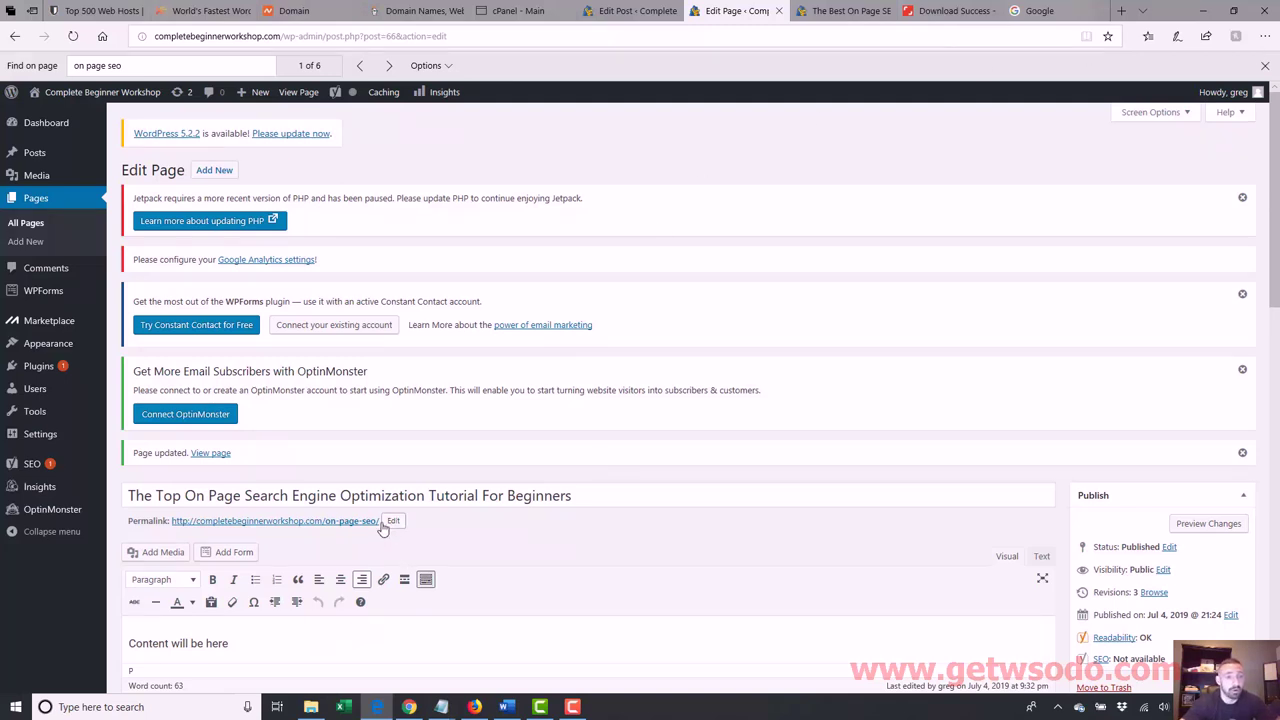
- Examine the keyword in the page's permalink and in the live page's URL, comparing the domain part with the "on-page-seo" slug
drag(381, 519, 323, 521)
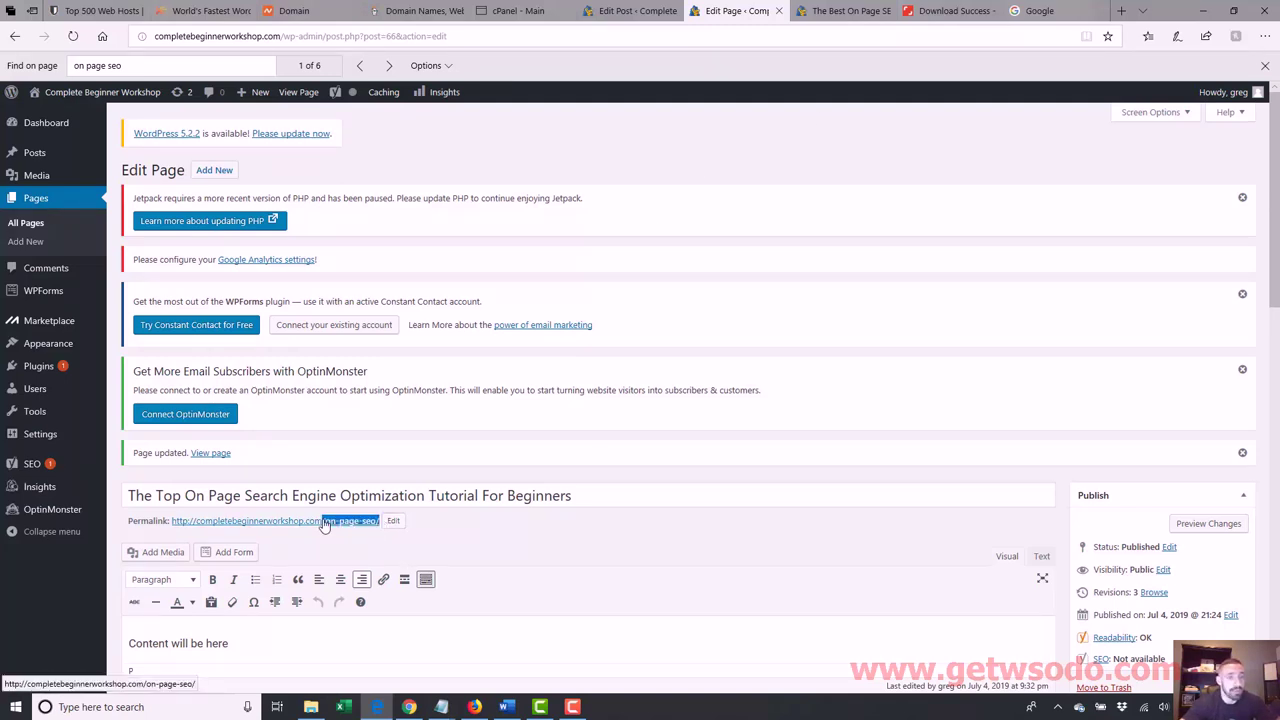
click(833, 18)
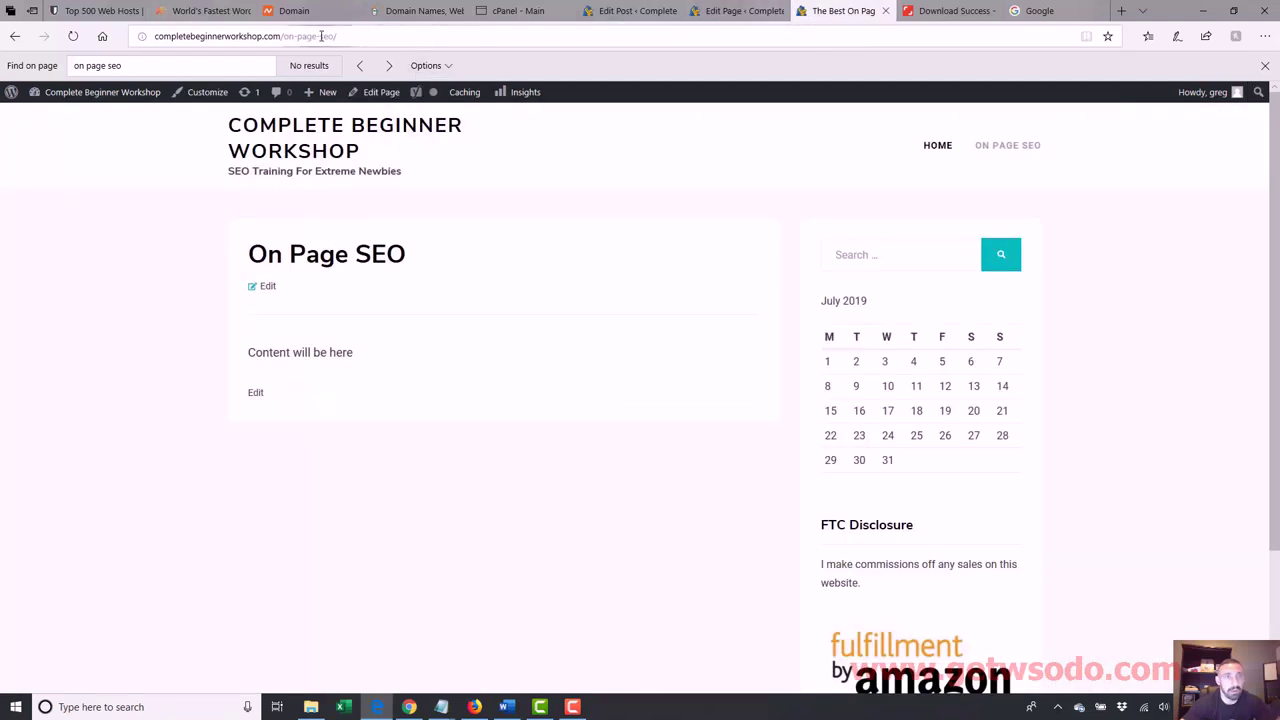
double_click(272, 36)
drag(160, 43, 127, 43)
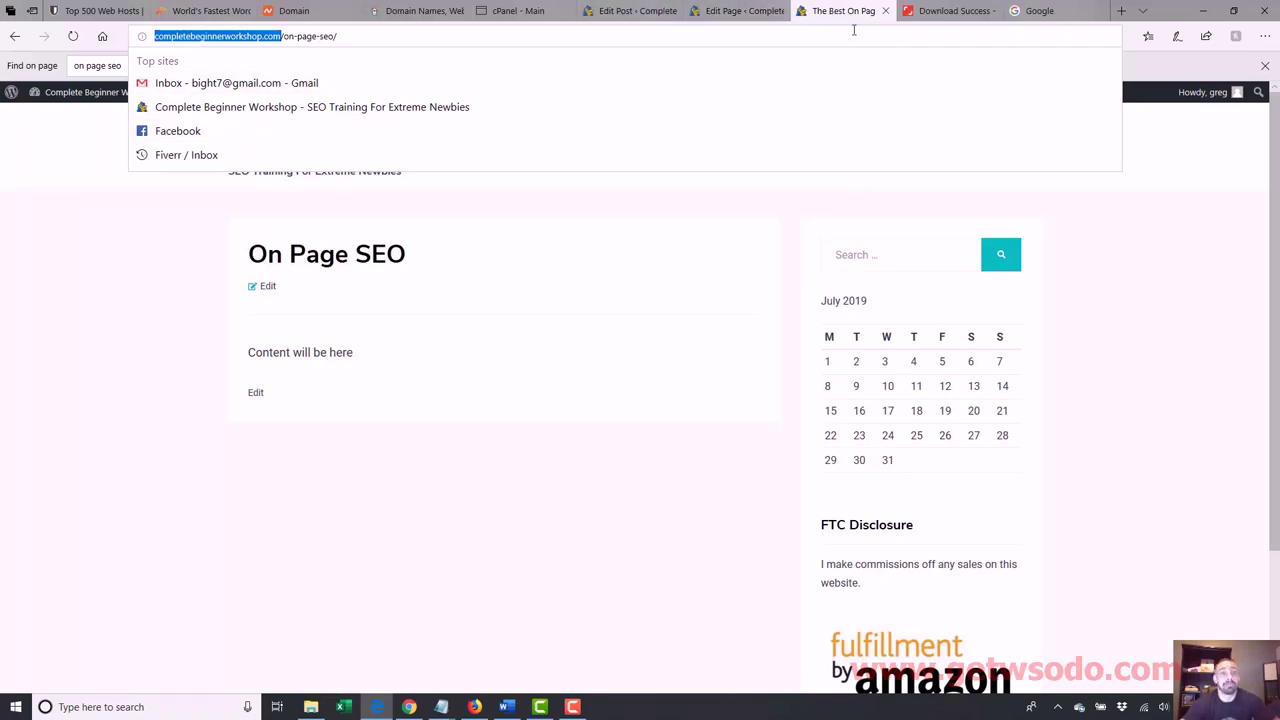
click(363, 43)
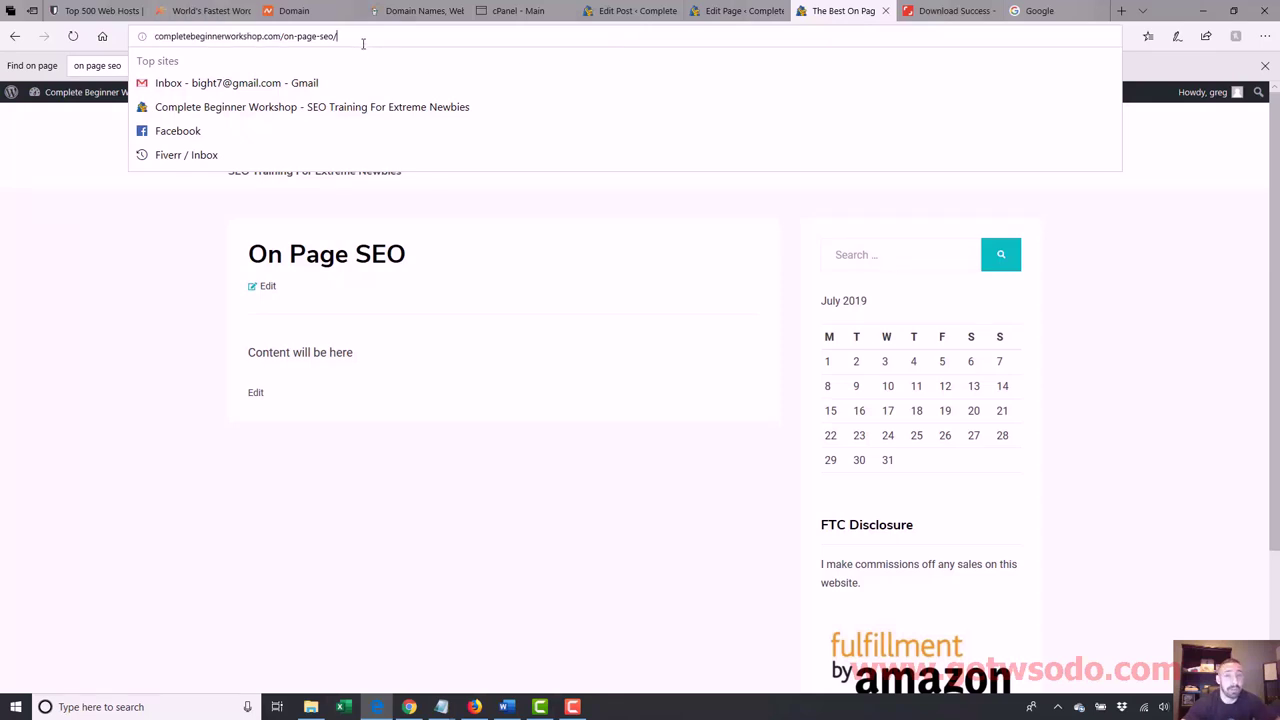
drag(341, 38, 283, 36)
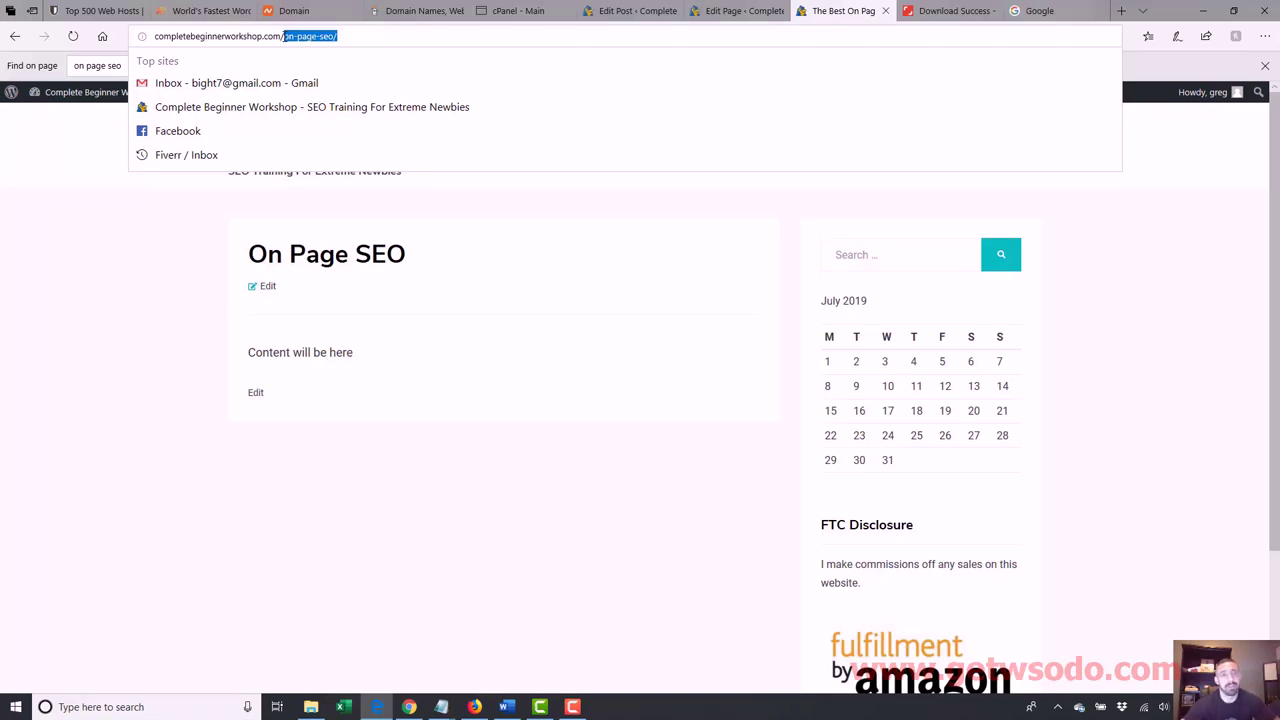
click(301, 36)
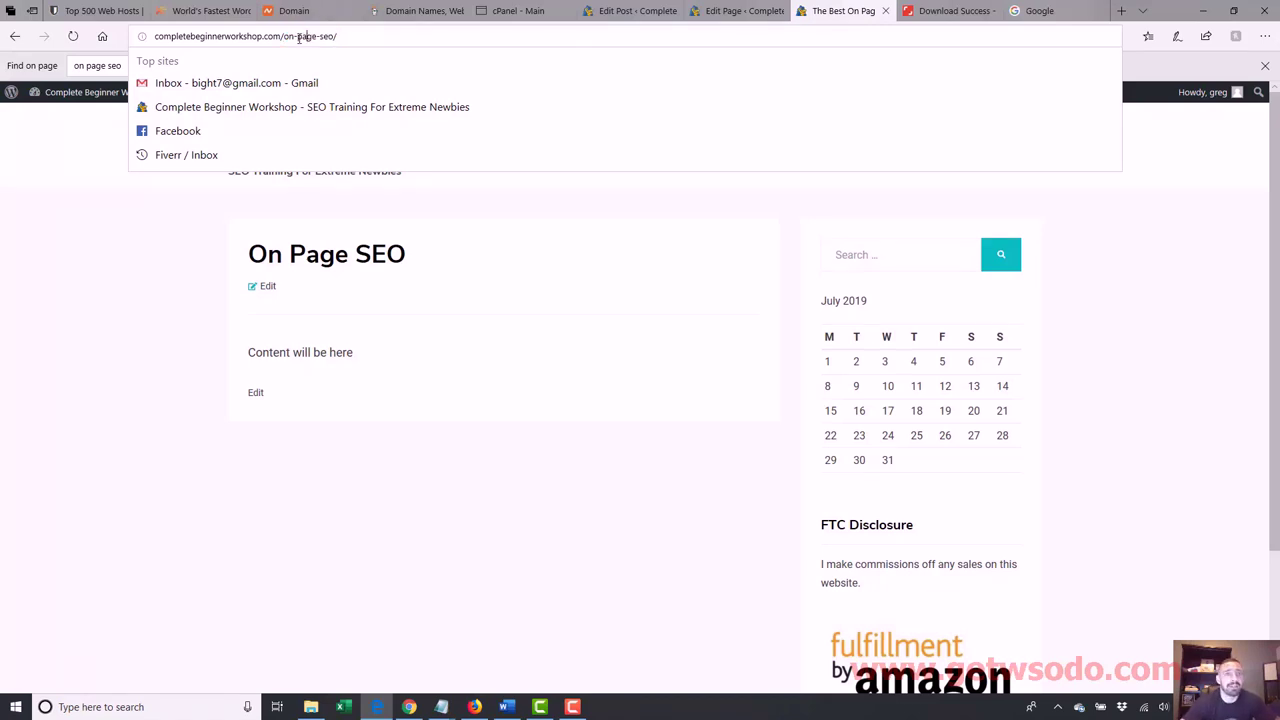
drag(283, 37, 347, 40)
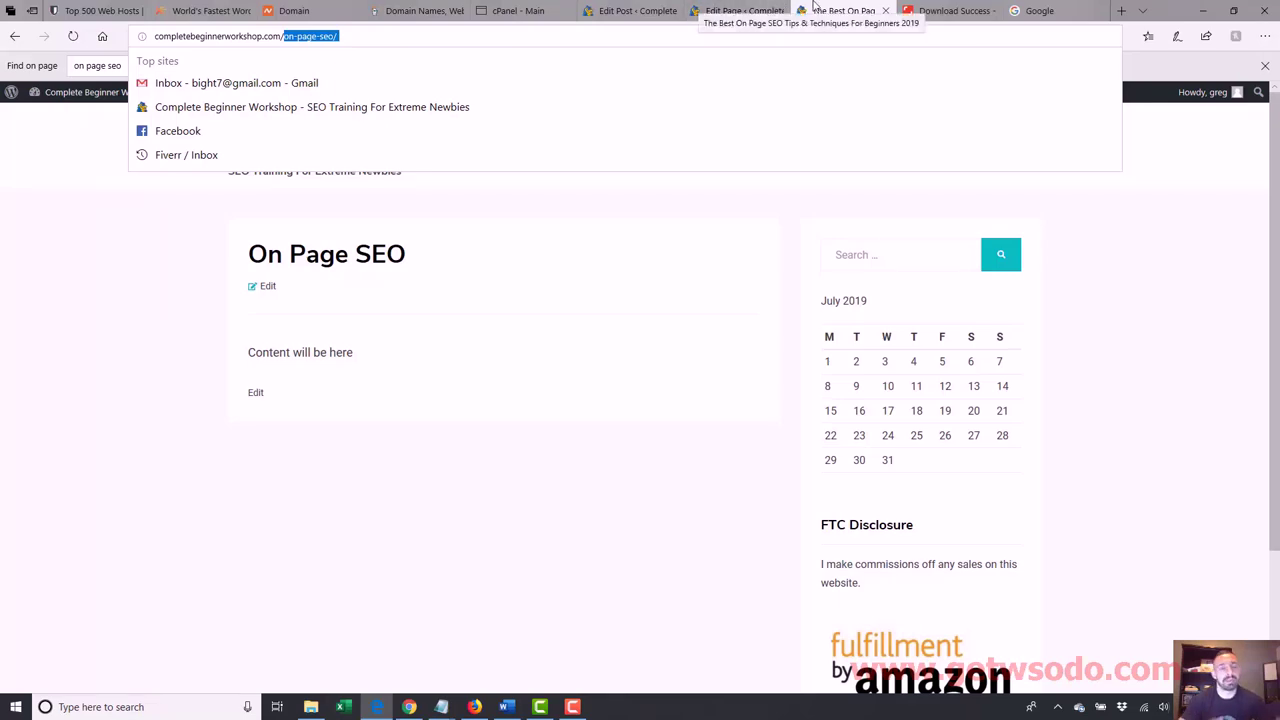
- Review the edit page's title, H2 headings and body content for keyword use, and update the published page
click(745, 11)
scroll(679, 242, down, 3)
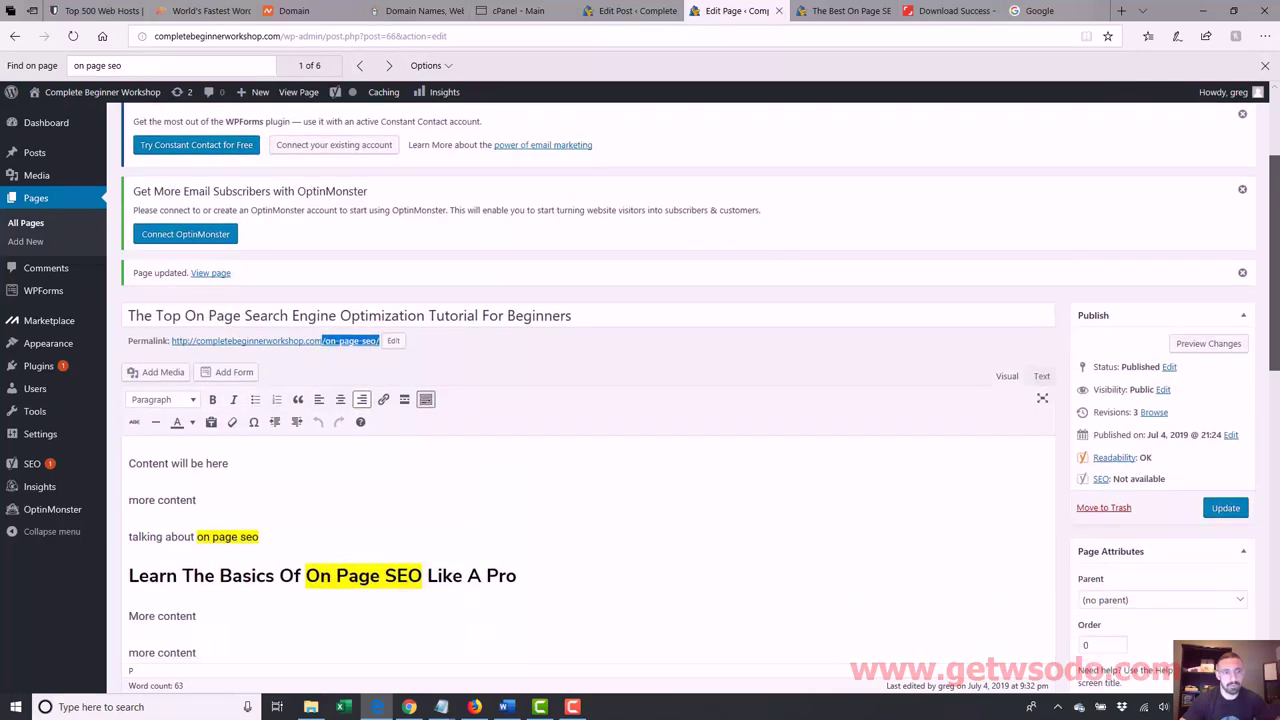
drag(578, 235, 120, 247)
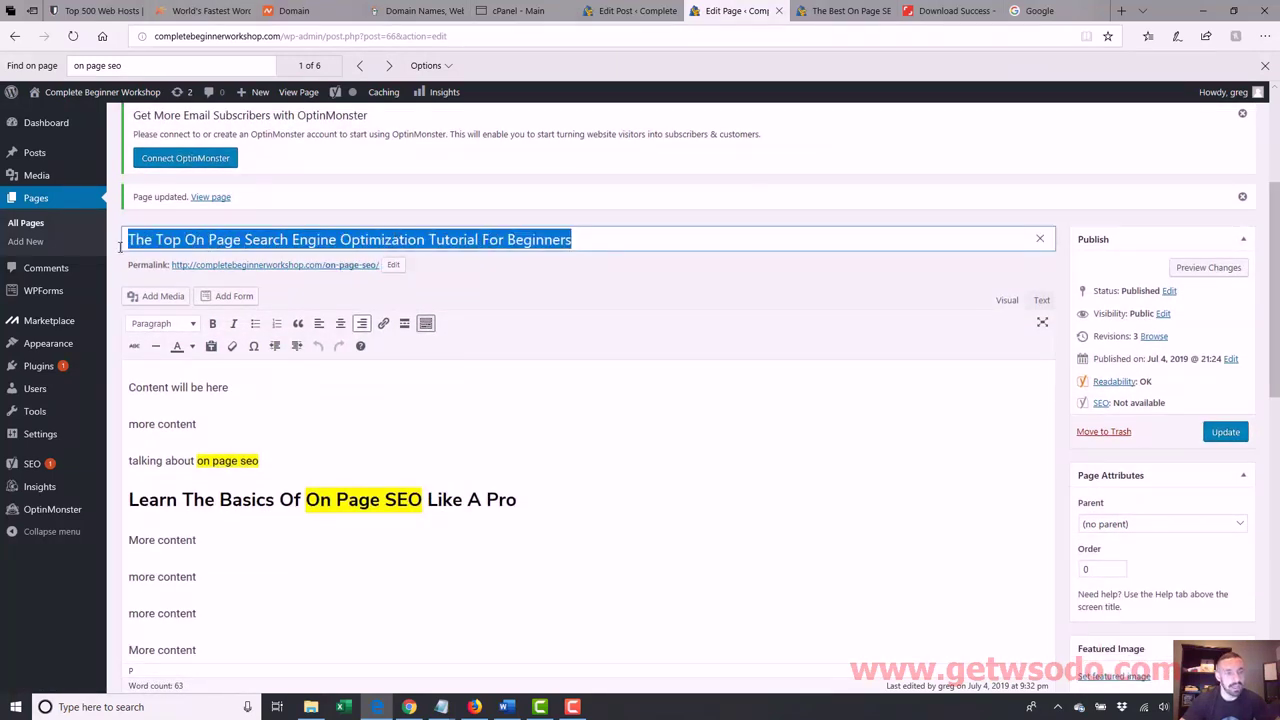
click(396, 500)
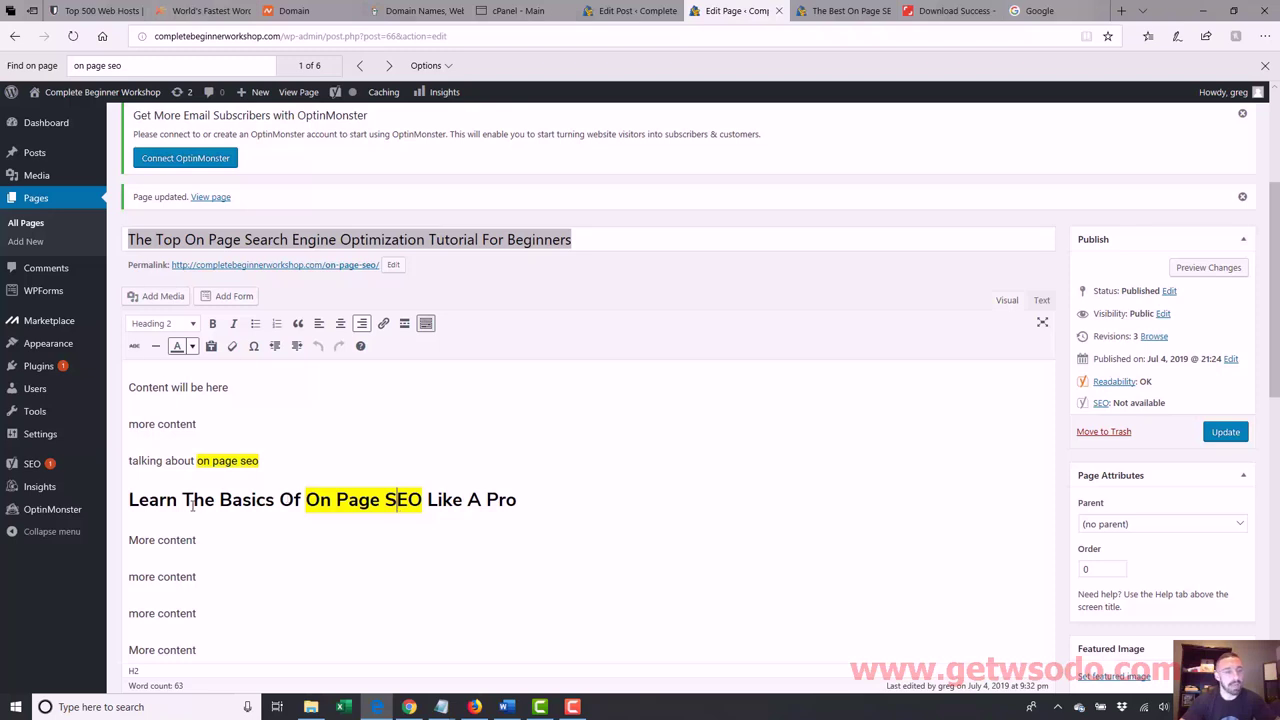
mouse_move(129, 500)
mouse_down()
mouse_move(335, 500)
mouse_move(138, 500)
mouse_up()
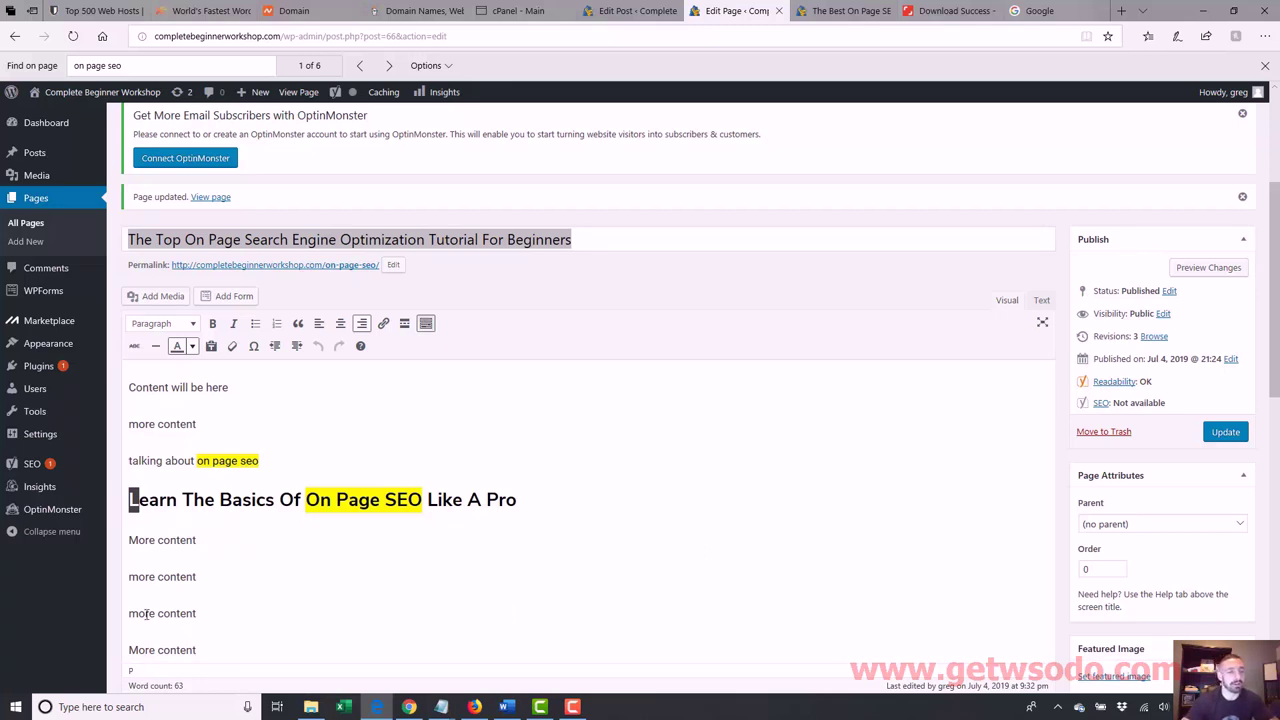
drag(138, 541, 329, 652)
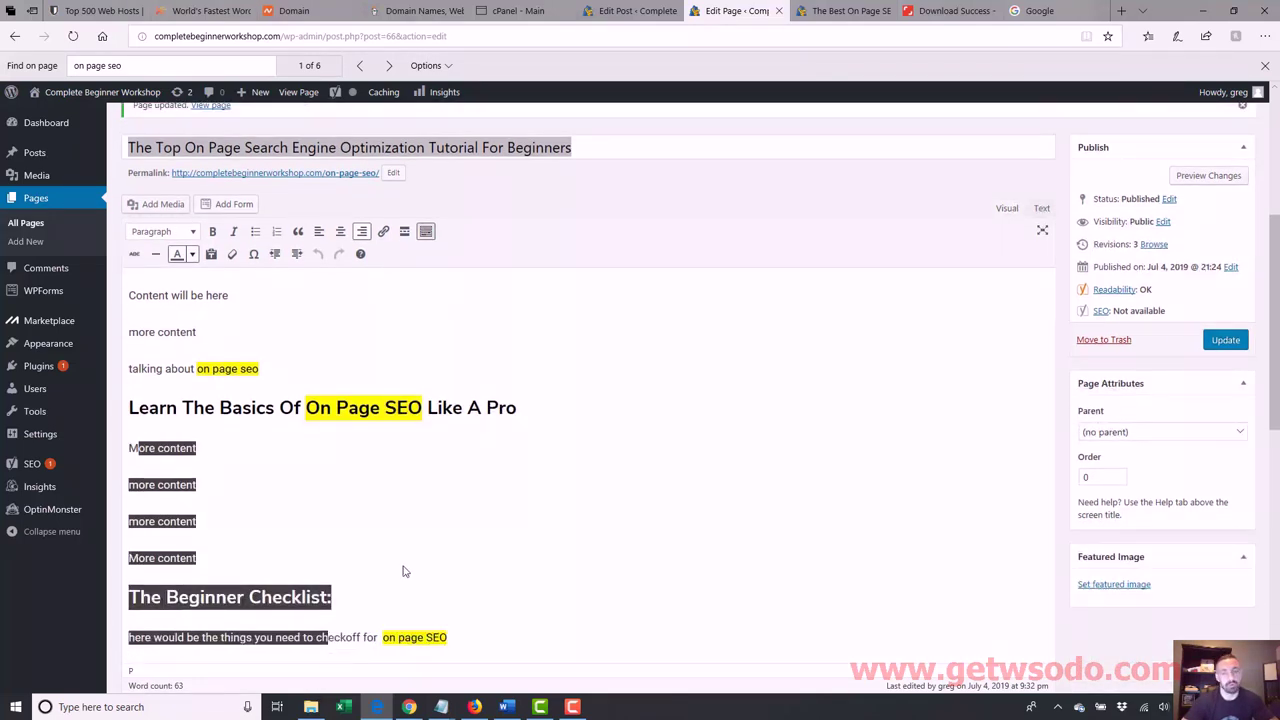
click(492, 538)
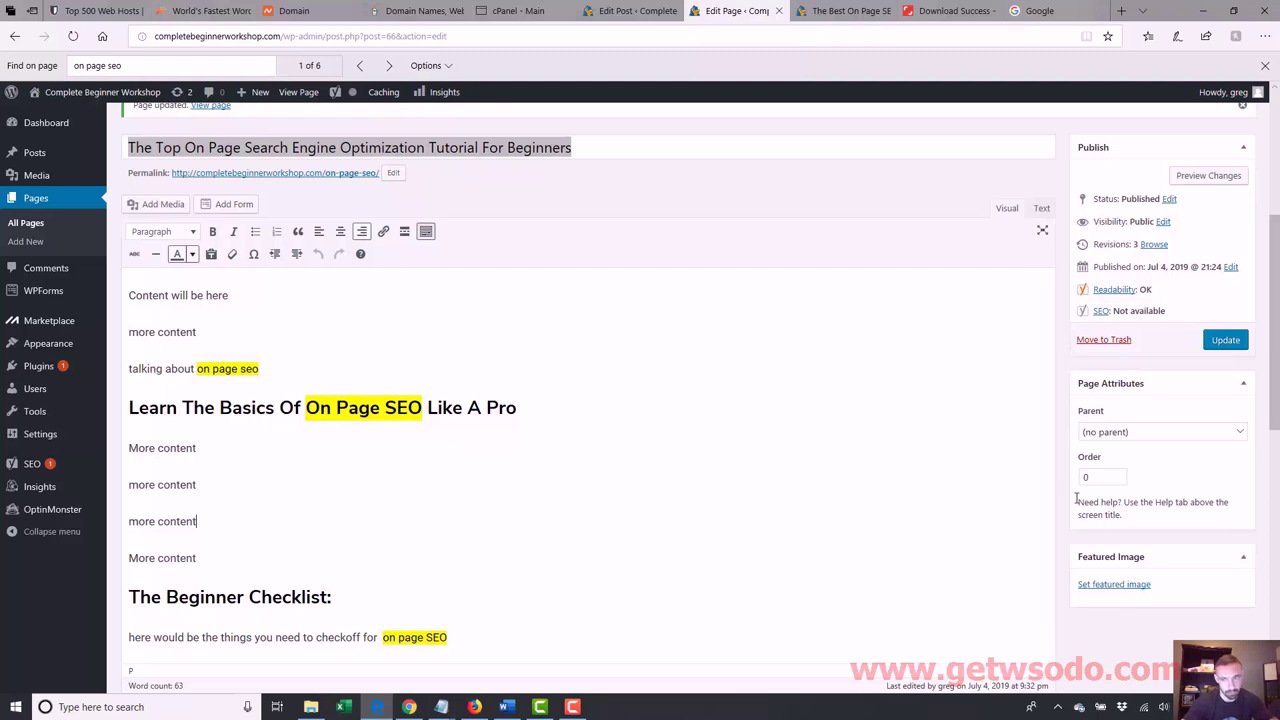
click(1214, 345)
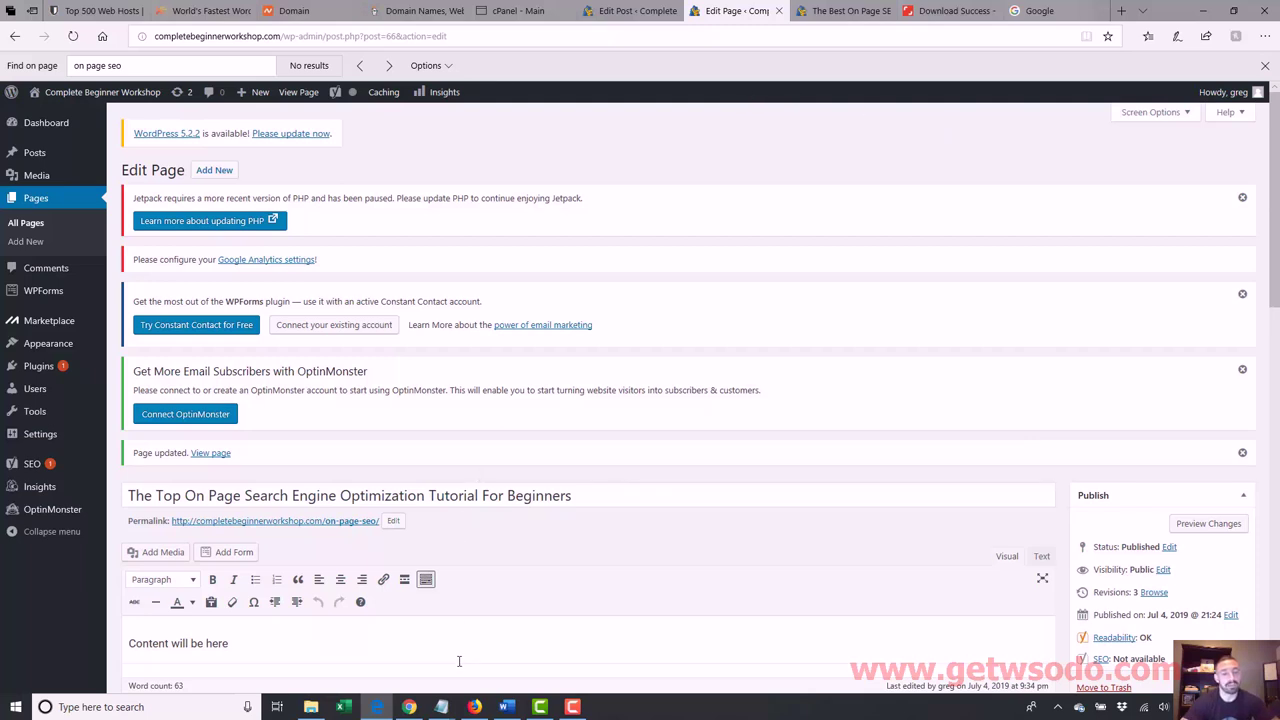
- Review the Notepad checklist of keyword placement, duplicate content, and spelling and grammar rules, and return to the edit page
click(449, 707)
click(585, 650)
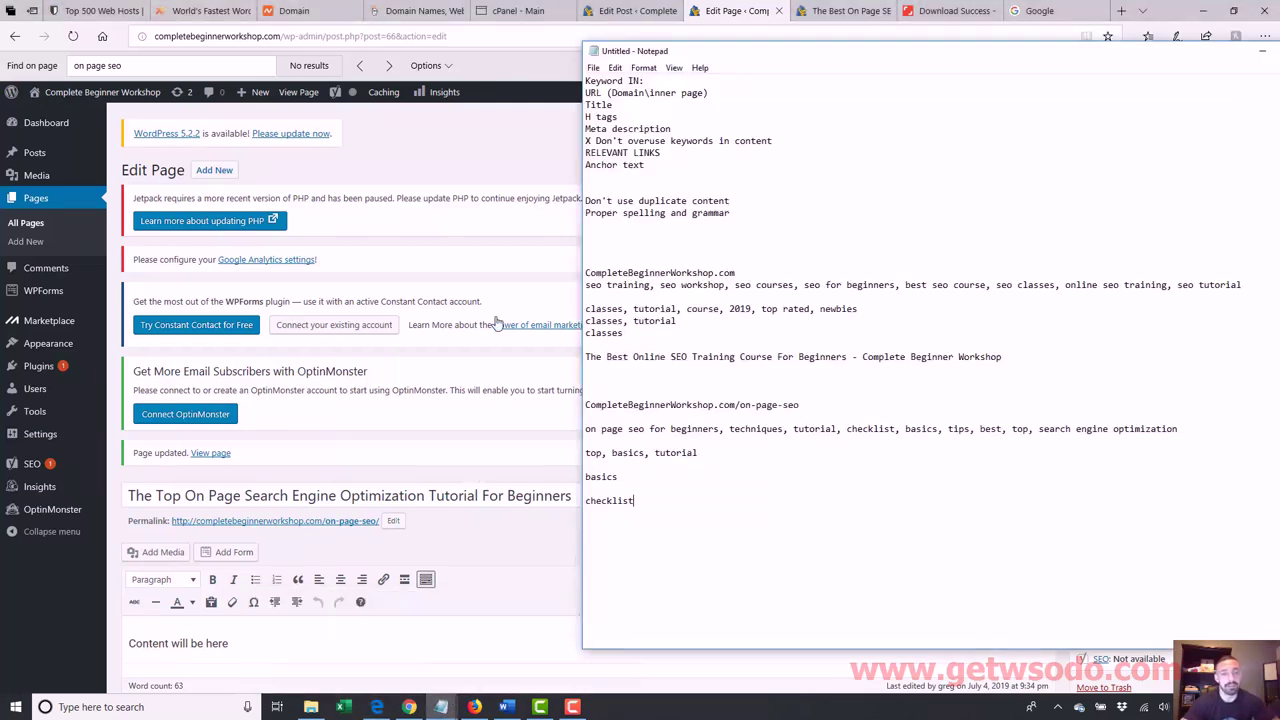
drag(794, 136, 501, 46)
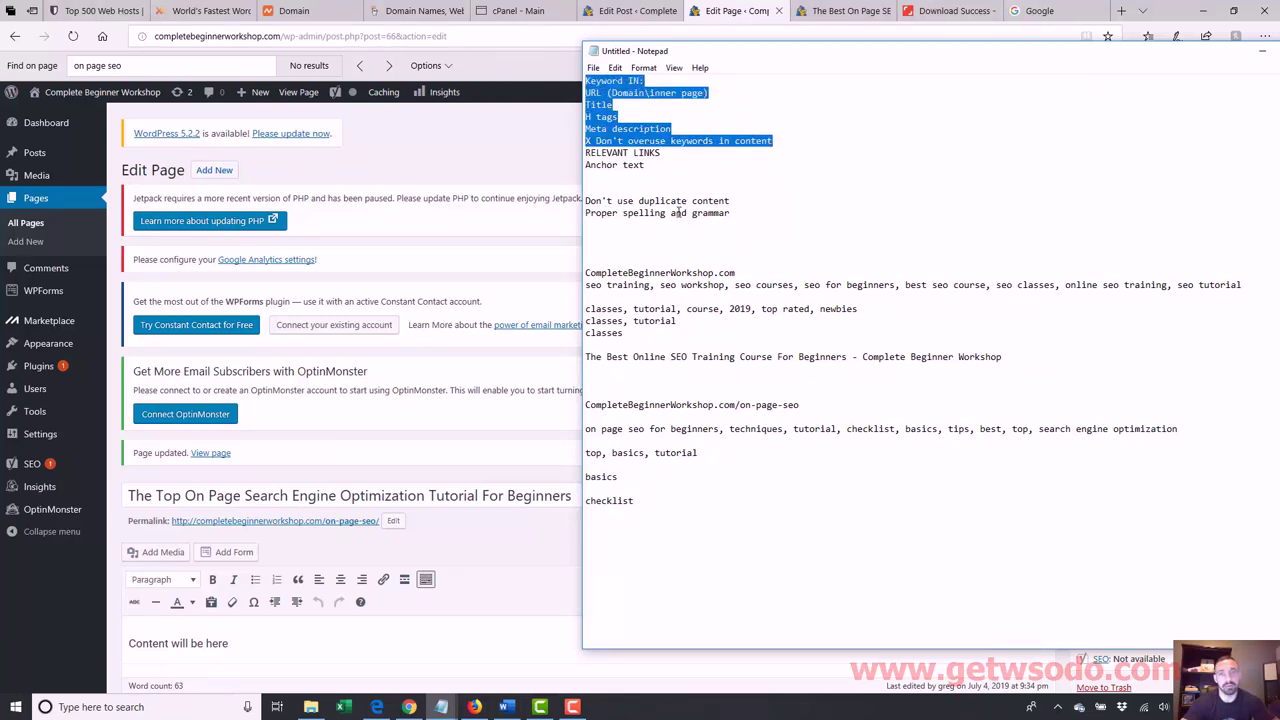
drag(736, 214, 612, 215)
click(745, 205)
drag(745, 205, 580, 206)
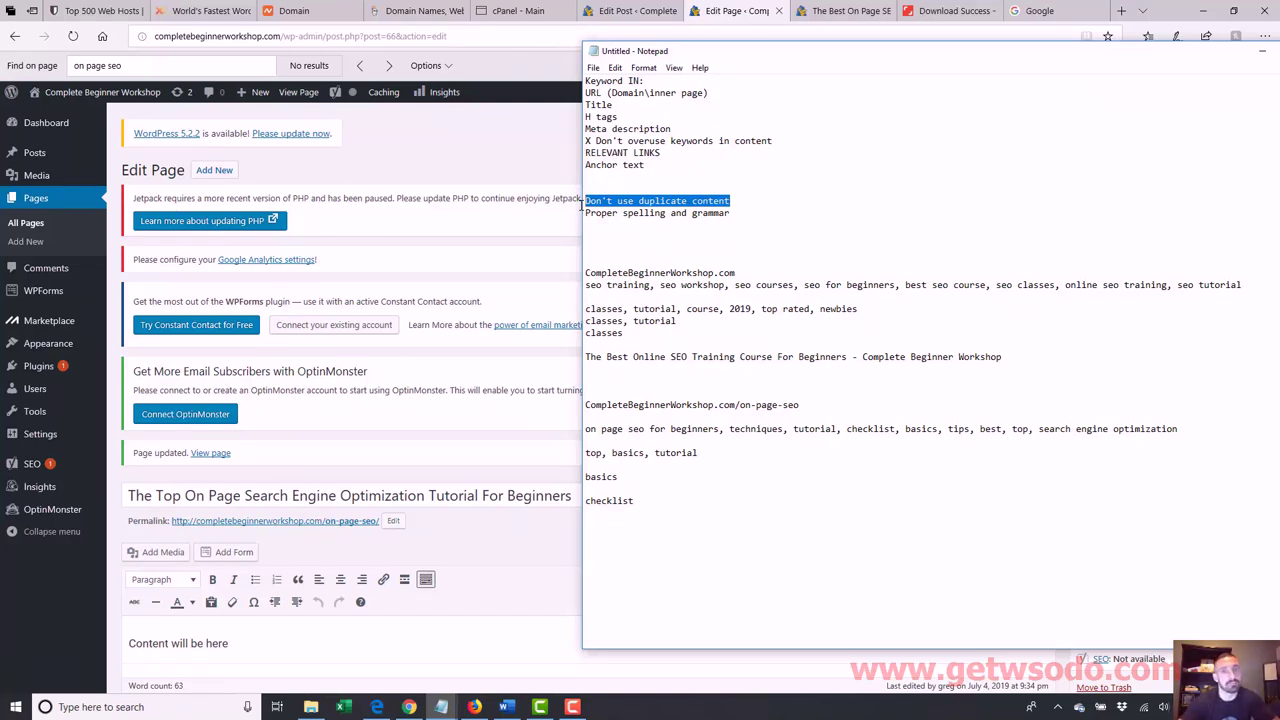
click(527, 170)
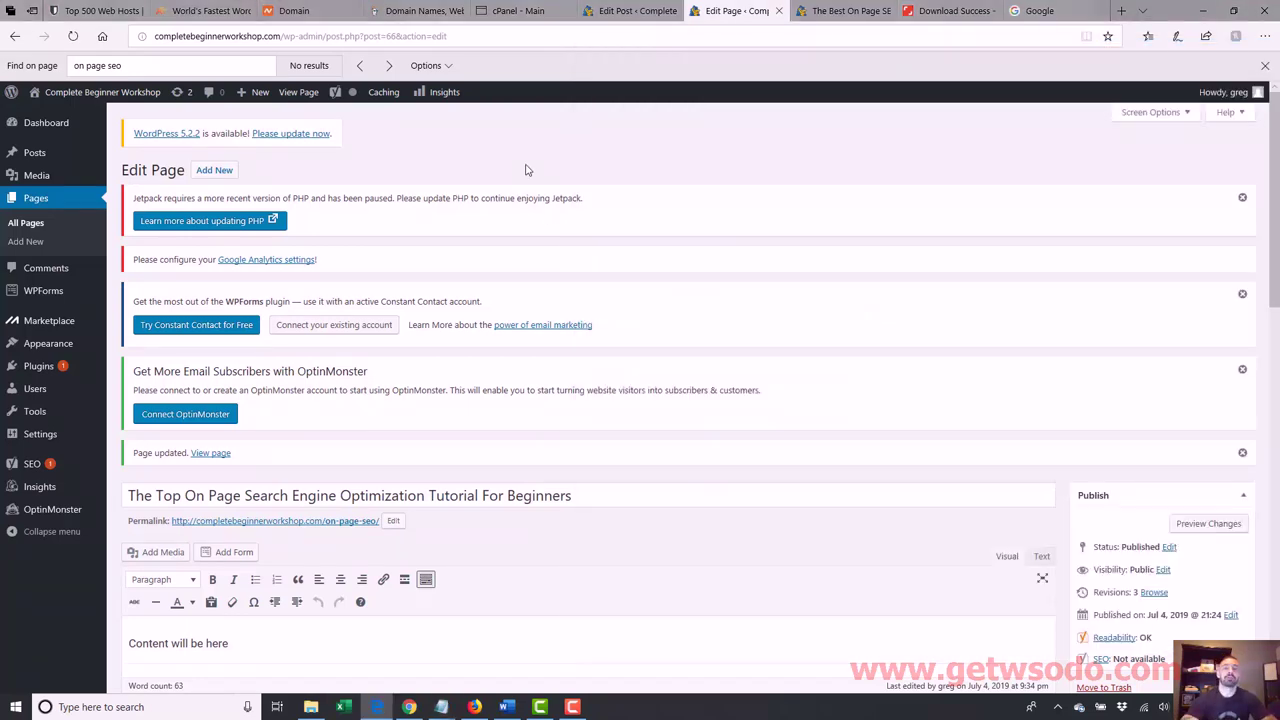